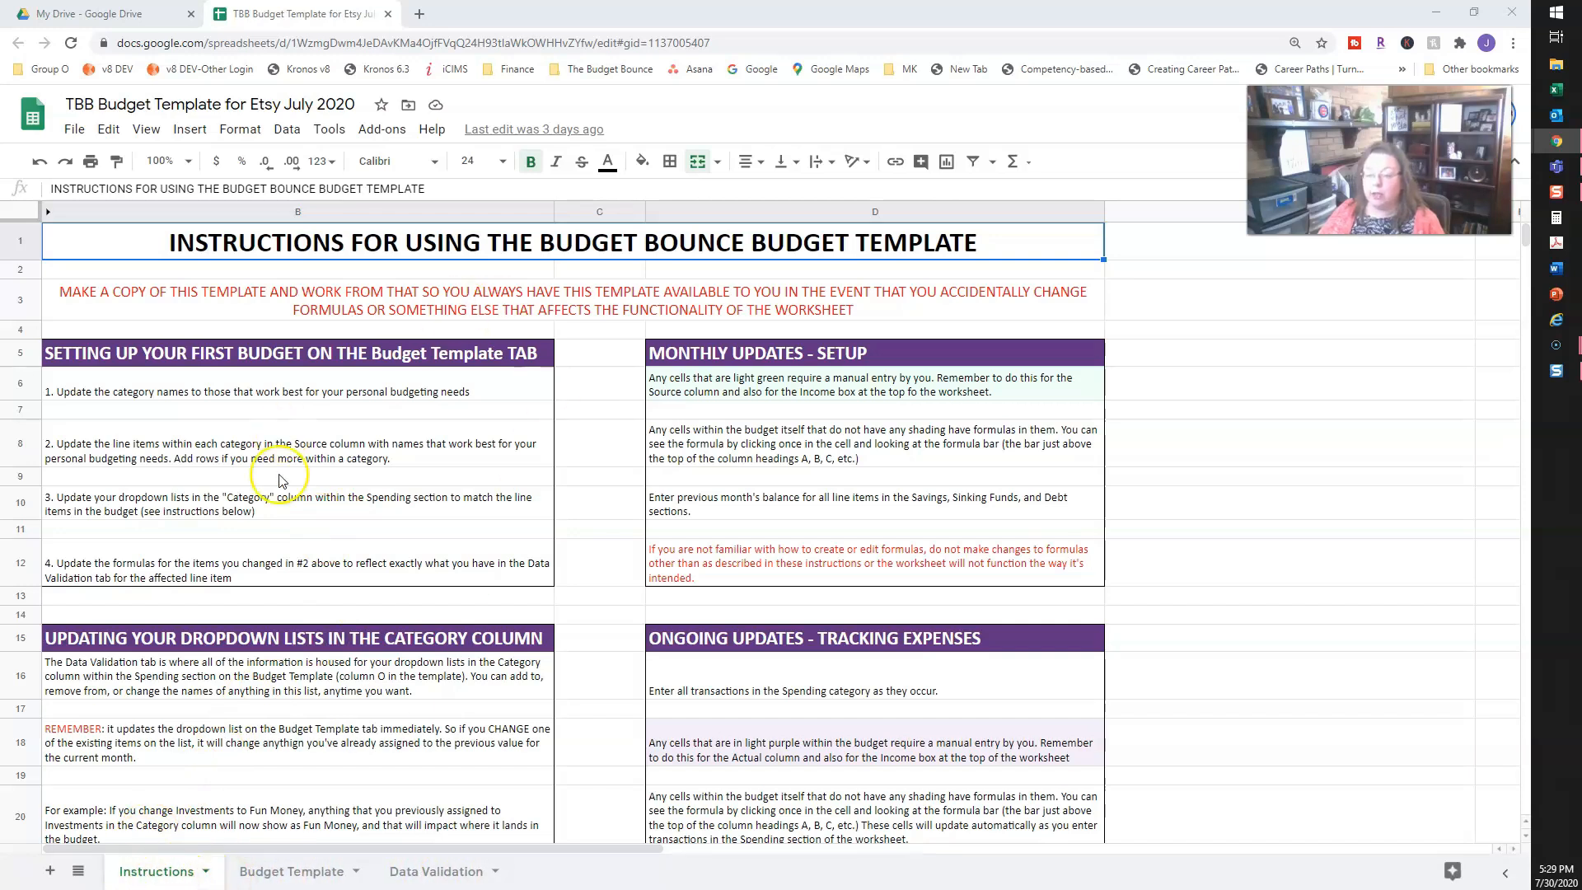
Step: Look over the Budget Template and Data Validation sheets, and return to the Instructions sheet
click(295, 871)
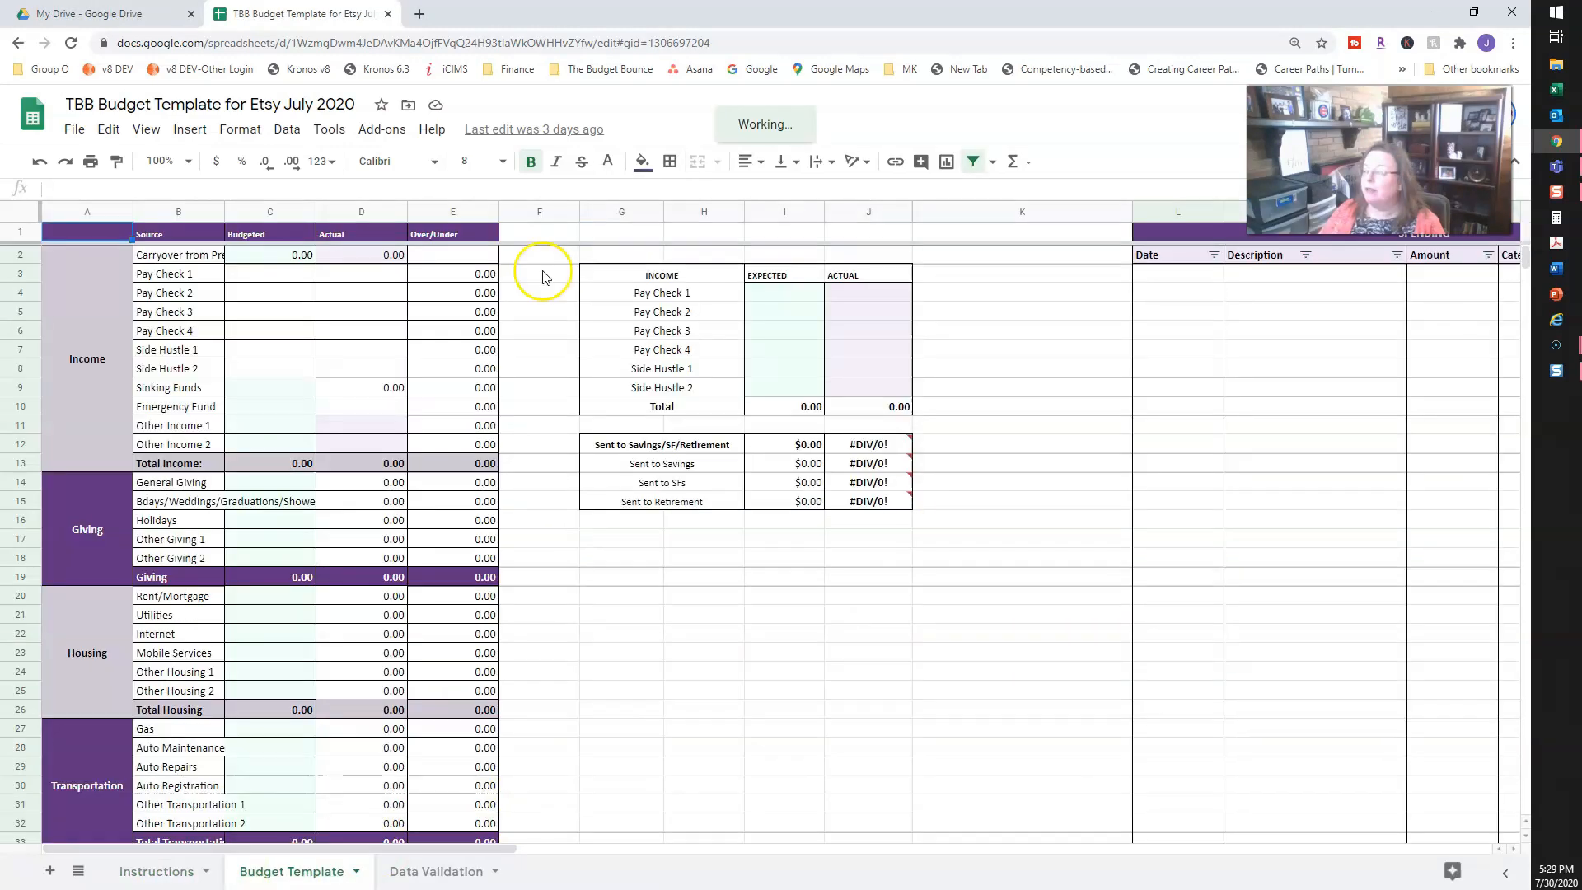
click(424, 871)
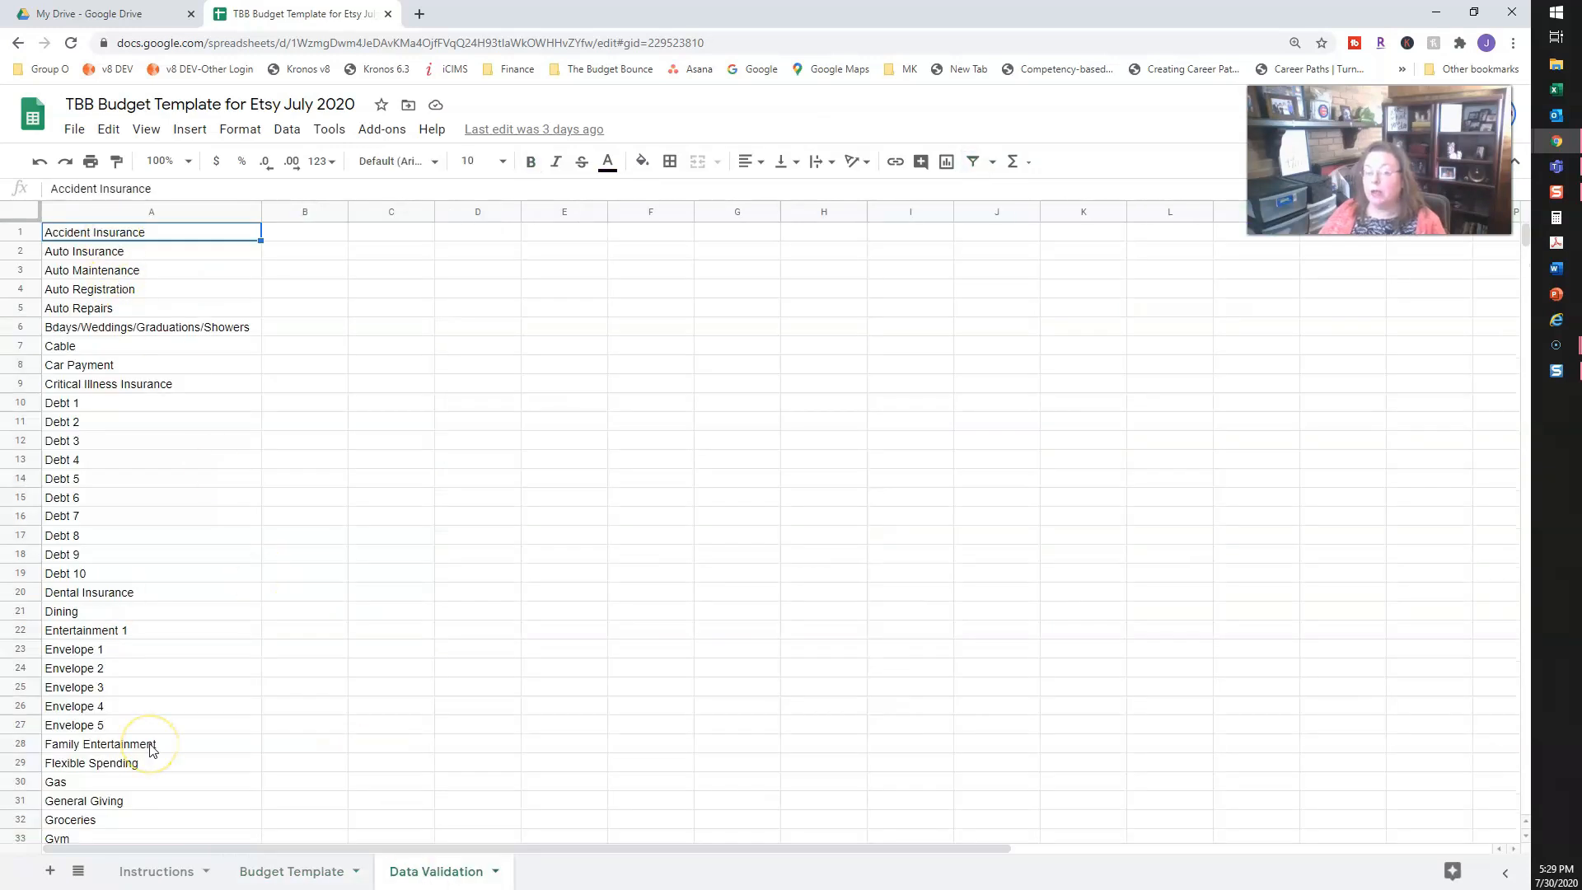
click(146, 878)
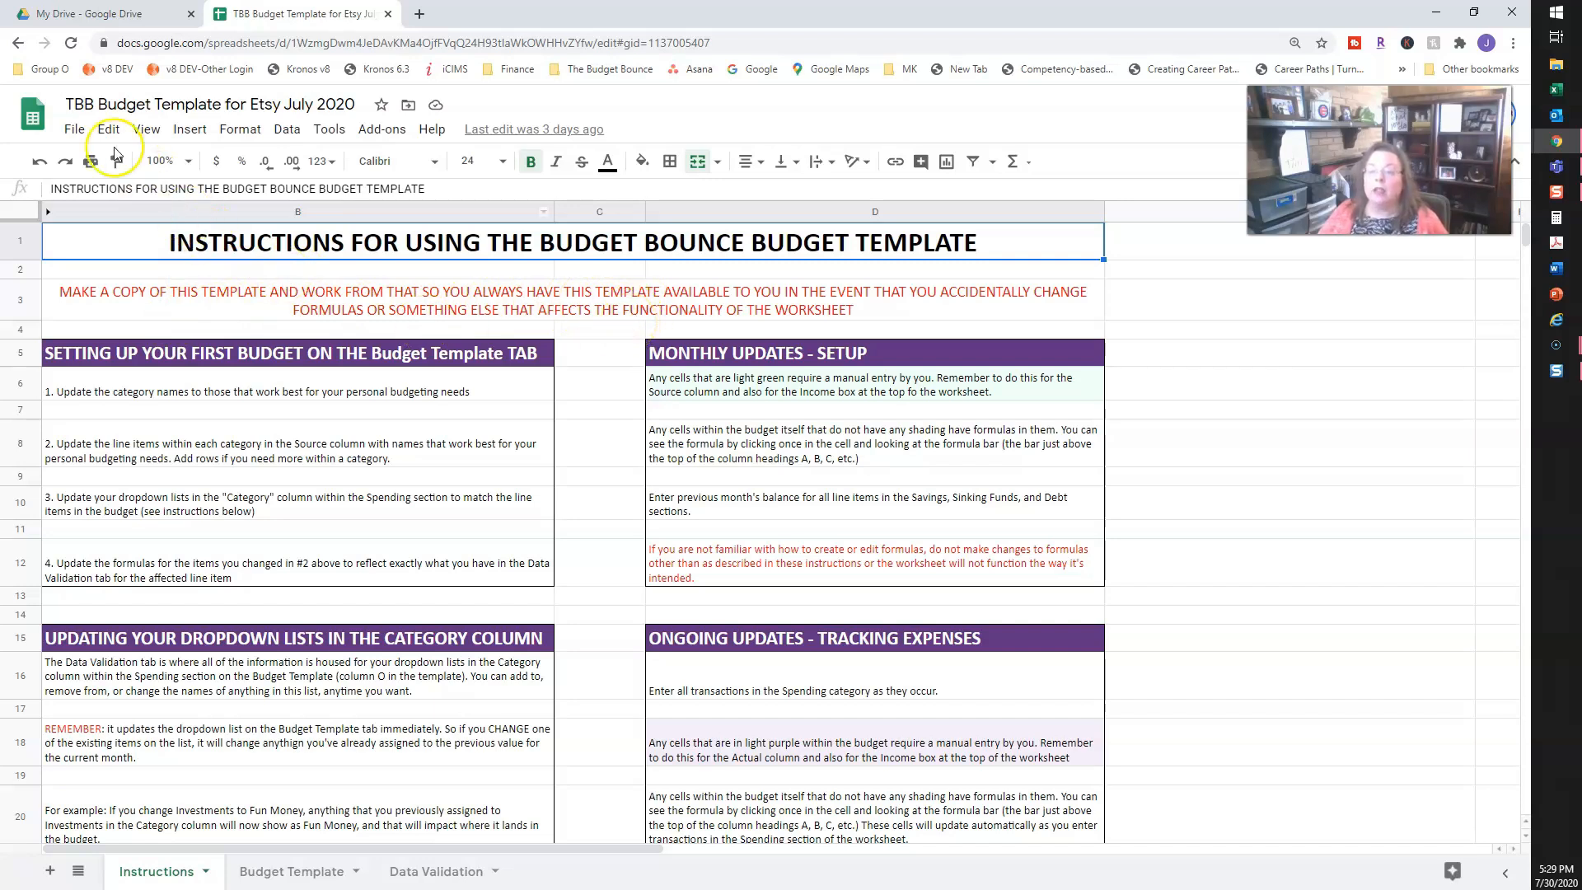
Step: Make a copy of the template spreadsheet named My Budget and close the original template
click(83, 132)
click(83, 131)
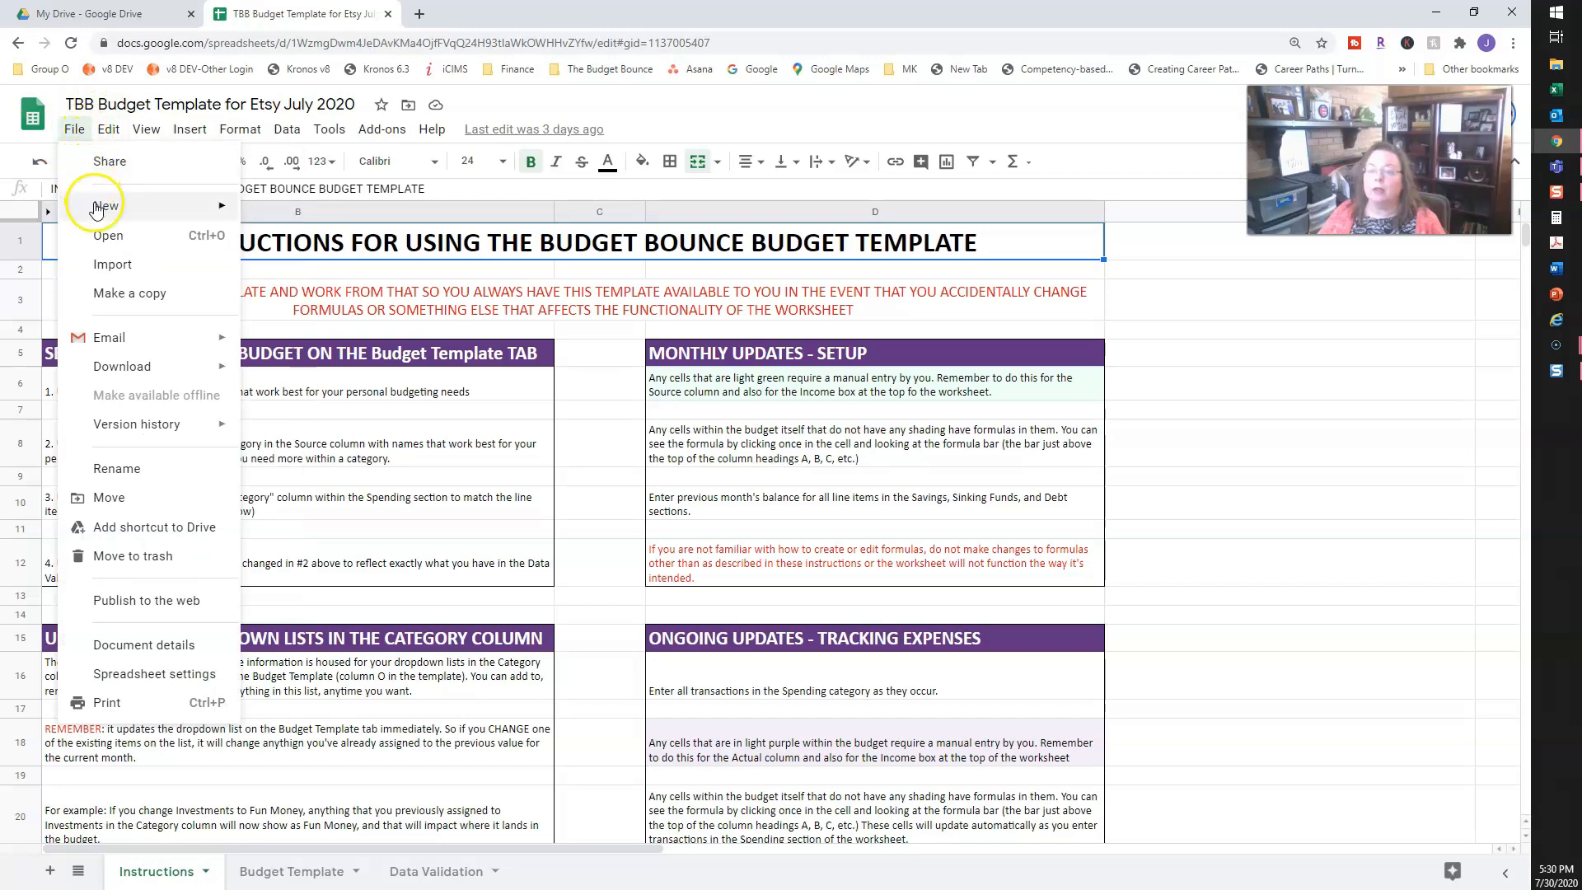
click(107, 295)
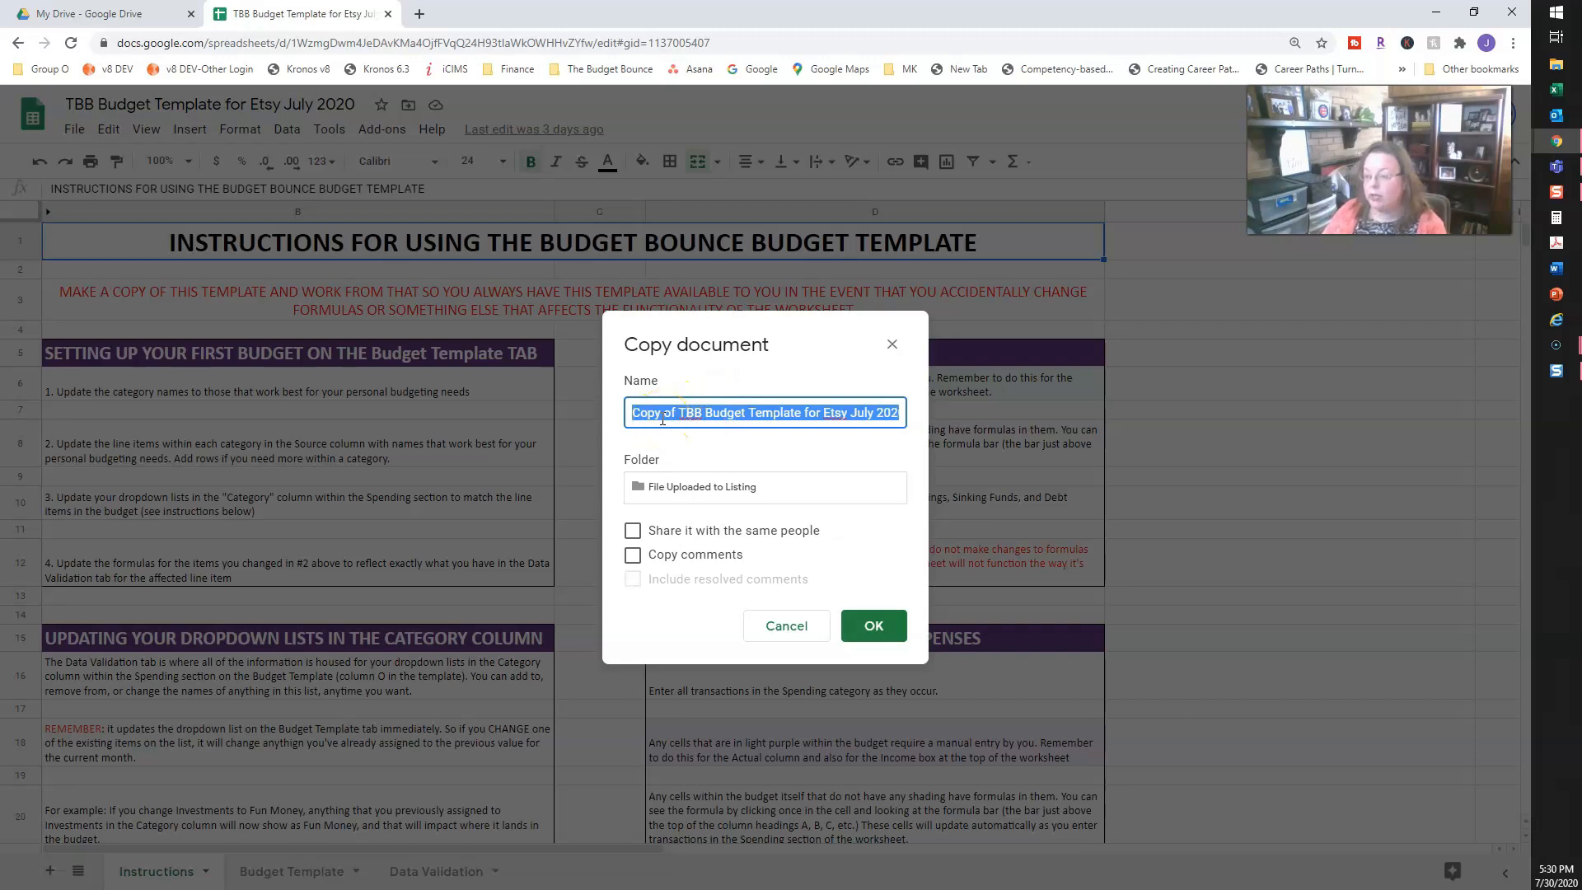
text(My Bu)
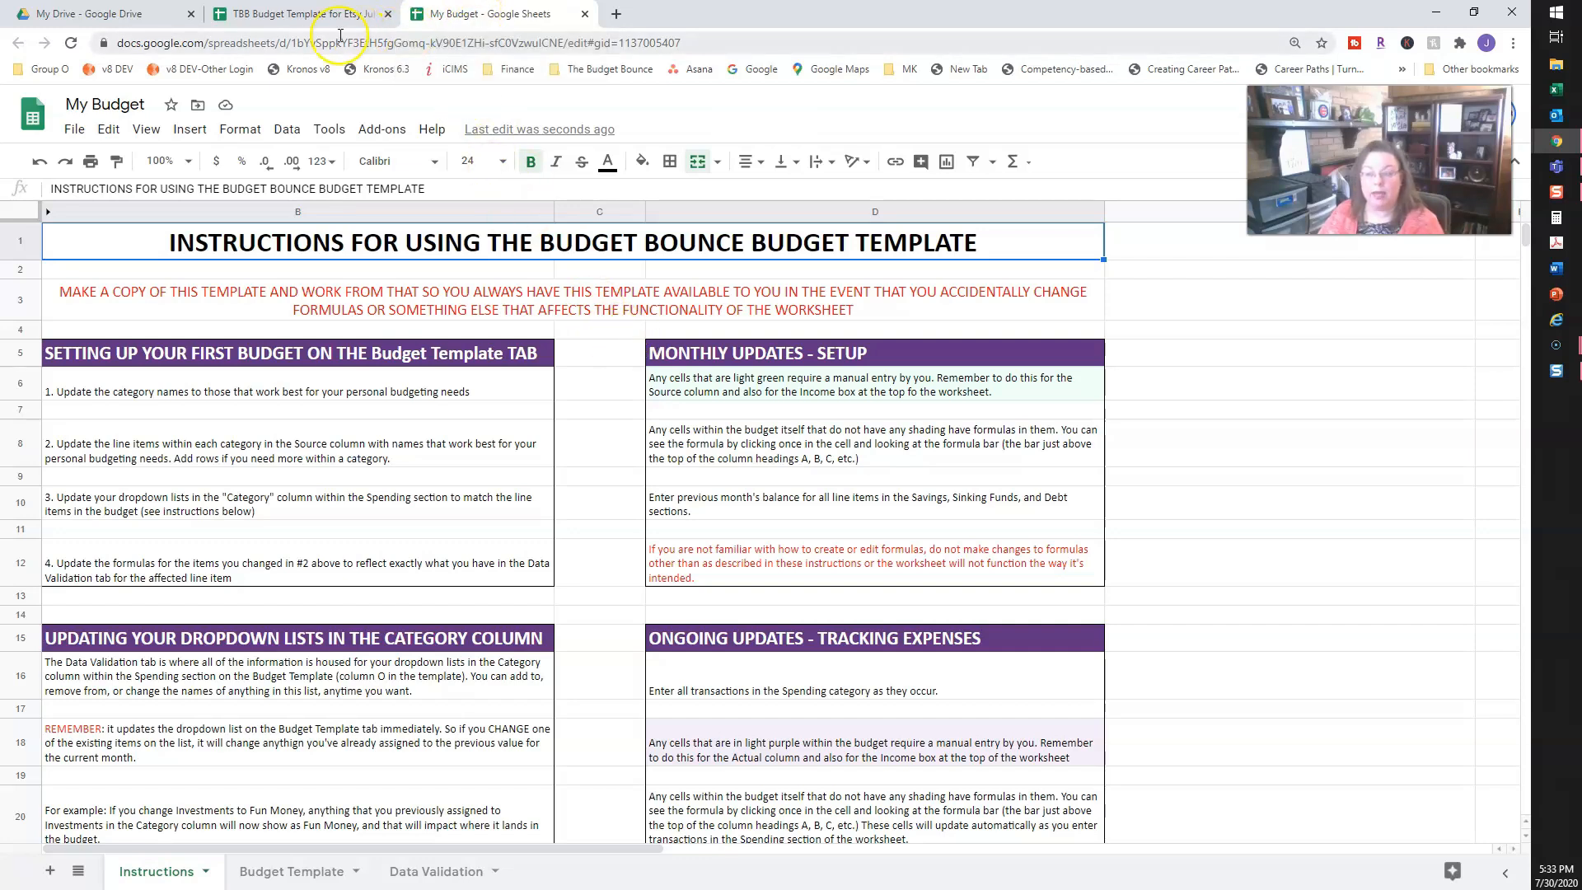
click(295, 18)
click(388, 14)
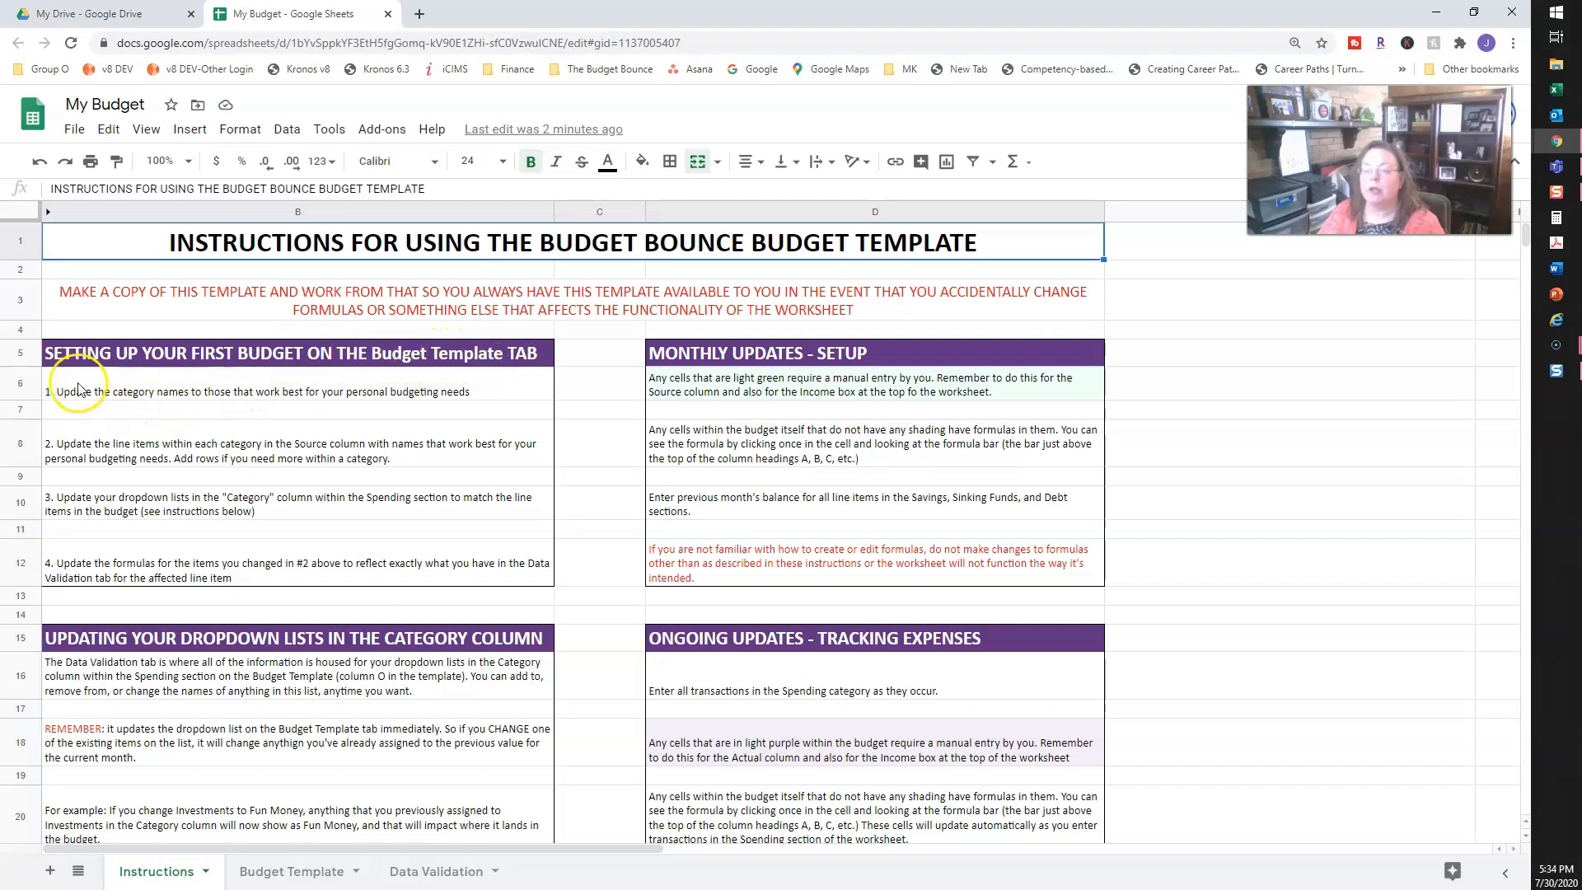
Step: Review the first-budget setup instructions and the category sections of the Budget Template sheet, from Income down to Debt
click(157, 393)
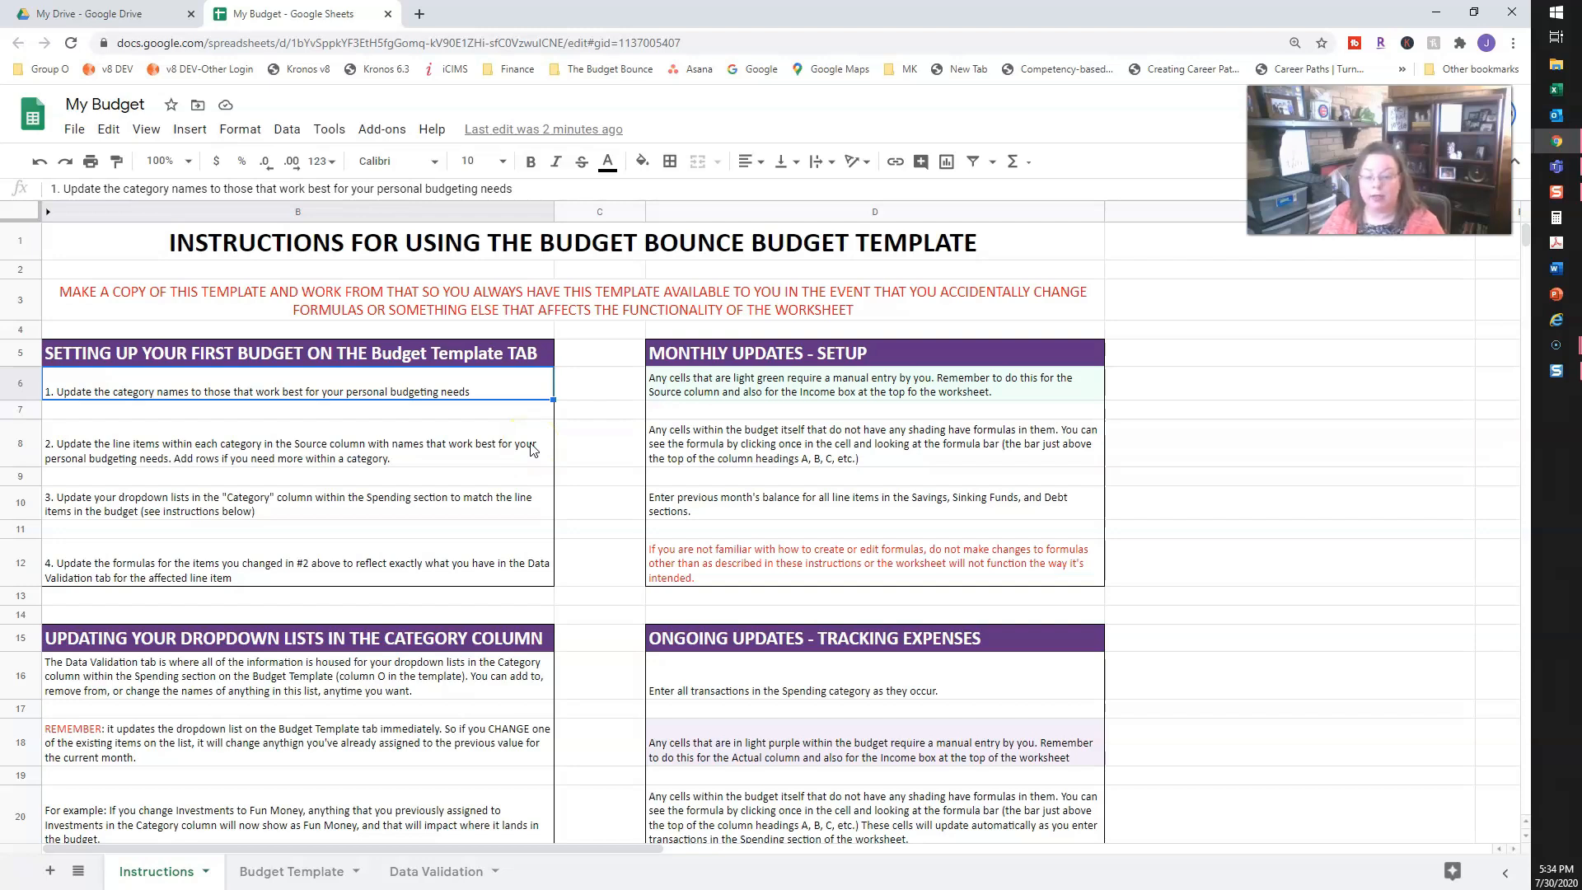
click(219, 512)
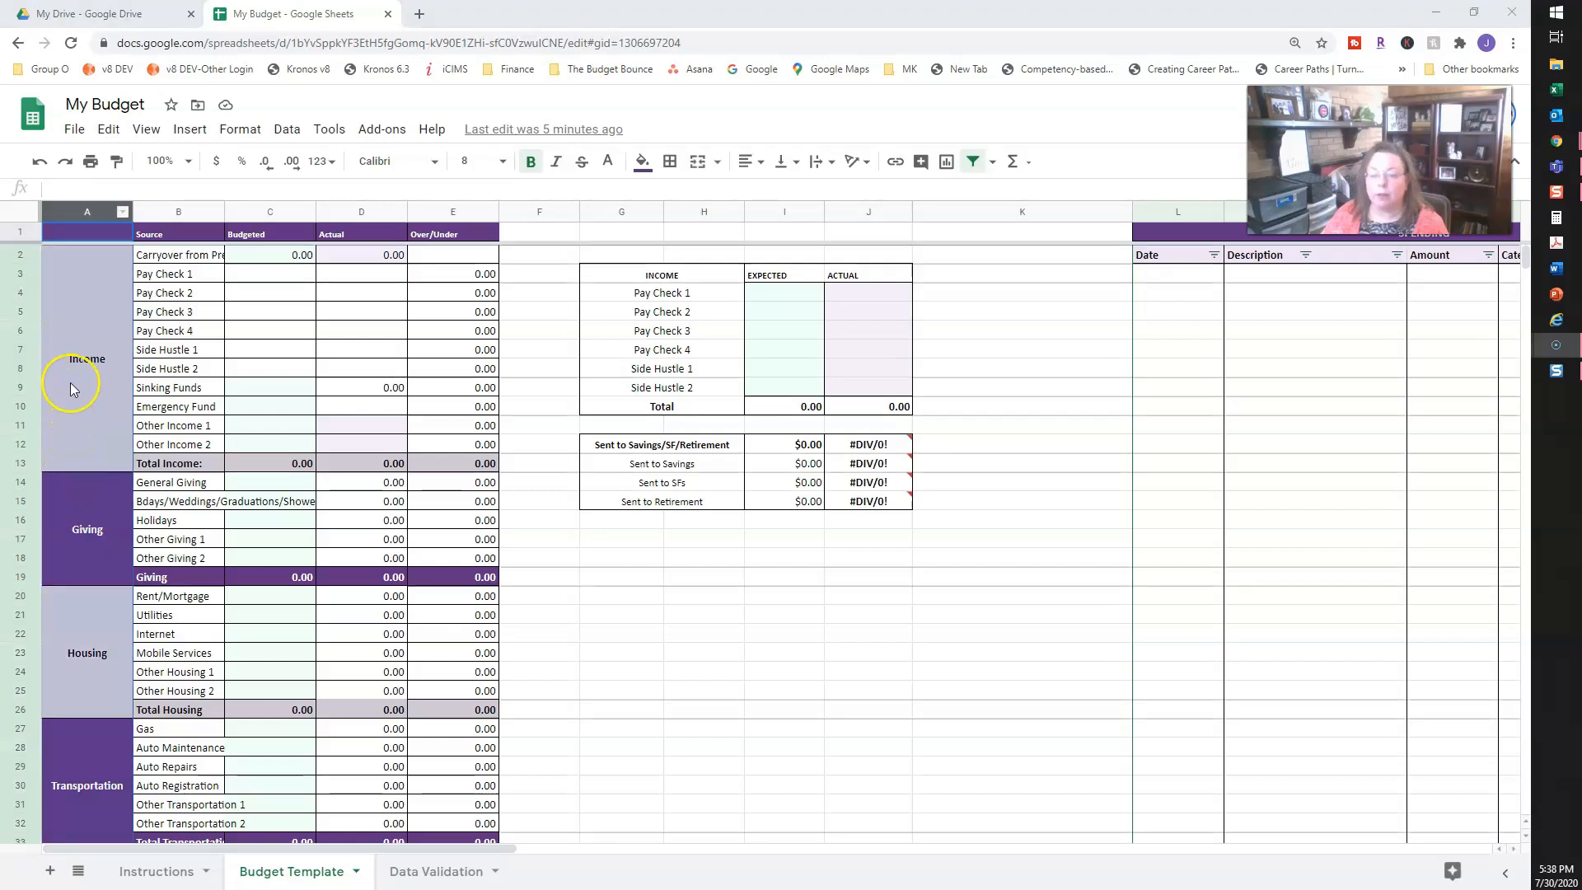
click(87, 356)
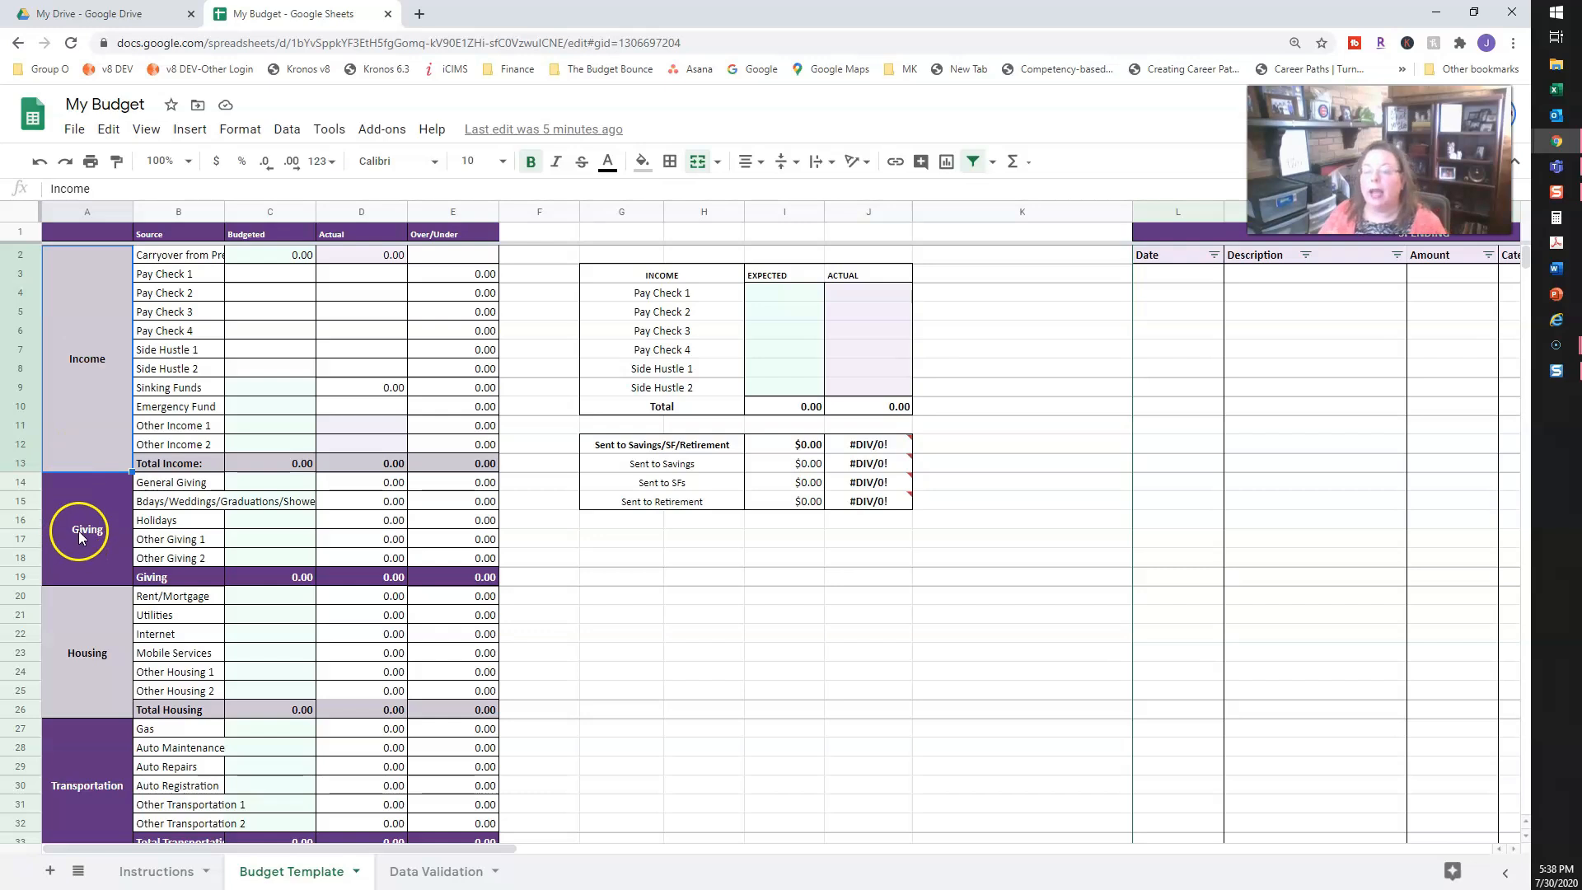
scroll(80, 537, down, 1)
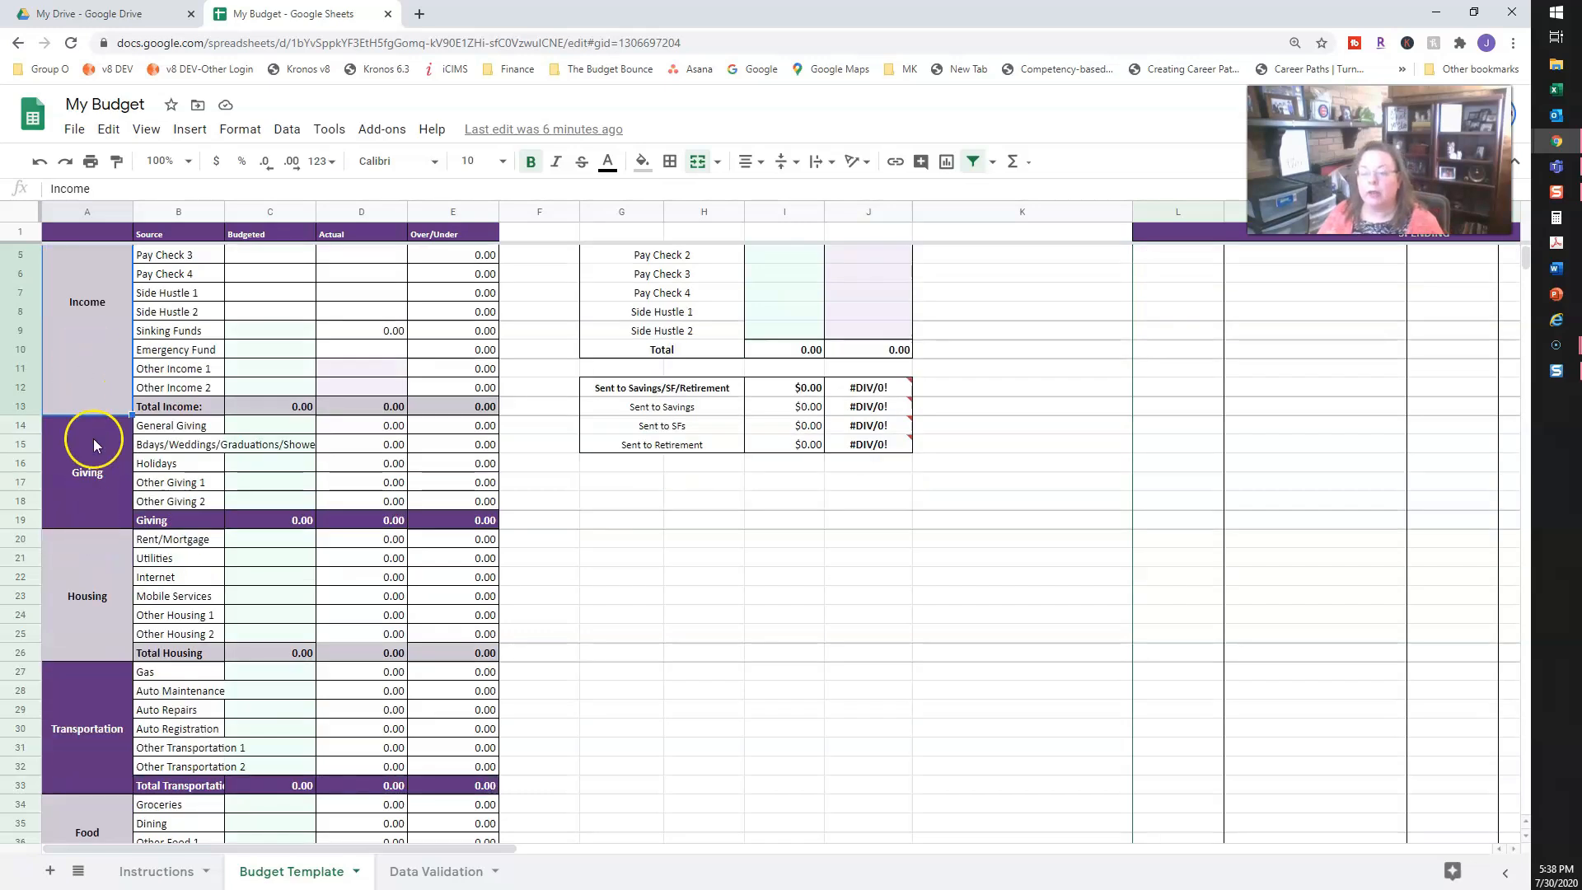
click(102, 480)
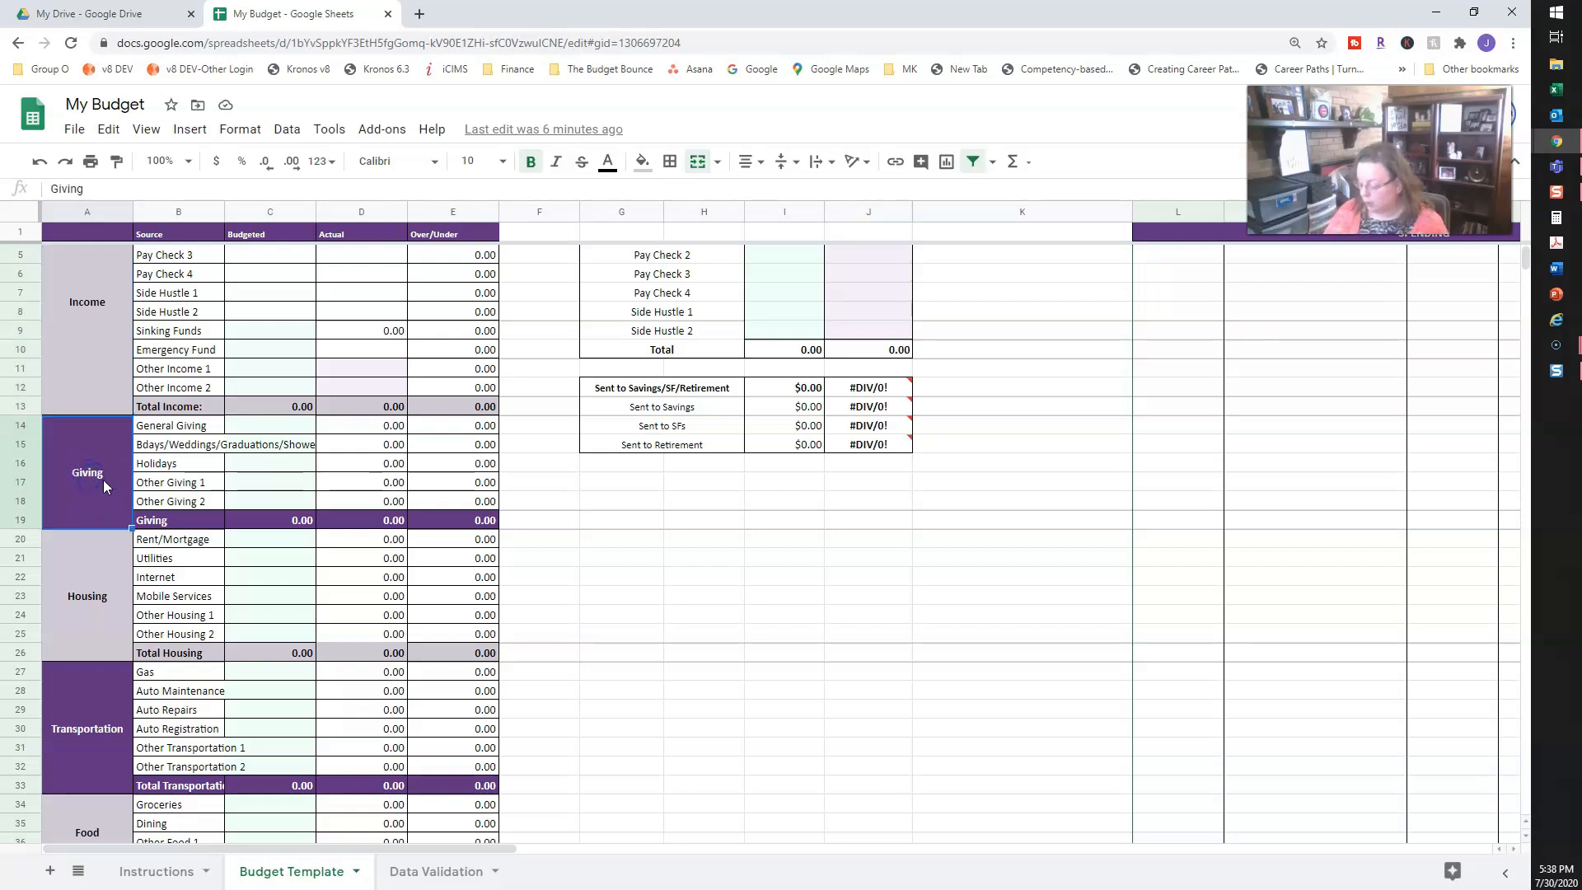
key(Down)
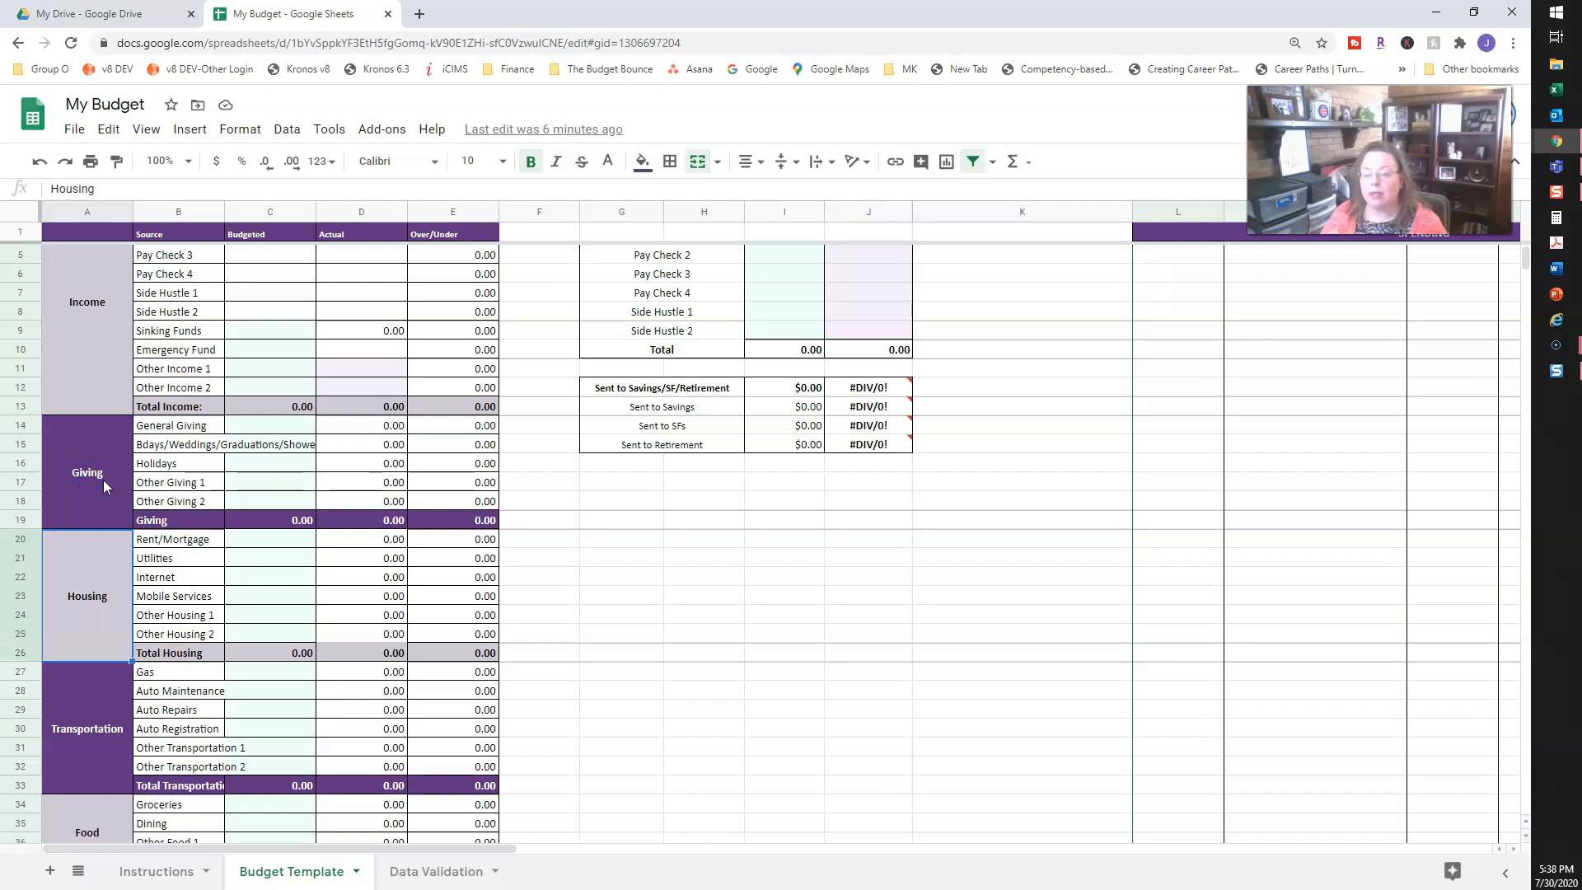
key(Down)
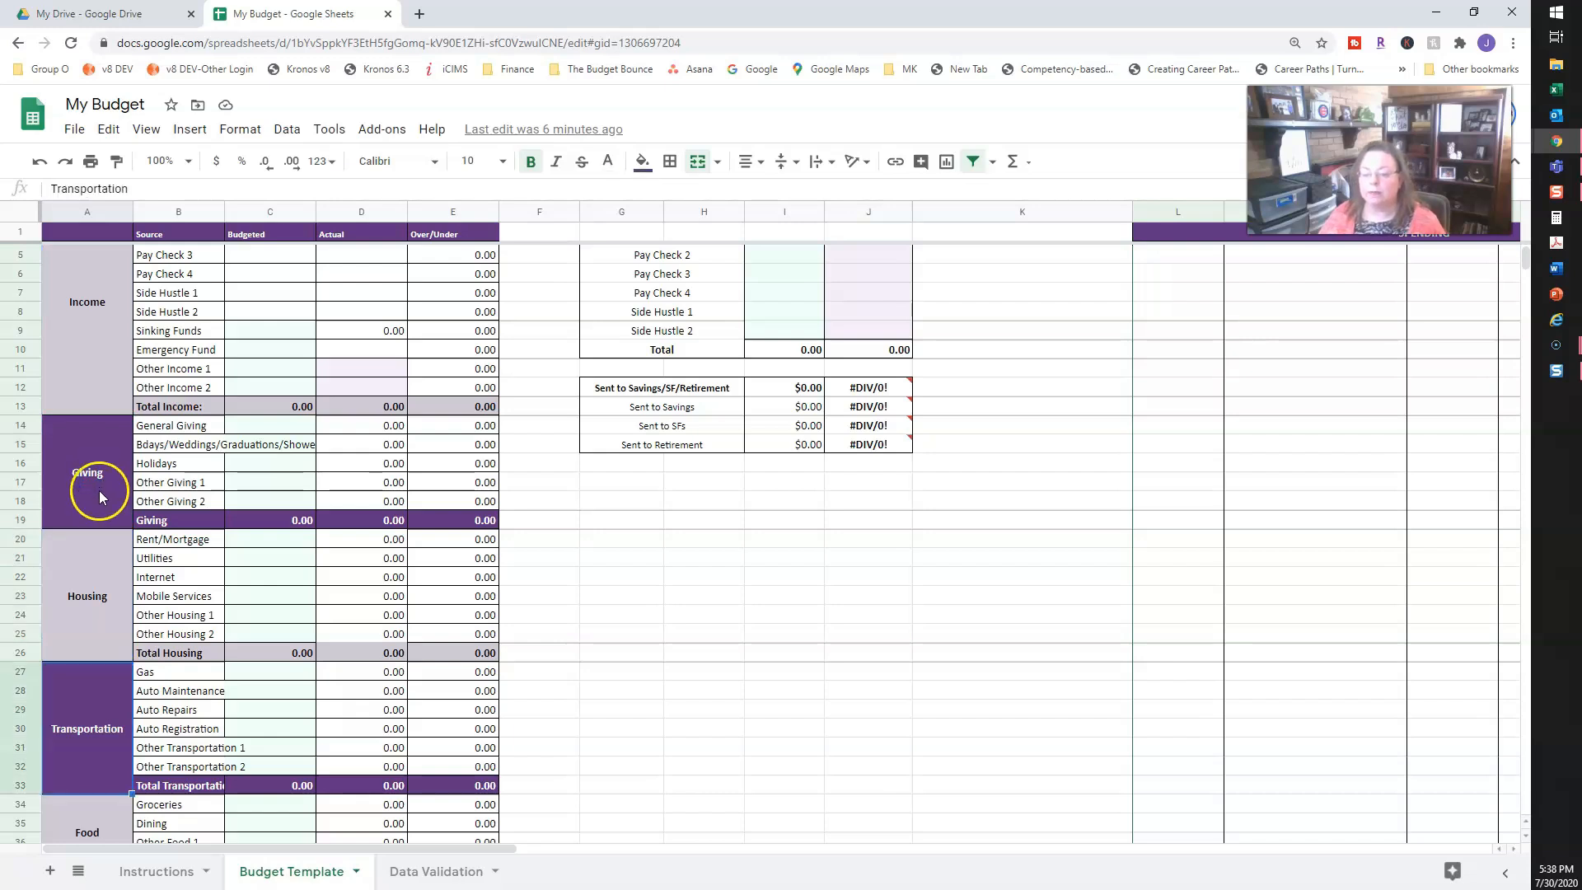
scroll(99, 491, down, 5)
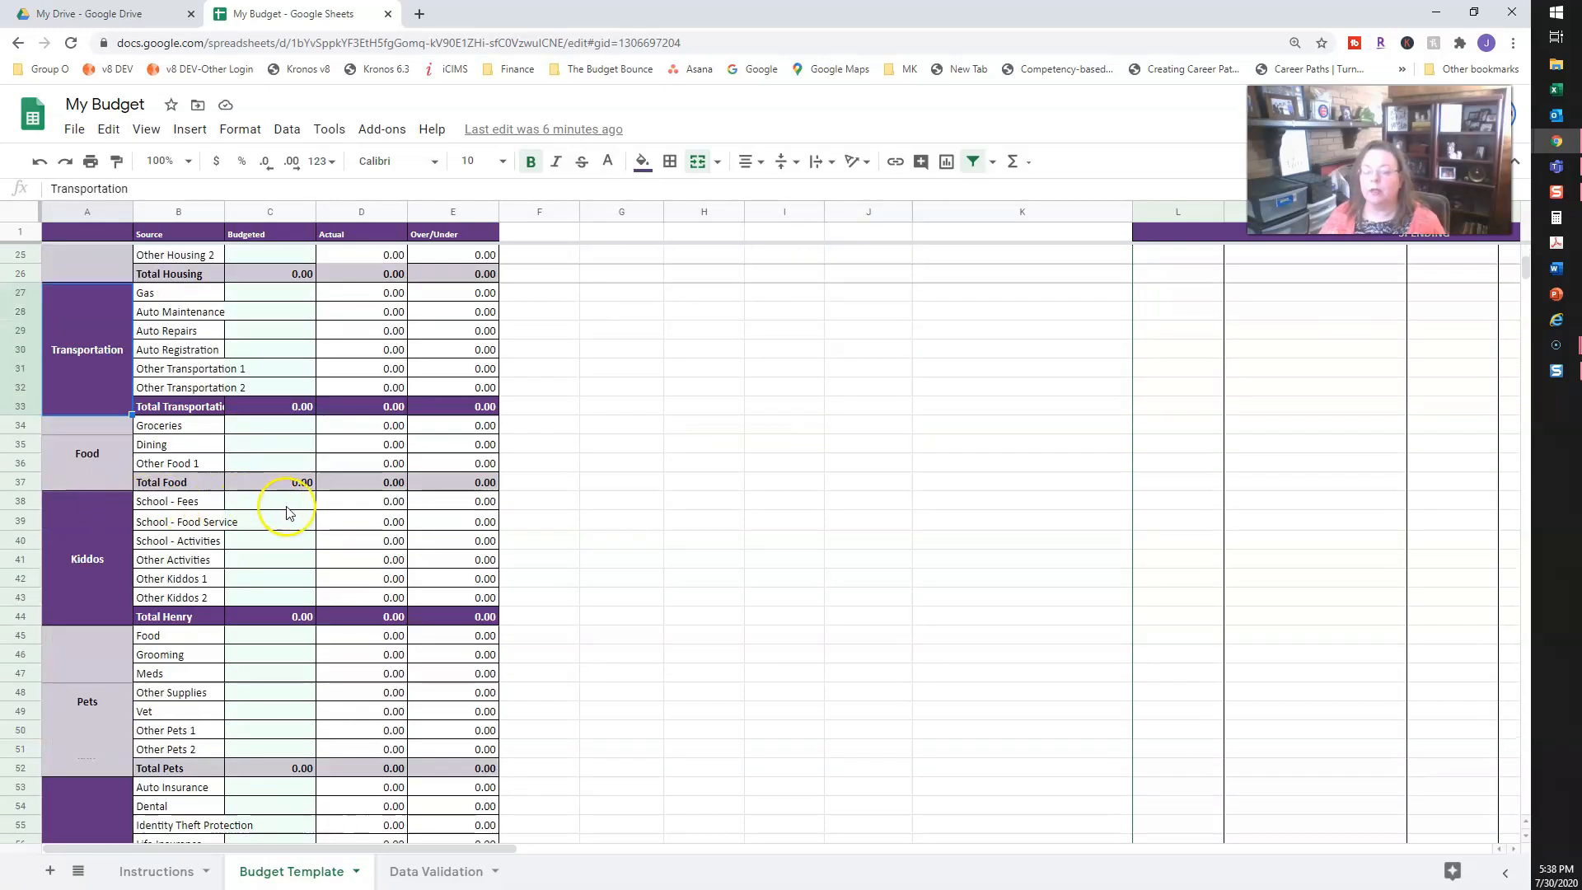
scroll(285, 513, down, 3)
scroll(286, 513, down, 4)
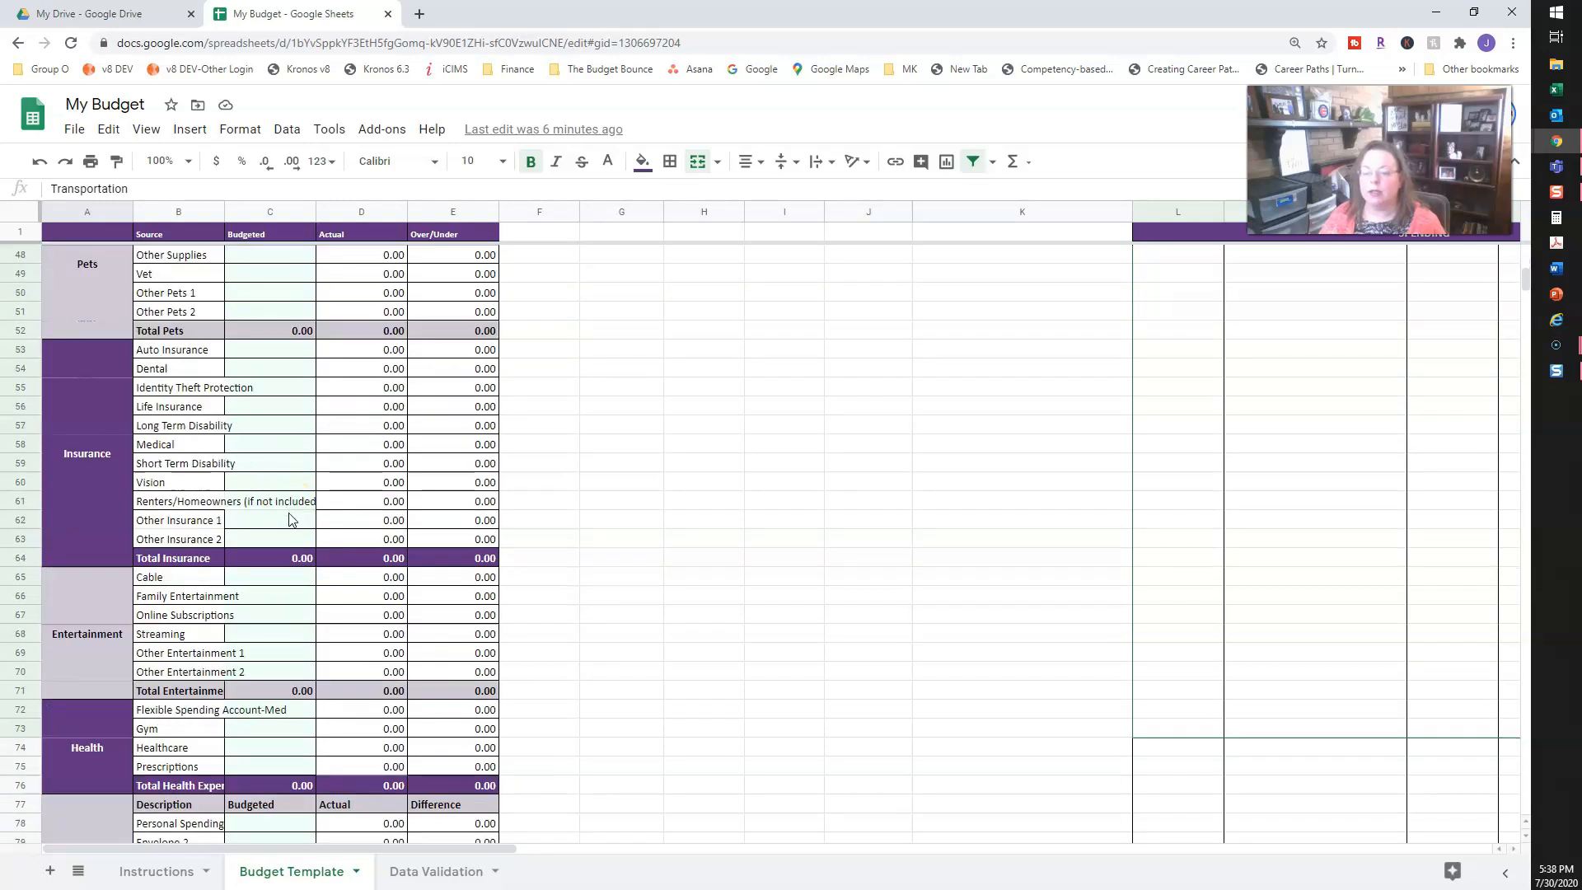
scroll(289, 520, down, 5)
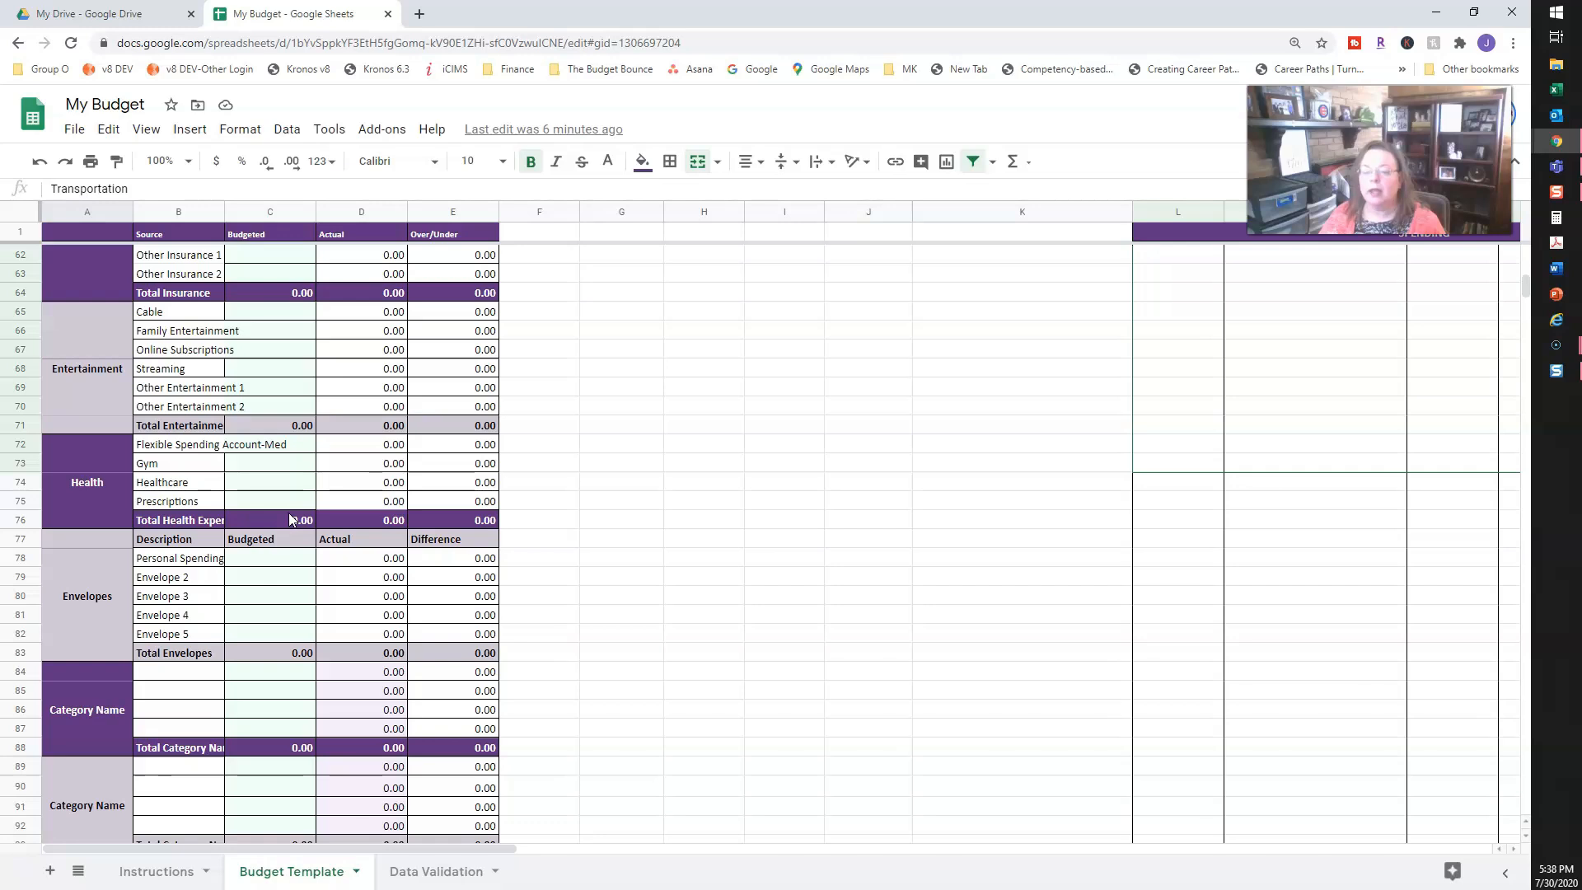
scroll(289, 520, down, 3)
scroll(289, 520, down, 3)
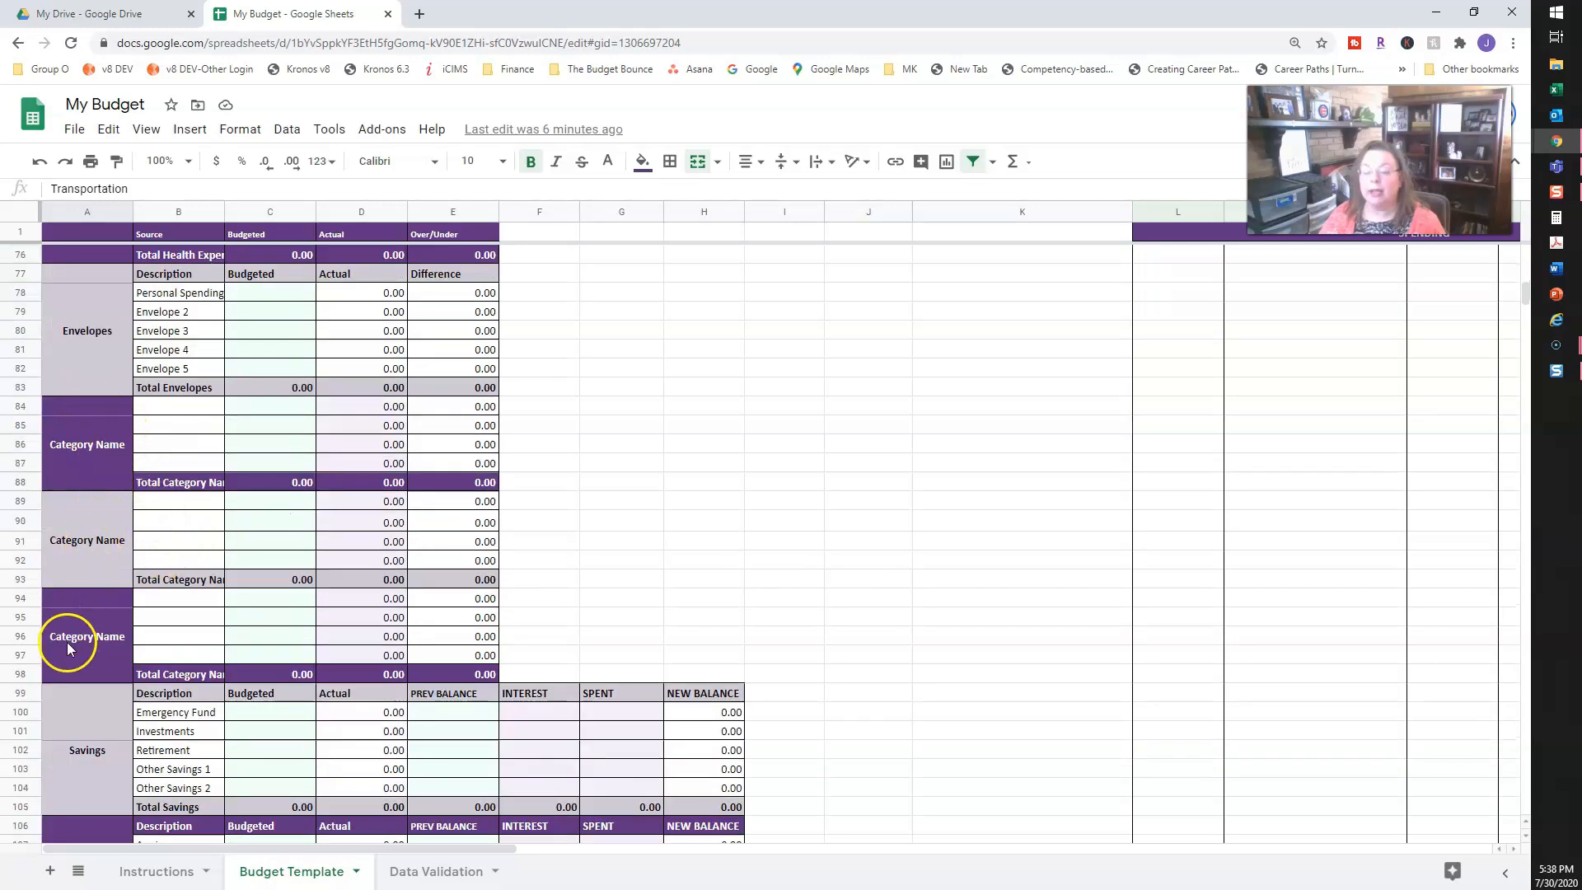
scroll(123, 577, down, 6)
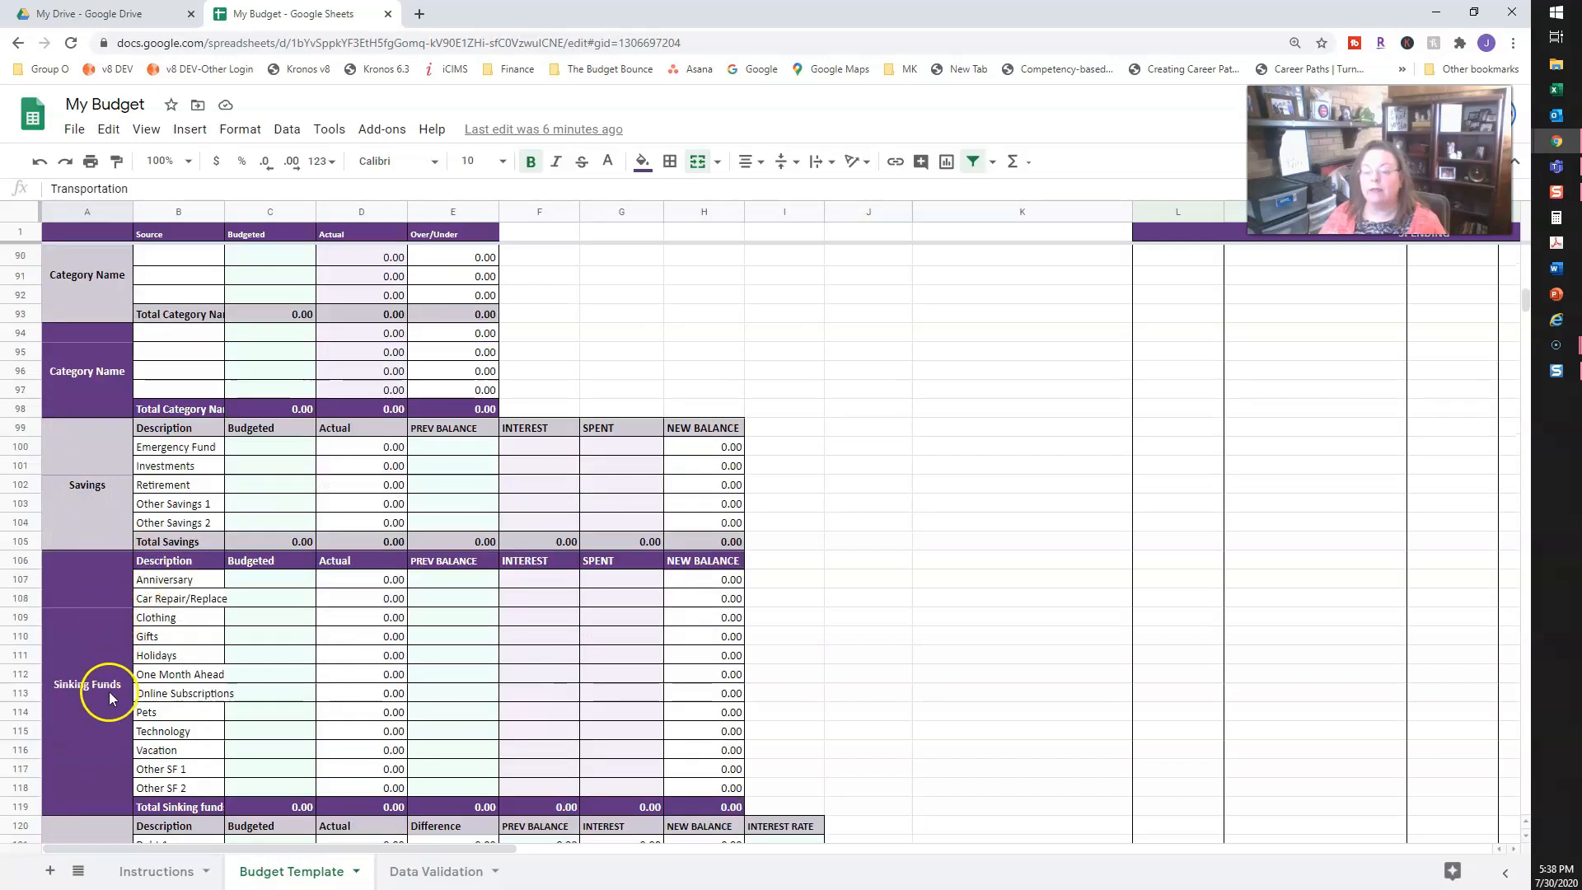
scroll(110, 678, down, 5)
scroll(110, 674, down, 3)
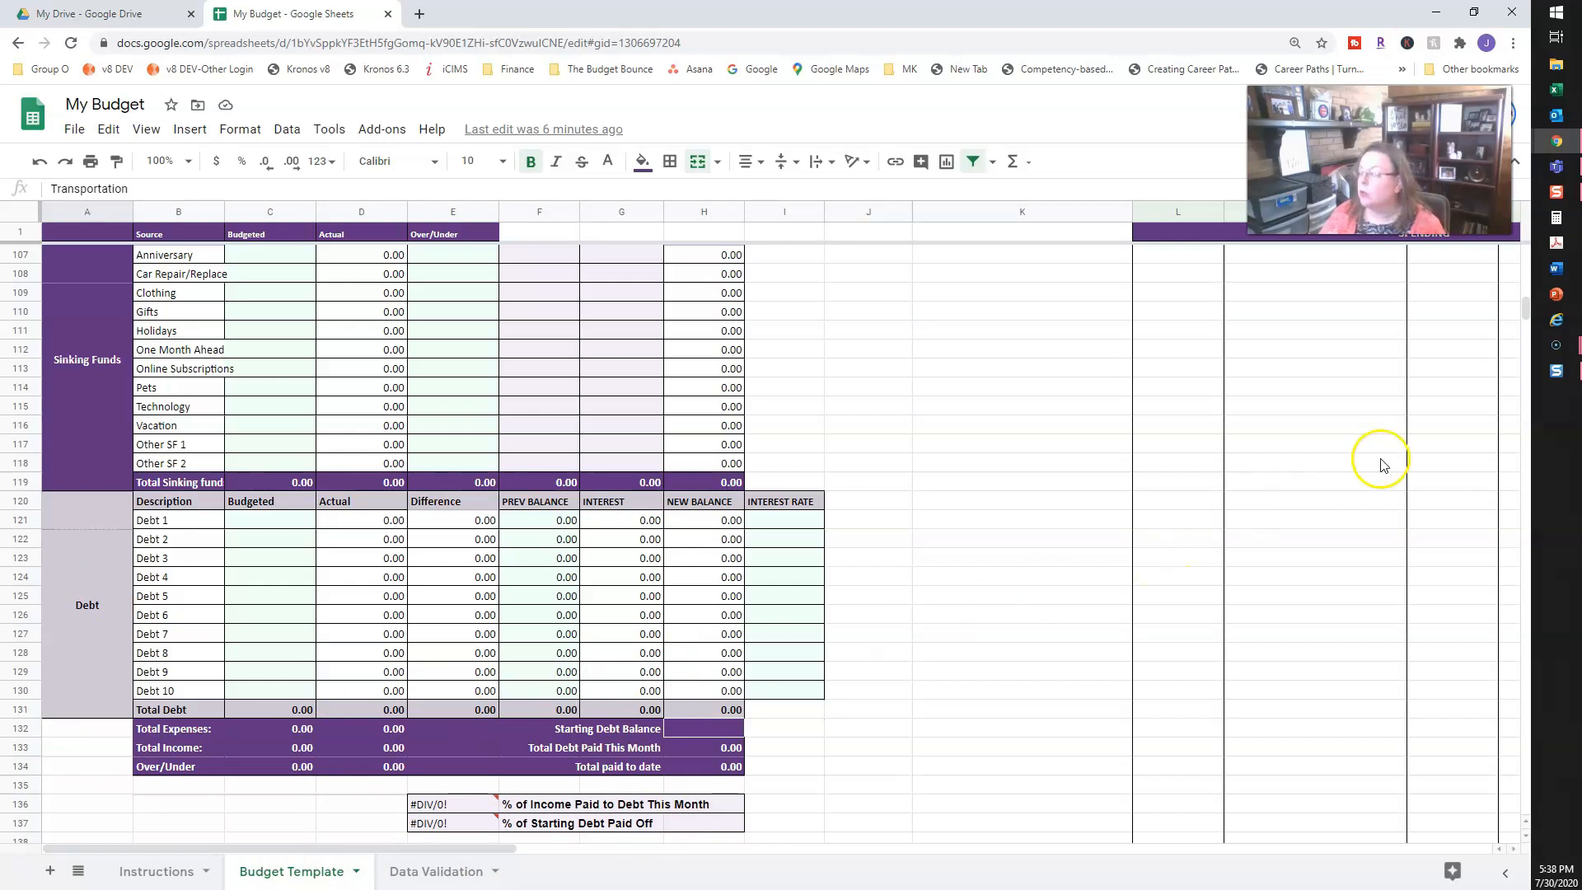
drag(1525, 311, 1526, 251)
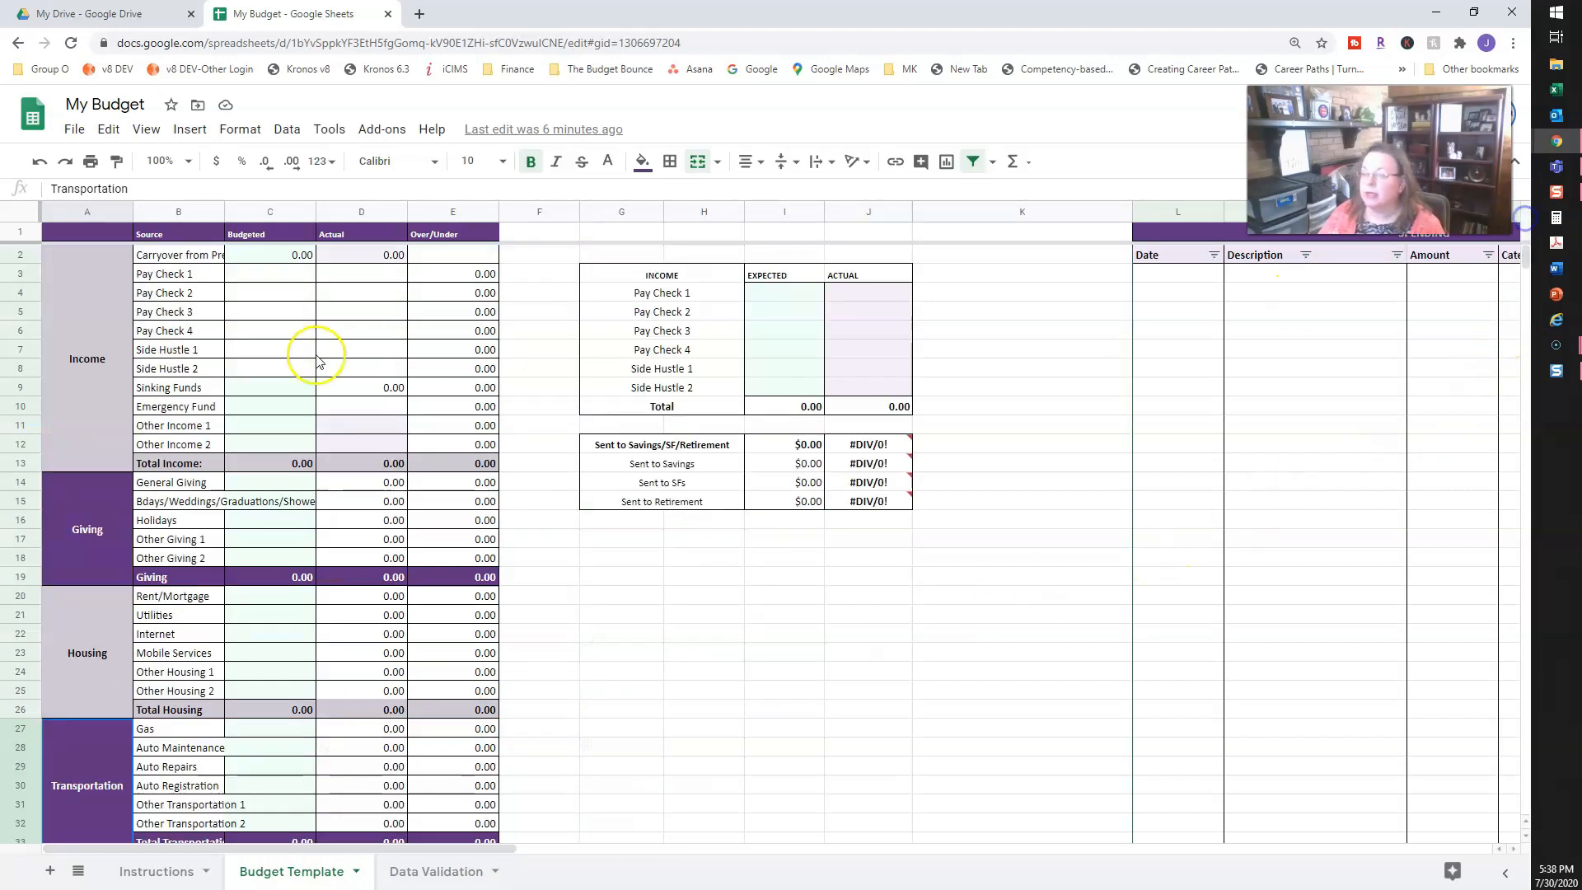
Step: Rename the Kiddos category in column A of the Budget Template sheet to Kids
click(1514, 43)
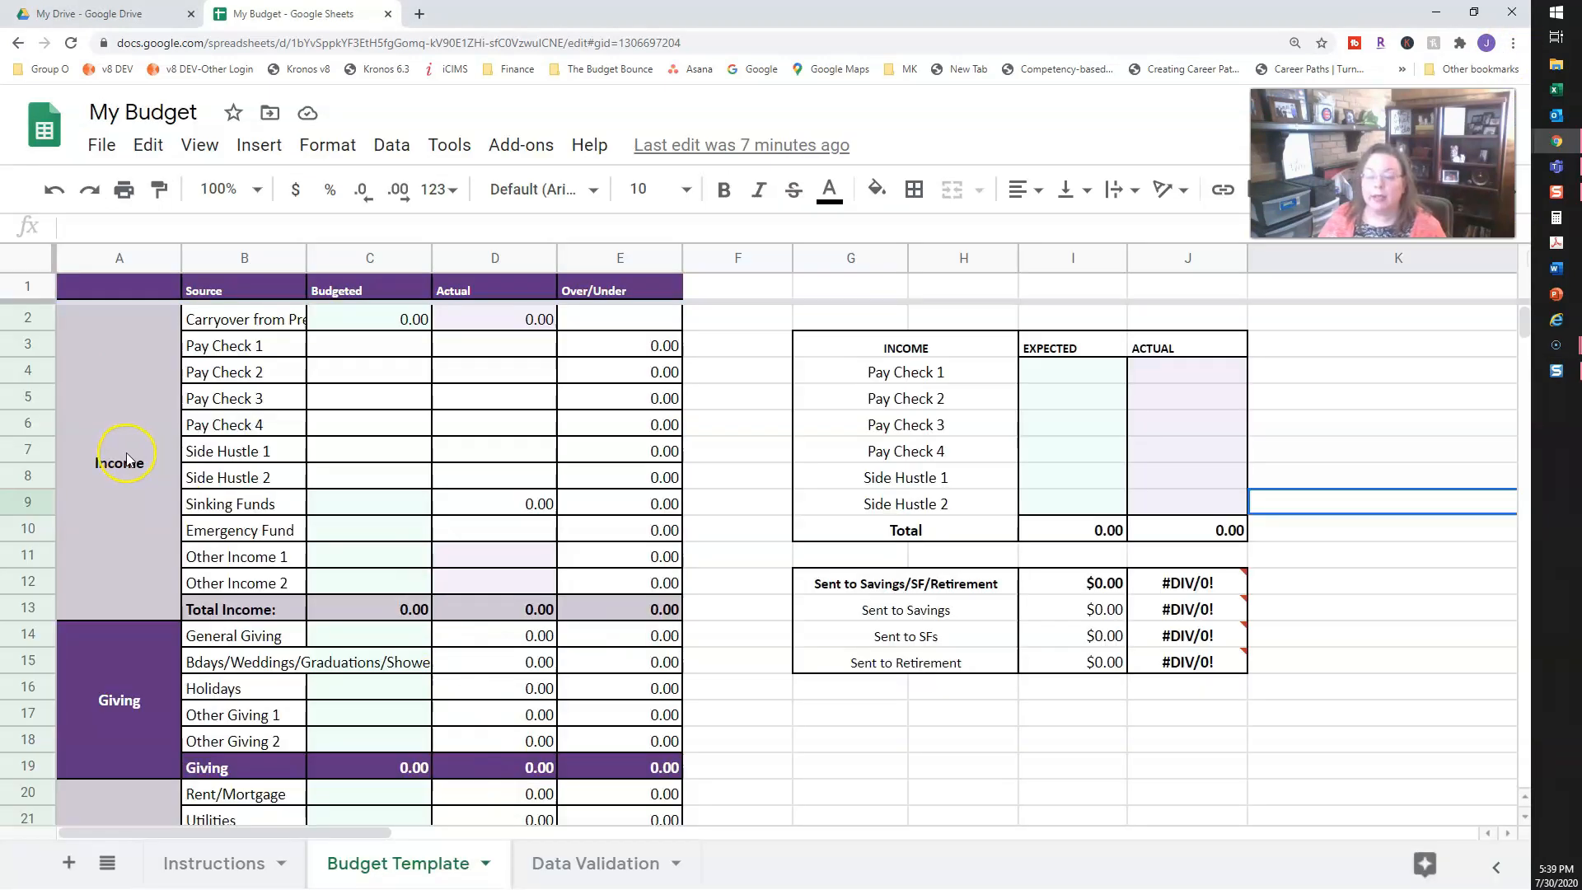
click(126, 459)
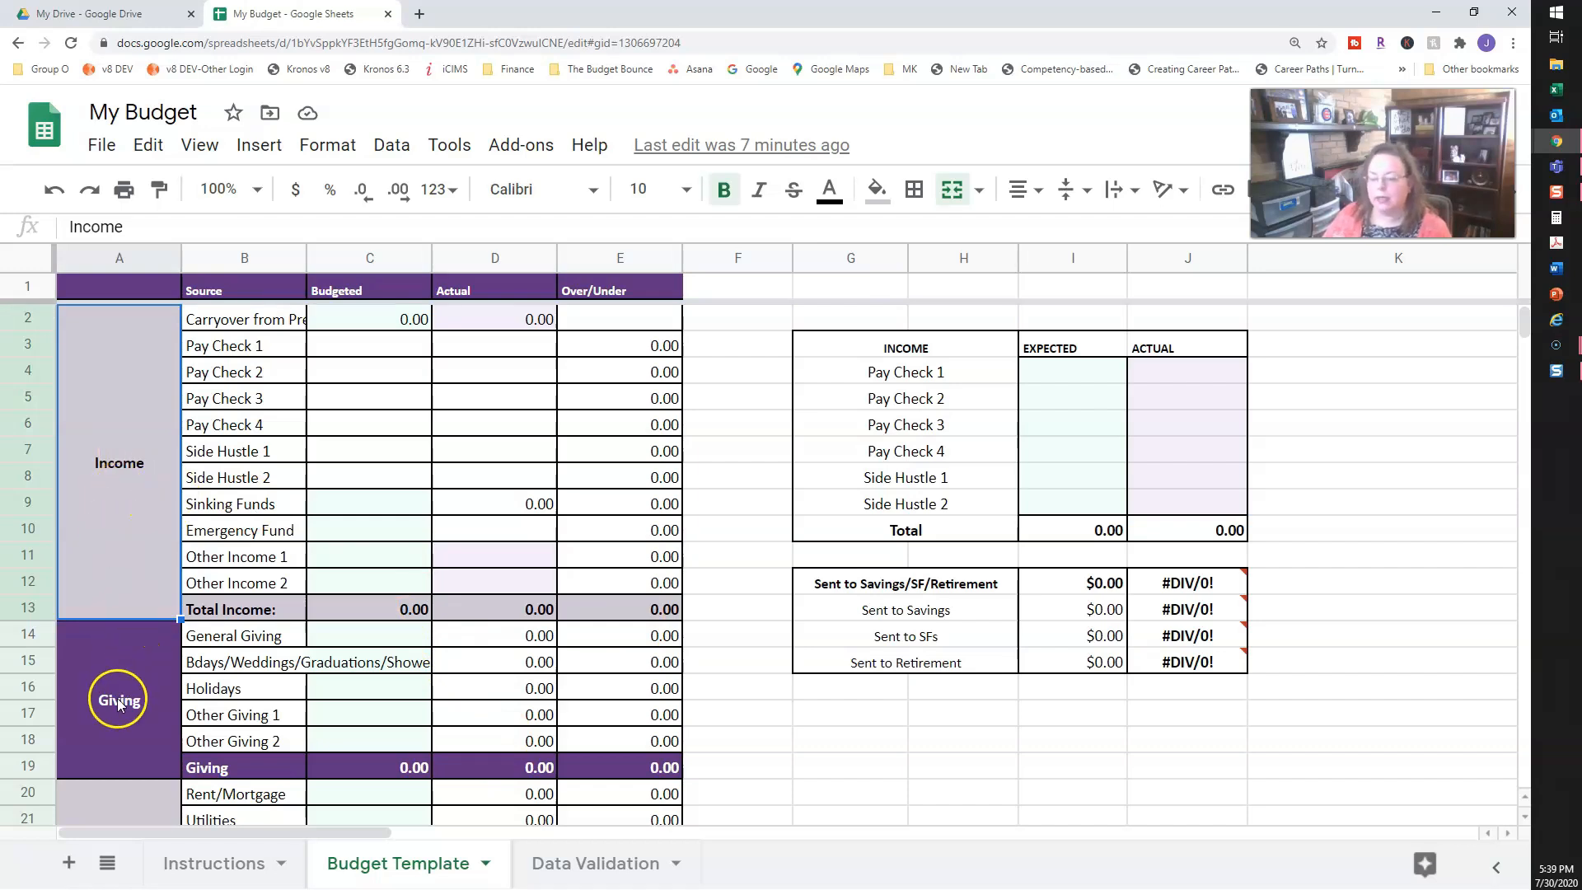
click(136, 661)
scroll(138, 656, down, 1)
scroll(141, 654, down, 2)
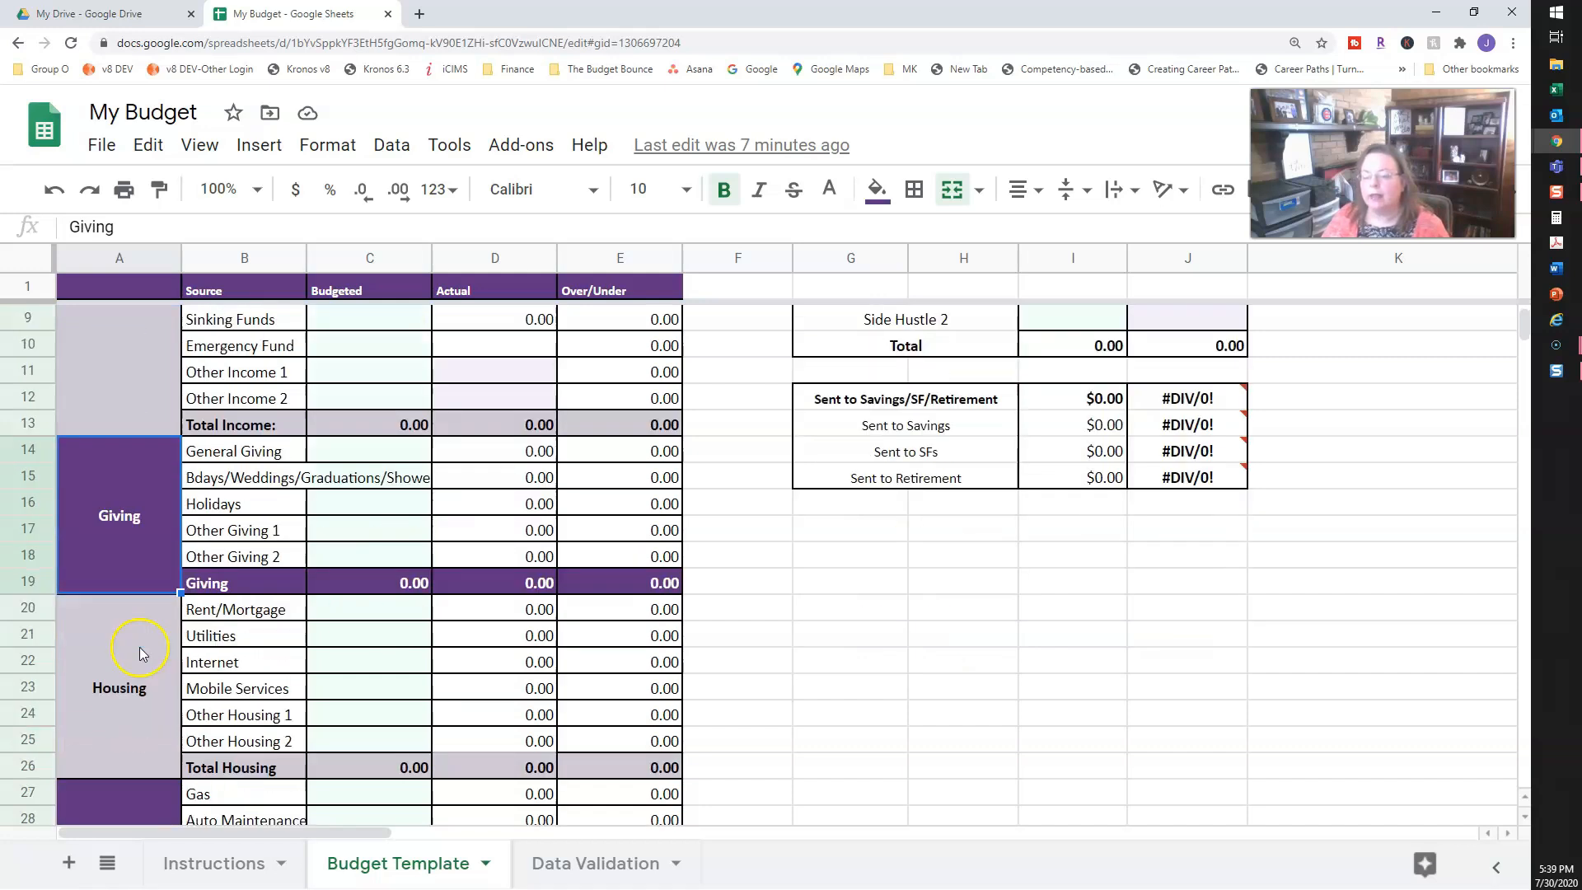
click(142, 688)
scroll(141, 689, down, 4)
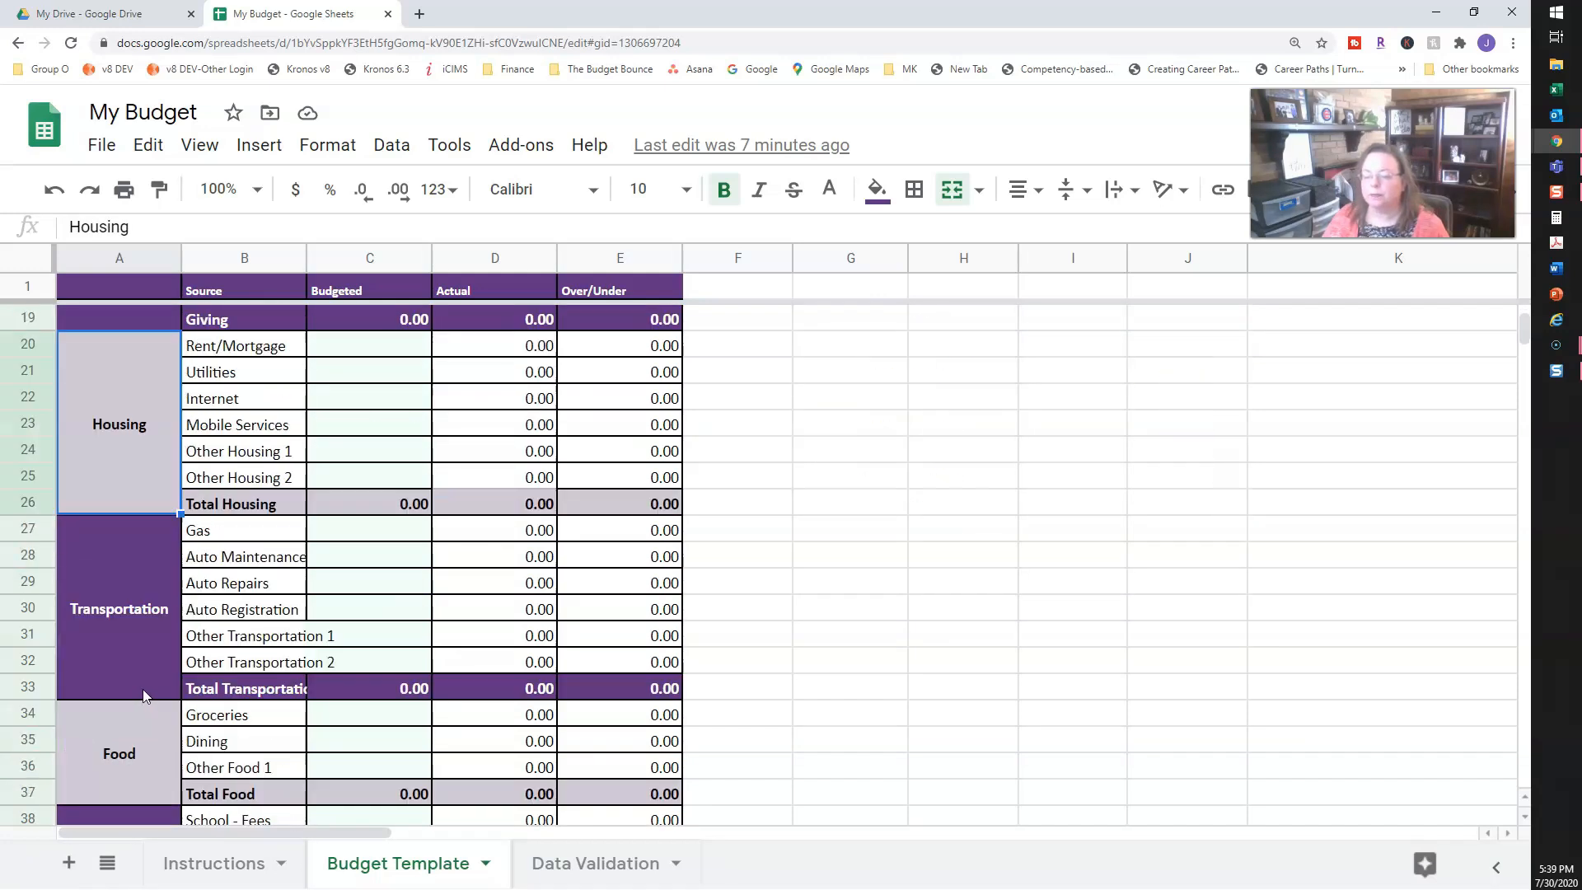
scroll(131, 537, down, 3)
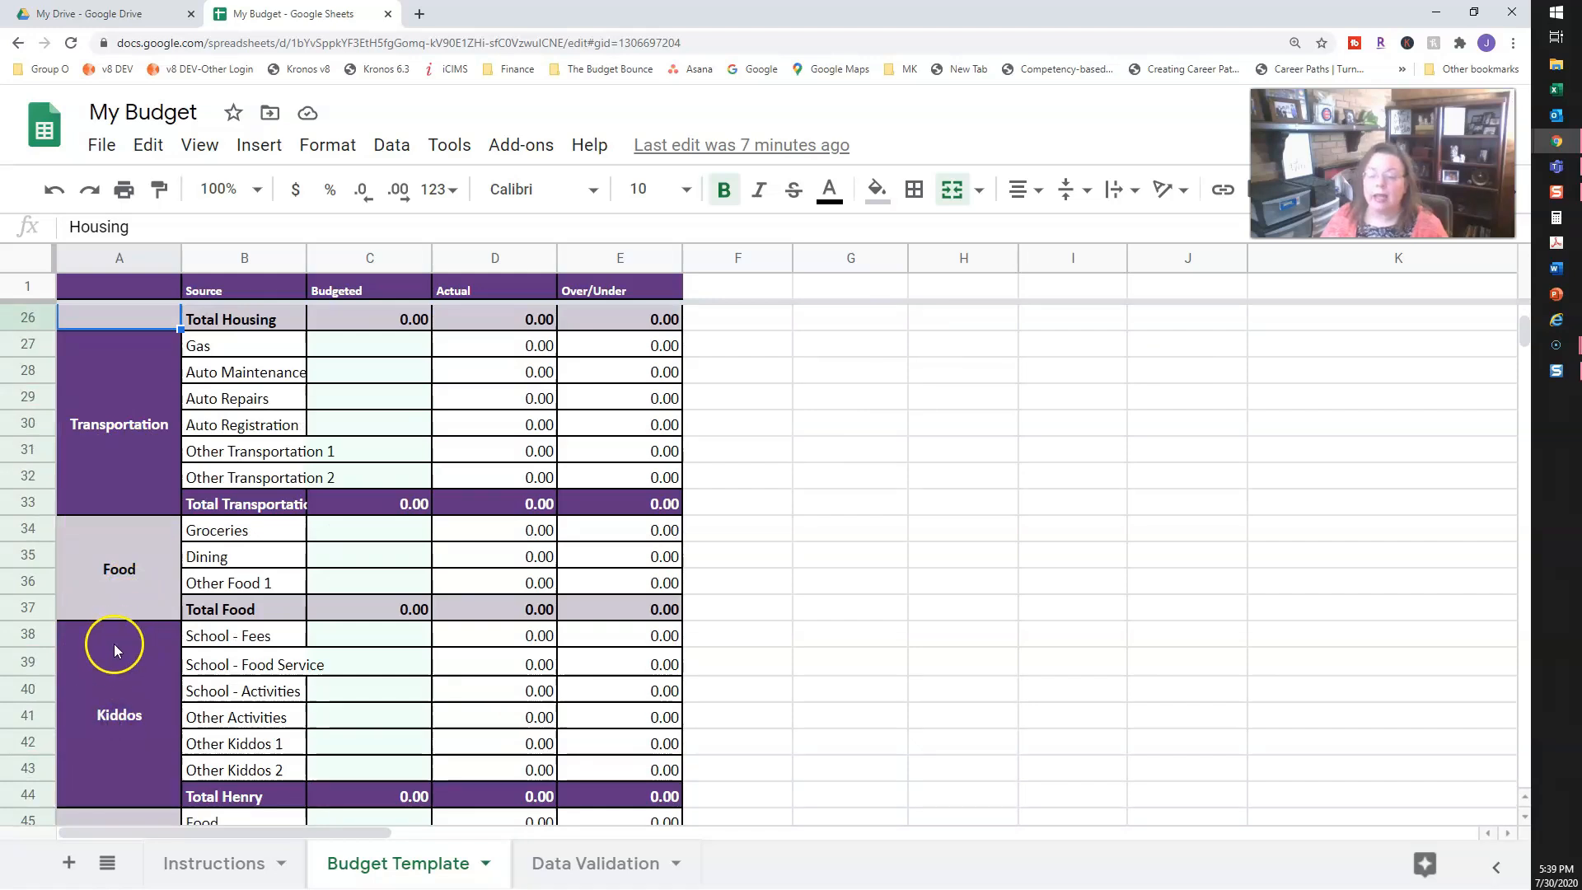
click(102, 691)
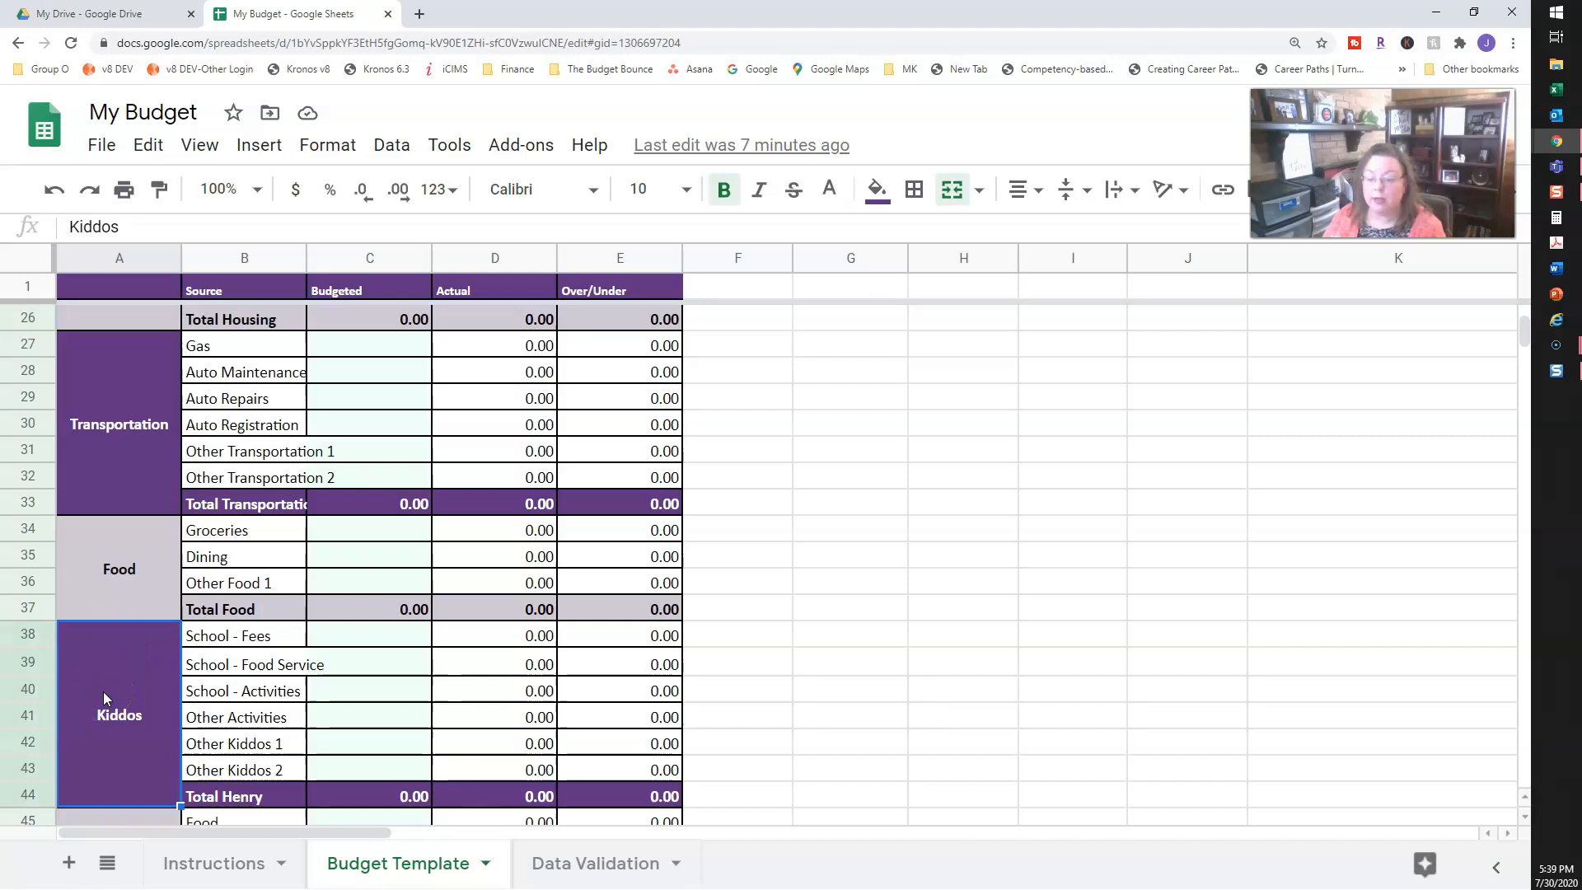
text(Kids)
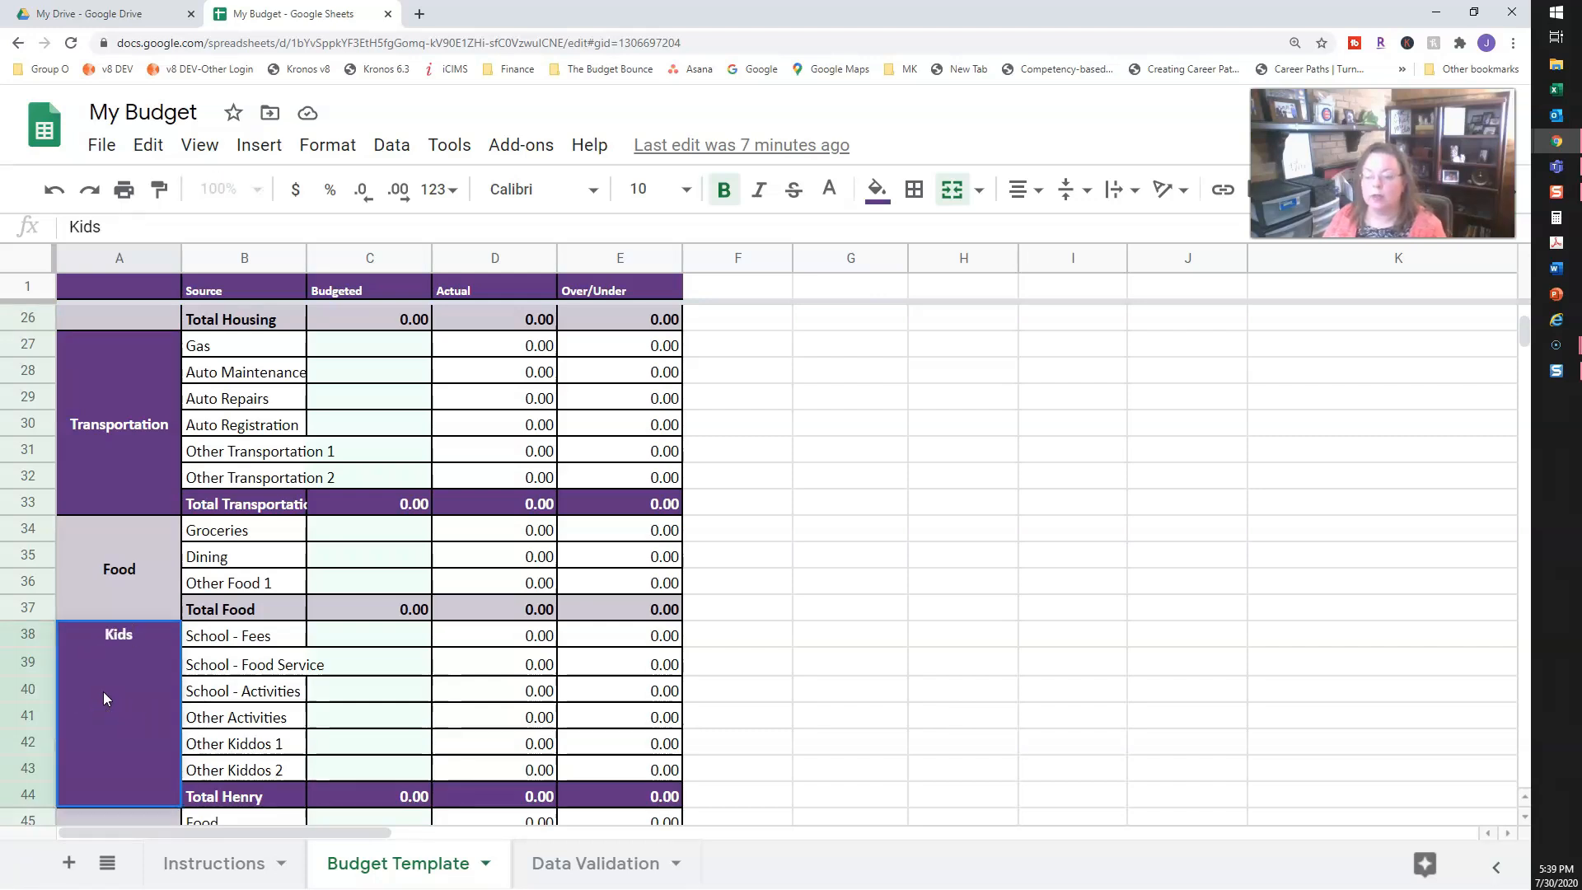
click(102, 690)
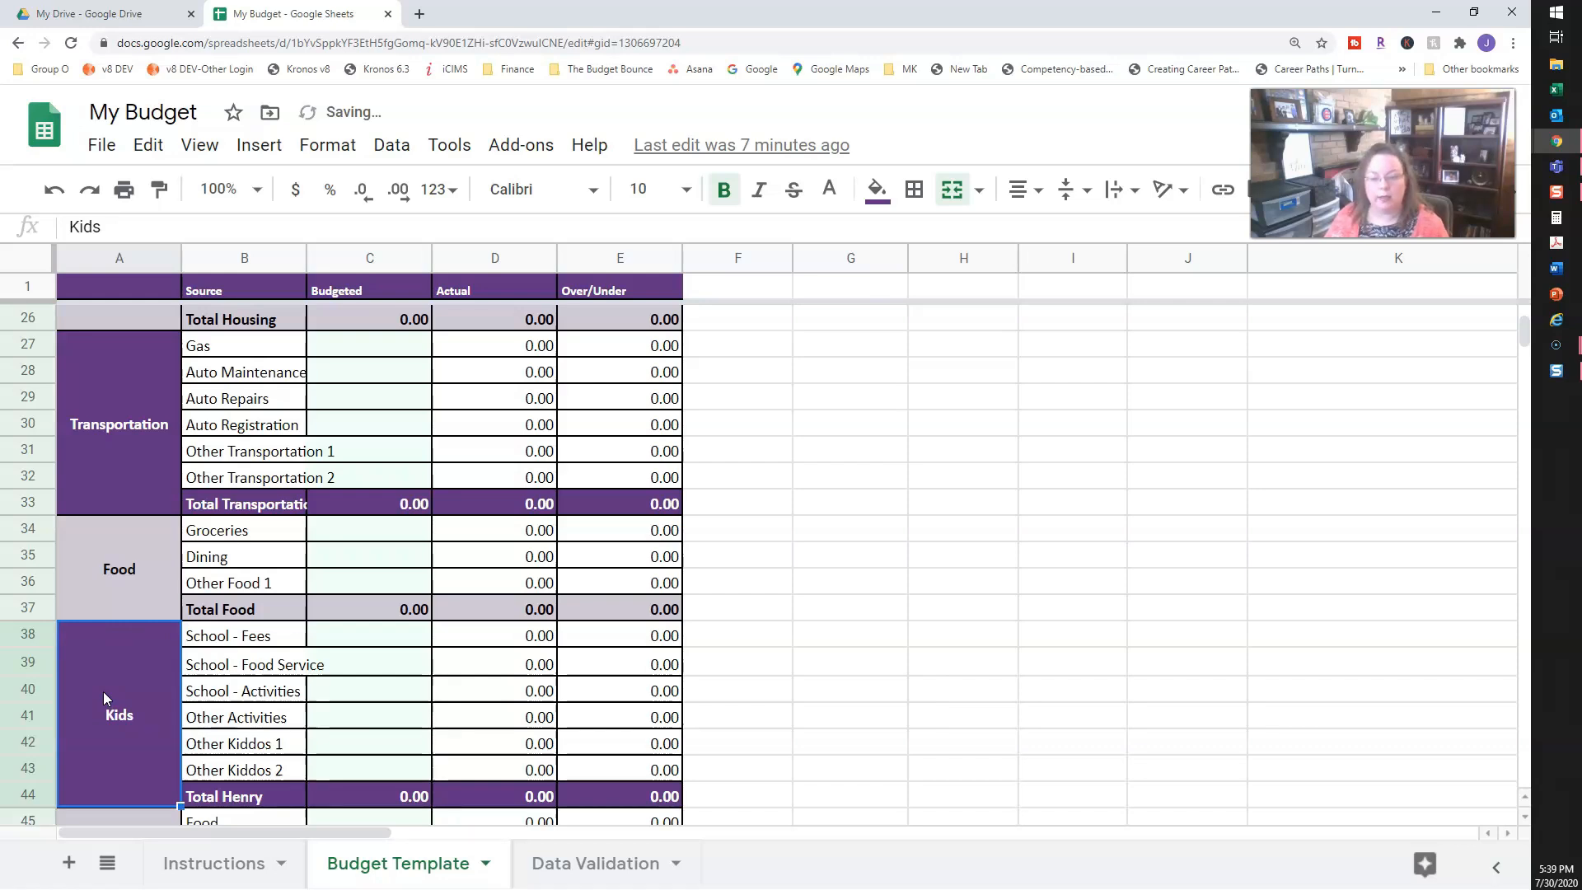
Step: Rename the first placeholder Category Name section, directly below Envelopes in column A, to Hobbies
scroll(218, 668, down, 4)
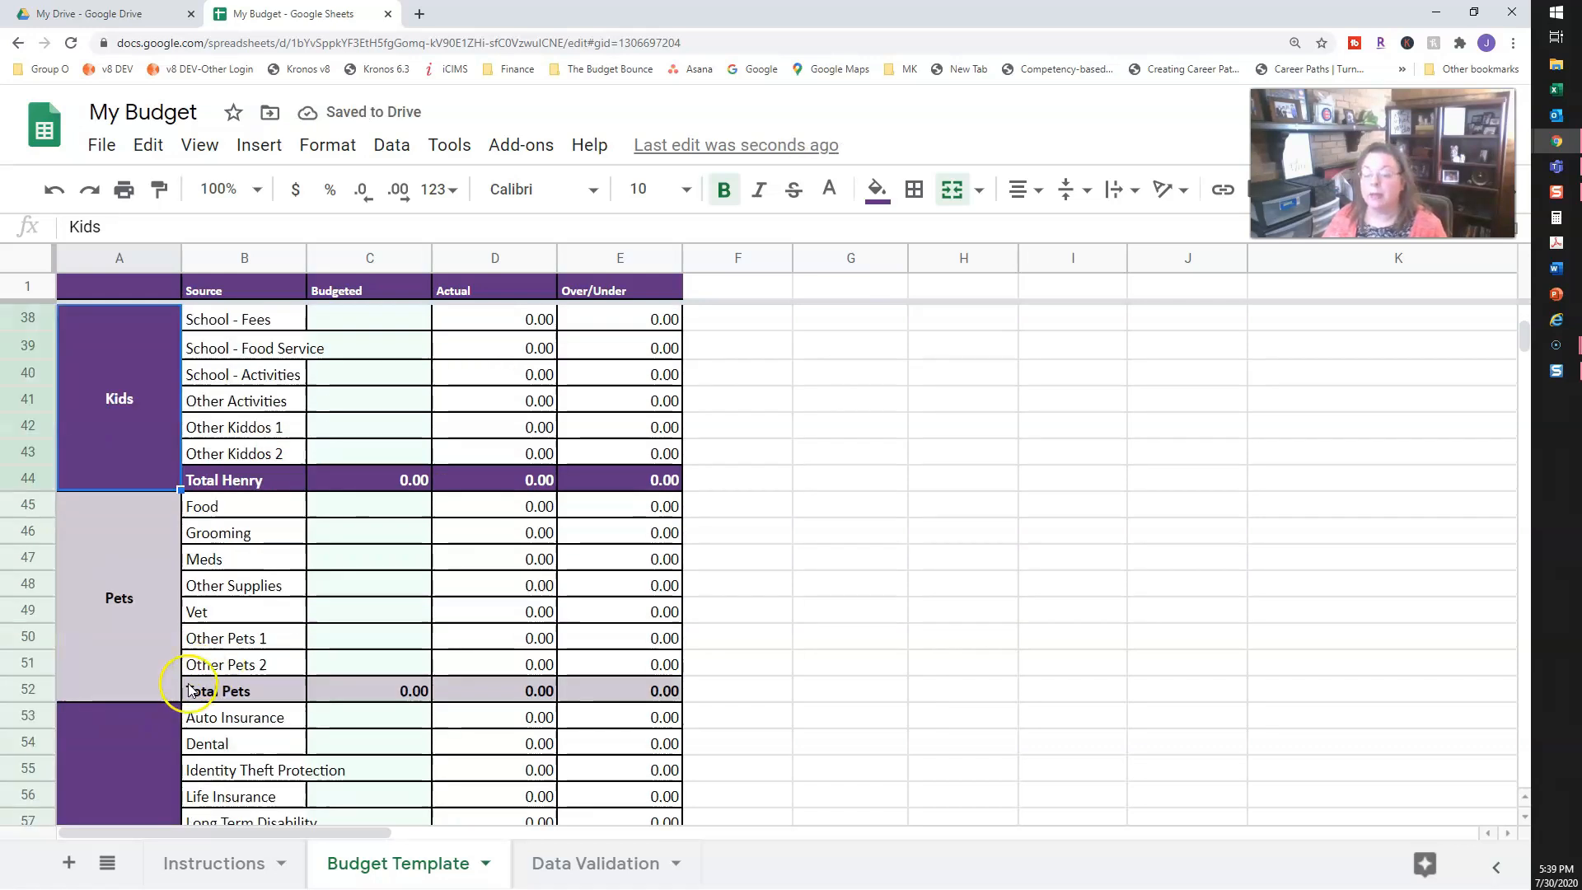
scroll(176, 665, down, 1)
scroll(175, 665, down, 3)
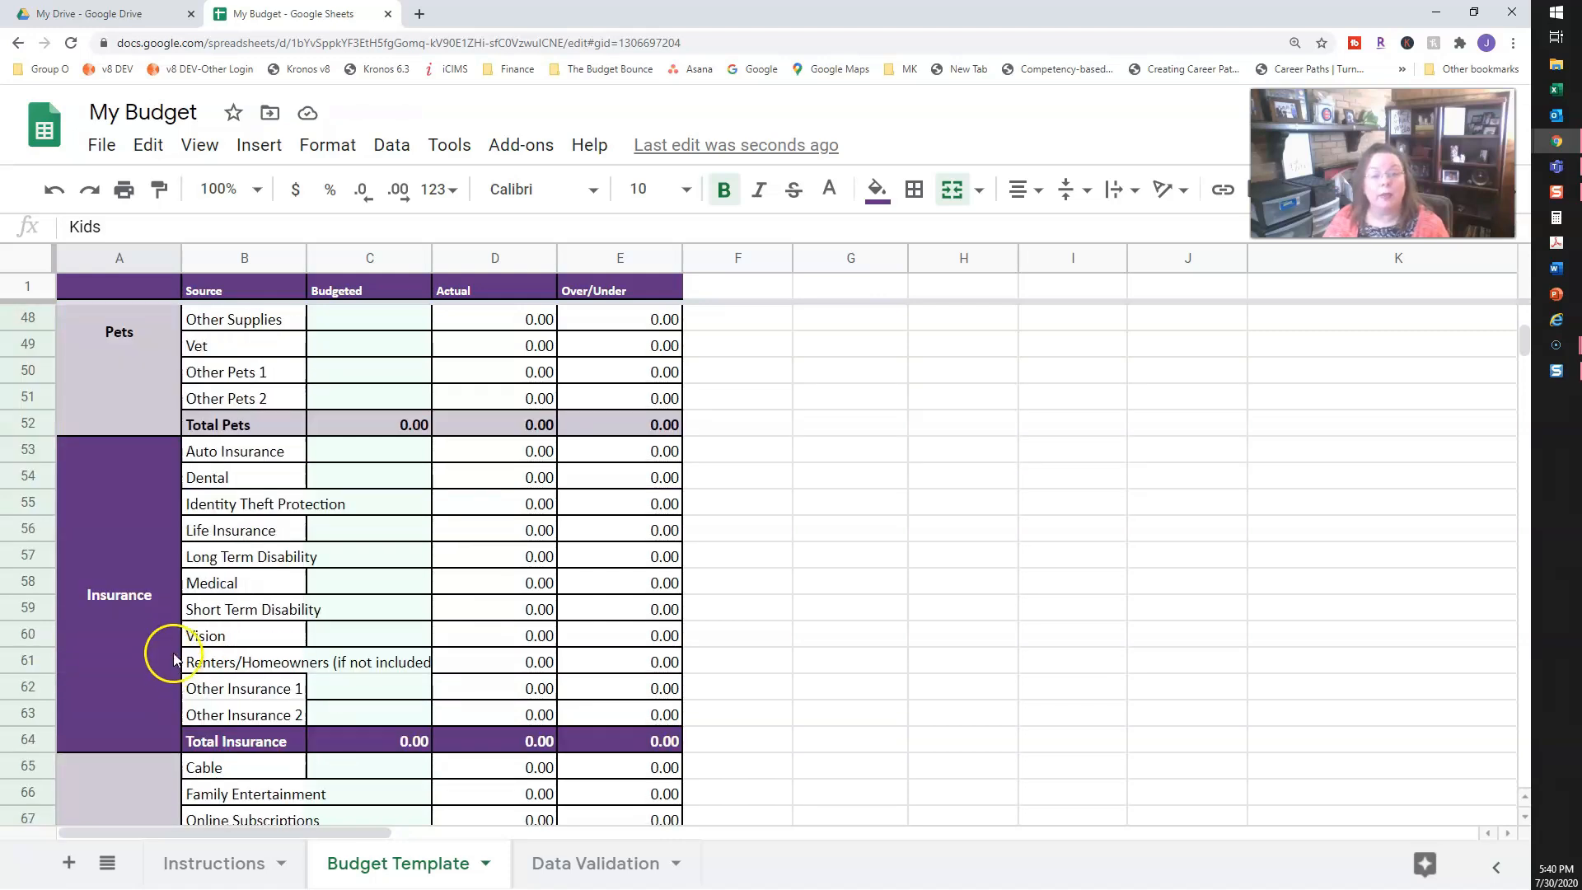
scroll(167, 634, down, 2)
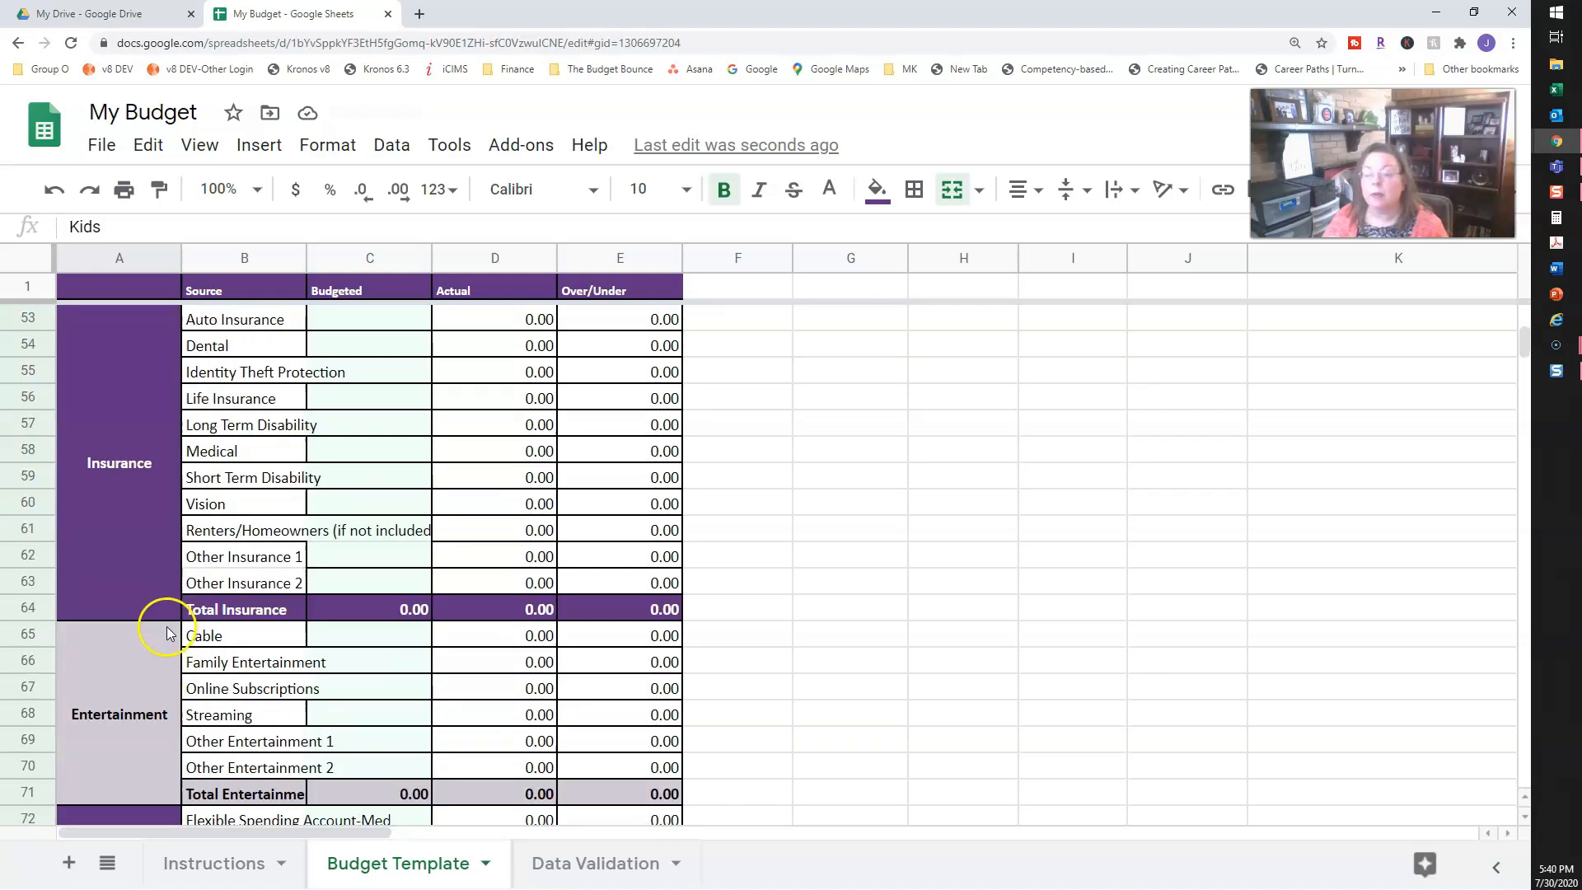
scroll(167, 632, down, 2)
scroll(166, 630, down, 3)
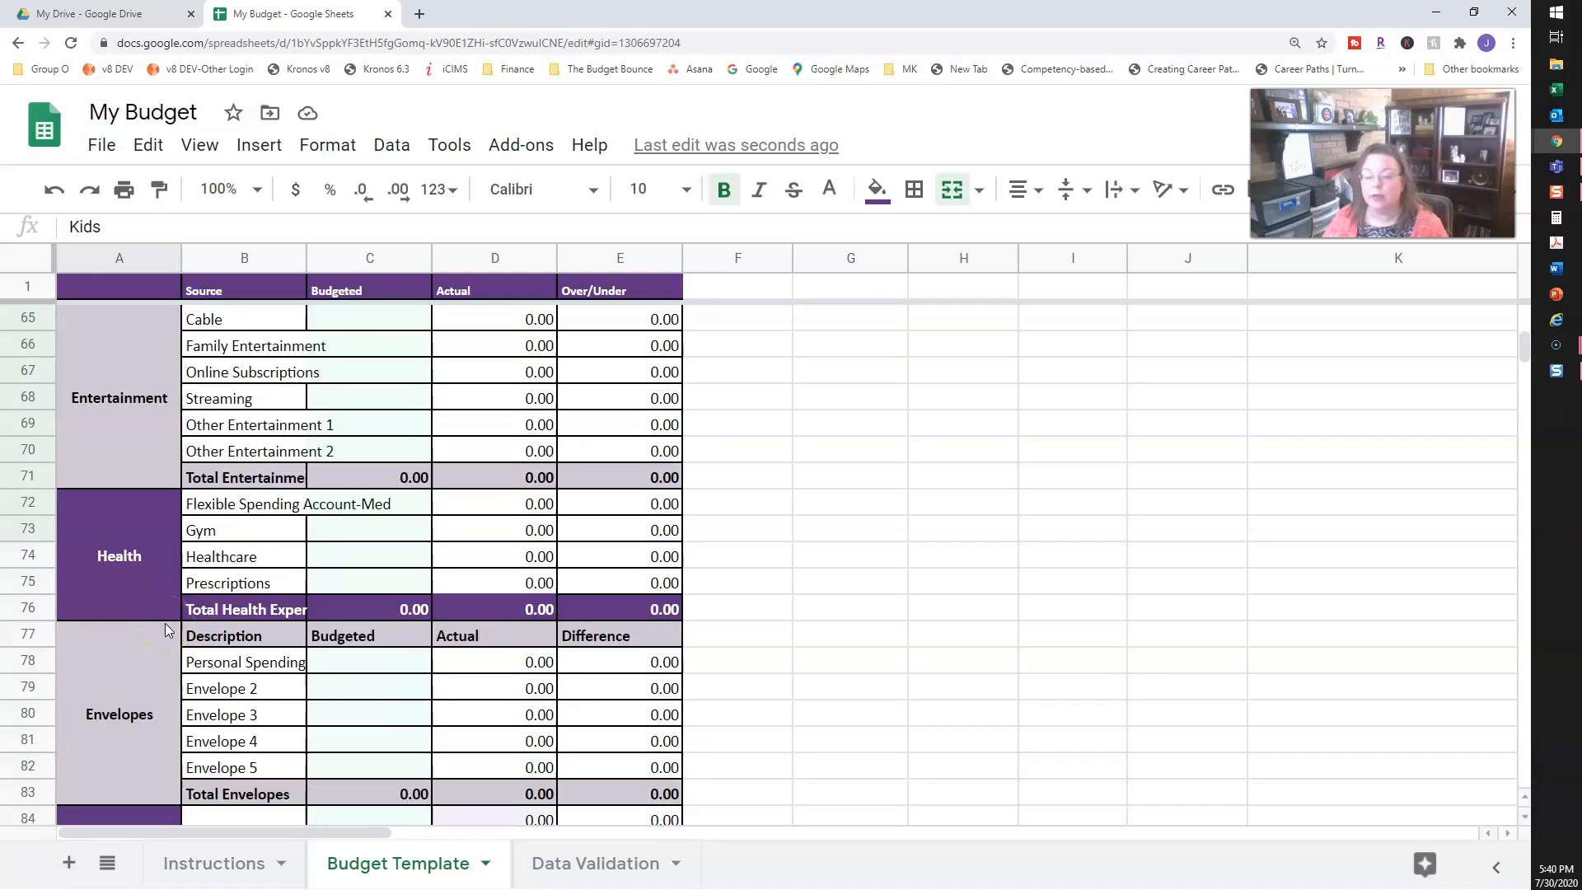
scroll(165, 630, down, 3)
scroll(164, 632, down, 2)
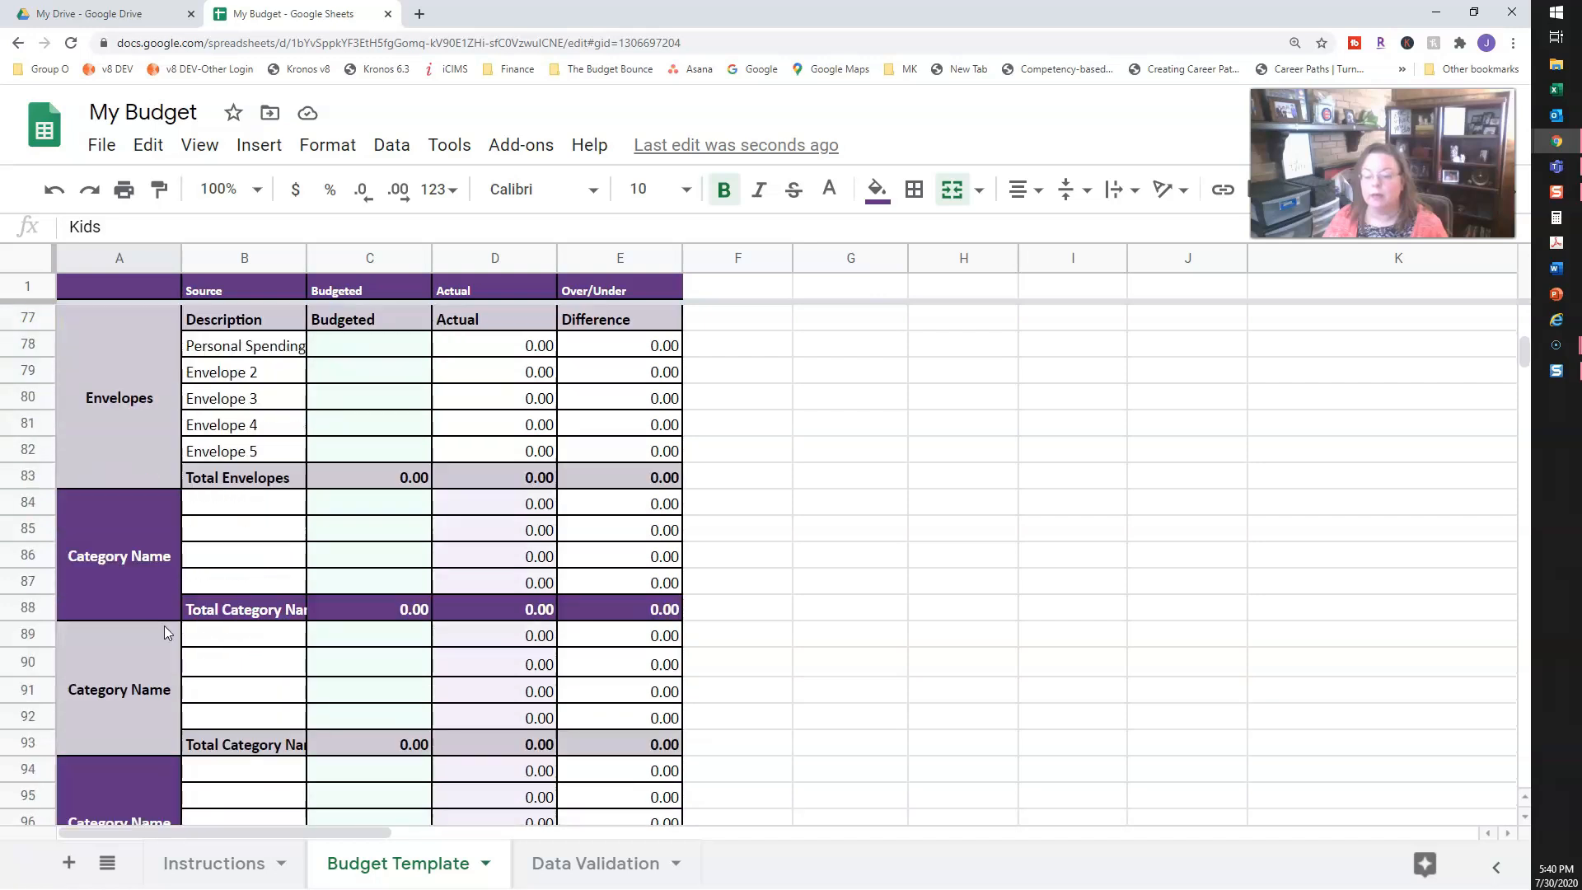
scroll(165, 626, down, 1)
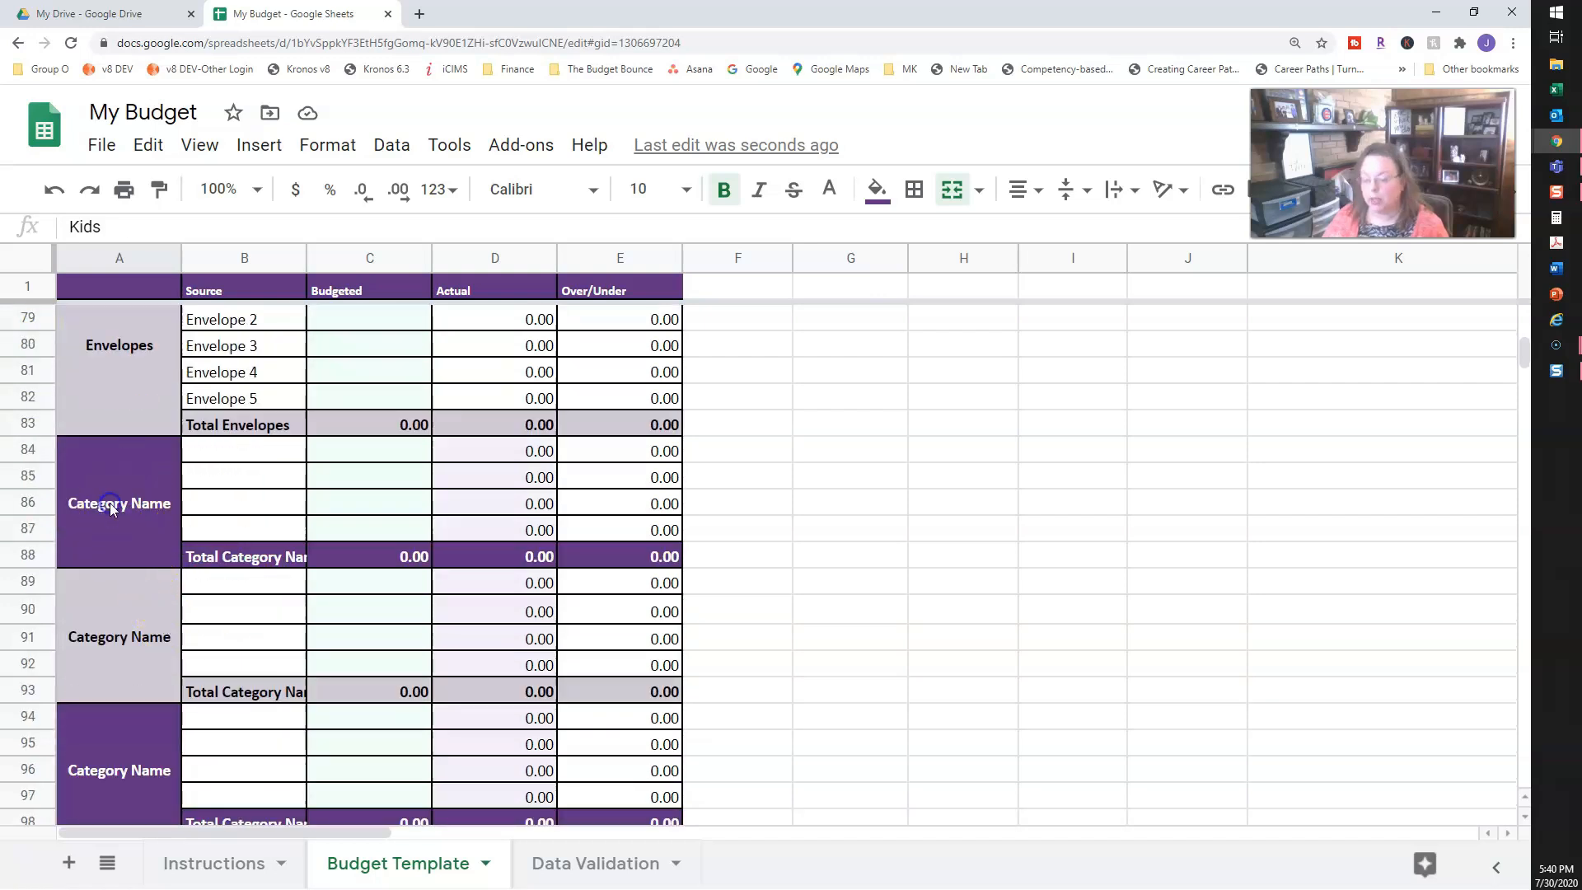
click(112, 508)
text(Hobbies)
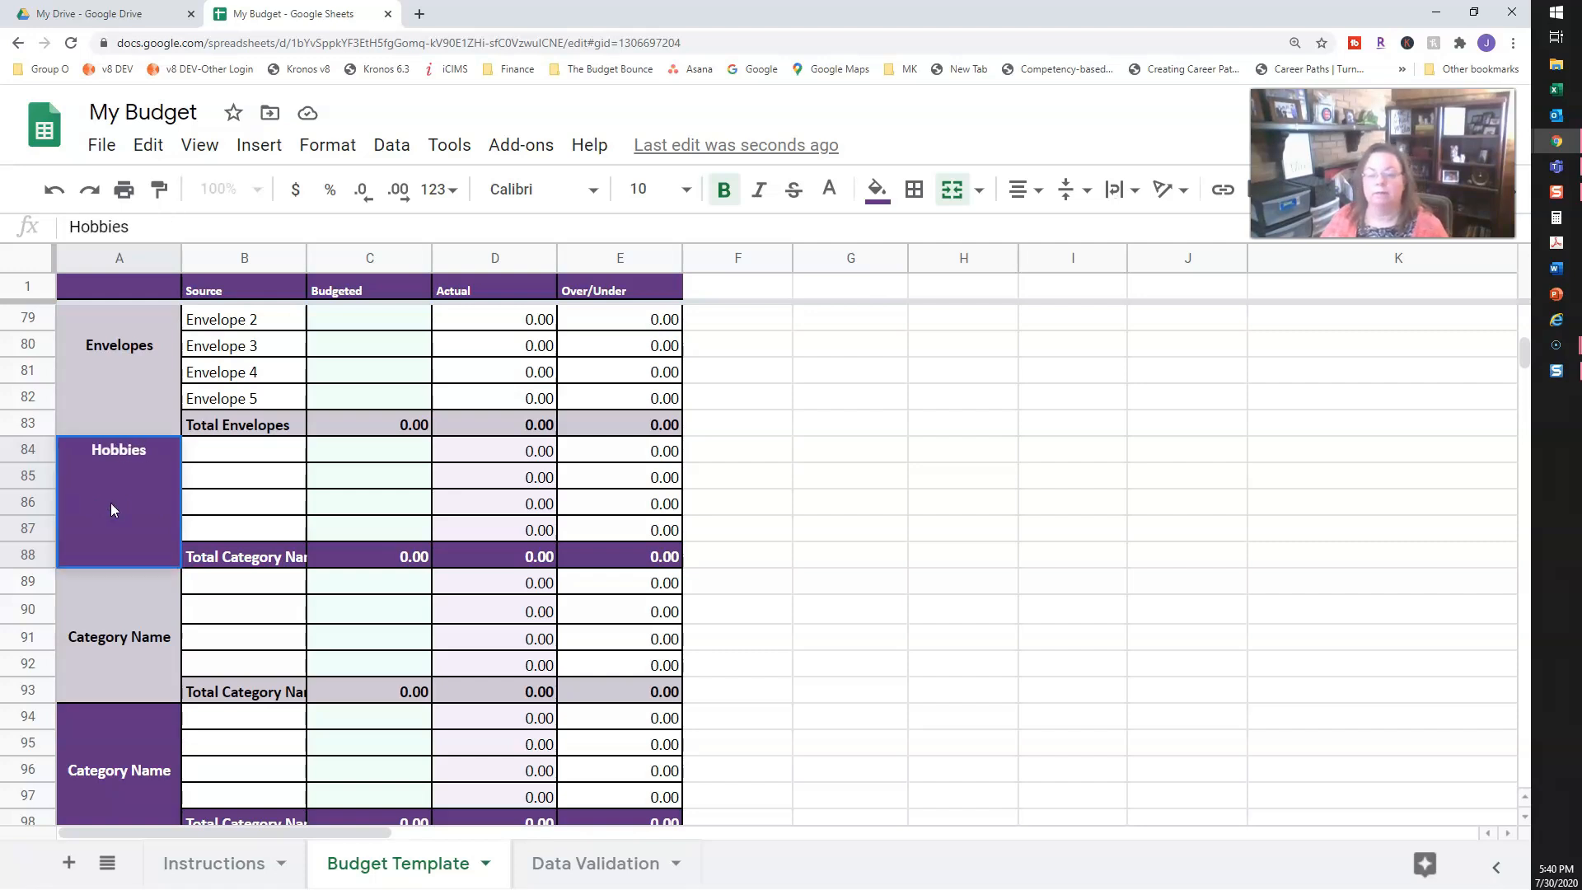
click(109, 512)
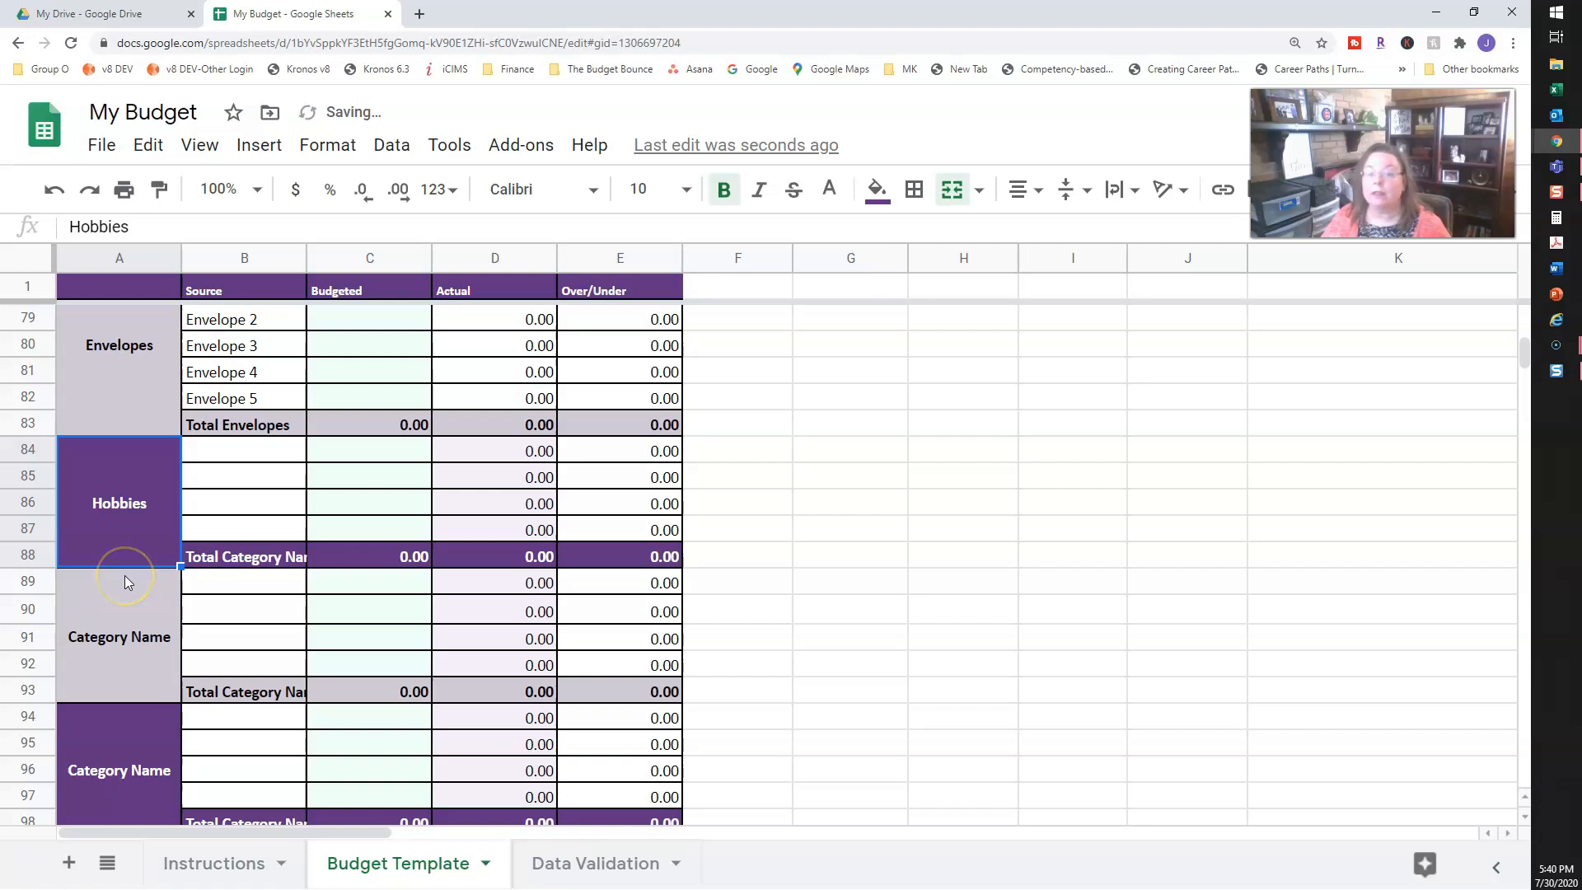
Step: Delete rows 89 to 98, which hold the two unused Category Name sections below Hobbies
scroll(111, 392, up, 1)
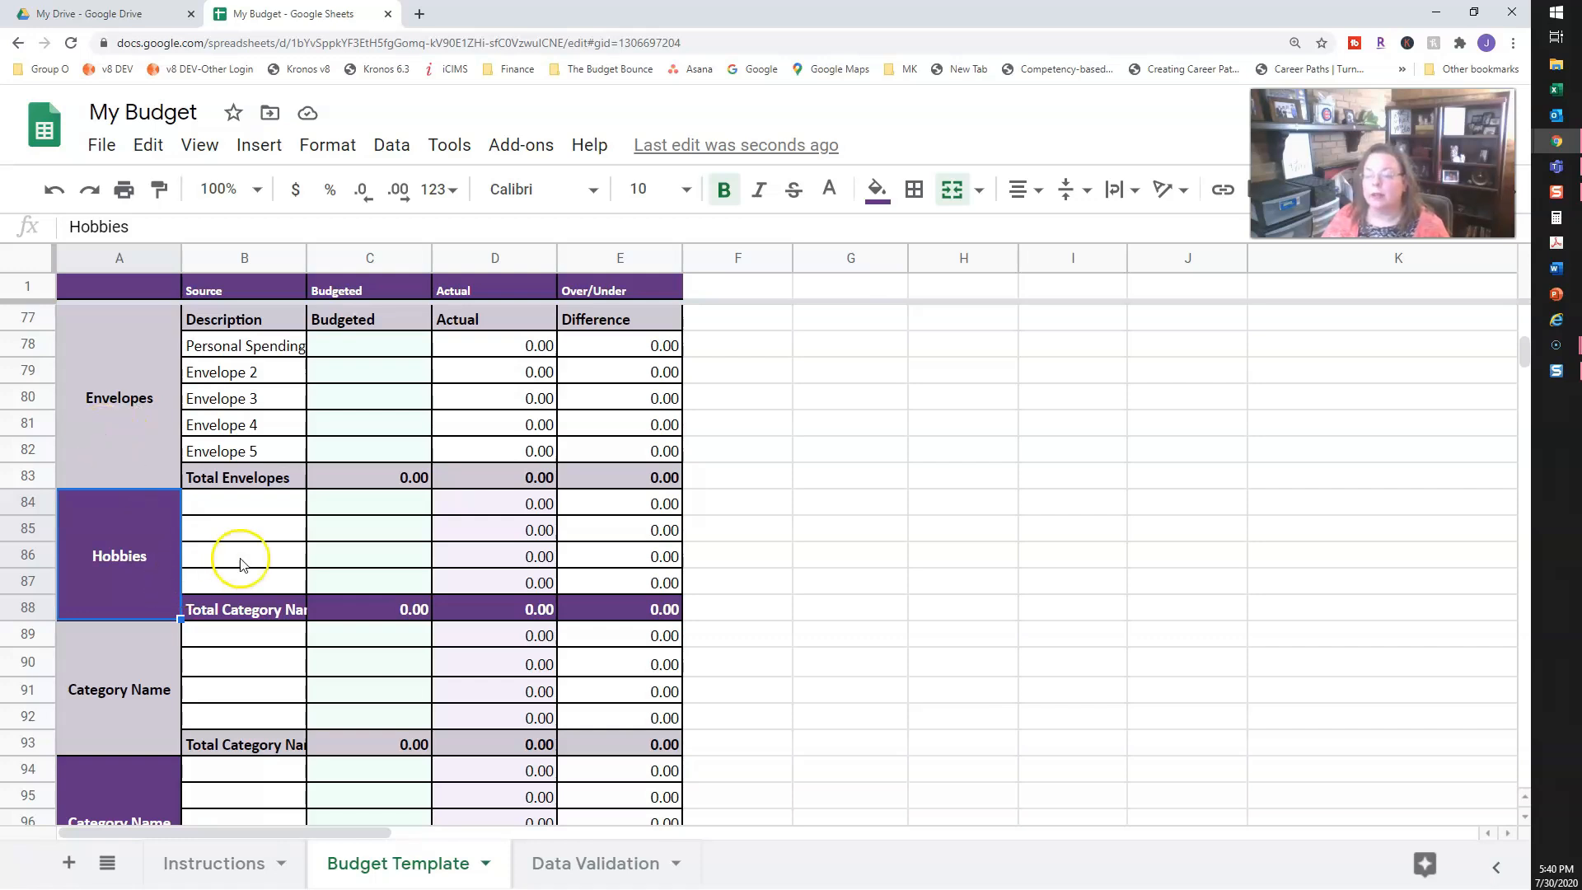
scroll(239, 563, down, 2)
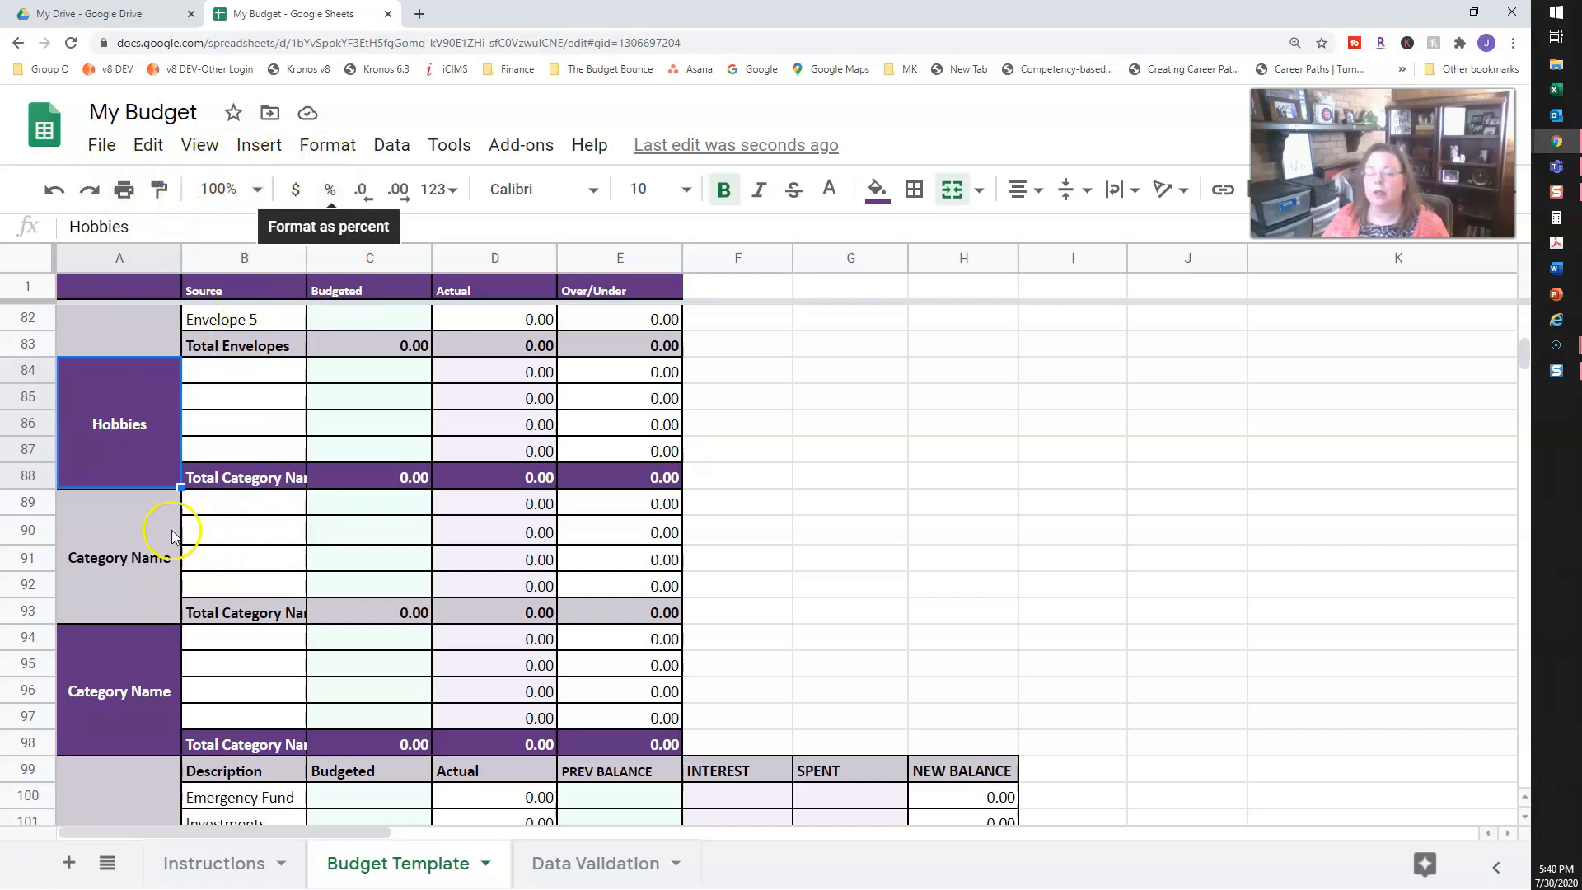
click(29, 503)
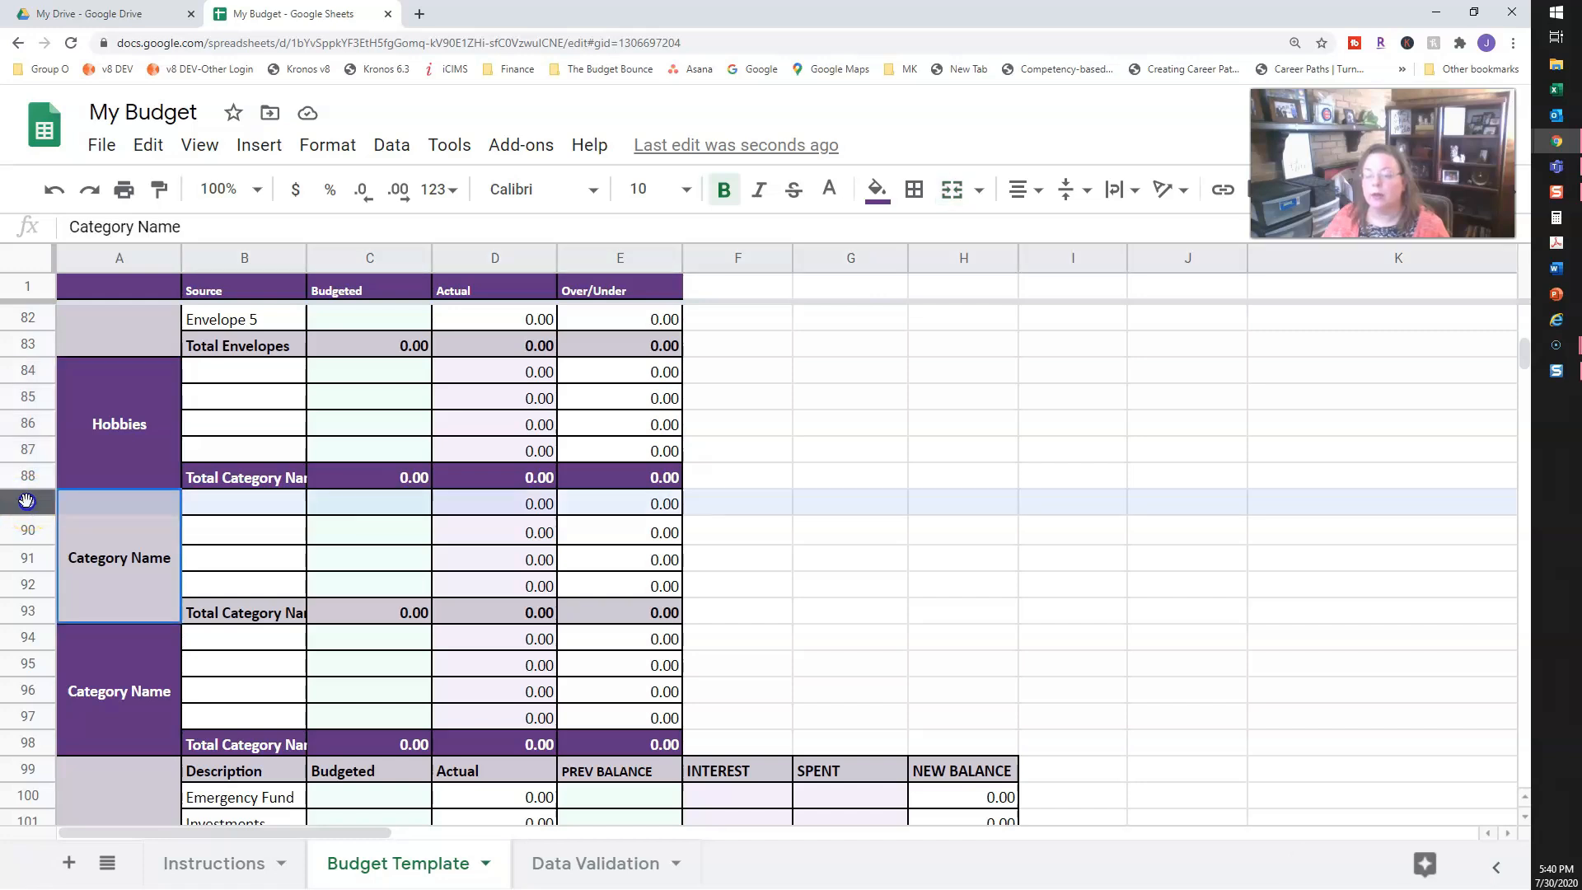
shift+click(33, 563)
mouse_move(35, 575)
mouse_down()
mouse_move(45, 745)
mouse_move(28, 537)
mouse_move(28, 560)
mouse_up()
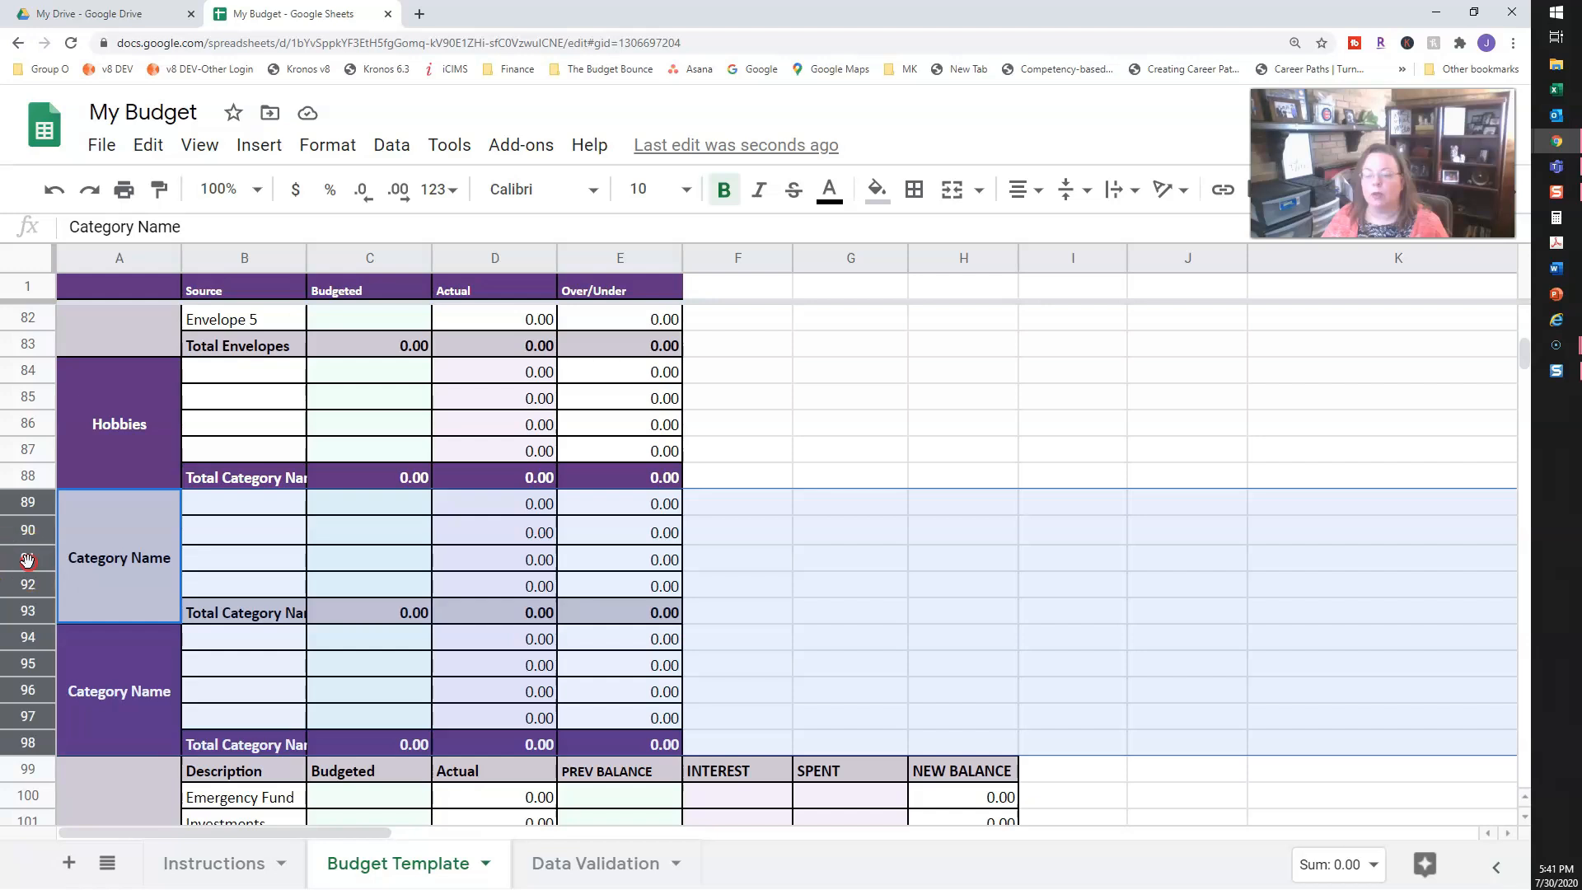
right_click(29, 565)
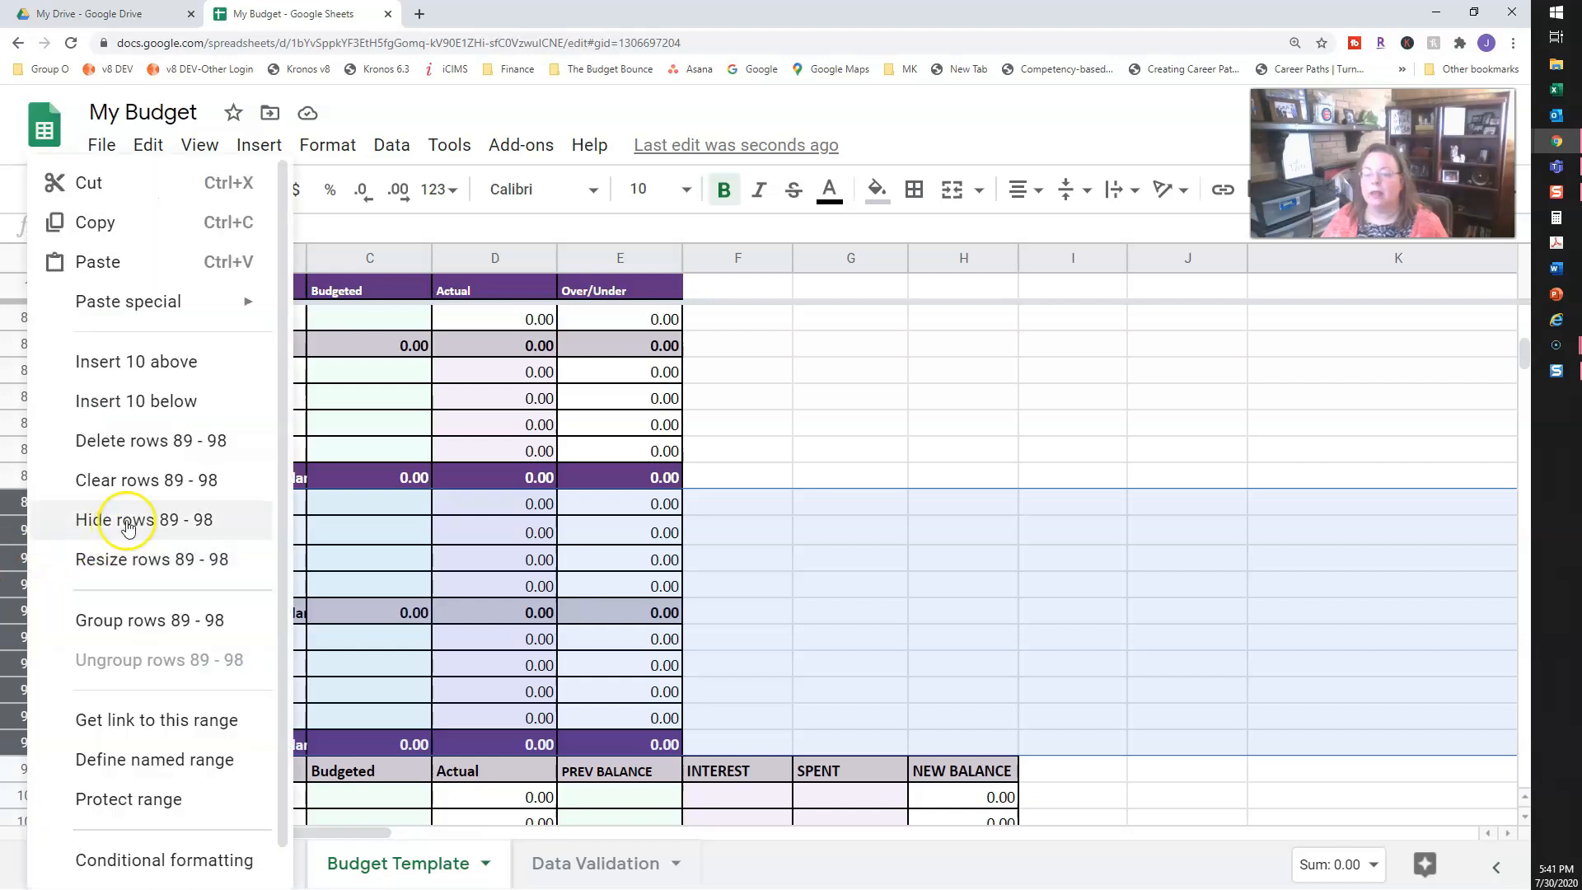
click(132, 443)
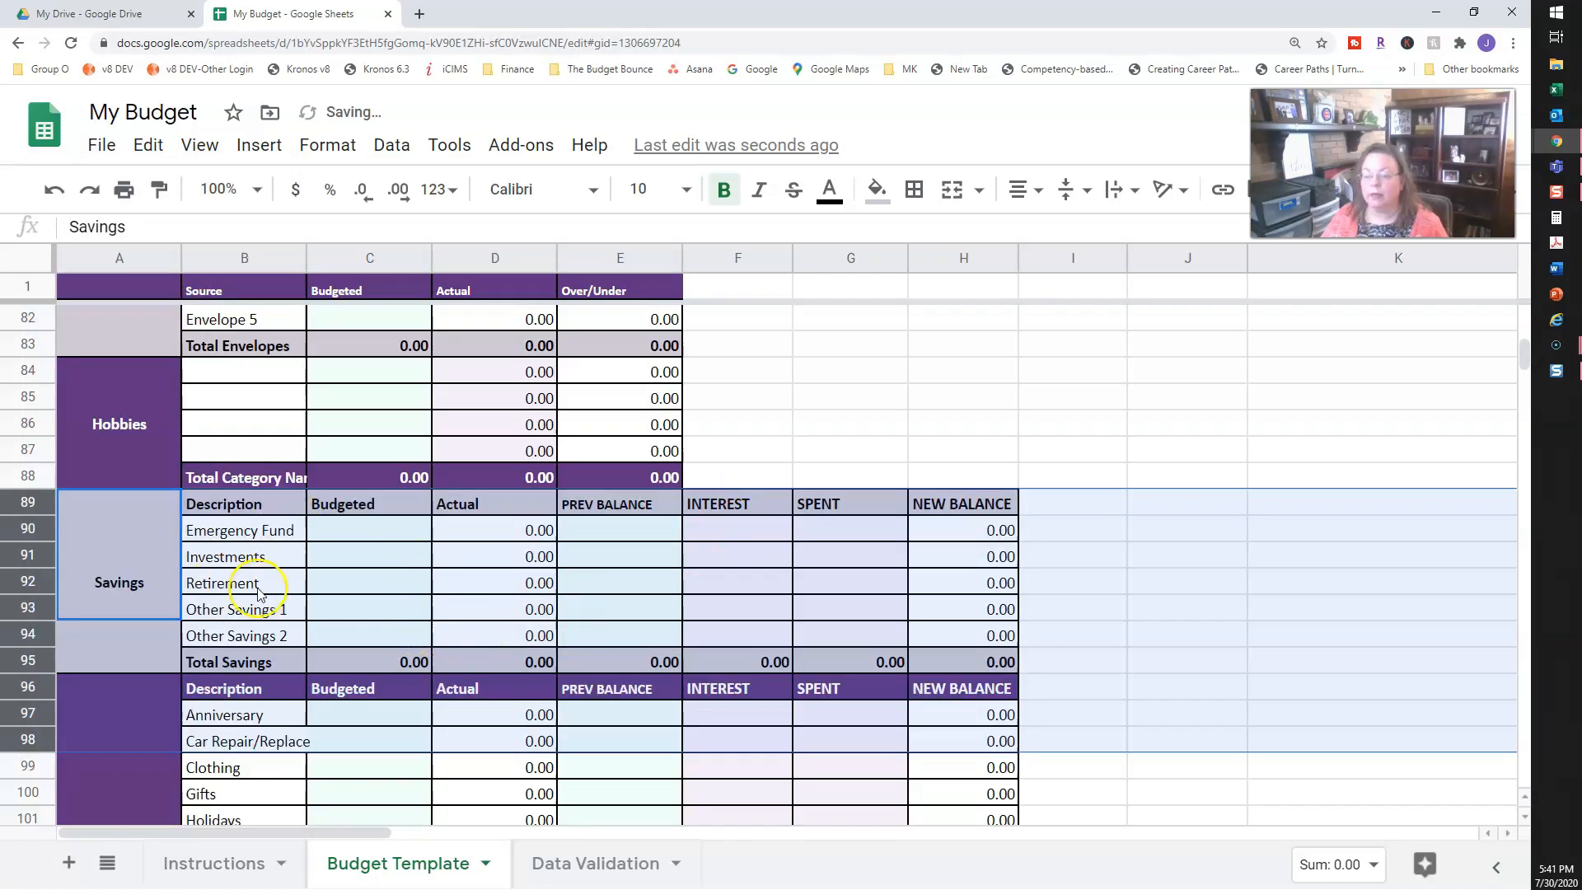
click(262, 560)
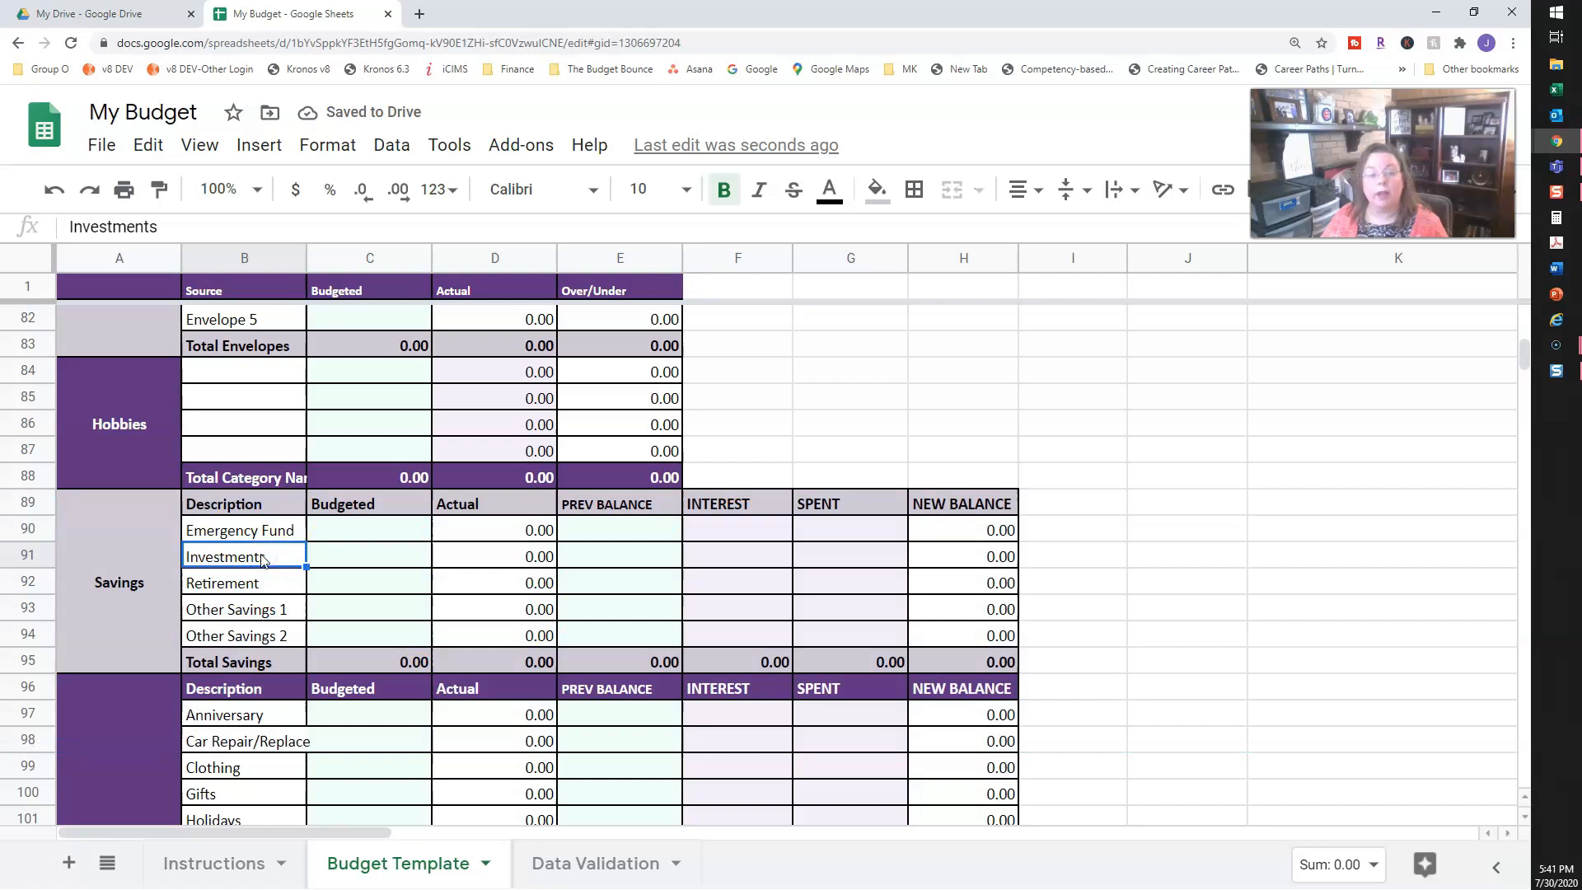
Step: Review setup instructions 1 and 2 on the Instructions sheet, about updating category names and the line items in the Source column
scroll(274, 665, up, 3)
scroll(275, 666, up, 2)
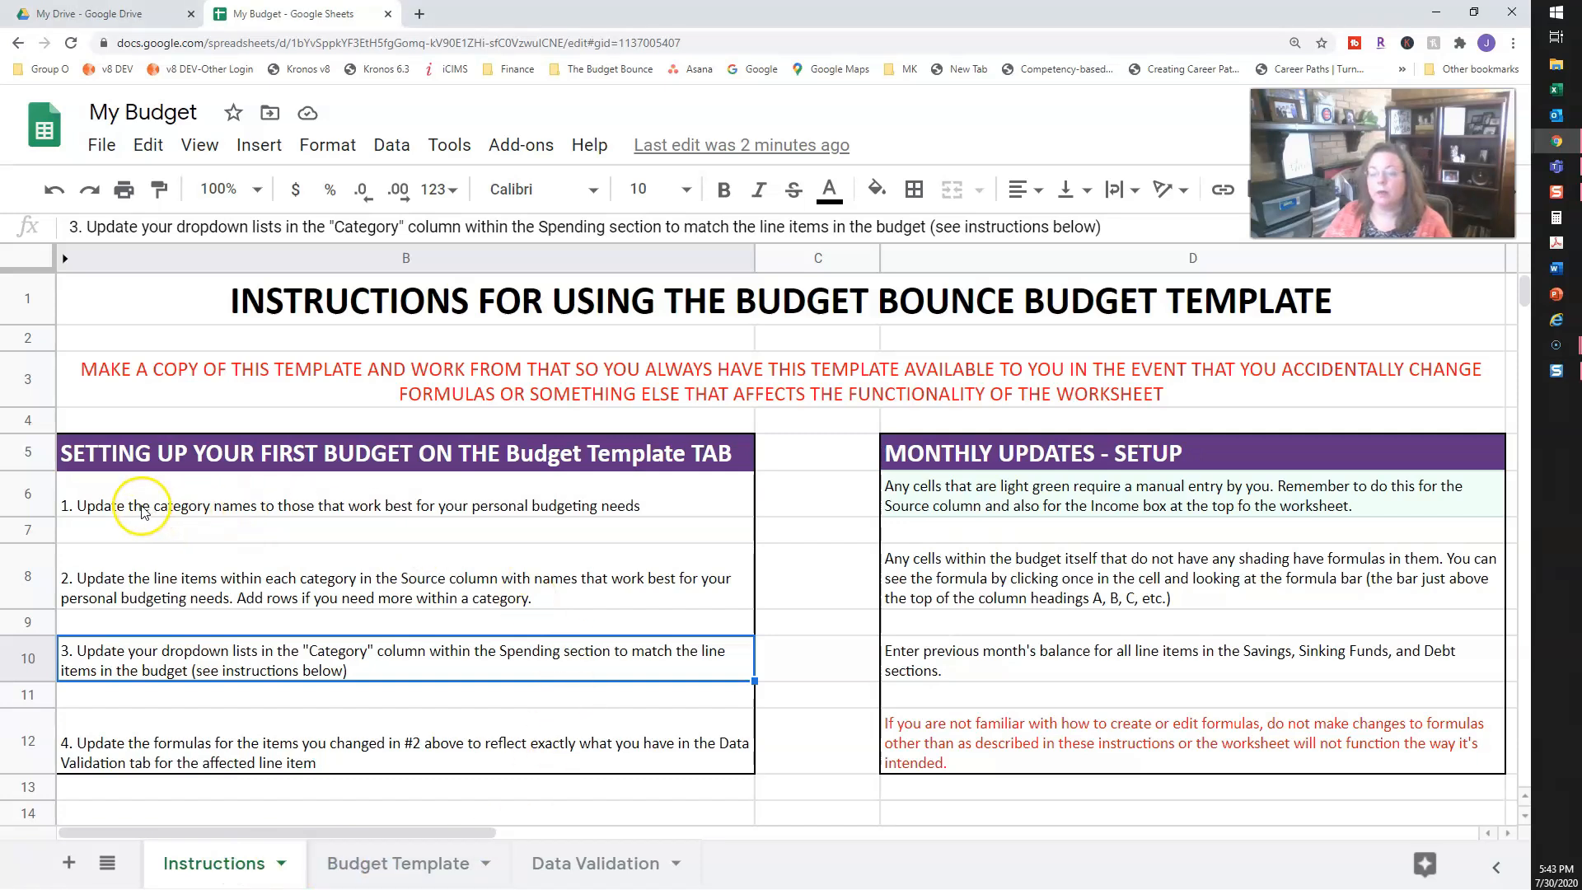
click(280, 508)
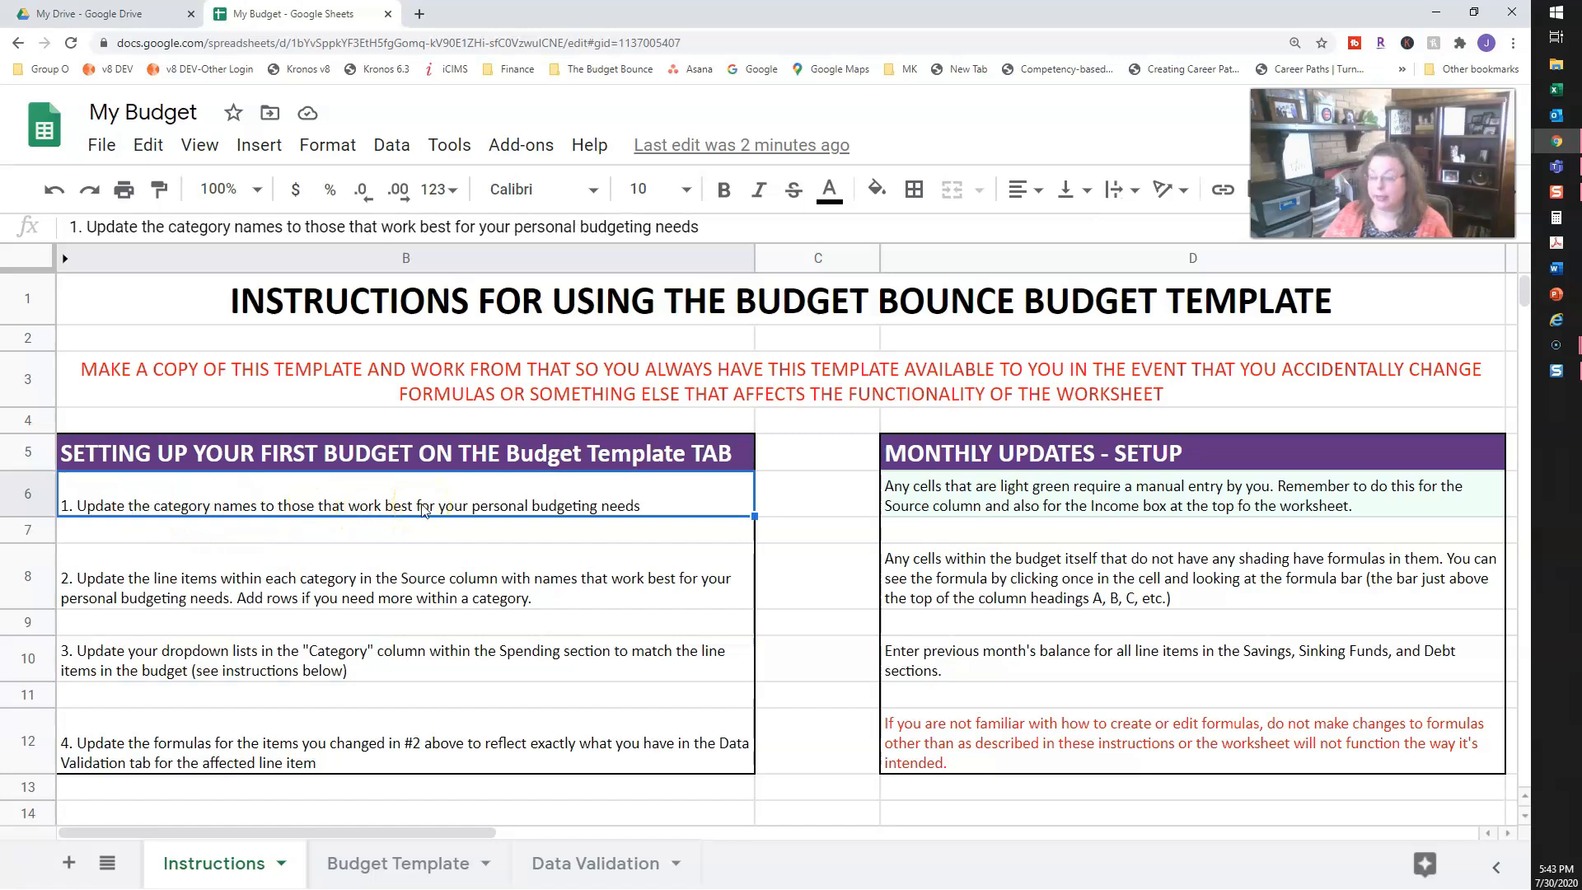
click(175, 583)
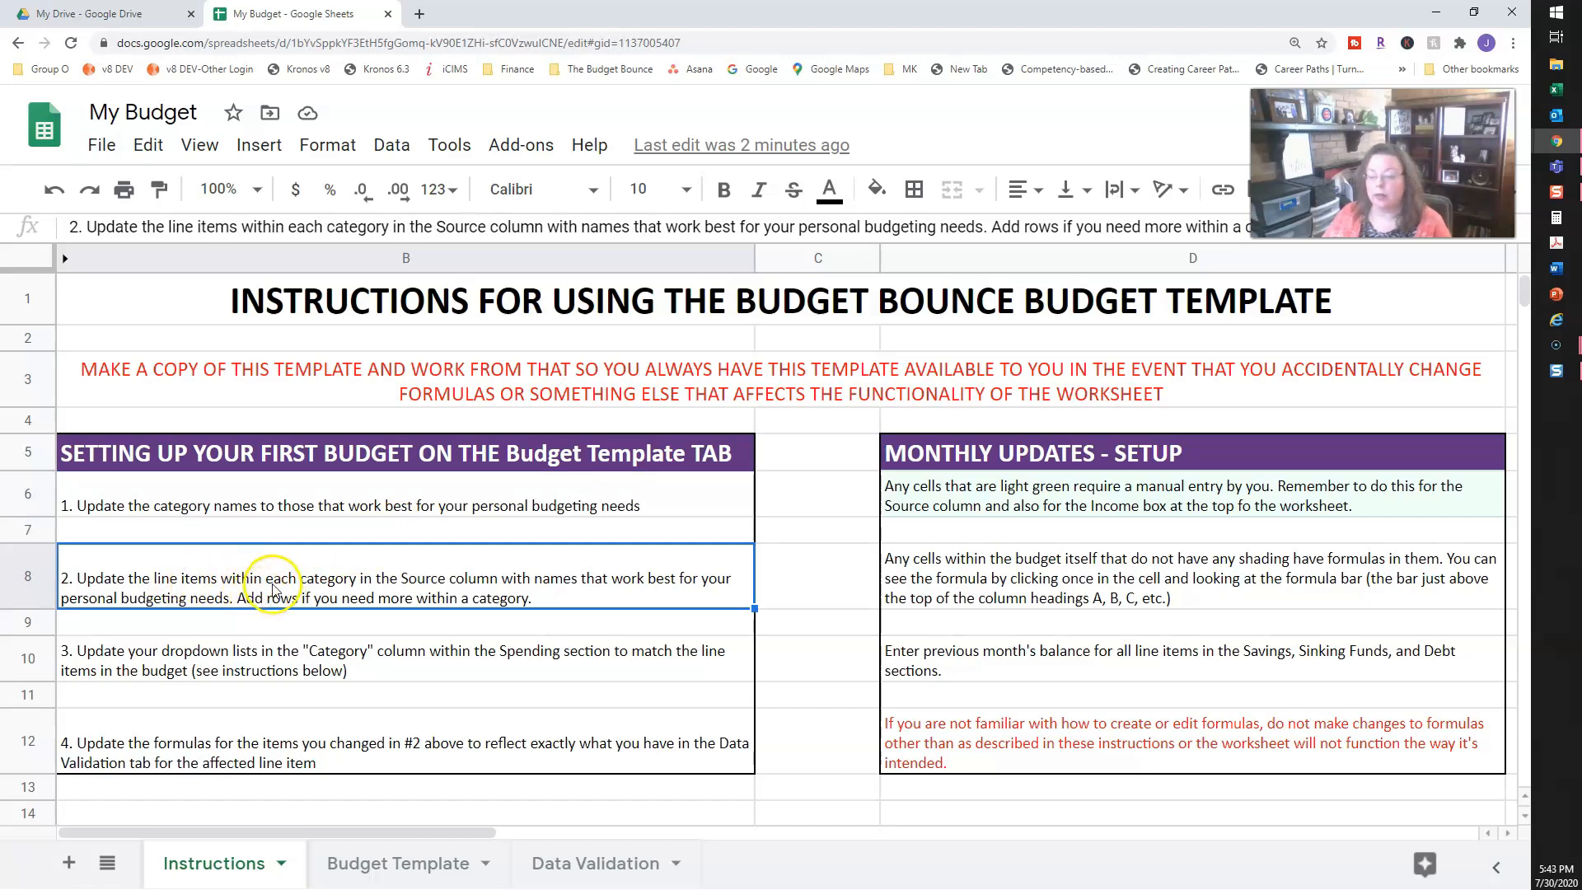
Step: In the Income box of the Budget Template sheet, rename Pay Check 1 to the first earner's name followed by Check 1
click(388, 874)
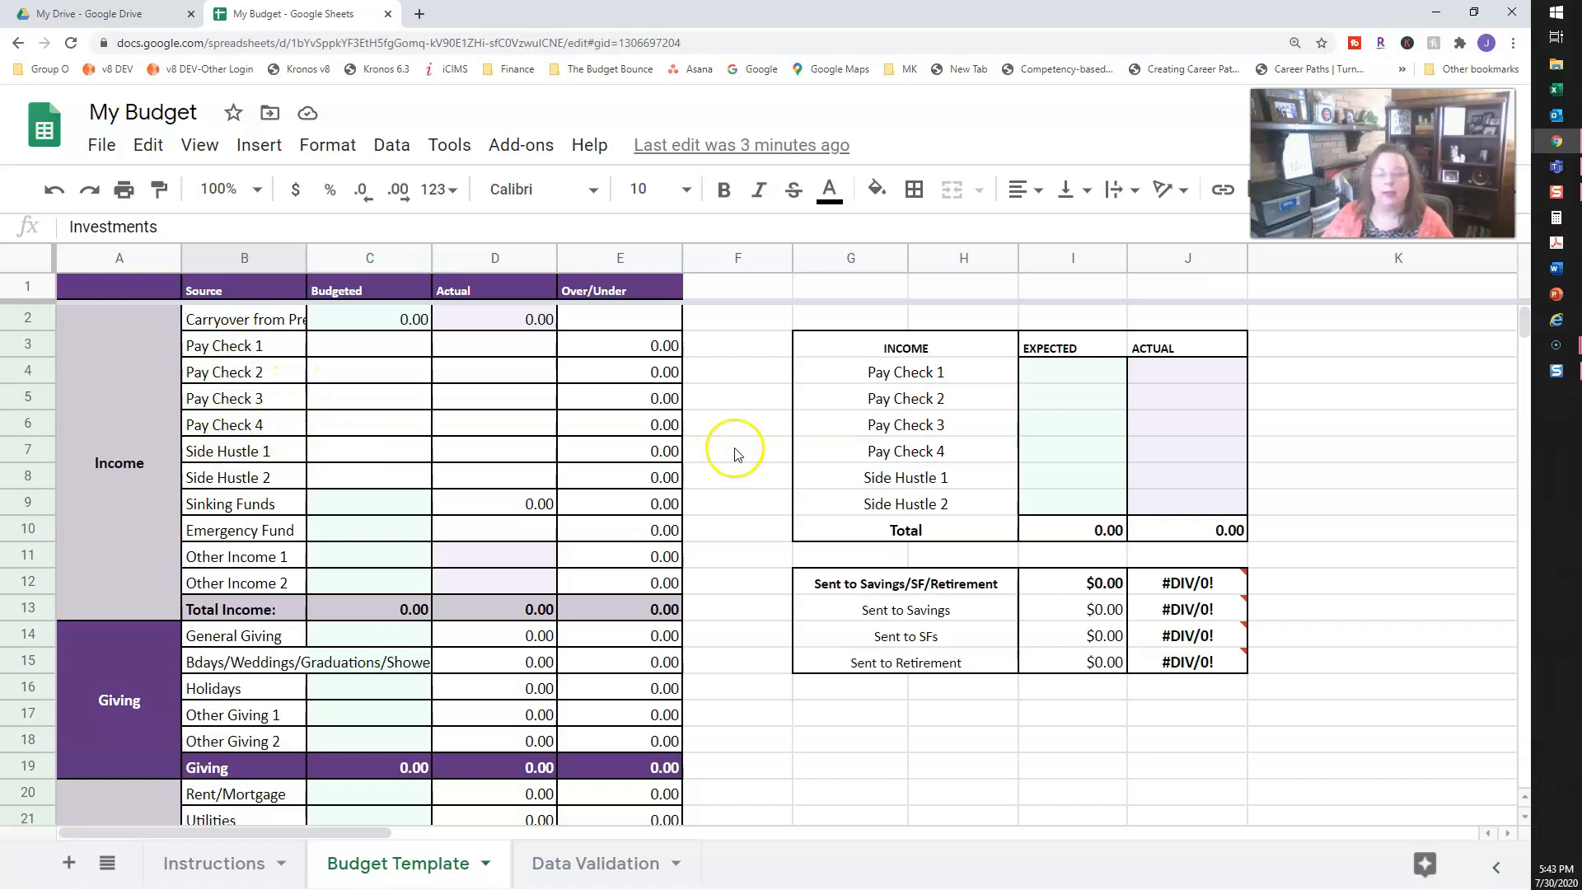
click(921, 379)
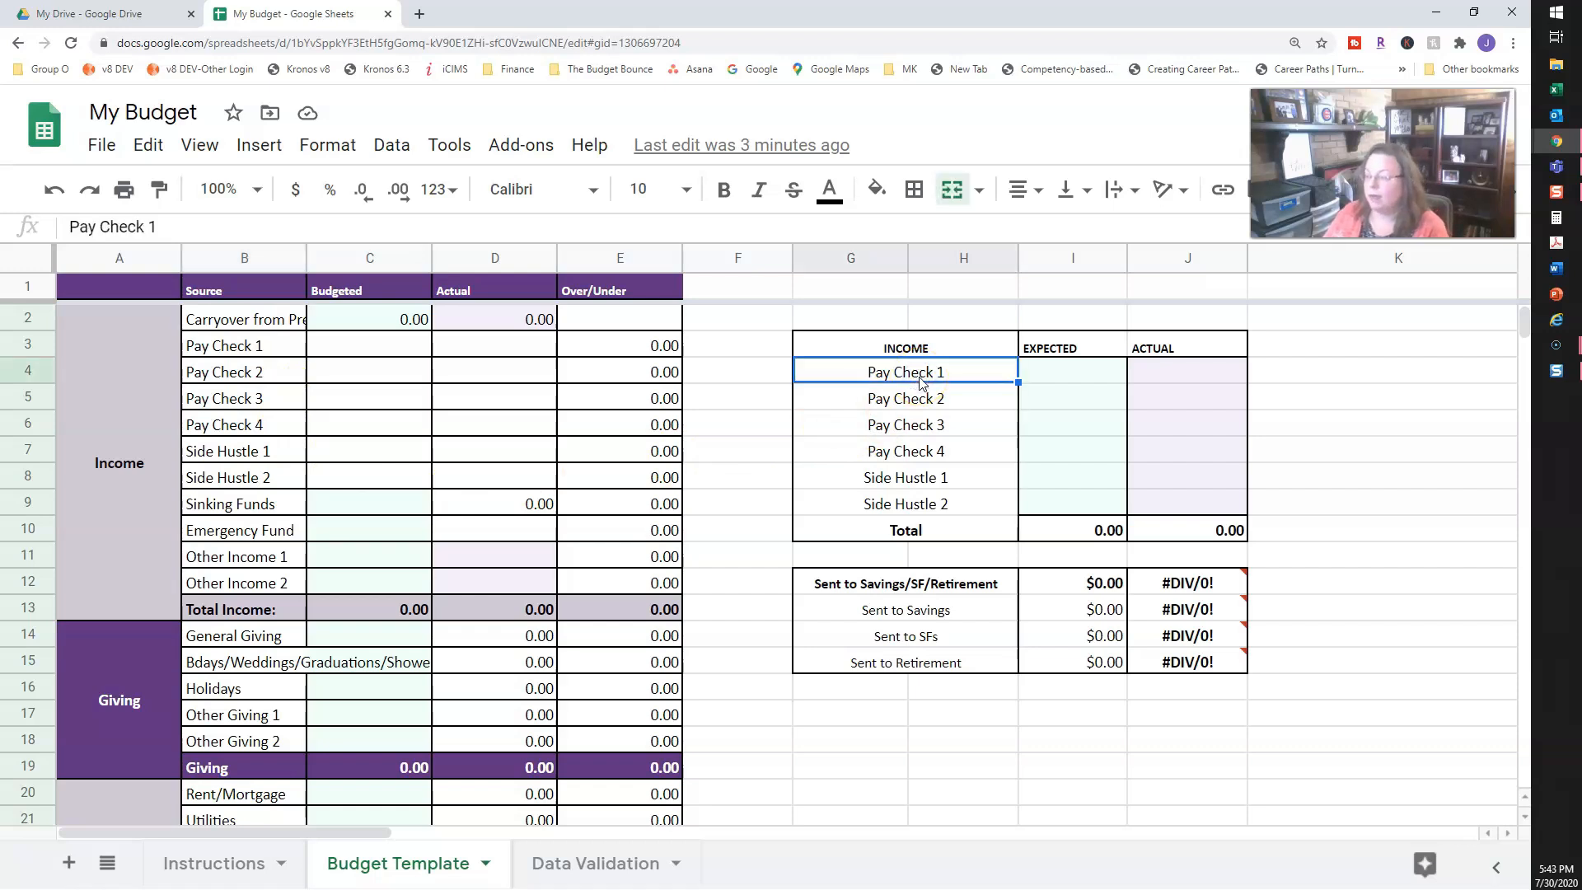
text(Matt Check)
key(BackSpace)
key(BackSpace)
key(BackSpace)
key(BackSpace)
key(BackSpace)
key(BackSpace)
key(BackSpace)
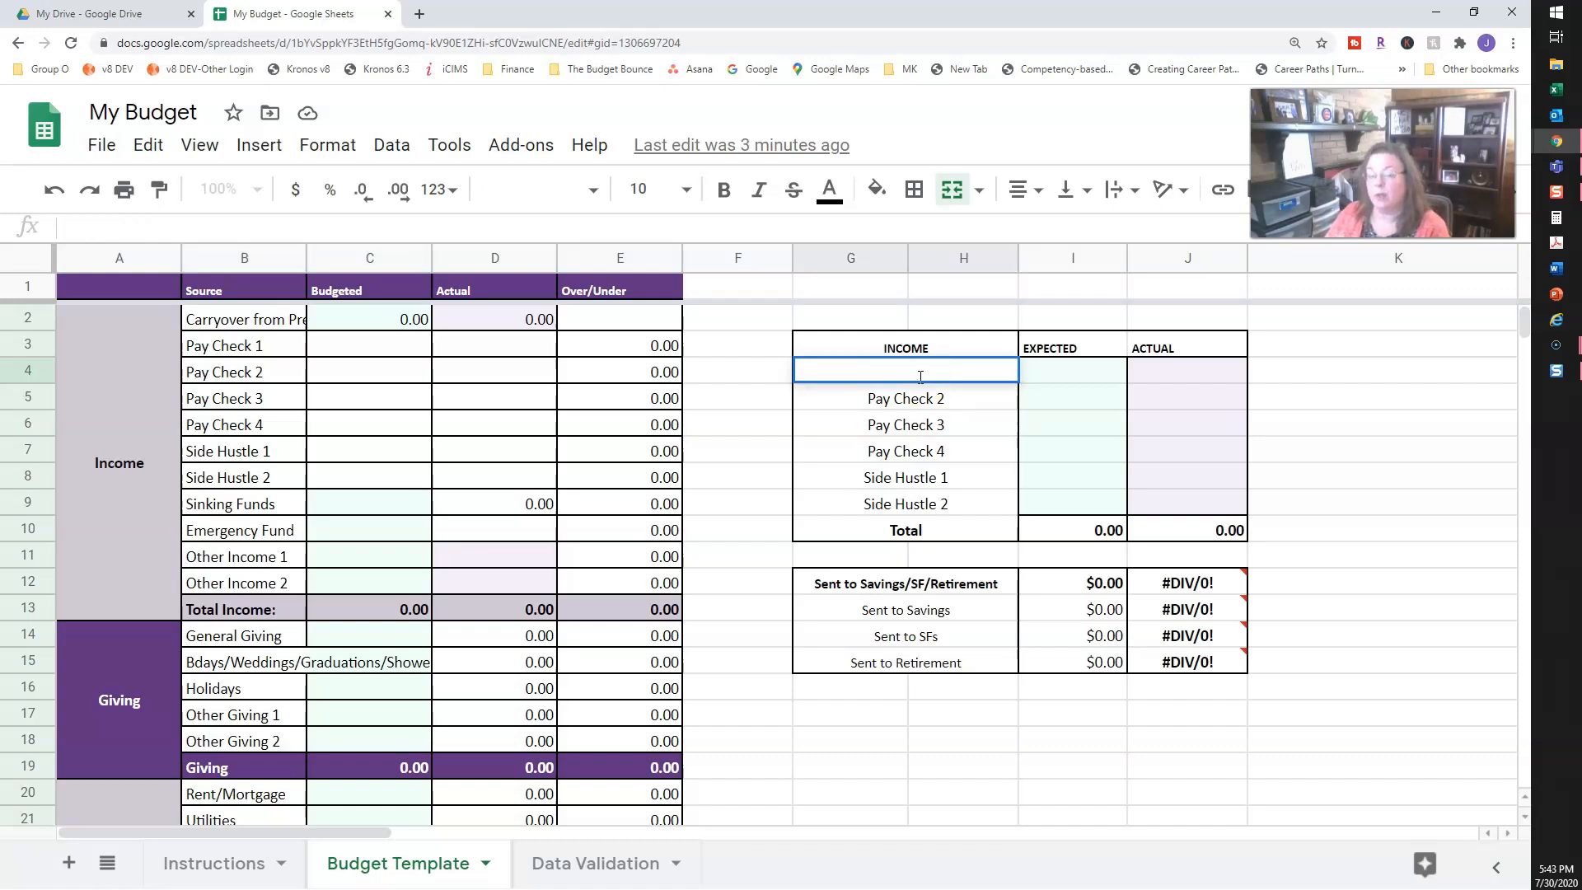
text(Jen Chekc)
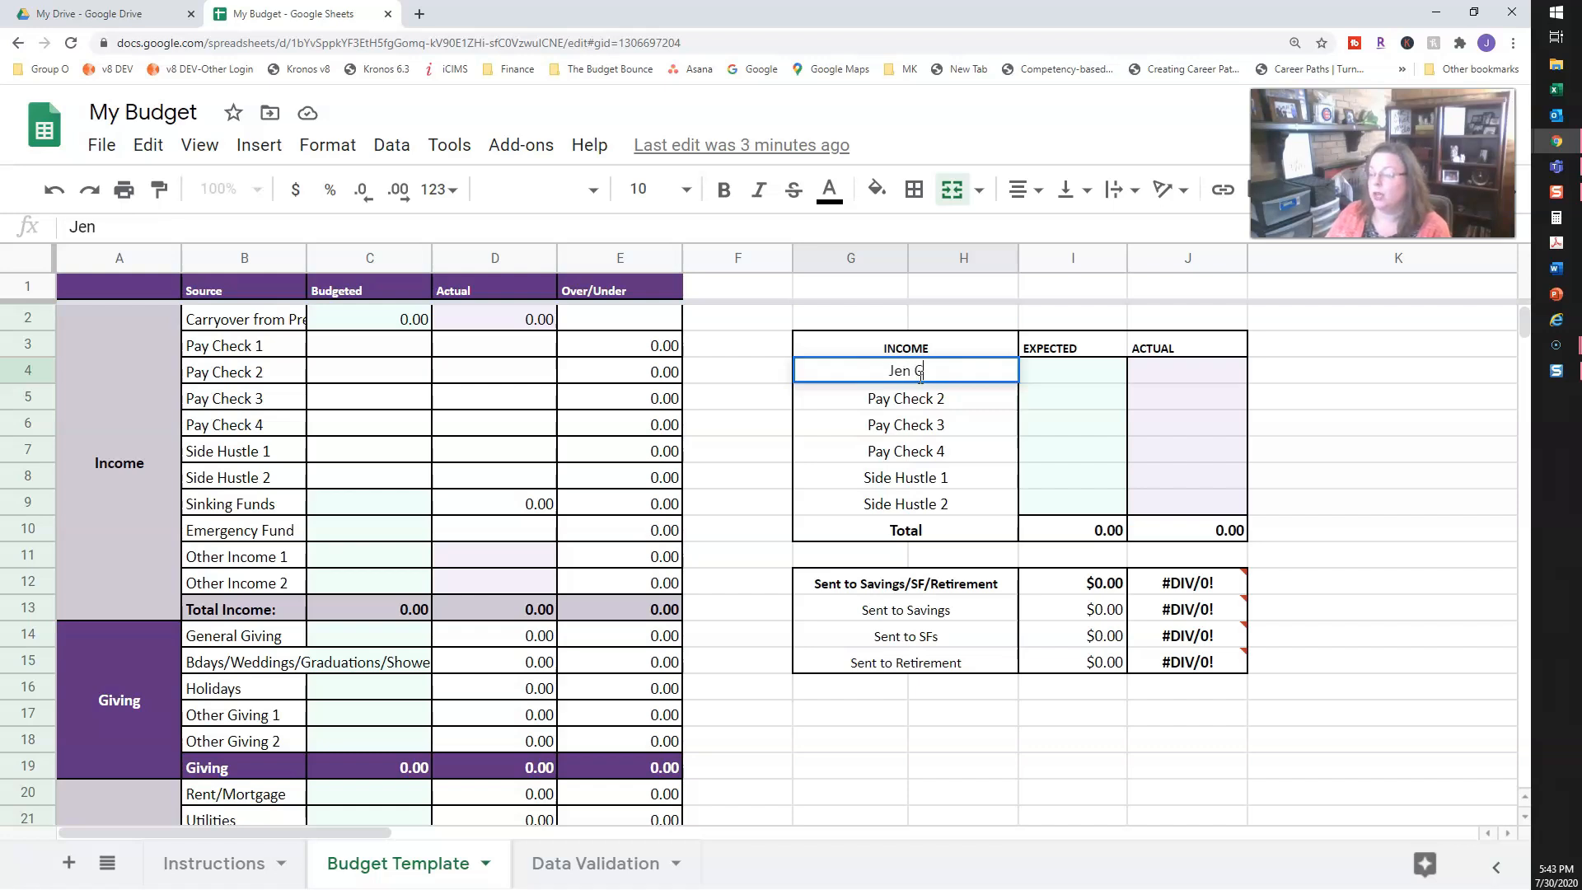
key(BackSpace)
key(BackSpace)
text(ck 1)
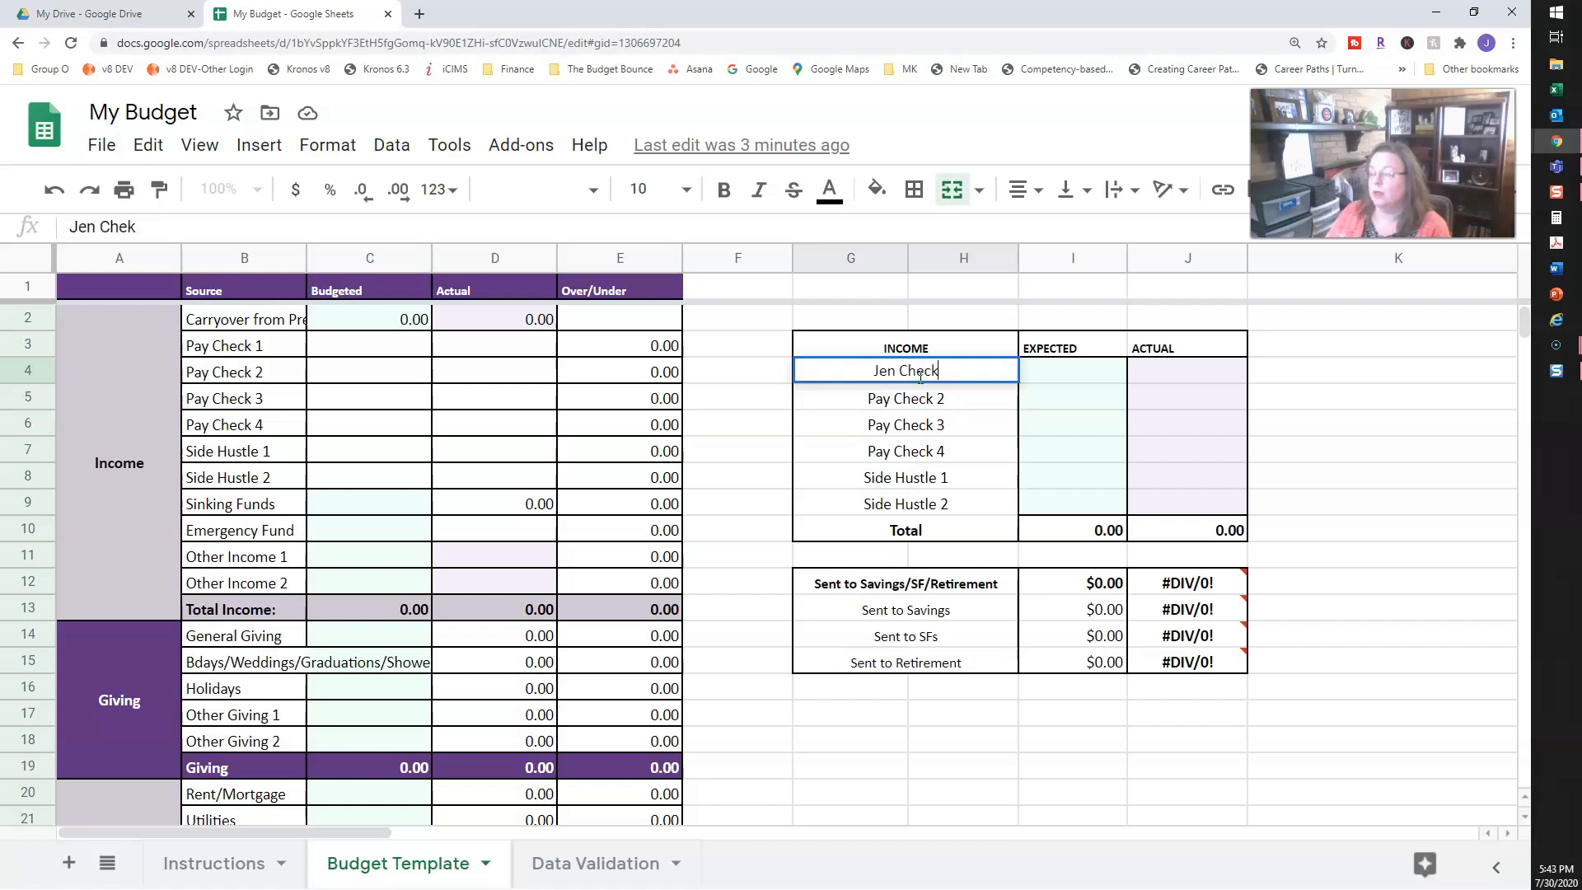
key(Return)
Step: Rename Pay Check 2, 3 and 4 in the Income box to the second earner's Check 1, the first earner's Check 2 and the second earner's Check 2
text(Matt Check 1)
key(Return)
text(Jen Check 2)
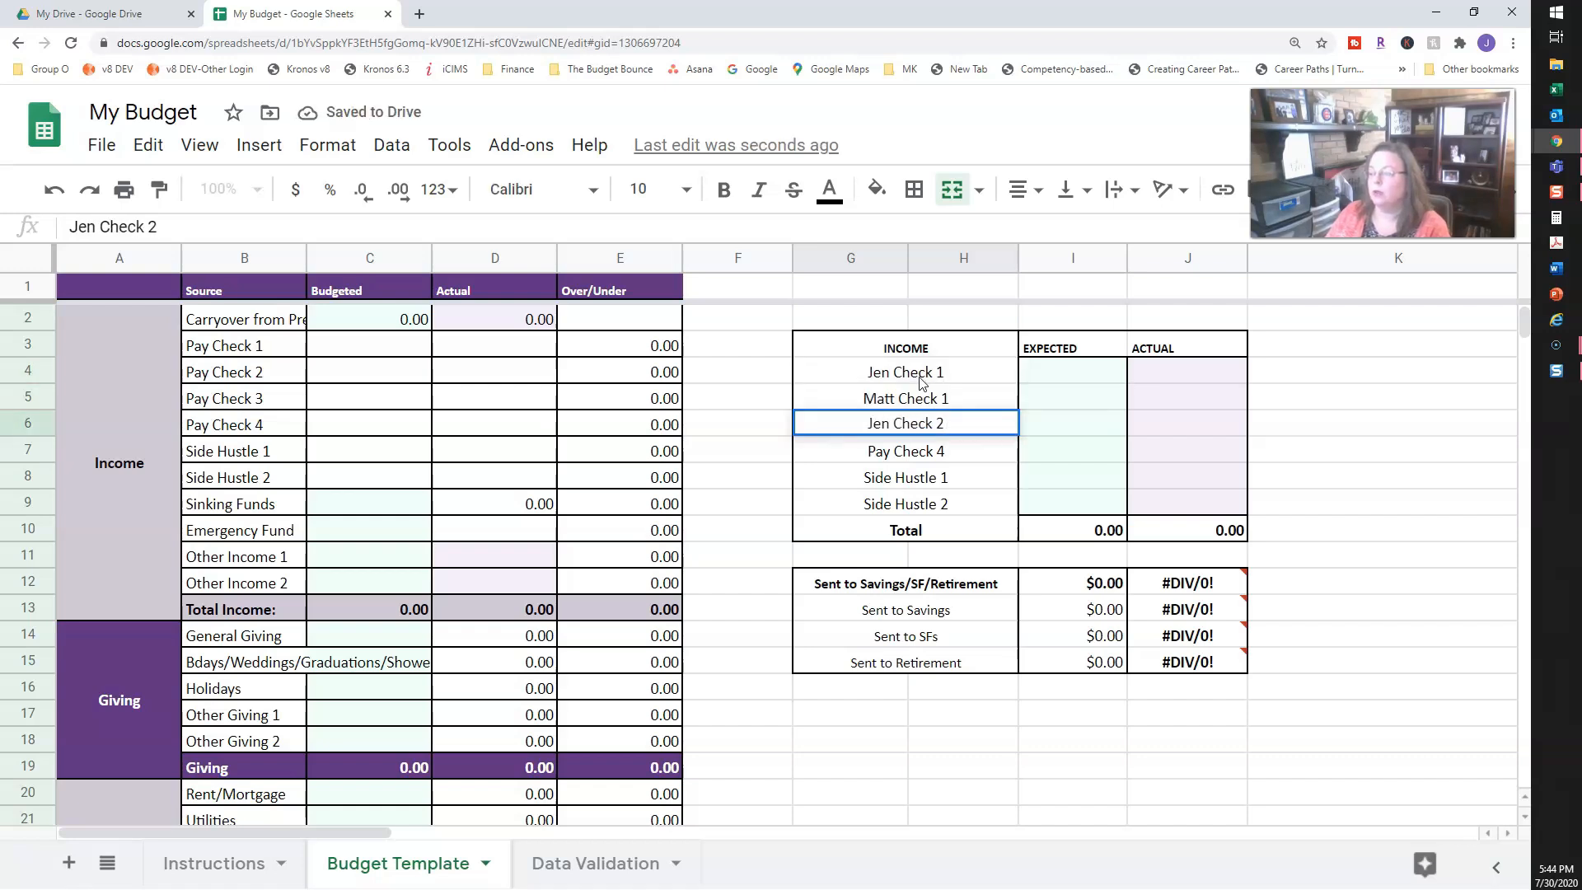
key(Return)
text(Matt Check 2)
key(Return)
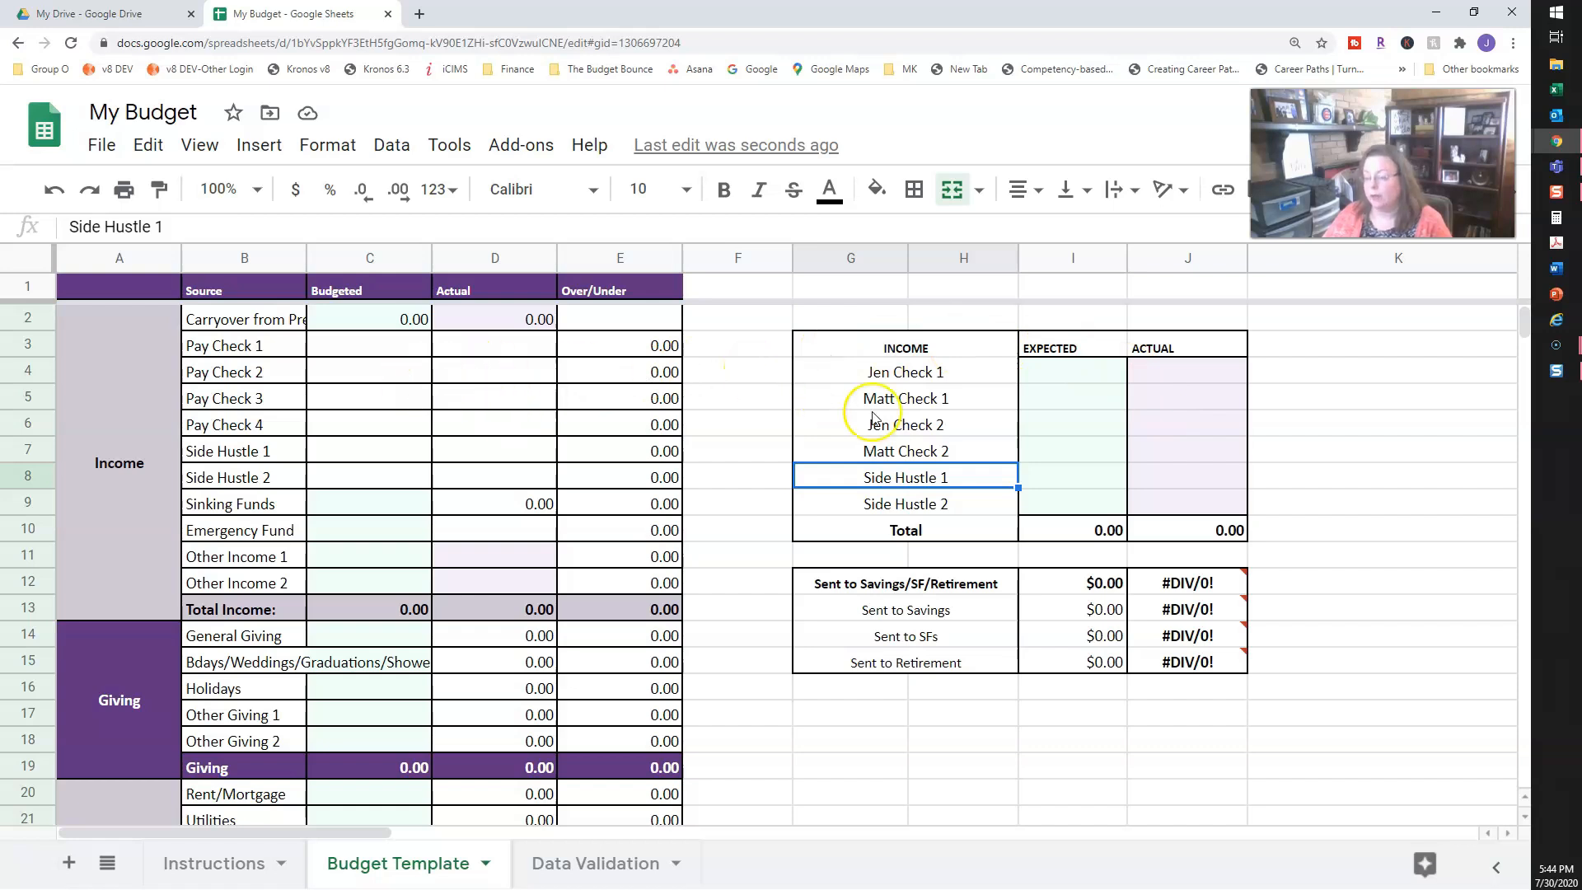
Step: Rename Side Hustle 1 to Uber and Side Hustle 2 to Instacart in the Income box
click(929, 481)
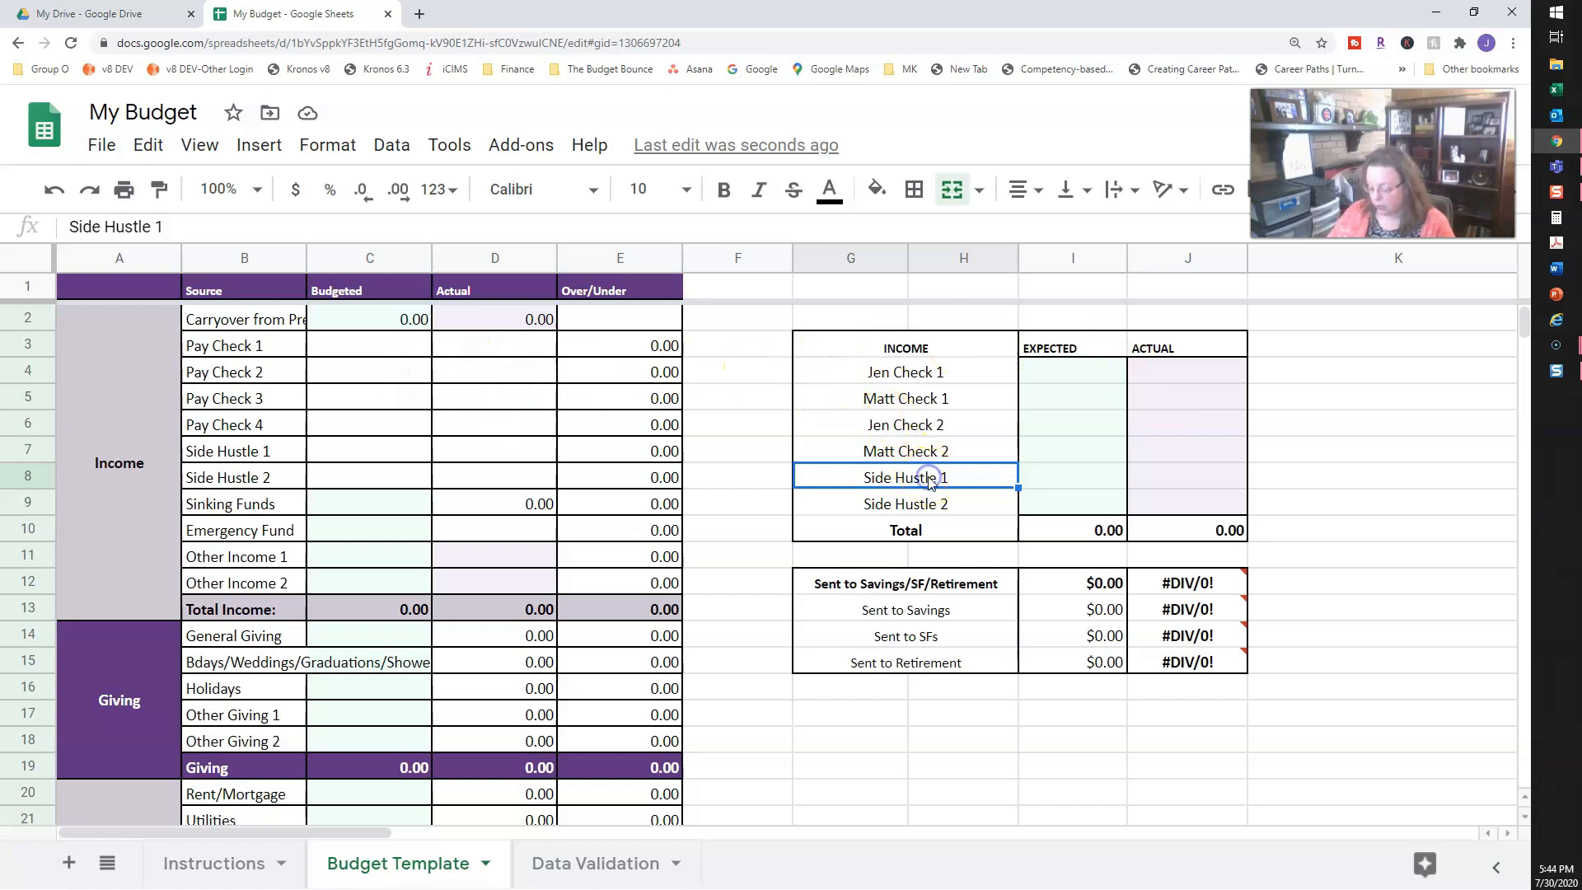
text(U)
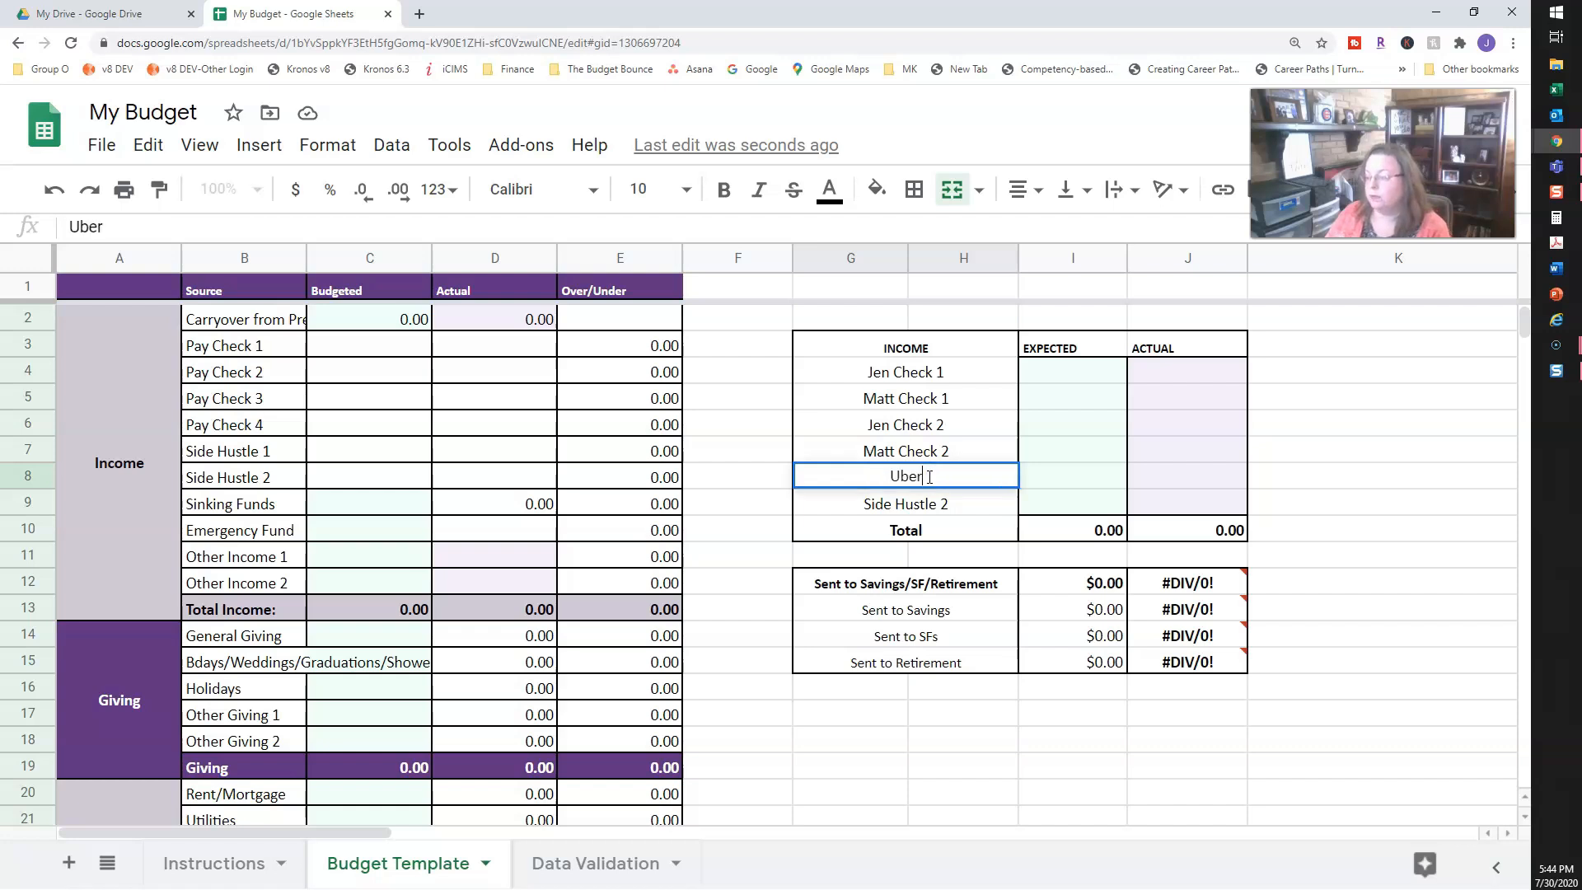
text(ber)
key(Return)
text(Instacart)
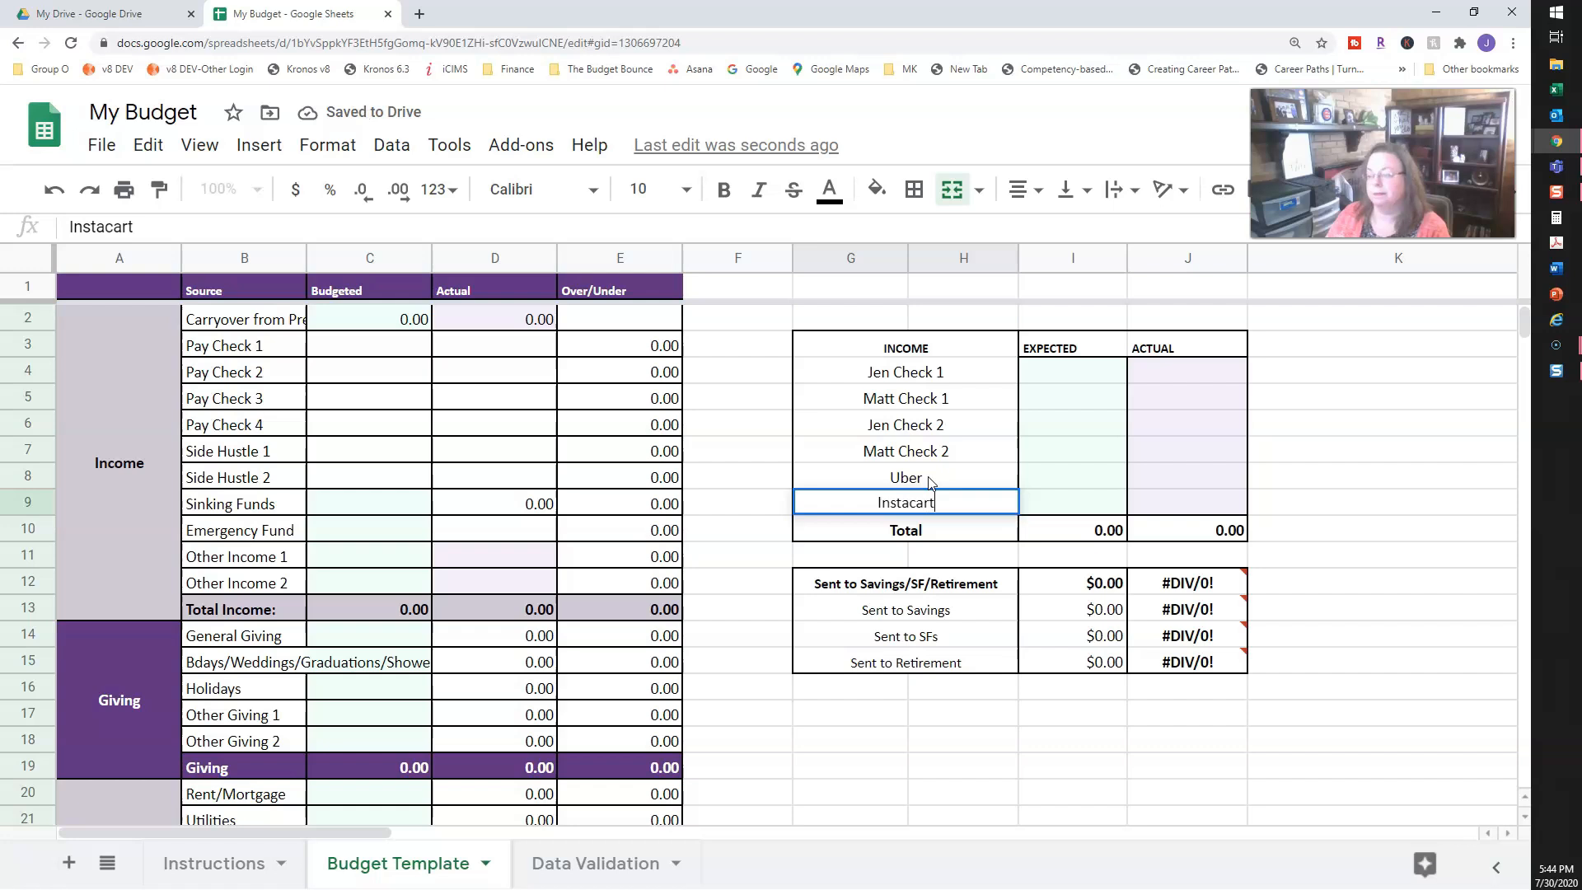
key(Return)
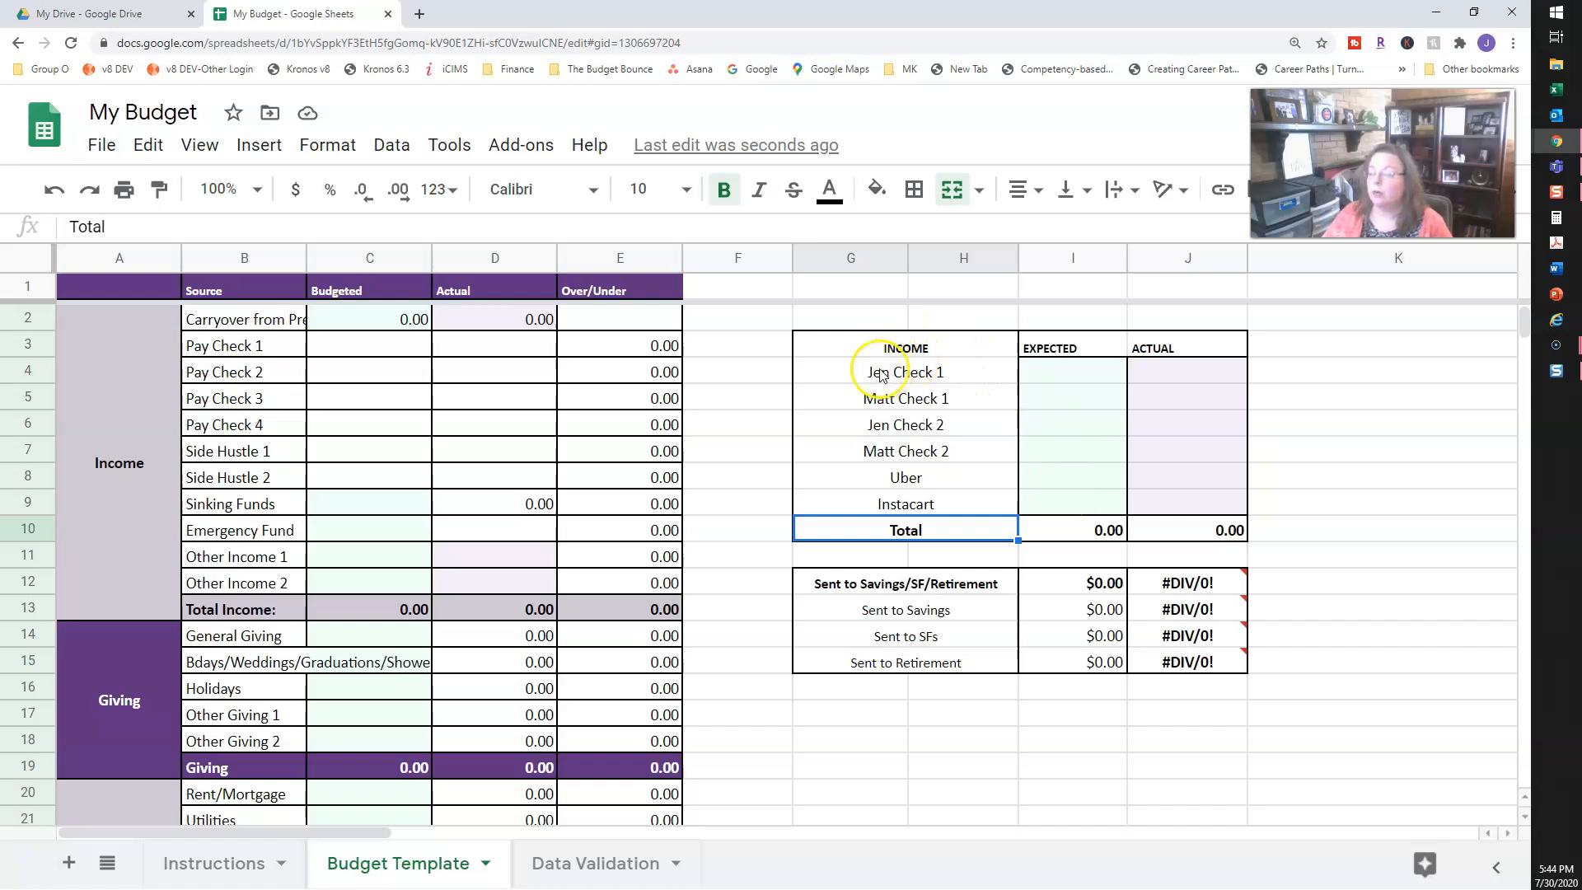
Step: Copy the six income names from the Income box and paste their values only over Pay Check 1 through Side Hustle 2 in the Source column
drag(880, 372, 885, 505)
key(ctrl+c)
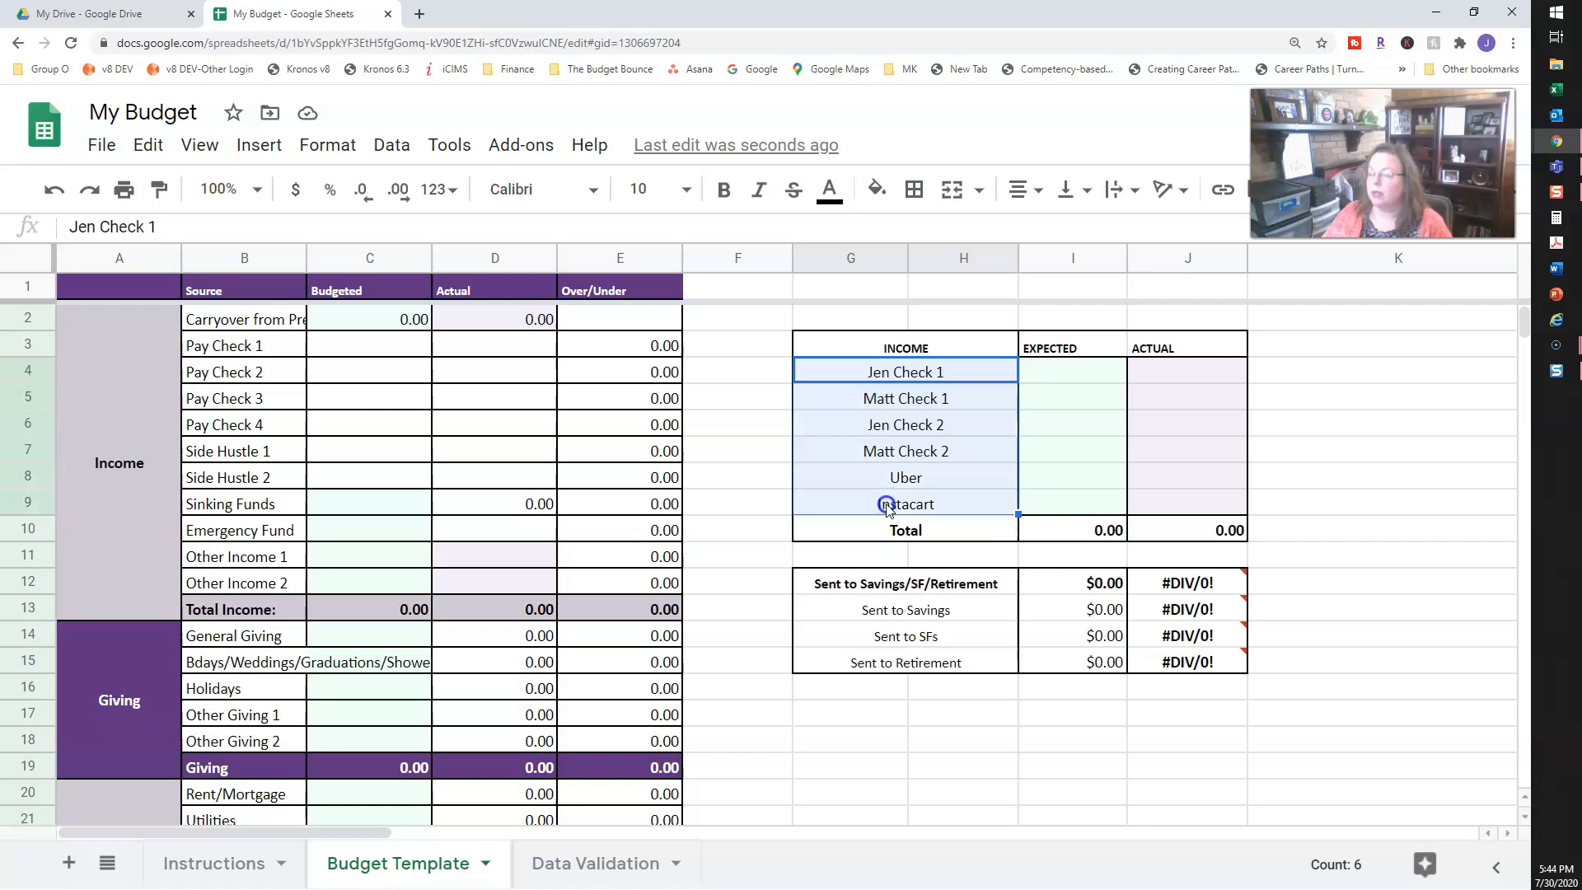
right_click(866, 404)
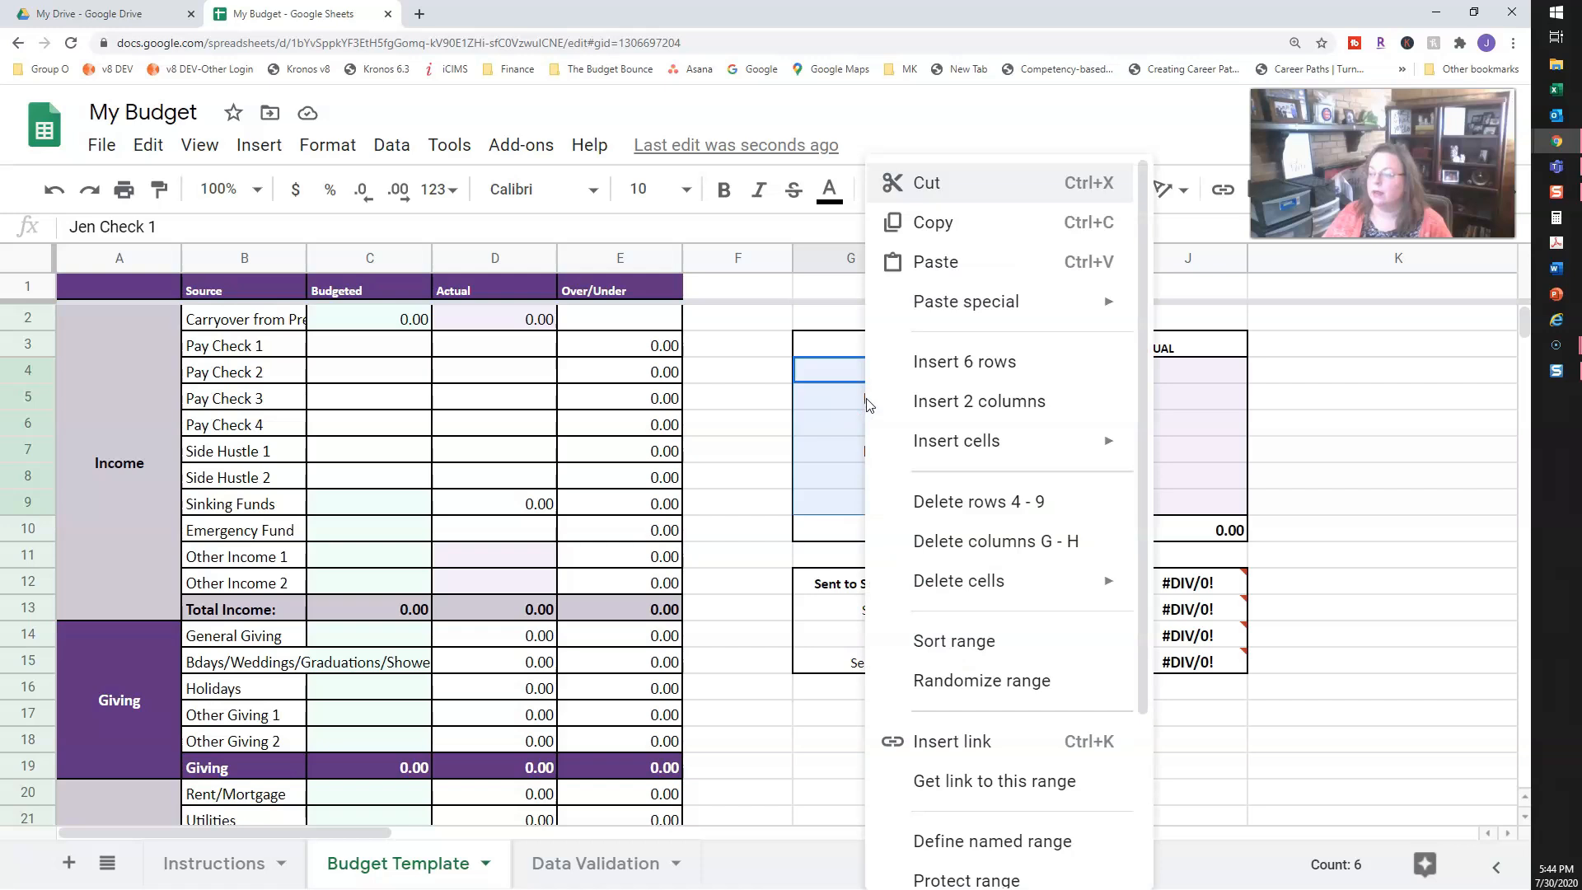
click(932, 222)
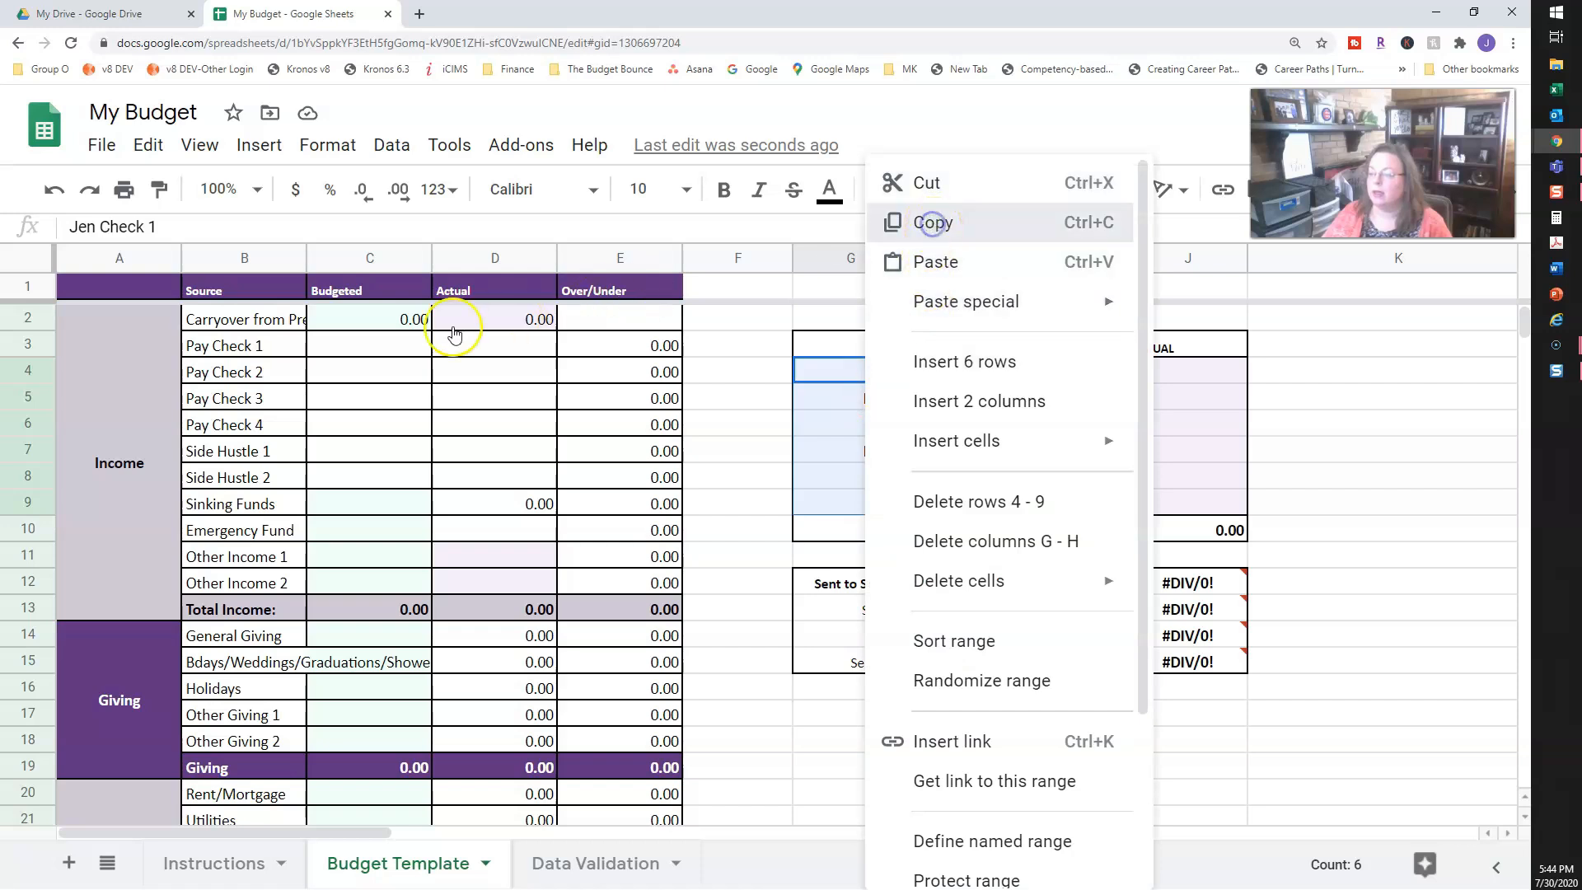
click(260, 346)
drag(274, 349, 261, 481)
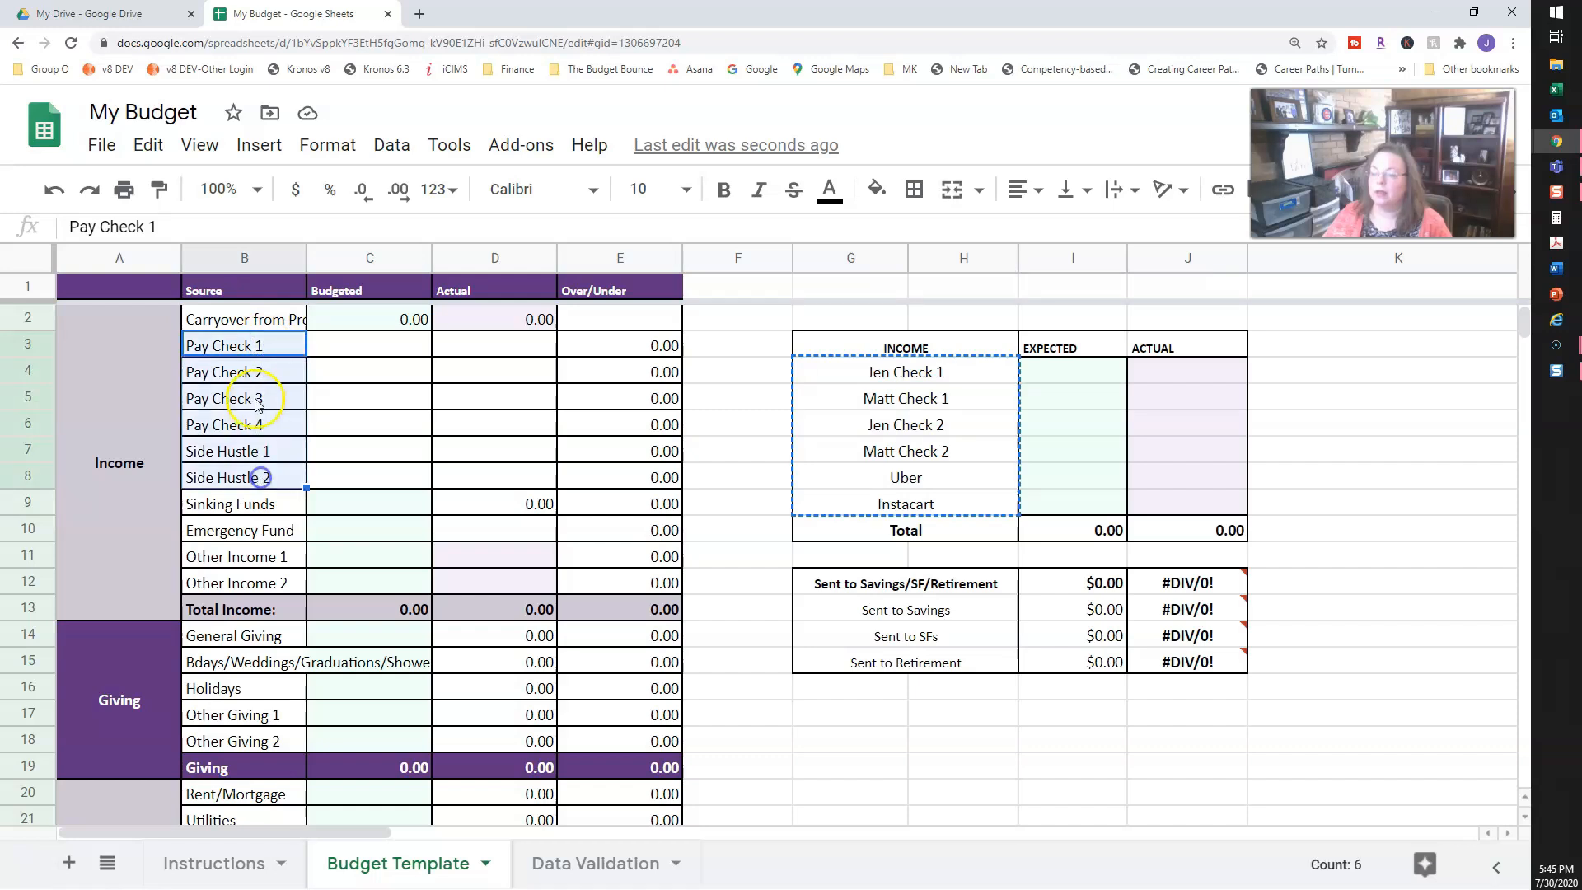
right_click(258, 349)
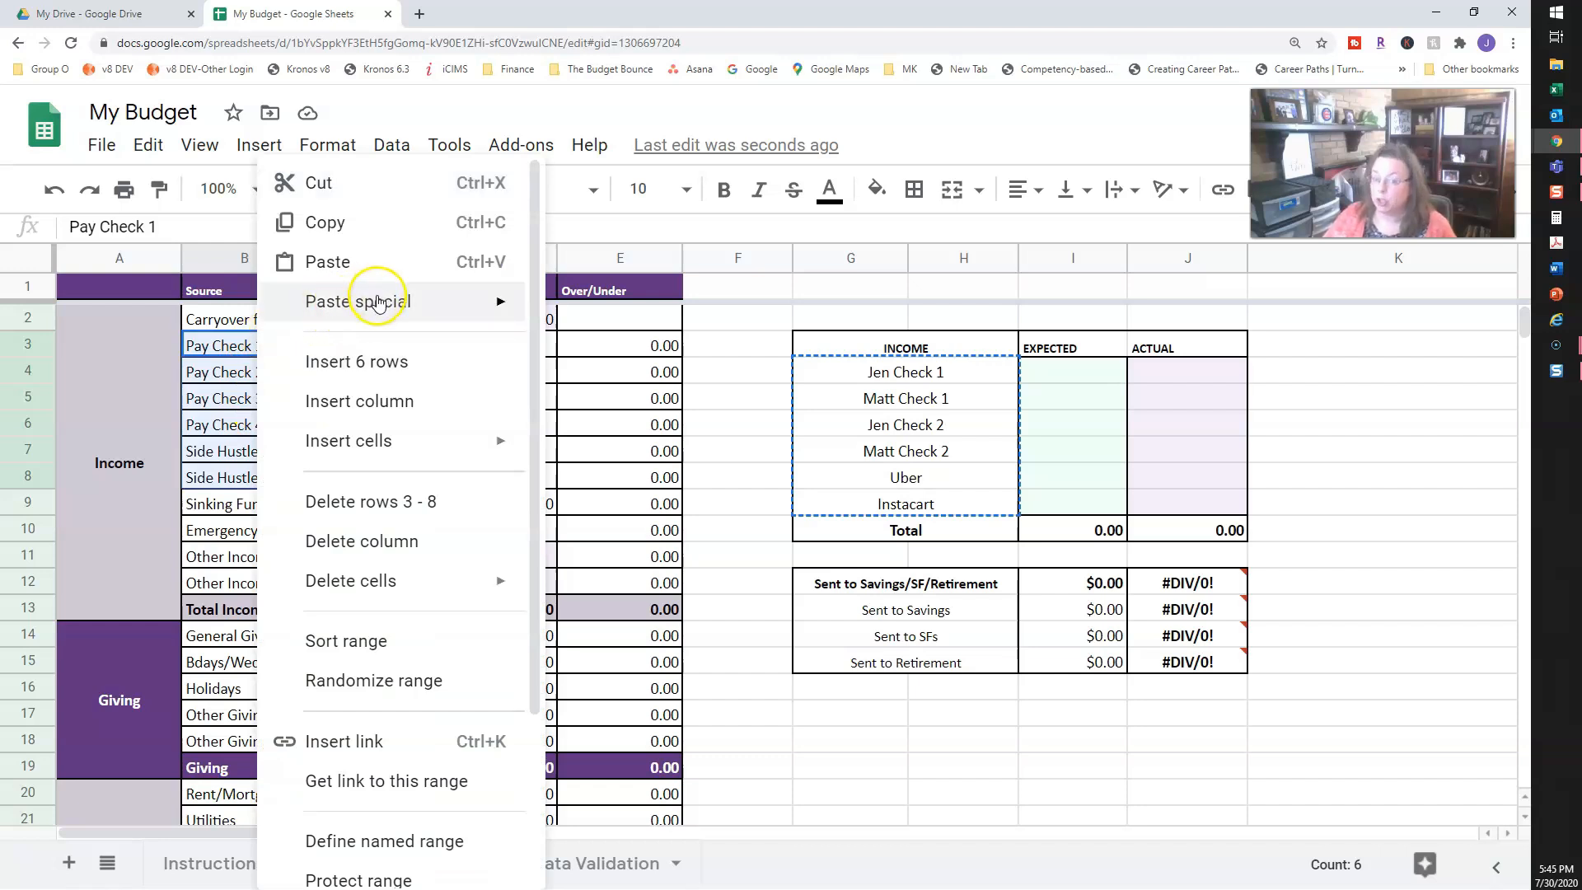
mouse_move(375, 302)
click(634, 317)
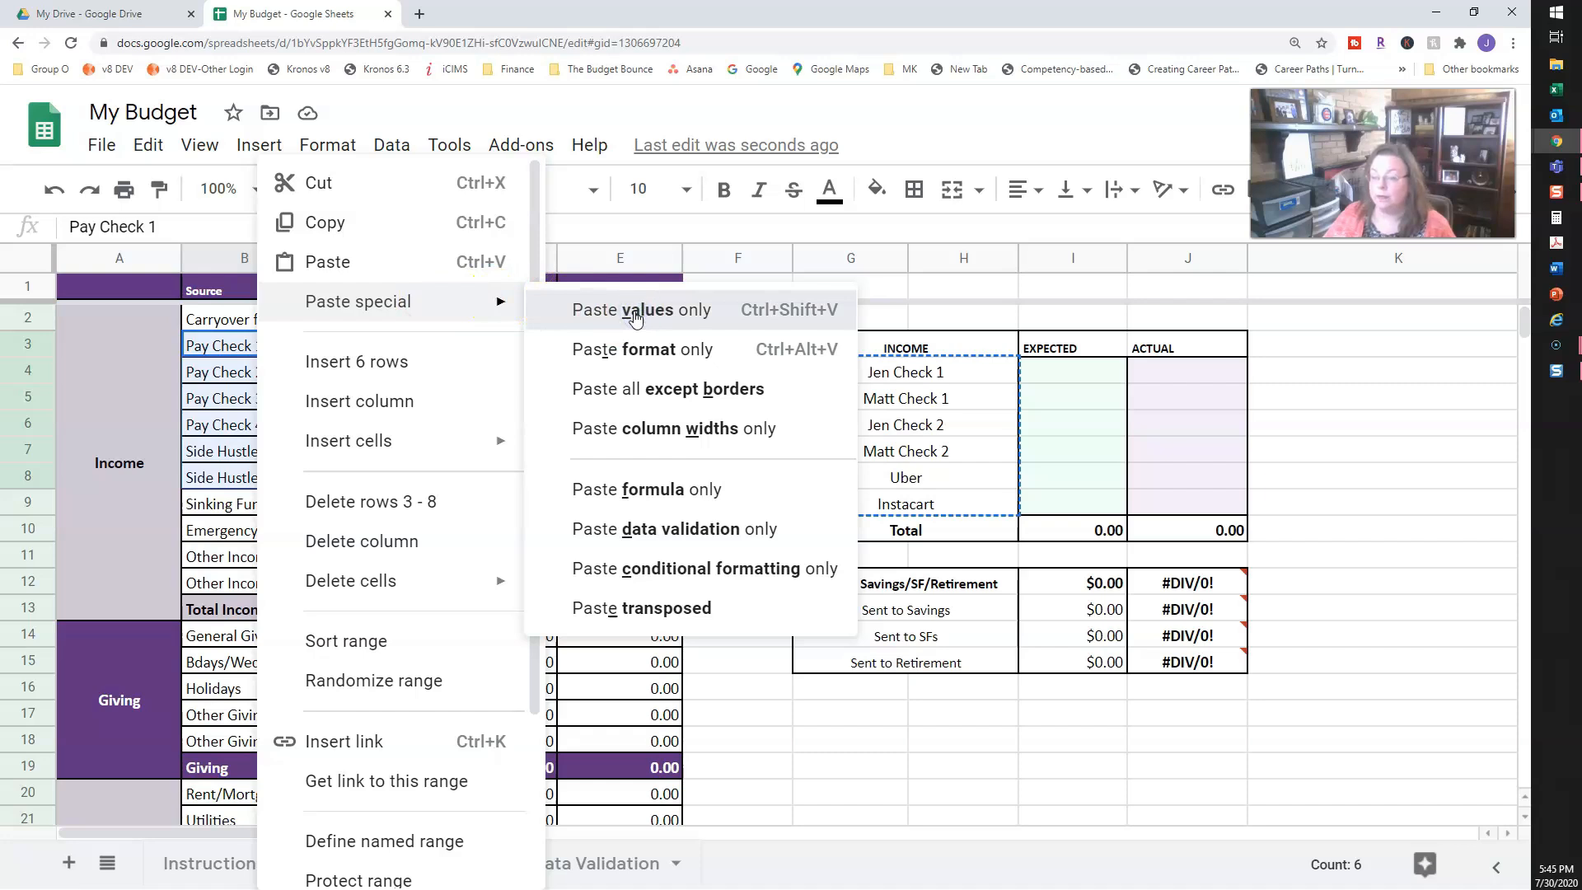
Step: Complete the values-only paste of the six income names into the Income section of the Source column
click(634, 317)
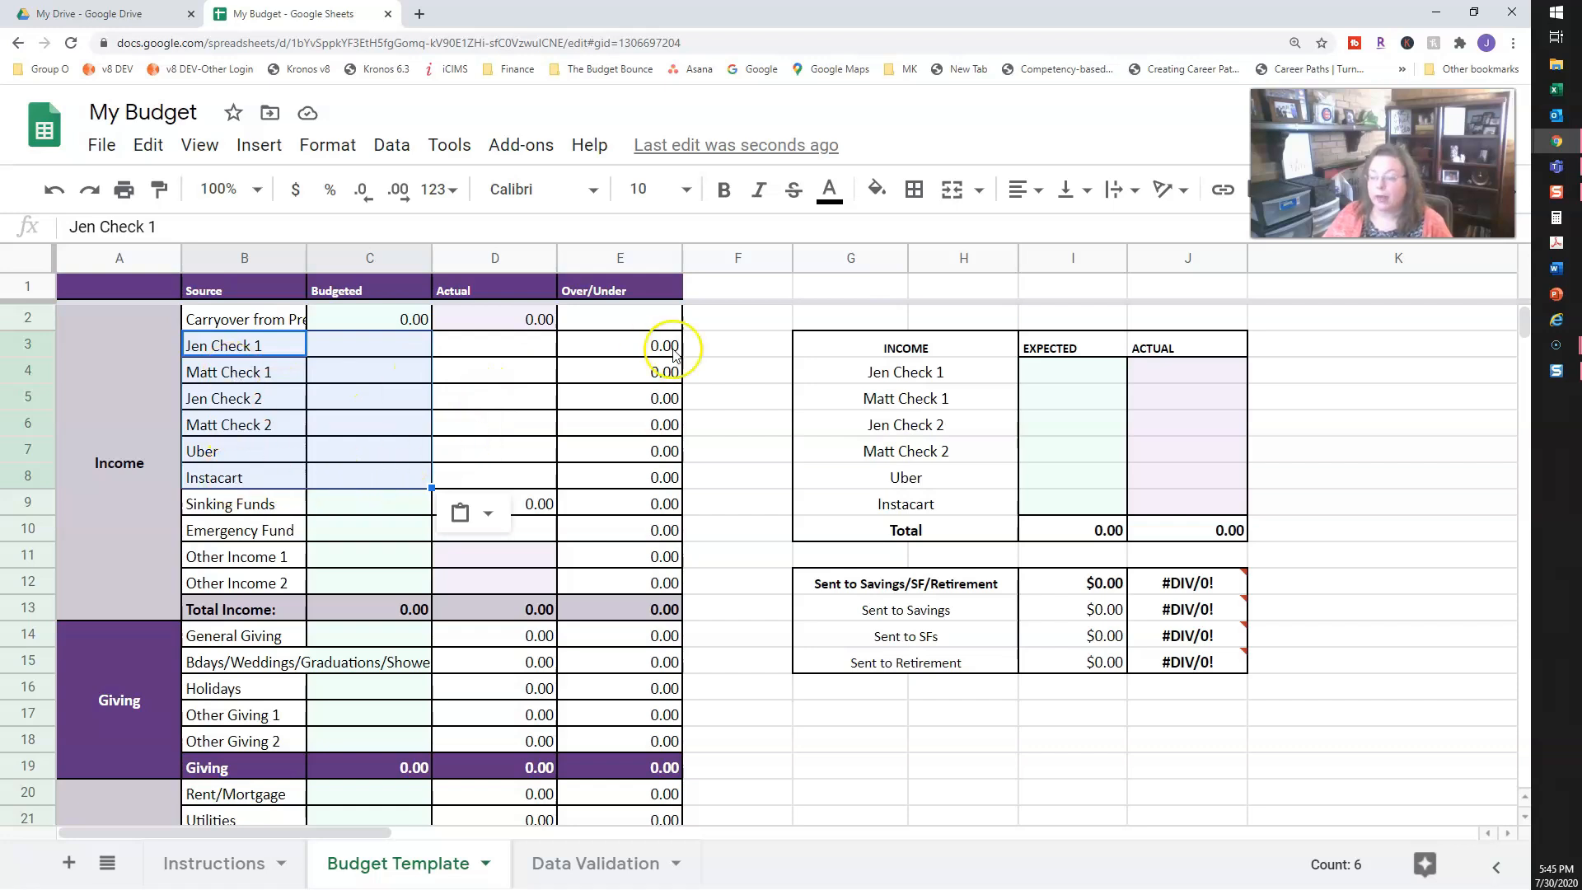
Step: Inspect the Budgeted and Actual cells of the Sinking Funds row in the Income section
click(280, 476)
scroll(300, 445, down, 1)
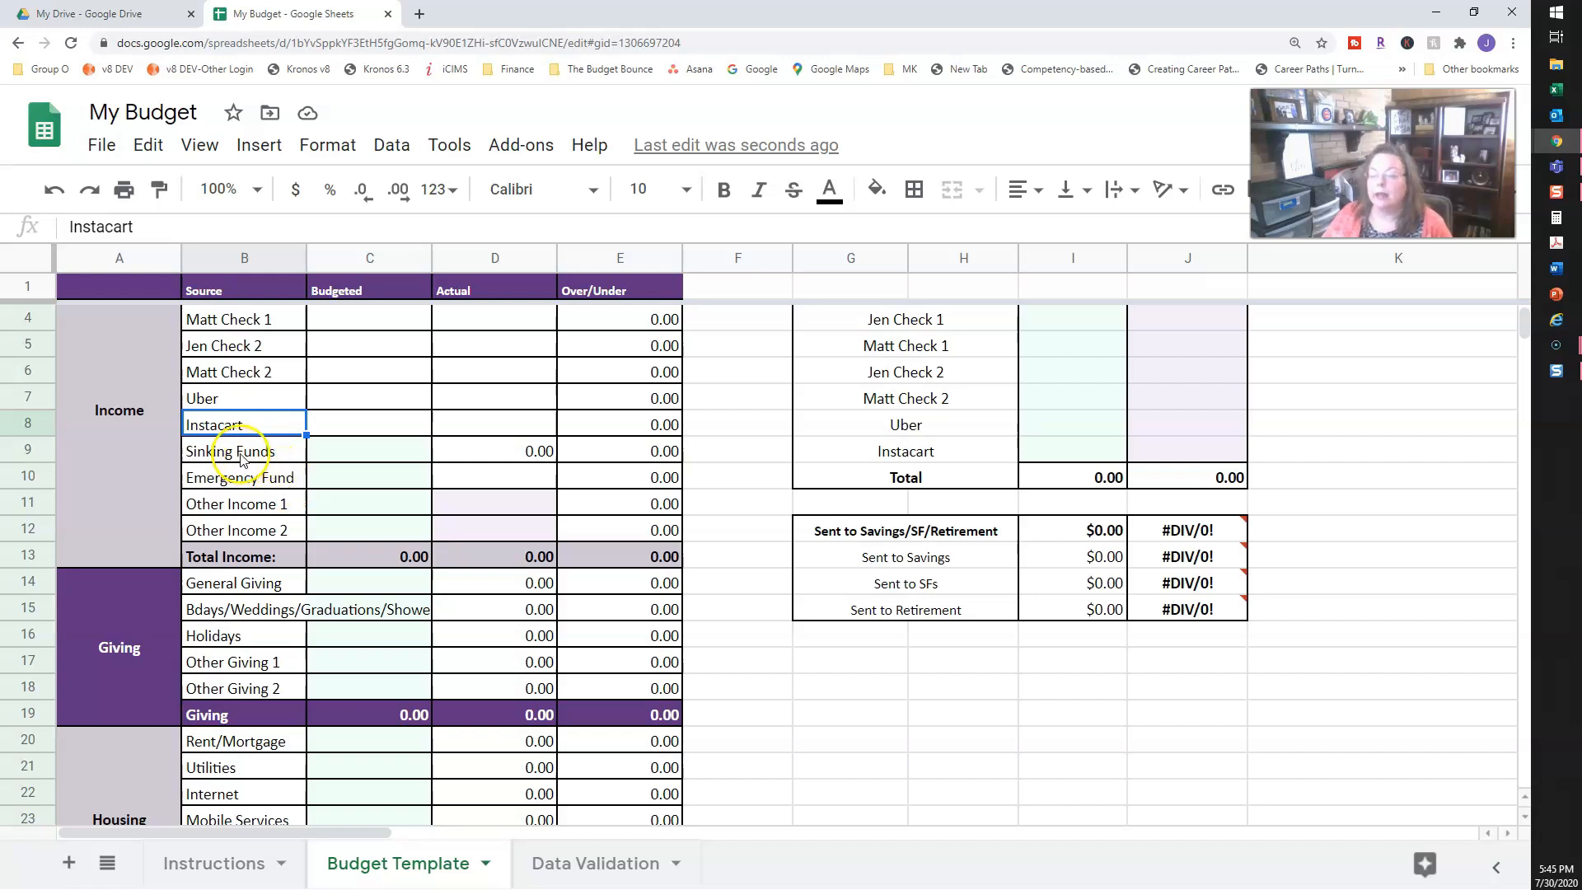
click(281, 449)
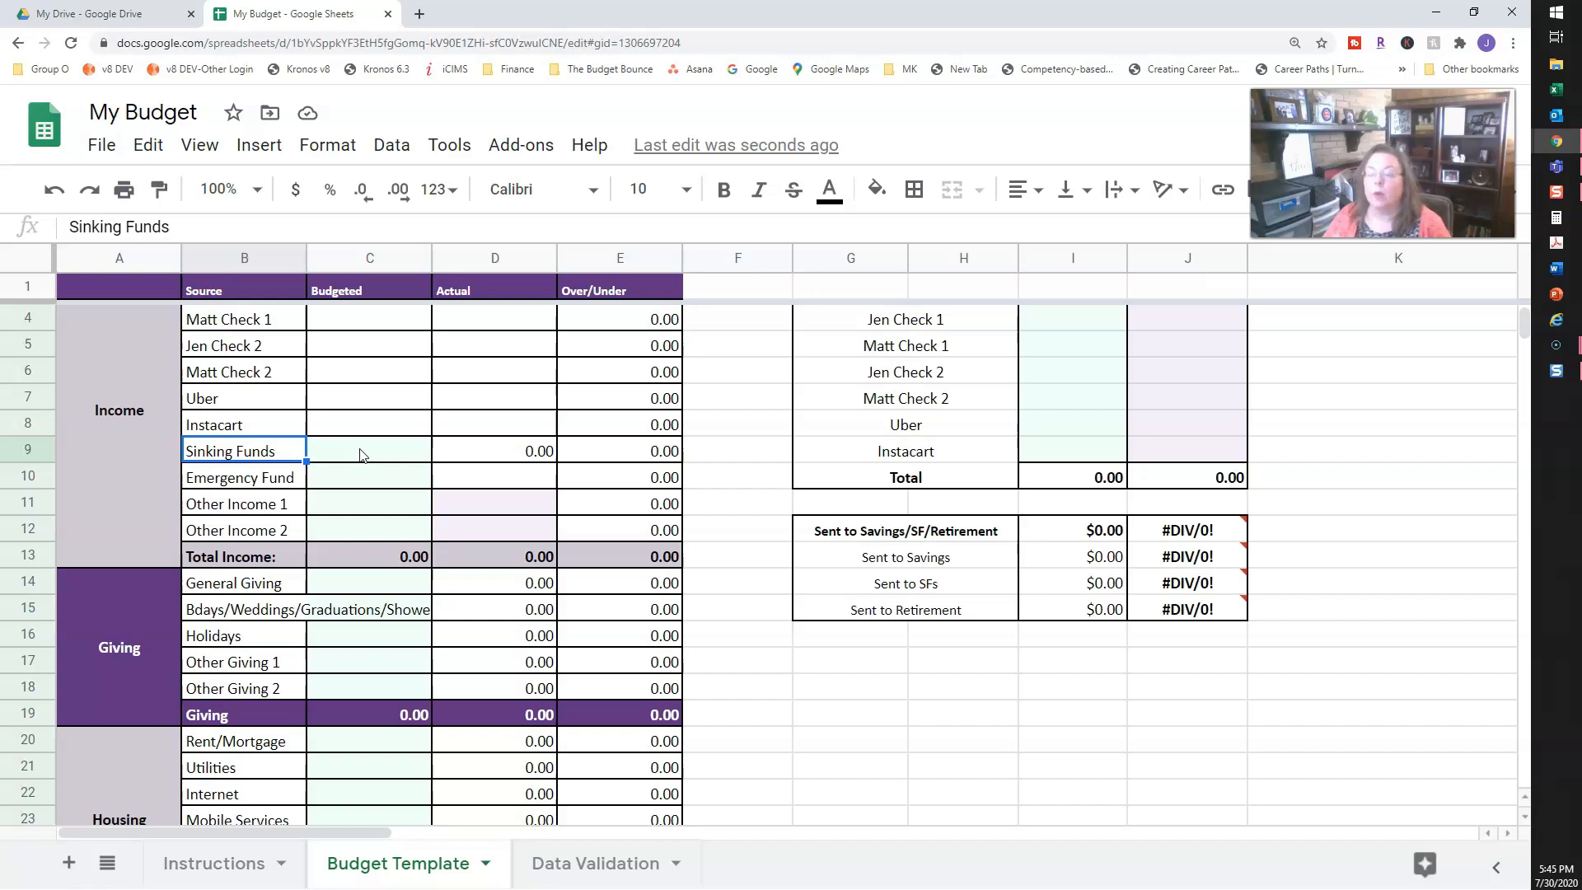
click(361, 454)
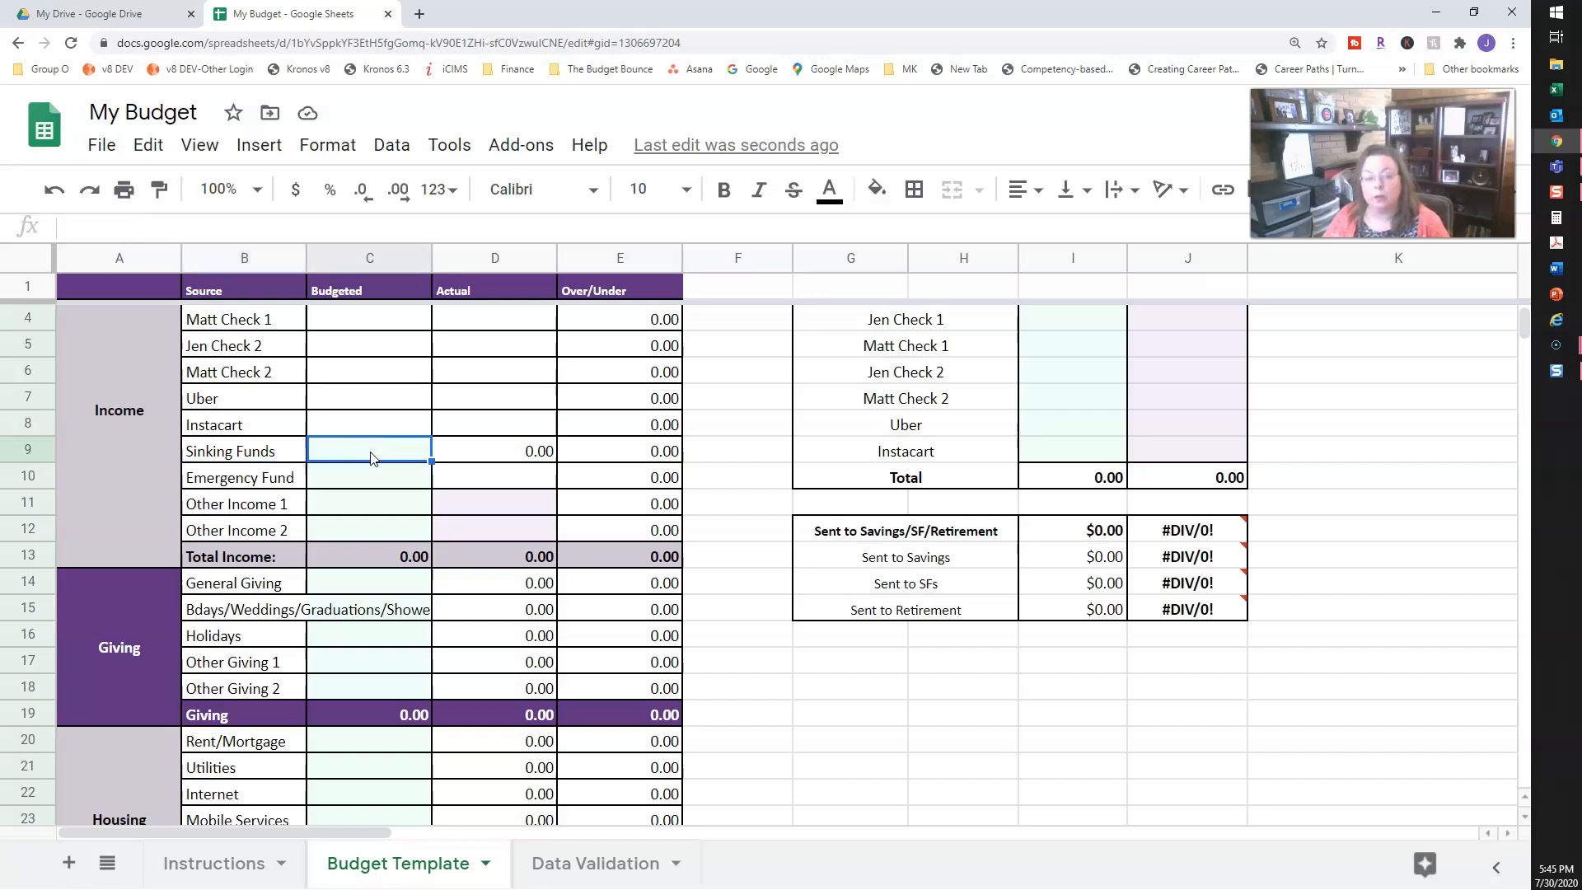
click(515, 456)
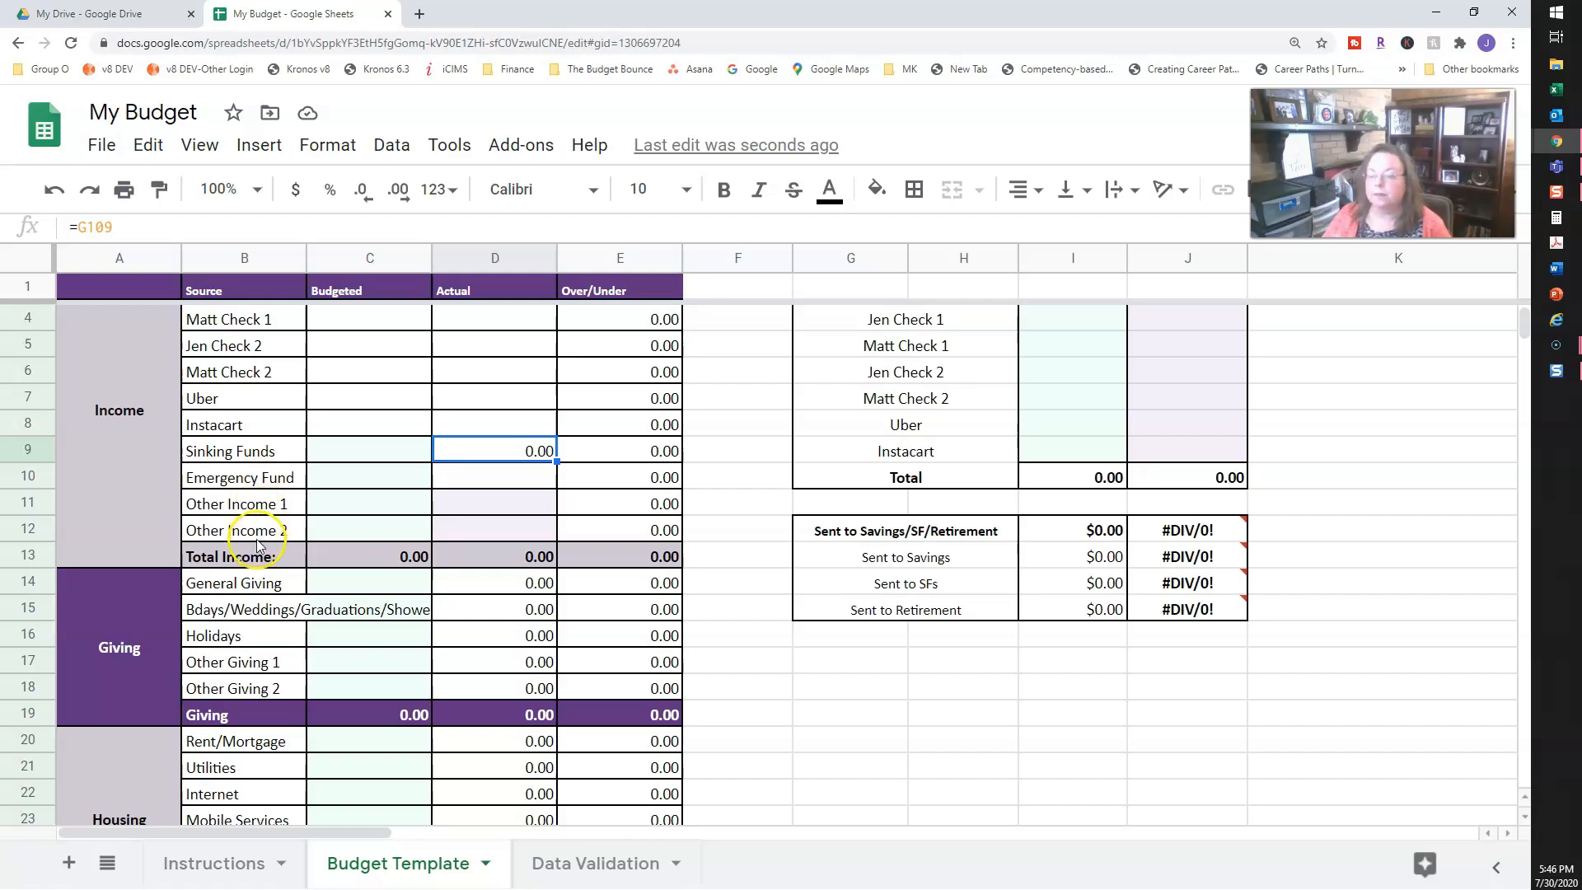
Step: Rename the Other Giving 1 line item in the Giving section to Tithing
click(238, 583)
scroll(255, 577, down, 3)
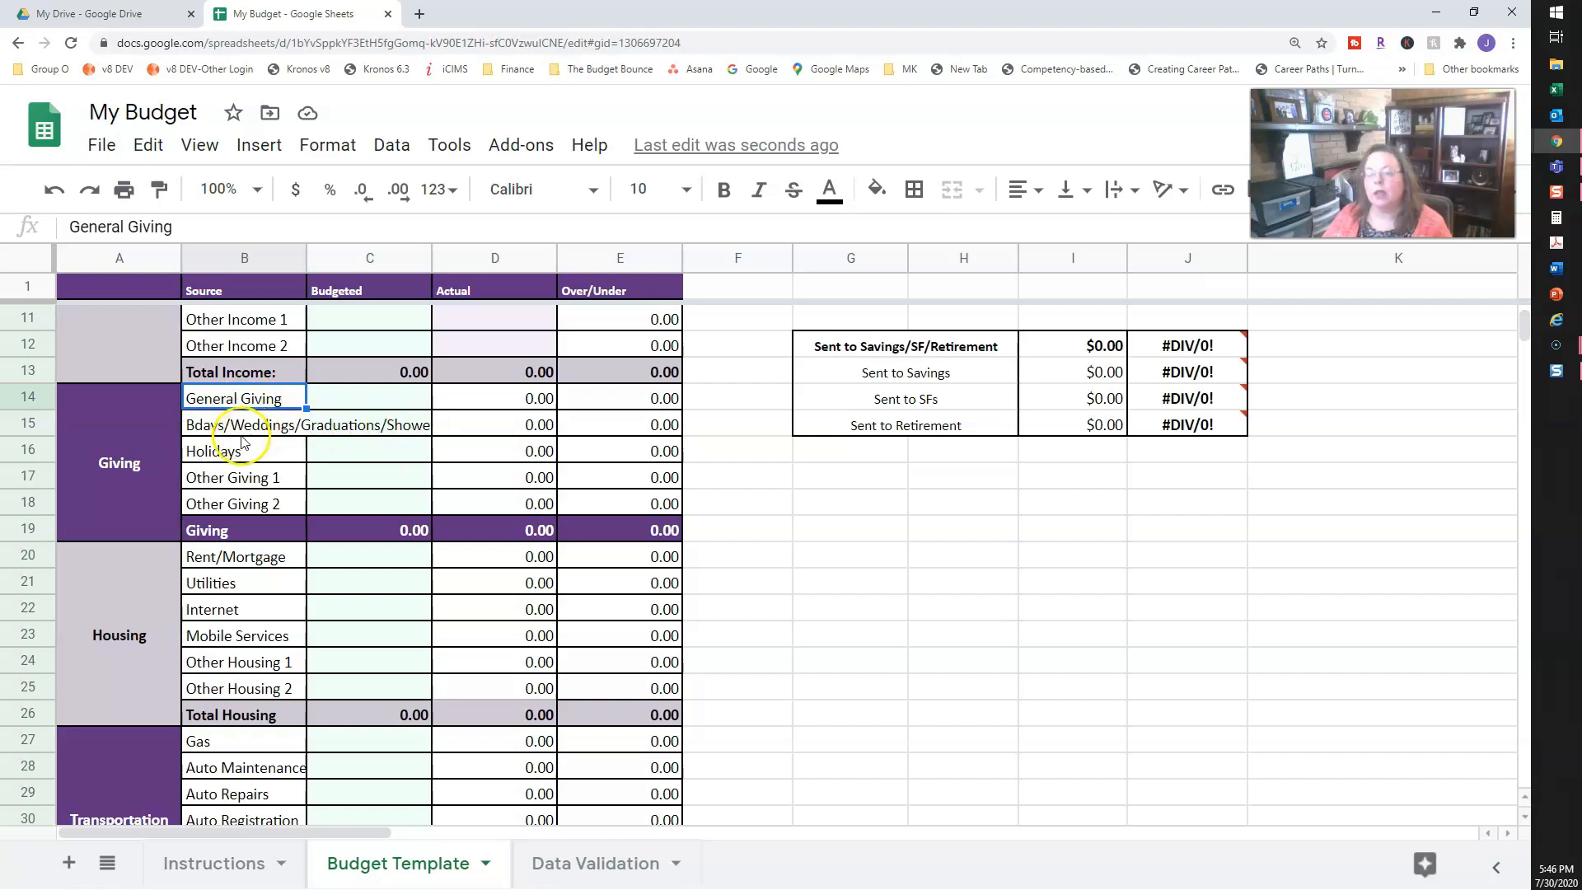
click(213, 479)
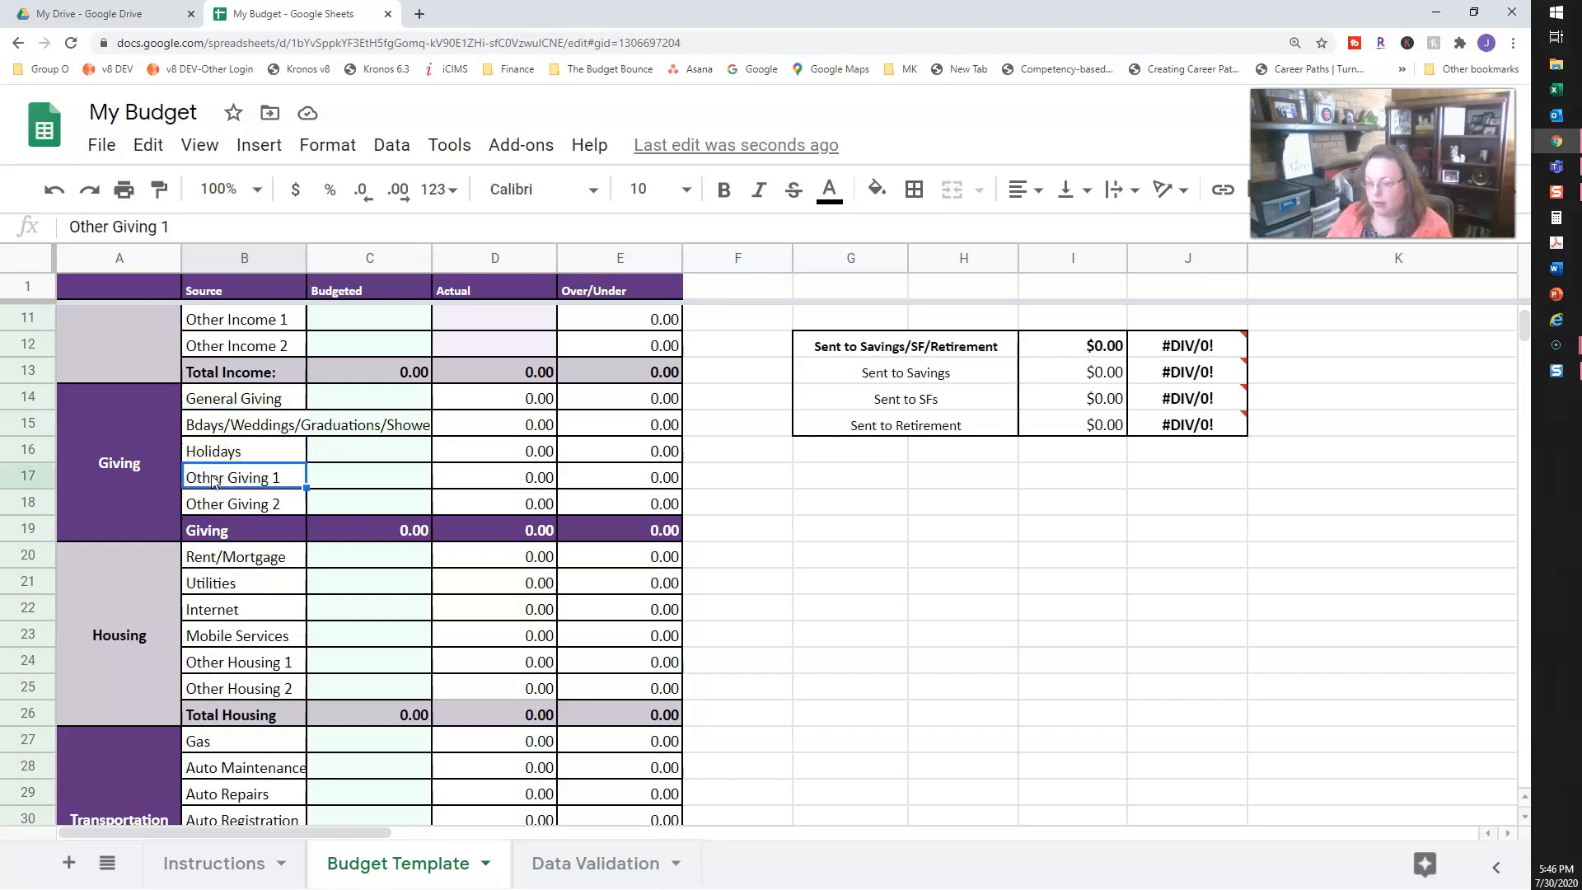
text(Tithing)
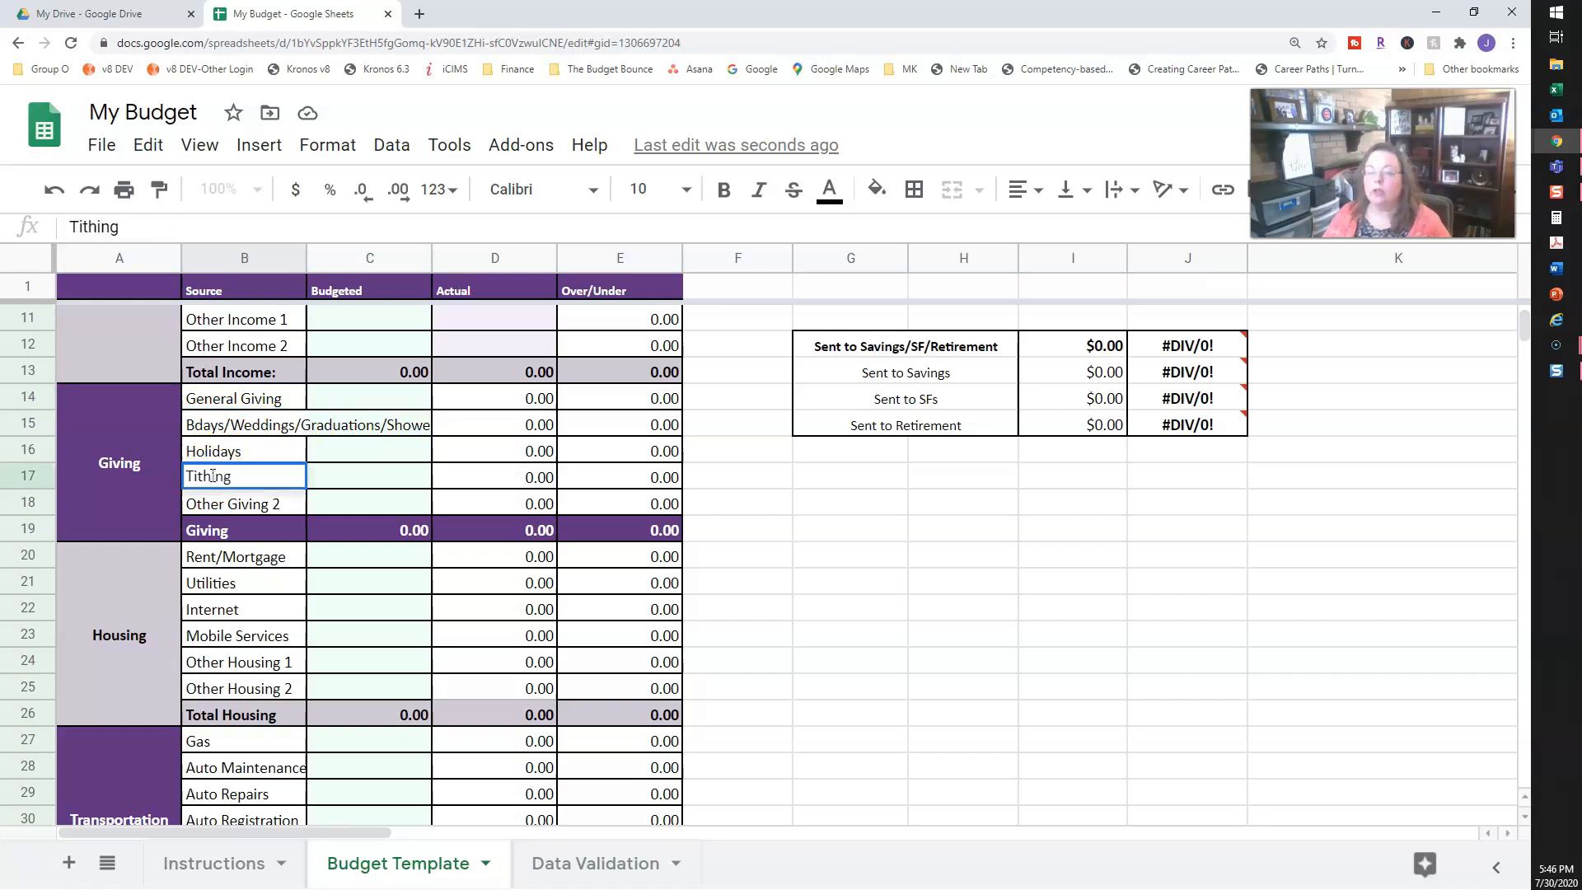
key(Return)
Step: Set the text color of the Tithing line item to red
click(229, 481)
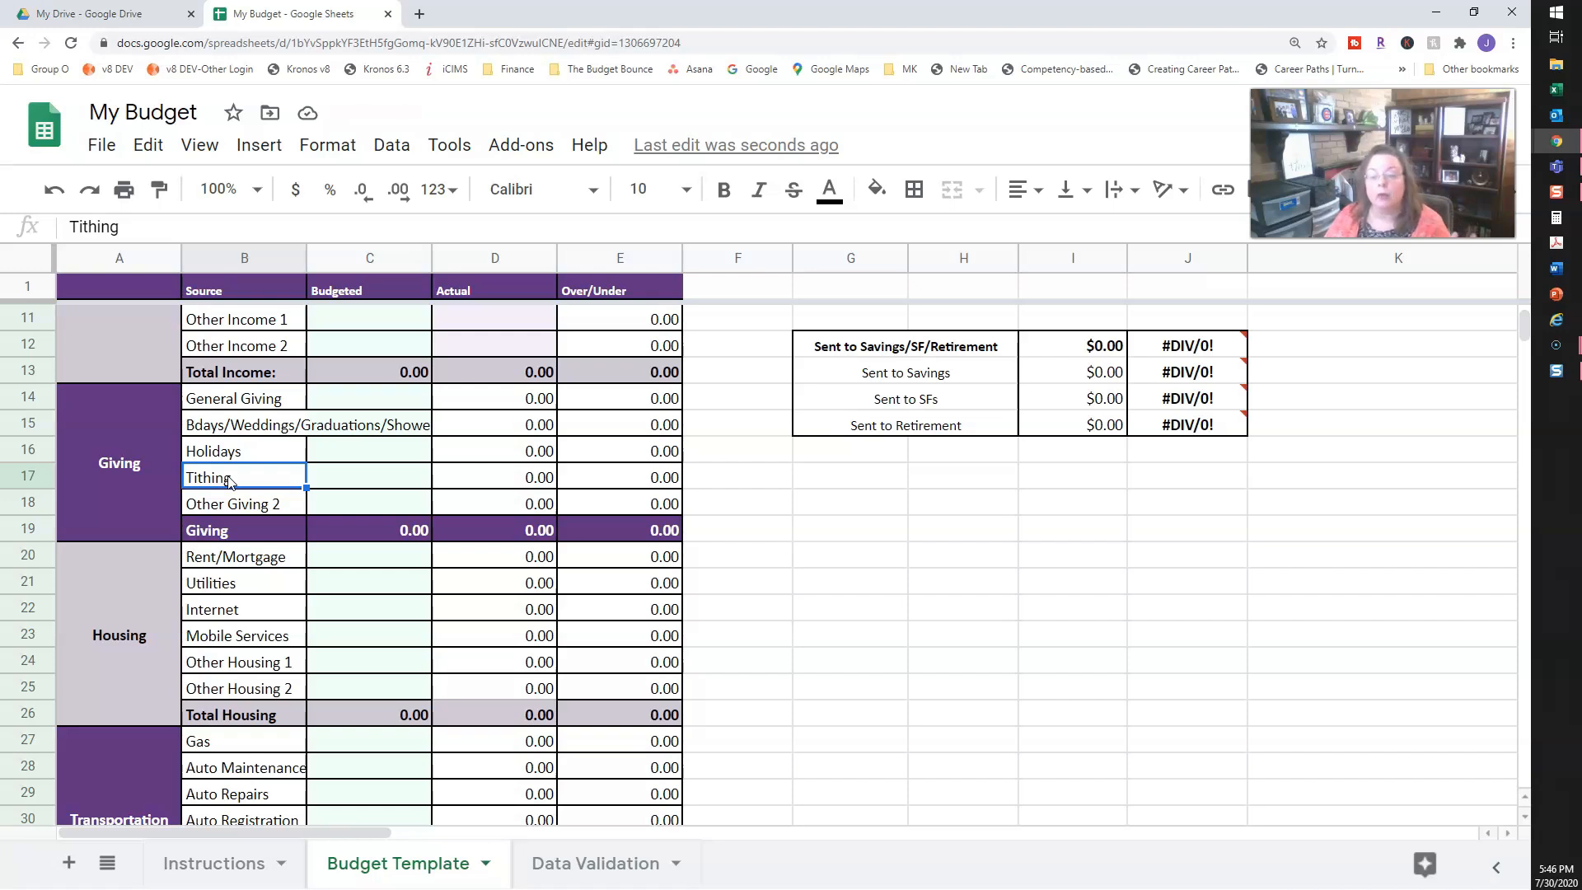
click(246, 481)
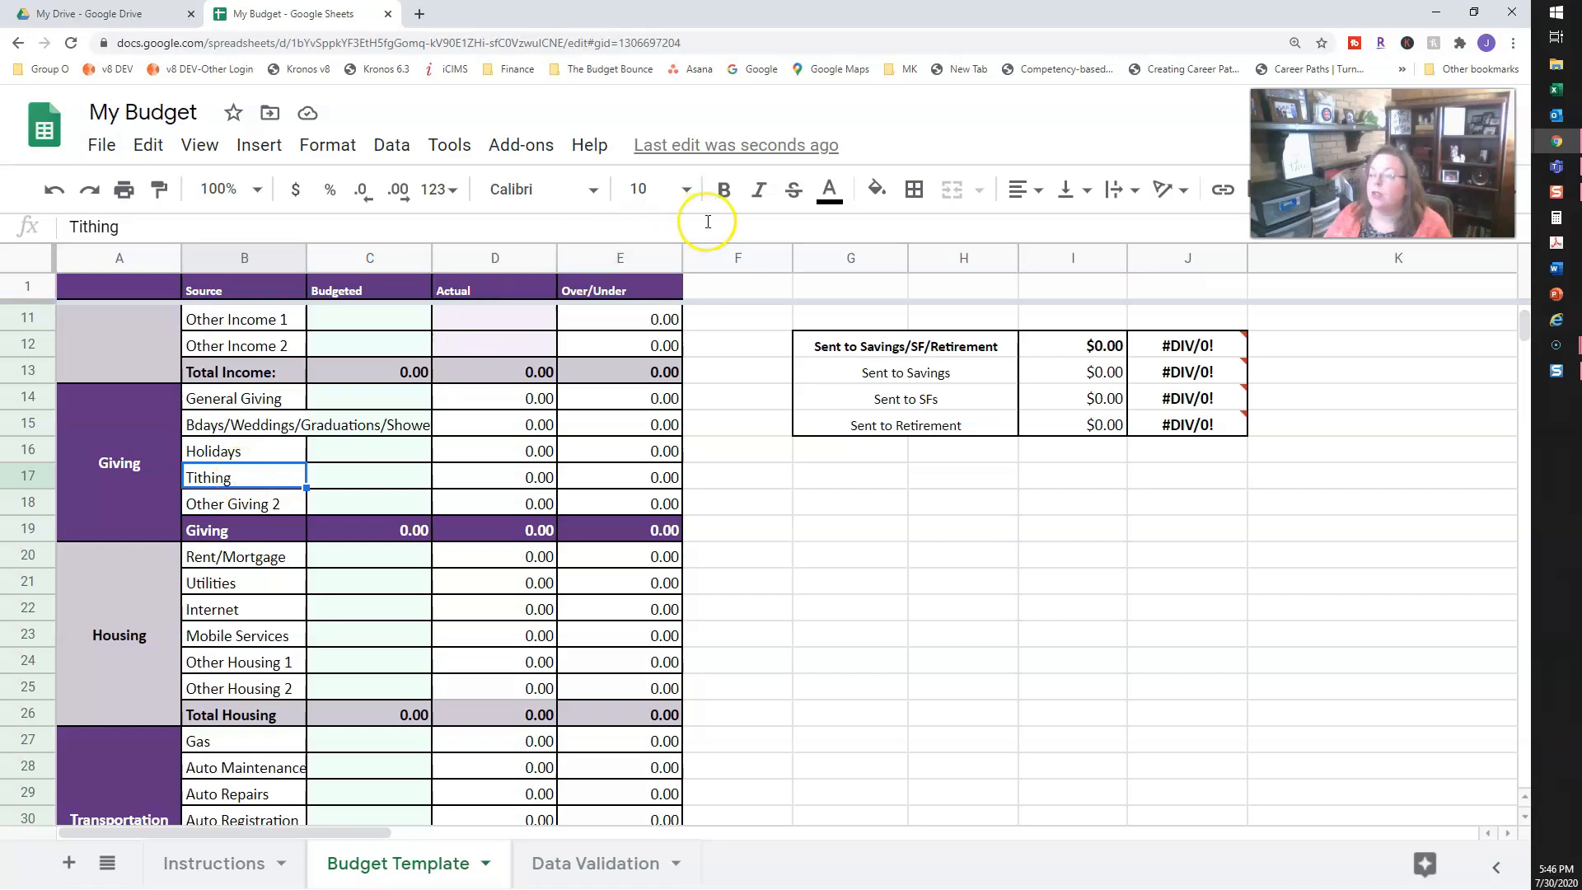
click(829, 196)
click(867, 304)
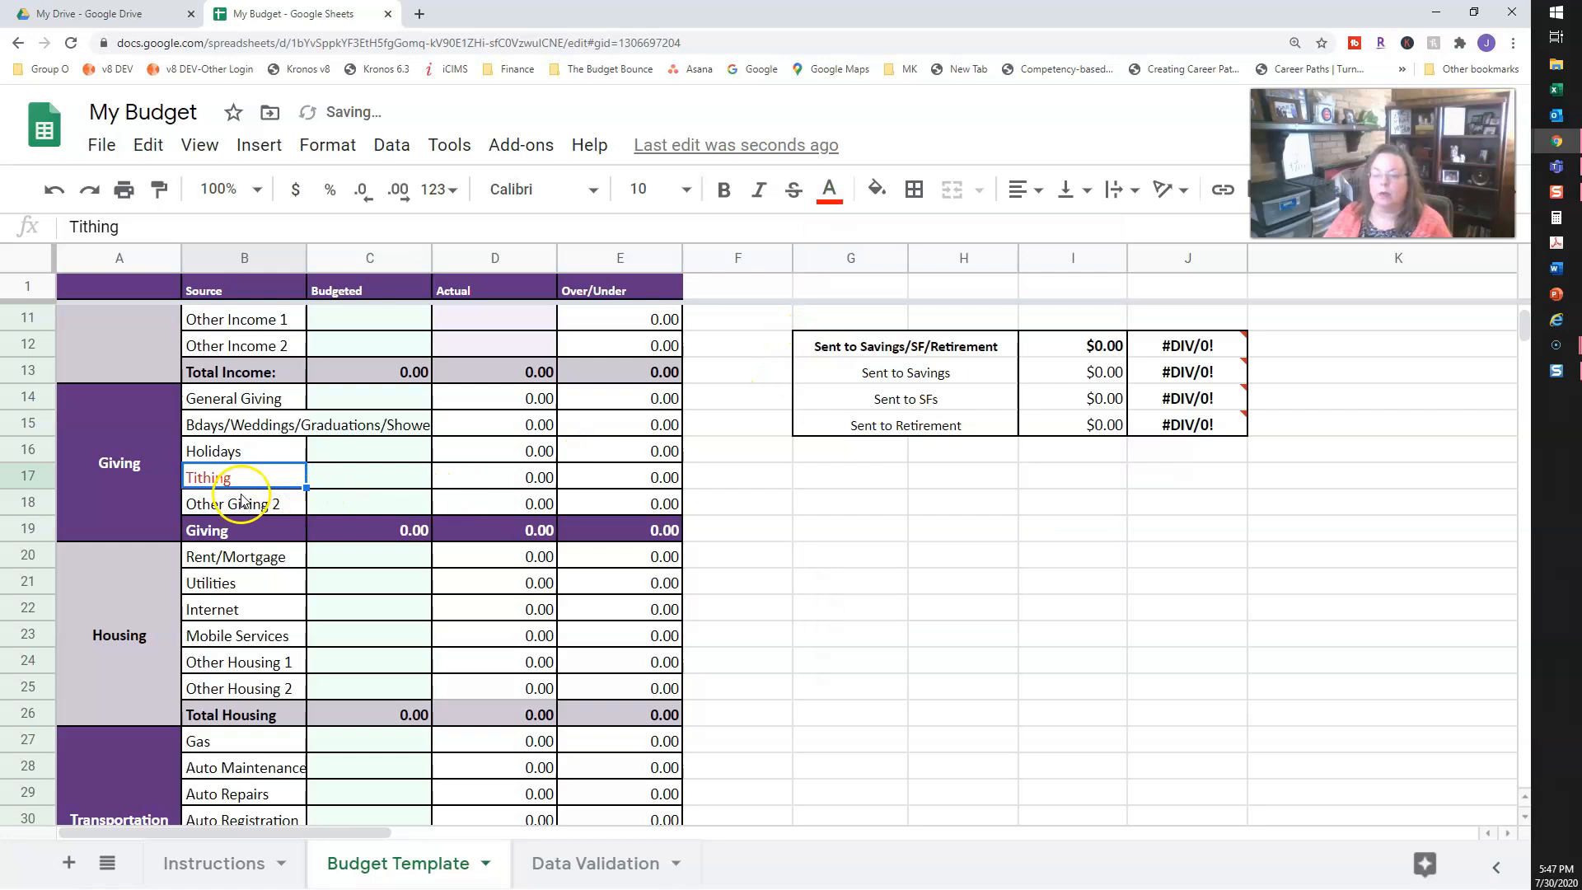
Step: Rename Other Housing 1 in the Housing section to Home Security and set its text color to red
click(244, 667)
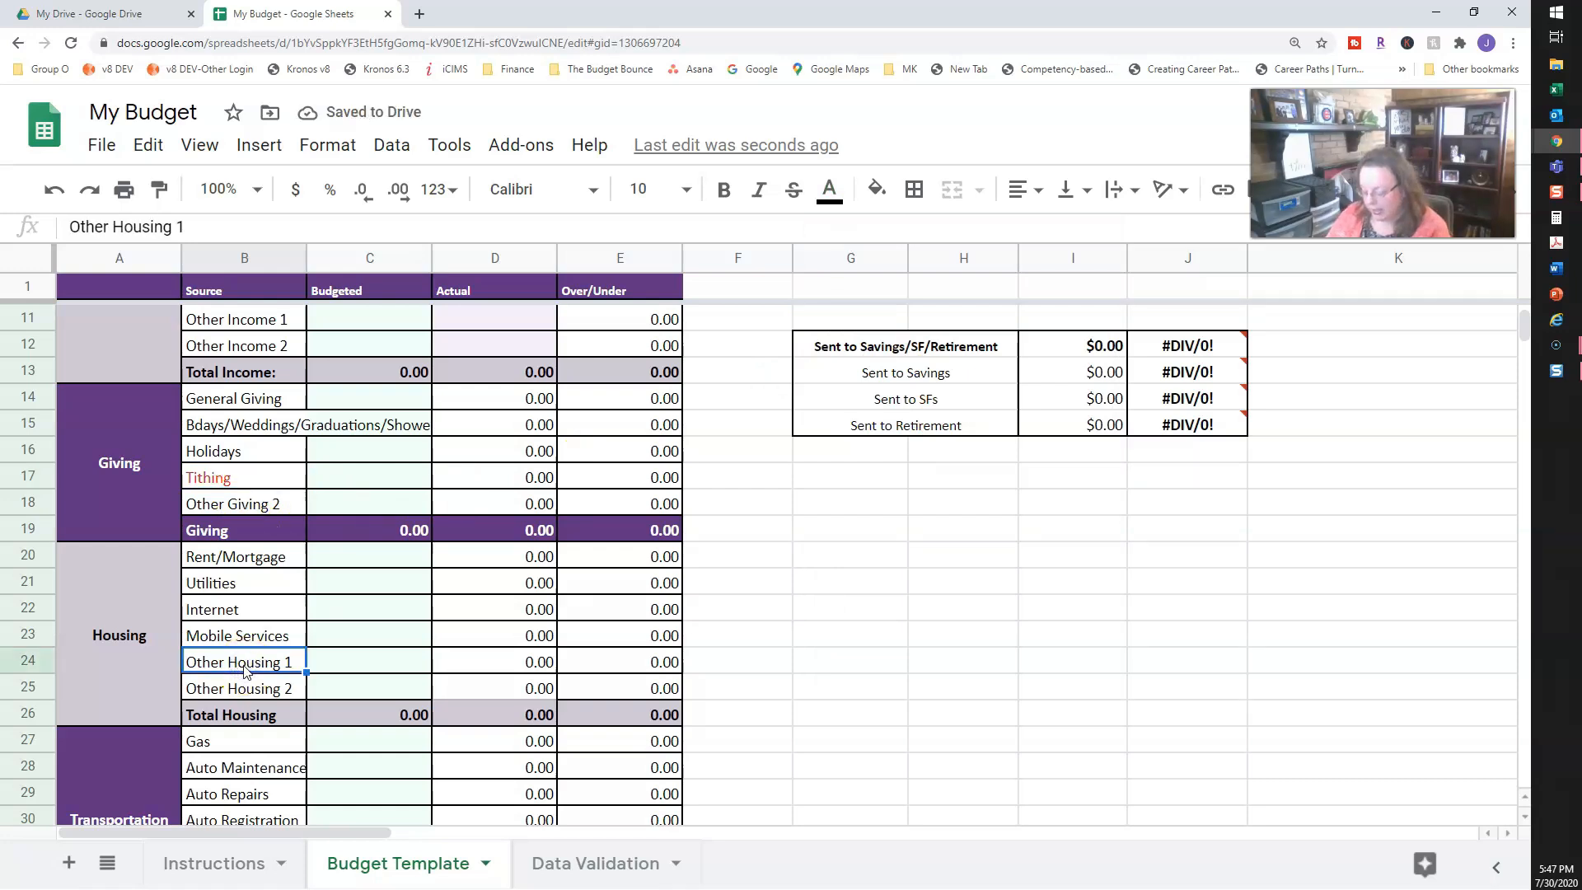
text(Home Security)
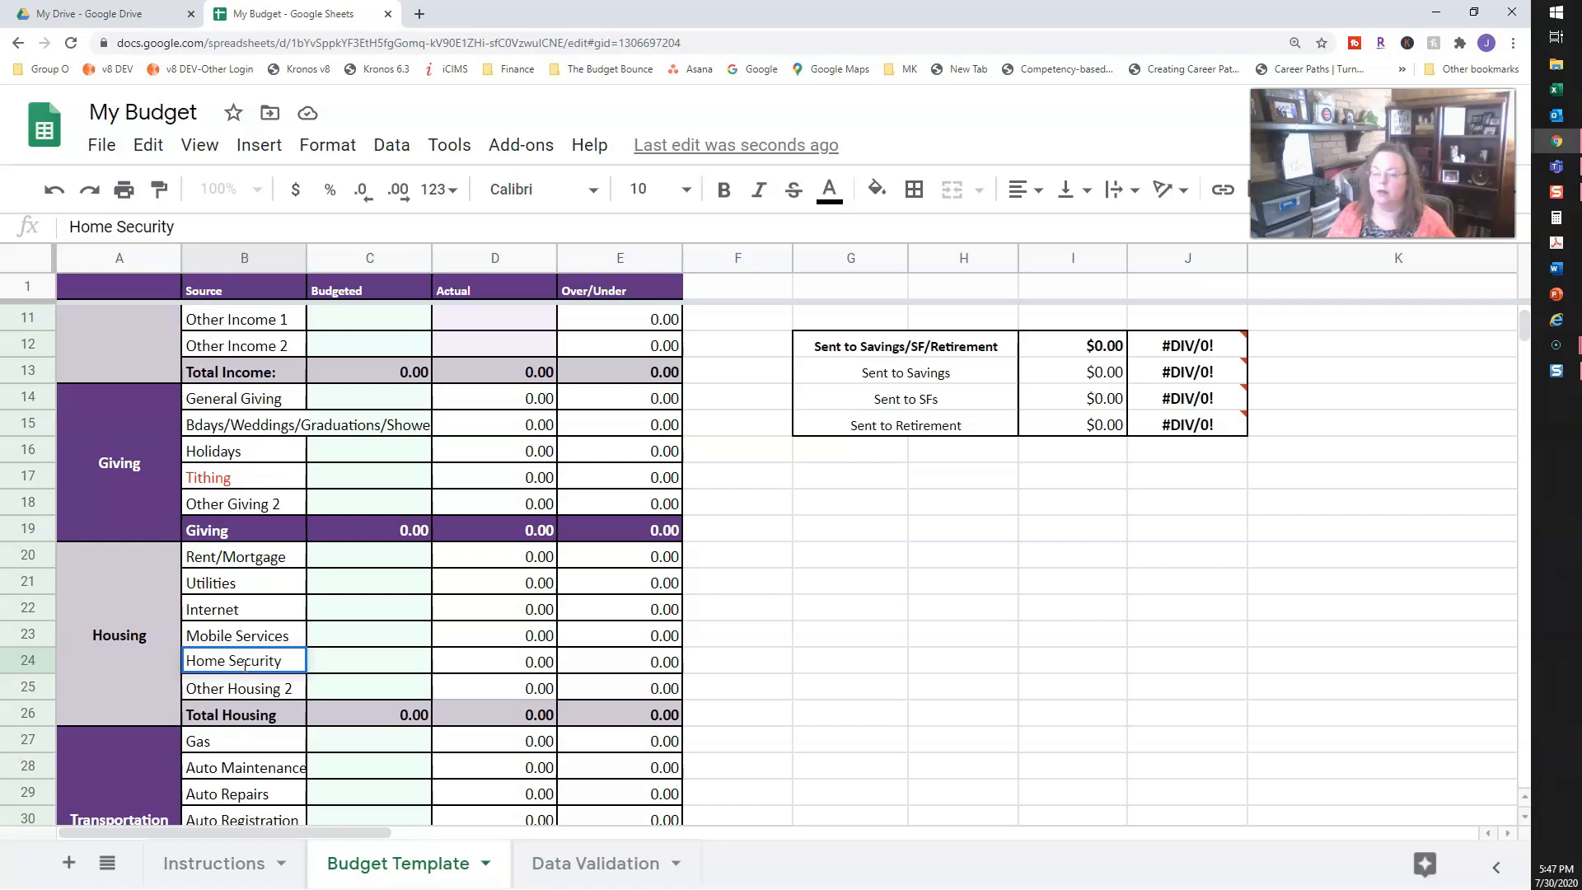
key(Return)
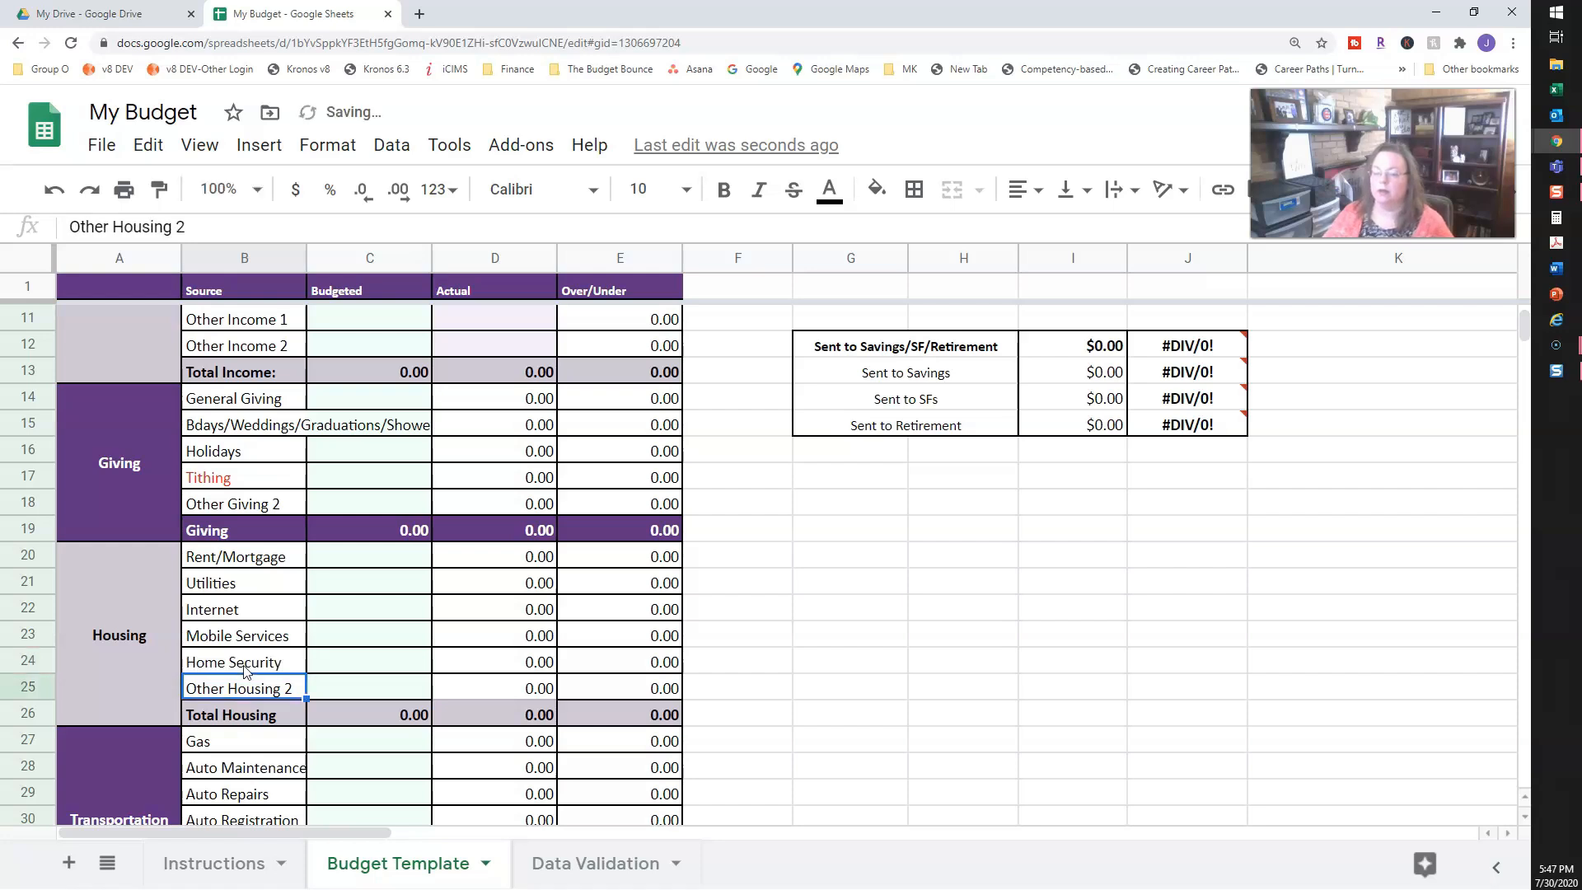
click(240, 670)
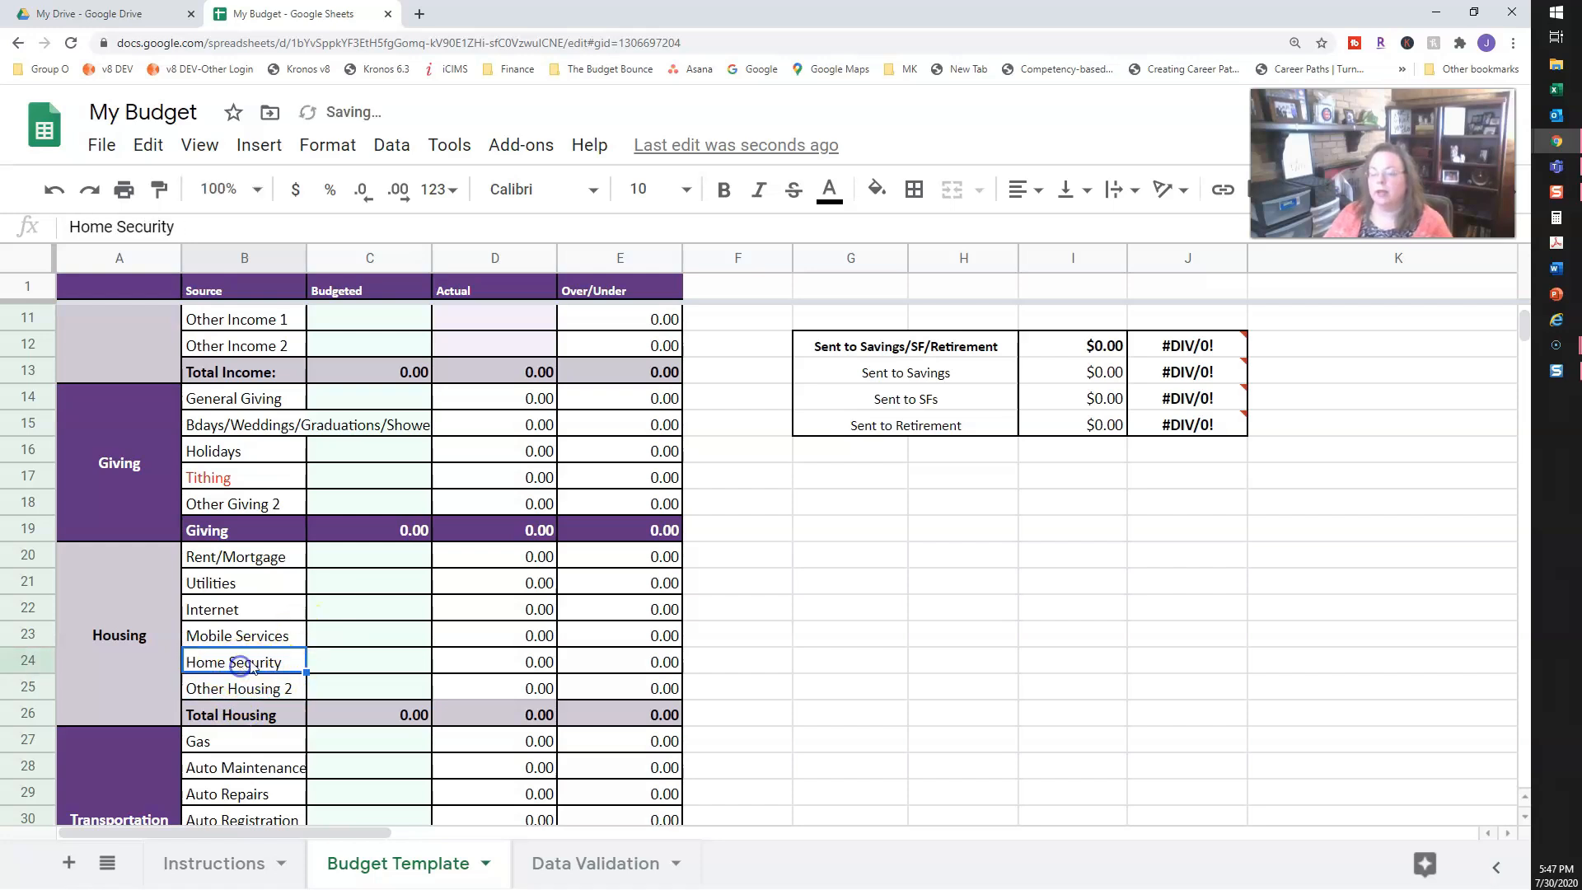
click(829, 194)
click(867, 292)
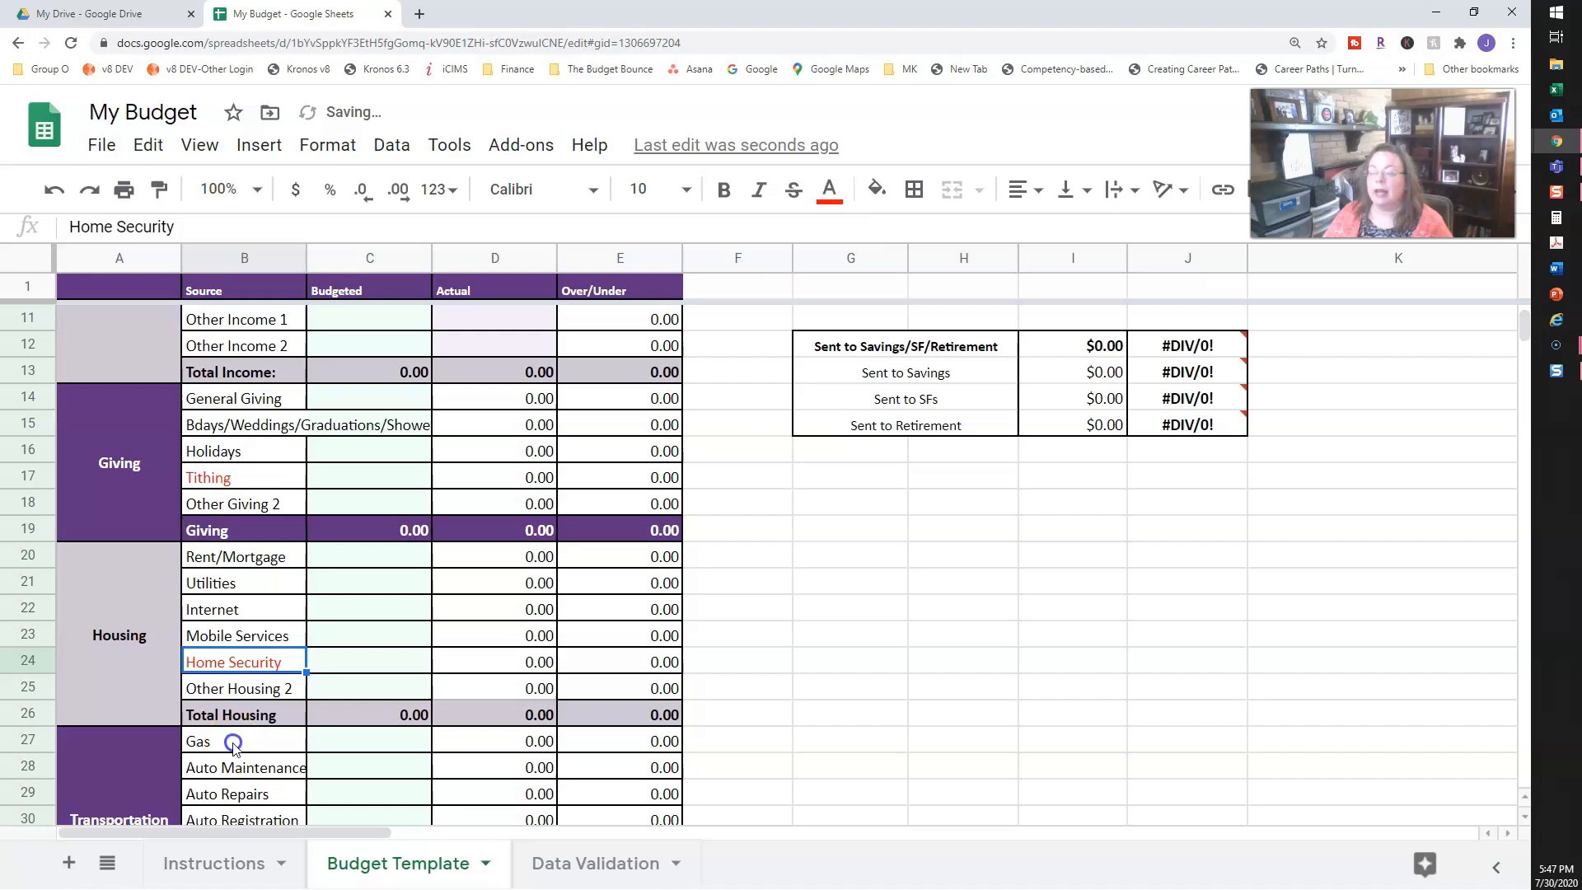
Step: In the Debt section, rename Debt 1 to Student Loans and Debt 2 to Car Loan
click(235, 746)
scroll(236, 749, down, 4)
scroll(236, 752, down, 14)
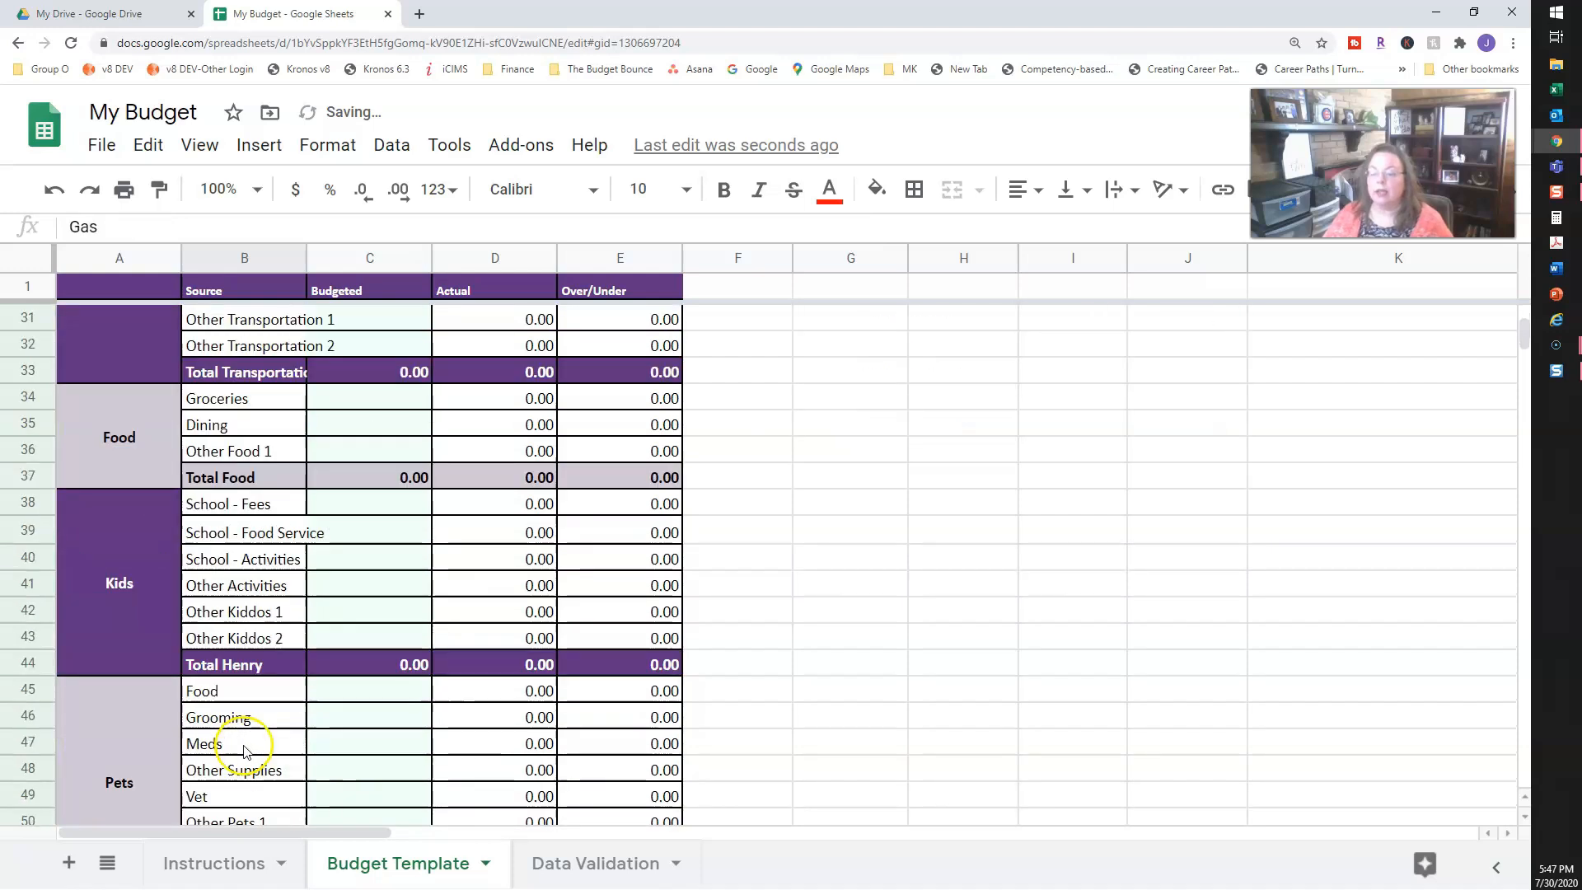
scroll(274, 752, down, 14)
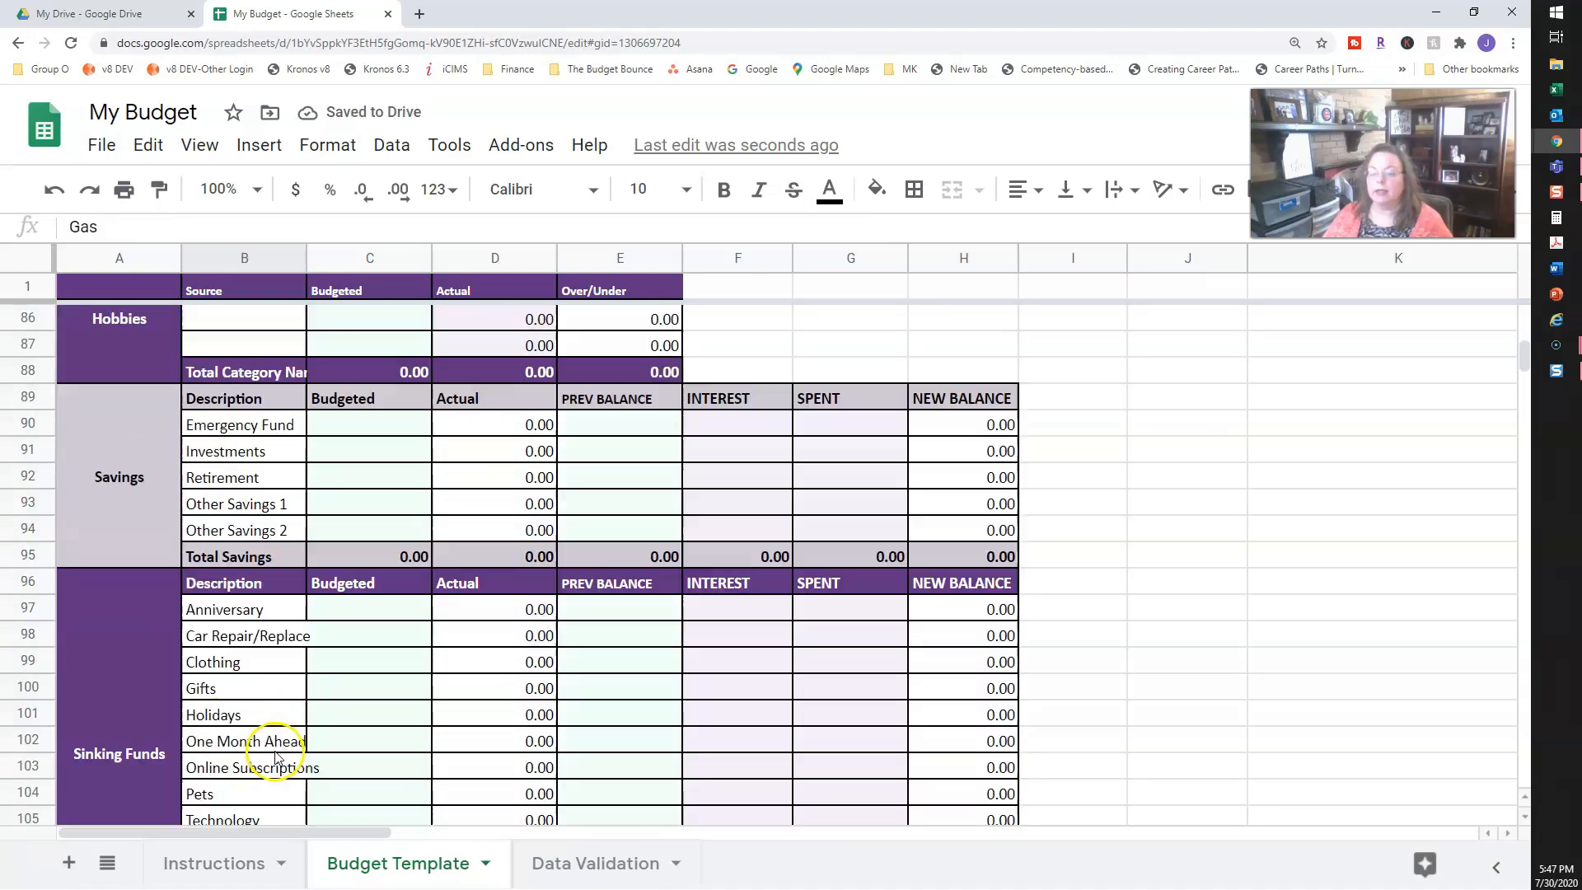
click(247, 398)
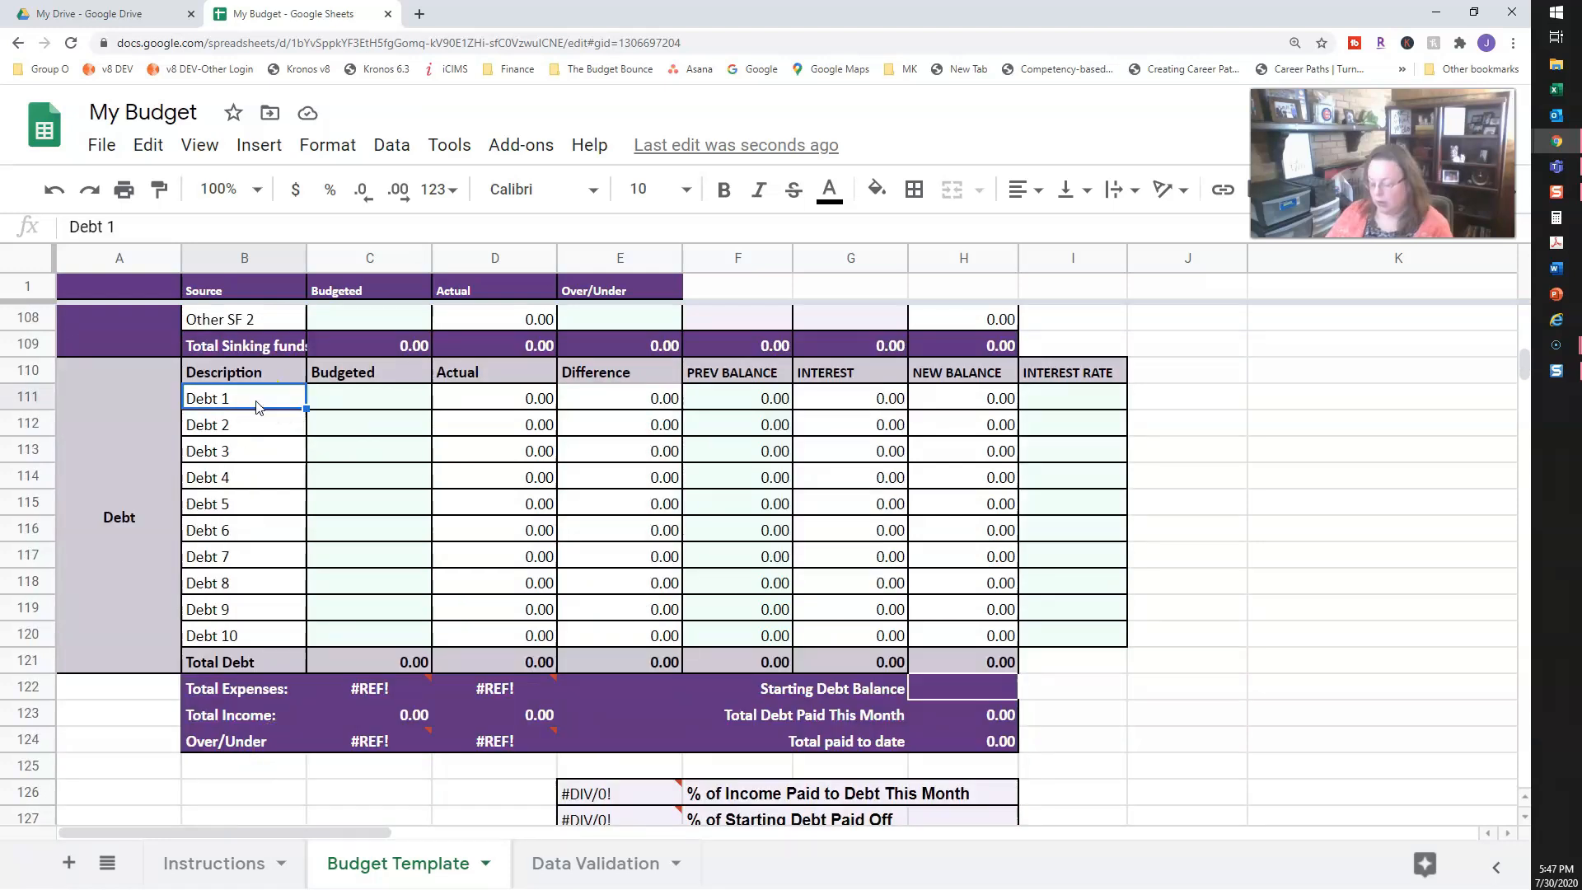
text(Student )
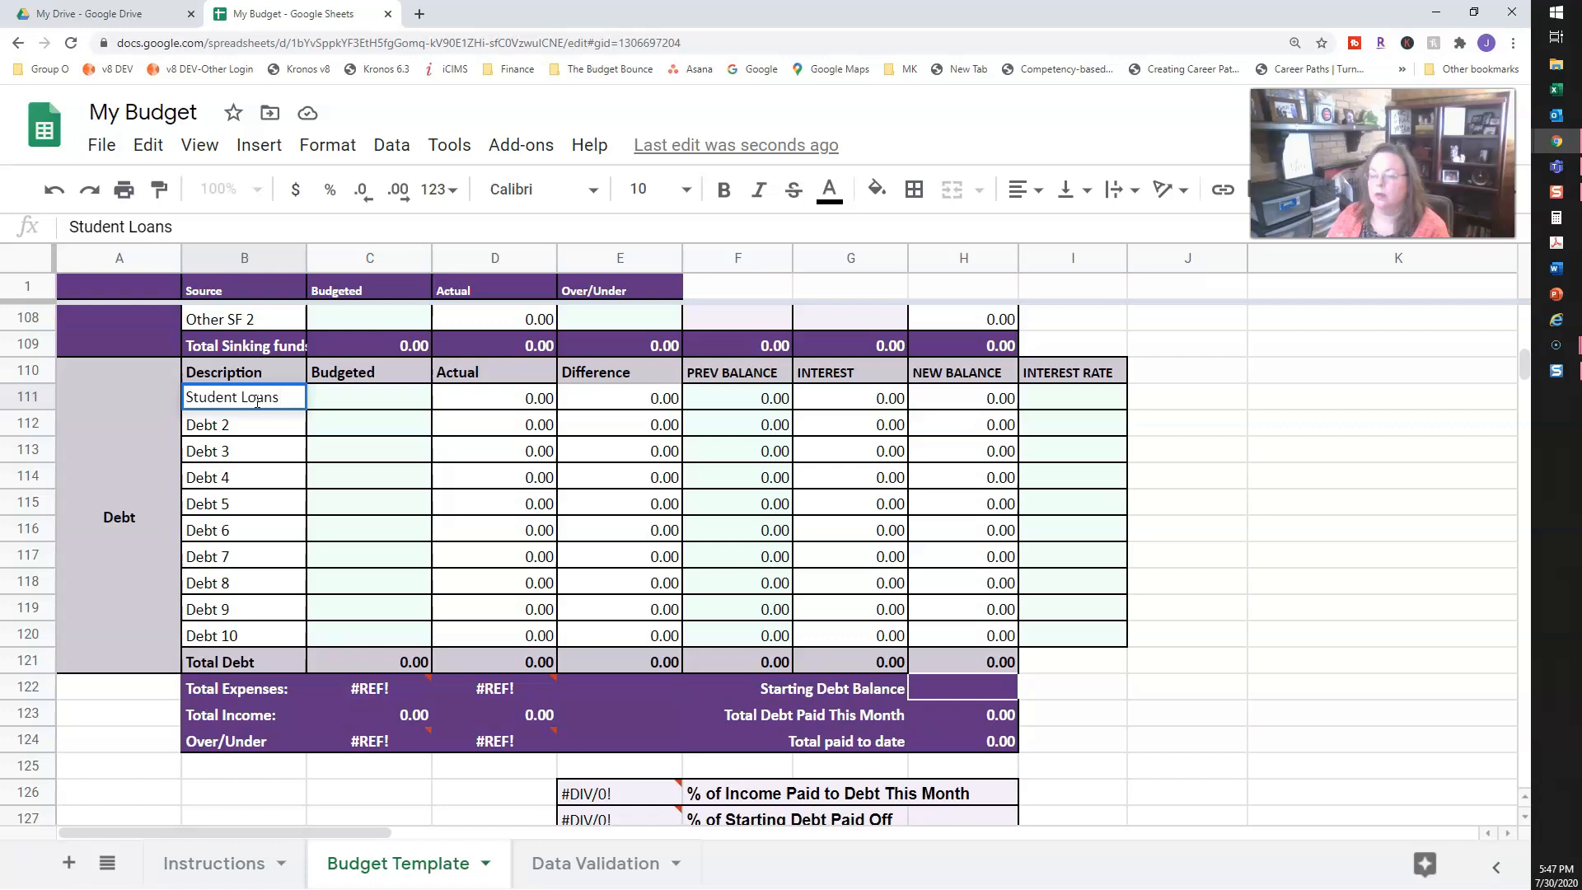
text(Loans)
key(Return)
text(Car Loan)
key(Return)
Step: Rename Debt 3 to Medical Bills and Debt 4 to Credit Card 1
text(Medical Bill)
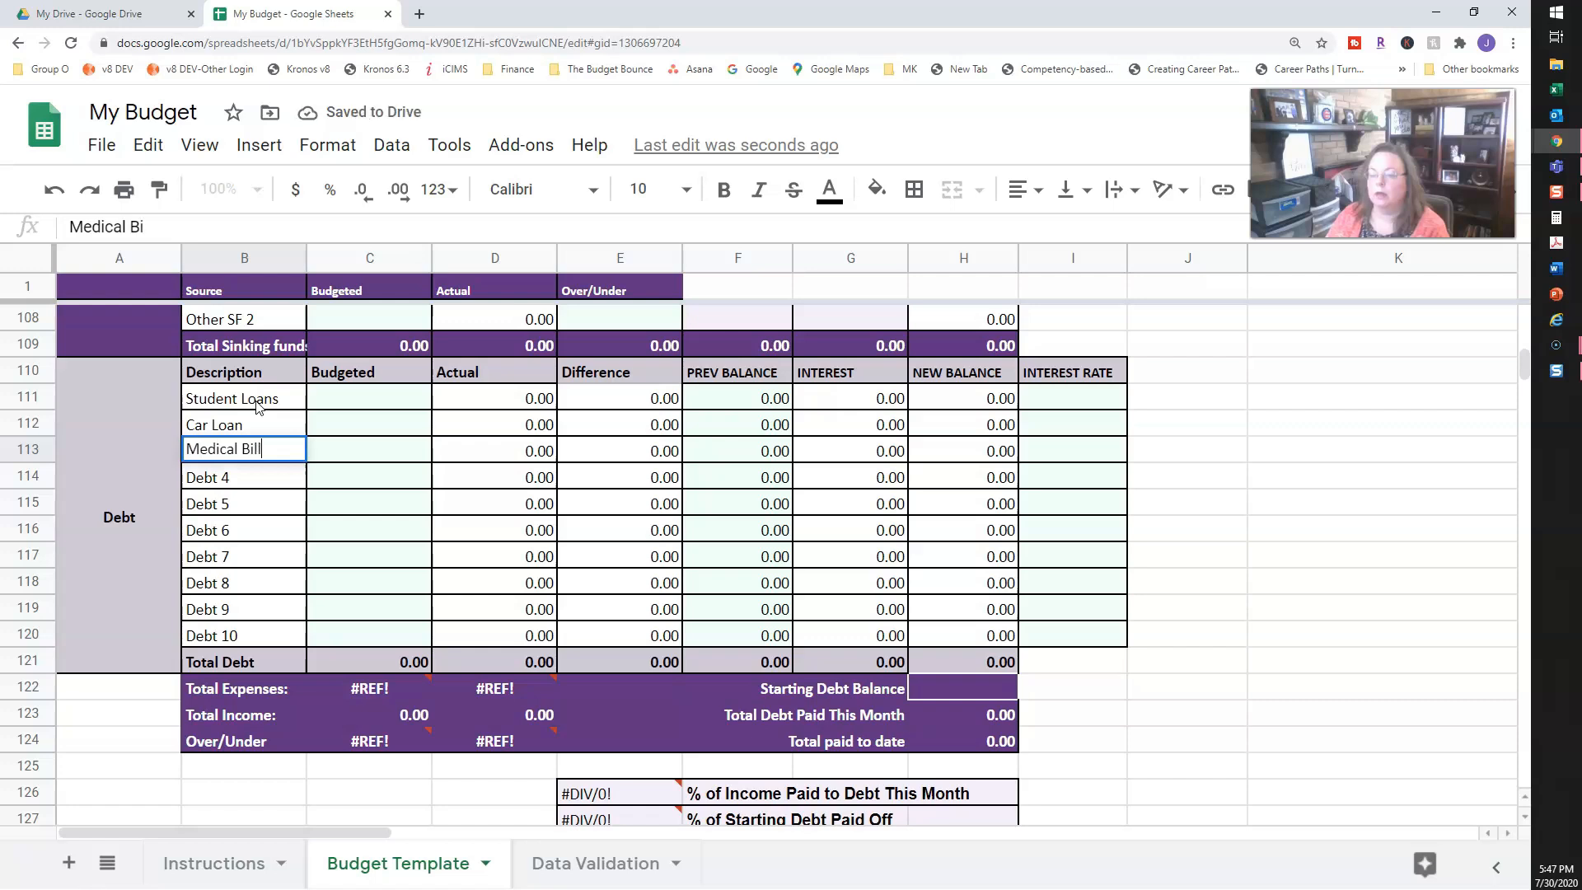
text(s)
key(Return)
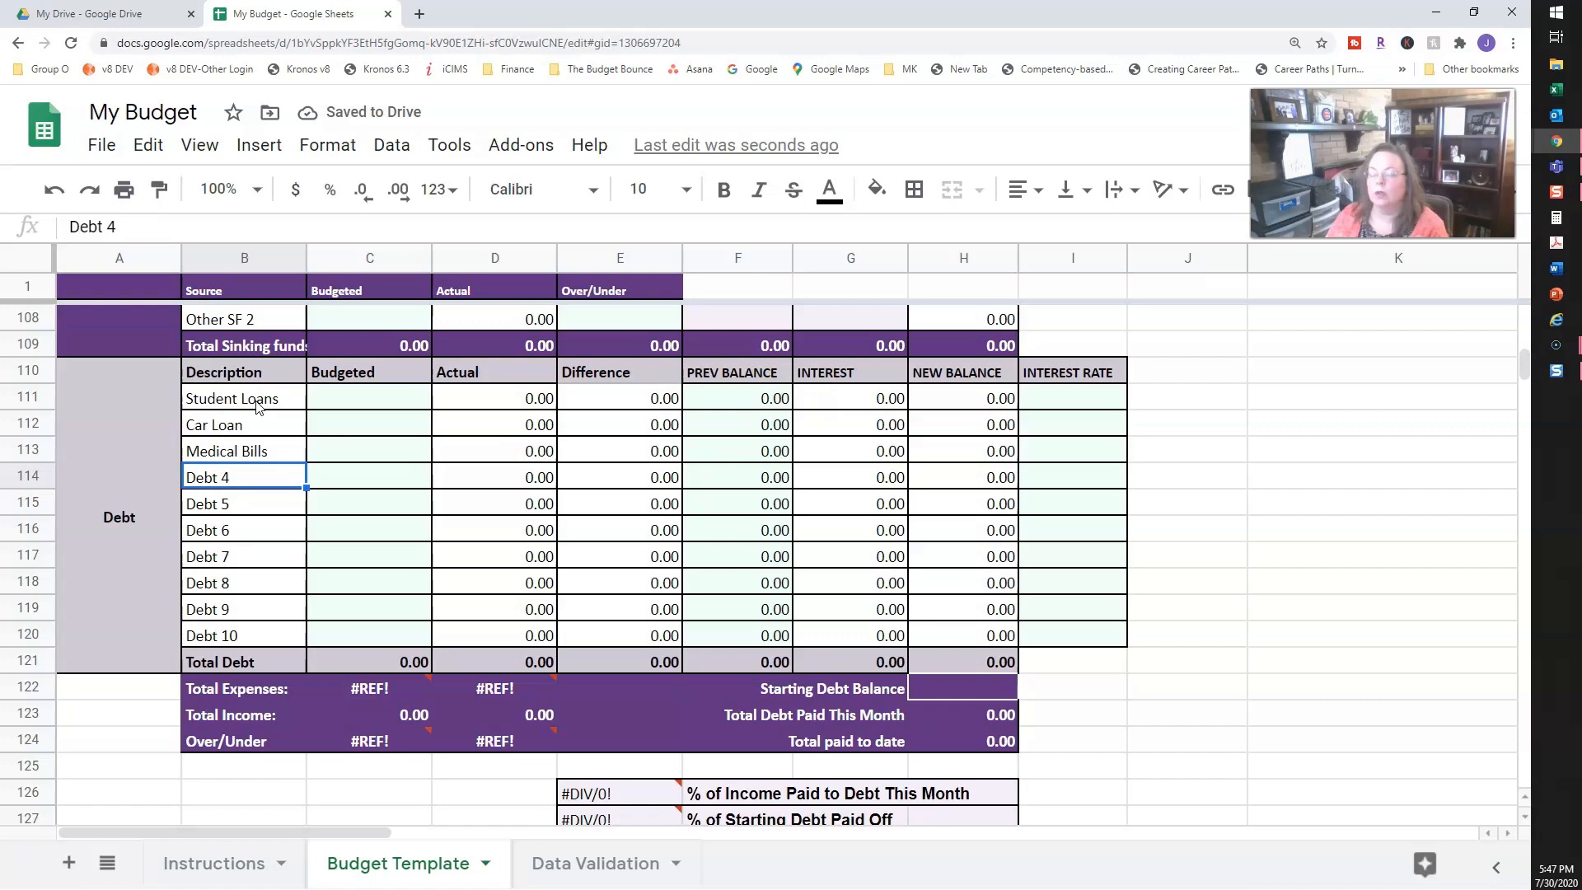
text(Credit Card 1)
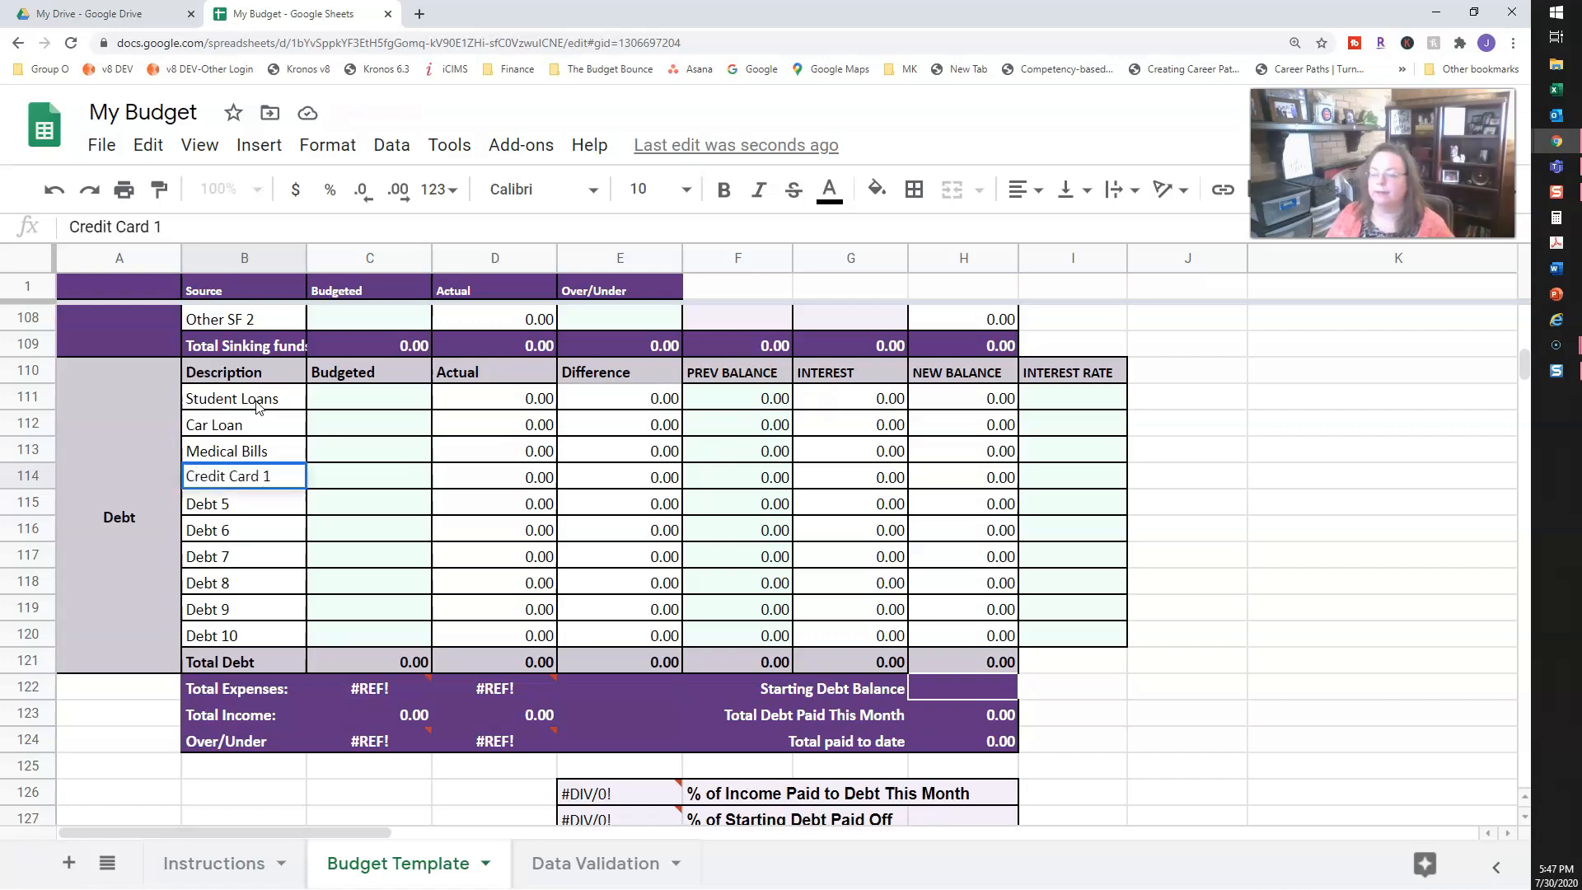
key(Return)
Step: Set the text color of the four debt names, Student Loans through Credit Card 1, to red
click(247, 398)
shift+click(241, 477)
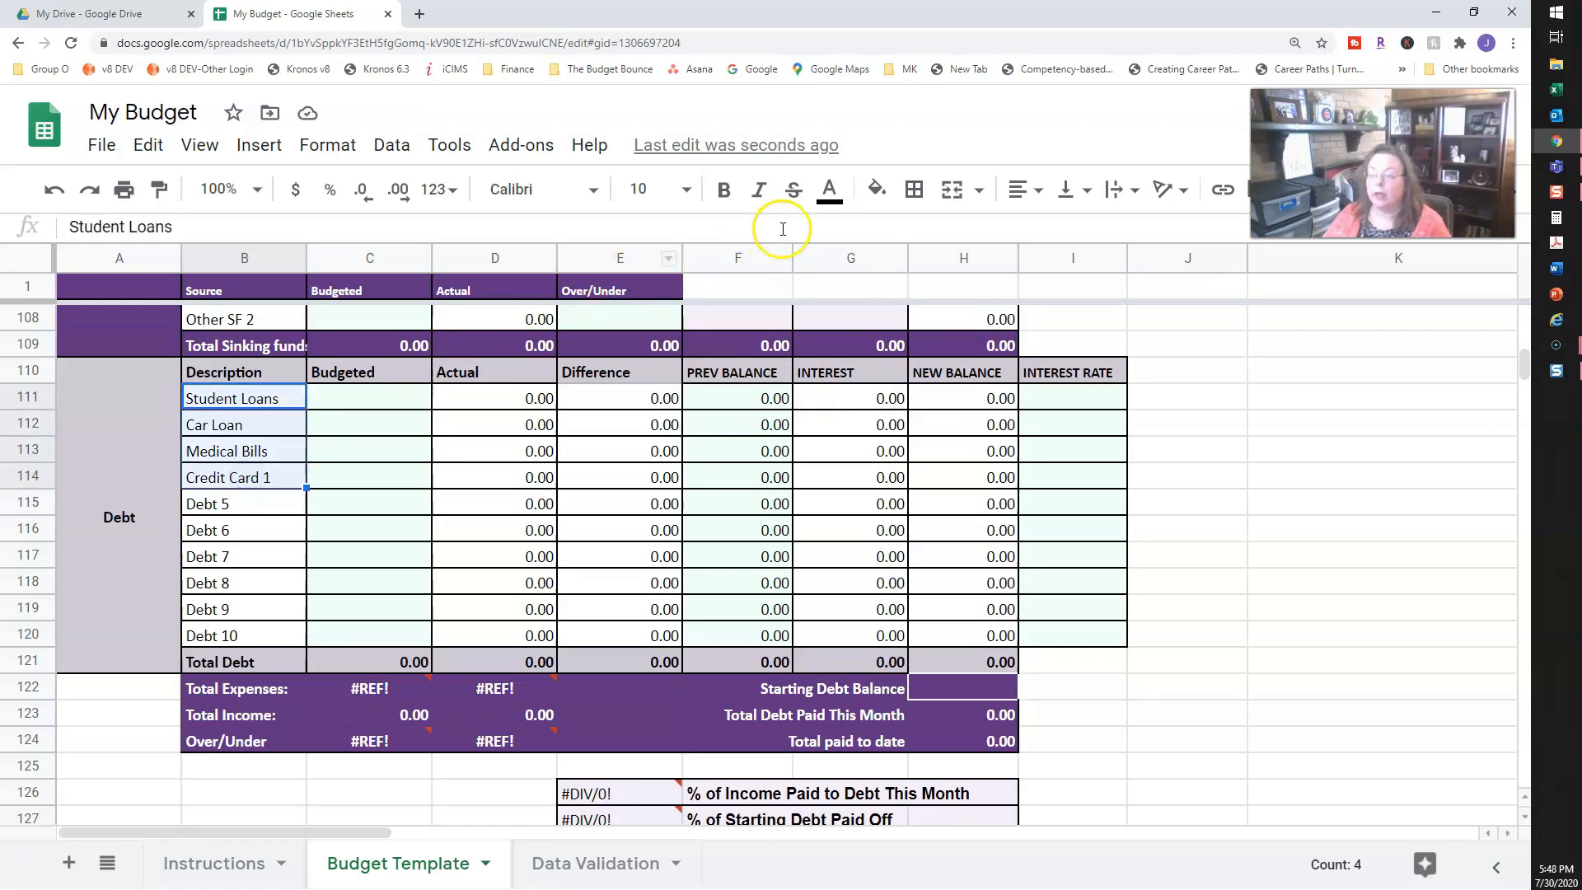
click(829, 191)
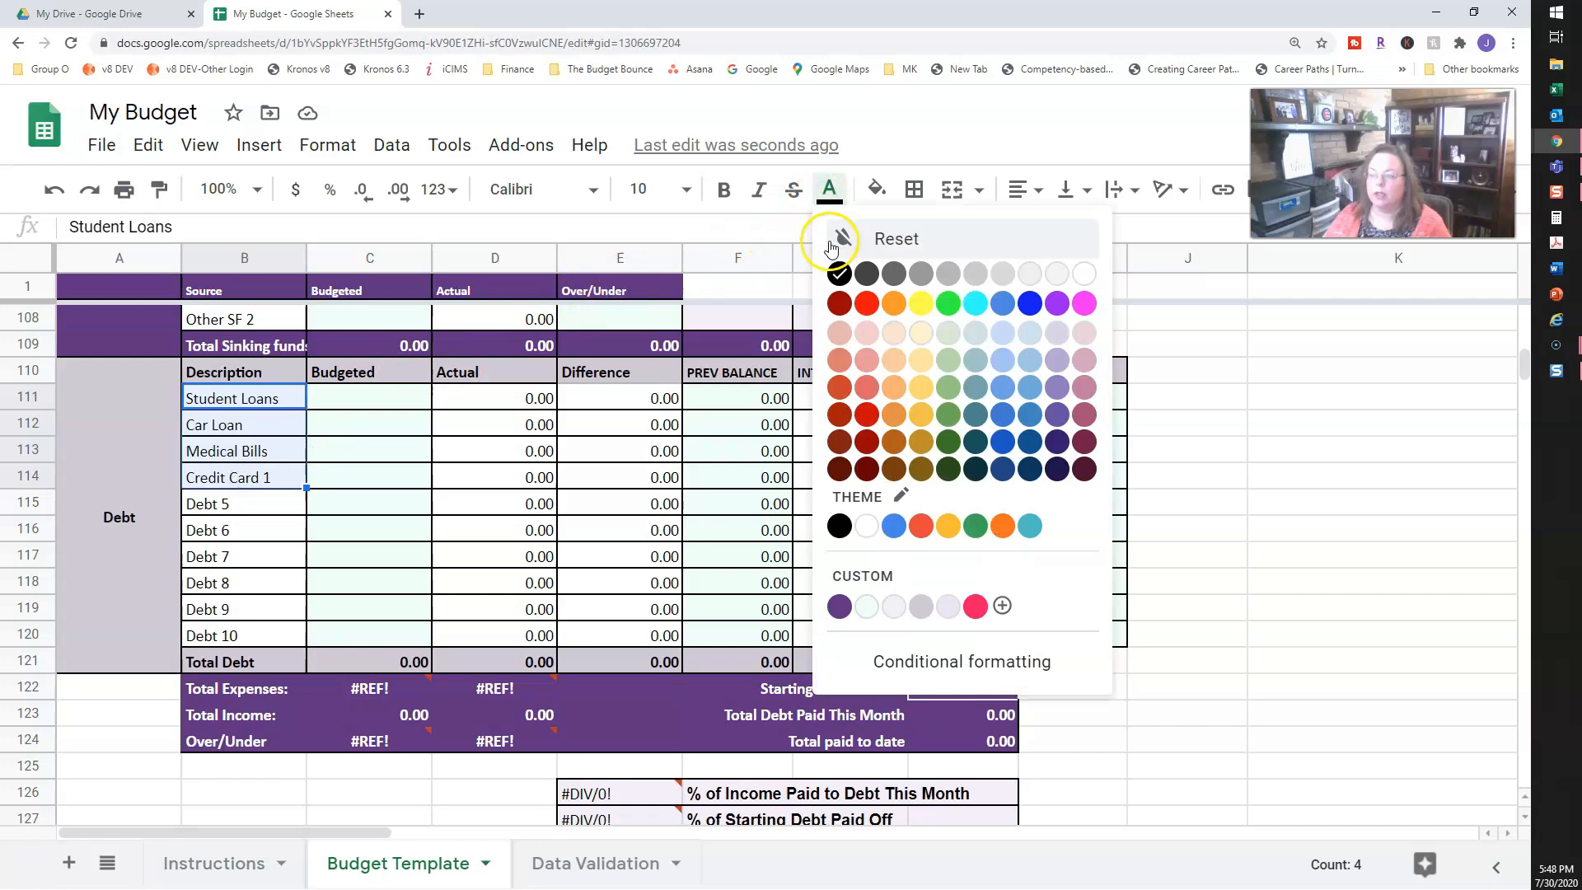
click(866, 300)
click(247, 506)
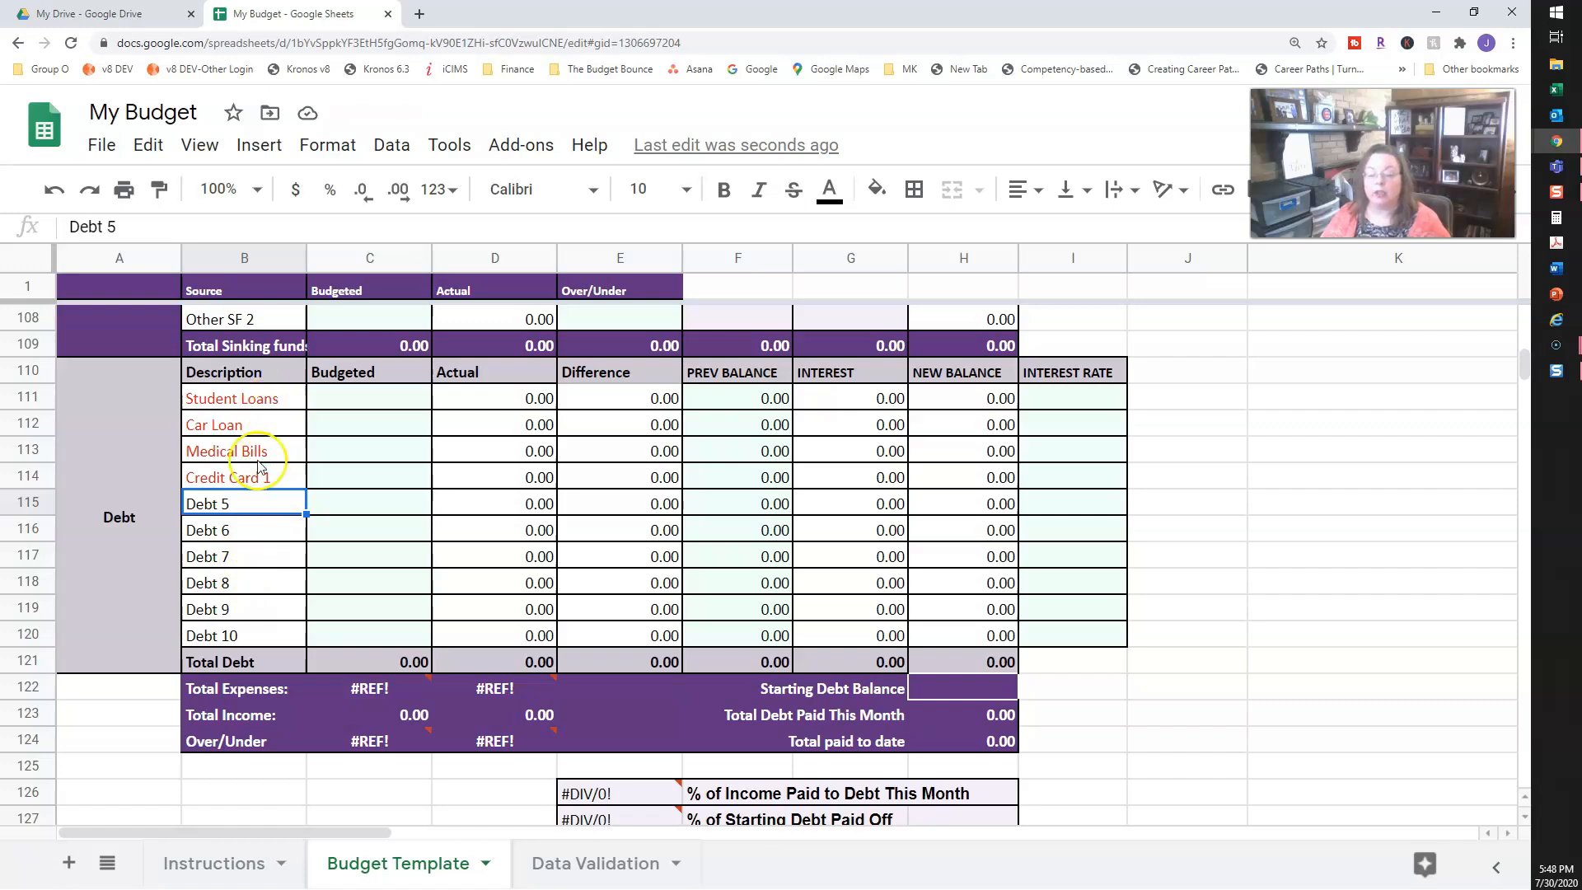
Step: Clear the Other Savings 1 and Other Savings 2 names from the Savings section's Description column
scroll(258, 466, up, 3)
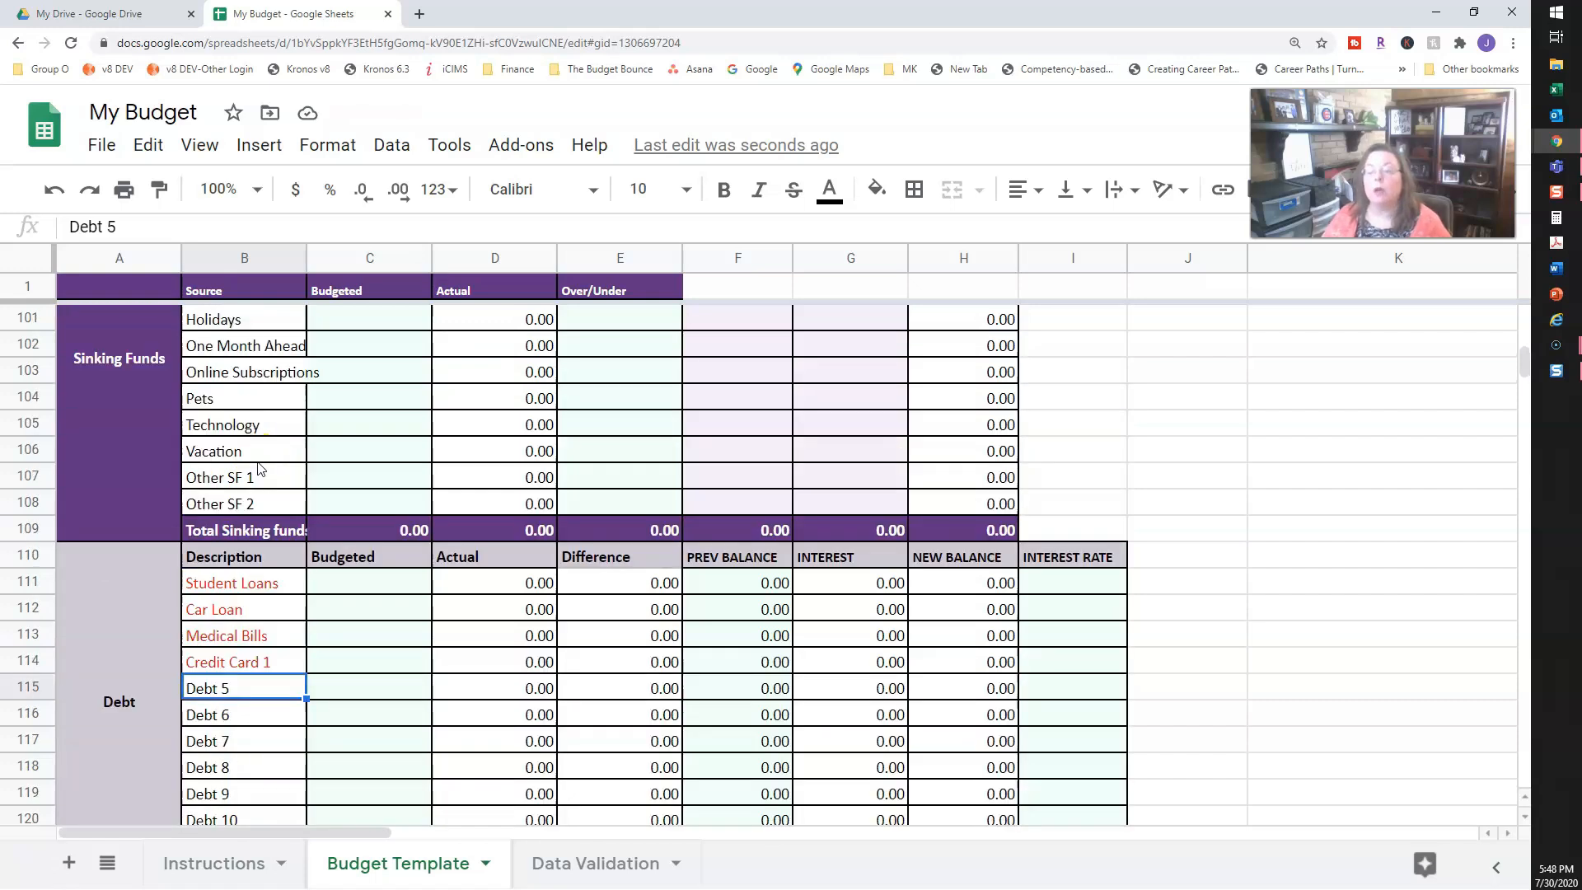
scroll(258, 467, up, 1)
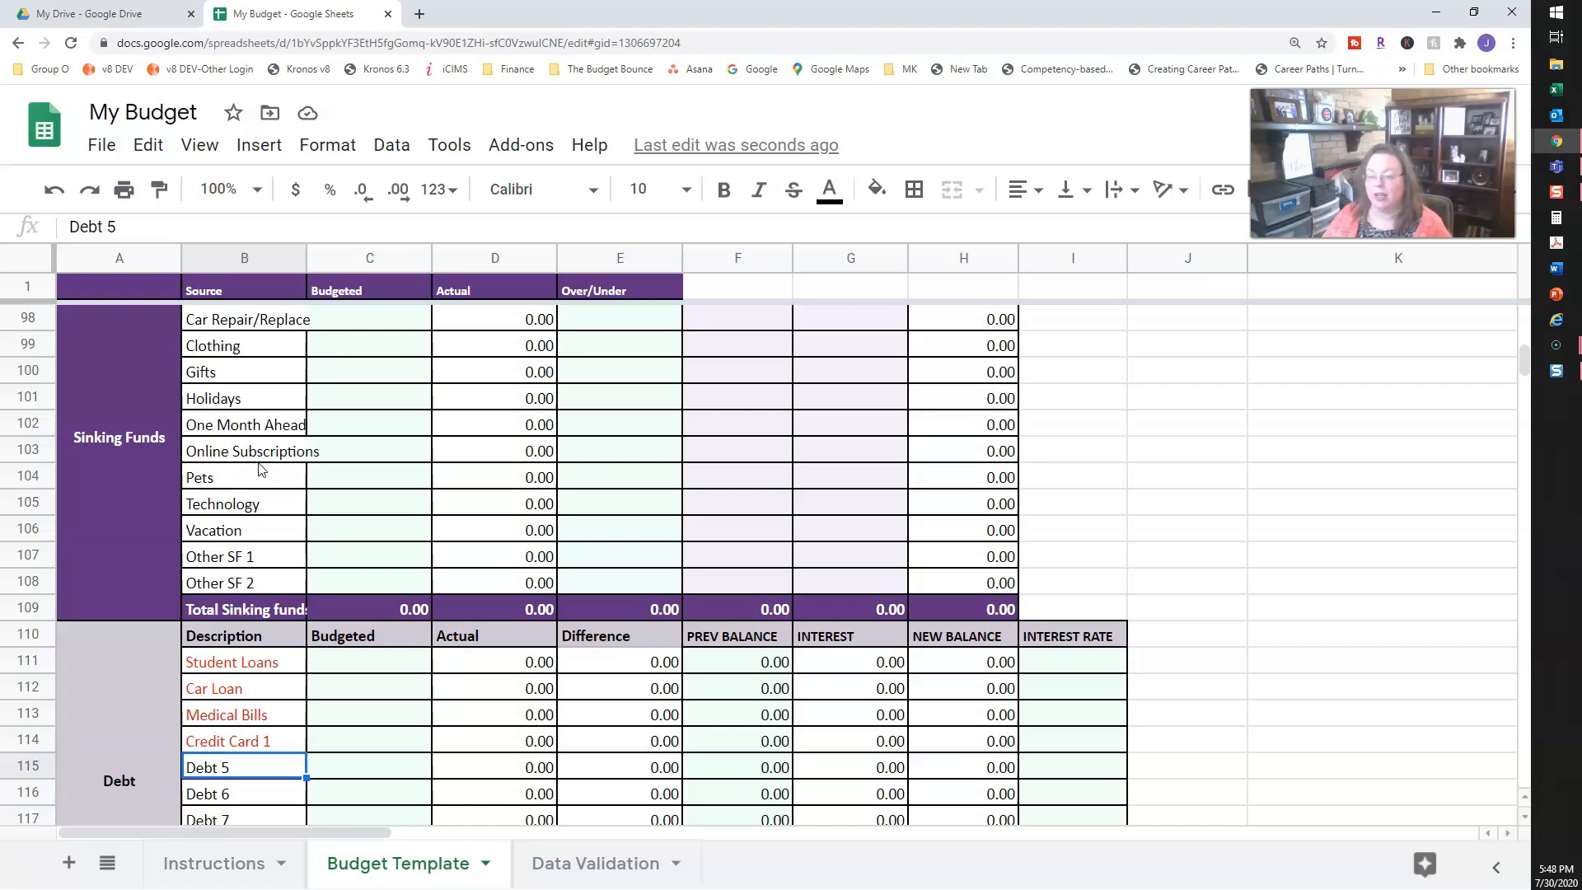
scroll(261, 468, up, 2)
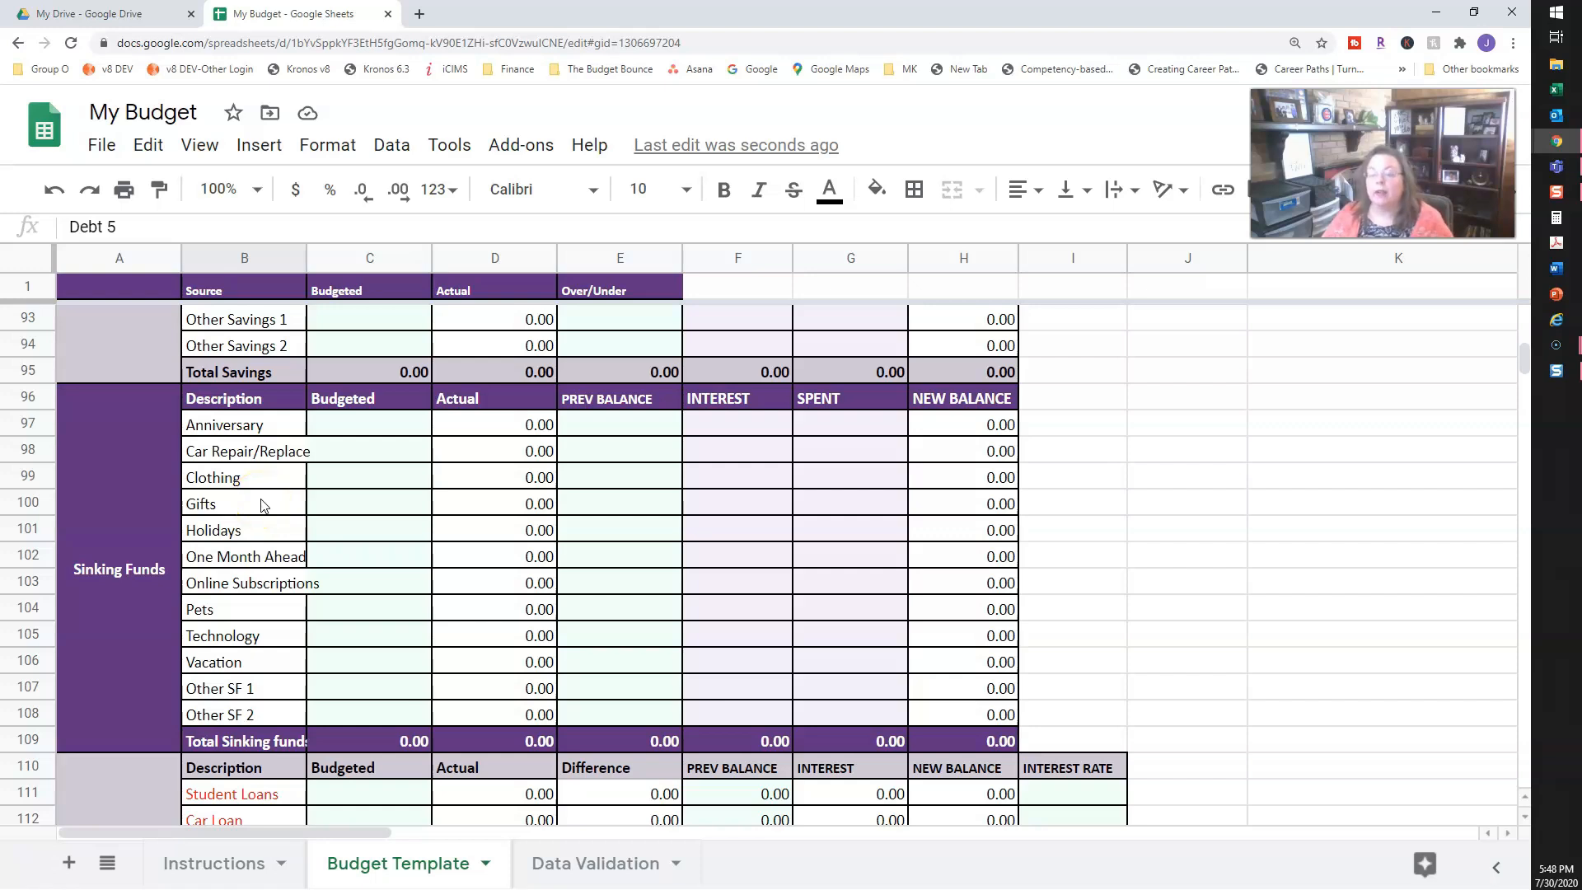
scroll(261, 504, up, 1)
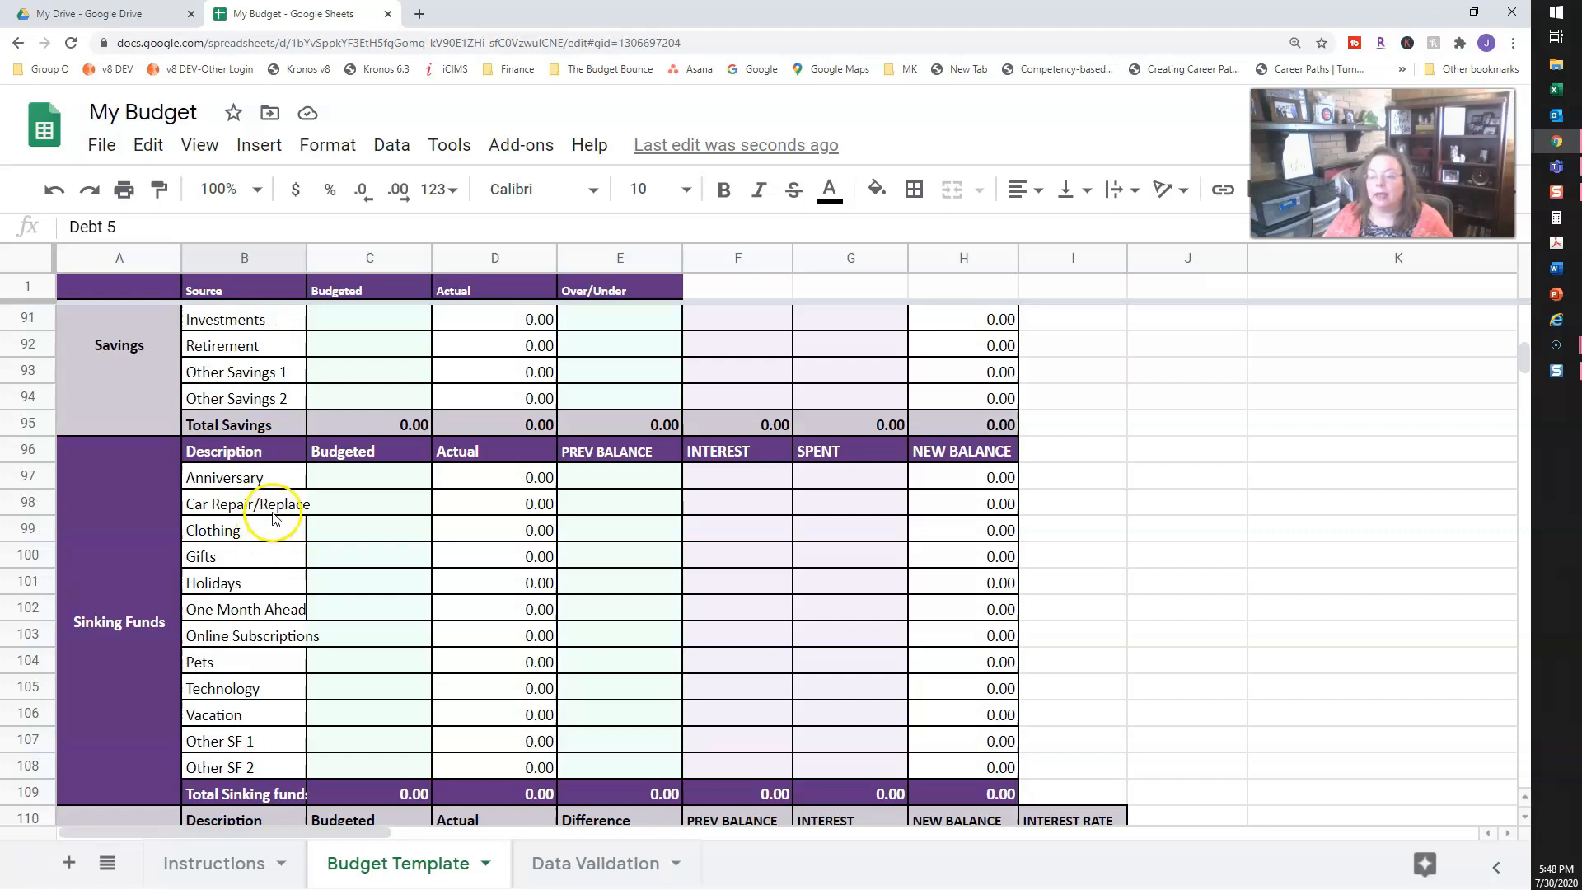
scroll(274, 510, up, 1)
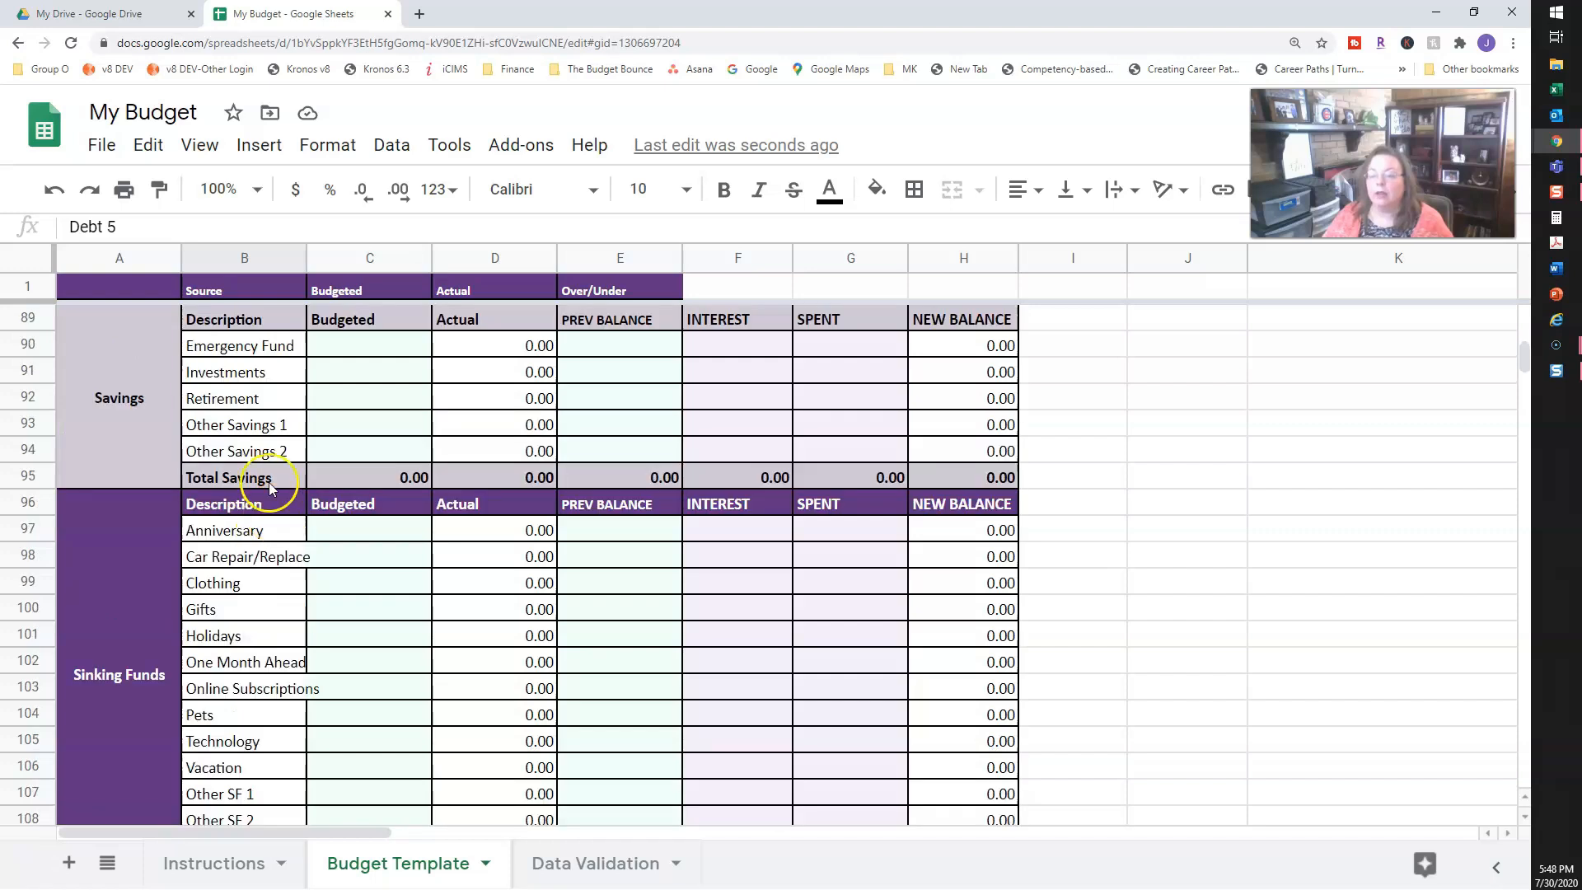
click(265, 435)
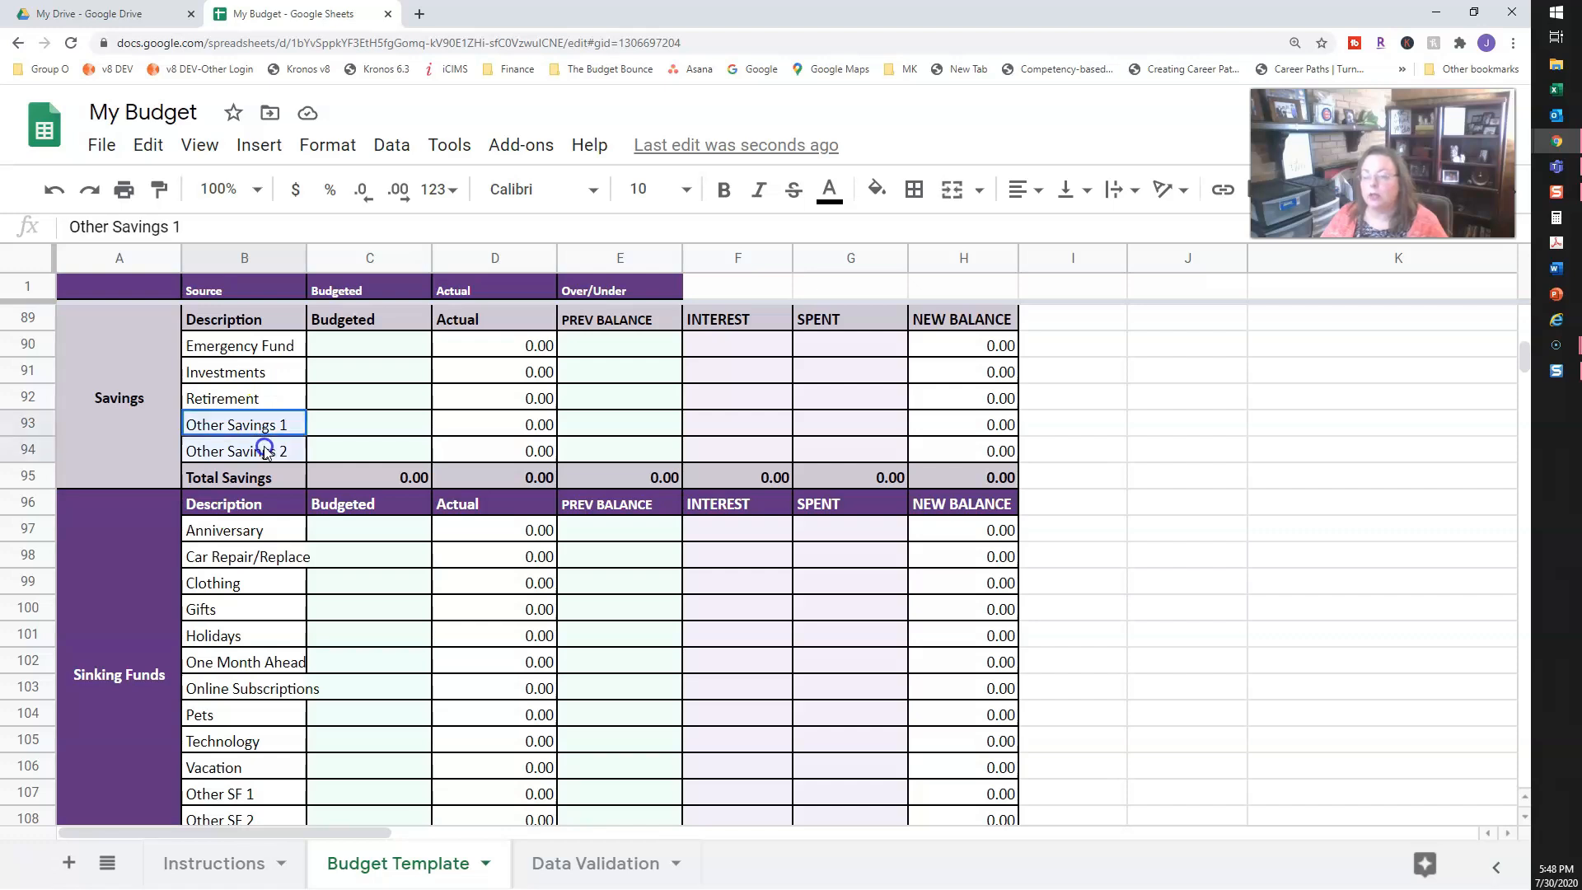
shift+click(265, 451)
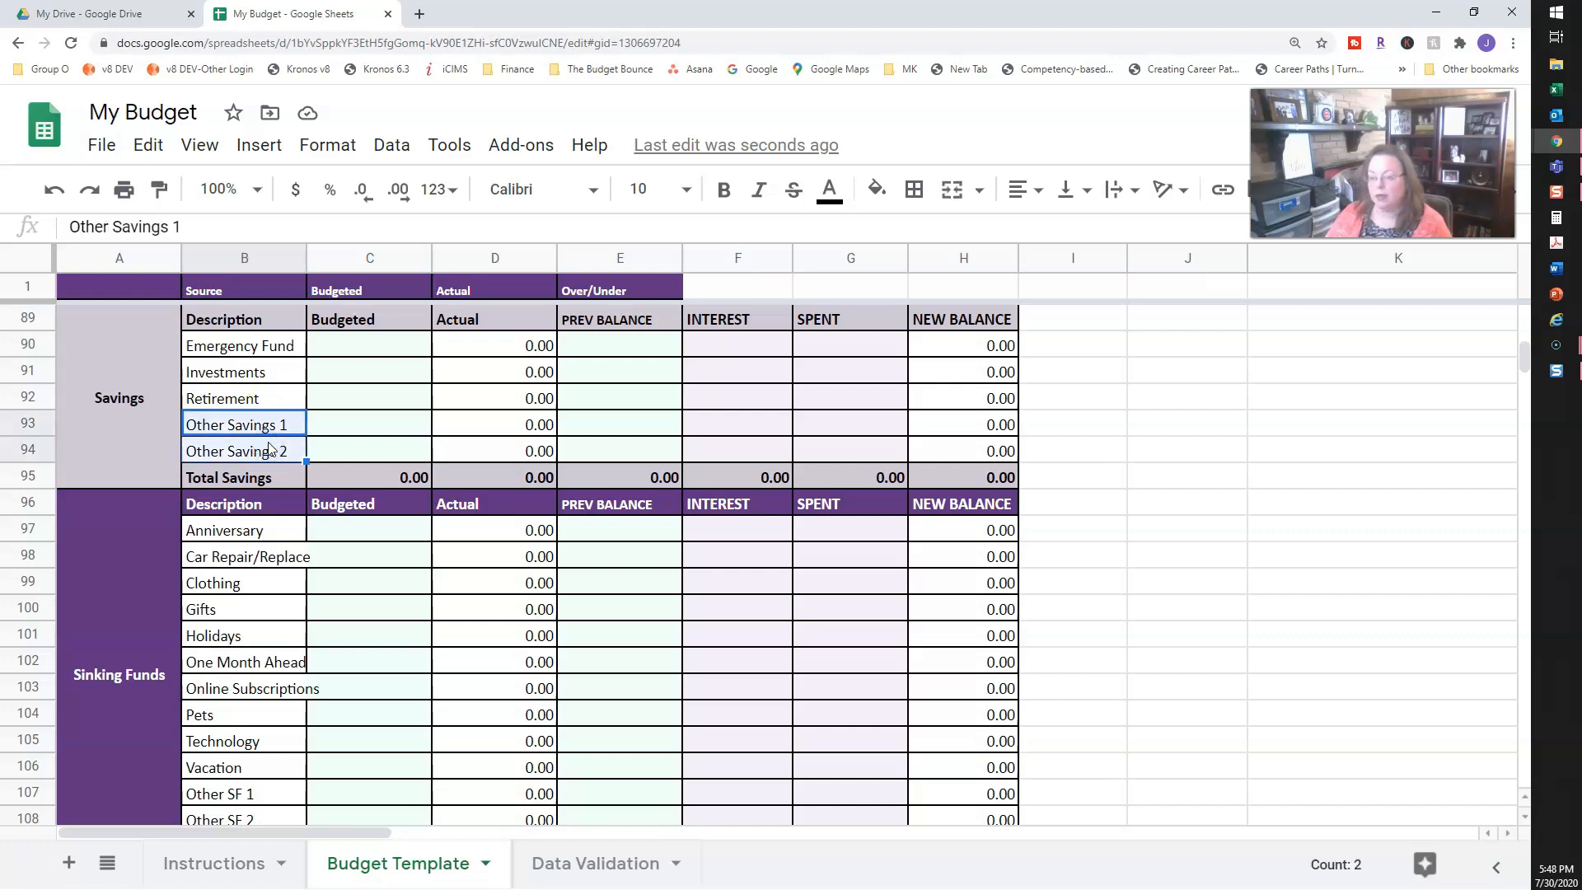
key(Delete)
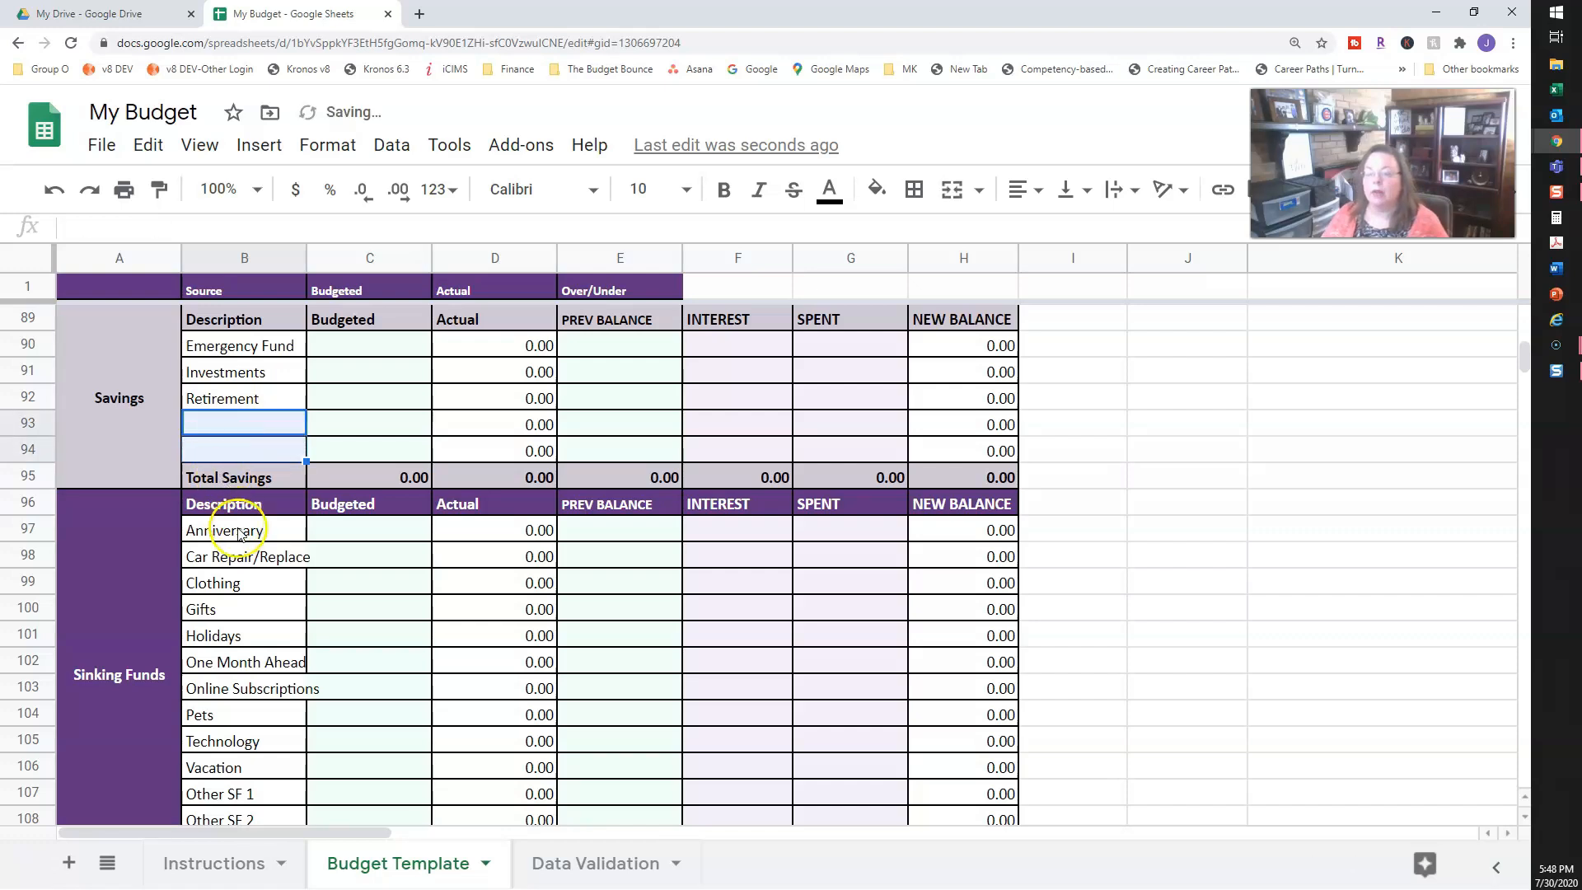
click(239, 527)
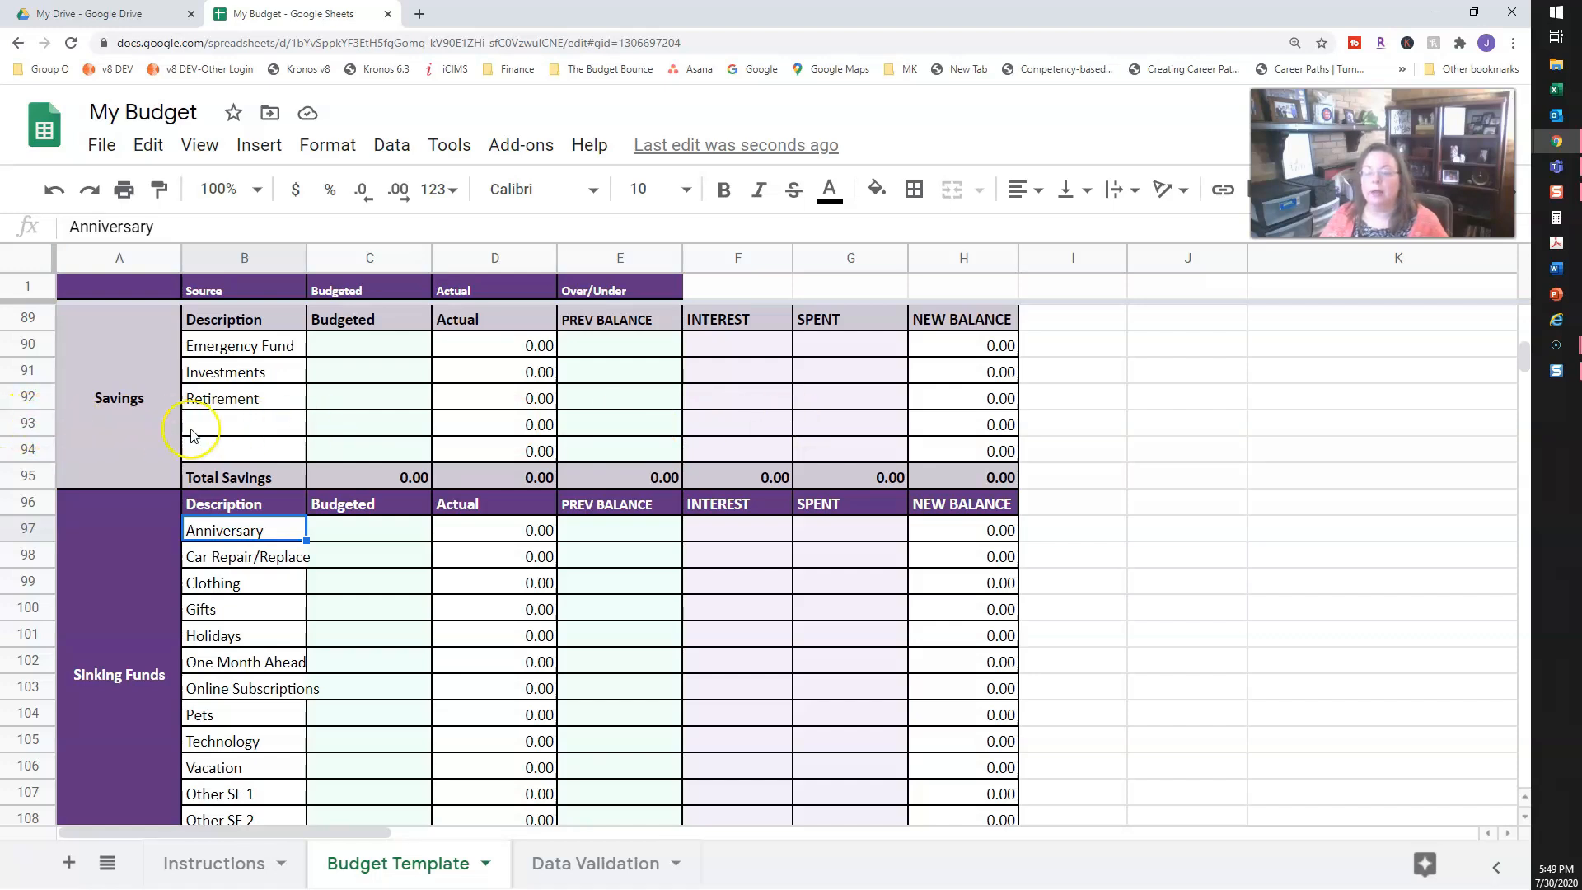
Step: Delete row 93, the first blank line item below Retirement in the Savings section
click(33, 423)
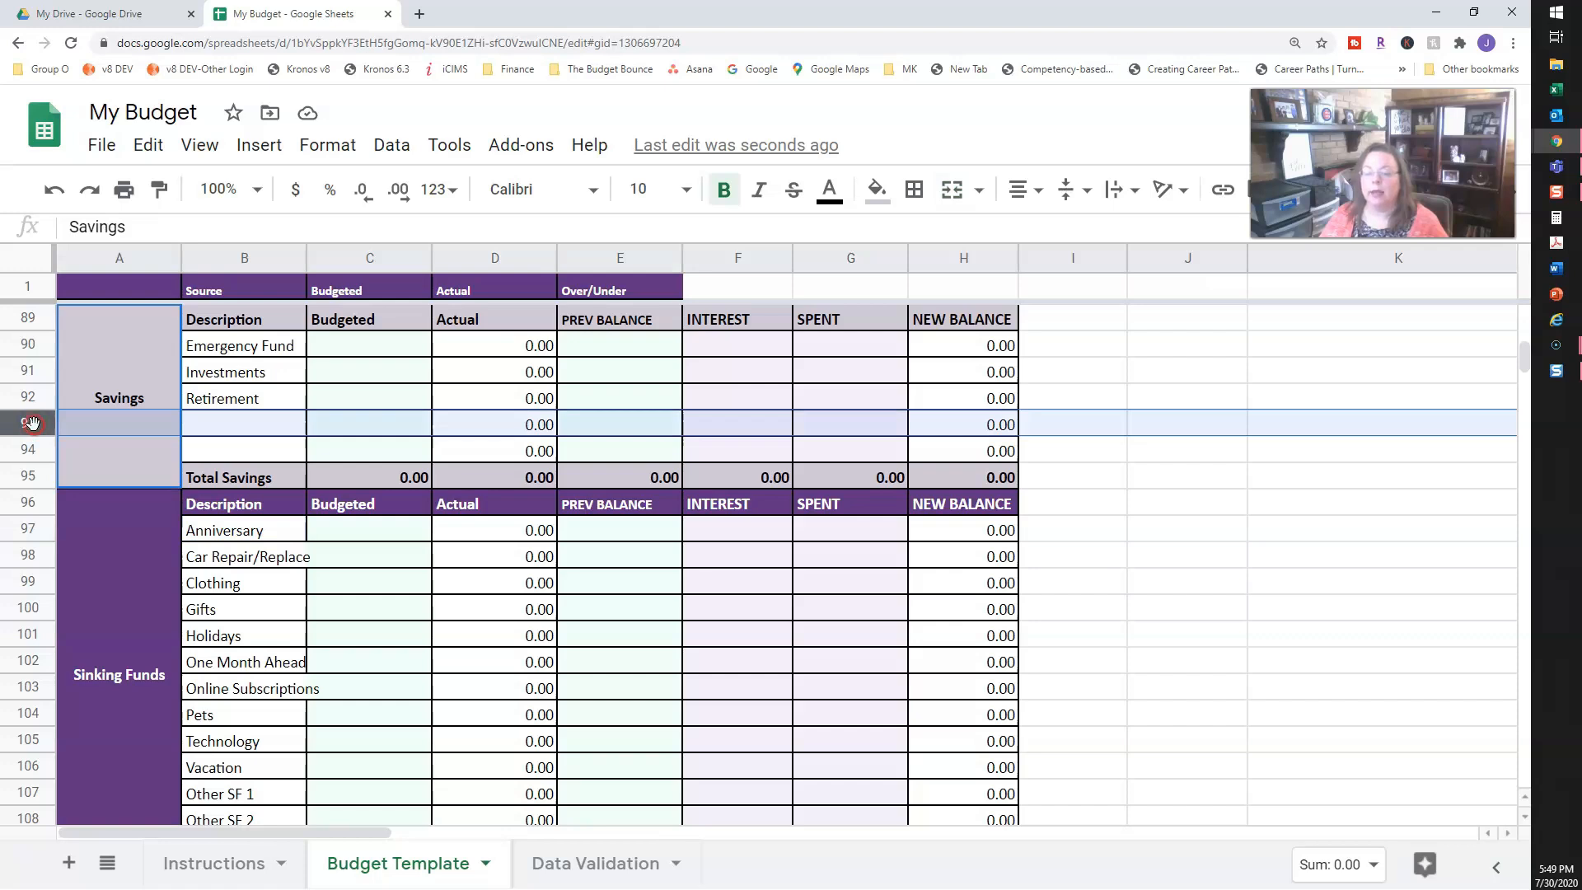
right_click(33, 423)
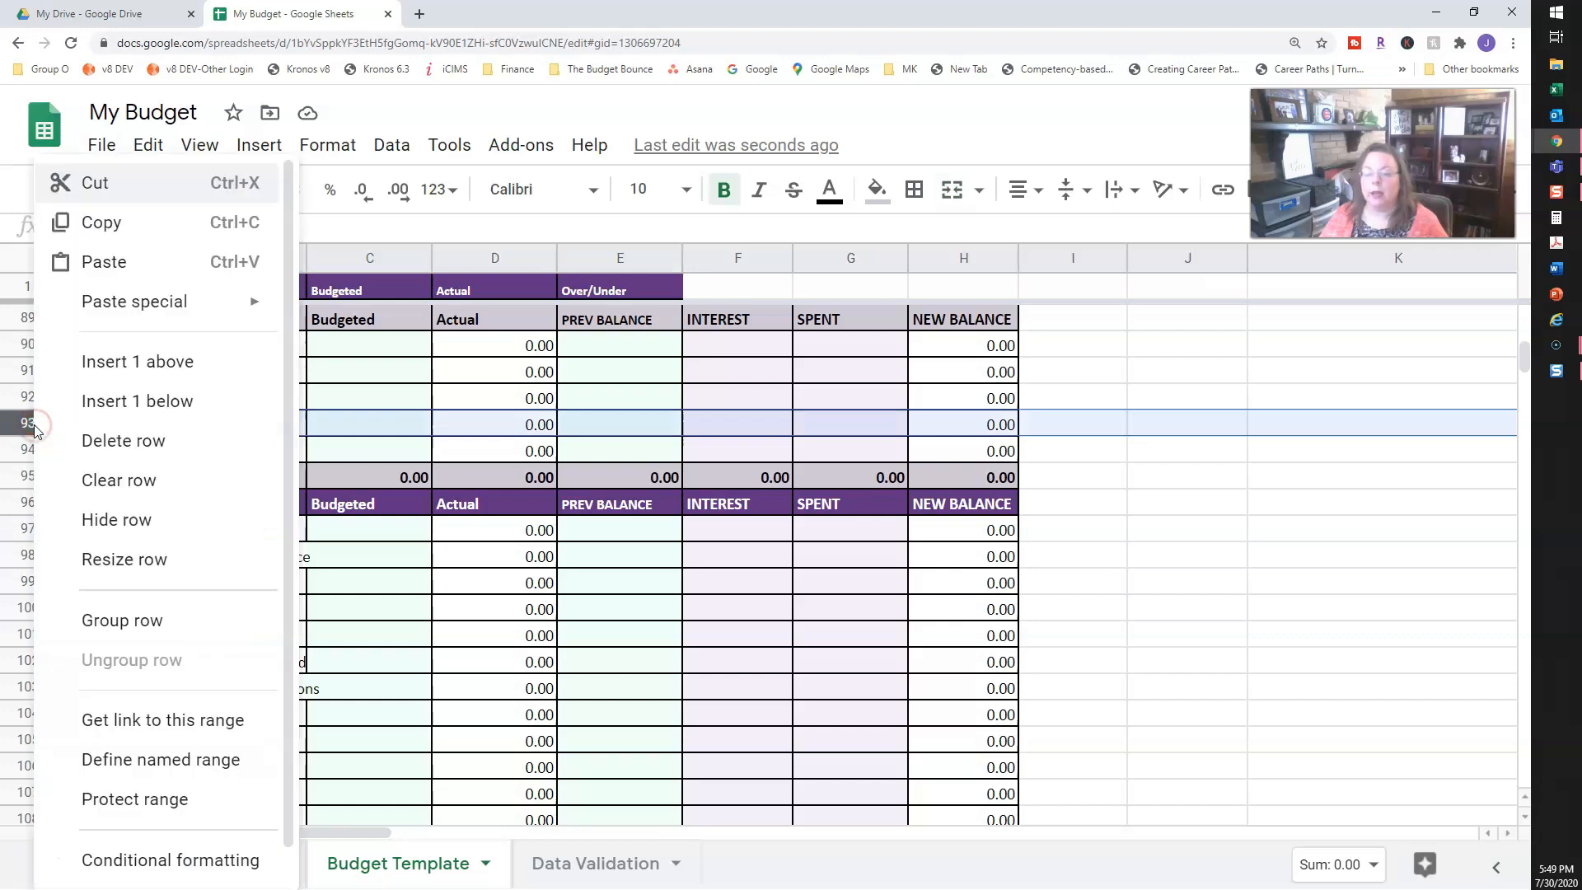
click(115, 442)
click(259, 453)
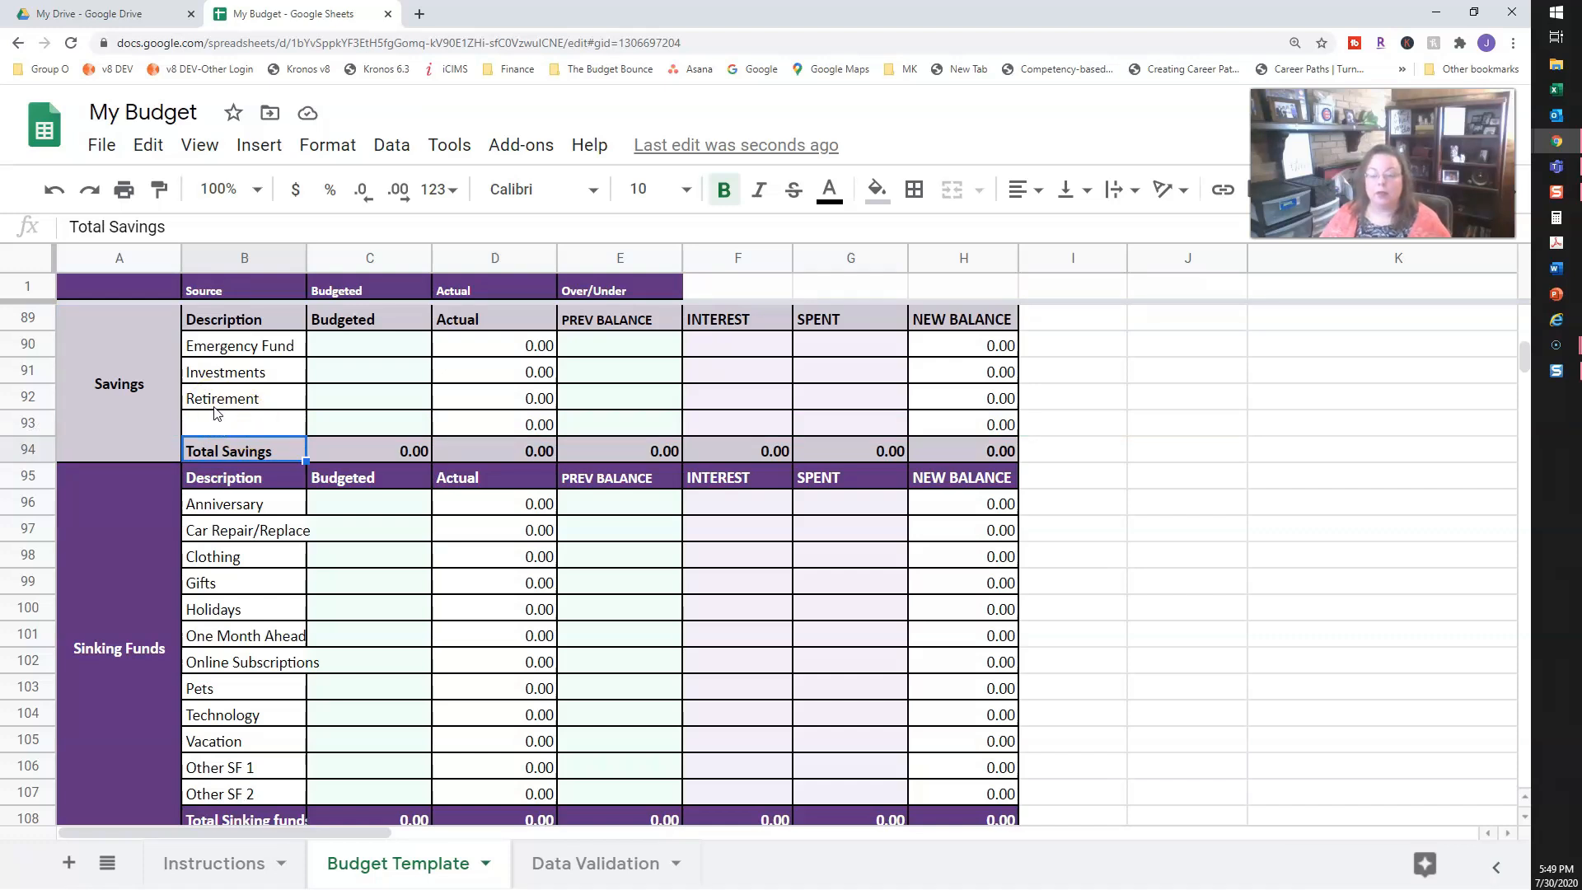
Step: Insert a row above Retirement in the Savings section and enter Label as its description
click(19, 397)
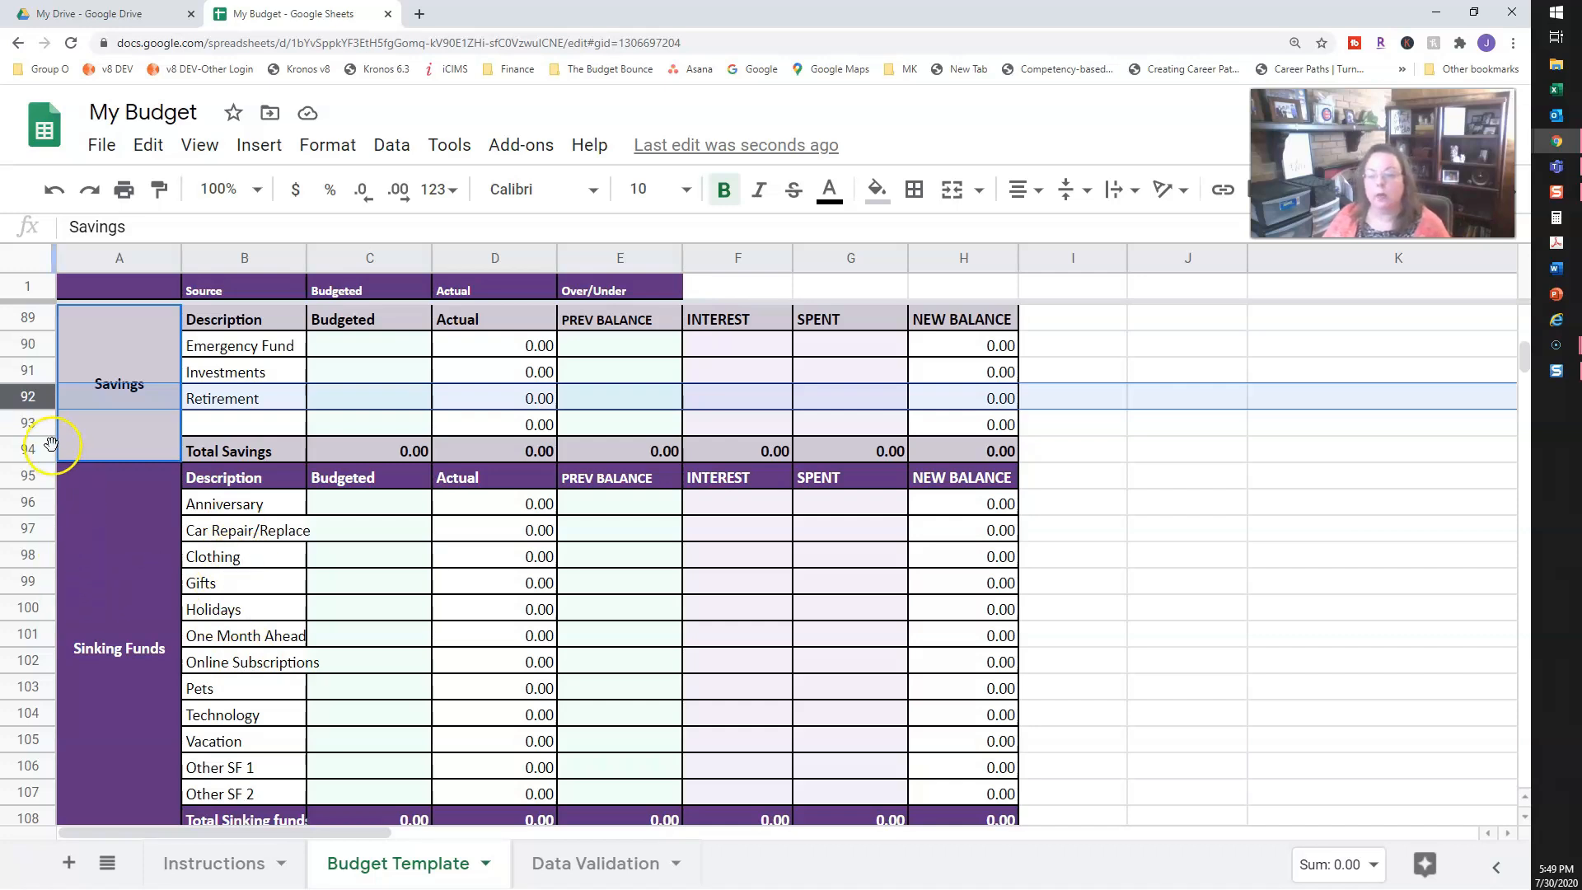
right_click(28, 399)
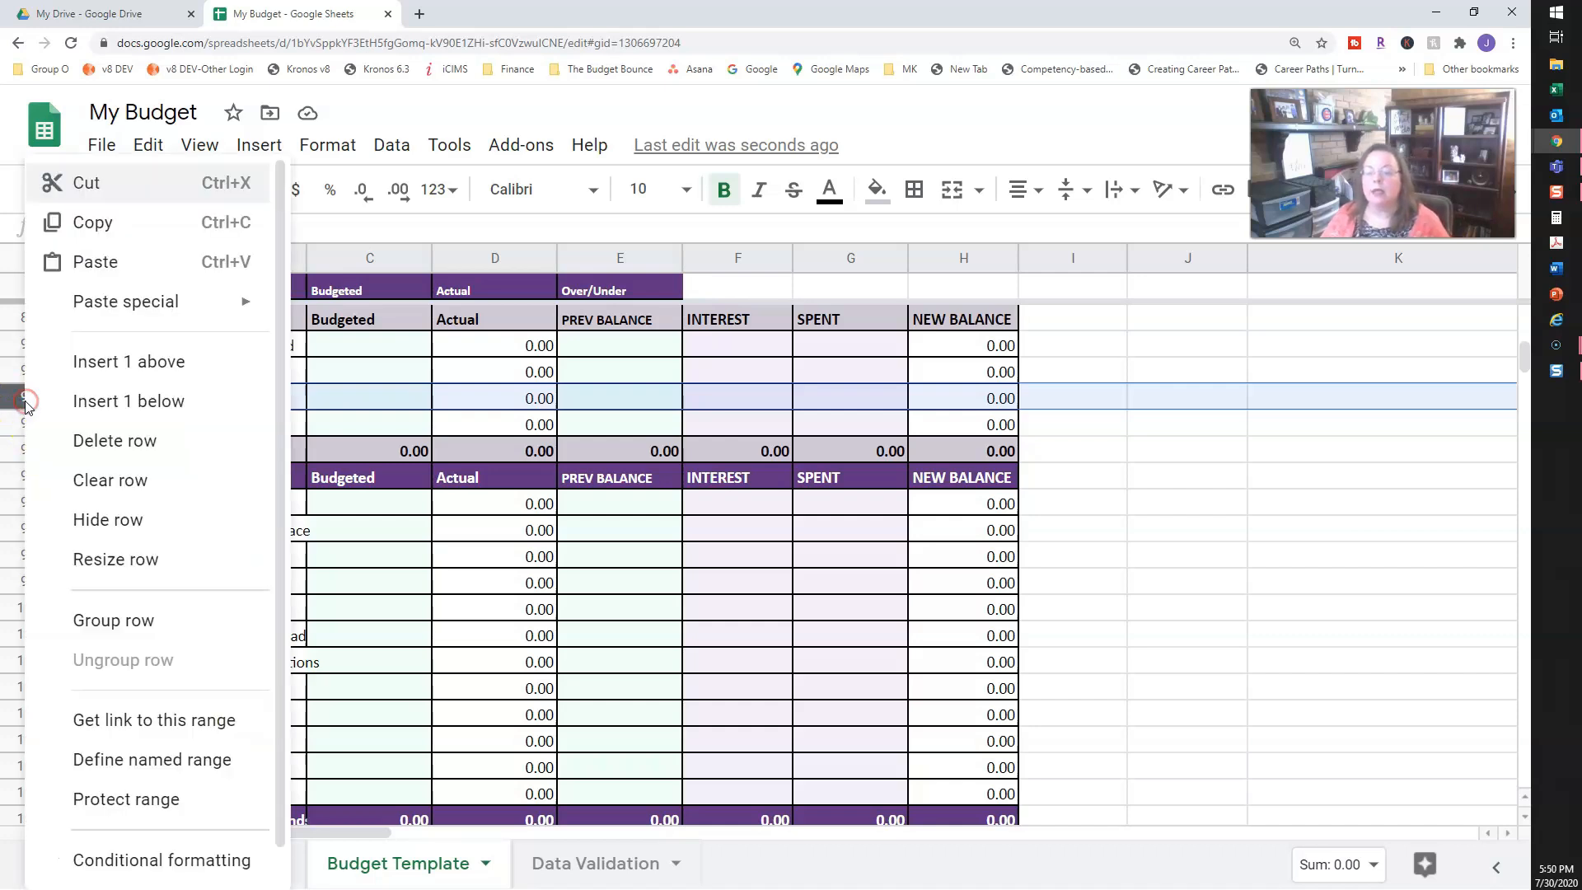
click(173, 365)
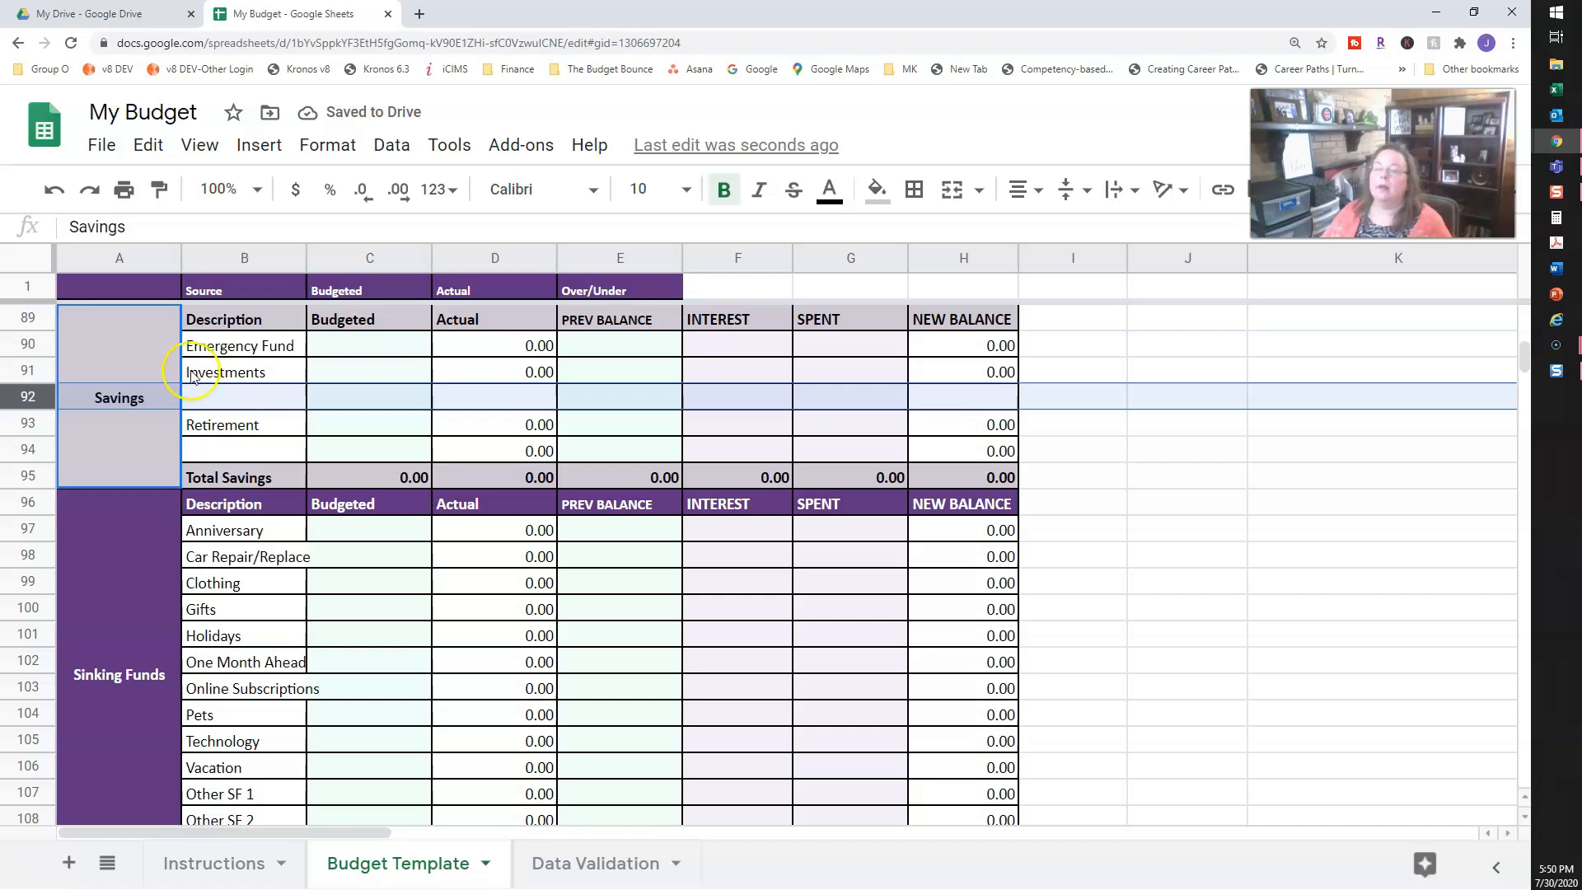
click(235, 397)
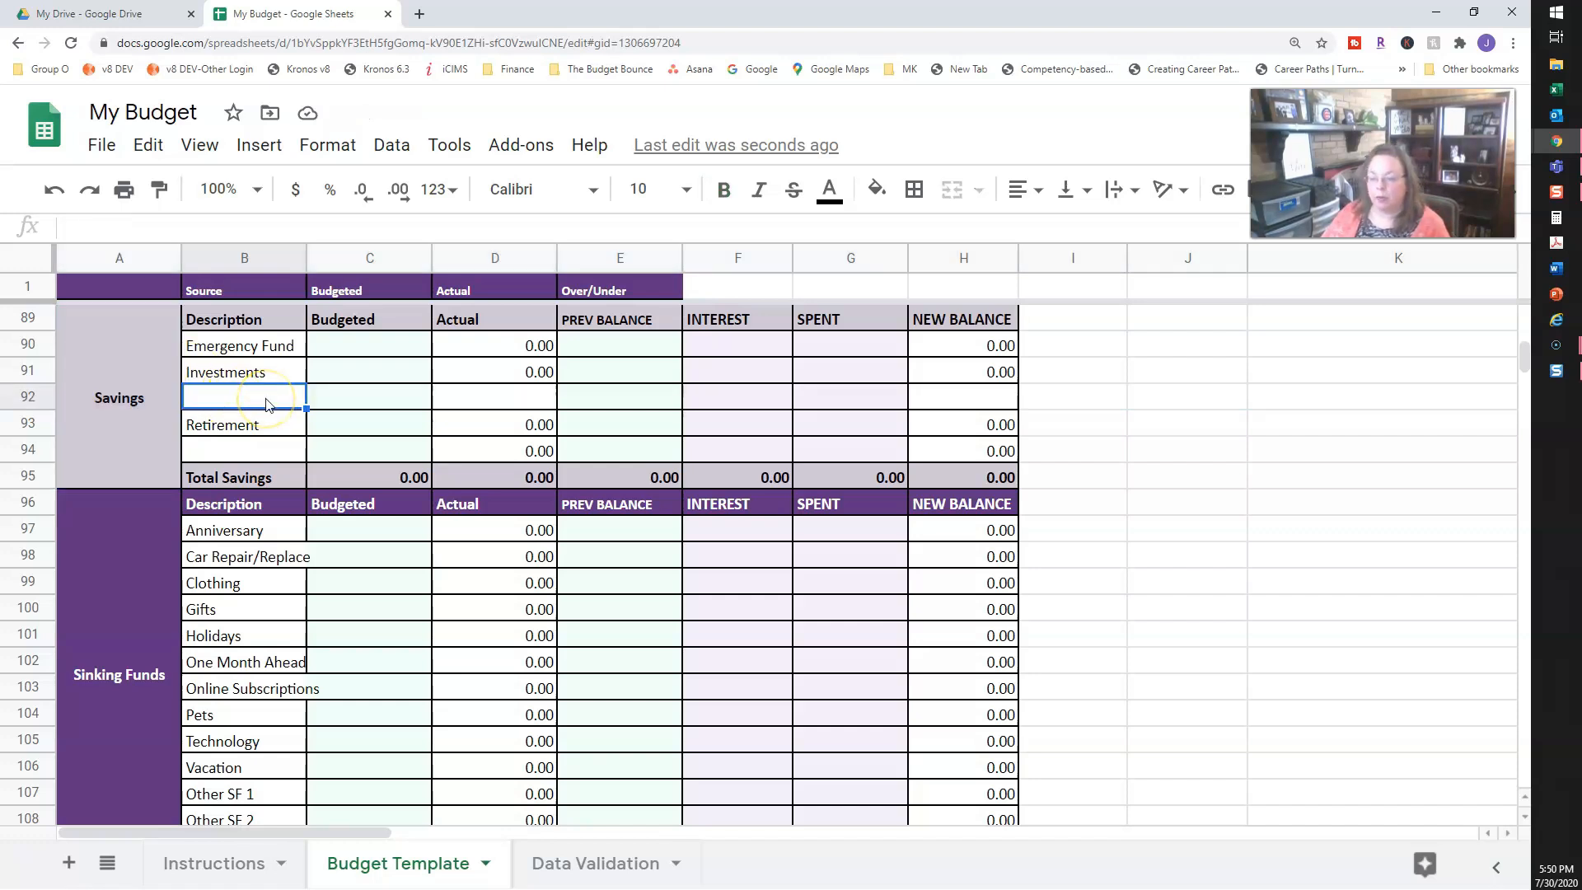
text(Label)
key(Return)
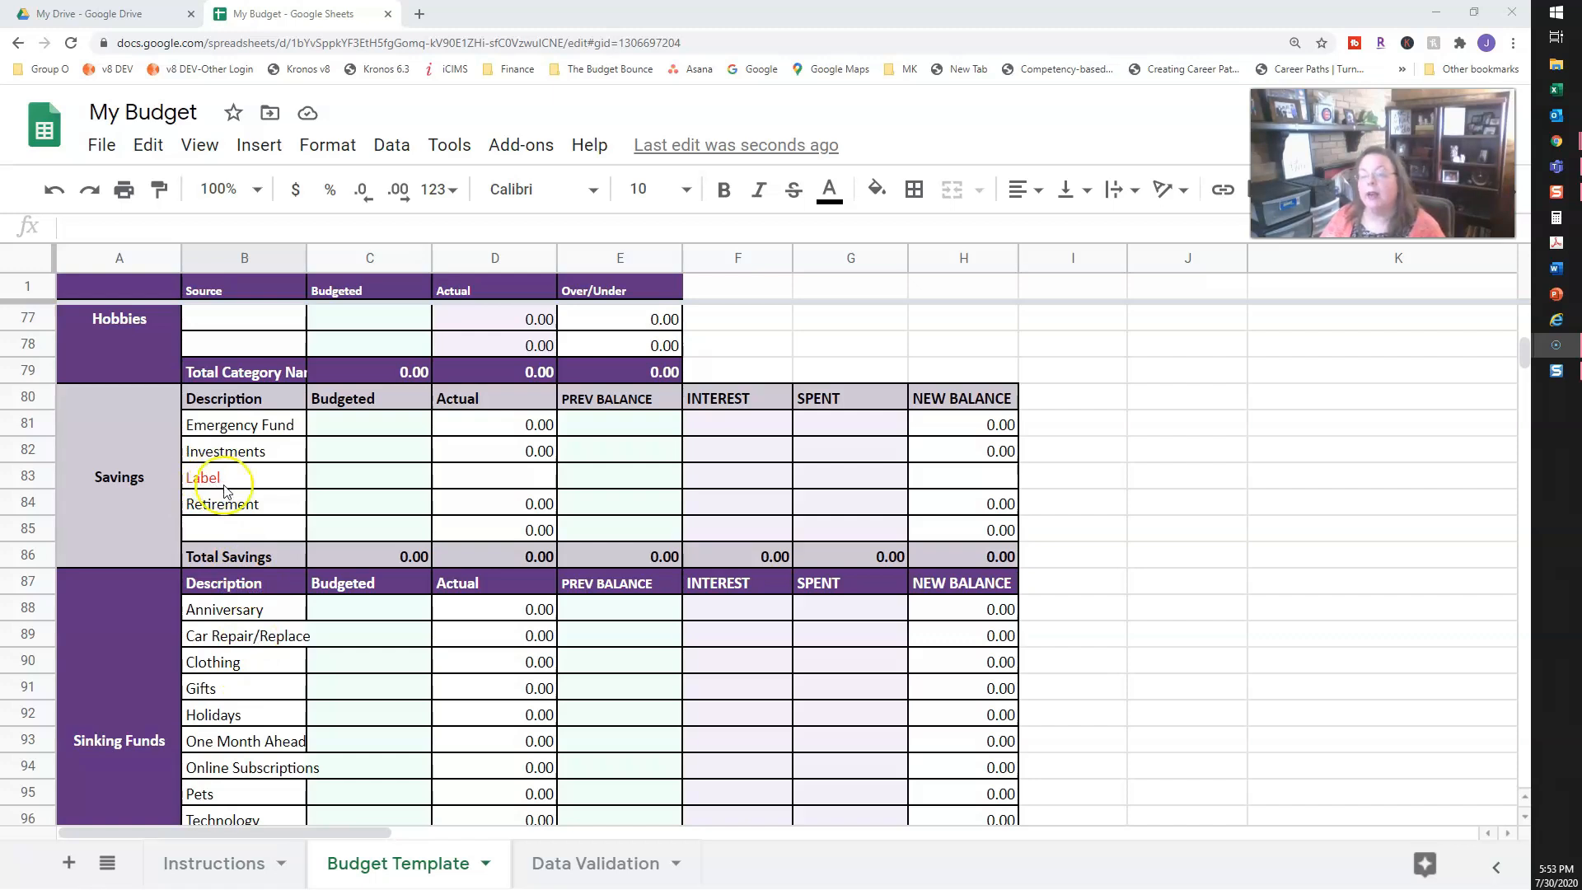
Step: Review the line items above the Savings section and setup instruction 3 about updating the Category dropdown lists
scroll(235, 535, up, 1)
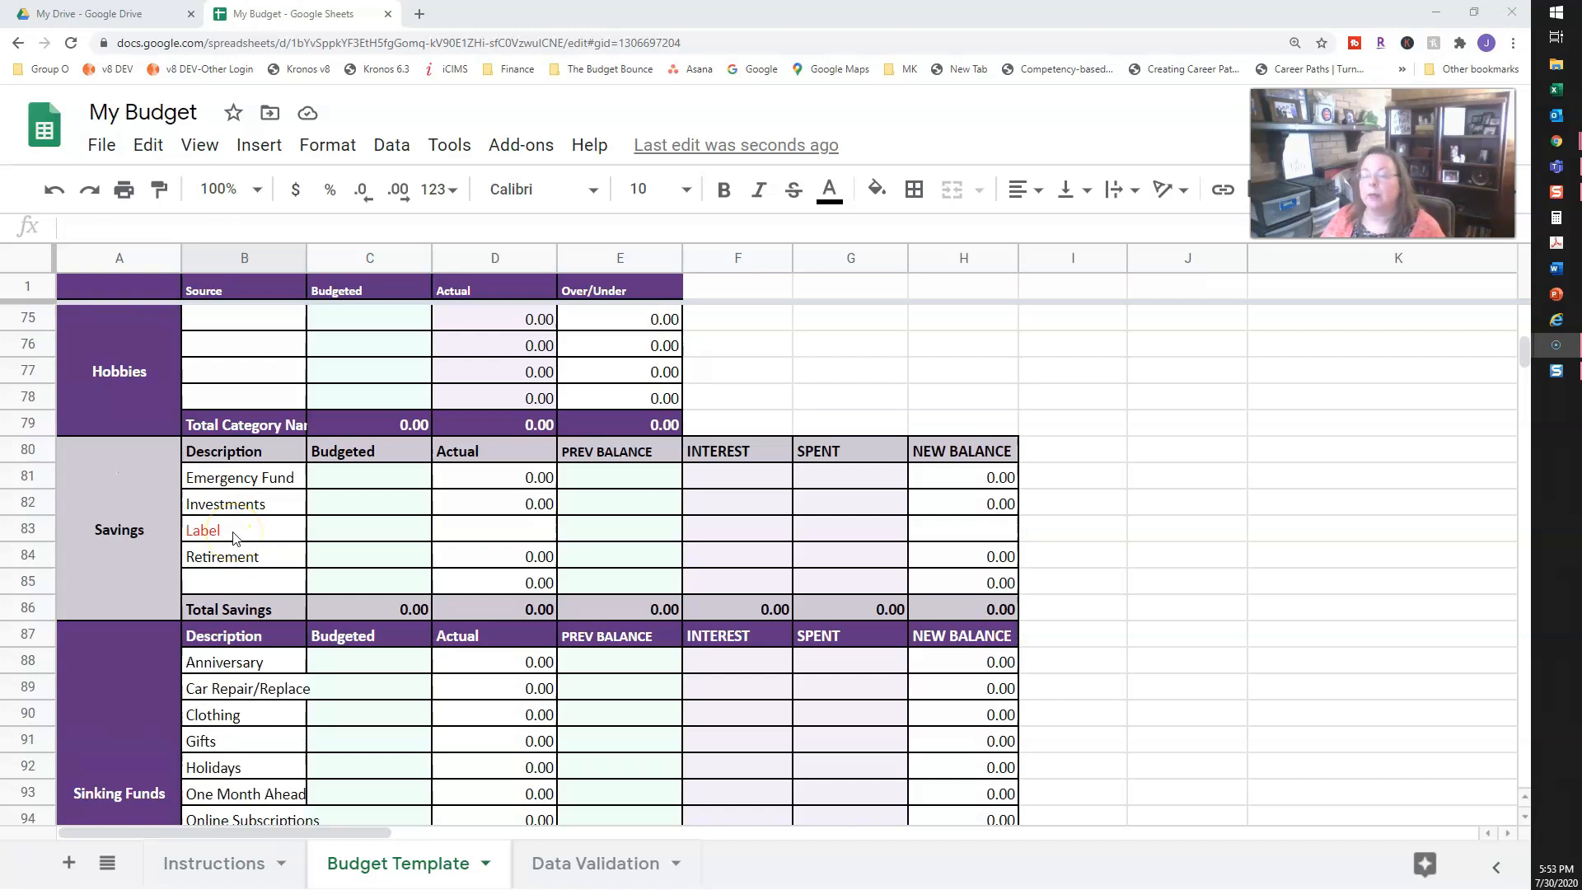
scroll(235, 536, up, 5)
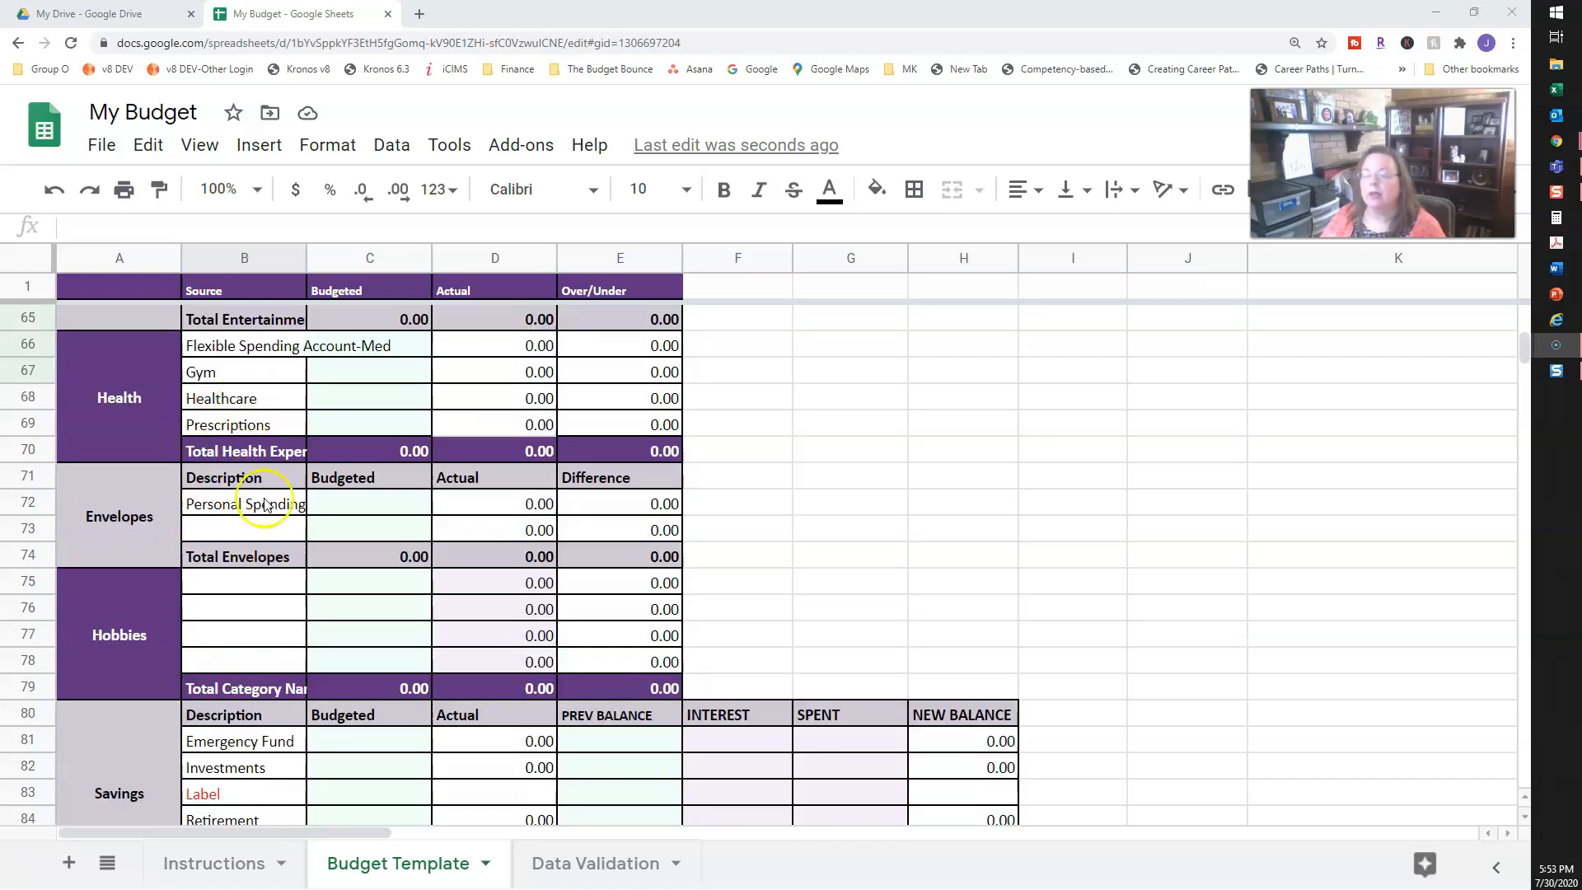
scroll(260, 498, up, 3)
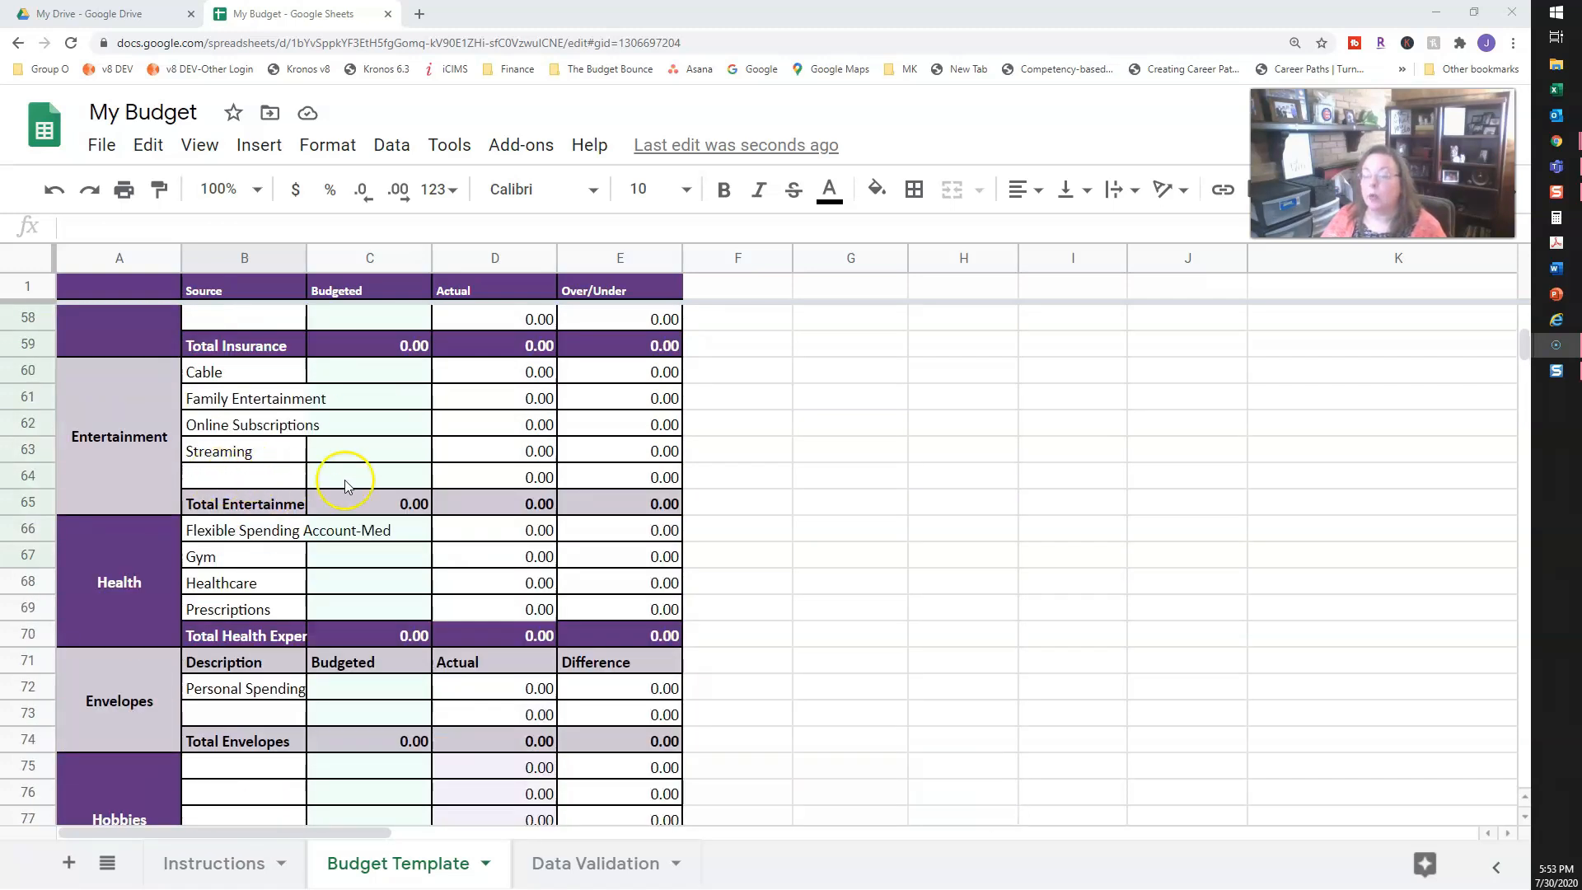
click(246, 320)
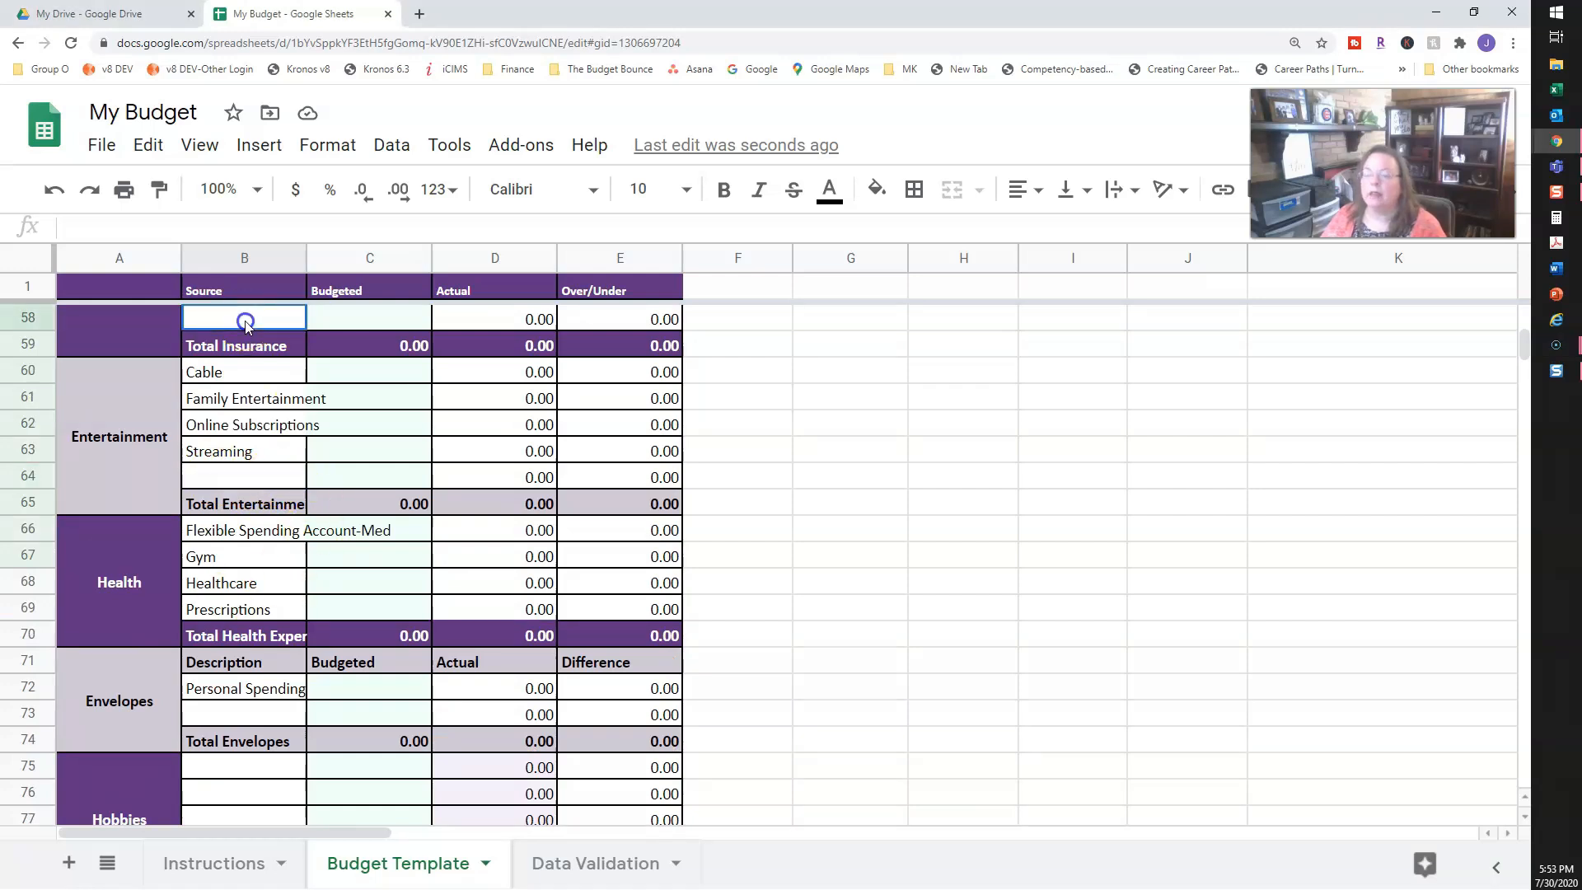
scroll(320, 482, up, 2)
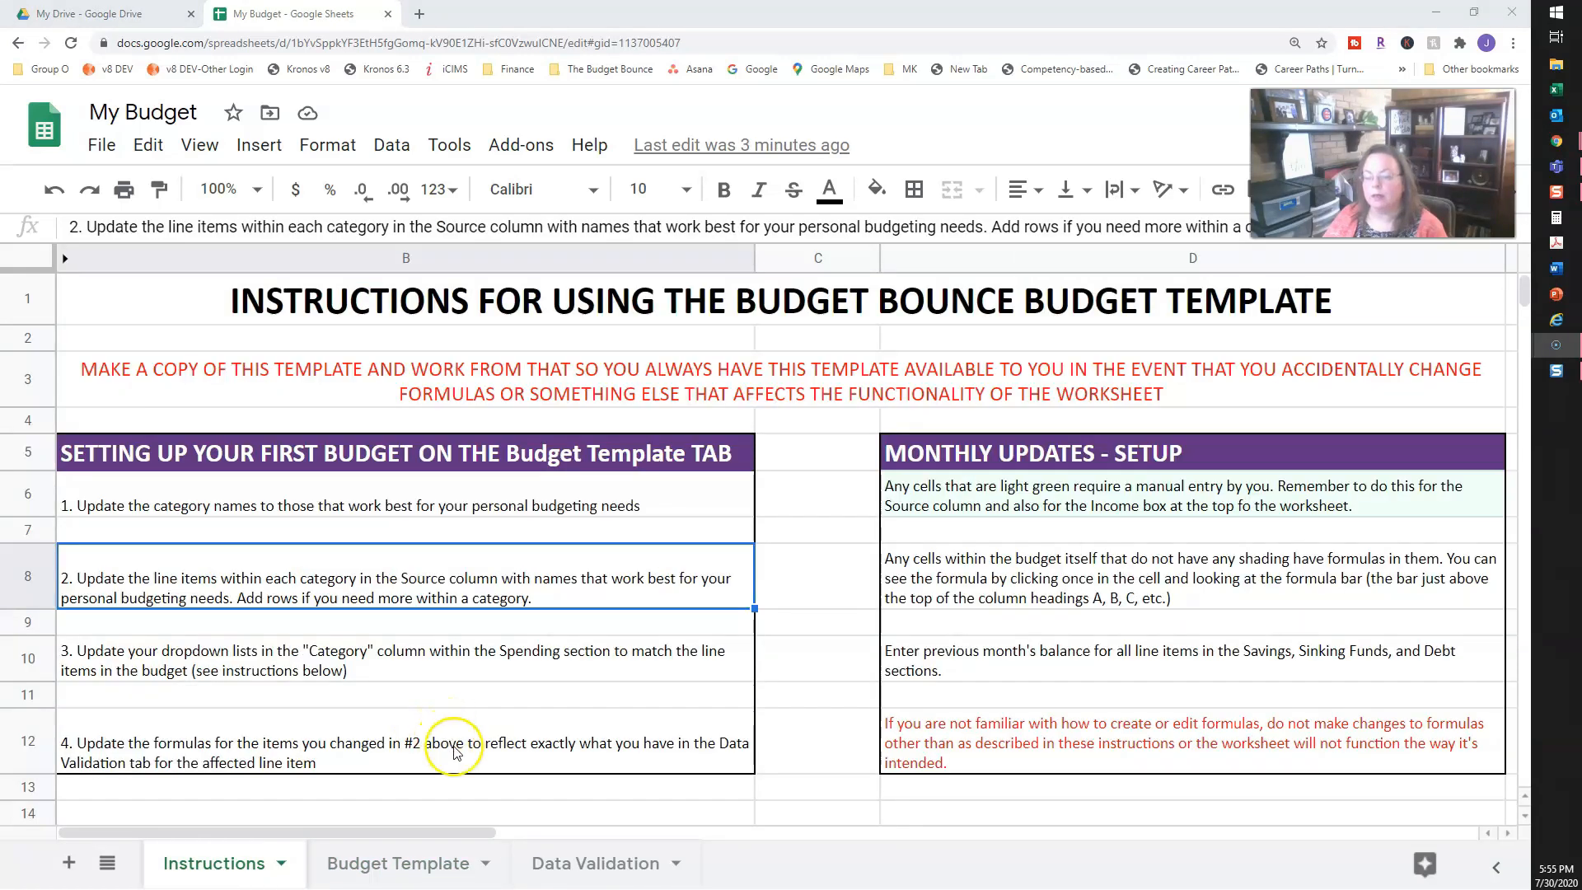
click(255, 666)
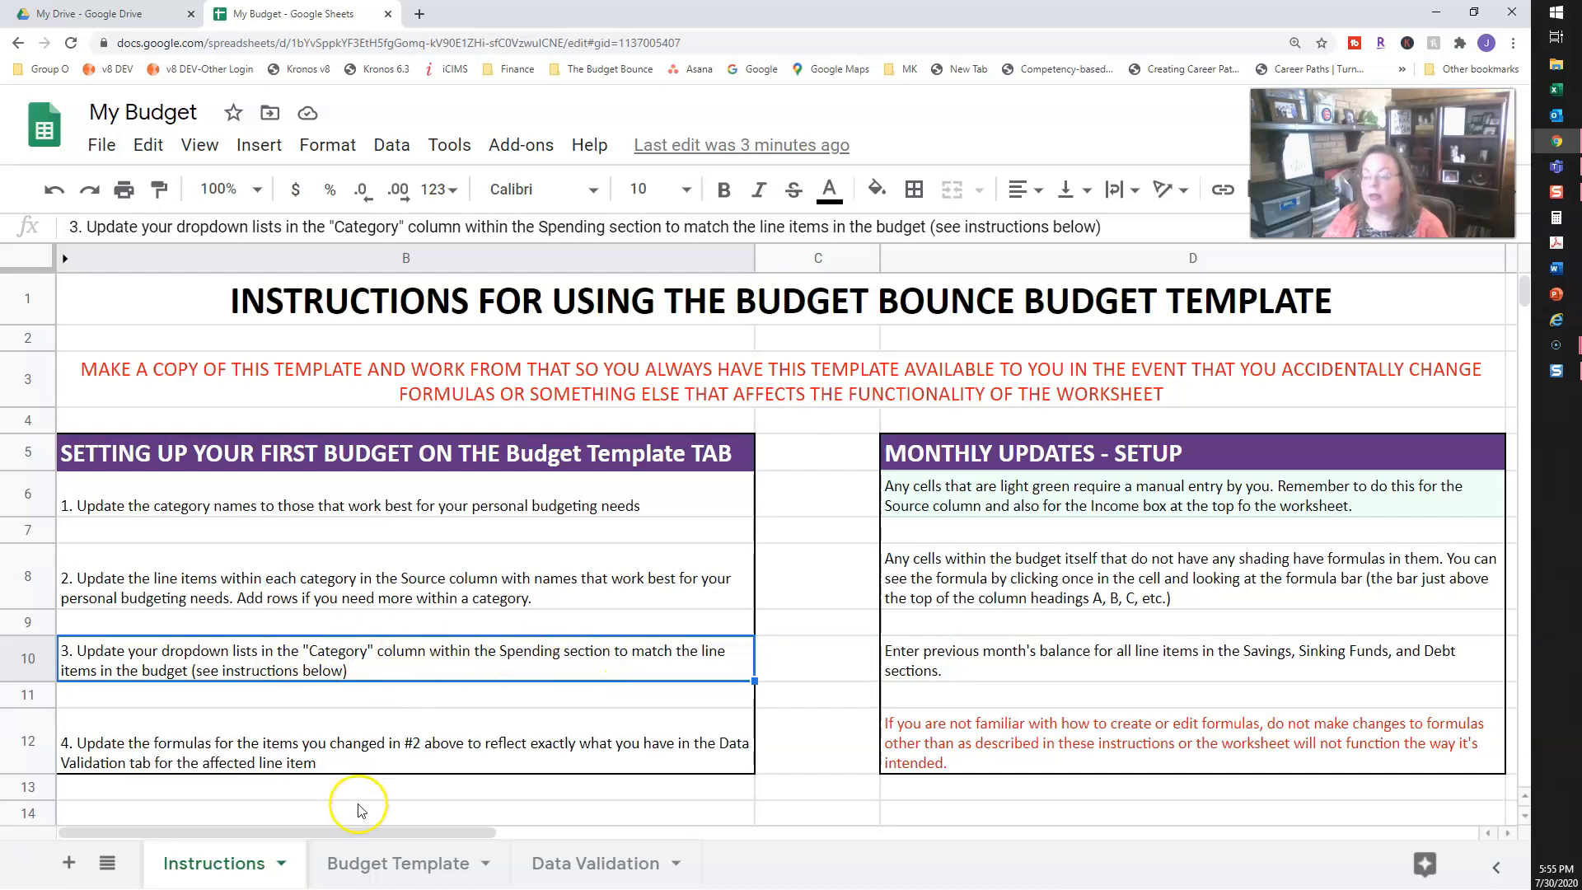
Step: In the first Spending row of the Budget Template sheet, enter date 12/20/20, description Kohl's and amount 20
click(387, 867)
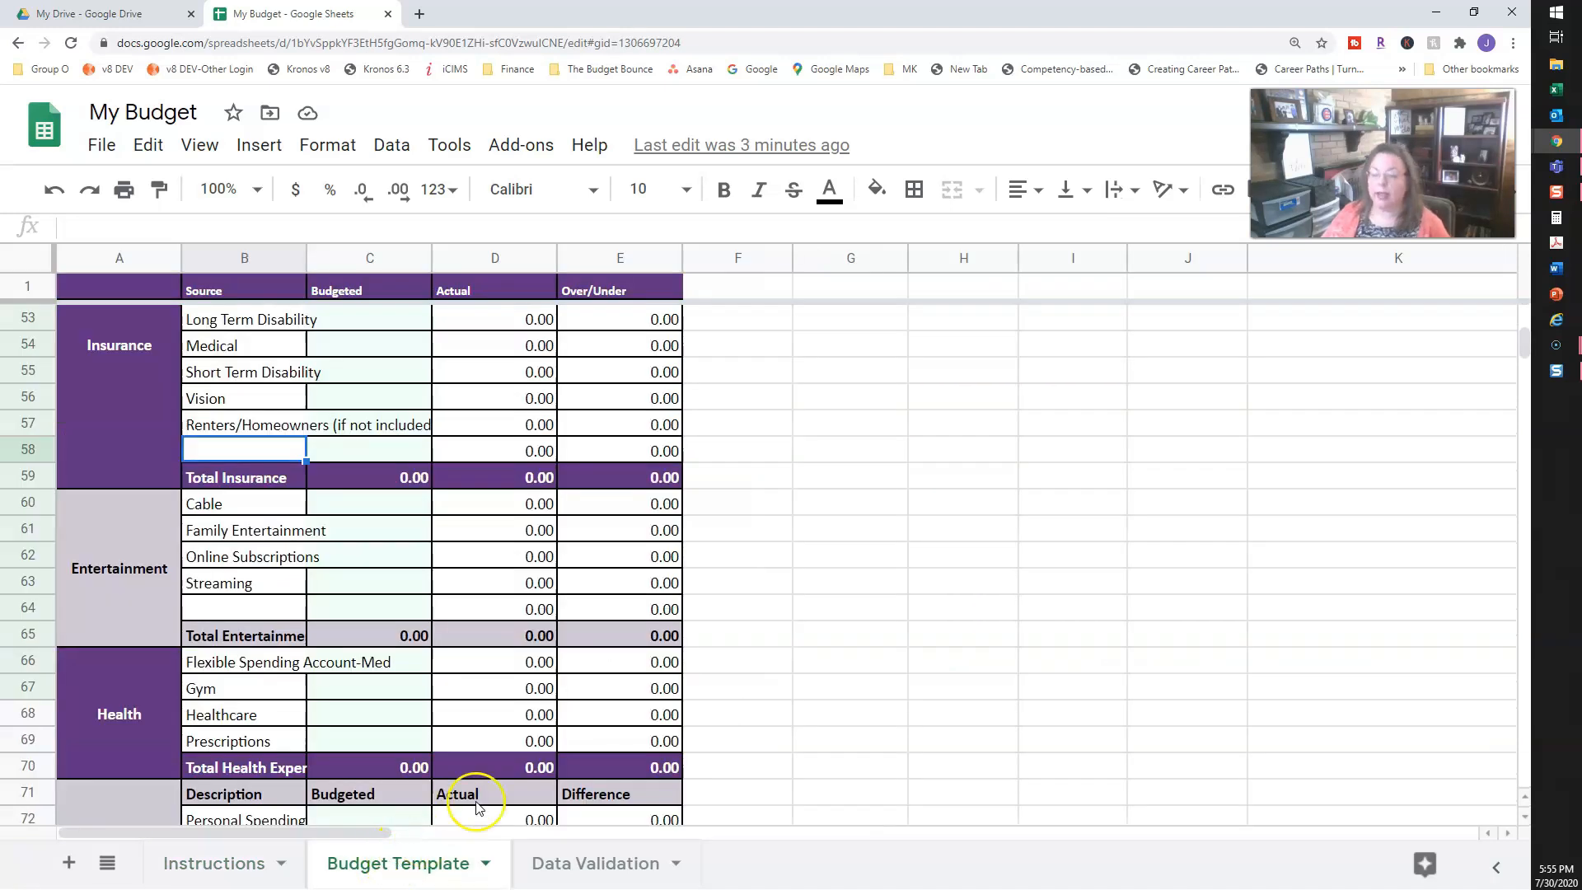
drag(349, 829, 679, 829)
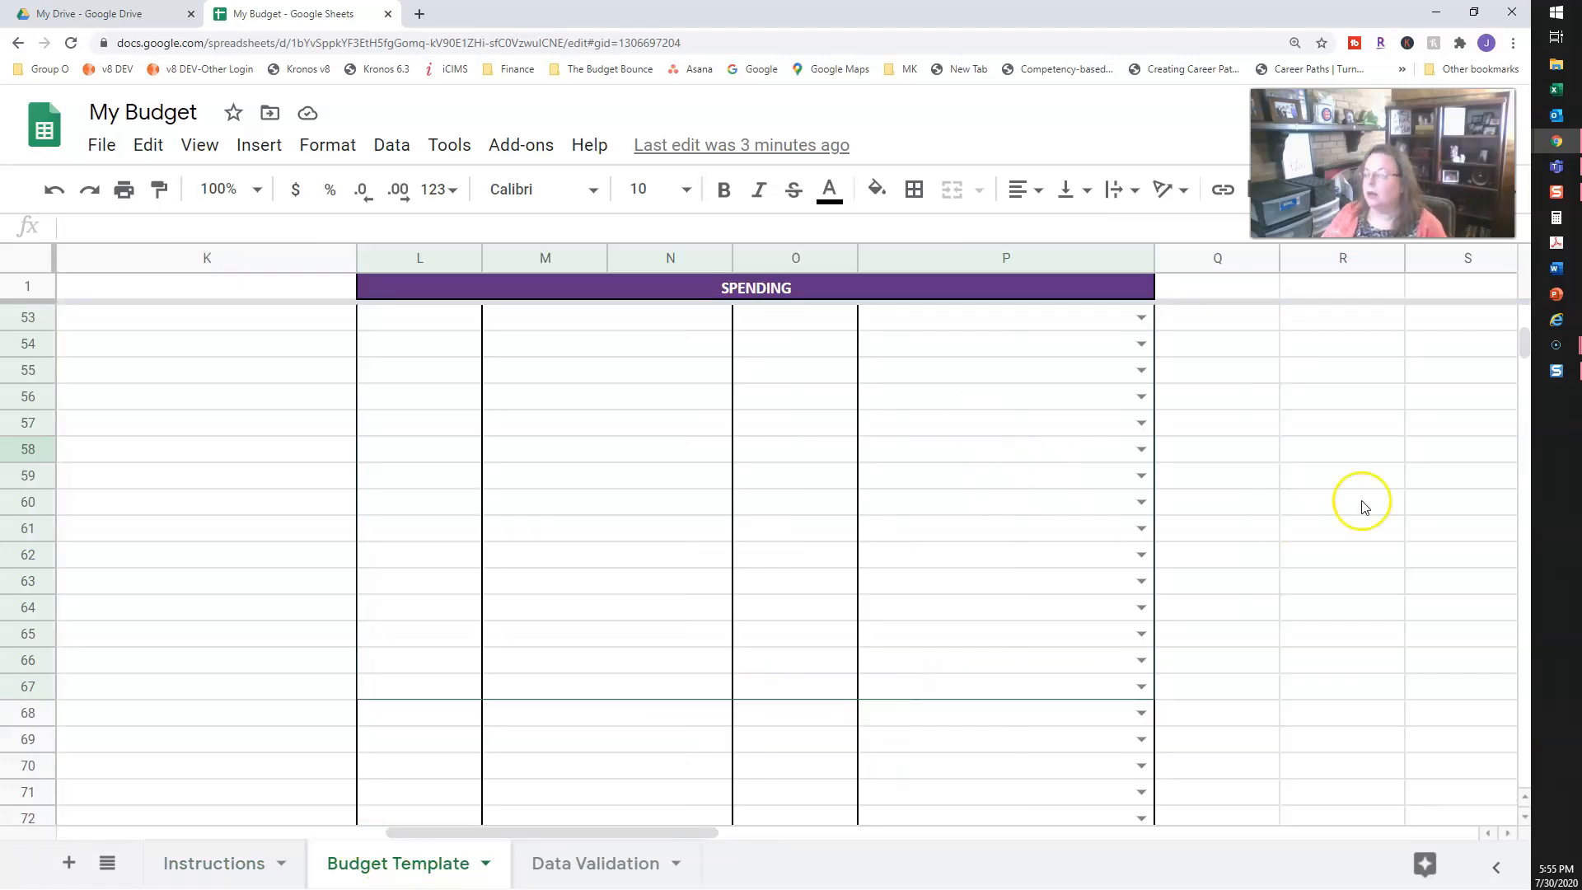
drag(1526, 343, 1520, 283)
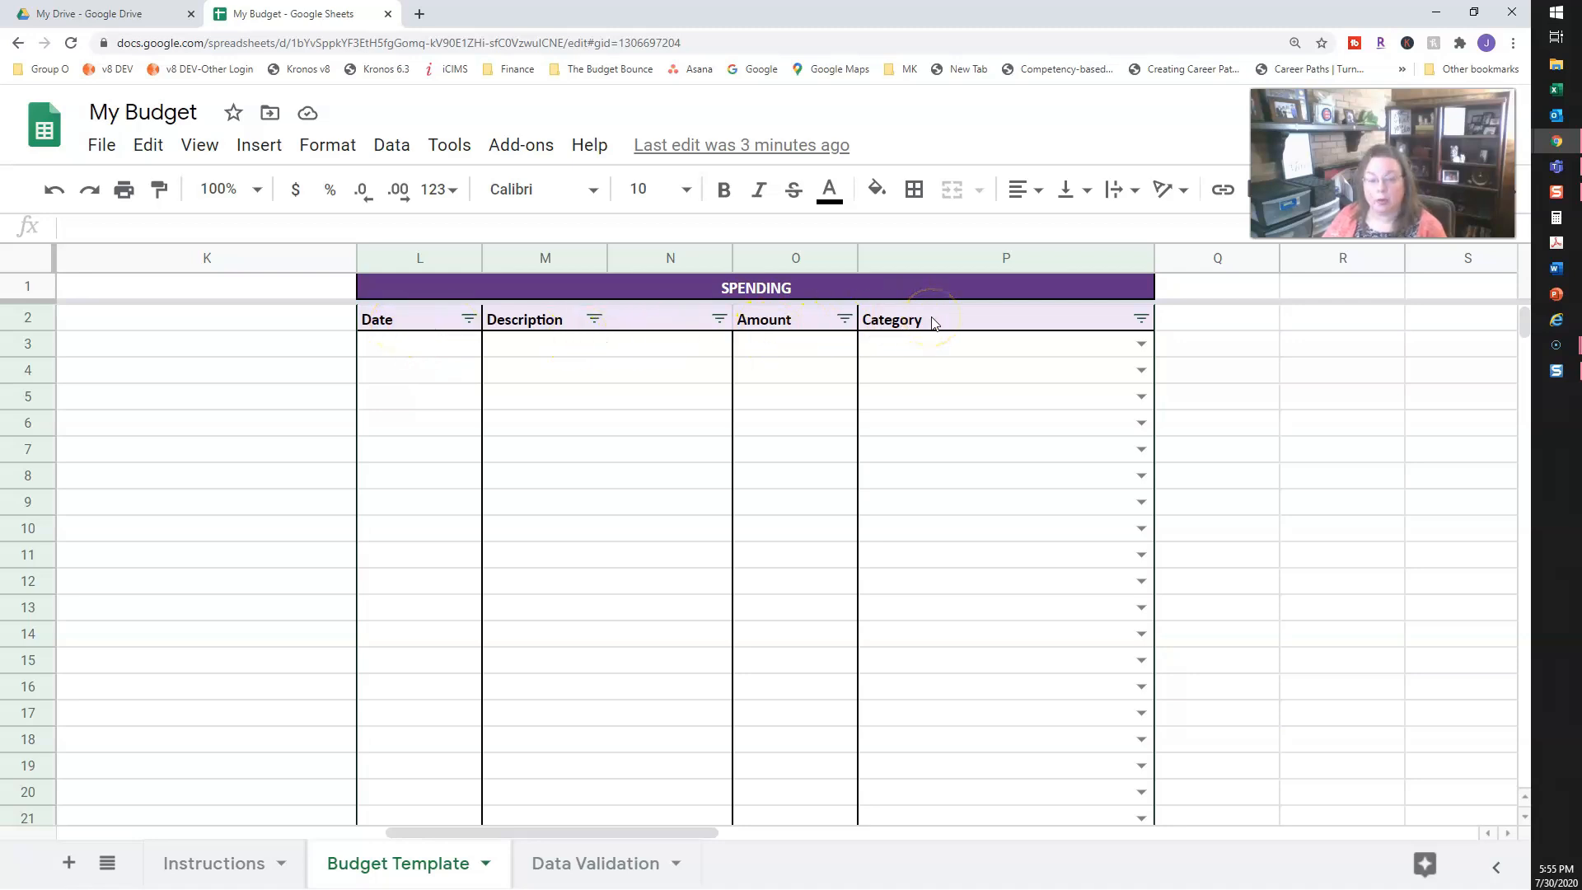
click(411, 355)
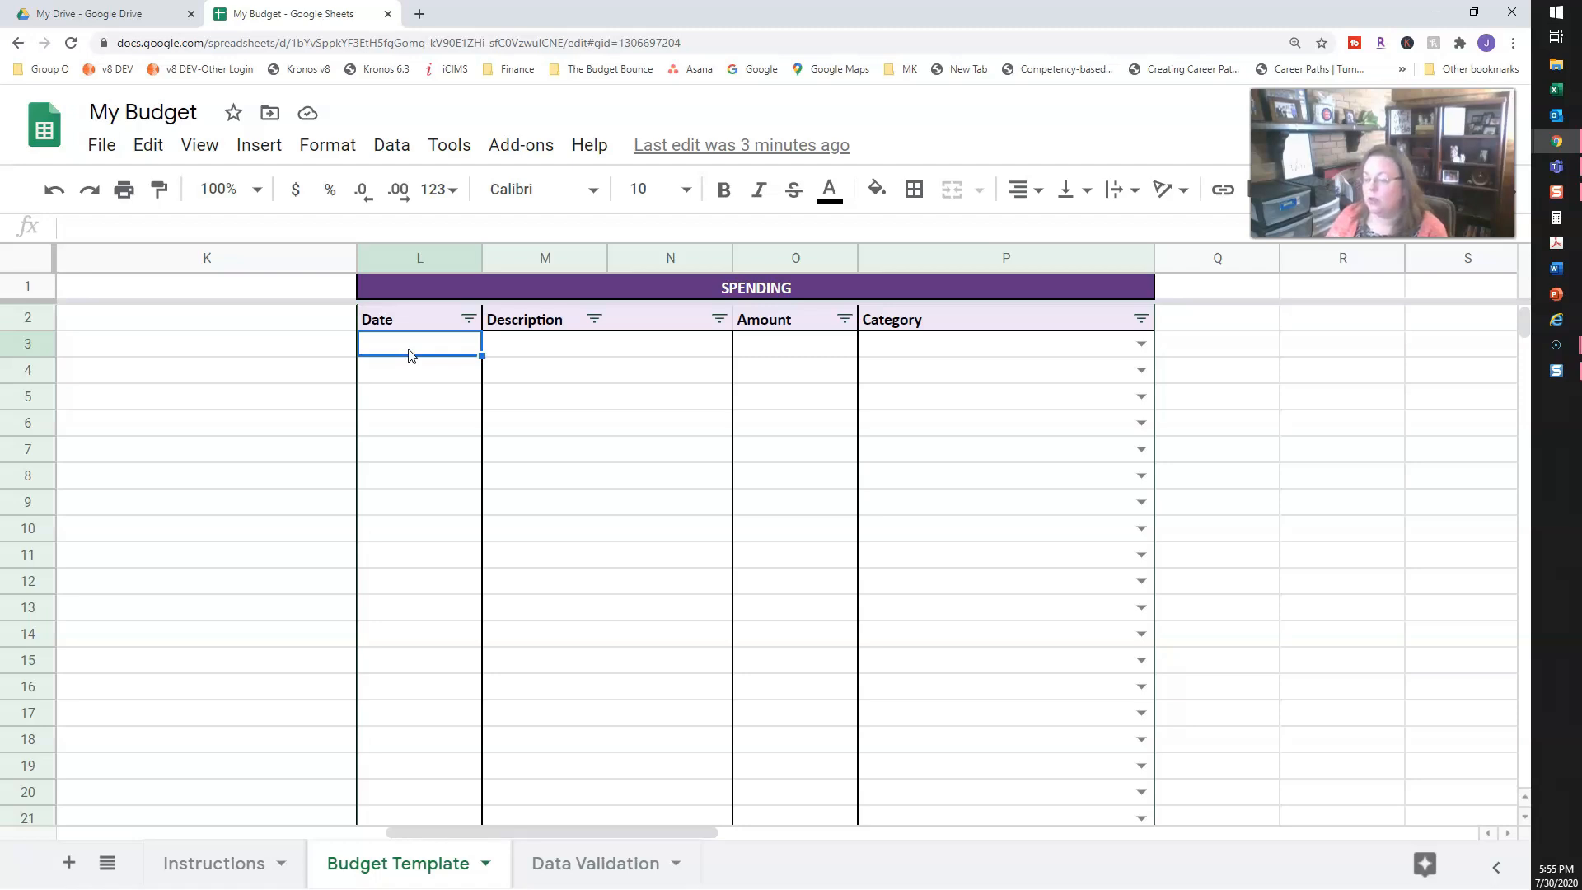
text(12/20/2020)
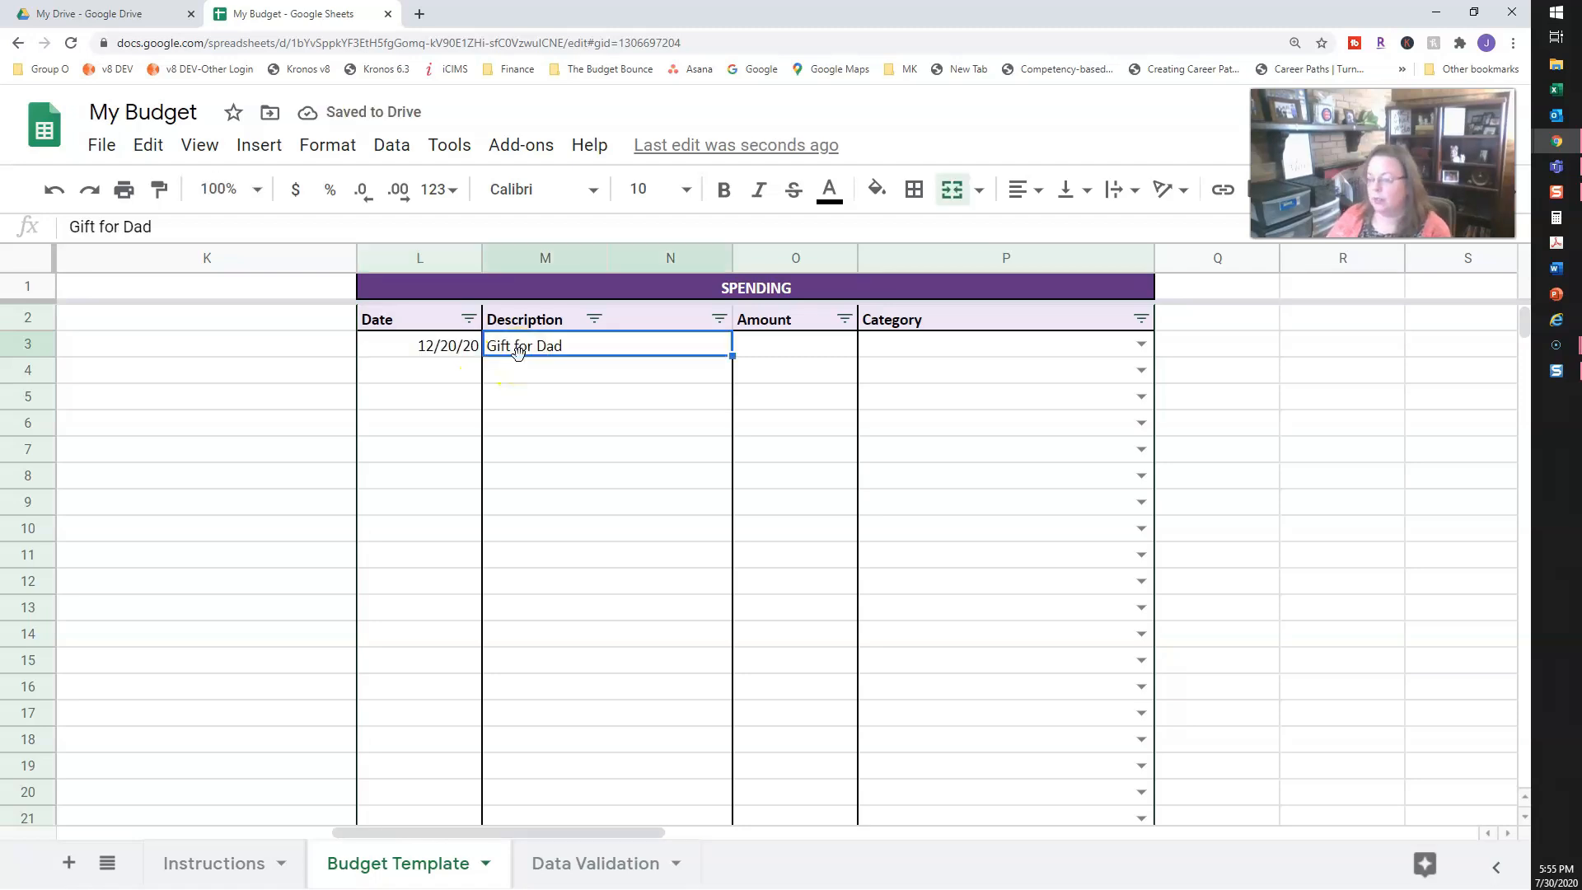
text(Kohl's)
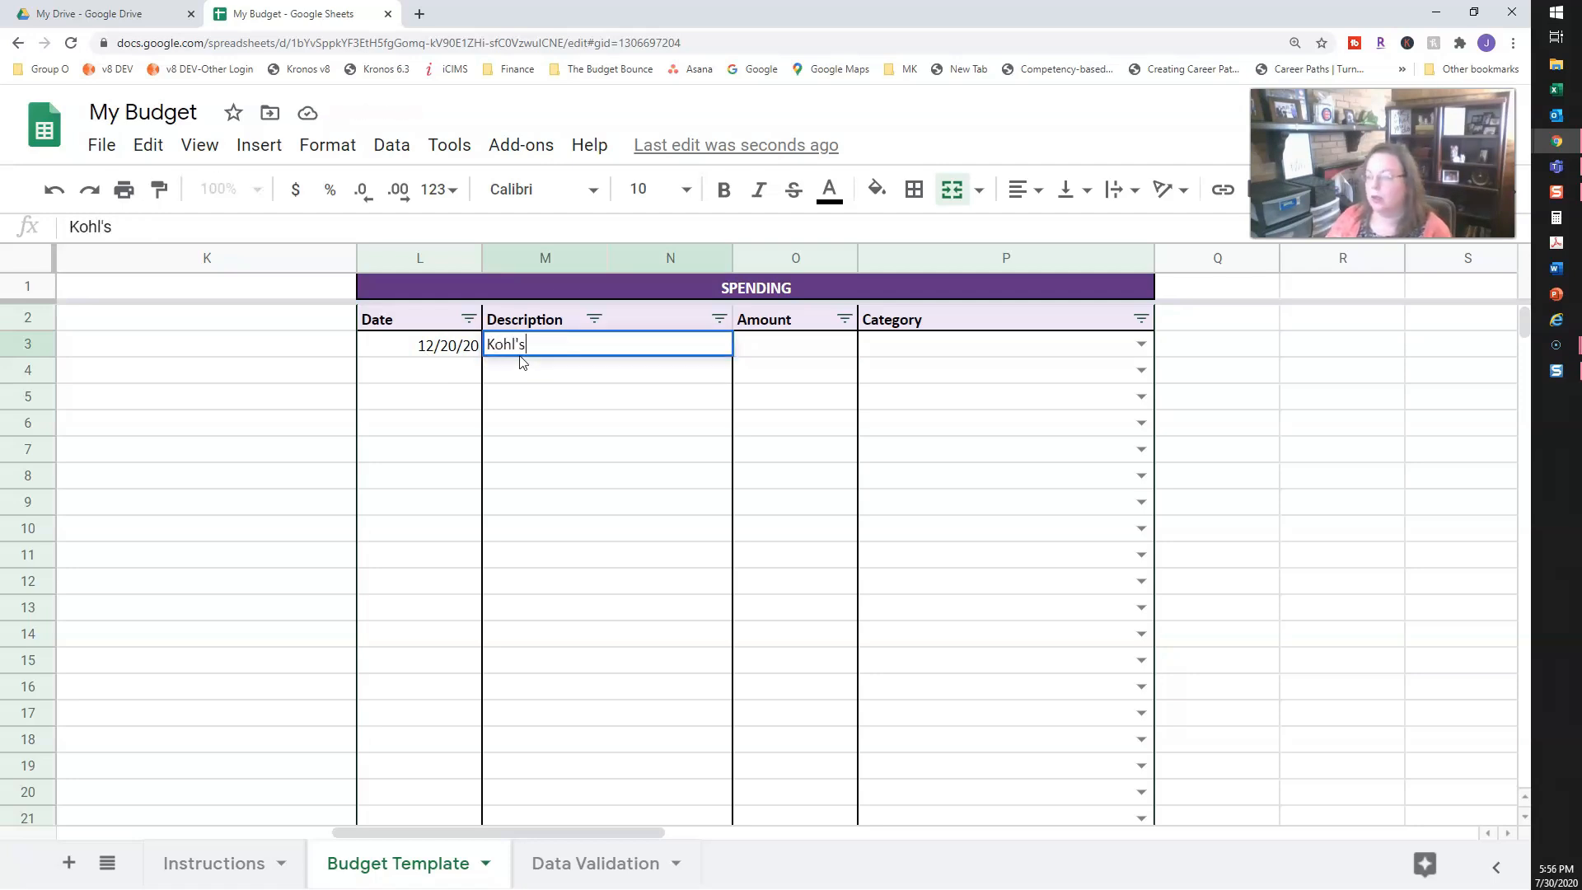
key(Tab)
text(20)
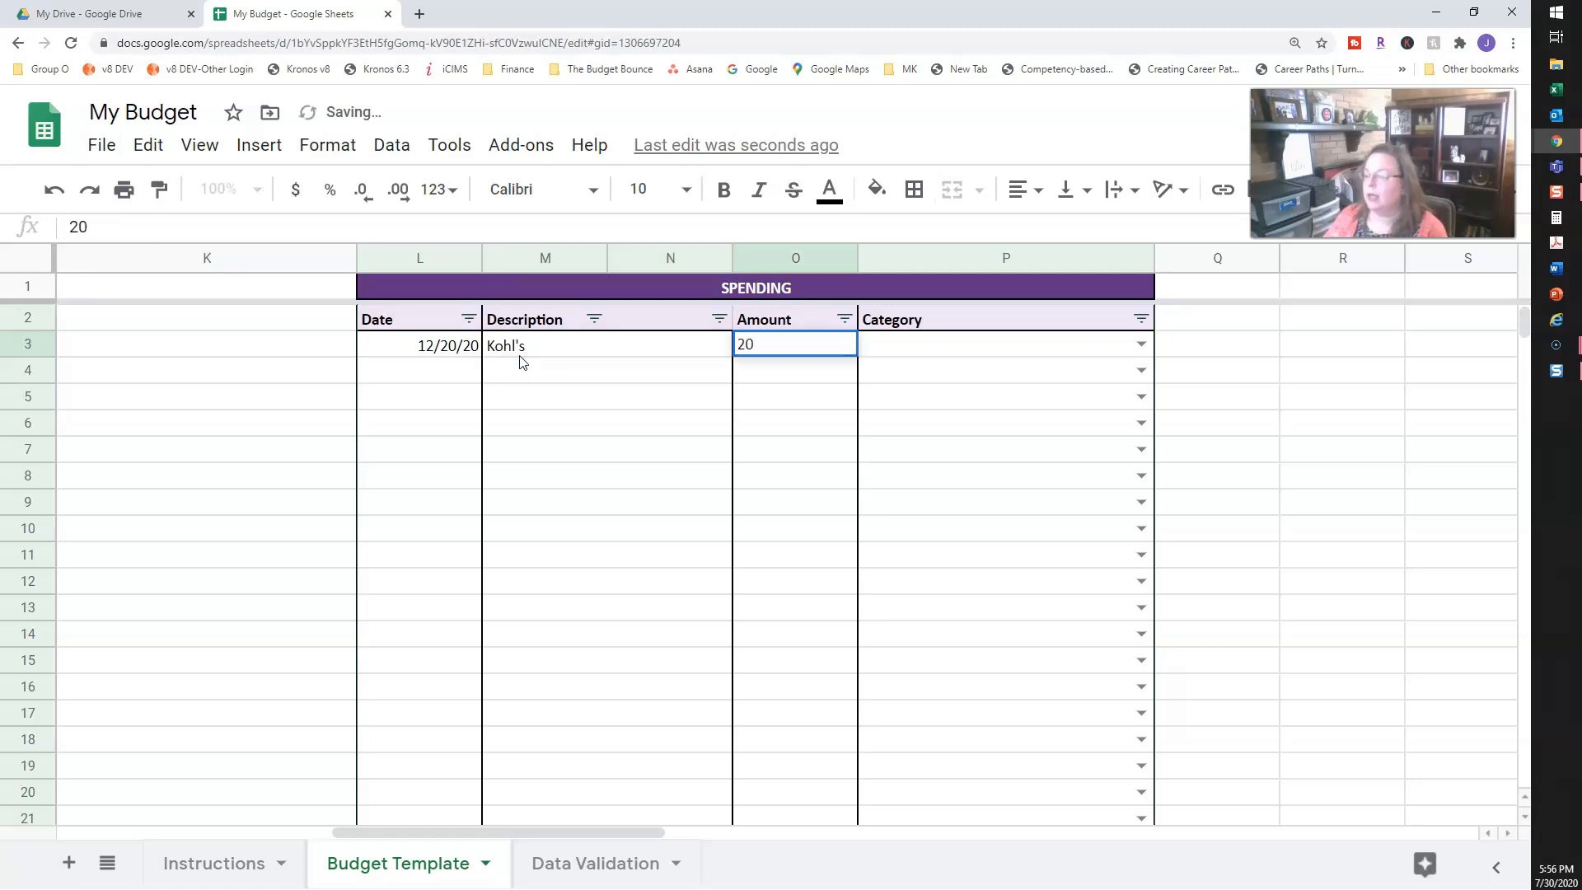
key(Tab)
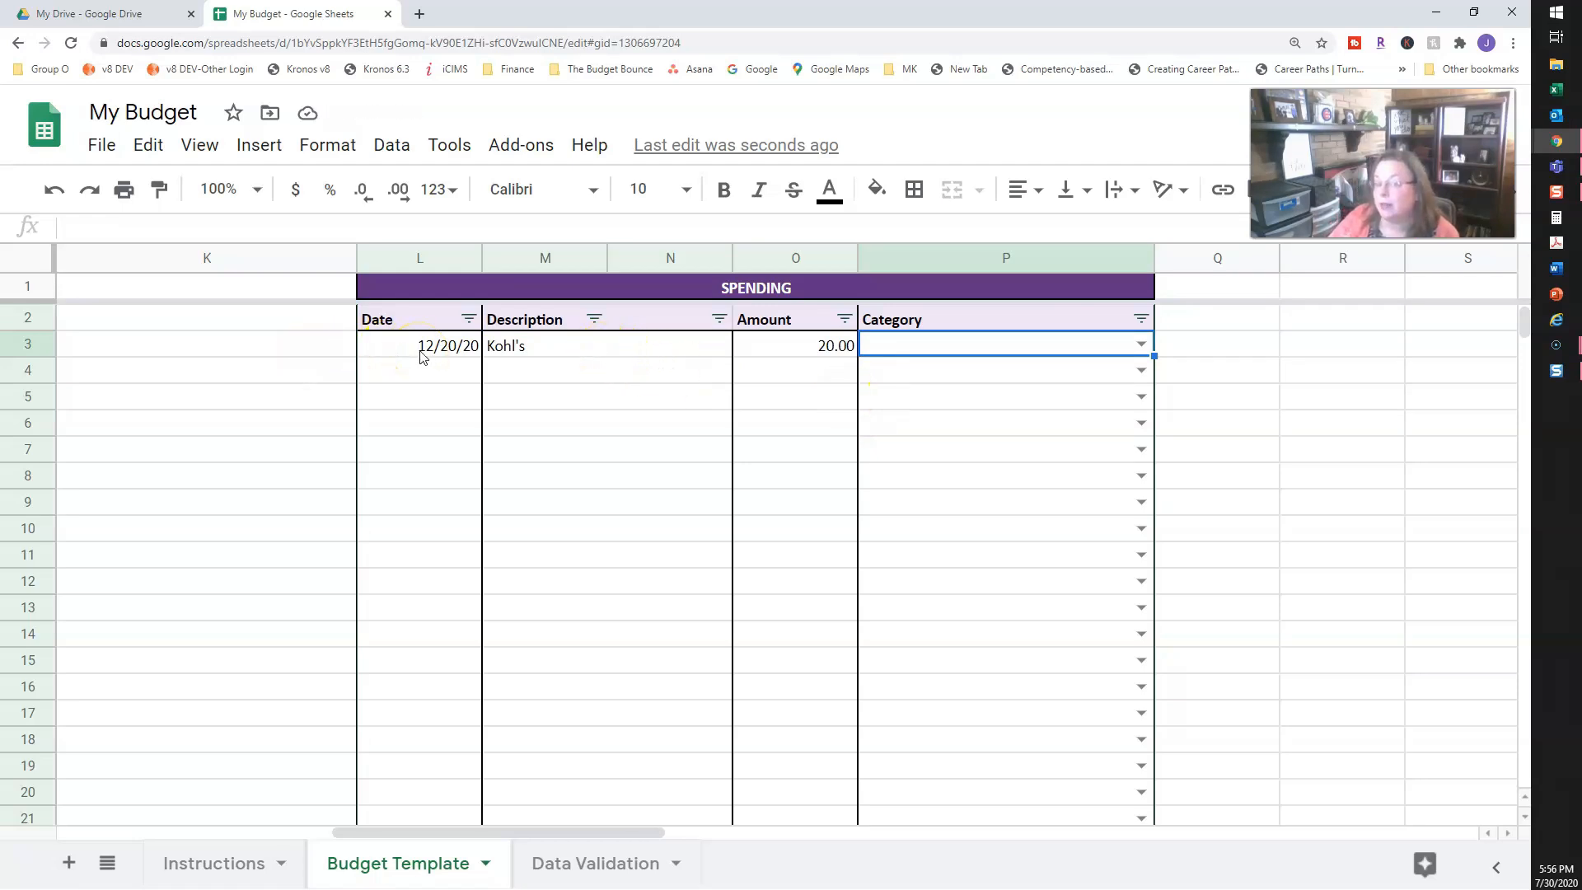
Step: Assign the Holidays category to the Kohl's spending entry and compare the options with the budget's line items
click(1141, 343)
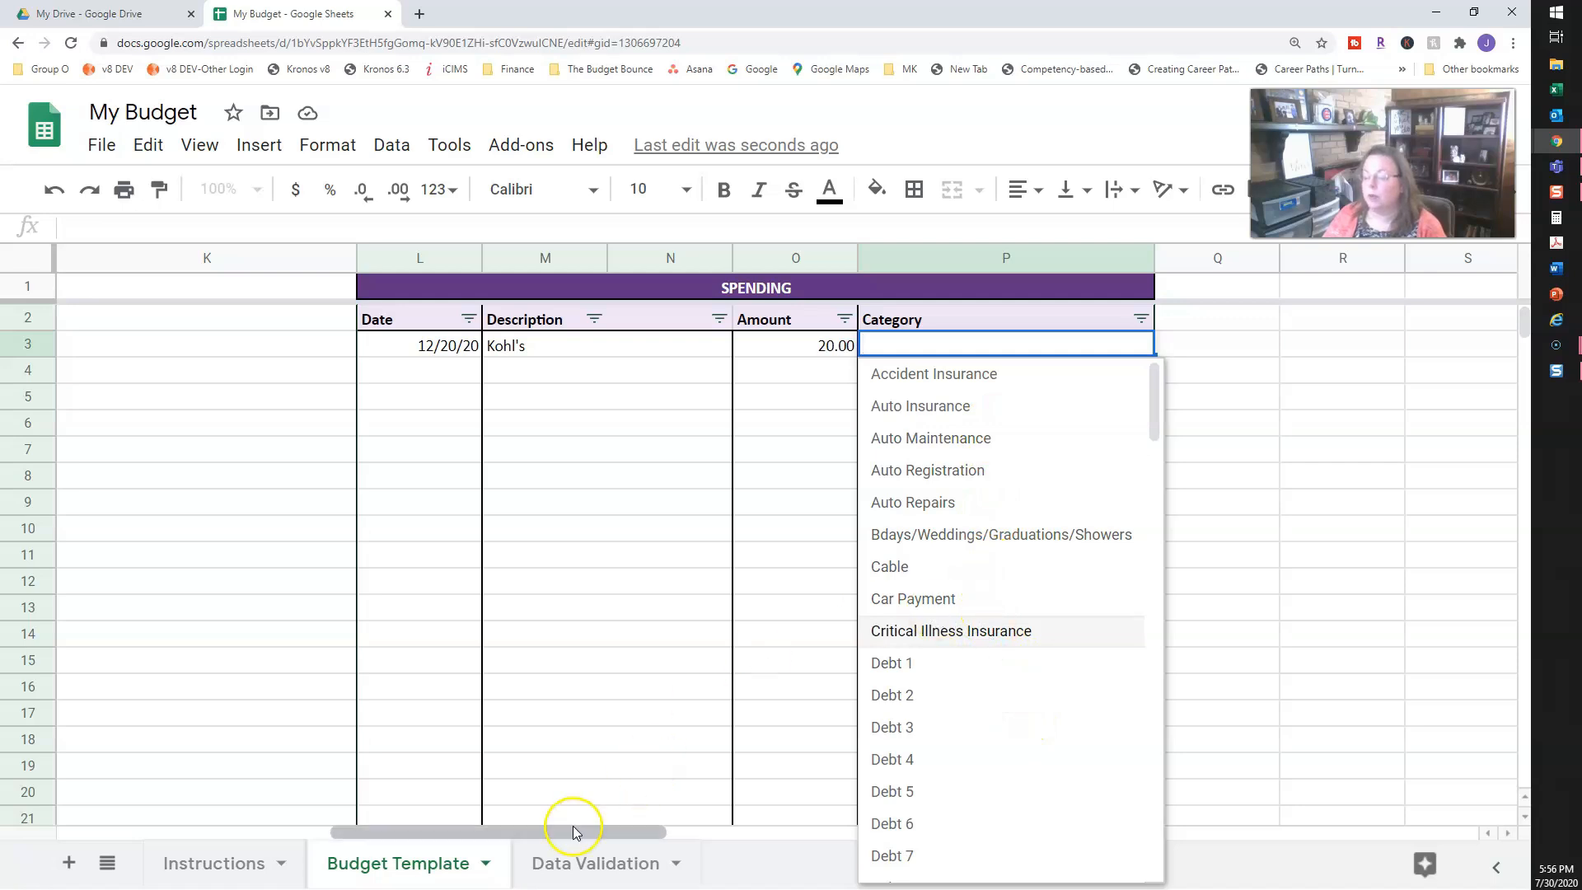
drag(567, 830, 148, 847)
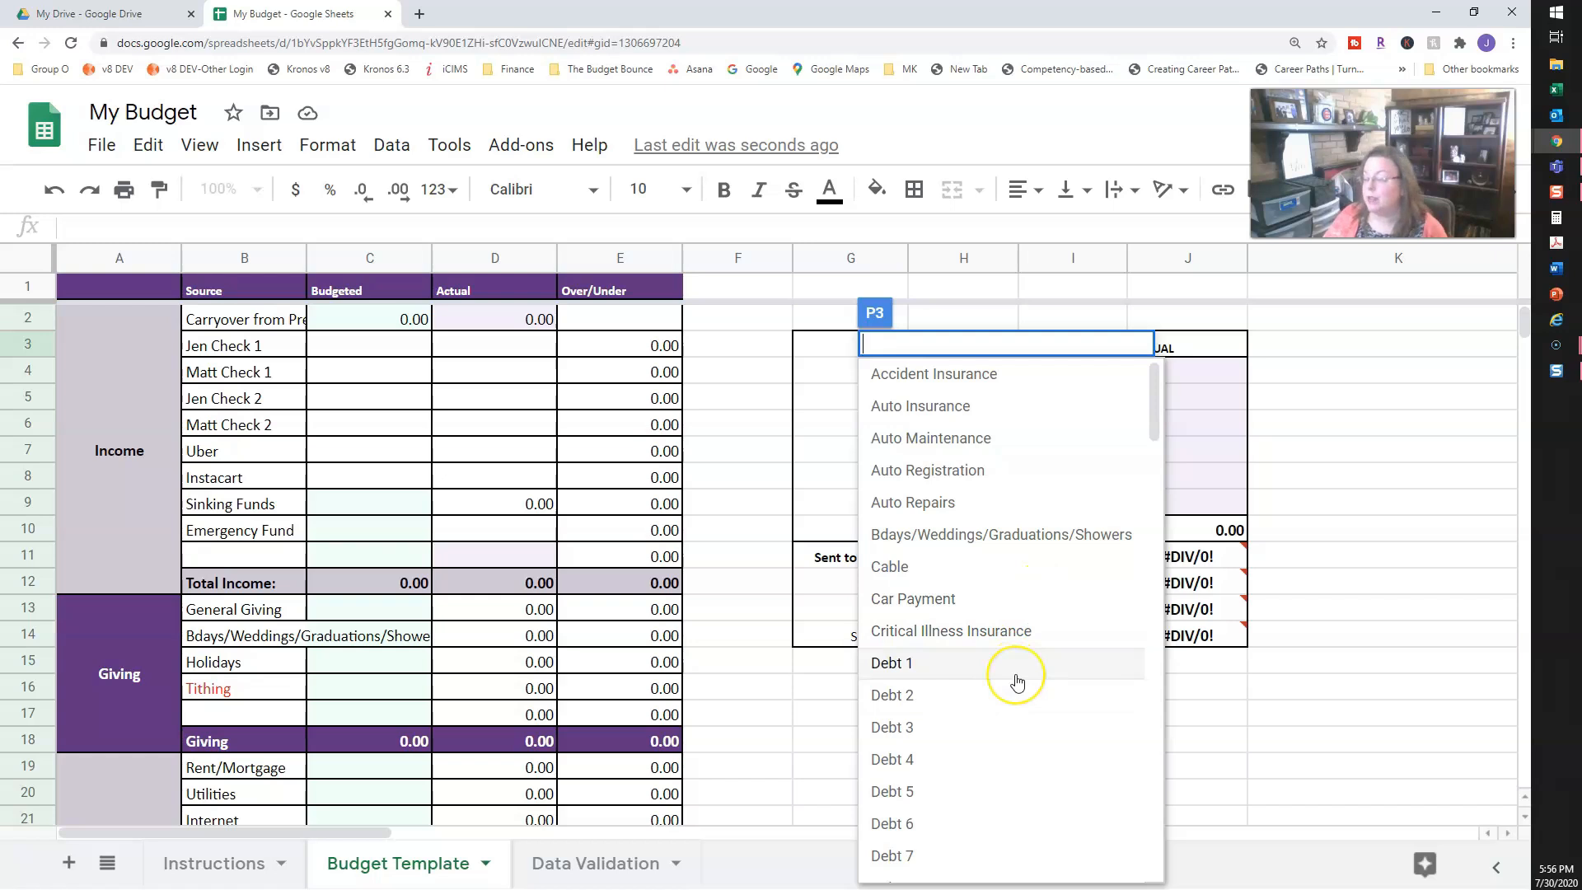
scroll(1018, 682, down, 2)
scroll(1018, 682, down, 2)
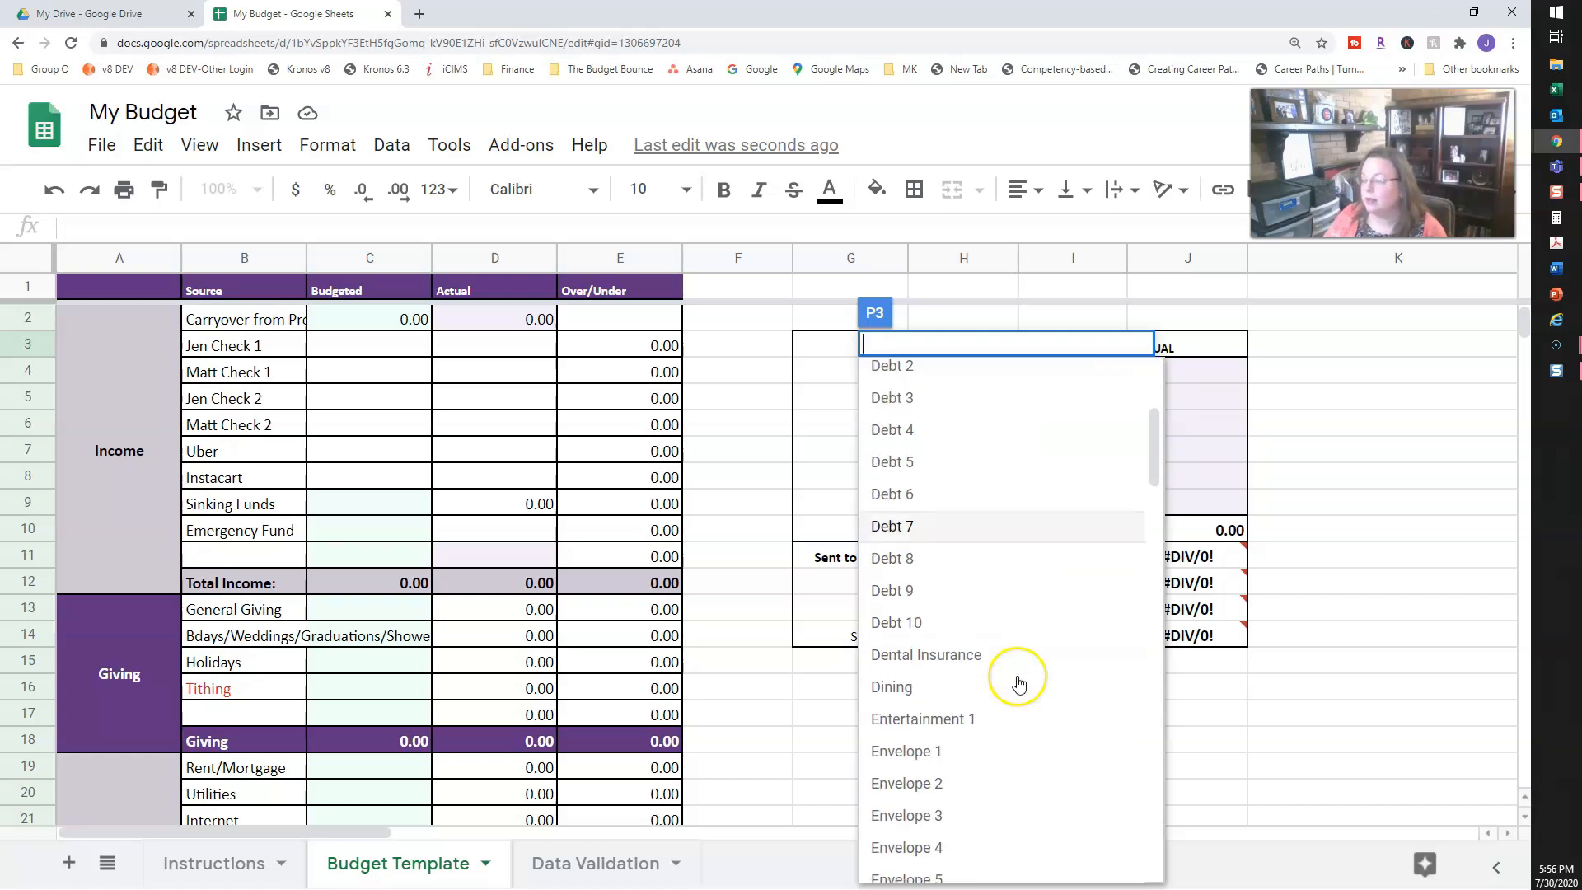
scroll(1020, 685, down, 2)
scroll(1022, 627, down, 3)
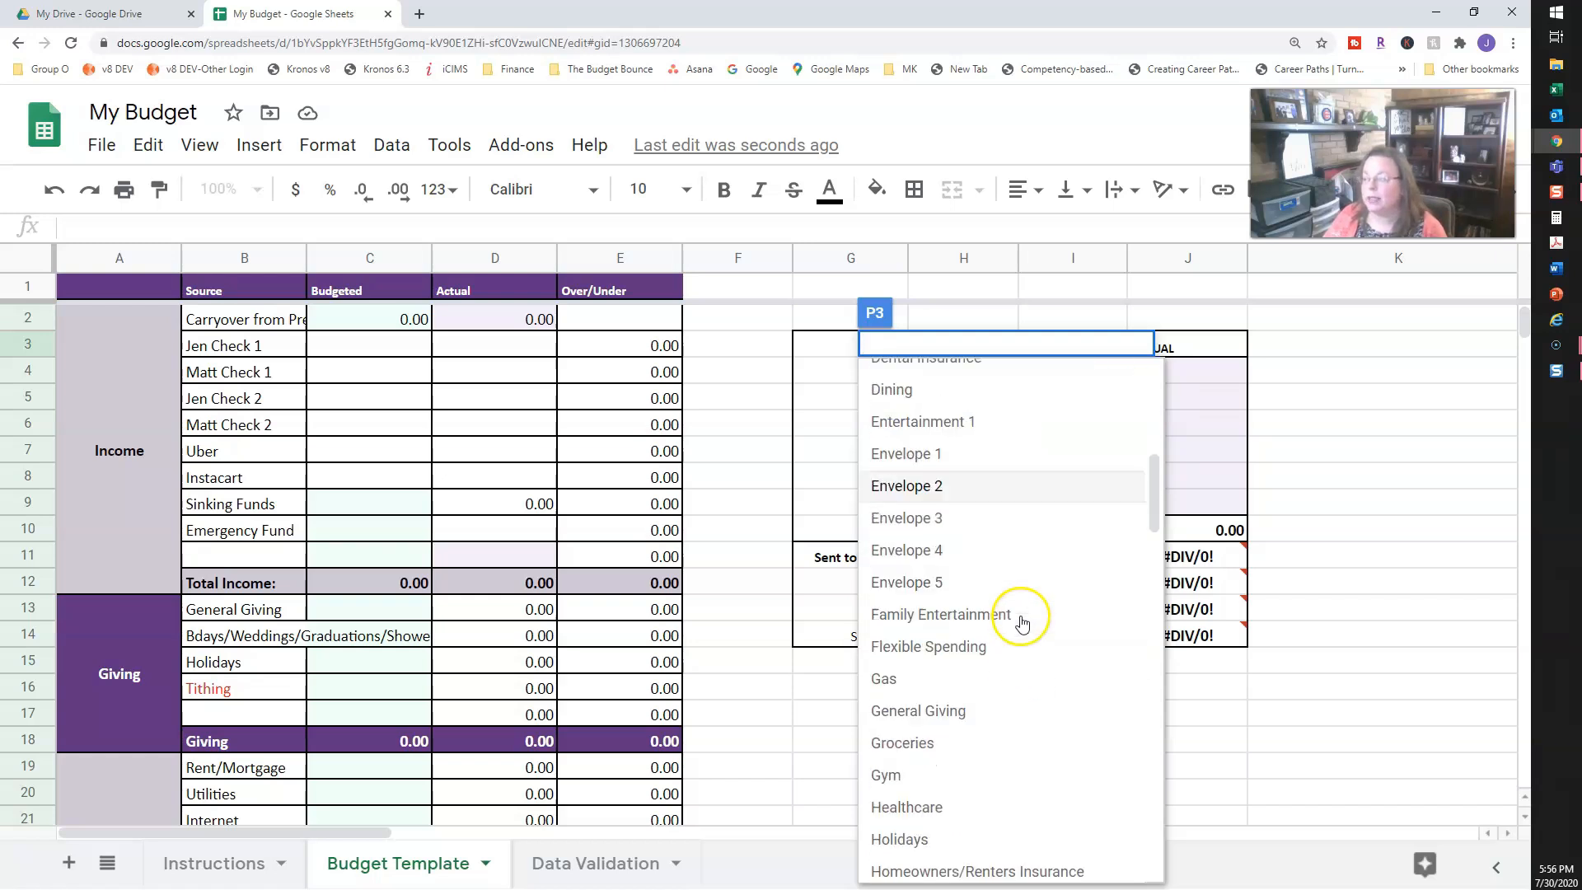
scroll(1022, 630, down, 1)
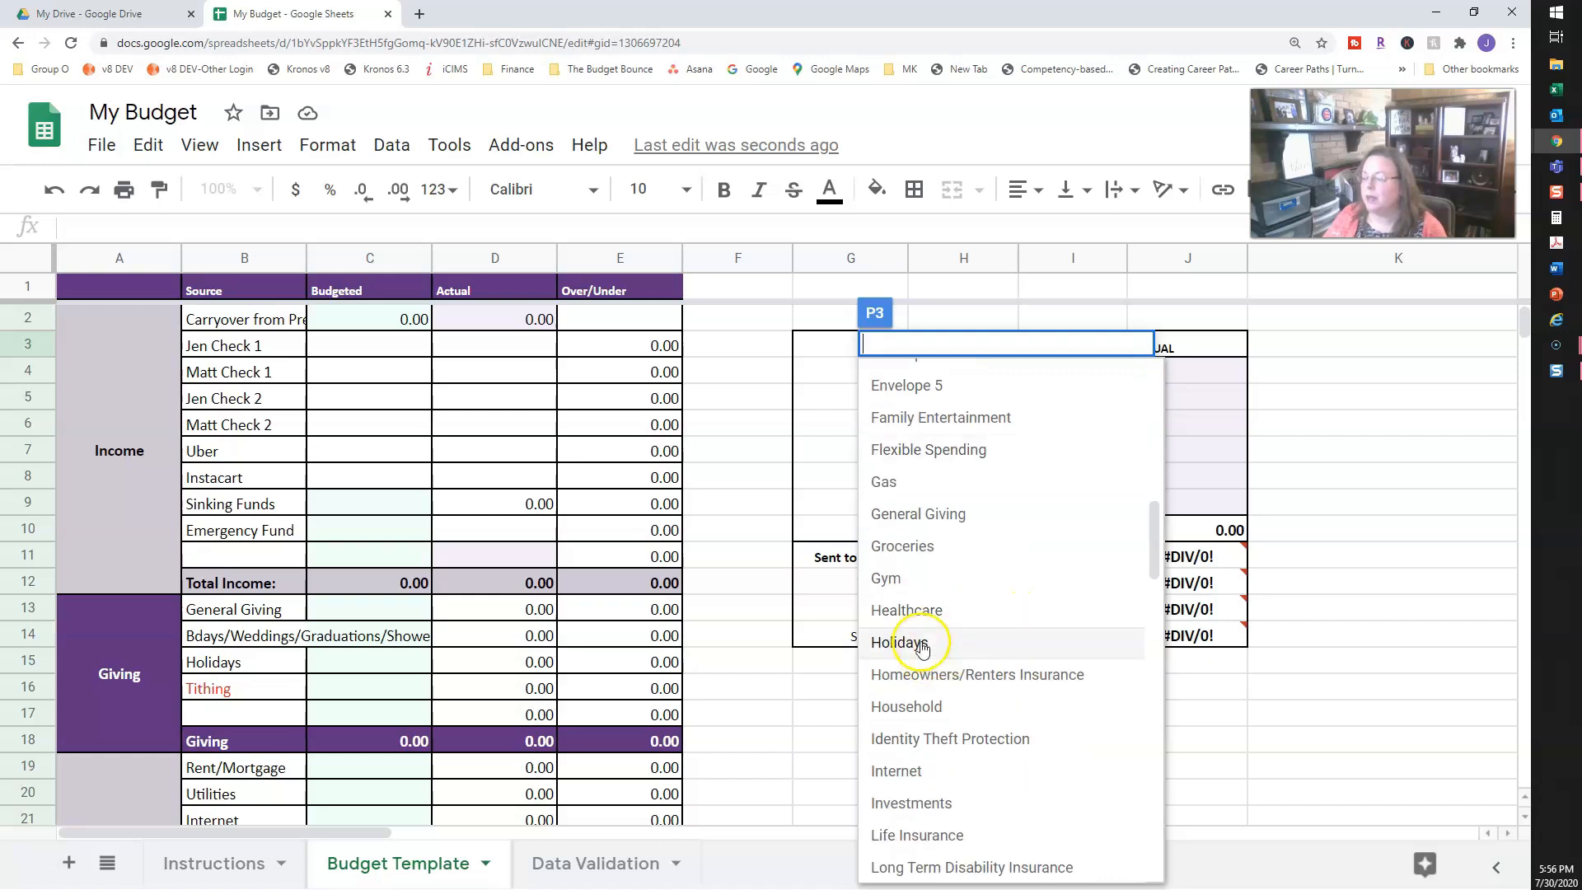
click(922, 649)
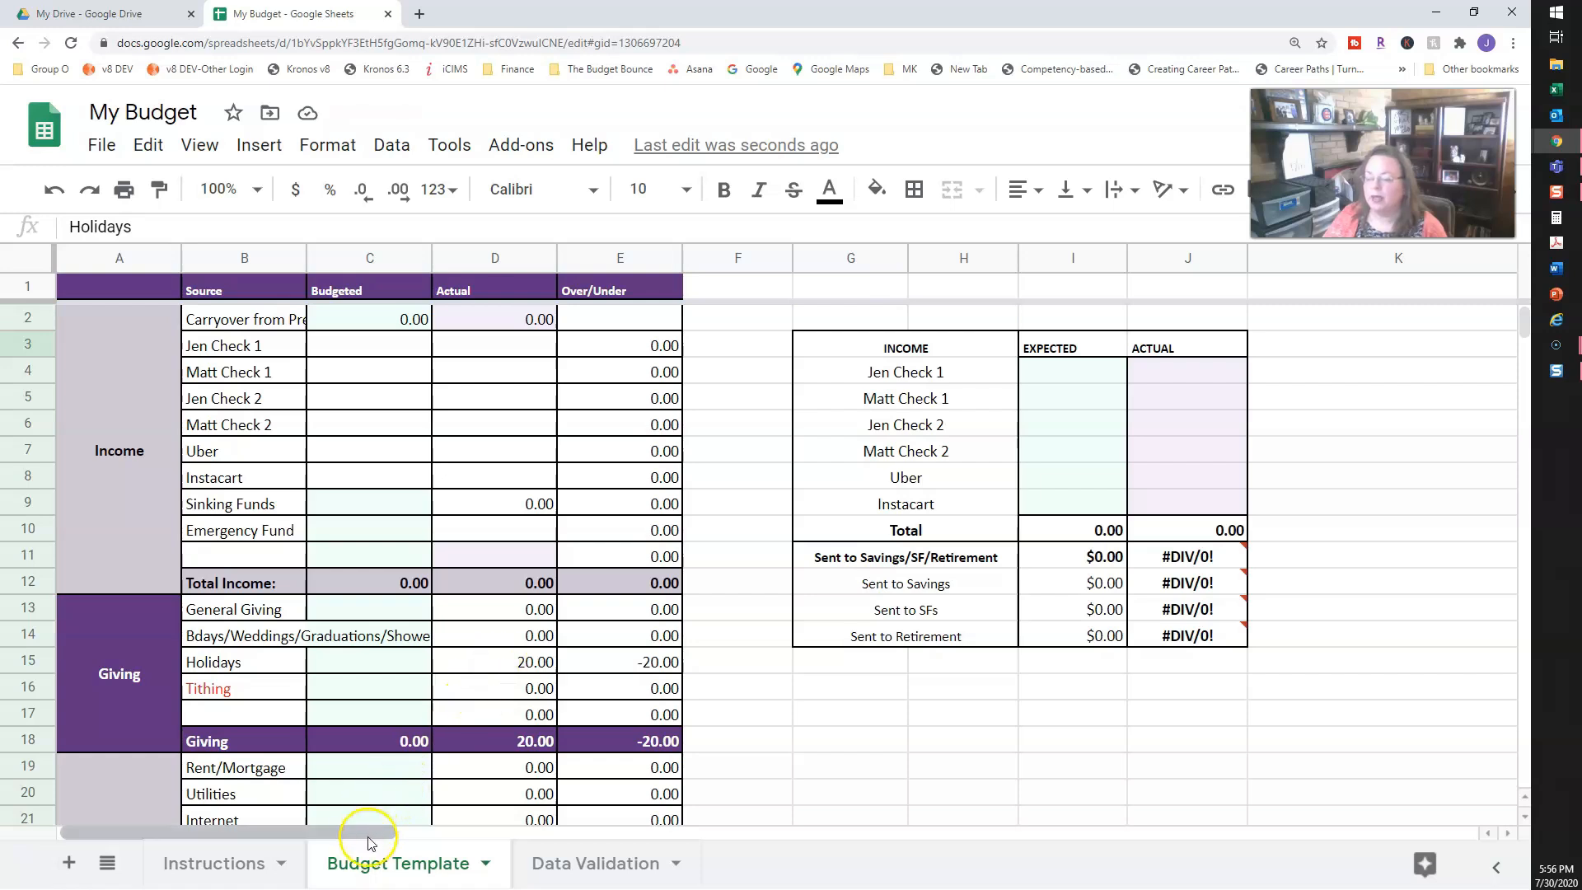
Step: Clear the Holidays category from the Kohl's spending entry and check the Holidays line in the Giving section
drag(369, 834, 686, 834)
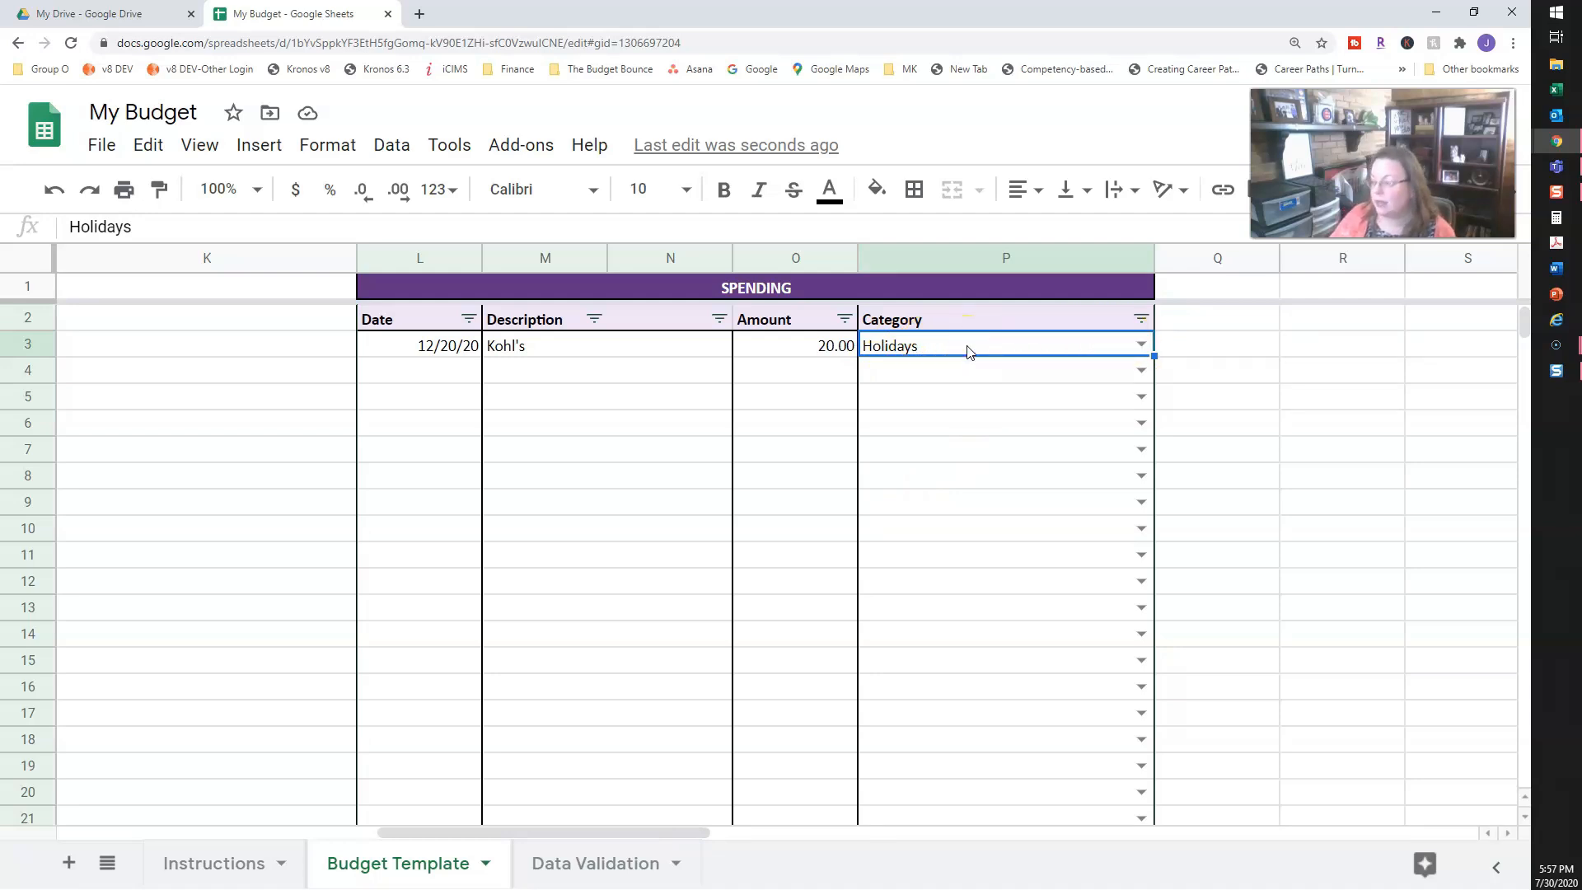
key(Delete)
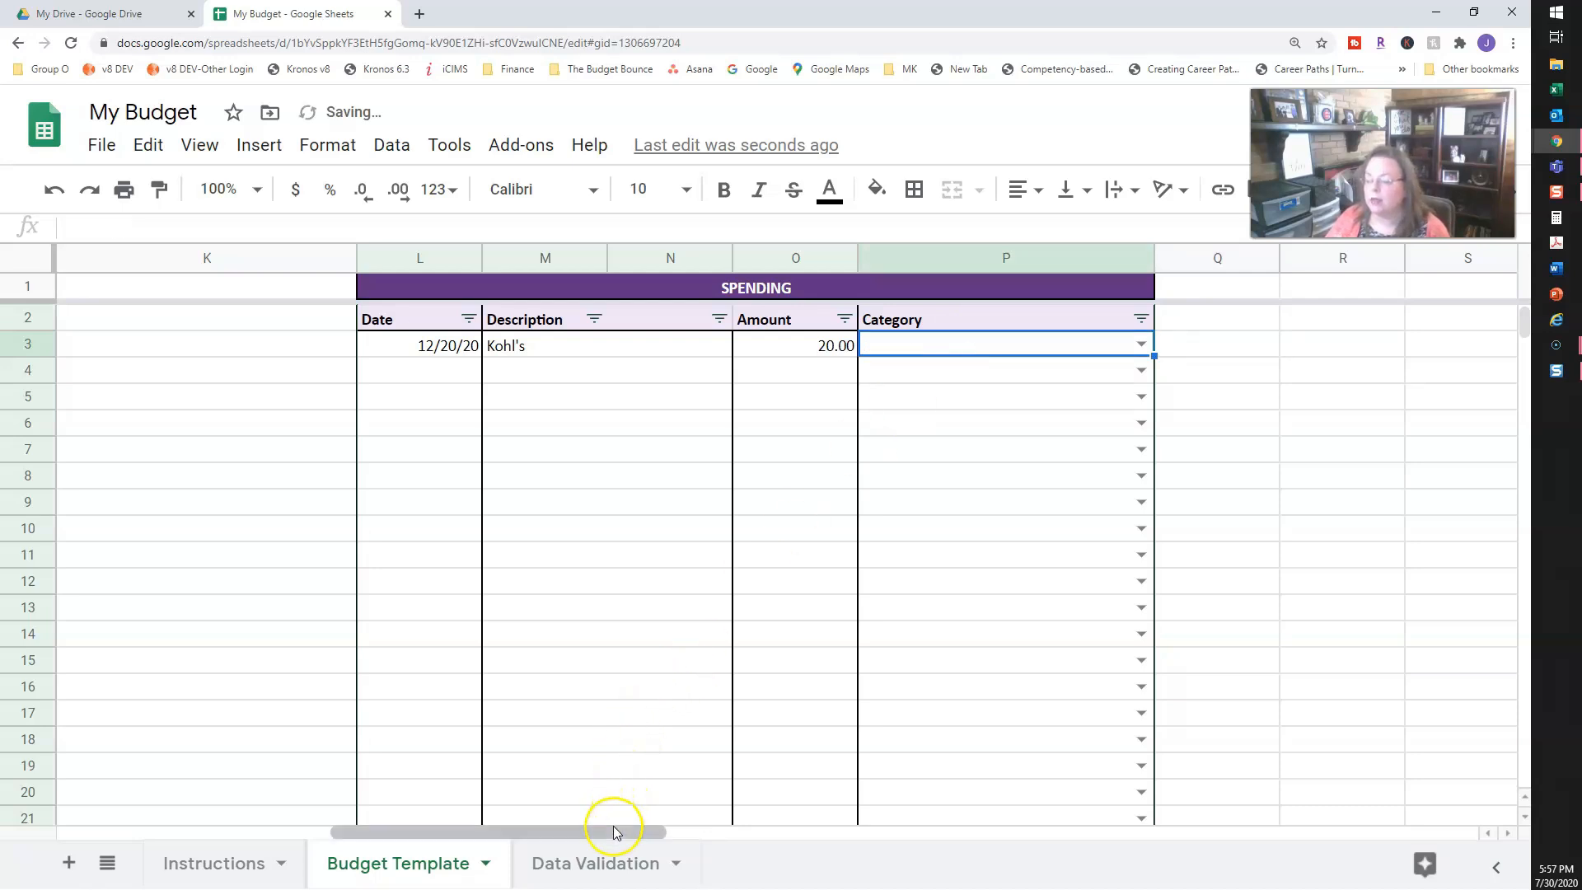
drag(612, 829, 205, 837)
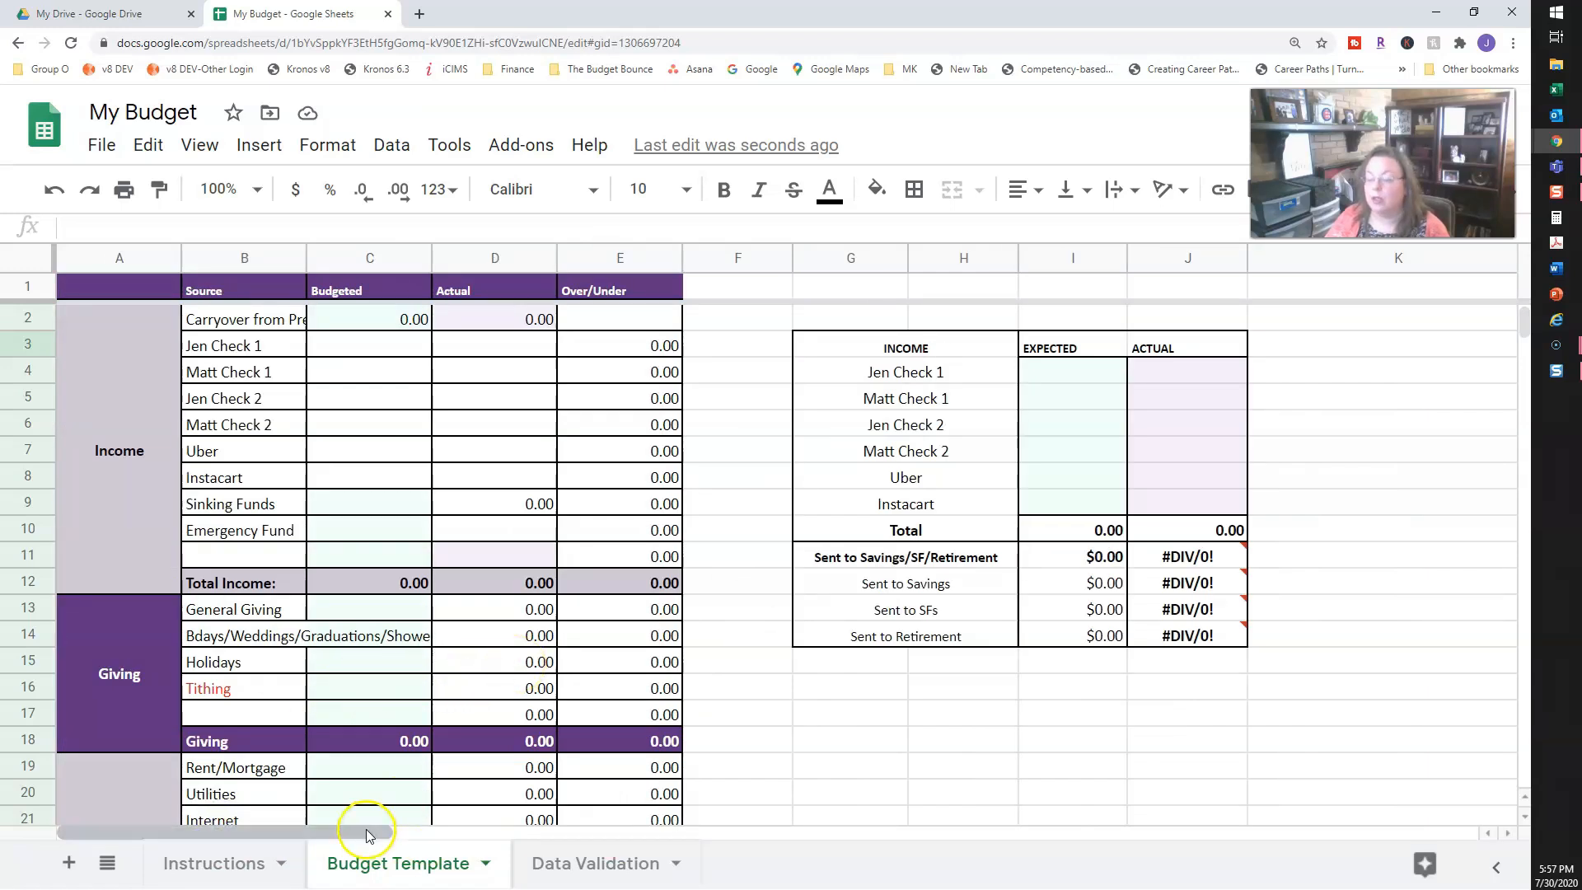
drag(377, 833, 662, 844)
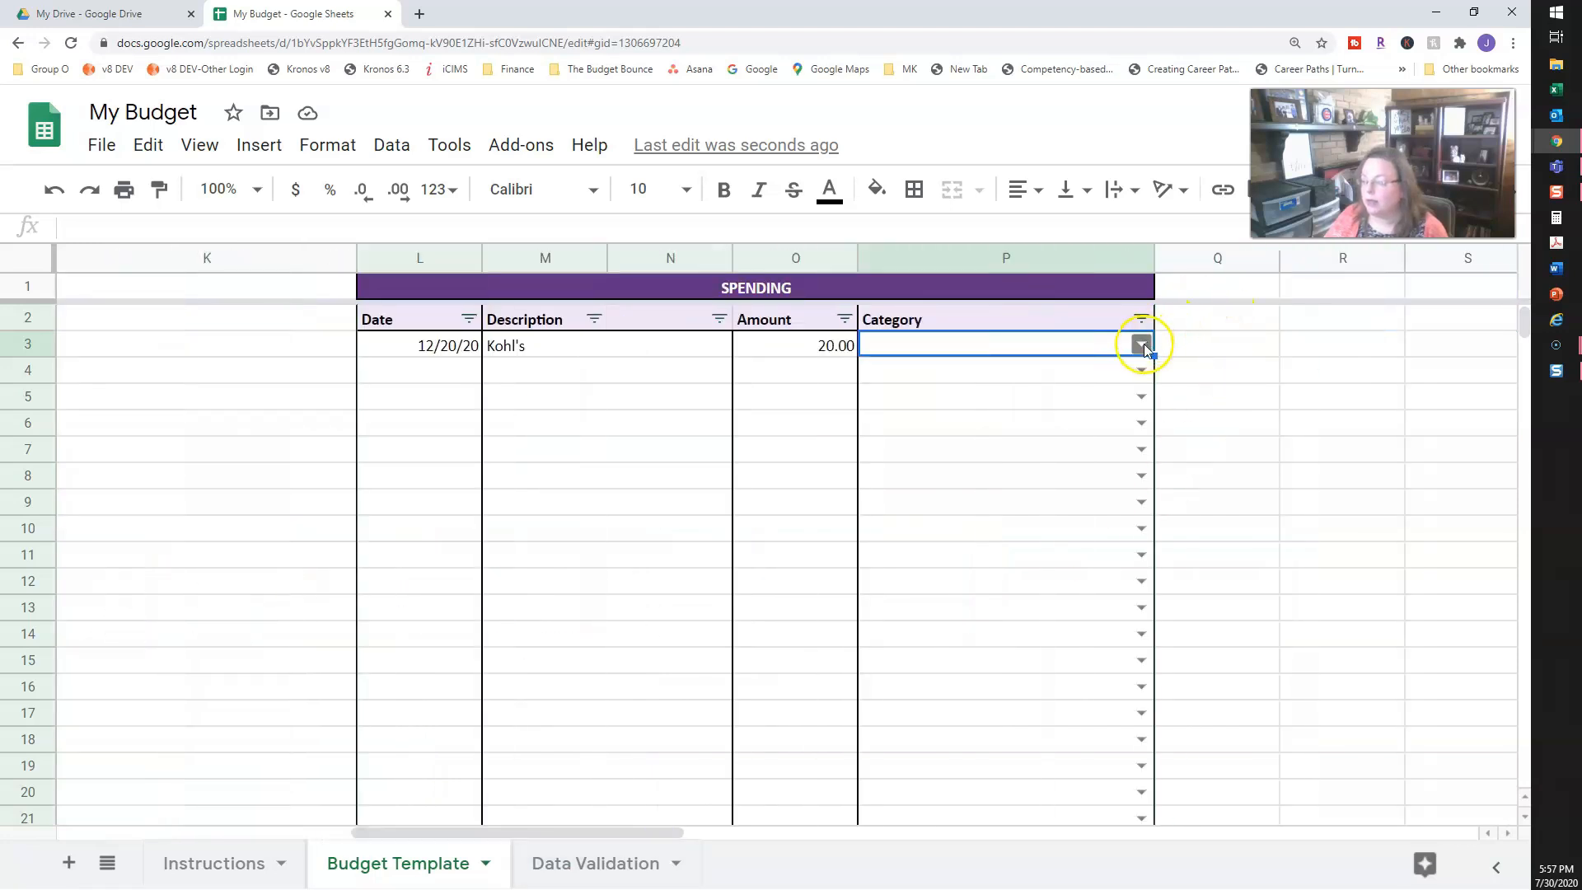
Step: View the Category options for the Kohl's entry and open the Data Validation sheet that lists them
key(Return)
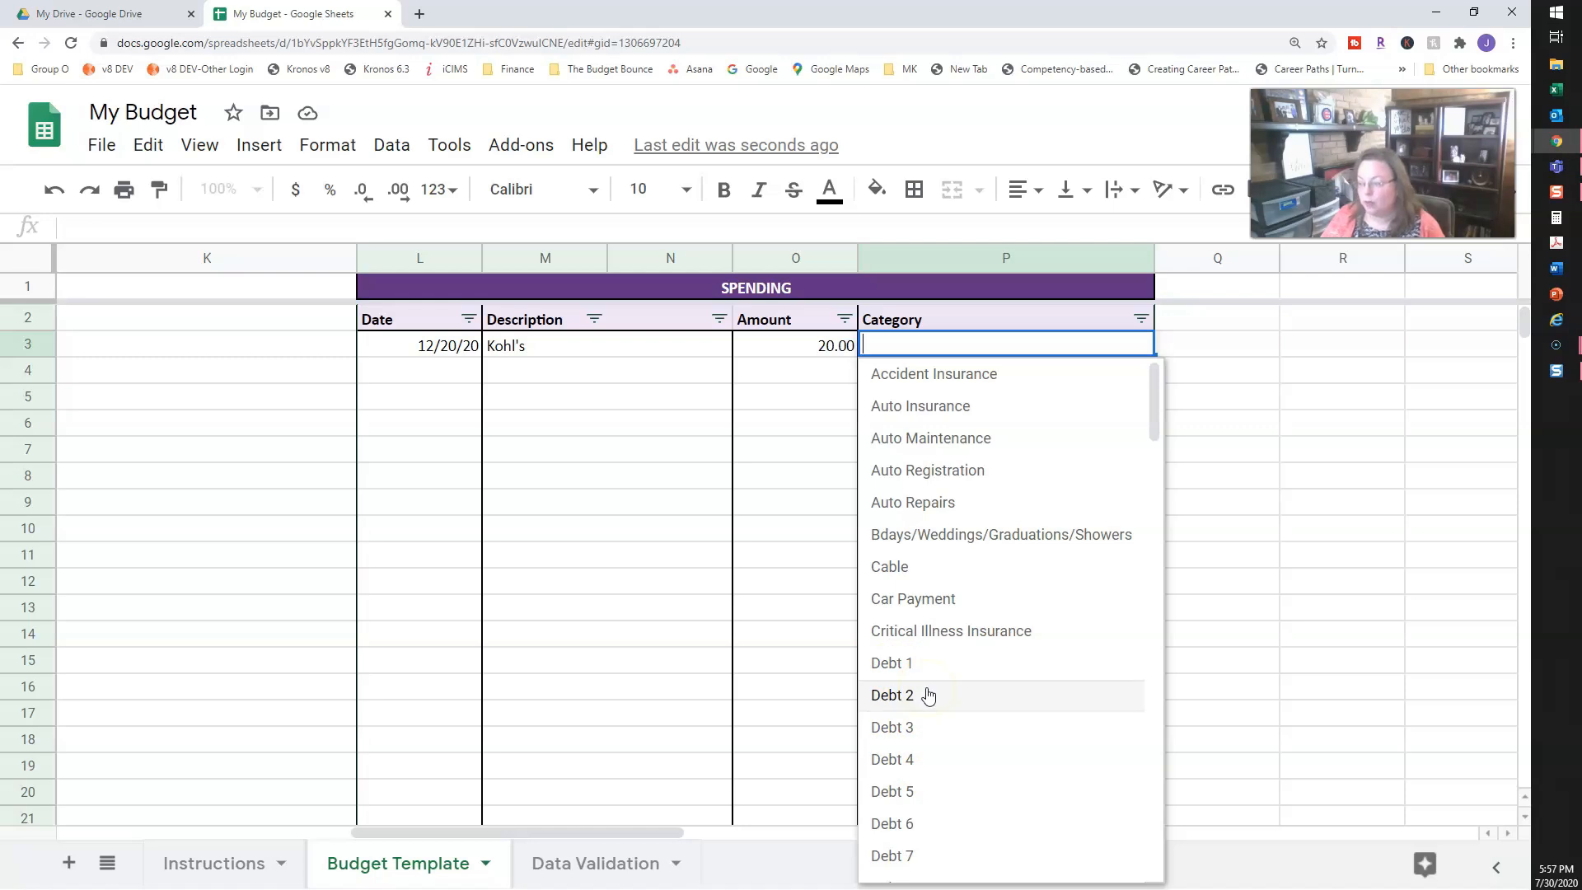
click(1218, 371)
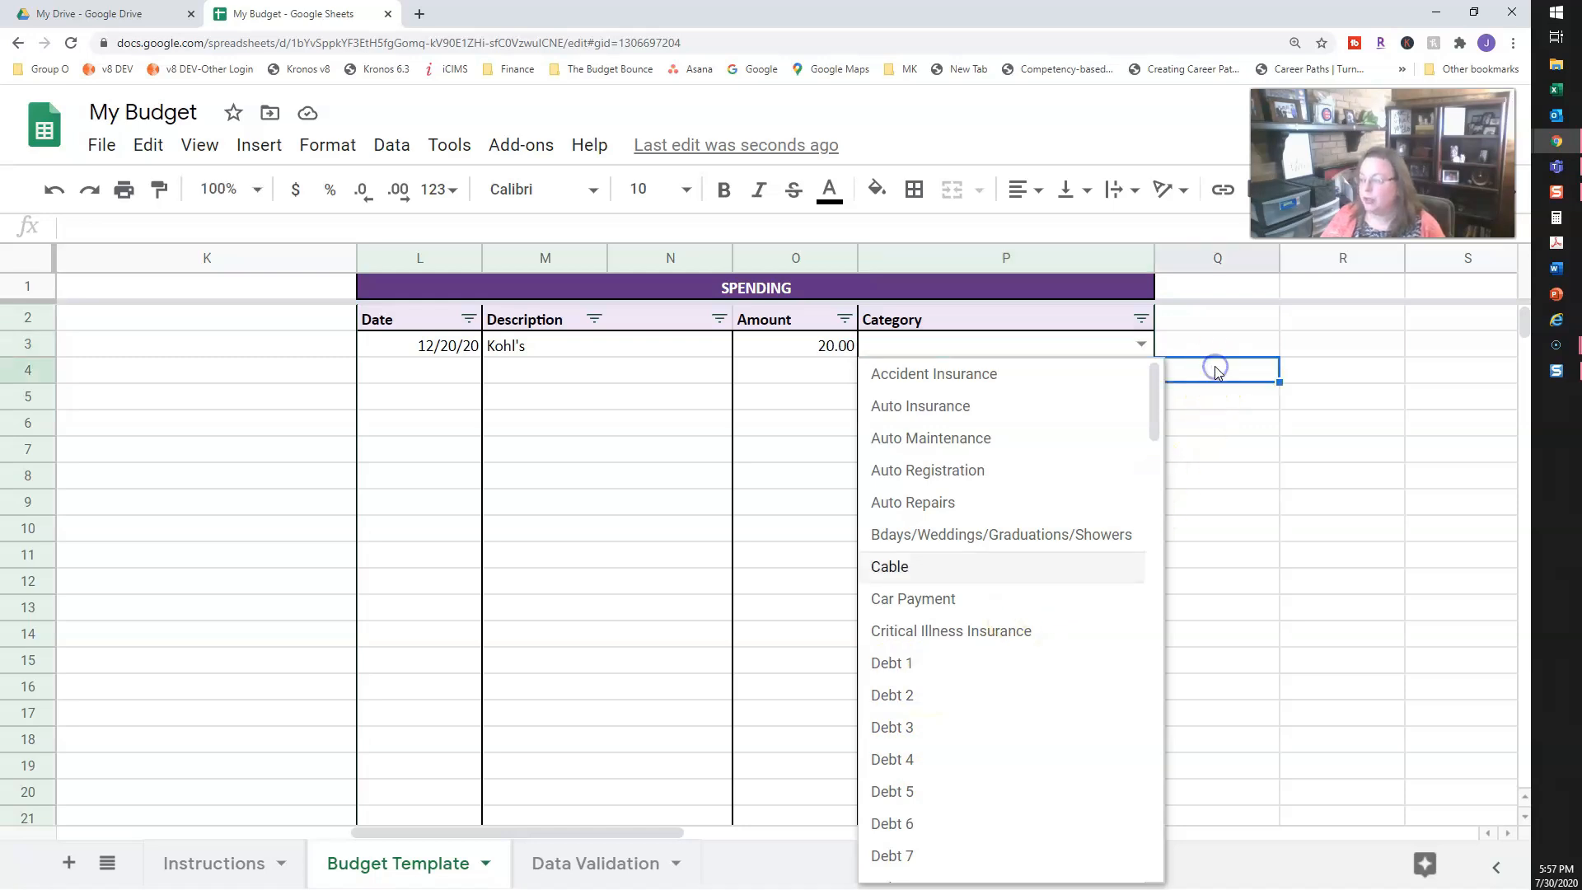
click(583, 863)
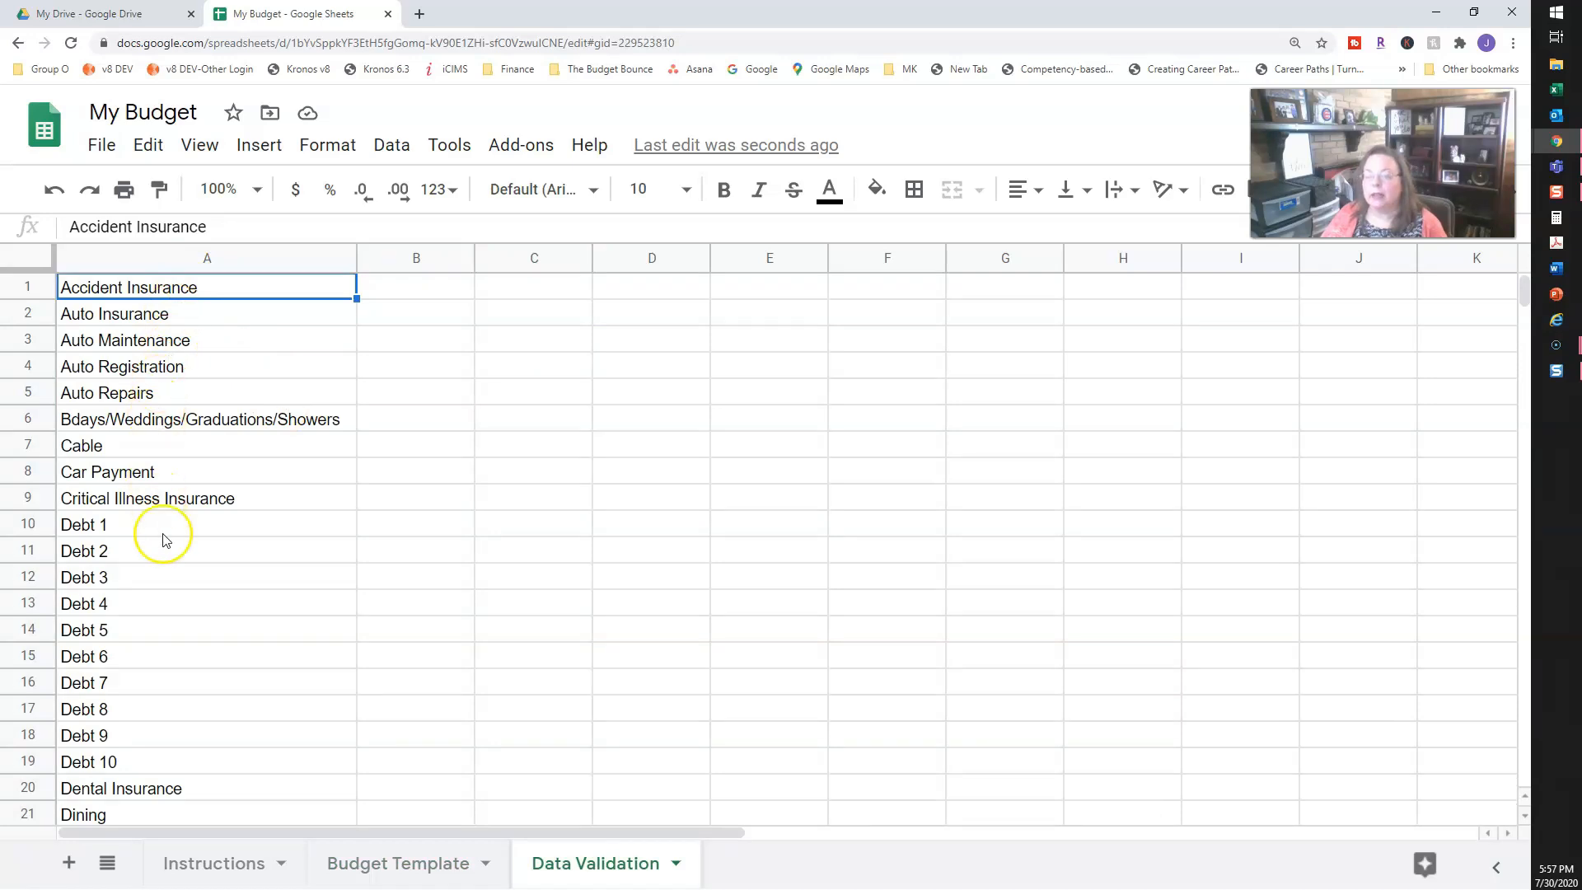
Step: Read through the Data Validation sheet's category list and compare it with the Category options for the Kohl's entry on the Budget Template sheet
scroll(171, 599, down, 10)
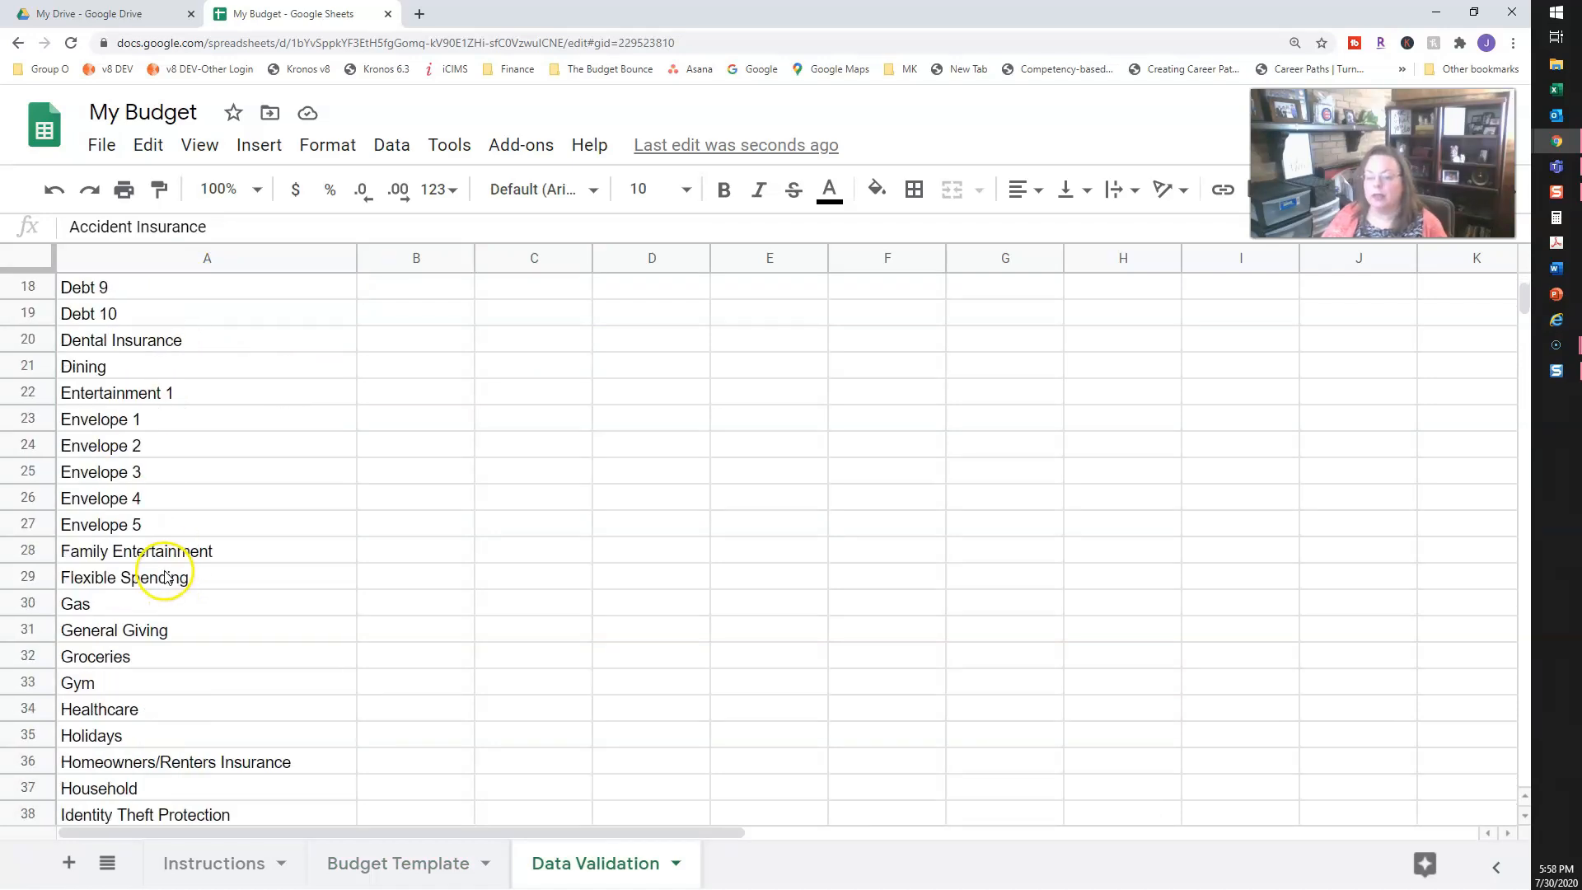
scroll(165, 571, down, 5)
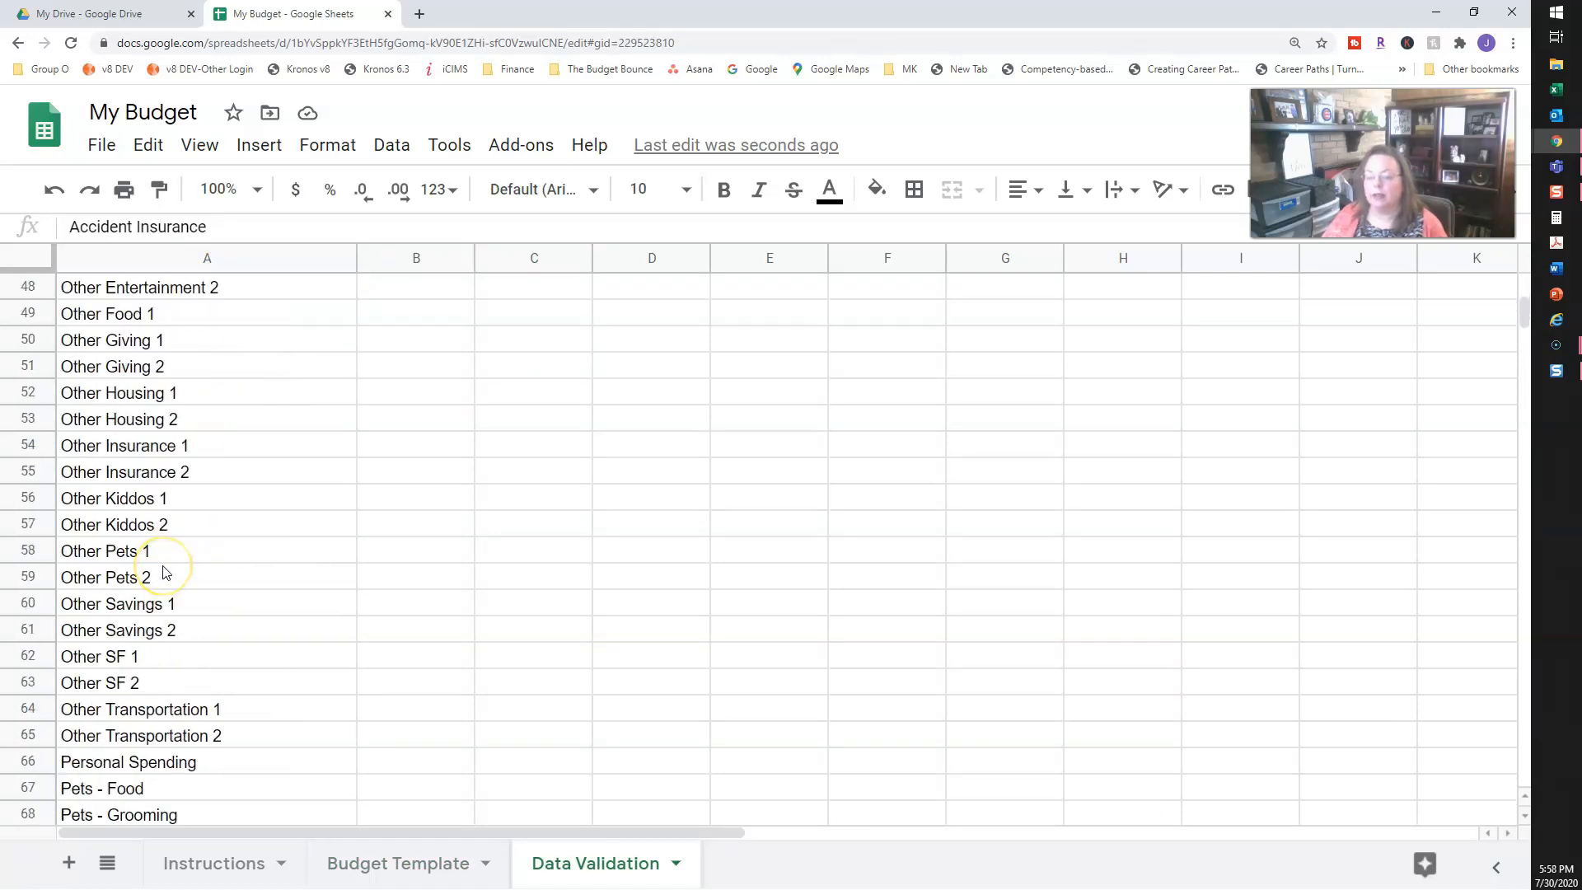
scroll(165, 571, down, 2)
scroll(165, 571, down, 6)
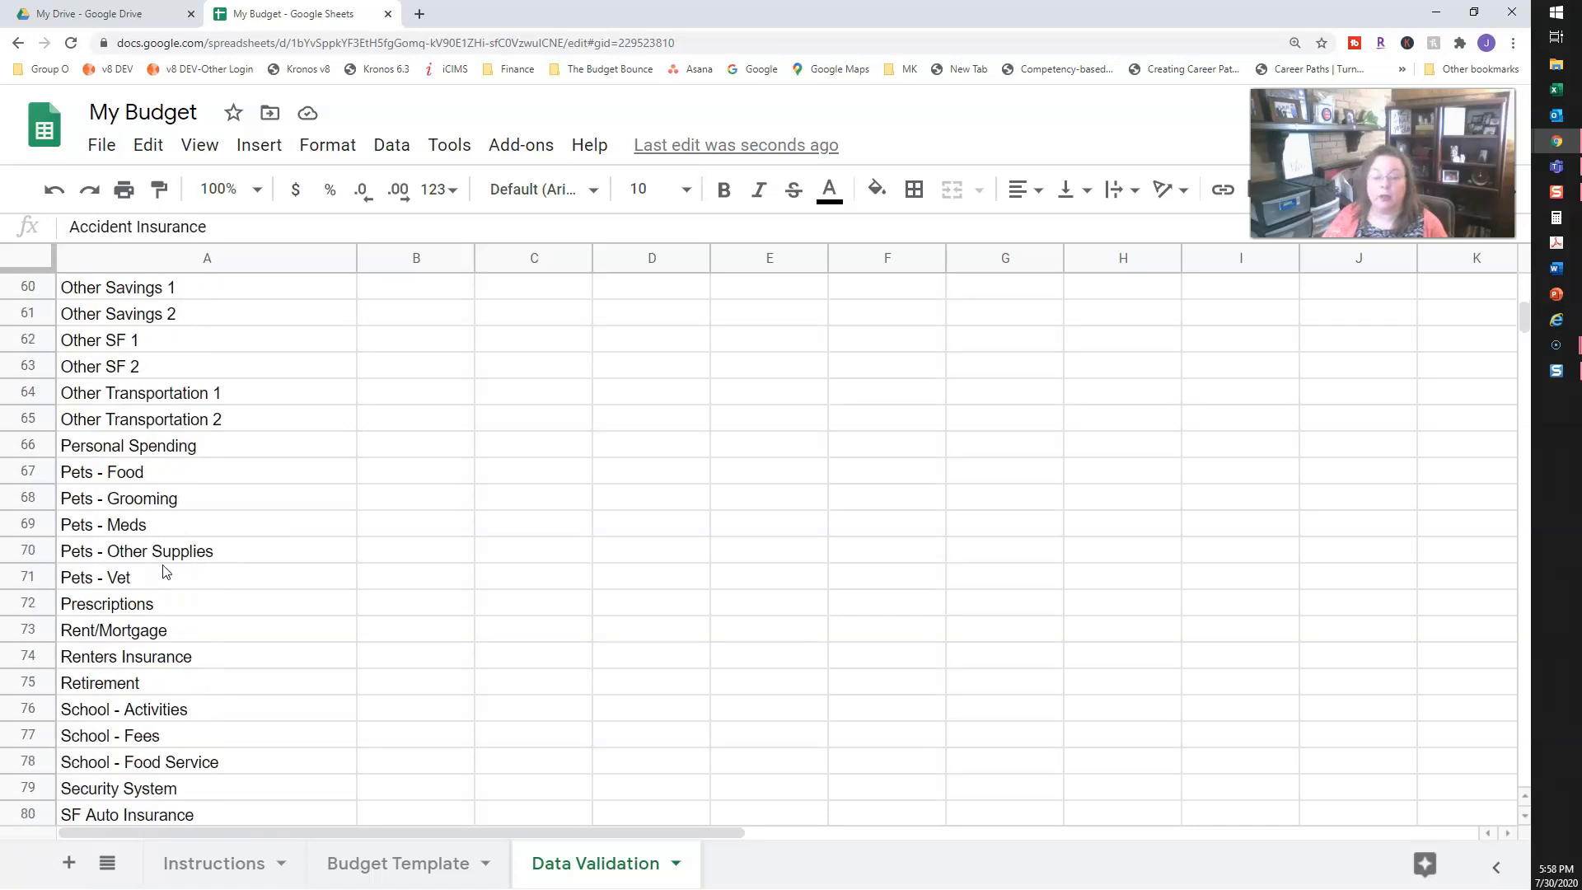
scroll(165, 571, down, 2)
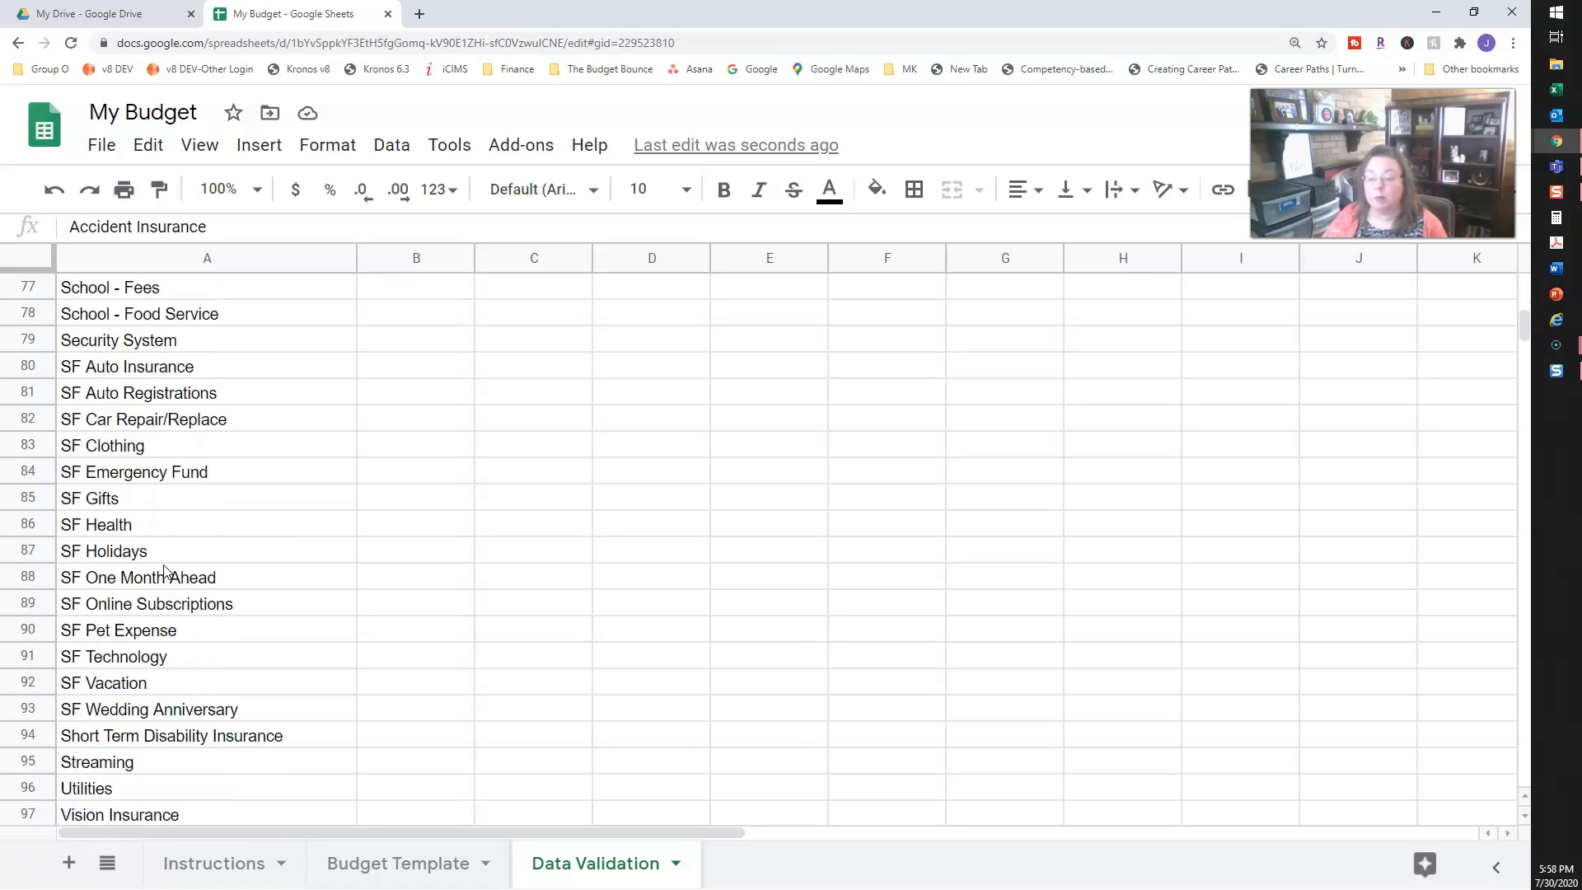
scroll(165, 571, down, 3)
scroll(189, 548, up, 20)
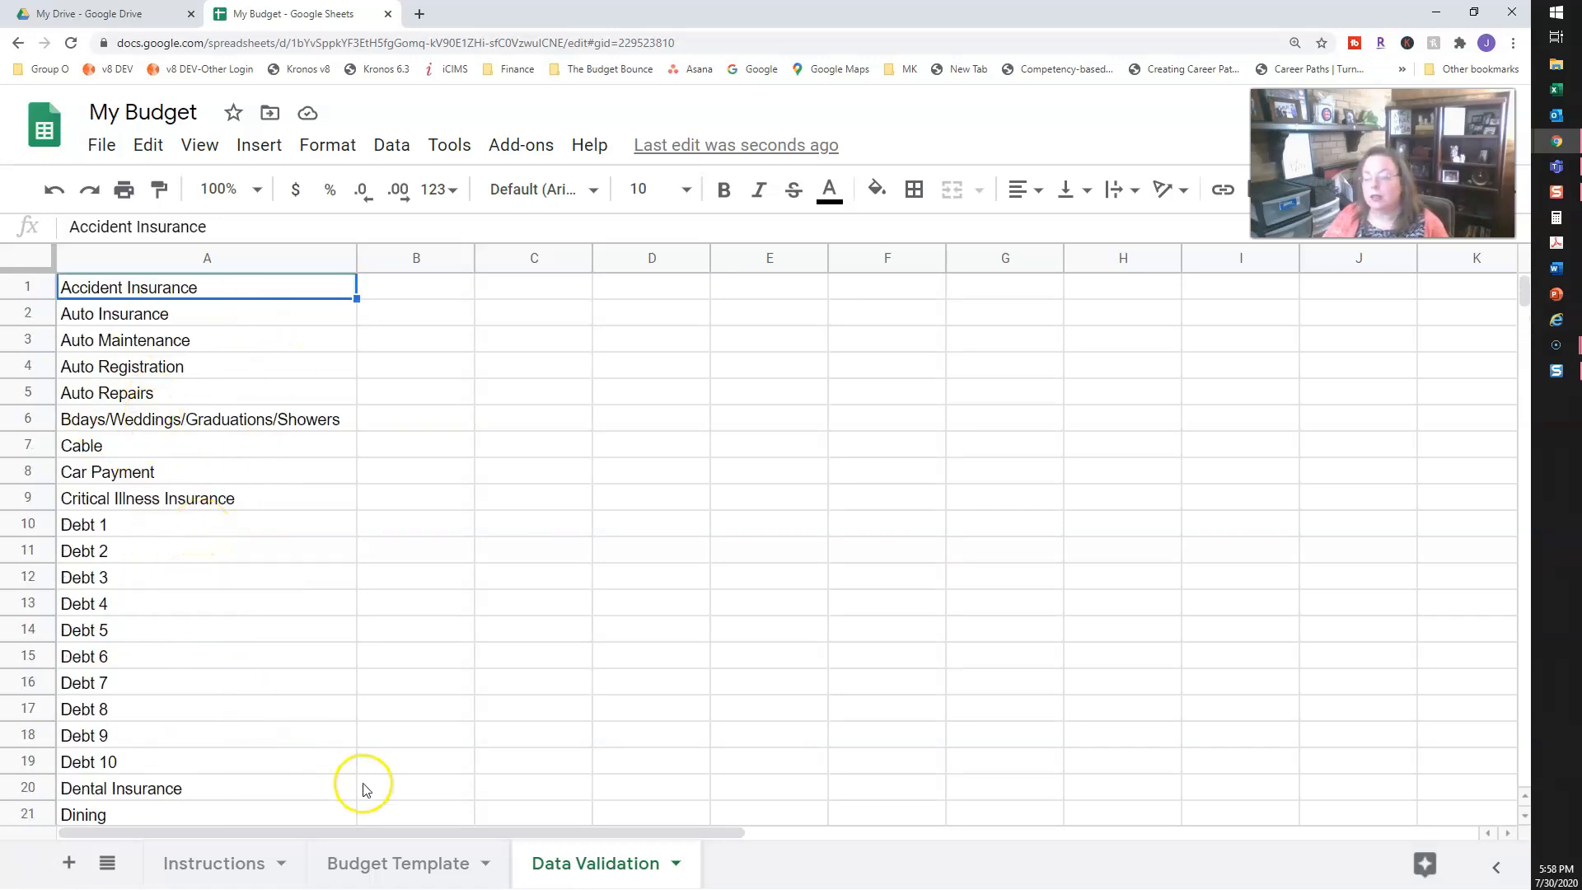
click(406, 866)
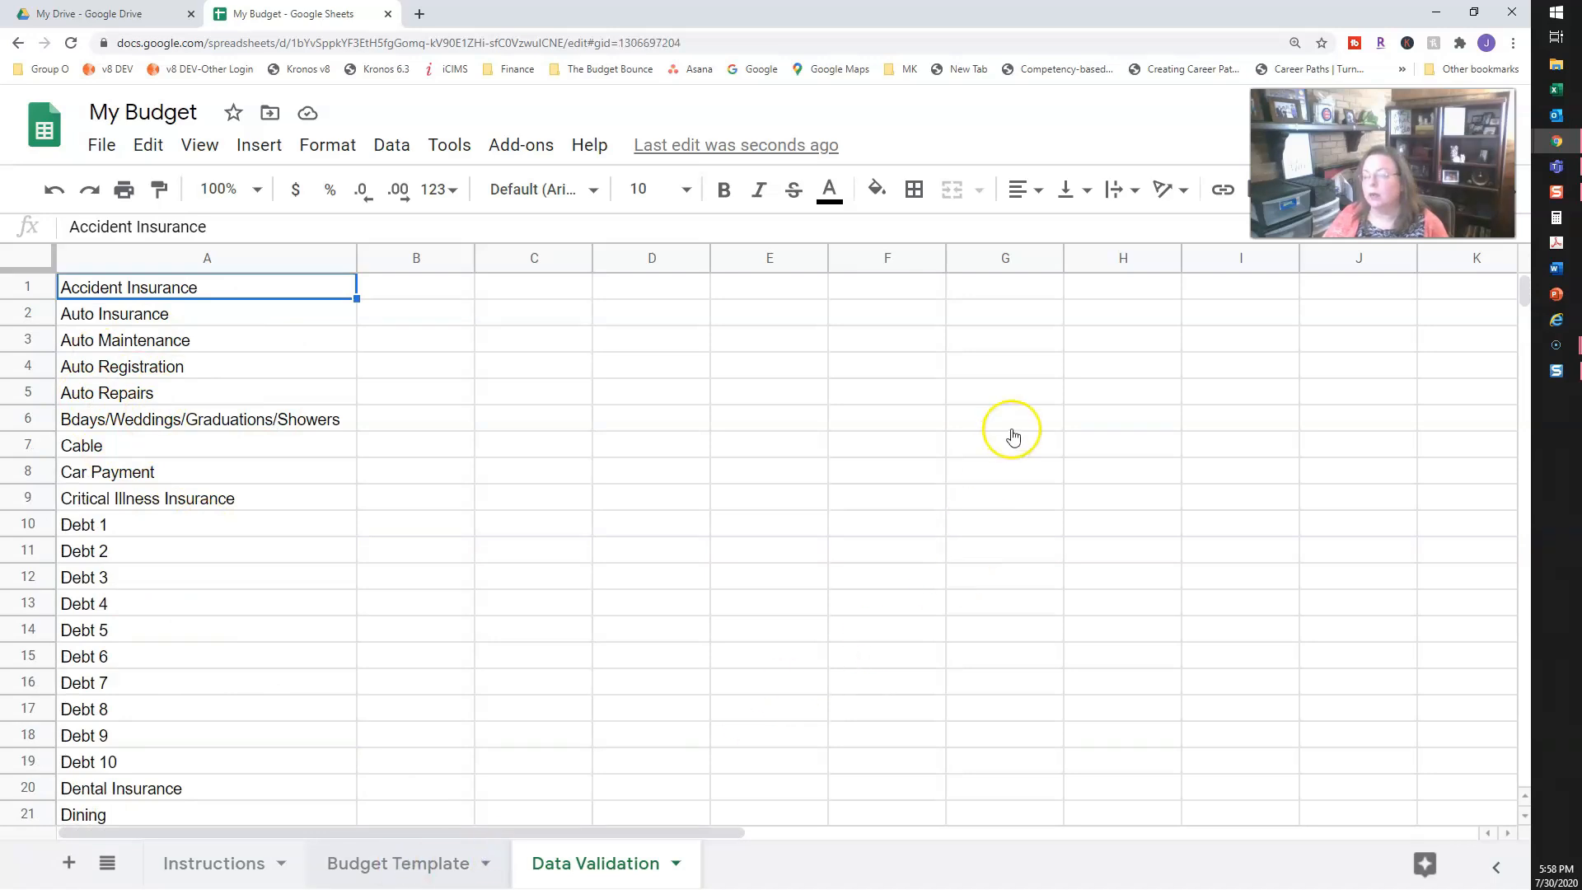
click(1137, 347)
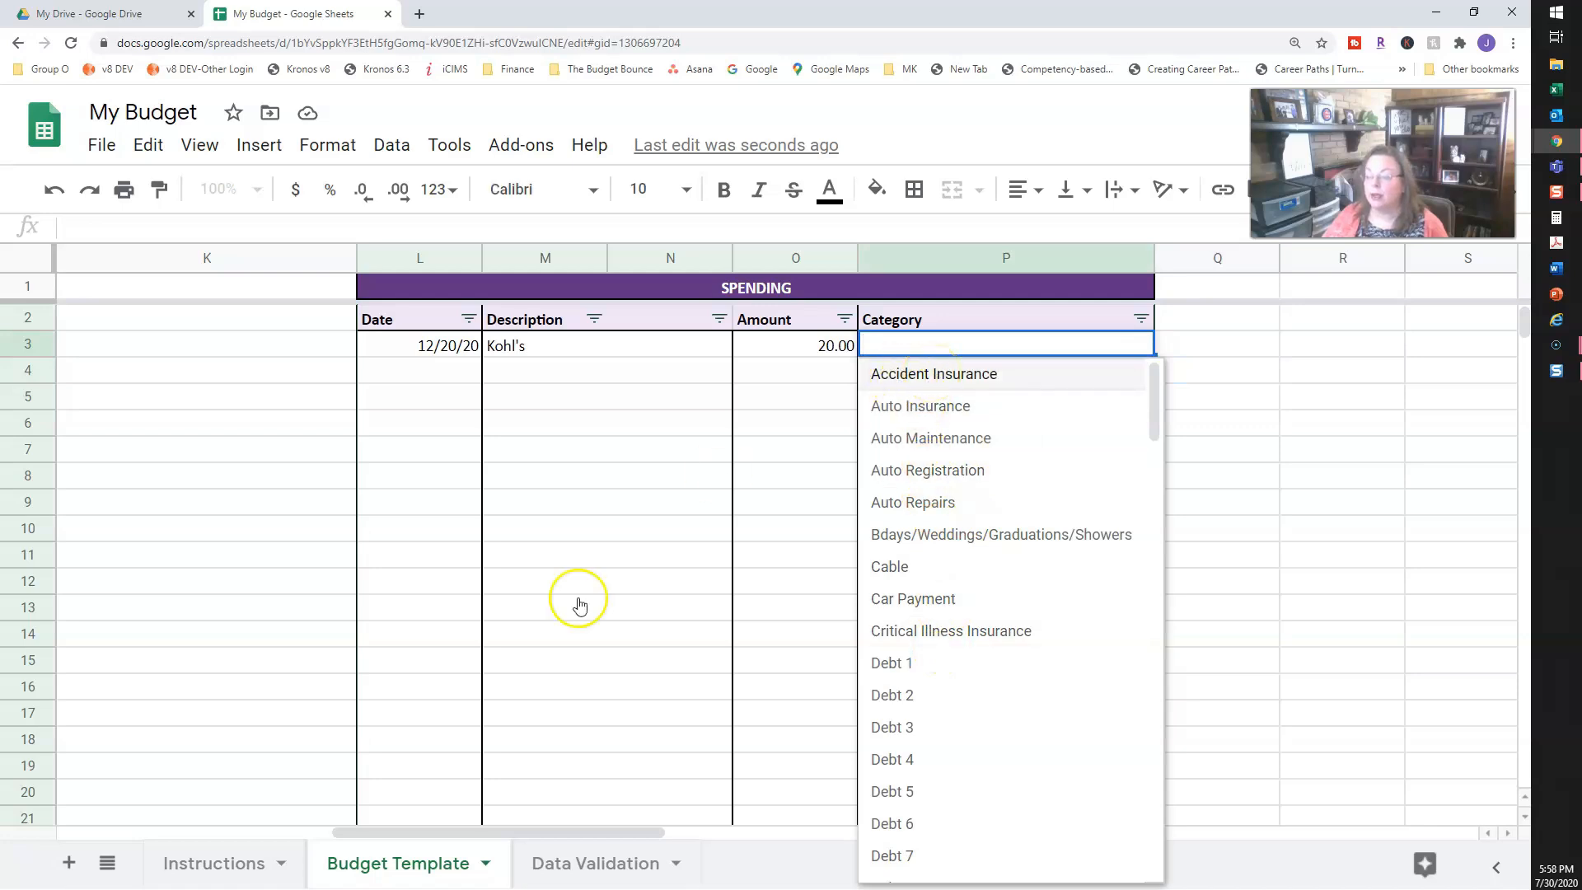
Step: Clear Accident Insurance from cell A1 of the Data Validation sheet and check the Category options for the Kohl's entry
click(595, 862)
key(Delete)
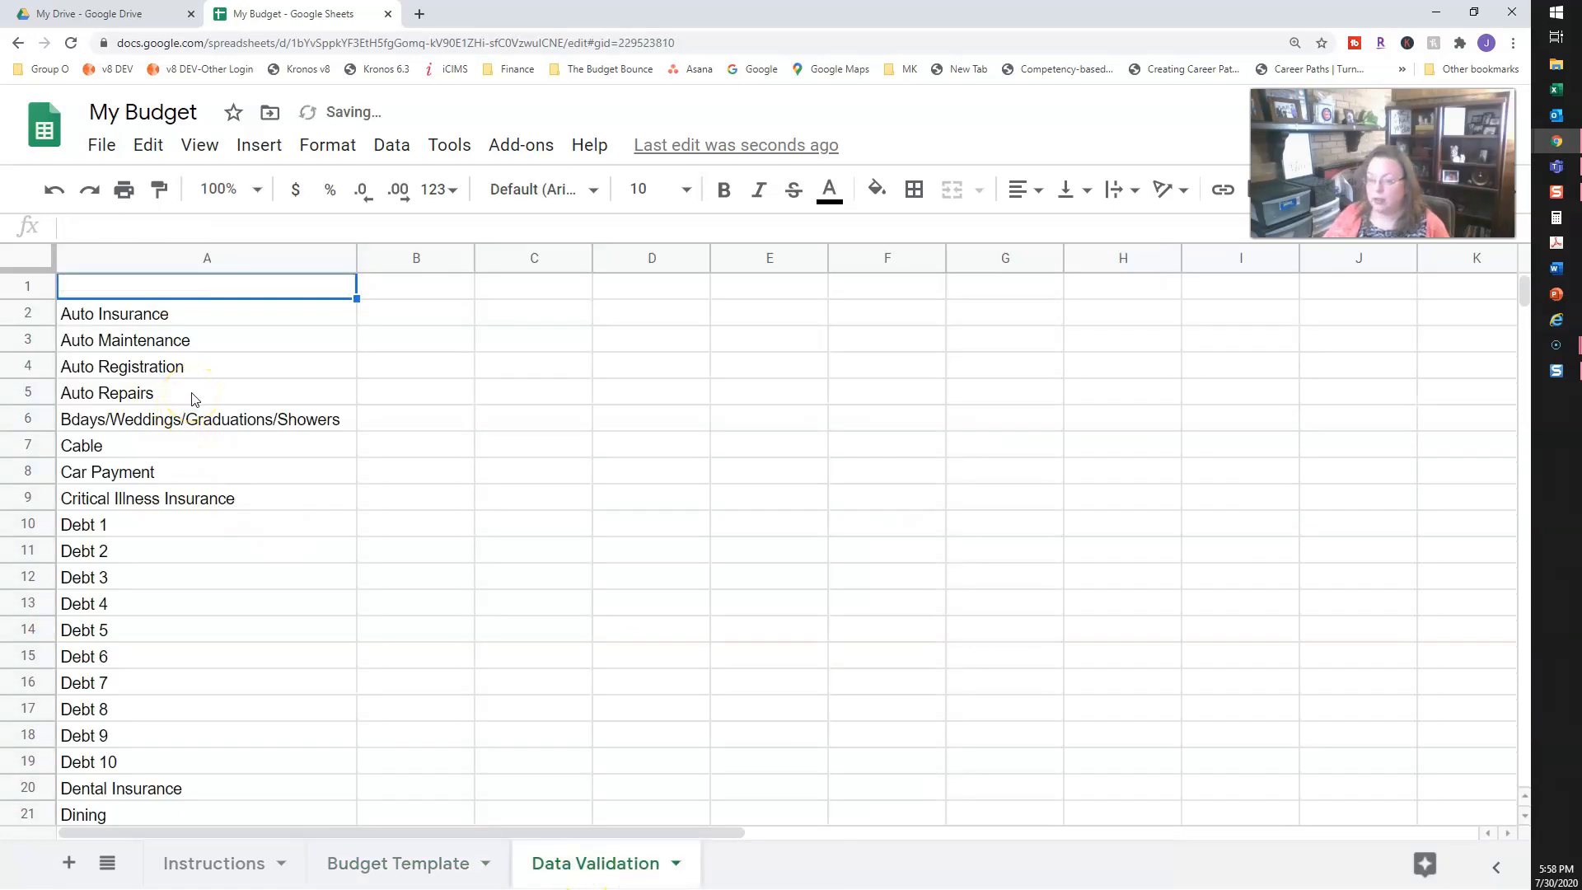
click(398, 865)
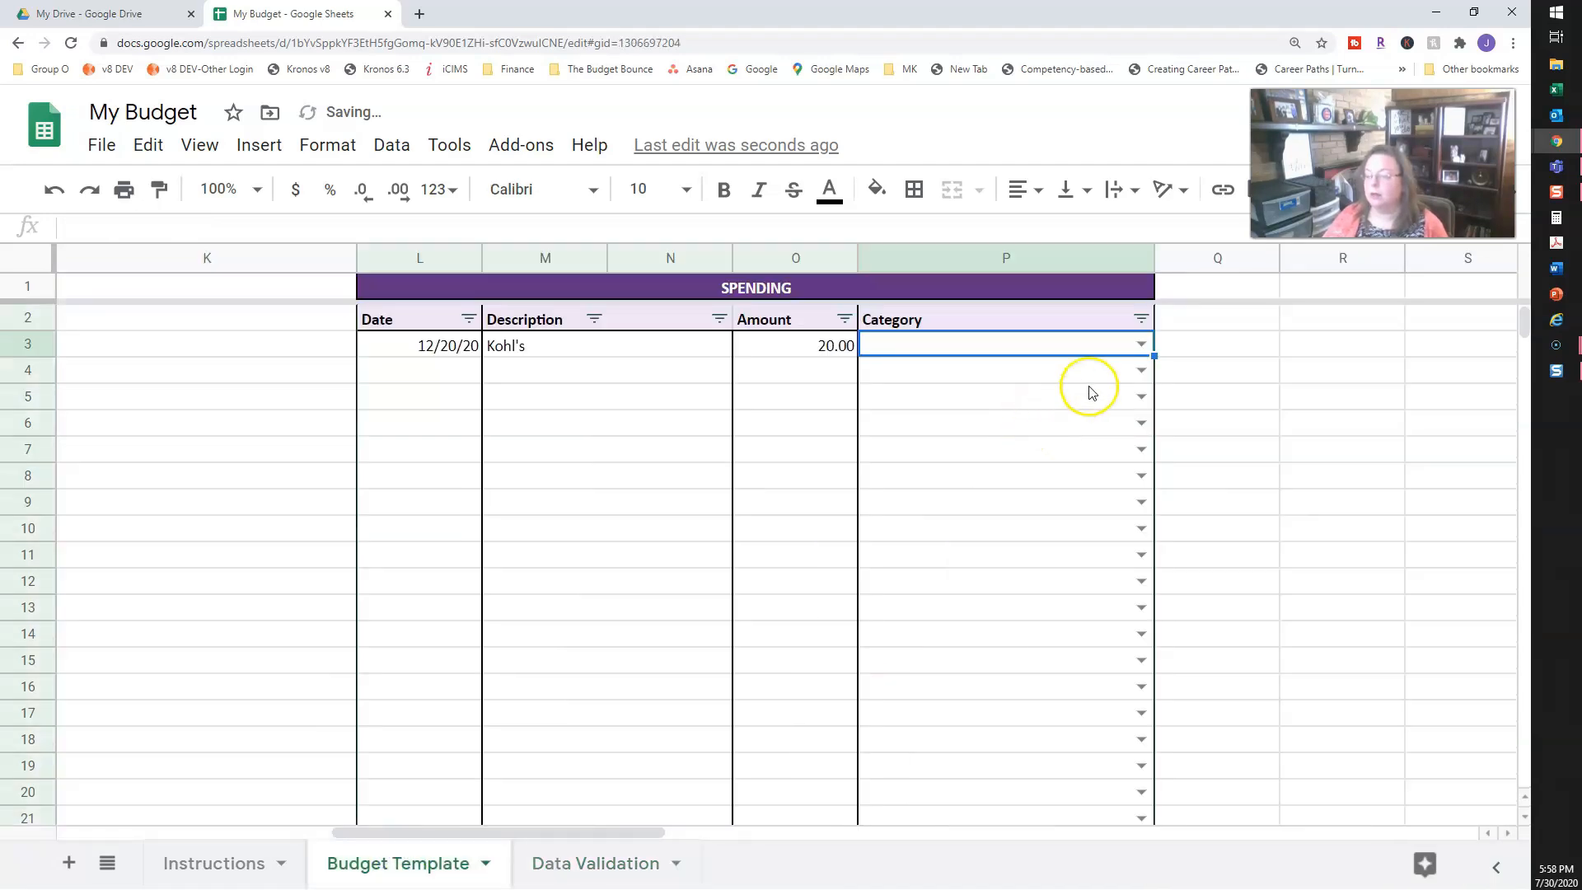
click(1141, 345)
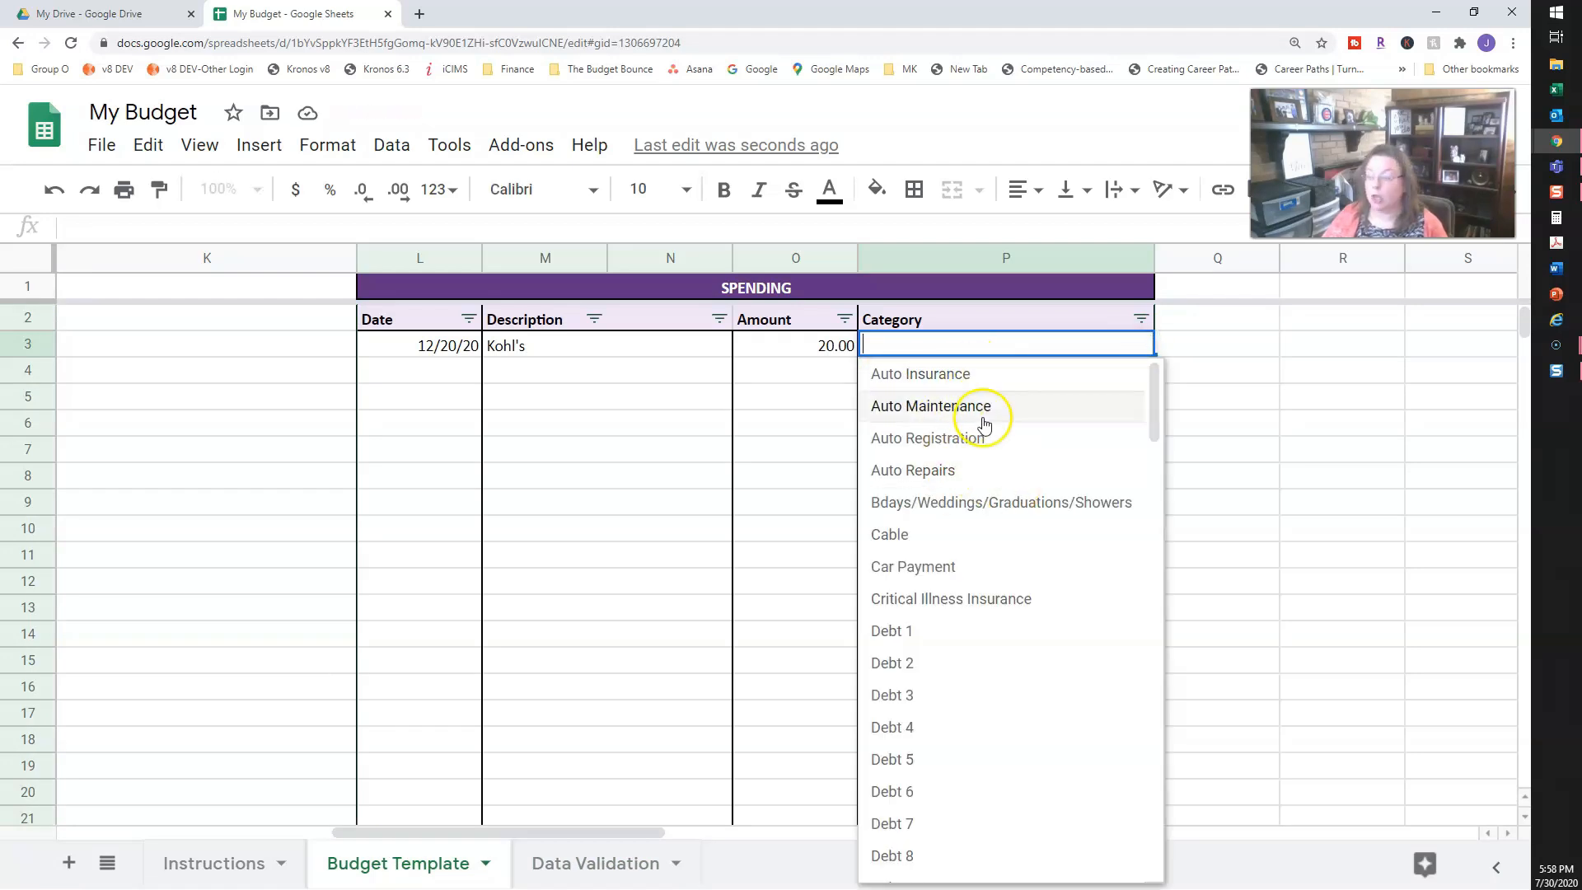
Step: Return to the Data Validation sheet and undo the clearing of cell A1
click(568, 869)
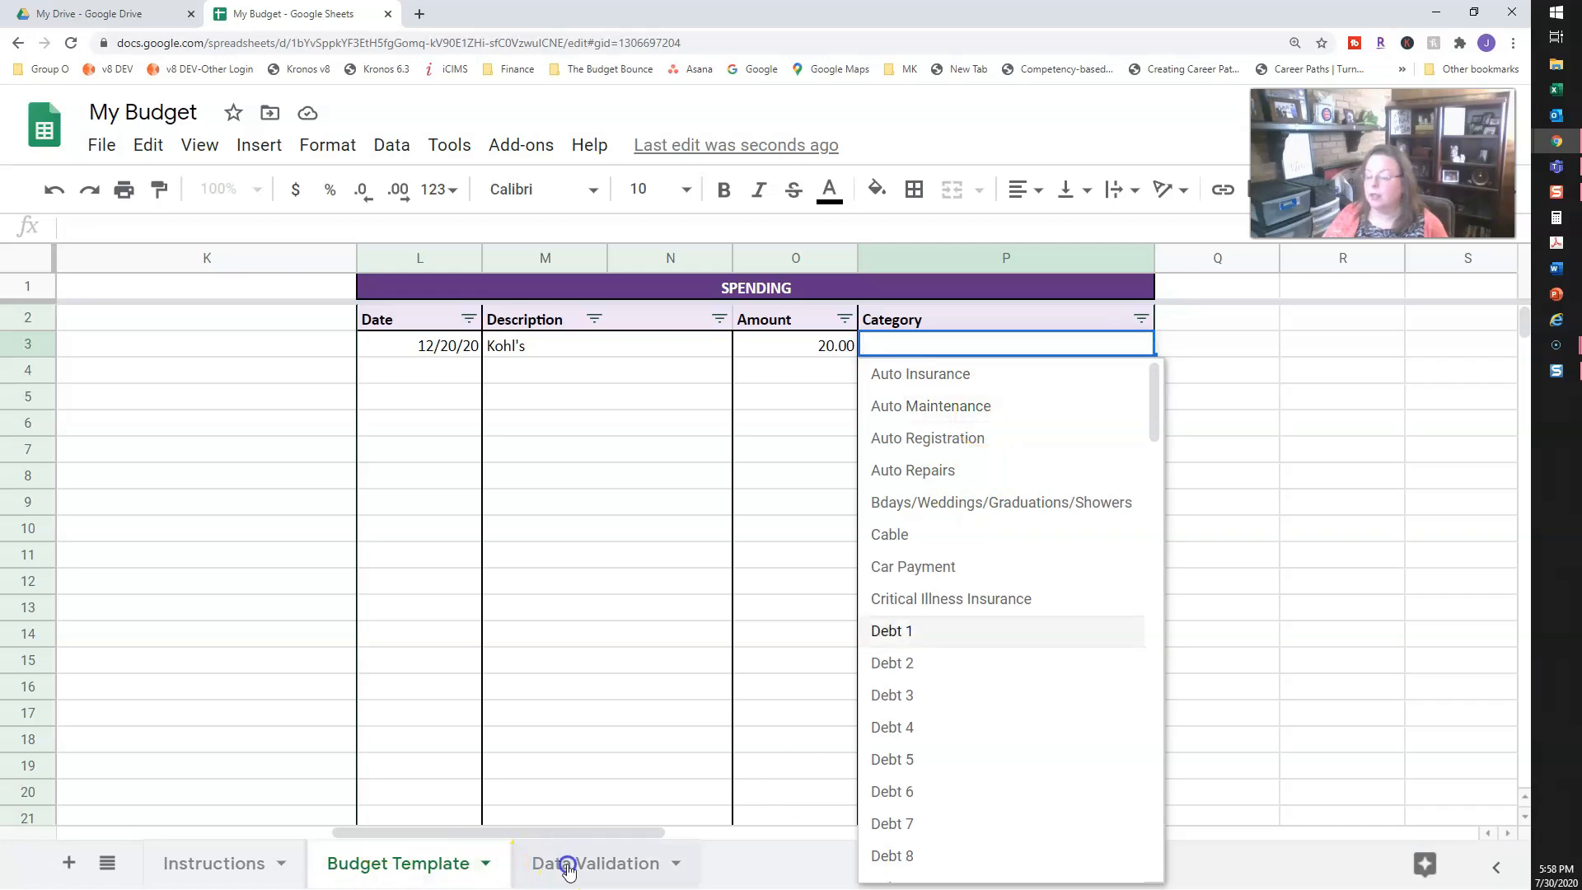
click(569, 865)
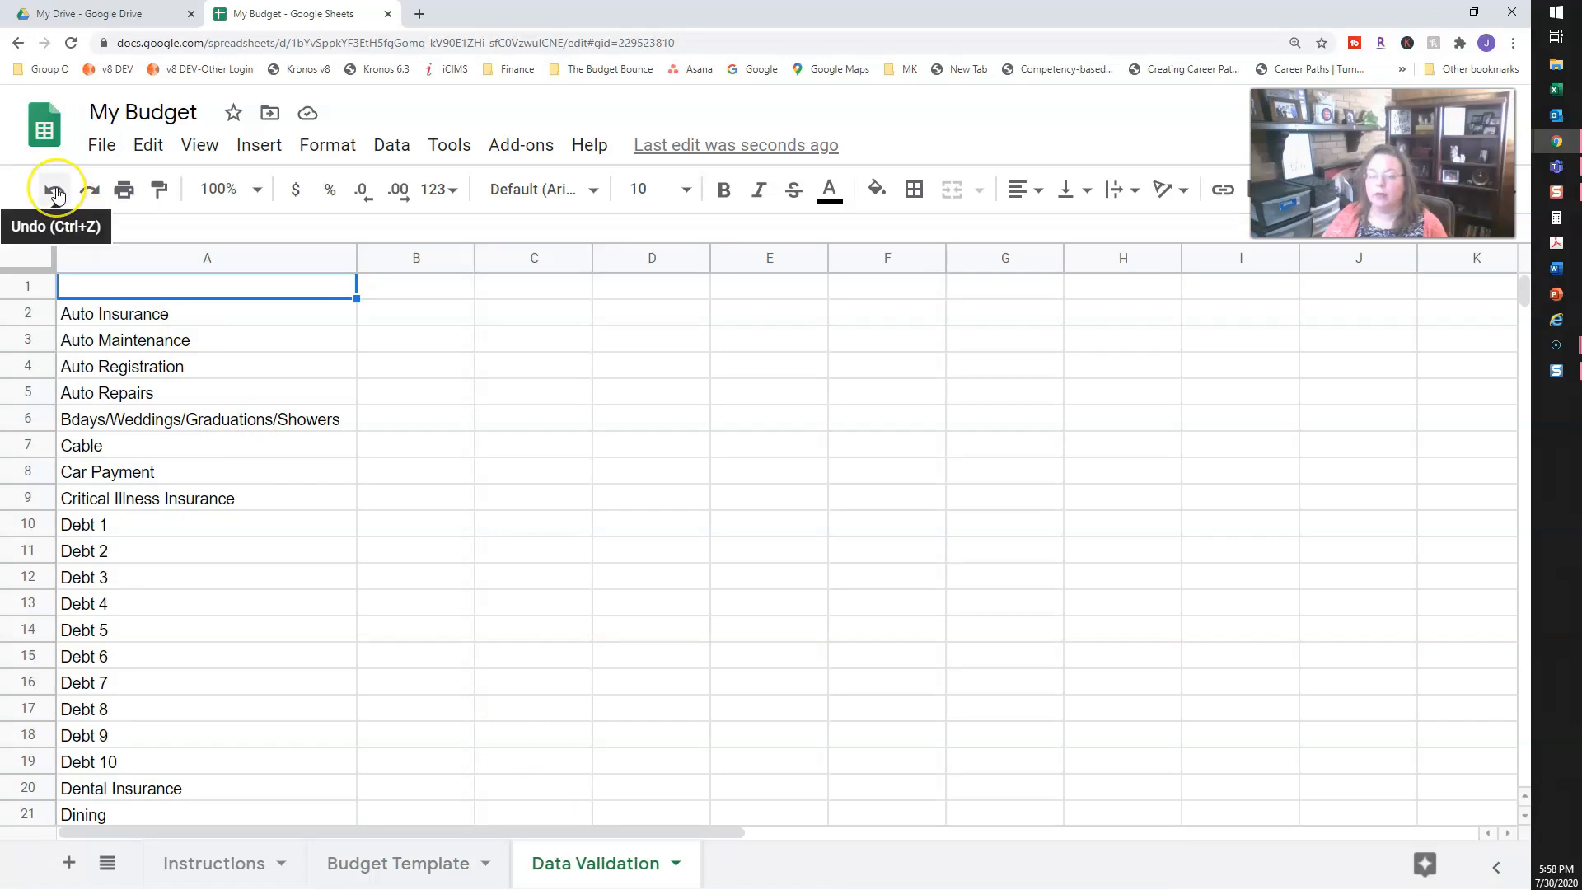
click(54, 191)
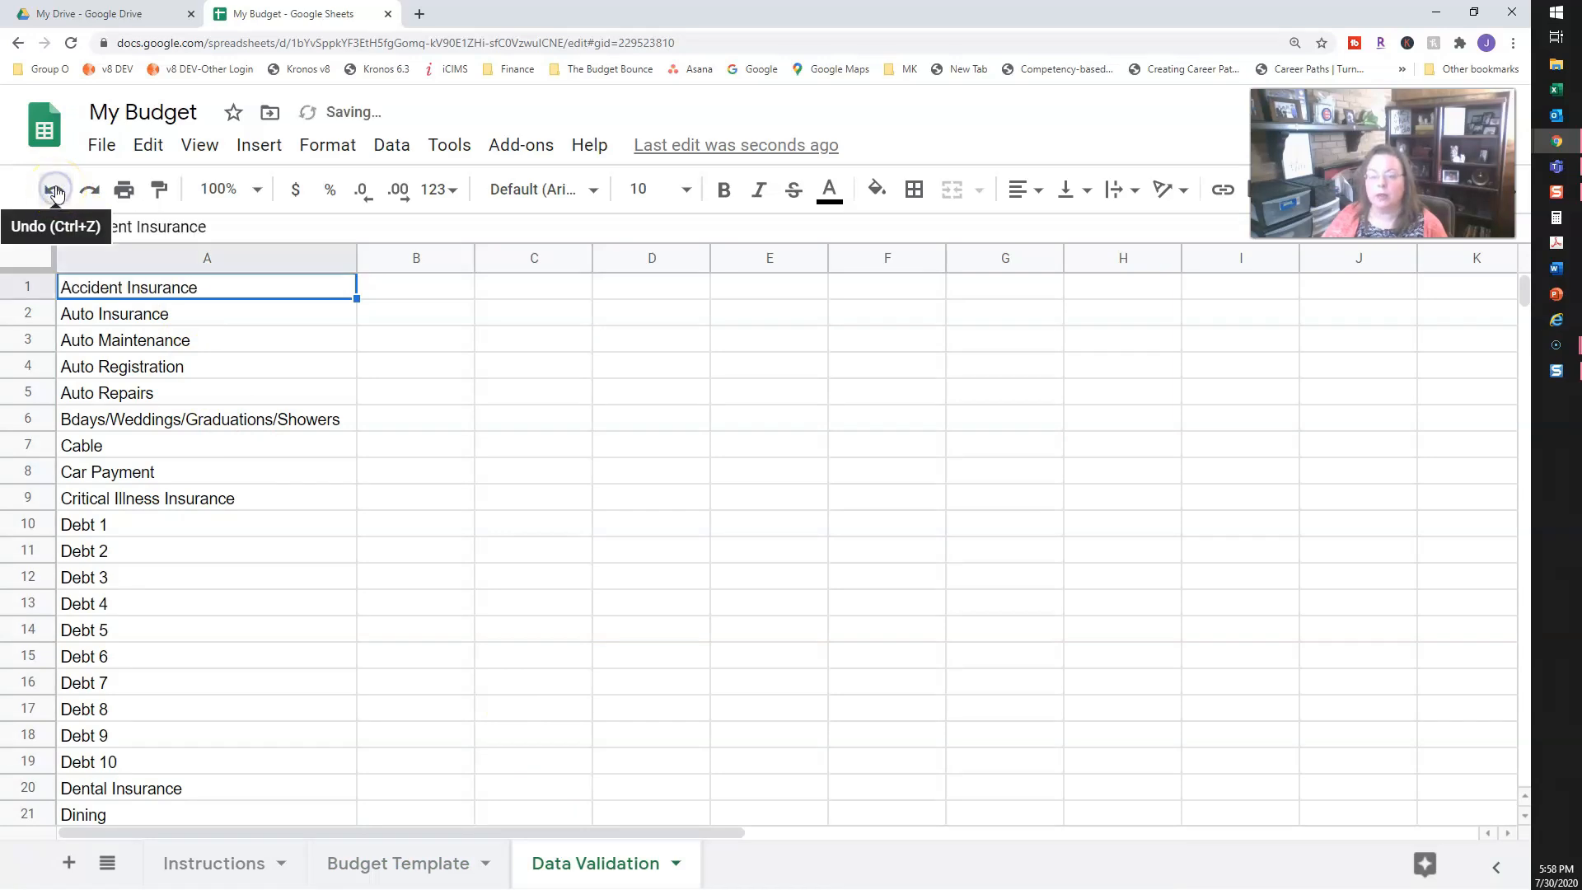
Step: Replace cell A1 of the Data Validation sheet with ACCIDENT INSURANCE and check the Category options for the Kohl's entry
click(232, 297)
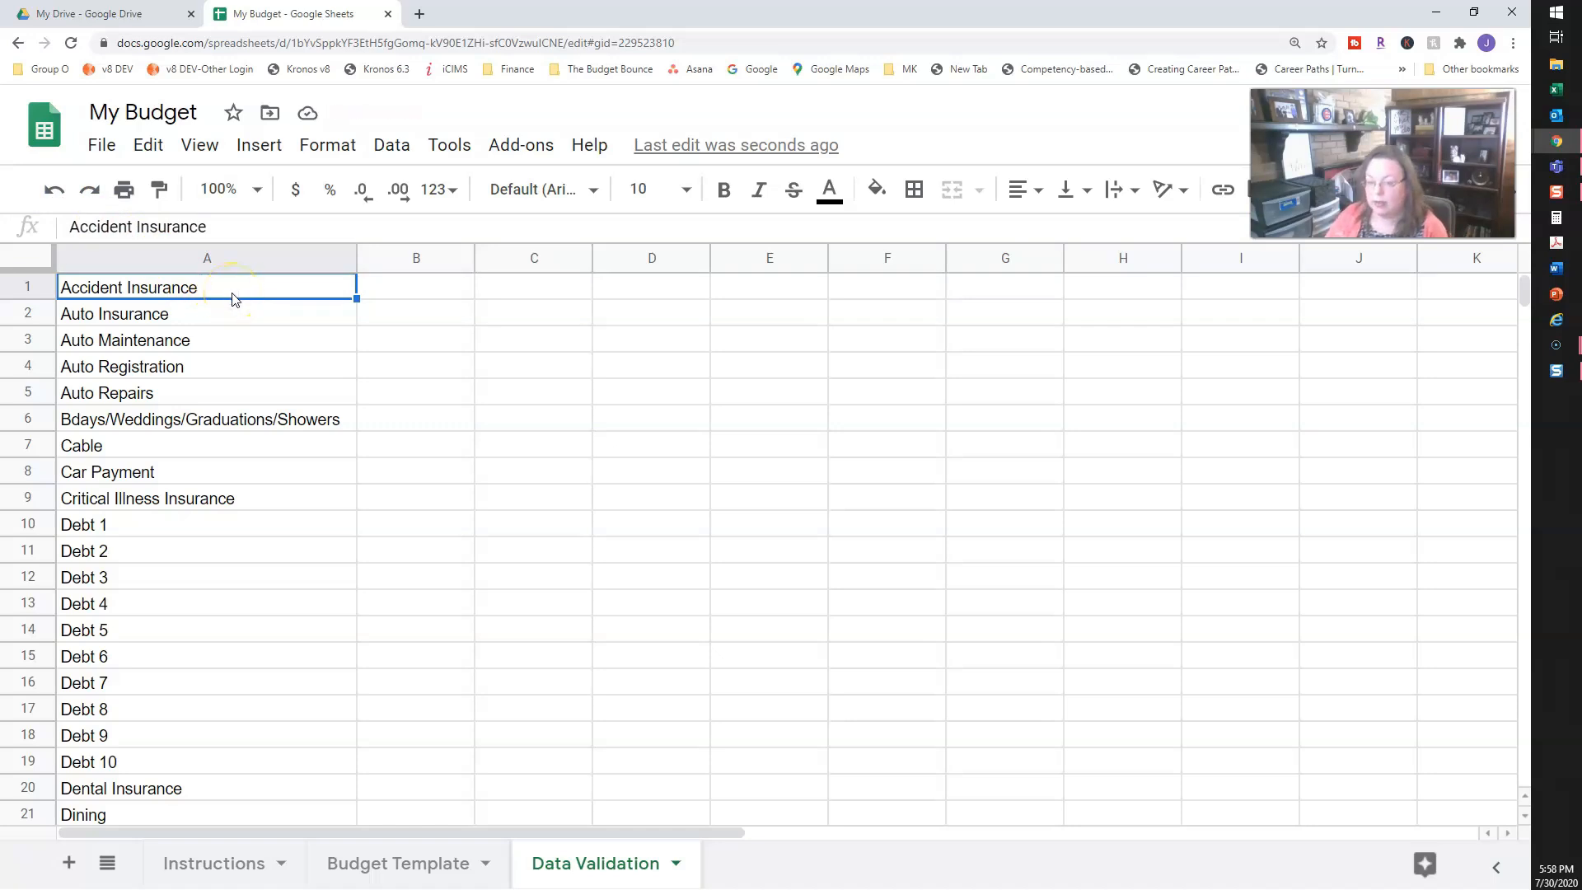
text(ACCIDENT INS)
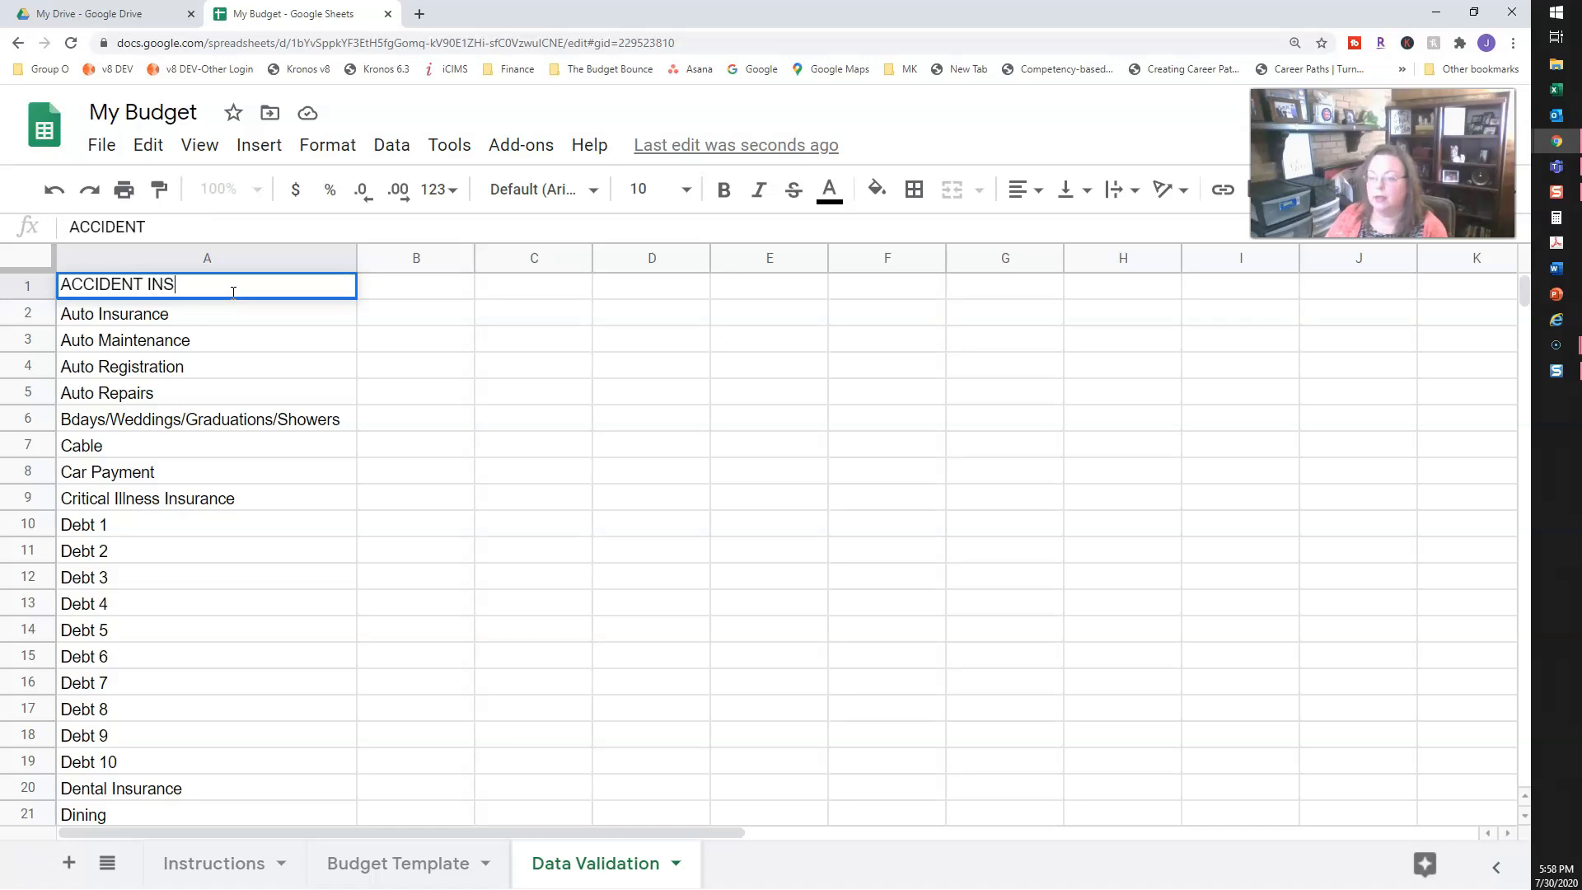
text(URANCE)
key(Return)
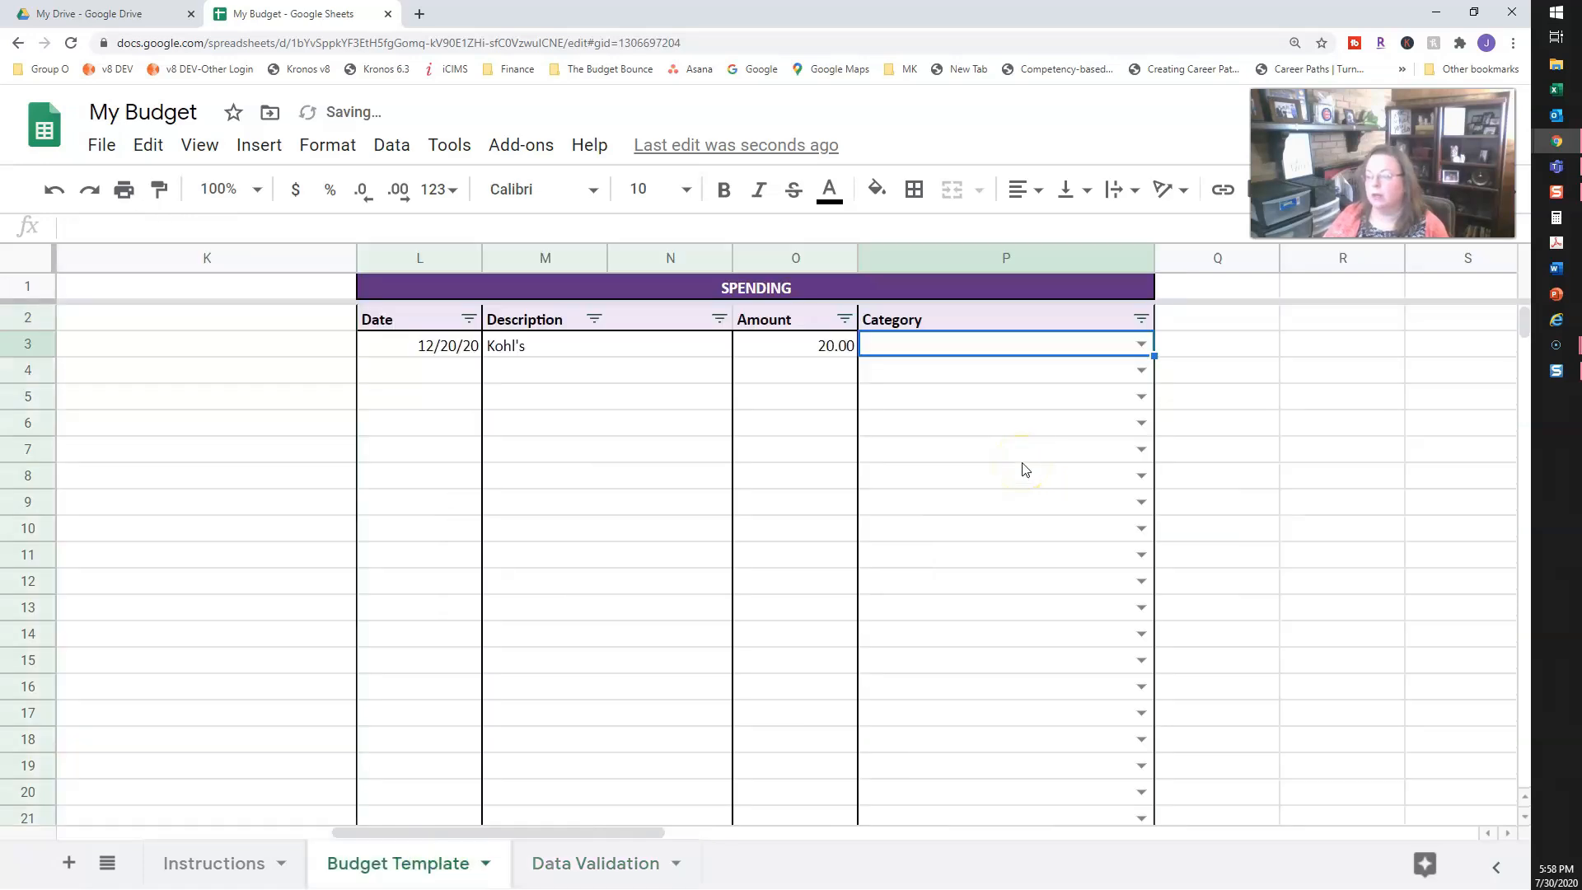
click(1139, 345)
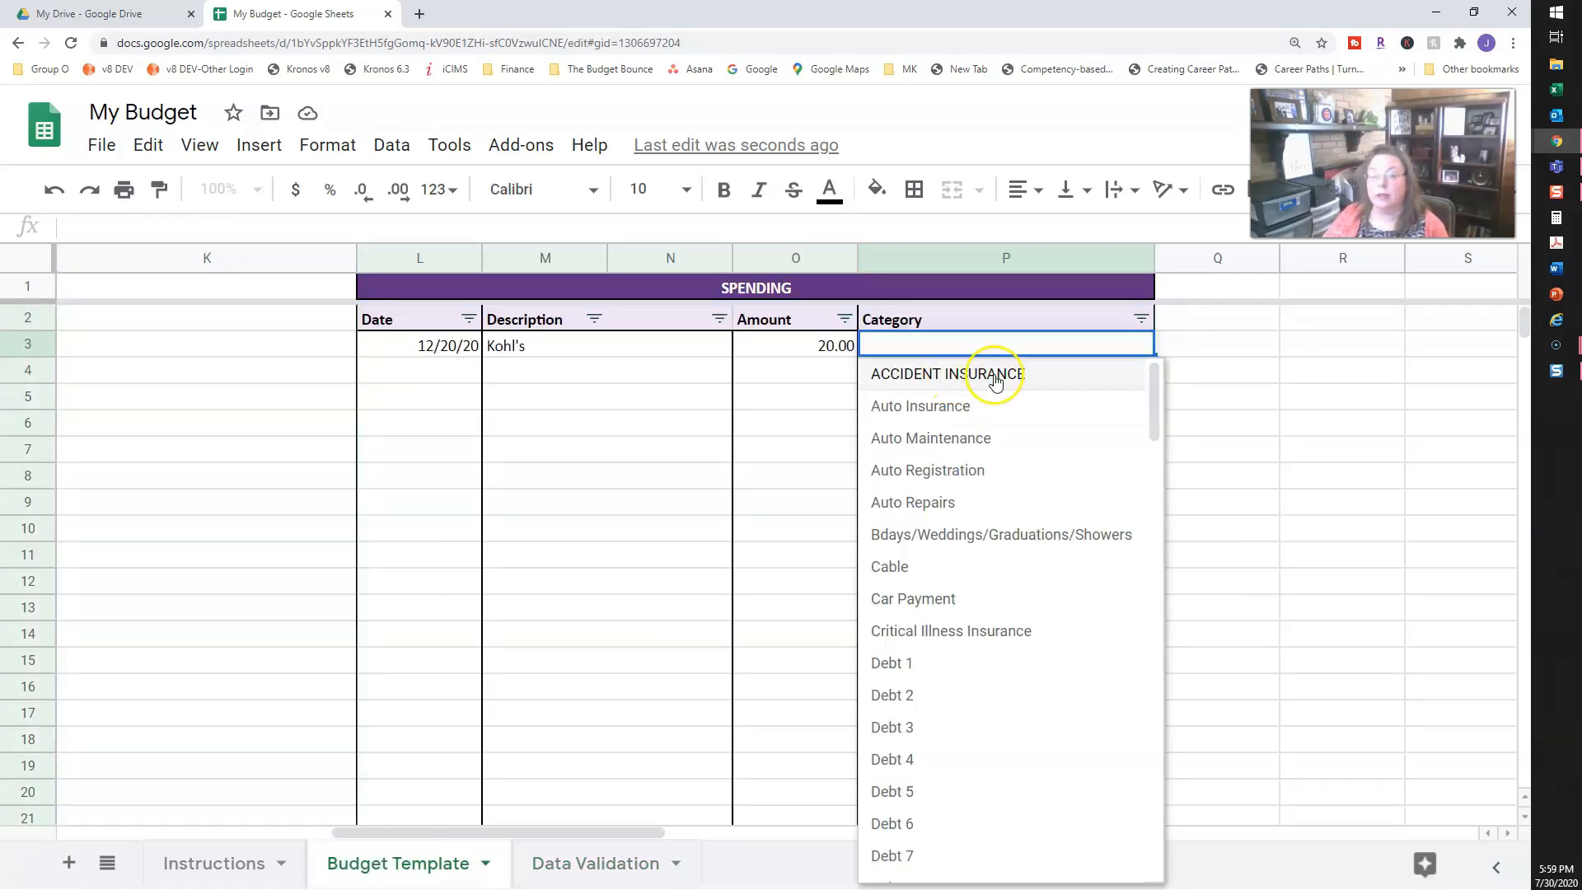
Step: Check the Tithing line in the budget's Giving section and look for the Other Giving options in the Kohl's entry's Category list
click(573, 876)
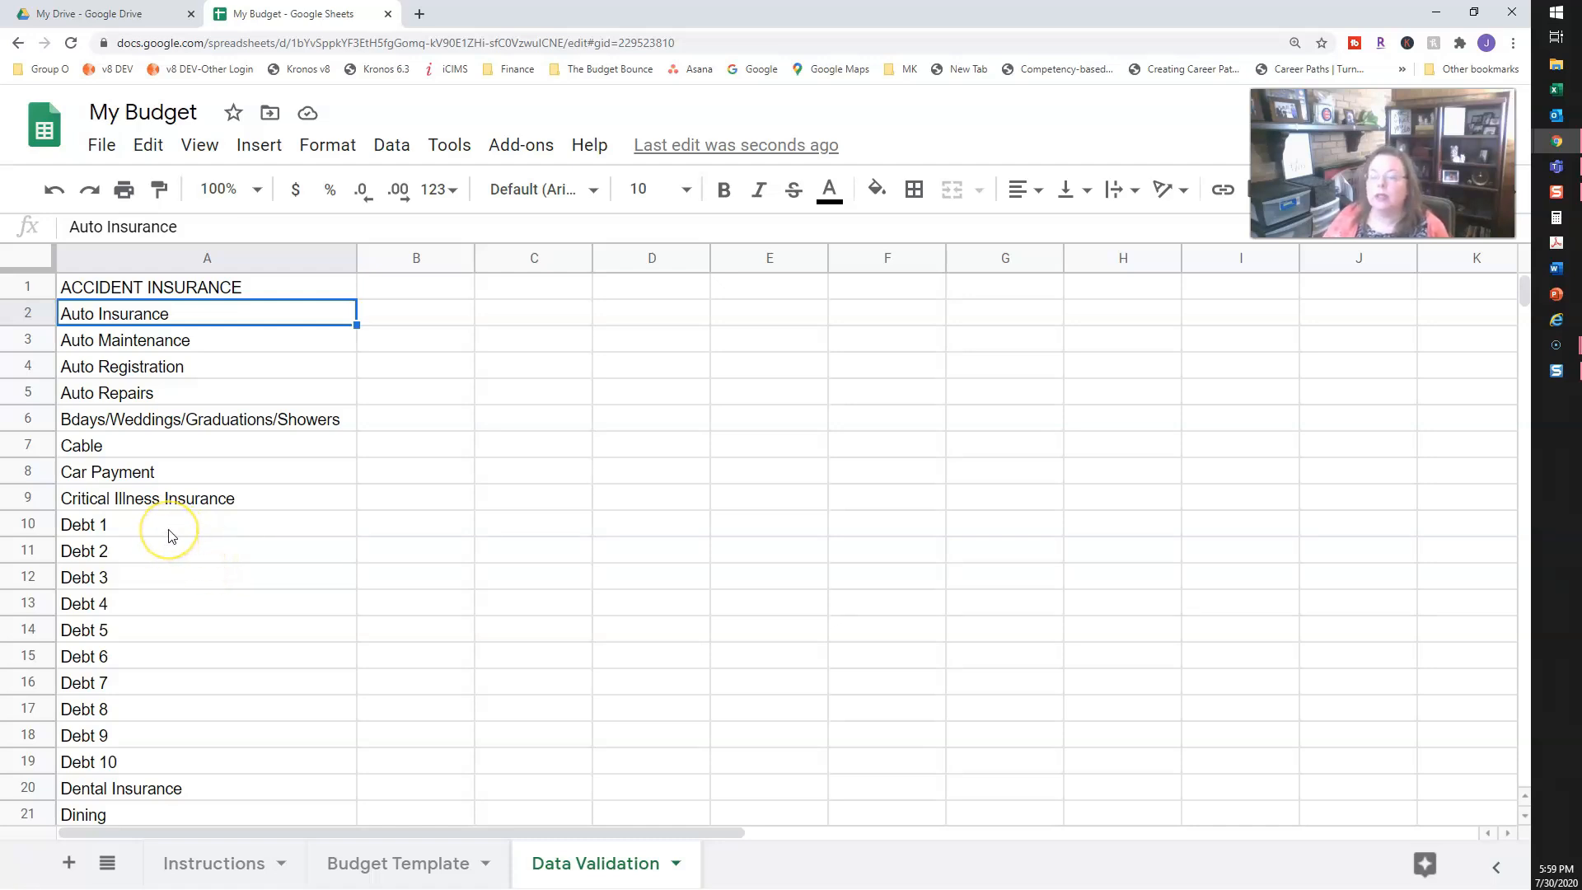
click(368, 865)
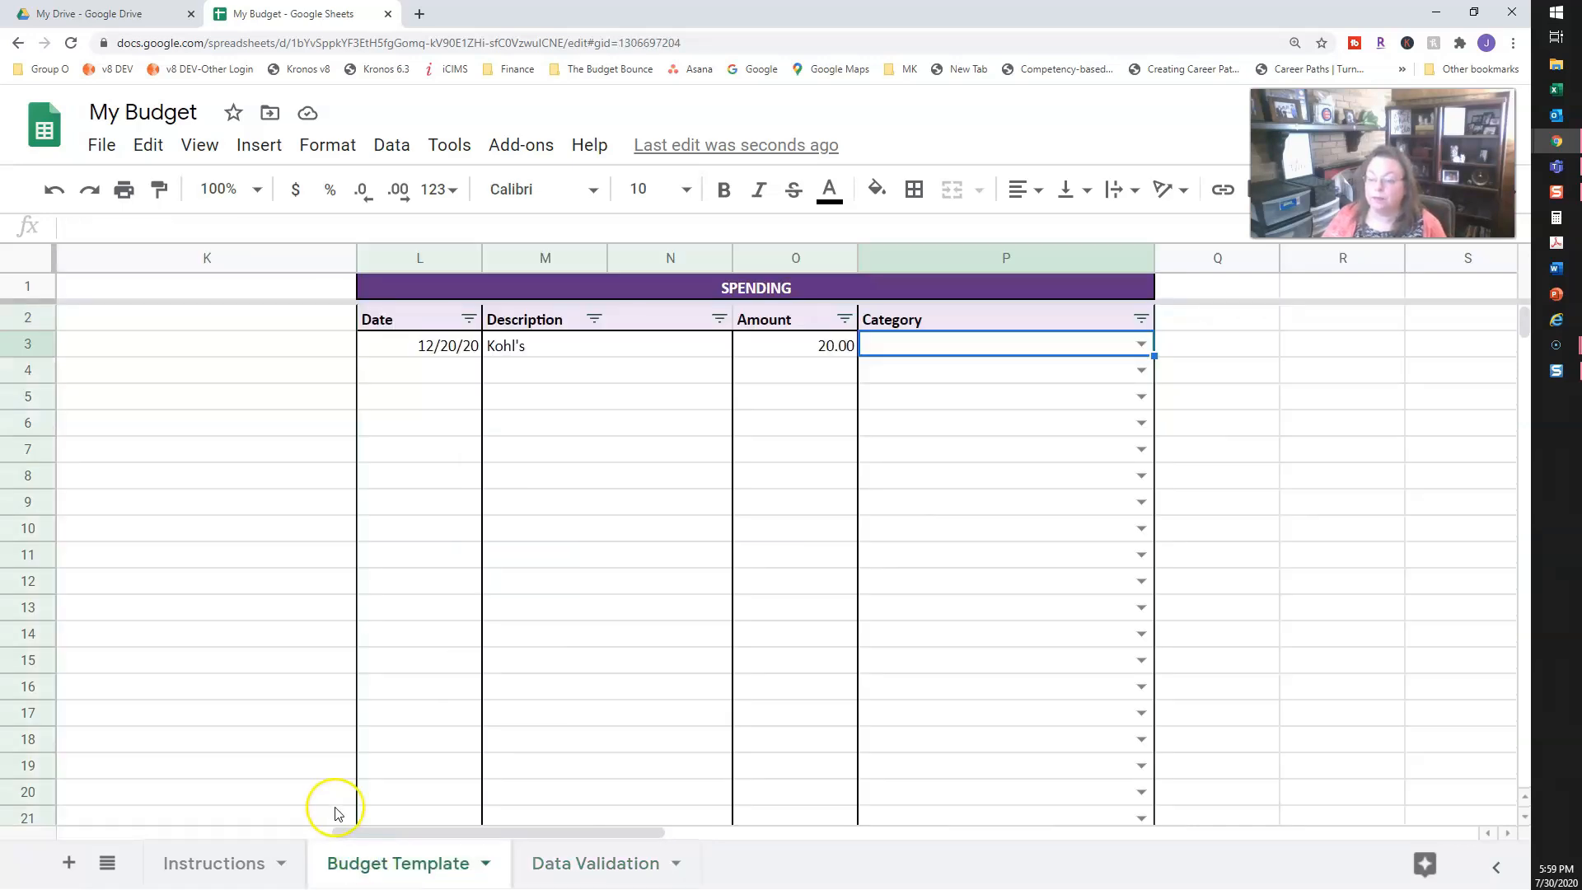
drag(606, 833, 159, 844)
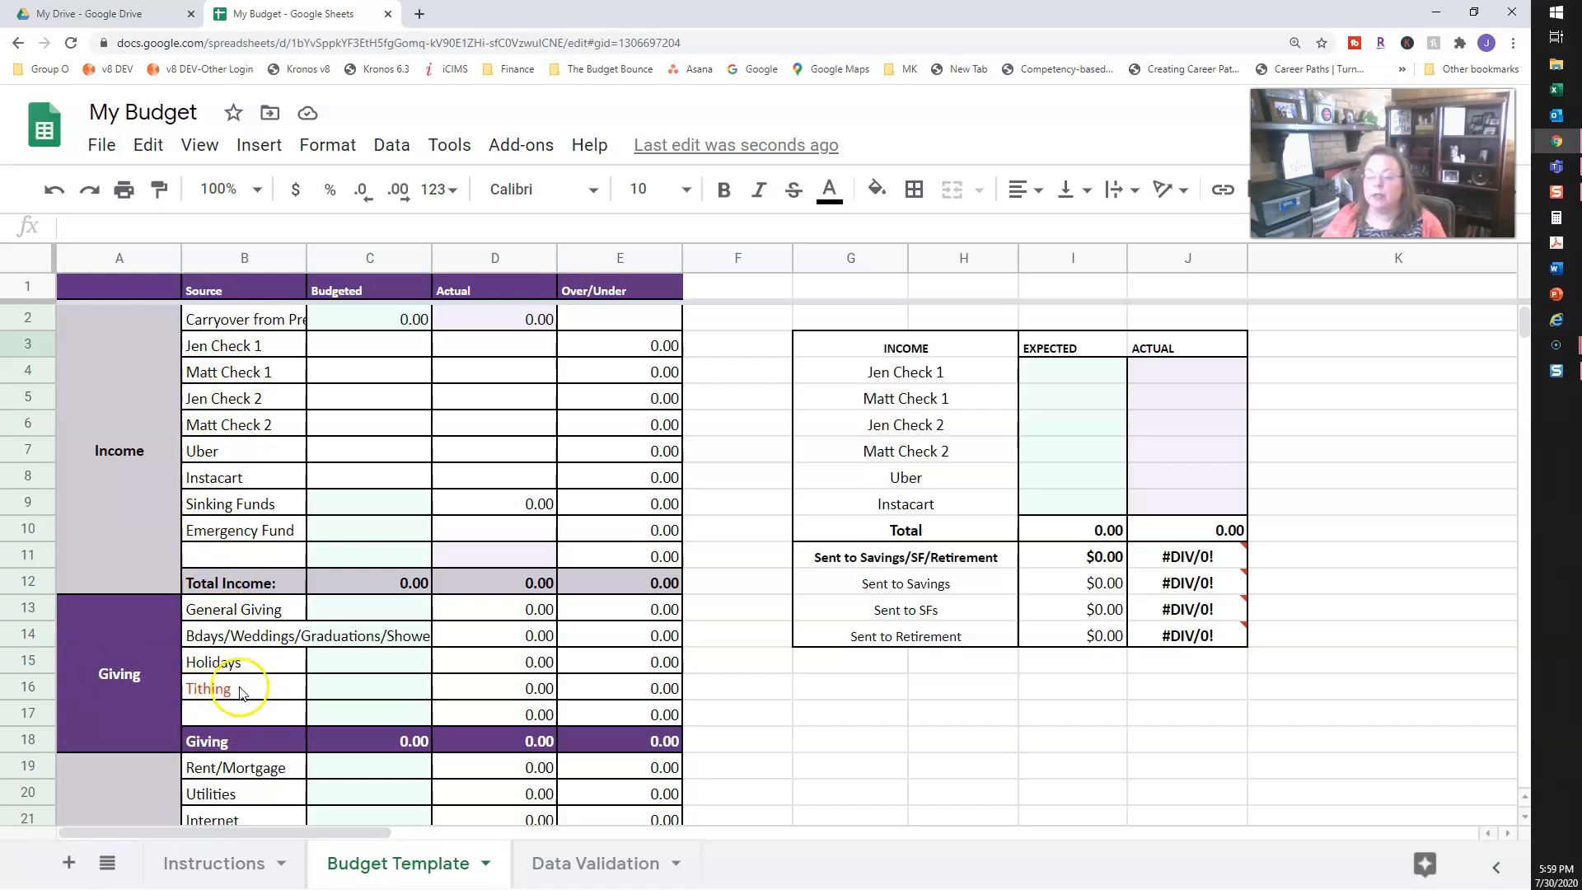
drag(272, 832, 571, 854)
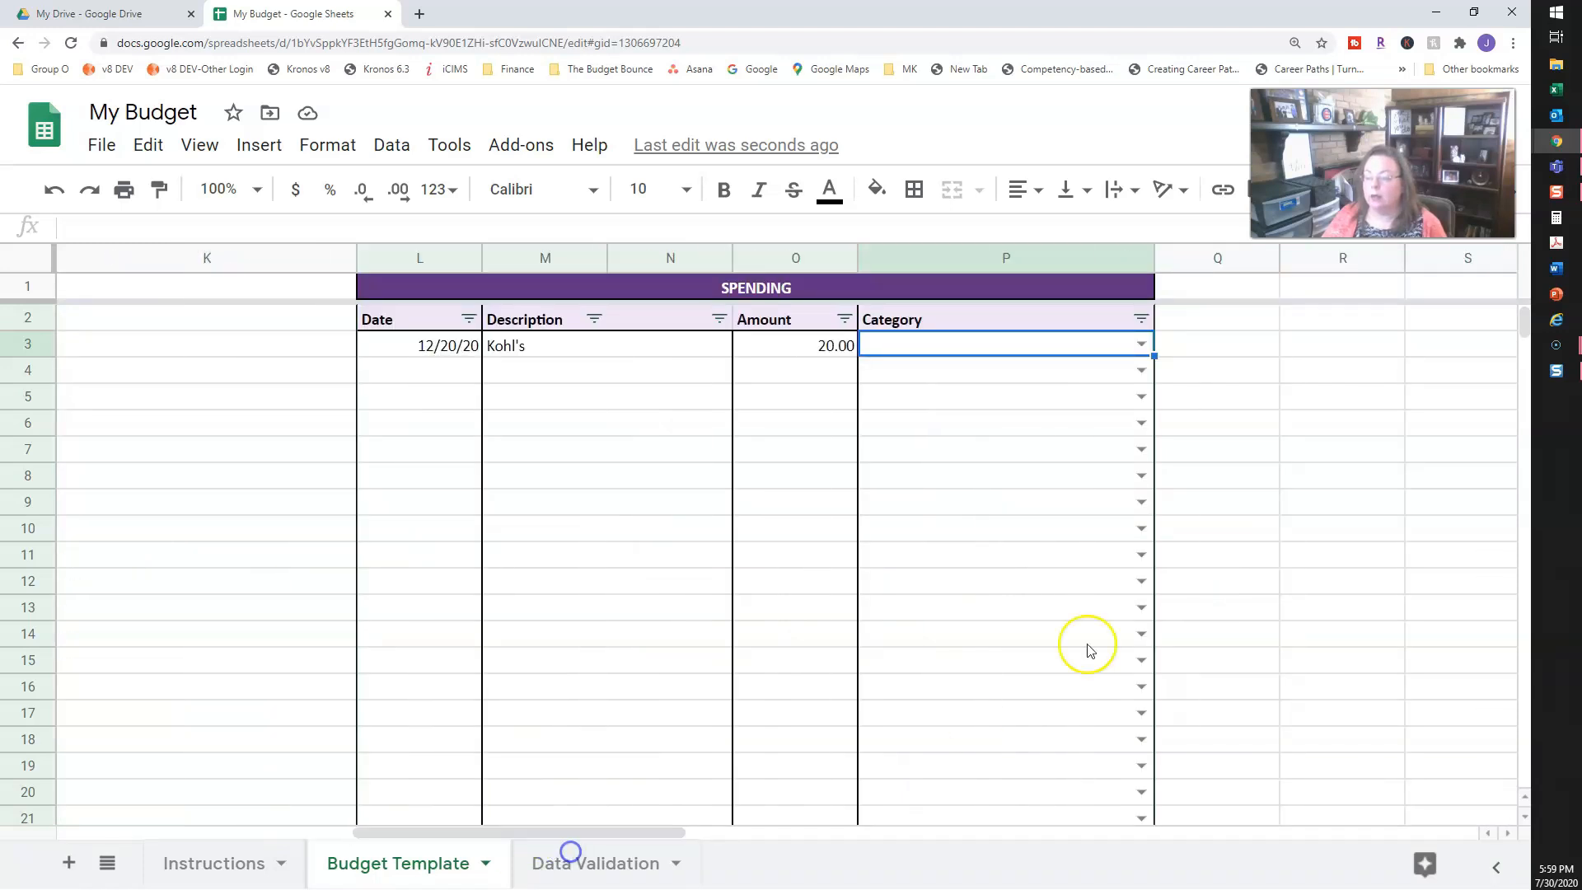
click(1142, 345)
drag(1154, 388, 1137, 600)
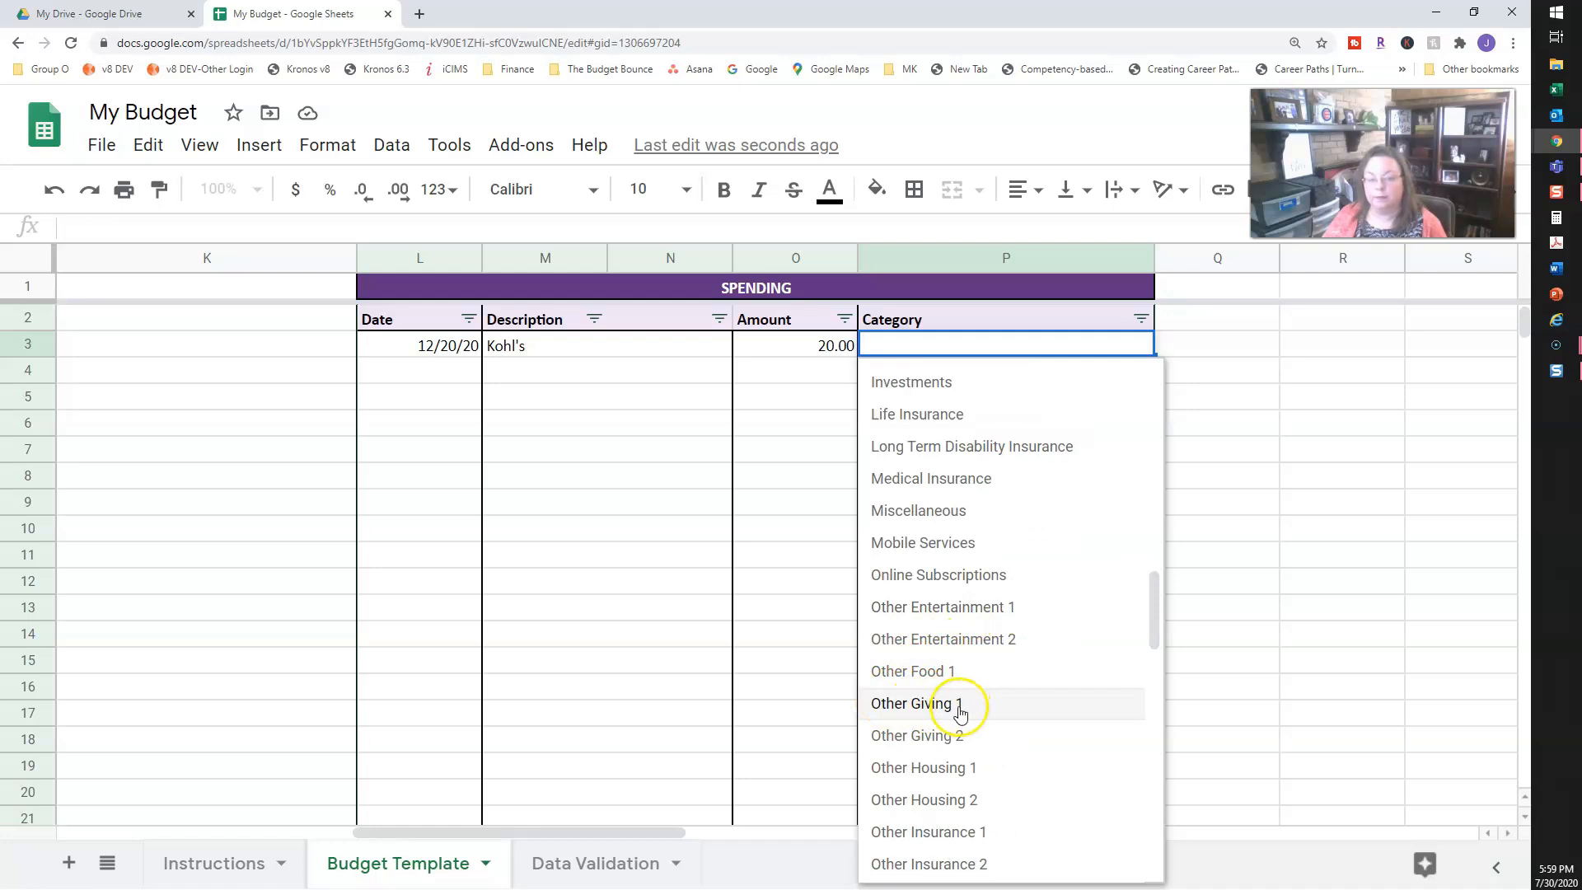
Step: Replace Other Giving 1 with Tithing in the Data Validation sheet's category list
click(582, 863)
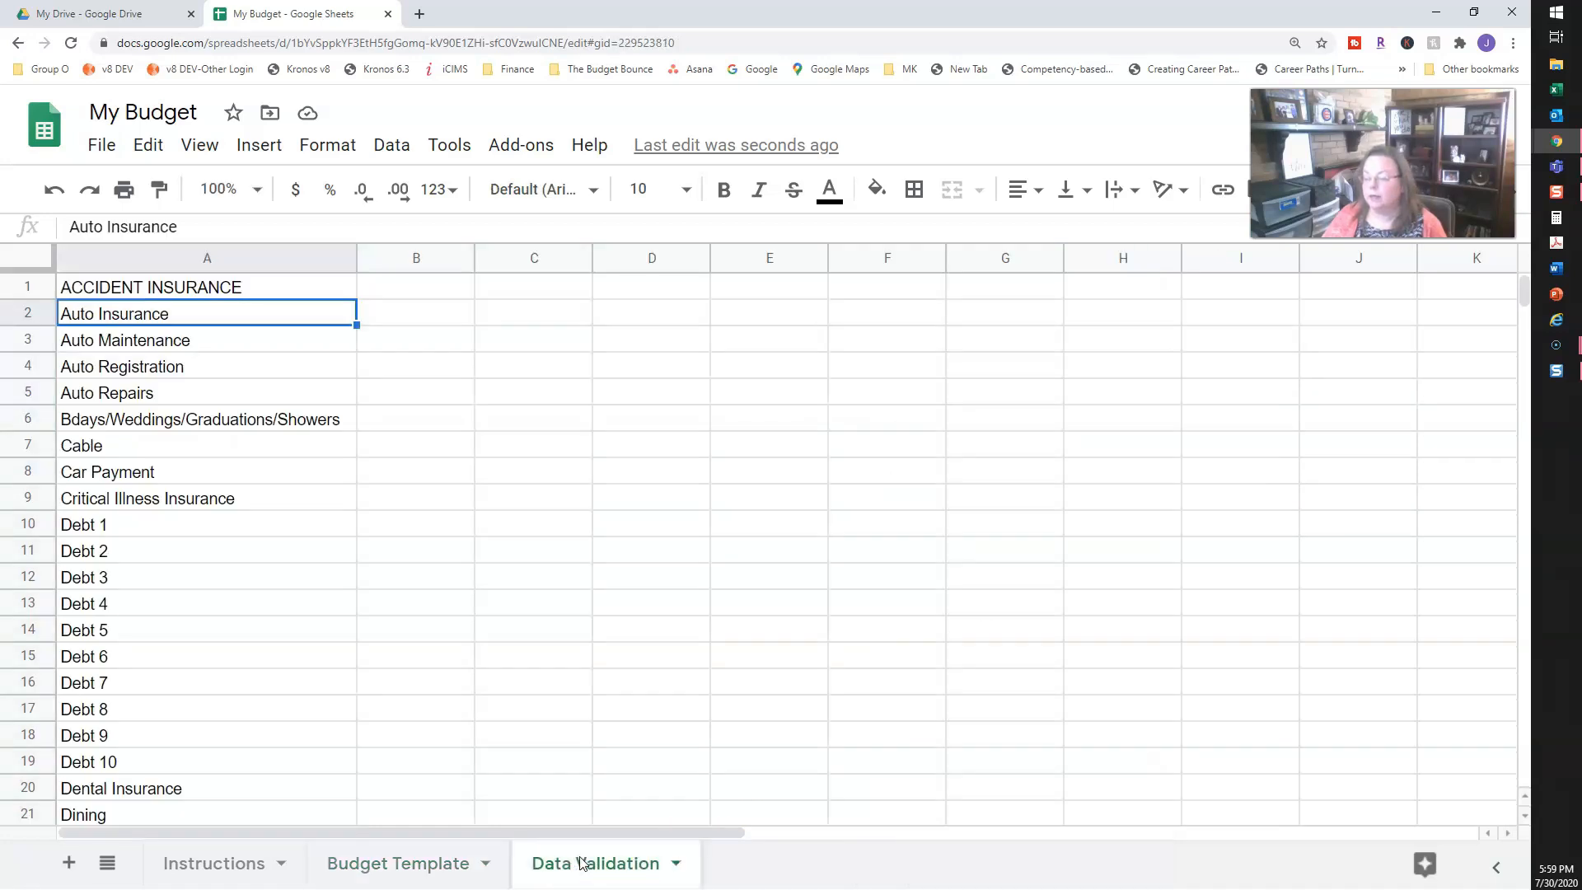
scroll(277, 710, down, 5)
scroll(277, 714, down, 6)
click(157, 658)
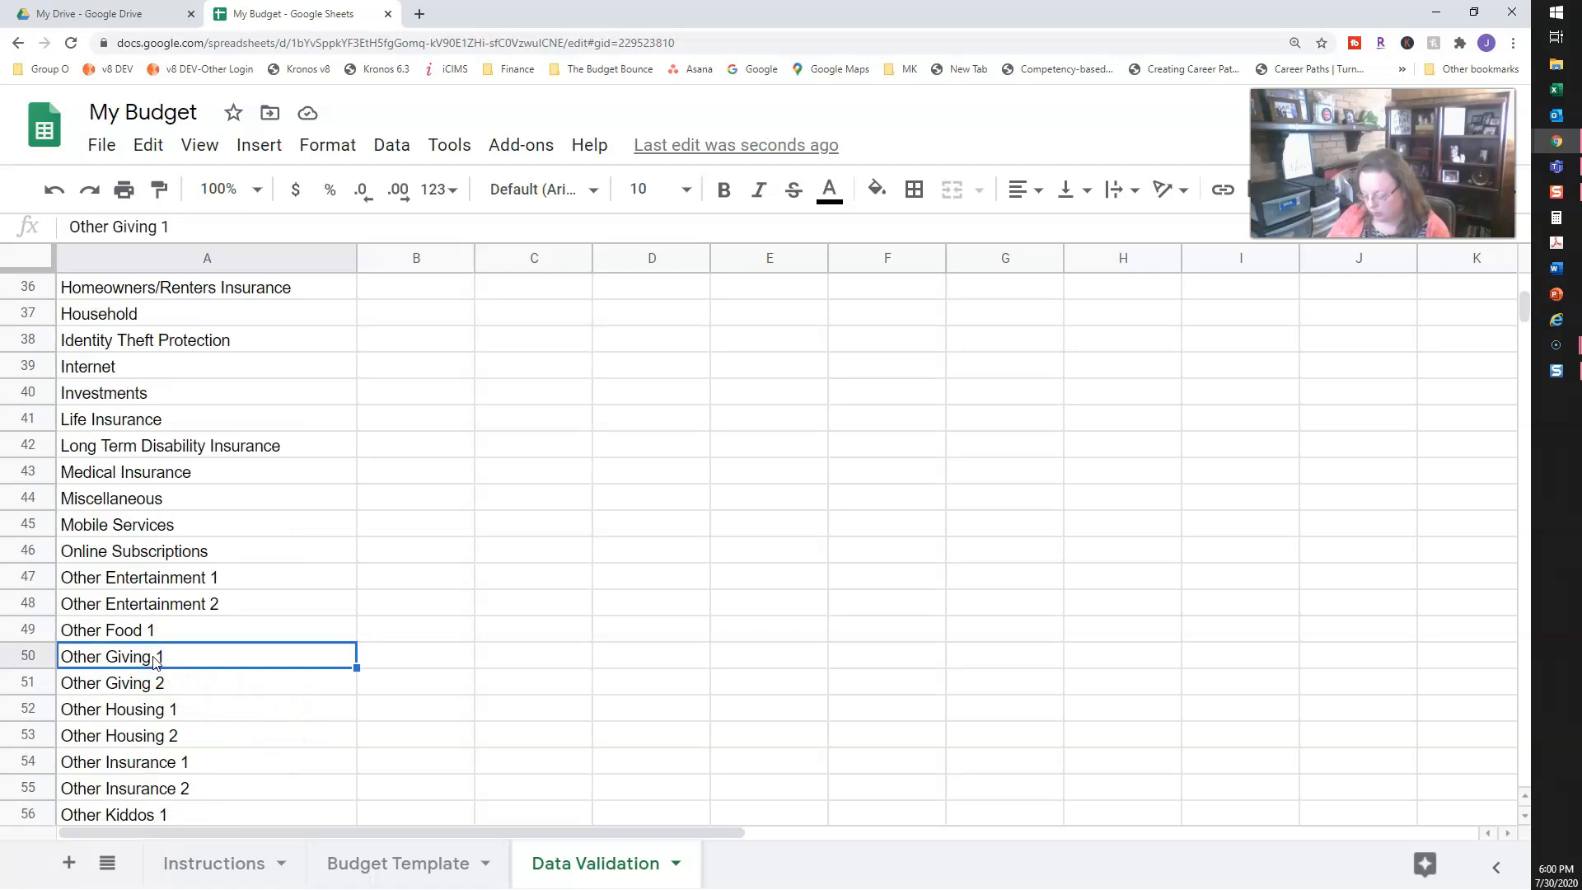
text(tIT)
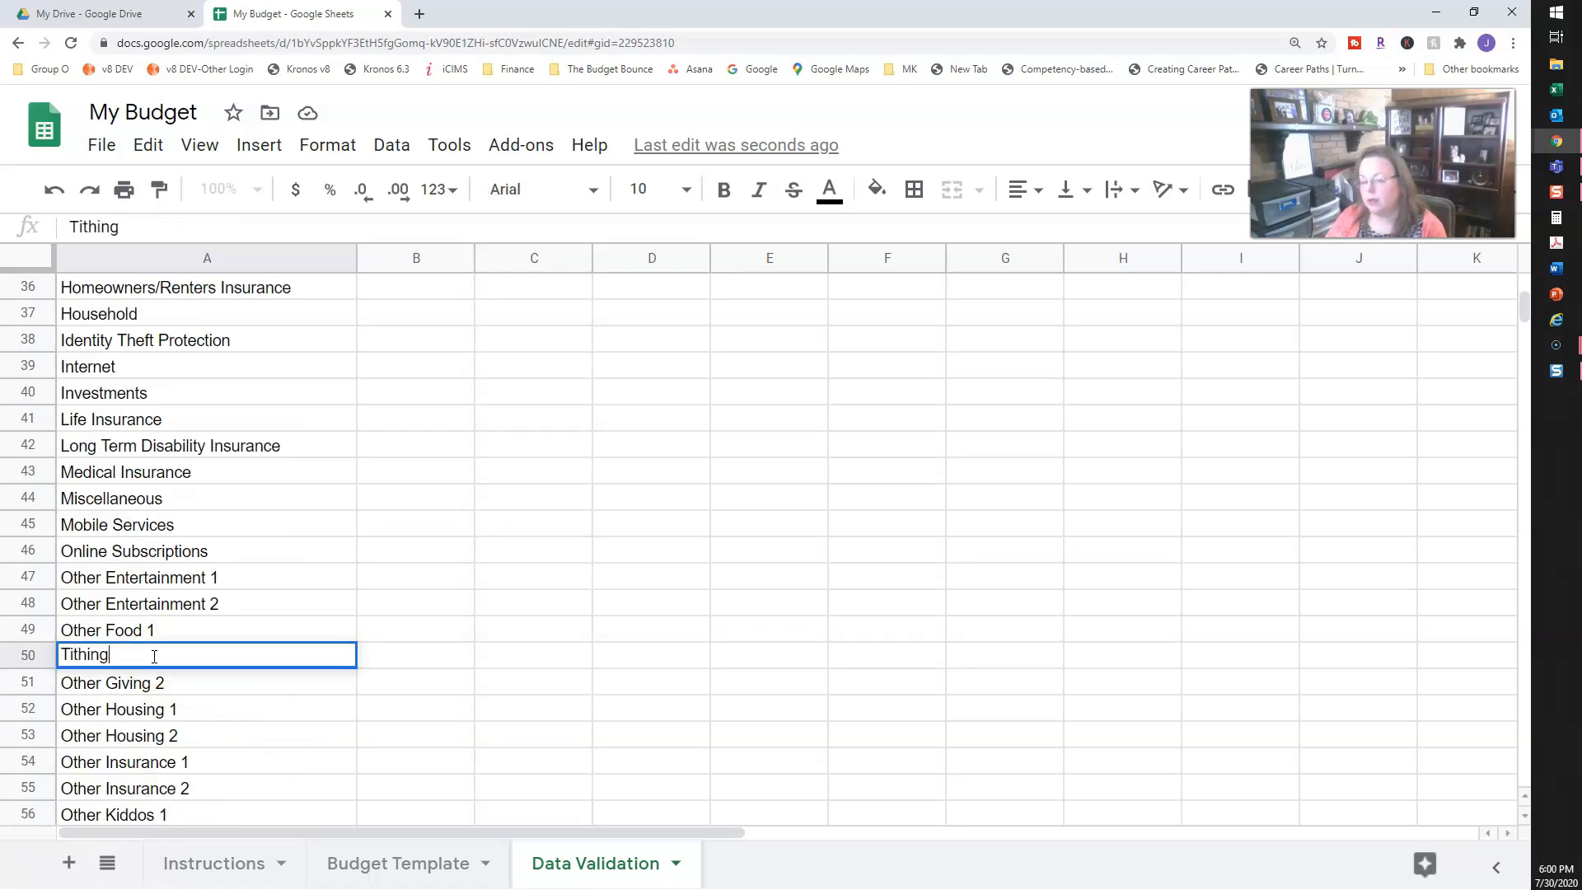
key(Return)
Step: Look for Tithing among the Category options for the Kohl's entry on the Budget Template sheet
click(356, 865)
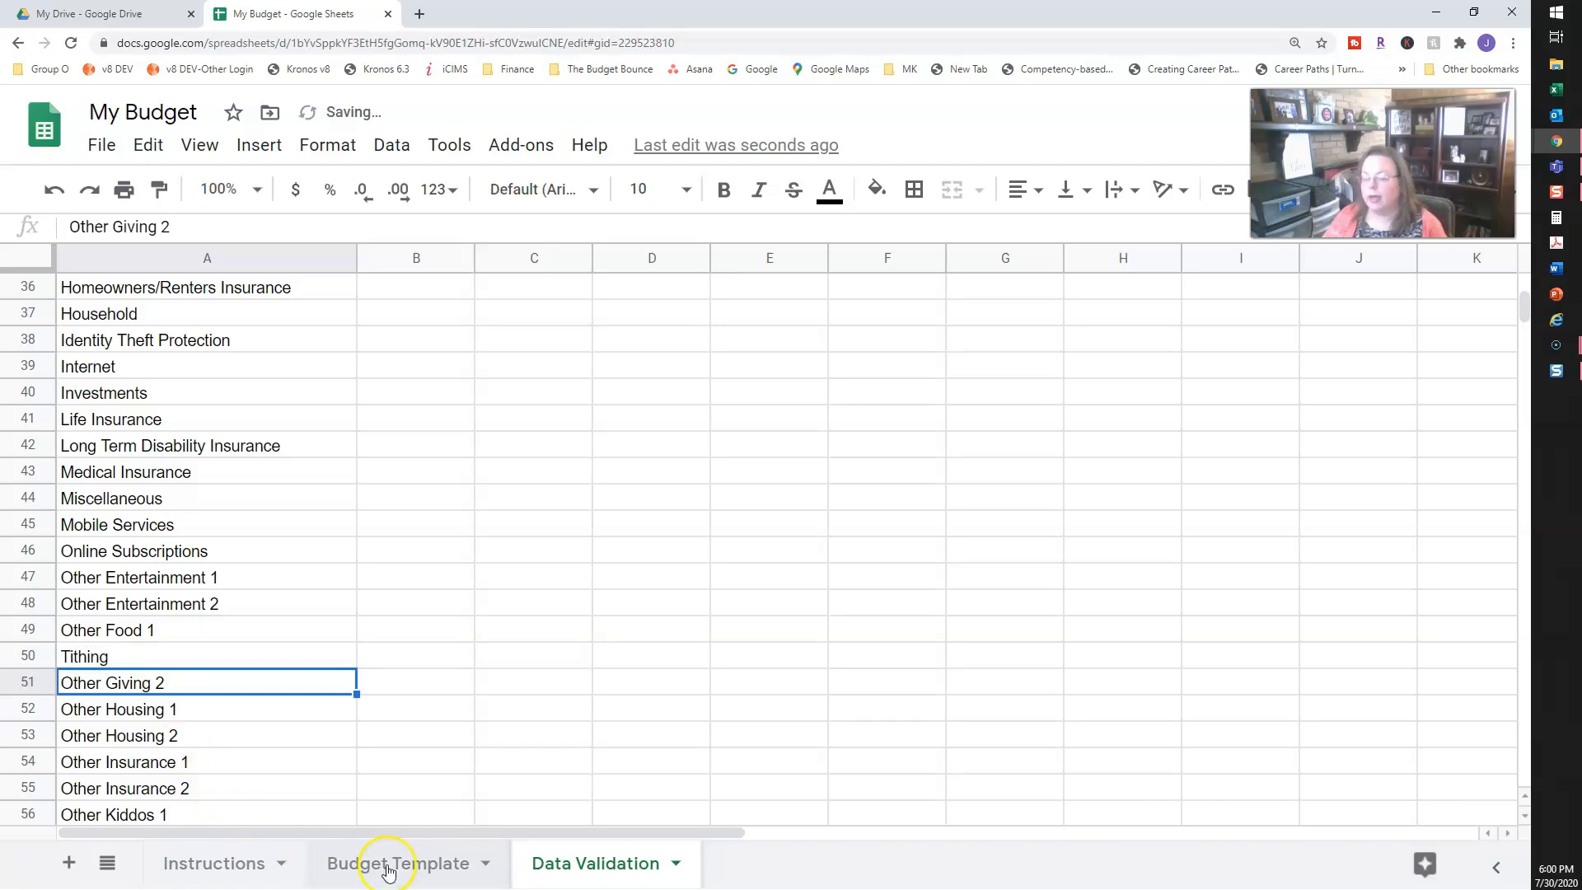
click(1139, 344)
drag(1141, 363, 1137, 635)
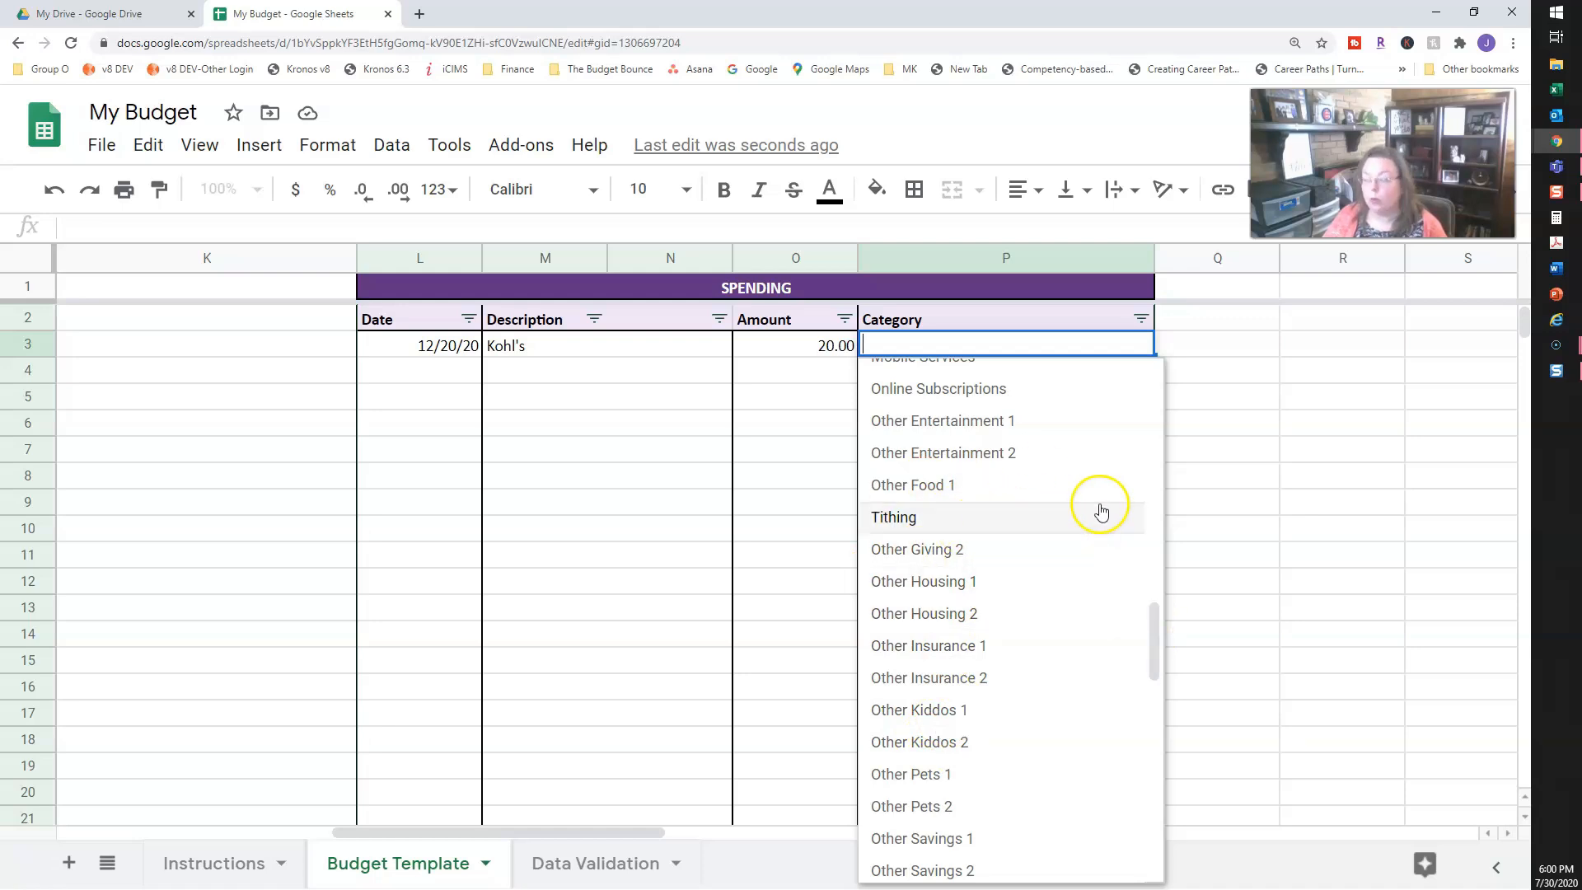
click(1197, 487)
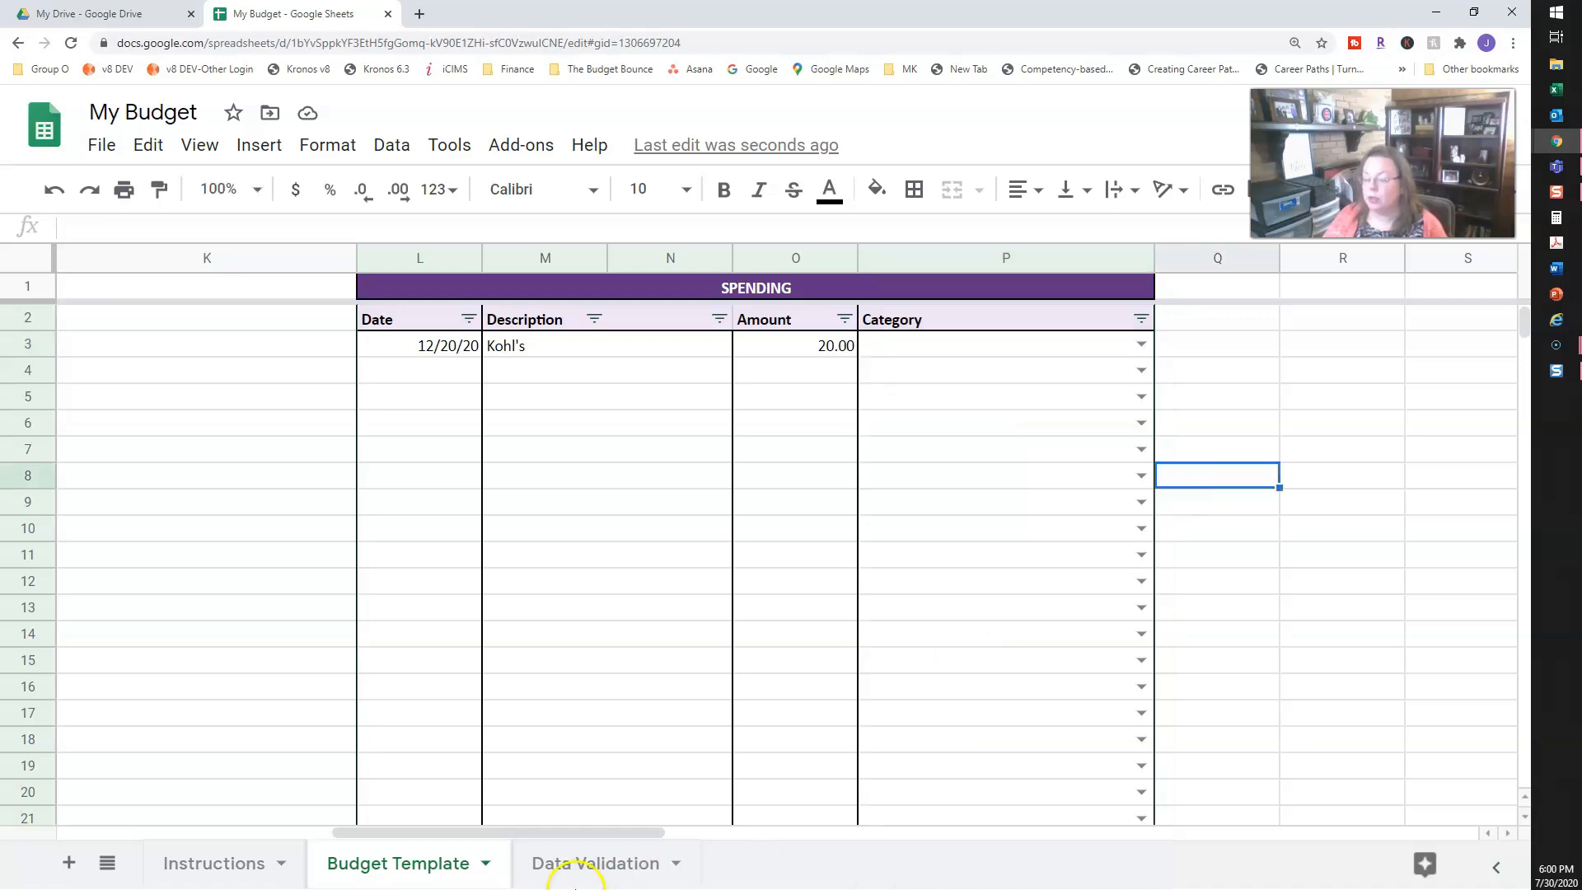
Step: Sort the whole of column A on the Data Validation sheet as a range from A to Z and check where Tithing falls
click(582, 865)
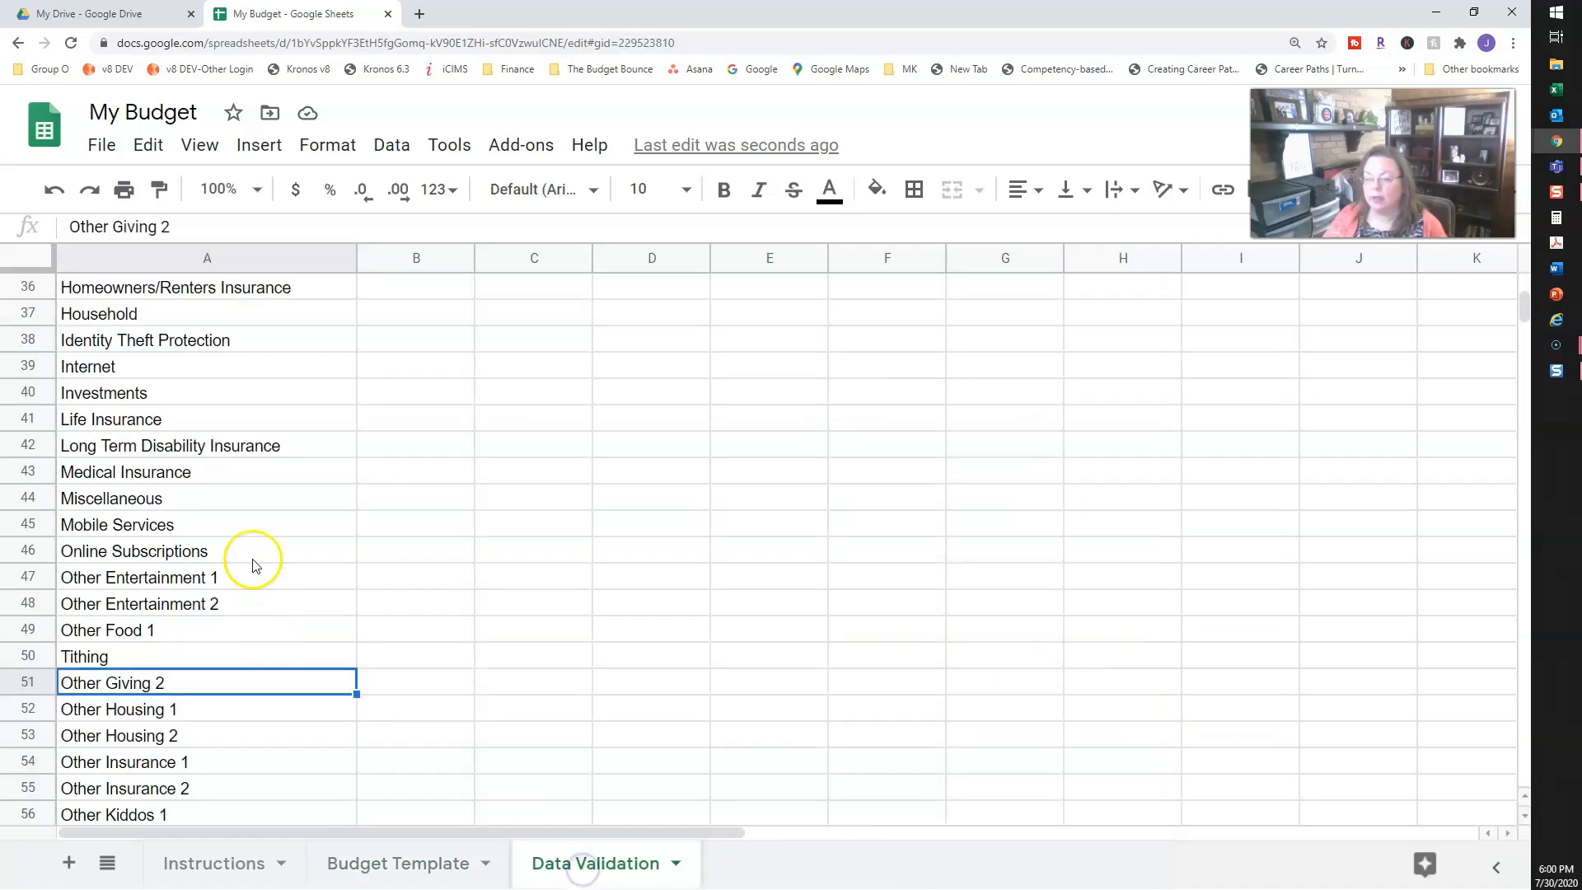
click(122, 261)
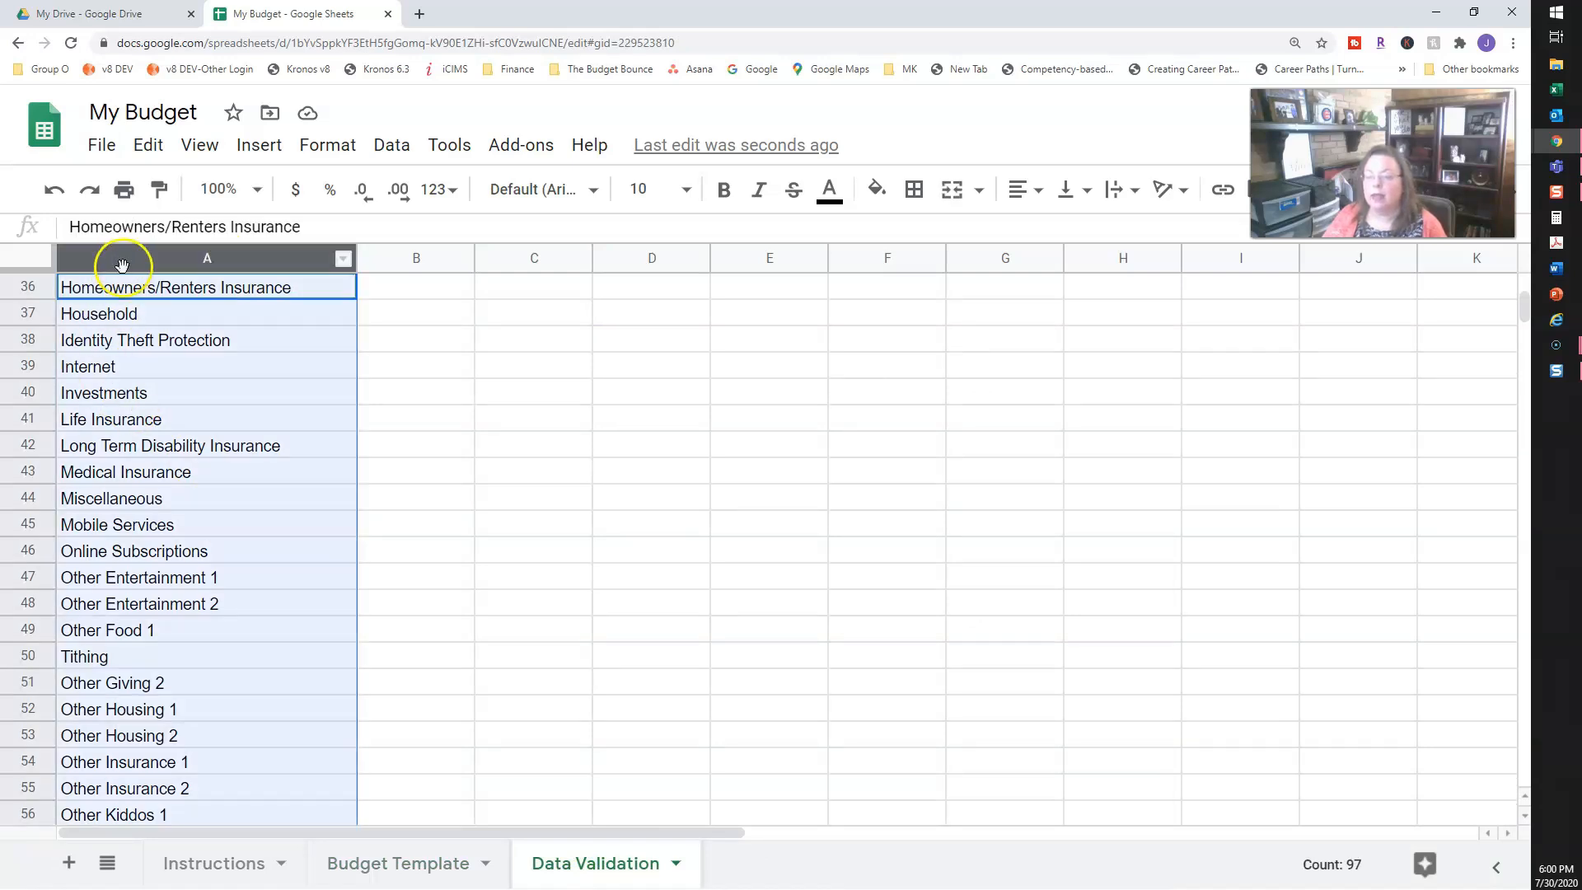
click(393, 154)
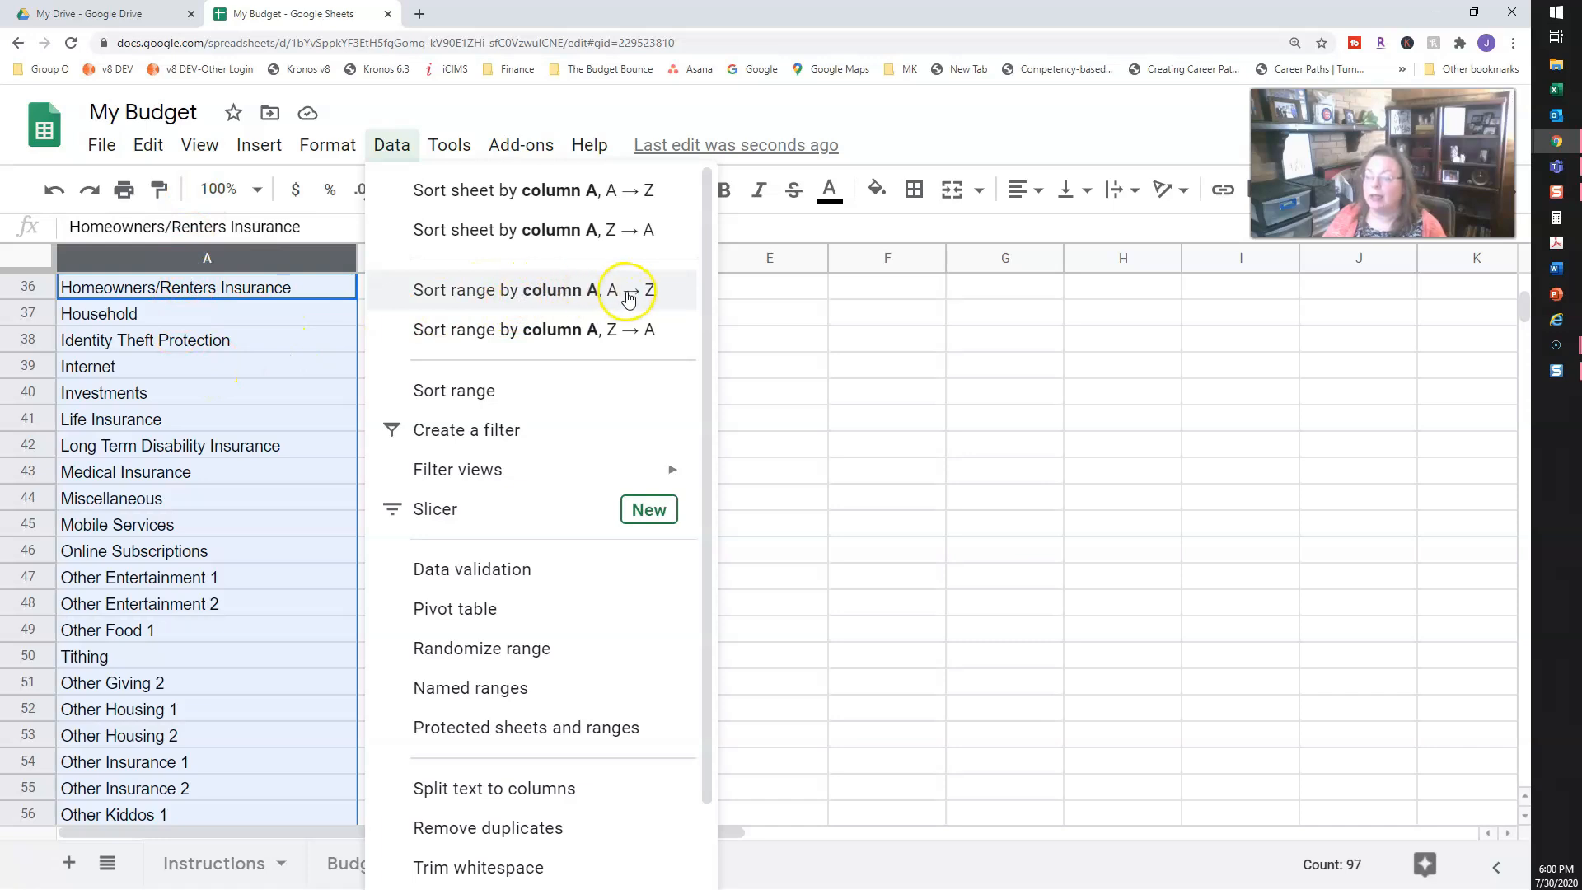
click(502, 294)
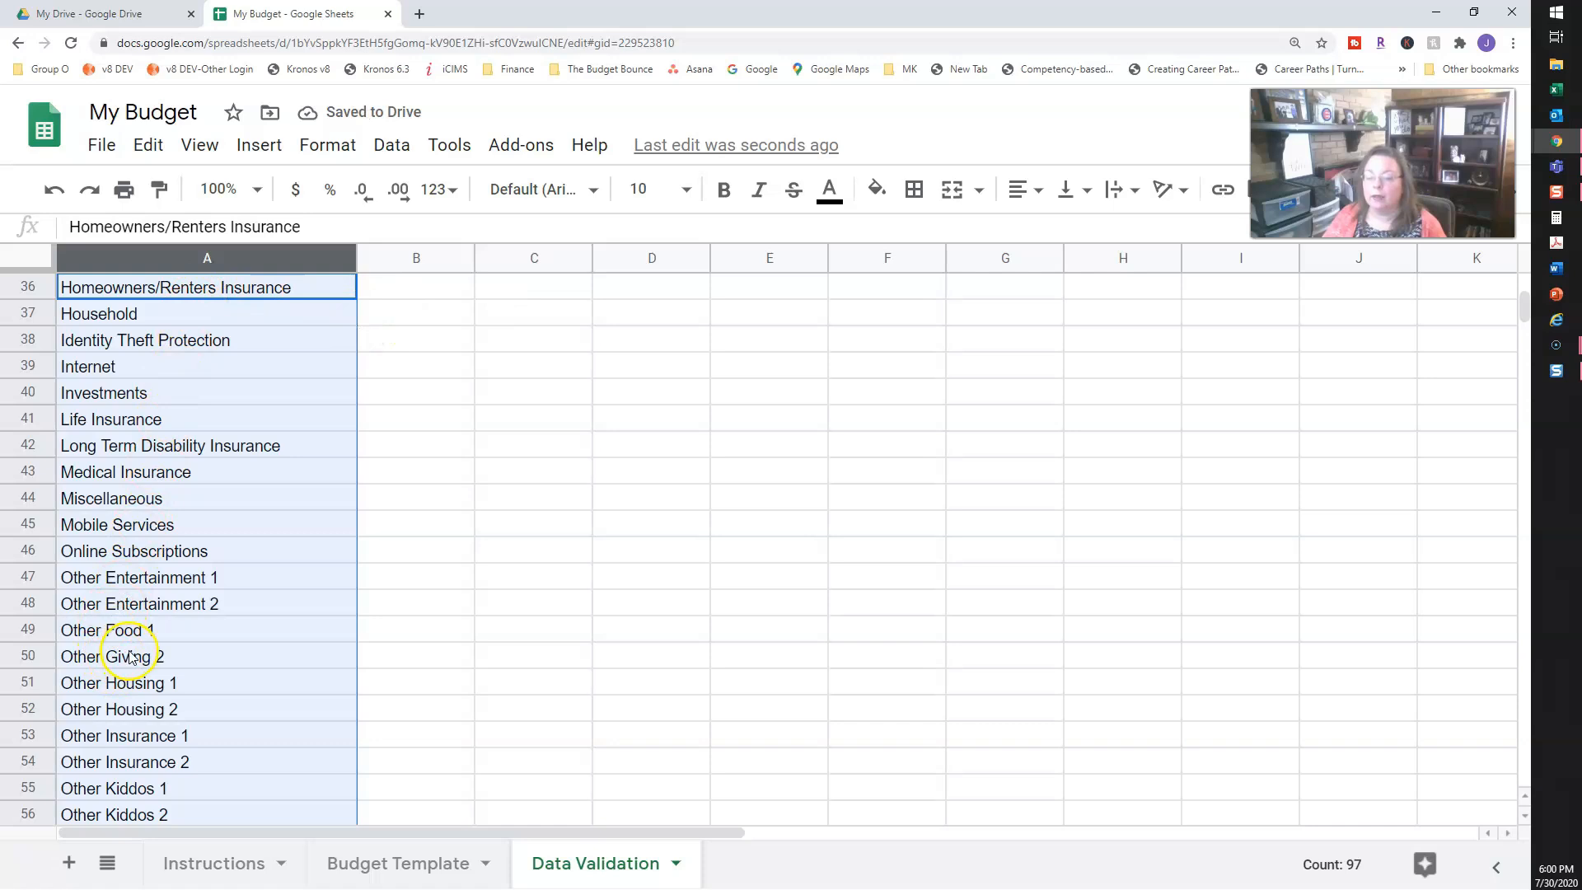
scroll(129, 656, down, 15)
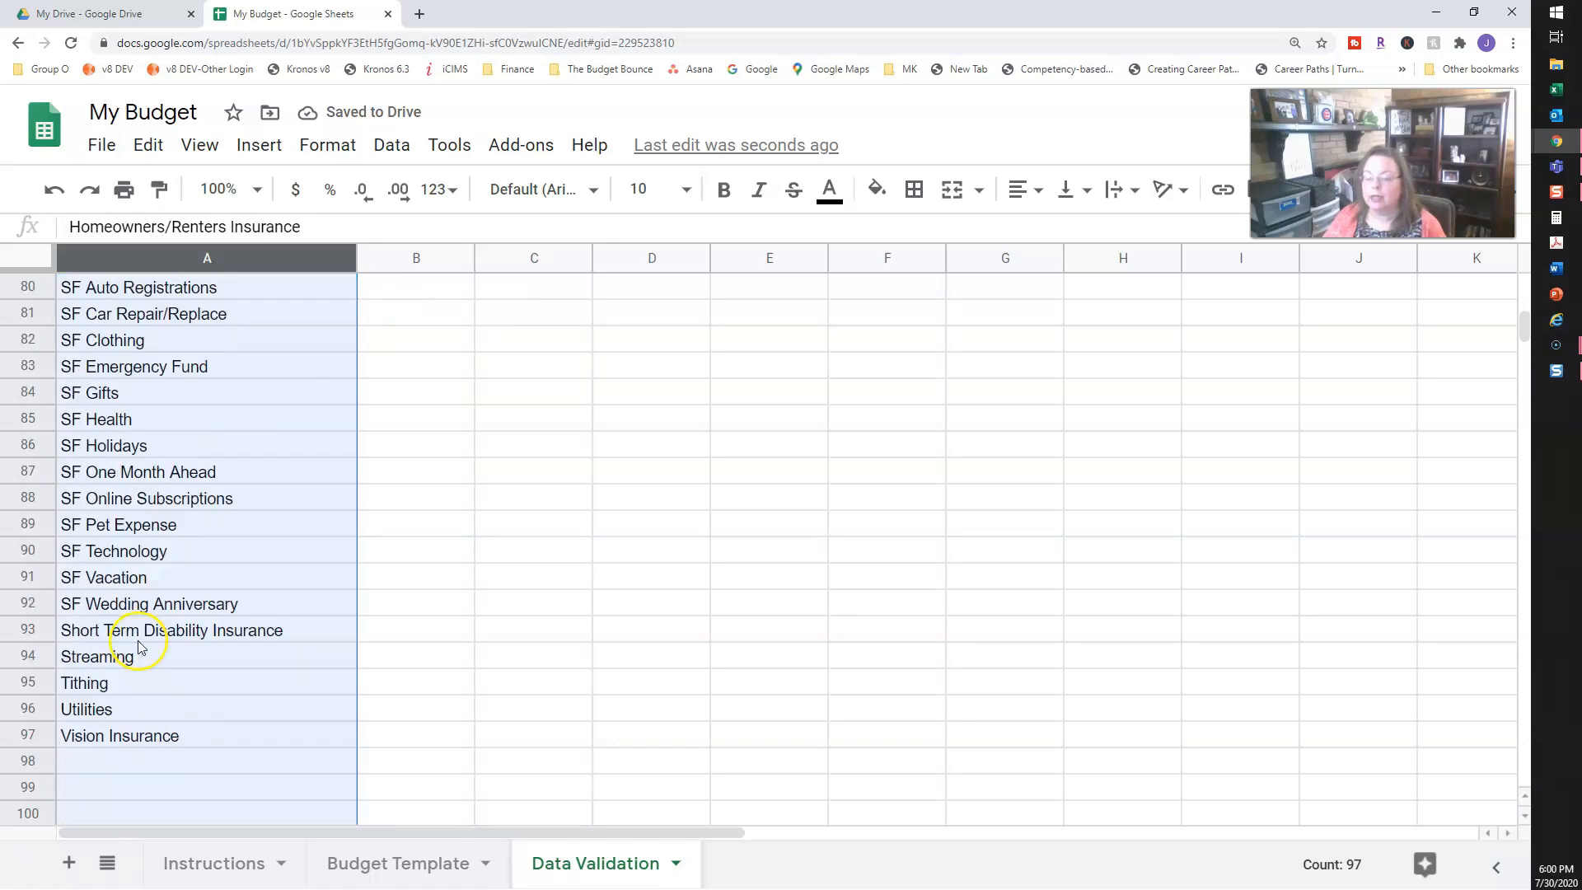
Step: Check the position of Tithing in the sorted Category options for the Kohl's entry
click(384, 865)
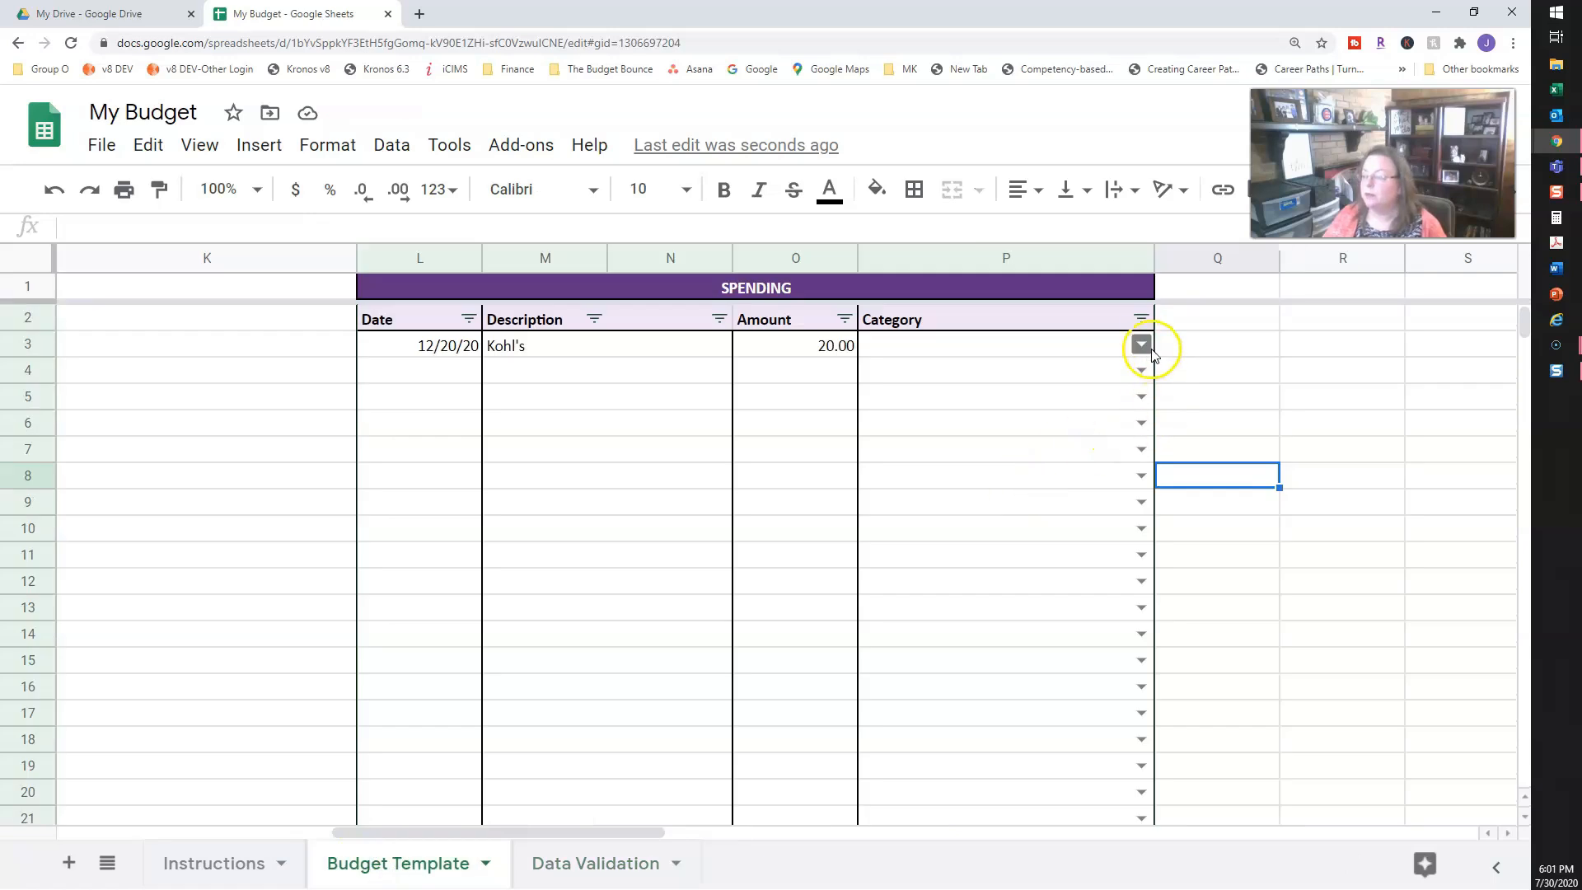
click(1151, 348)
drag(1152, 388, 1116, 837)
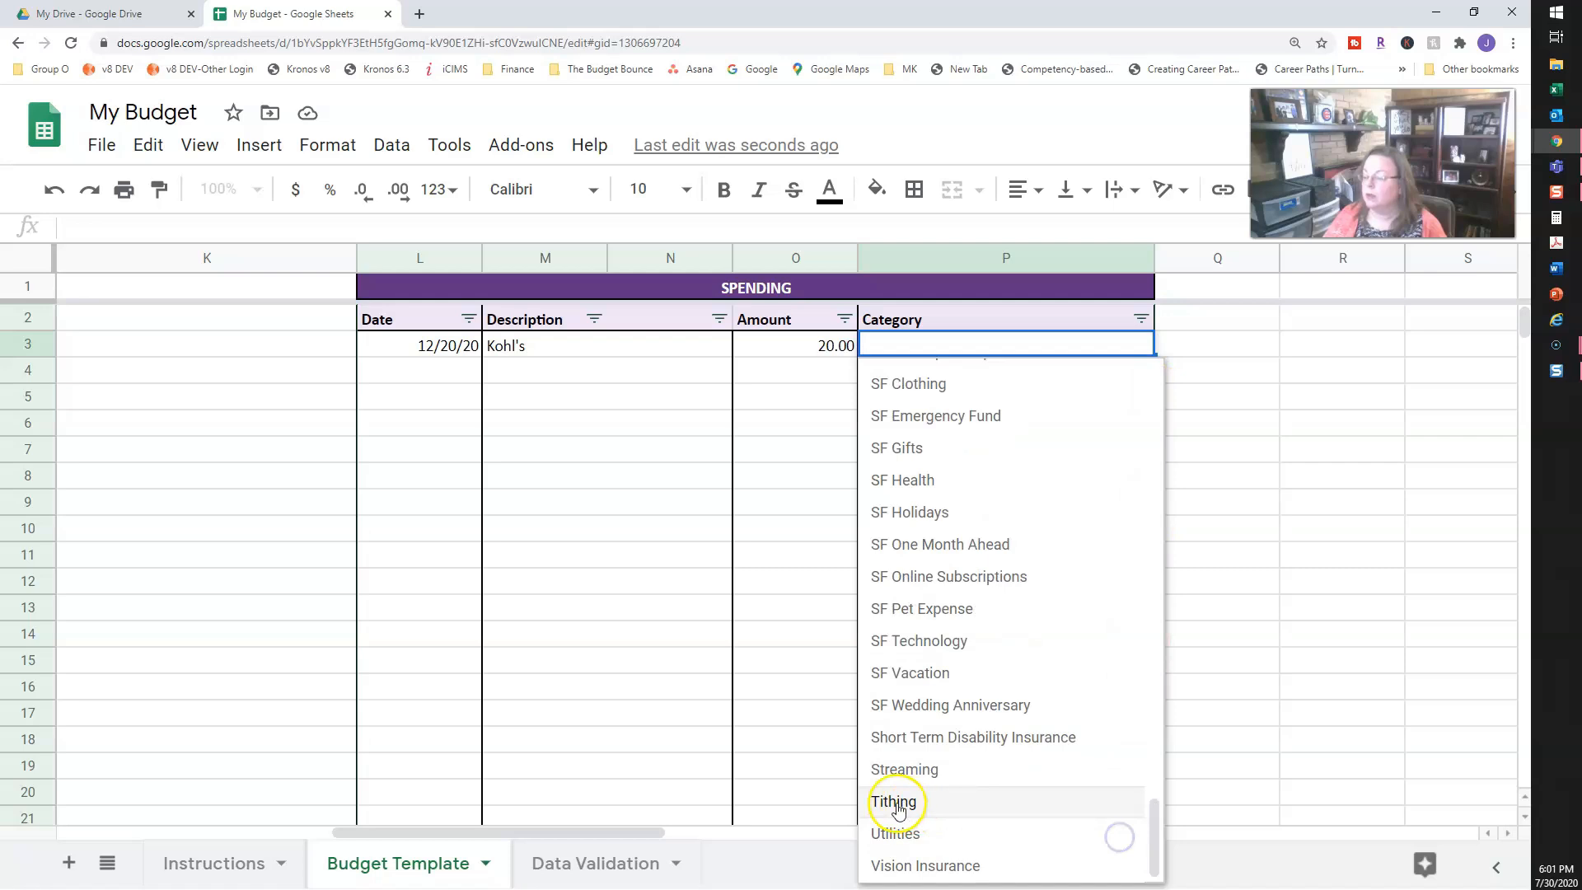
Step: Review the Giving and Housing line items on the Budget Template sheet for custom items to add to the category list
click(595, 863)
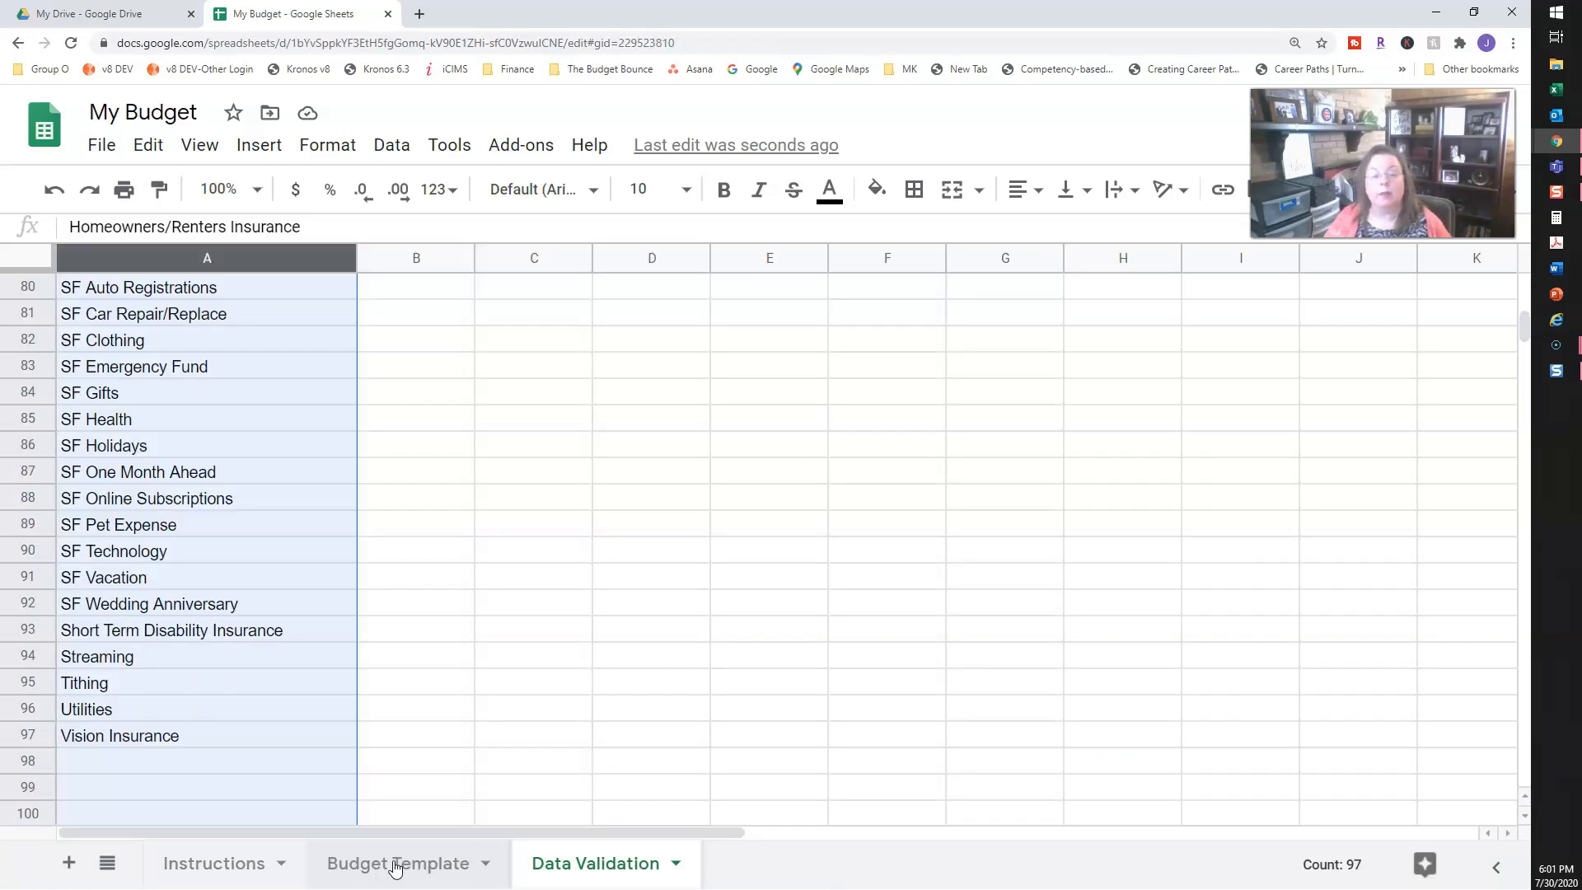
click(394, 862)
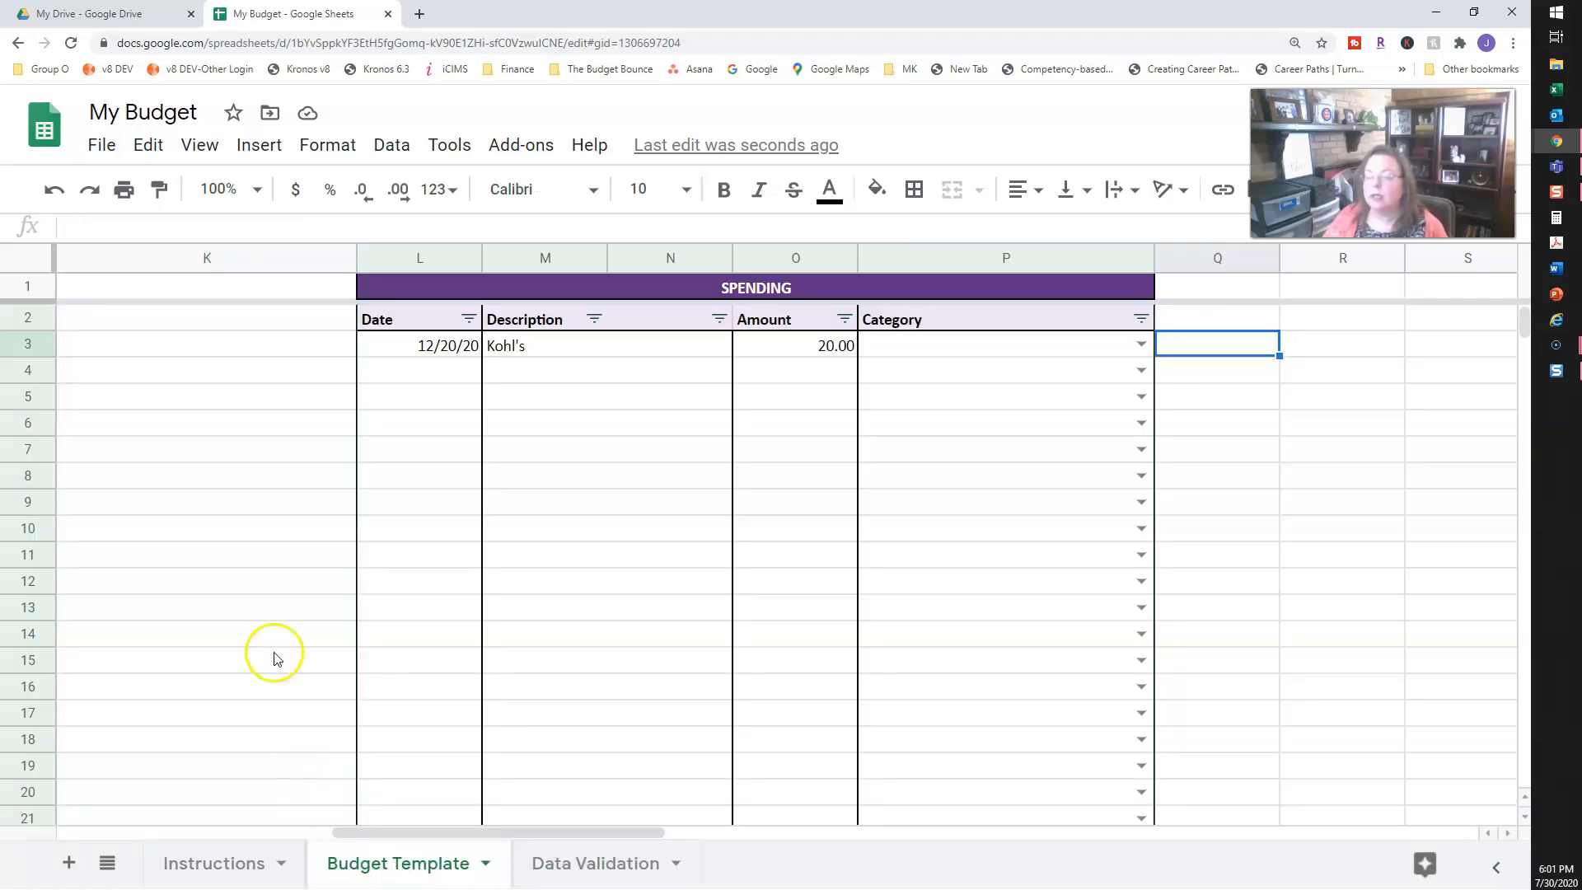
drag(429, 834, 53, 849)
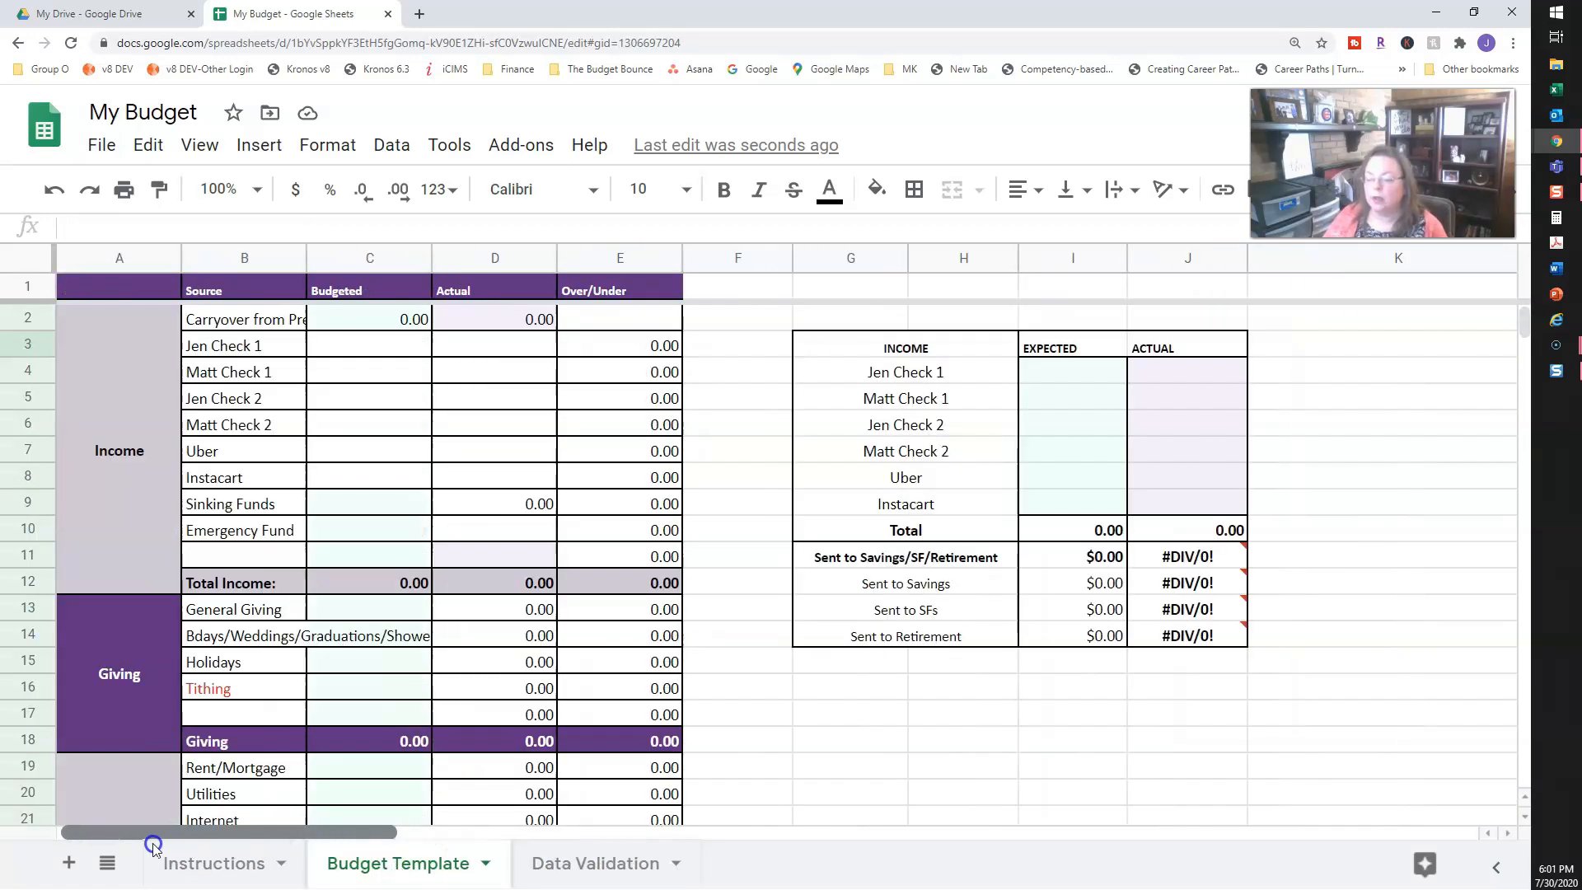
scroll(263, 641, down, 4)
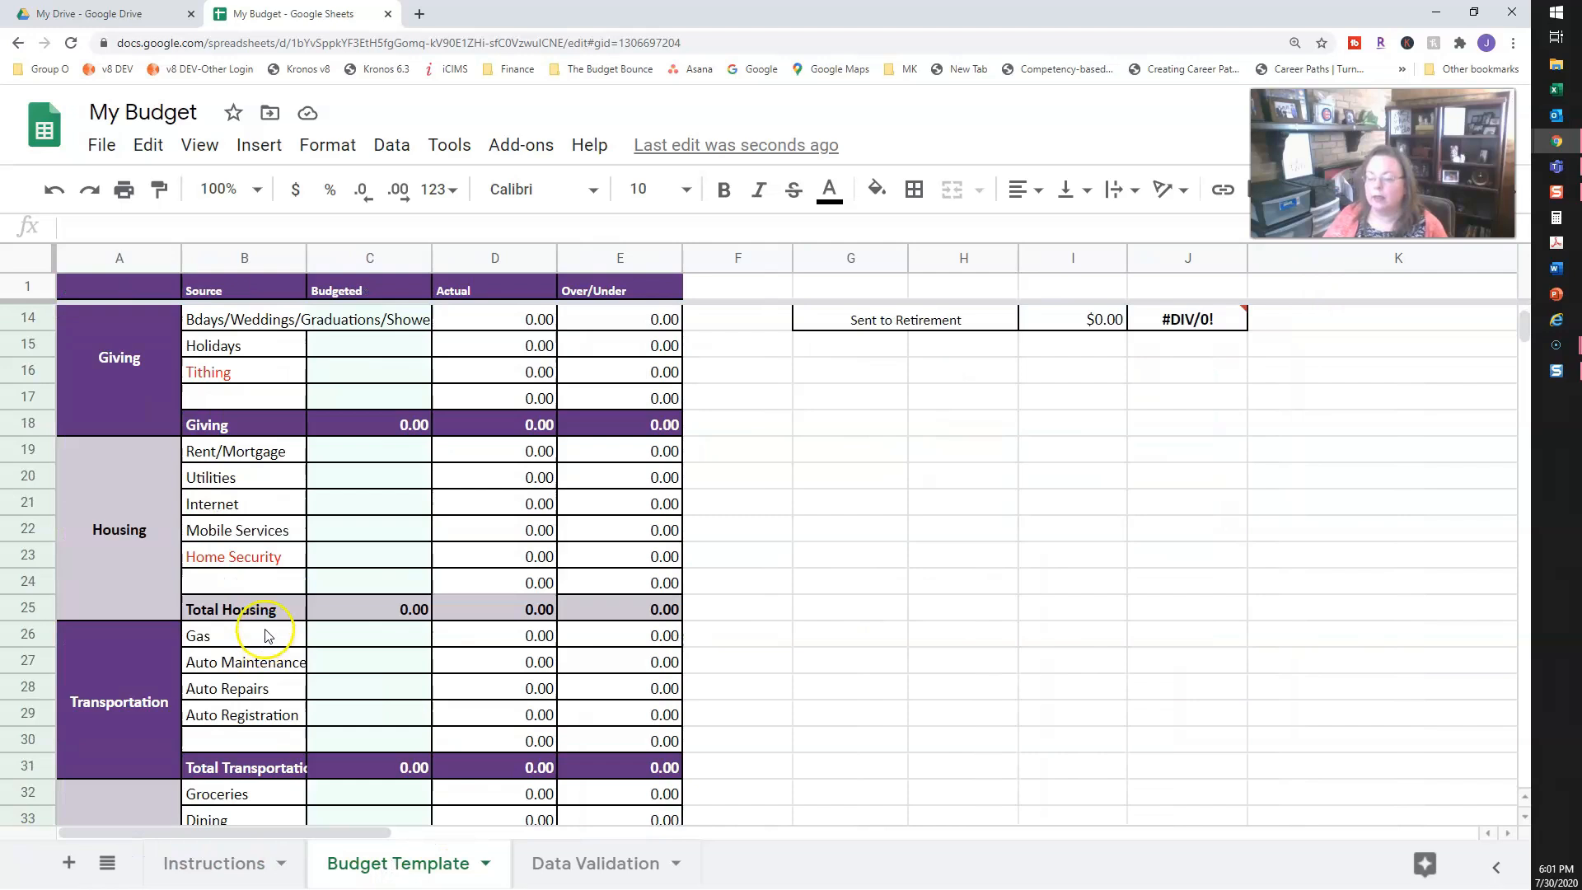
Step: Try adding Home Security in the first empty cell below Vision Insurance on the Data Validation sheet, and undo that entry
click(588, 863)
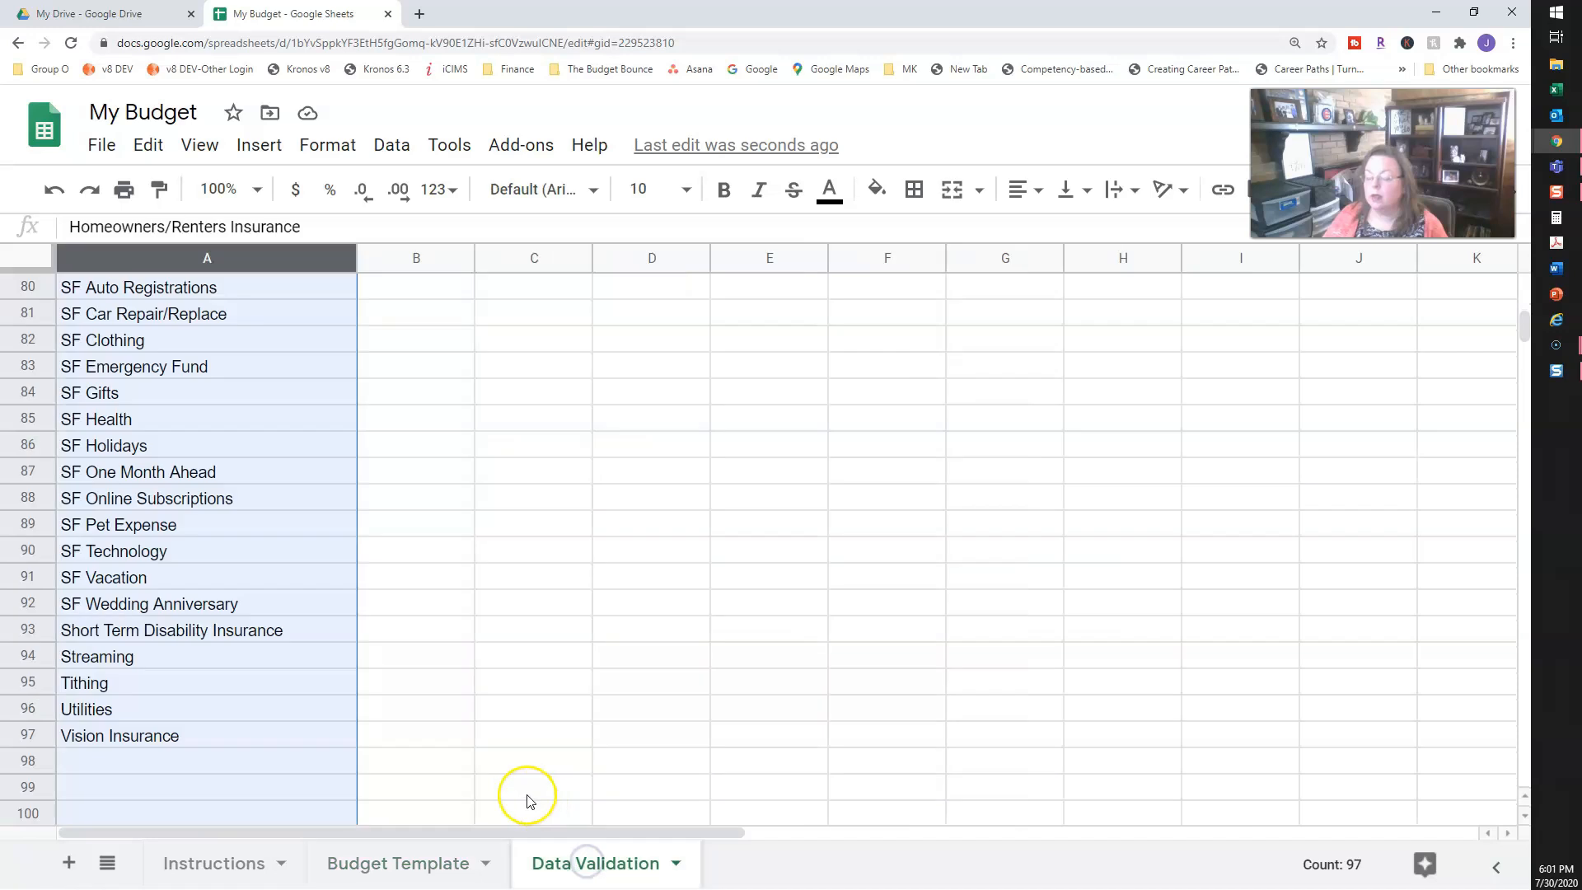
click(125, 761)
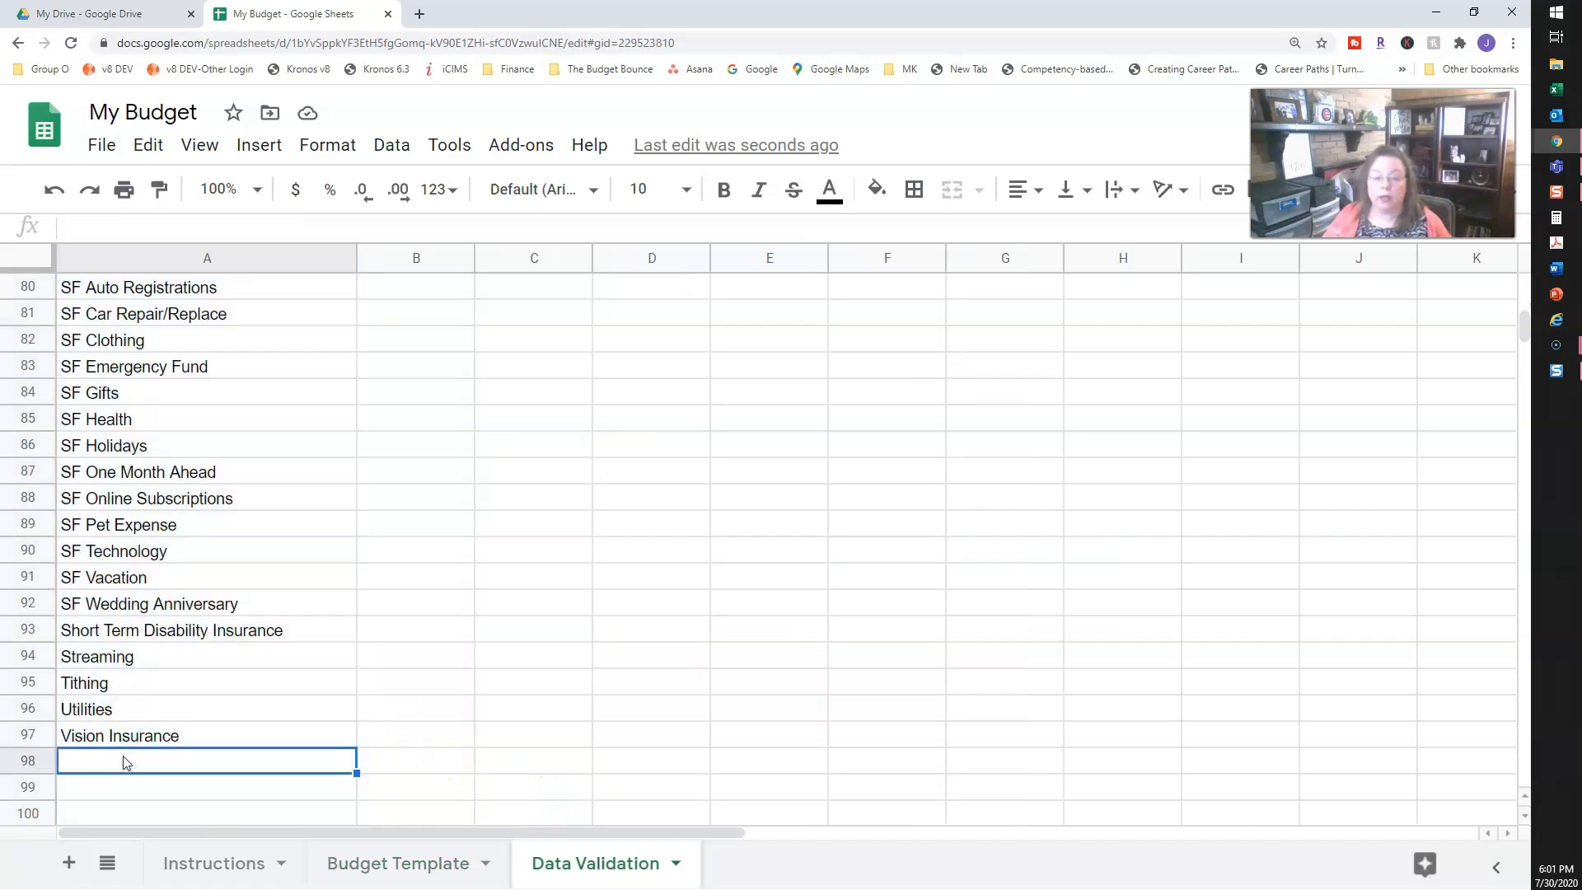
text(H)
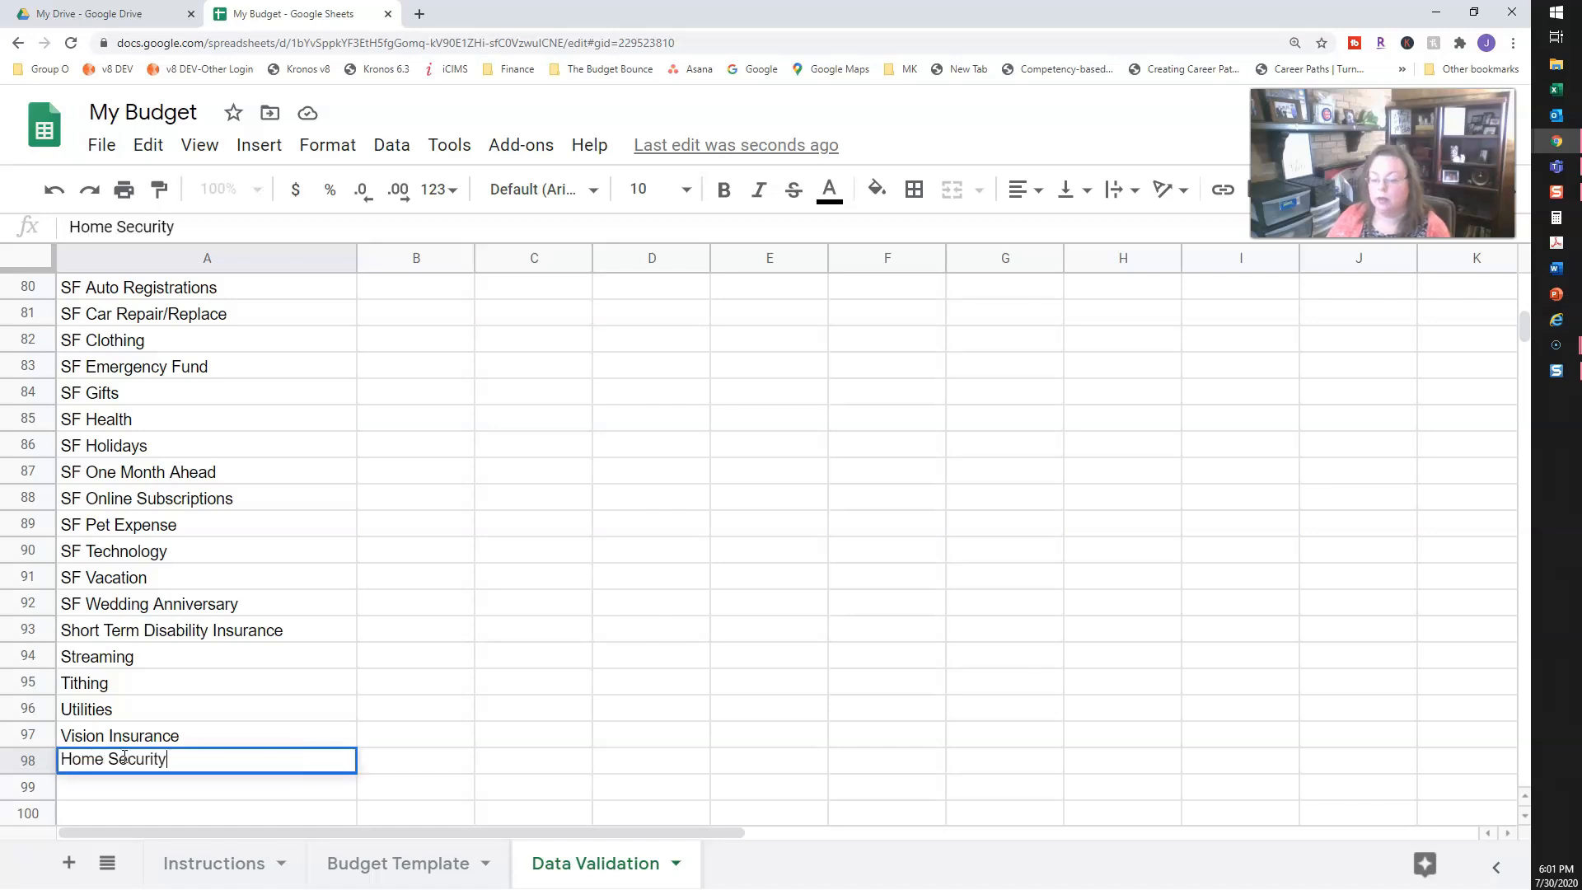
text(ome Security)
key(Return)
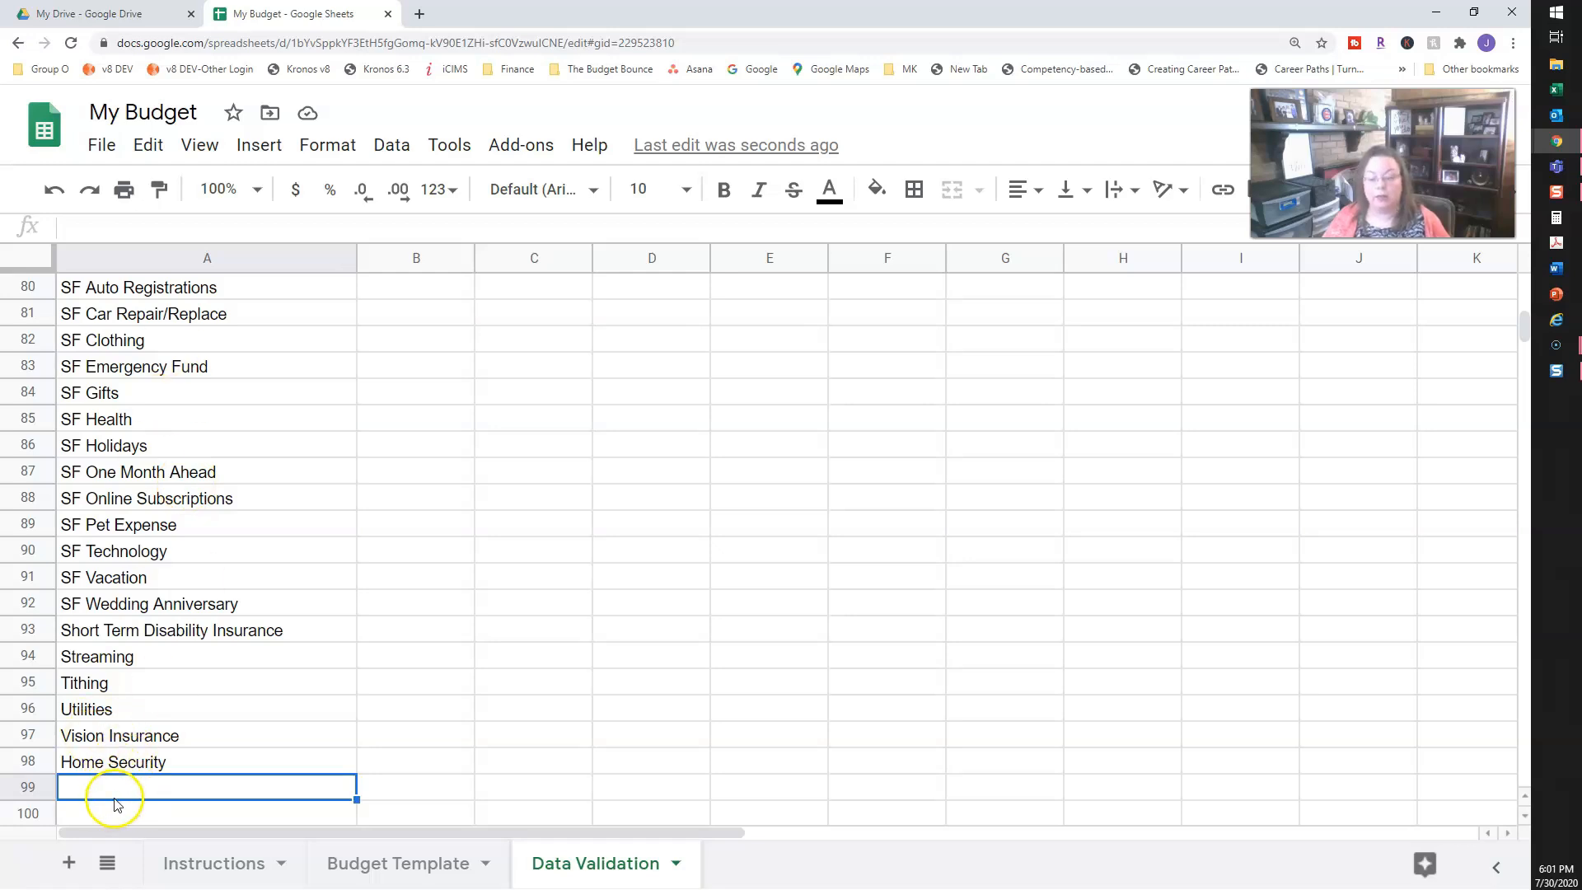
click(58, 195)
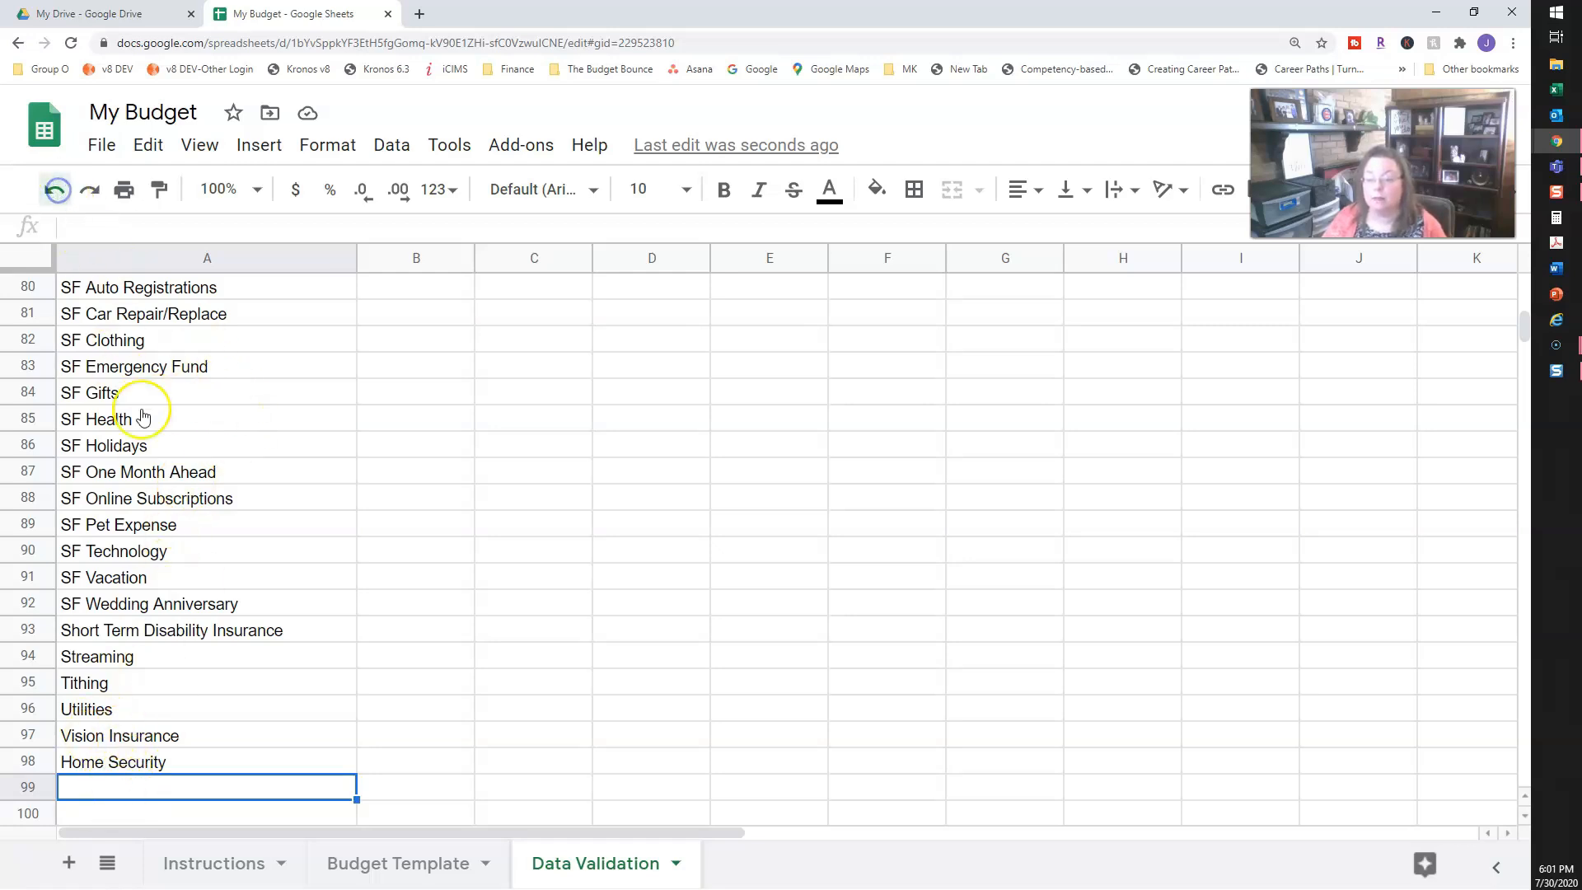
Step: Insert a row above Homeowners/Renters Insurance in the Data Validation list and enter Home Security in it
scroll(212, 554, up, 8)
scroll(212, 563, up, 8)
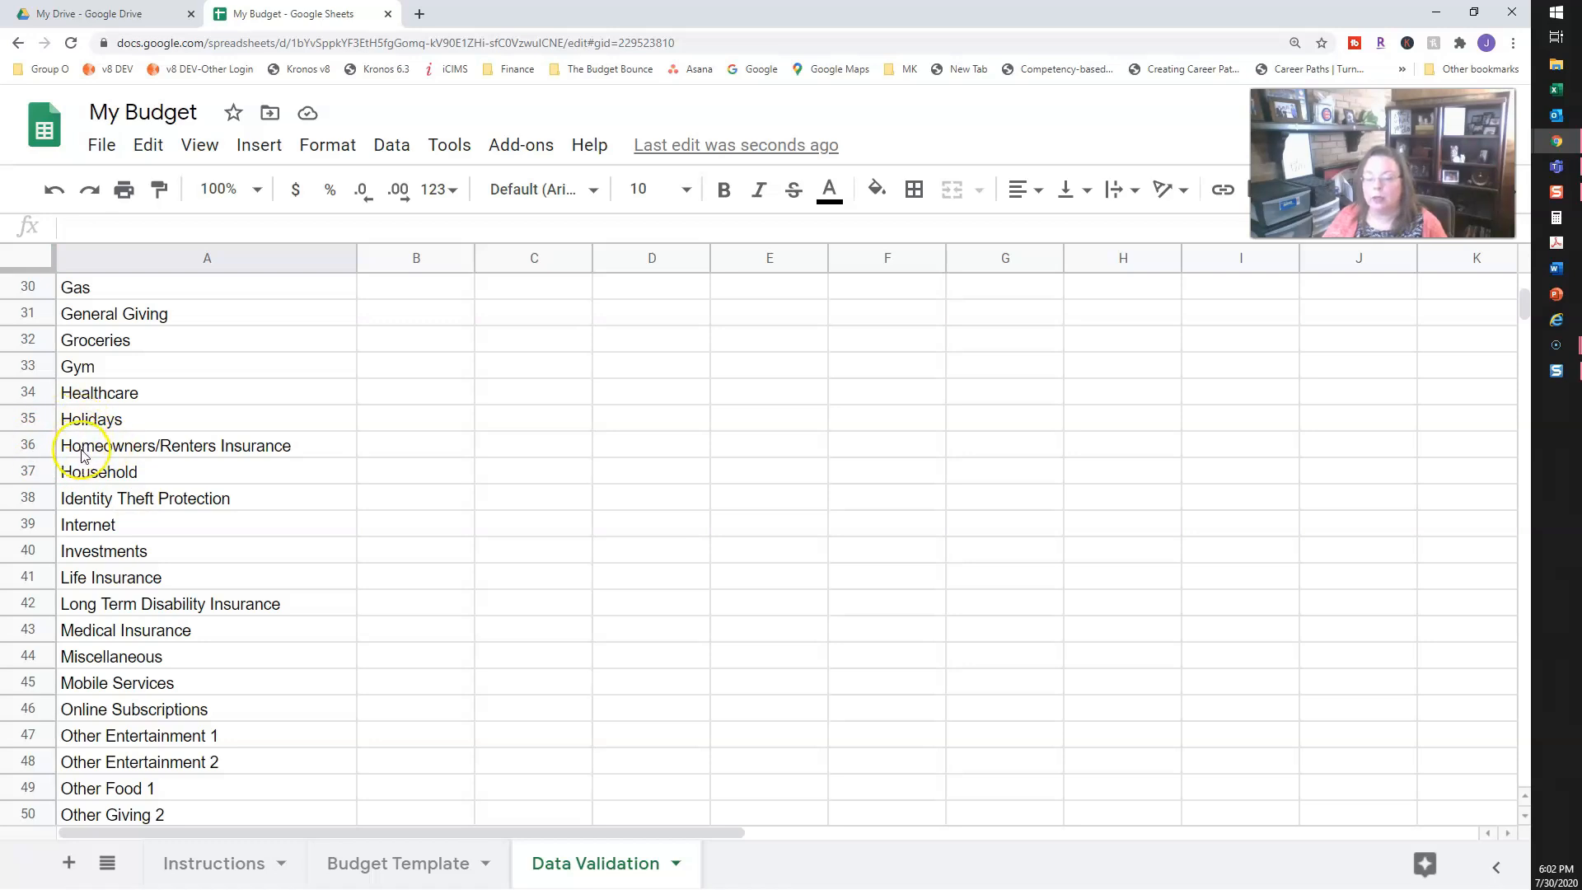
click(31, 443)
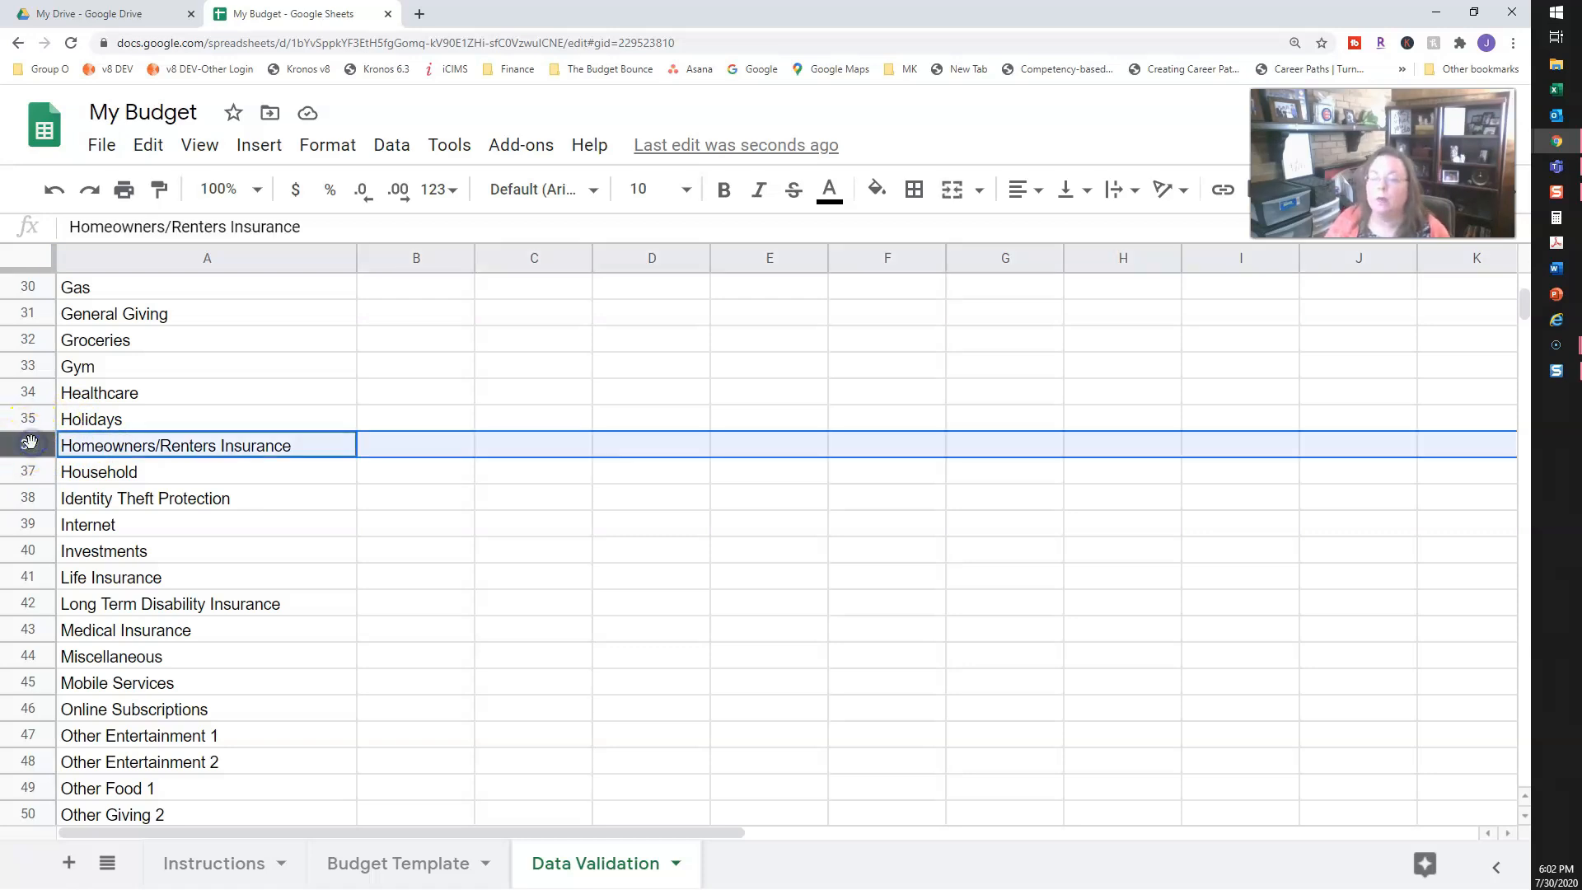
right_click(30, 445)
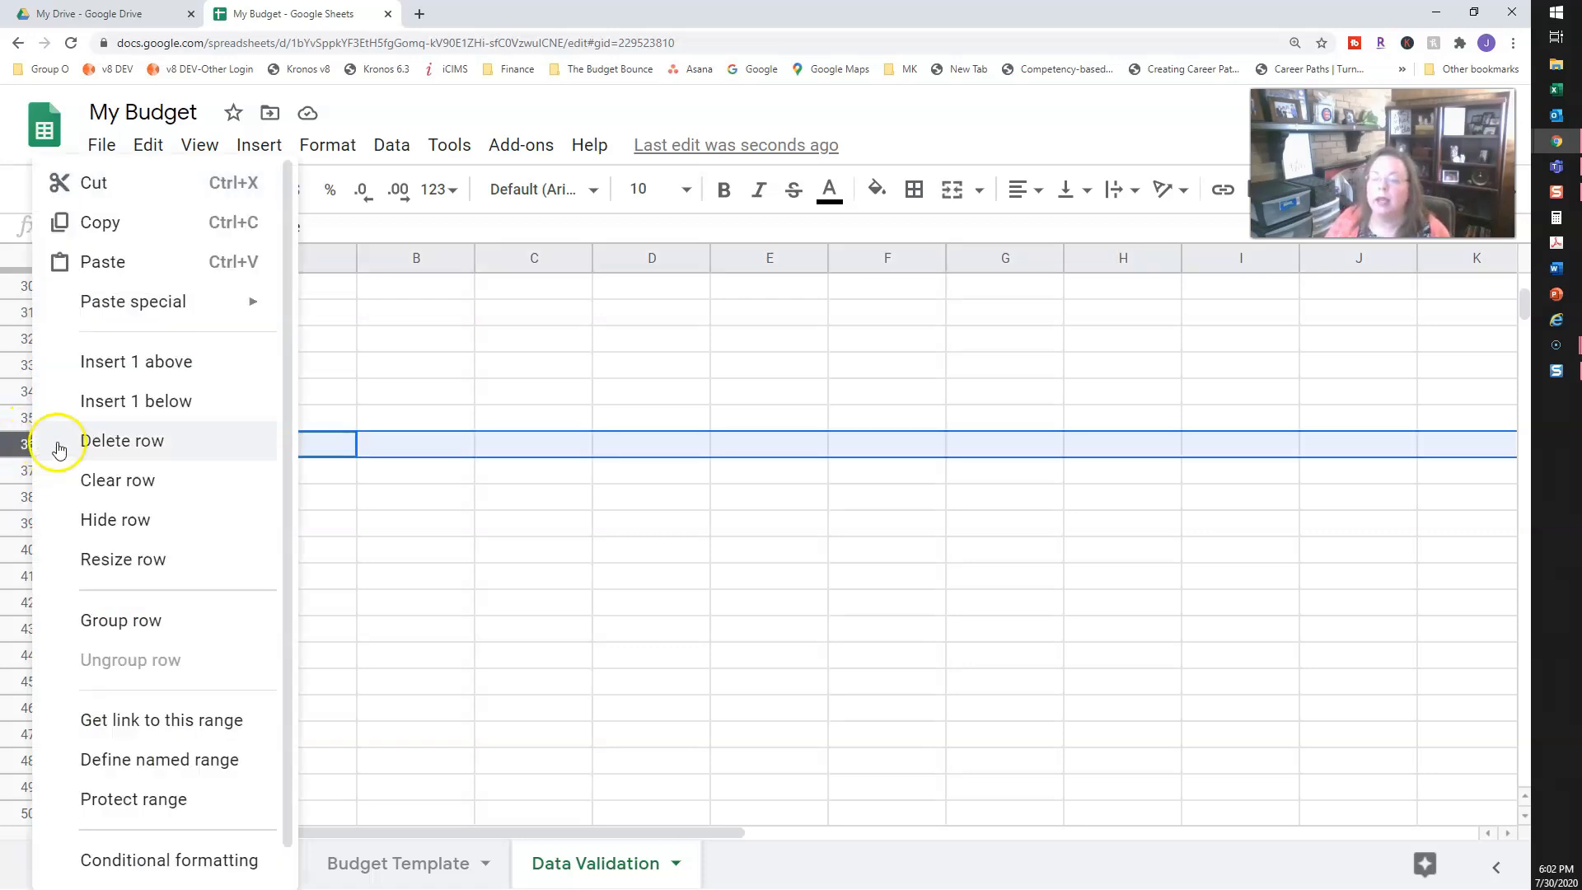
click(141, 365)
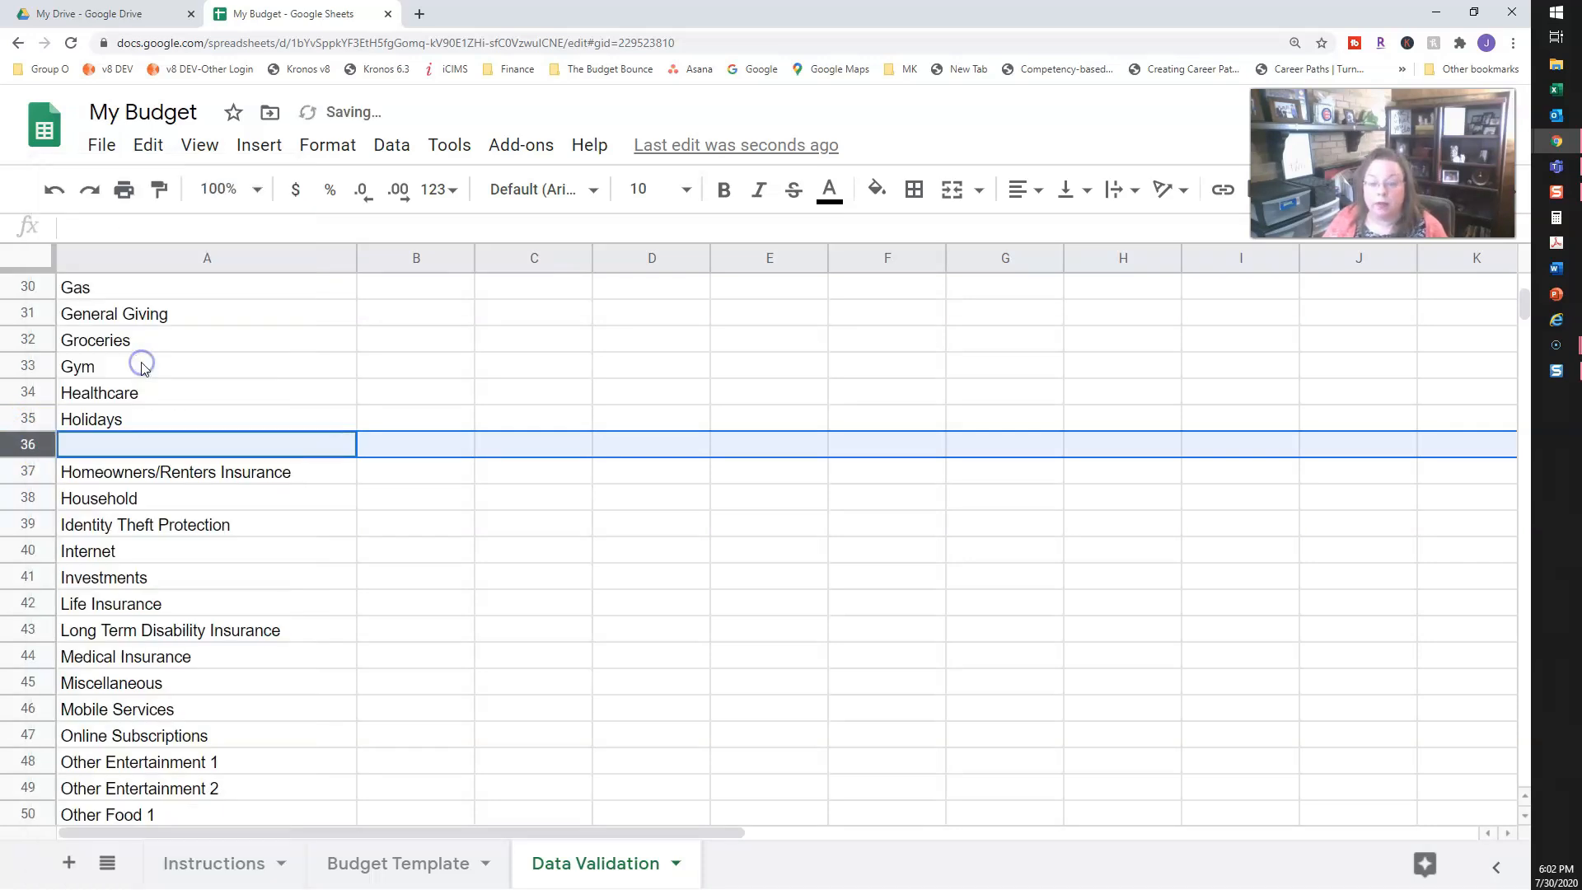
click(133, 443)
text(Home Security)
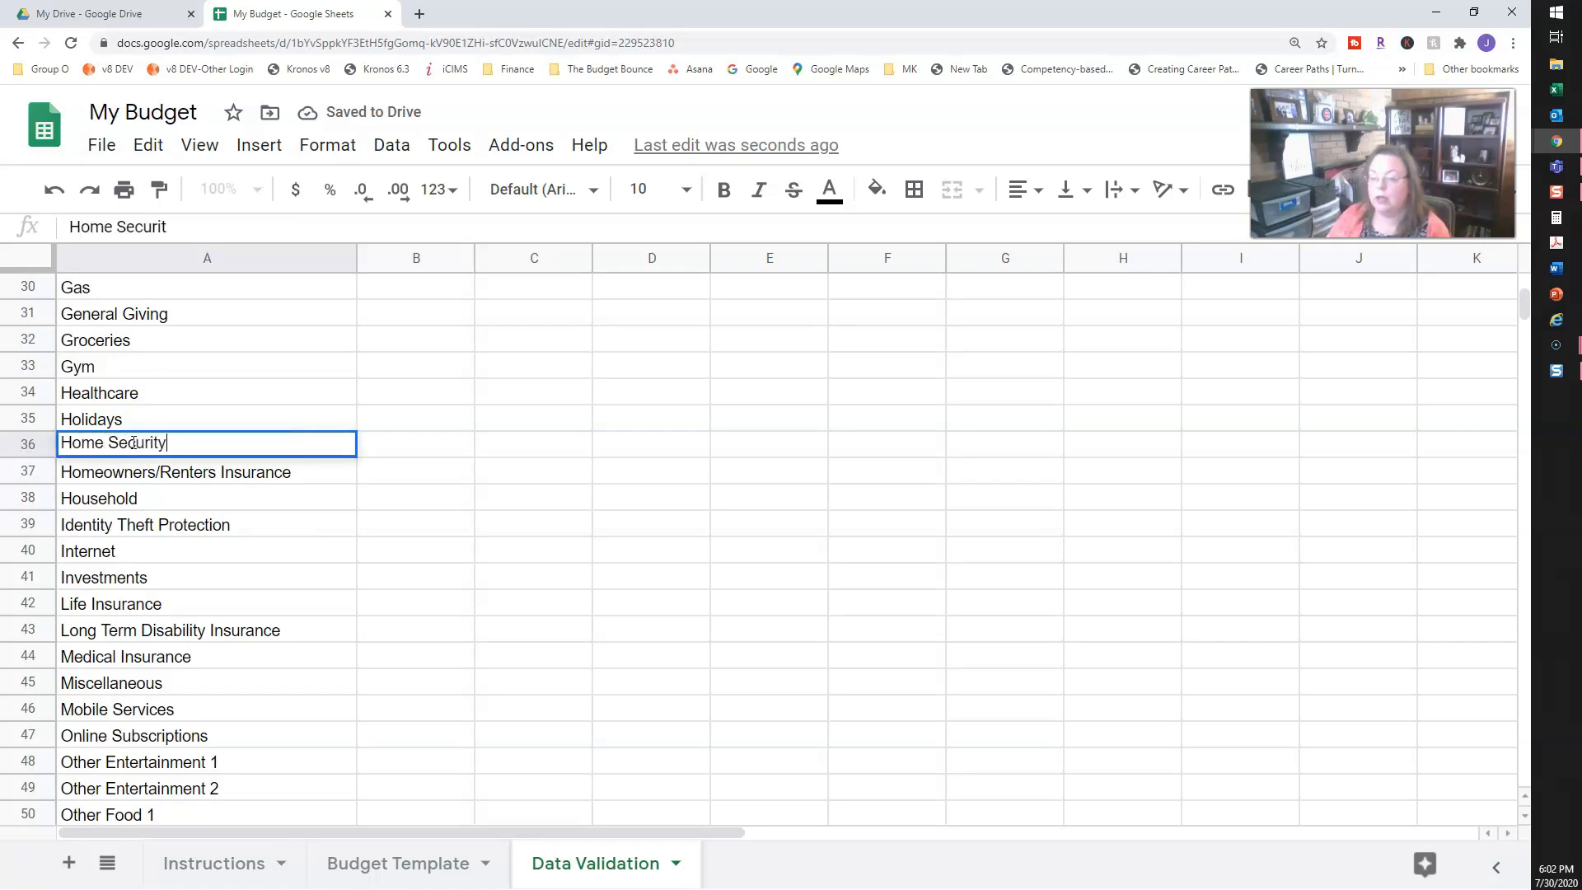
key(Return)
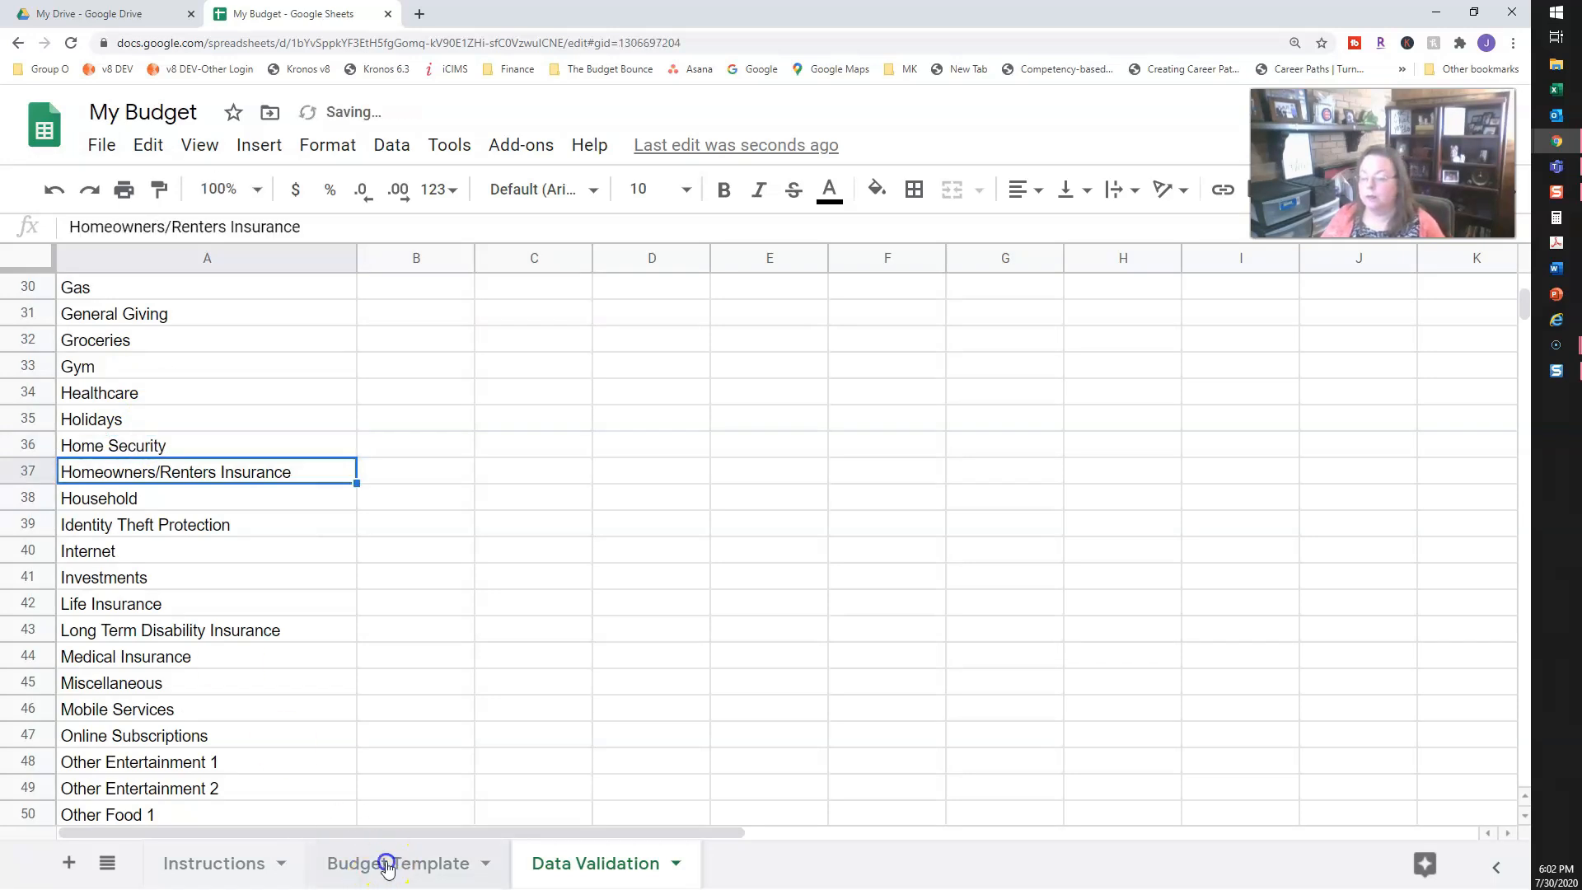
Step: Look for Home Security among the Category options in row 14 of Spending on the Budget Template sheet
click(395, 861)
drag(381, 833, 643, 833)
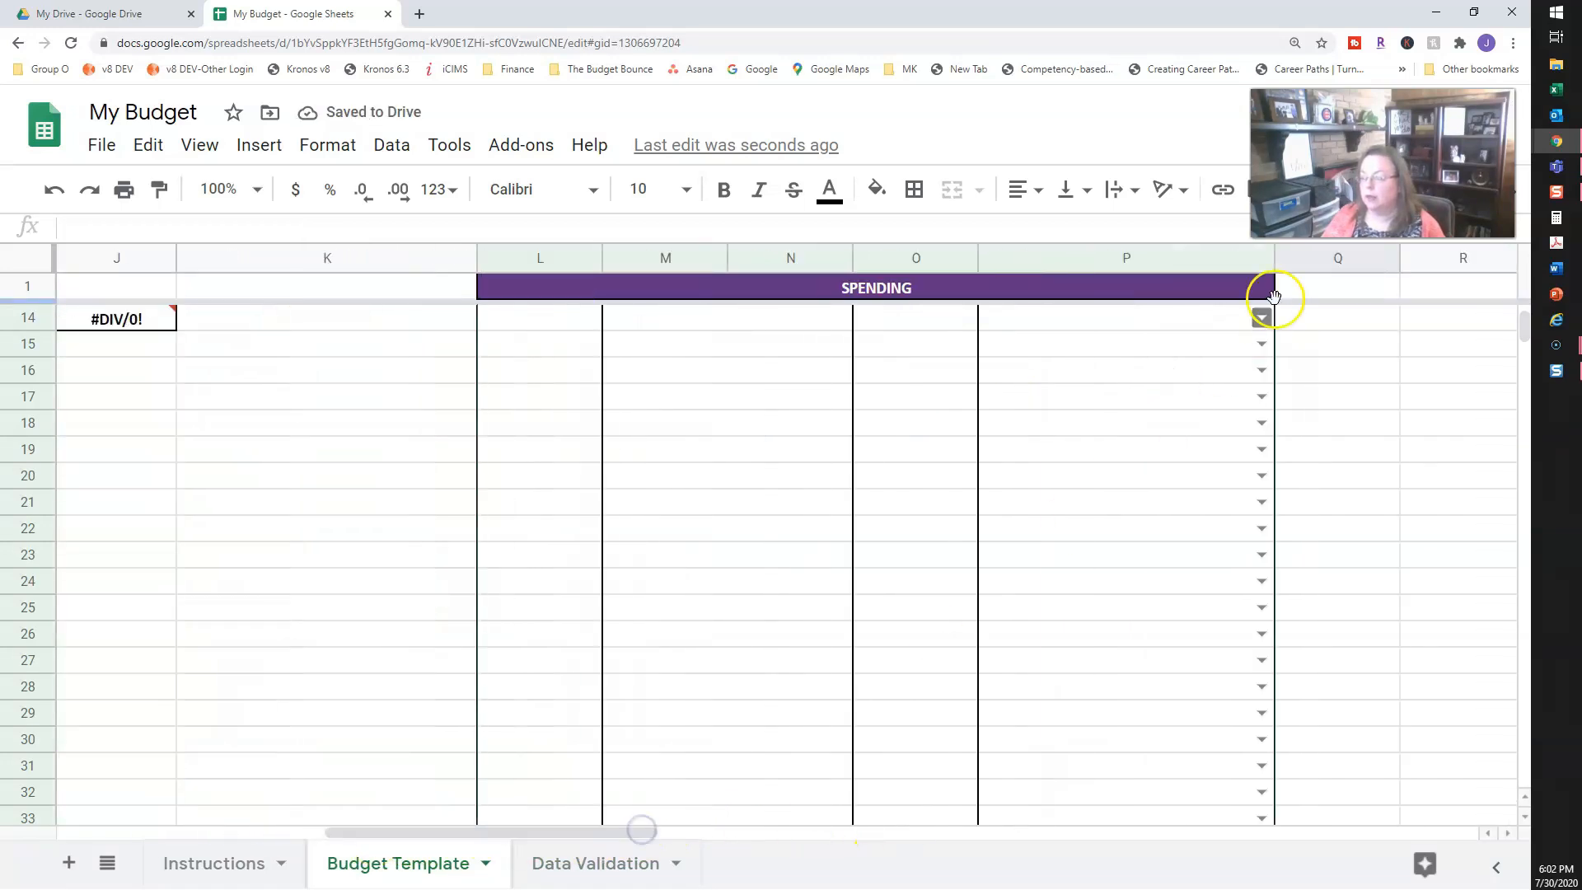
click(1263, 318)
scroll(1267, 338, down, 15)
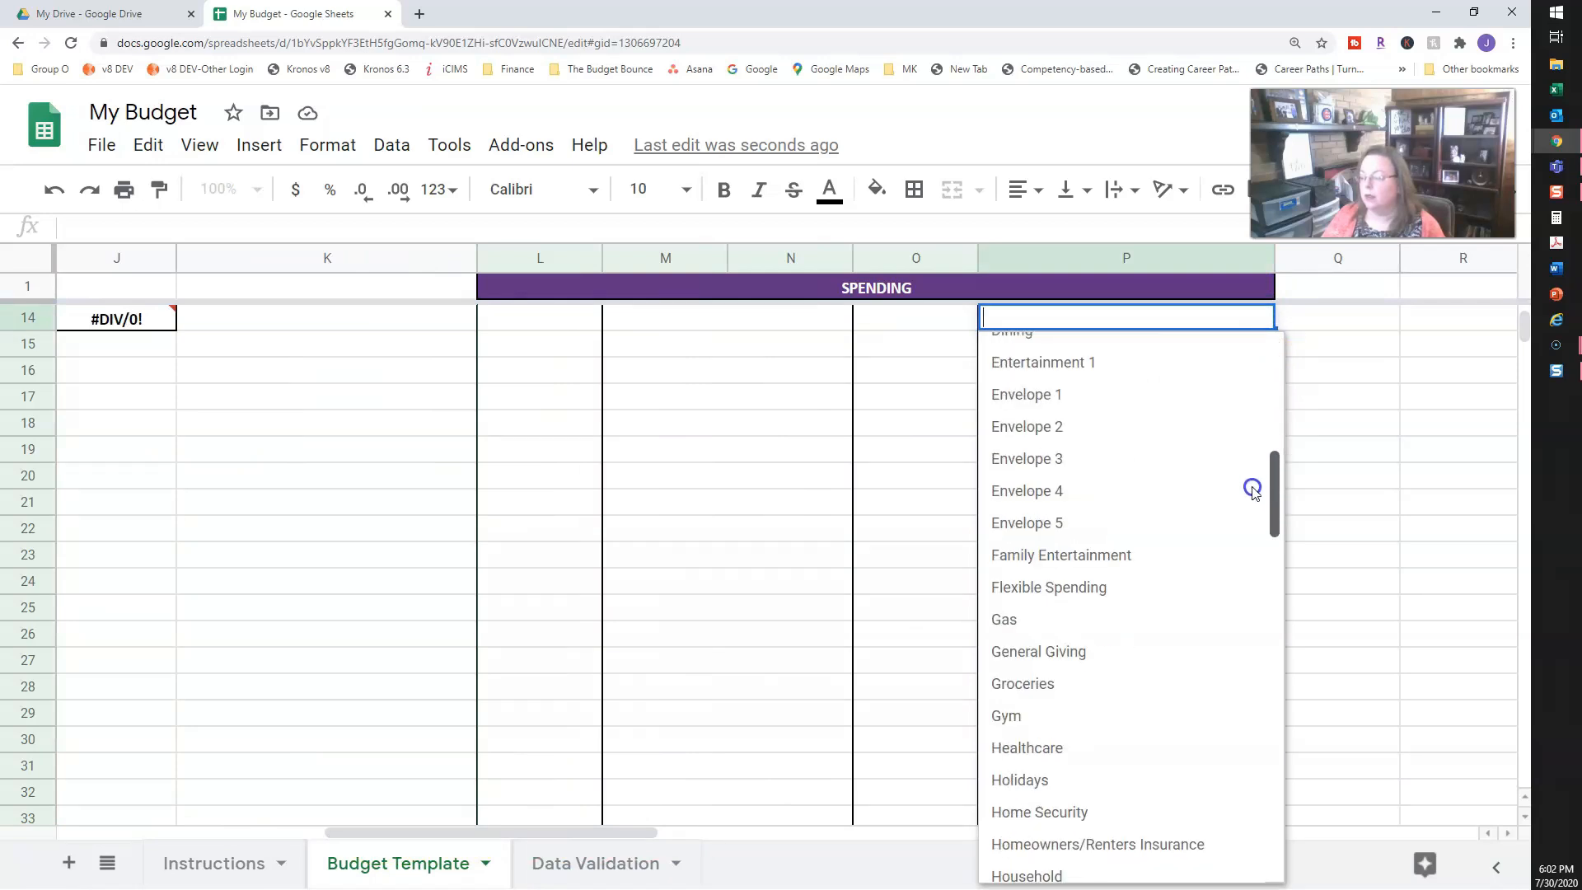
scroll(1239, 547, up, 1)
drag(1239, 549, 1239, 542)
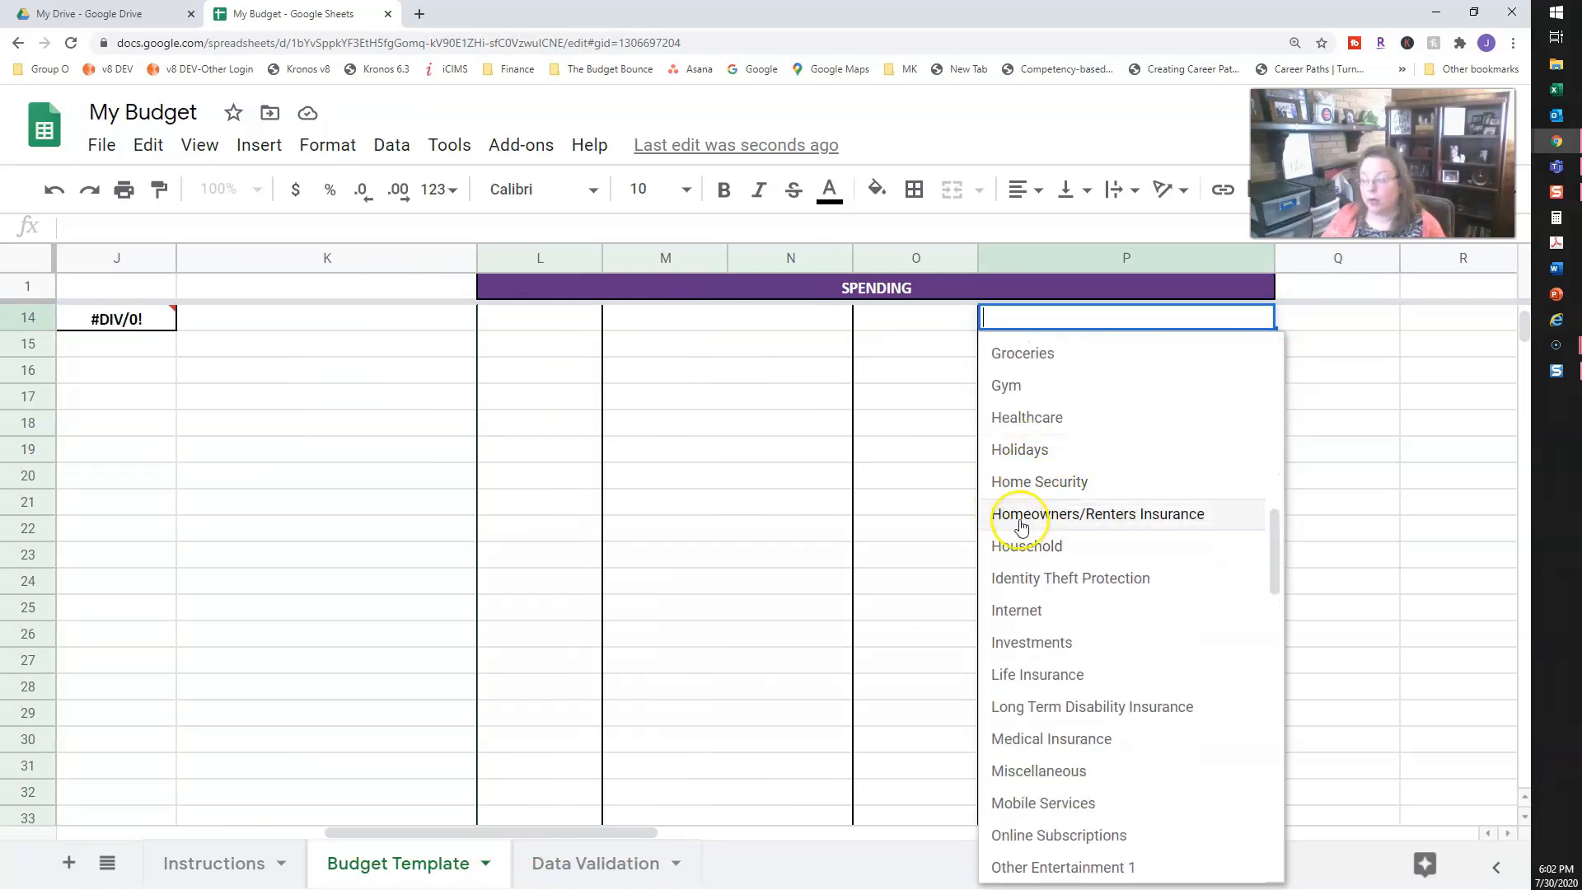
Step: Compare the numbered Debt entries in the Data Validation list with the Debt and Savings line items on the Budget Template sheet
click(547, 862)
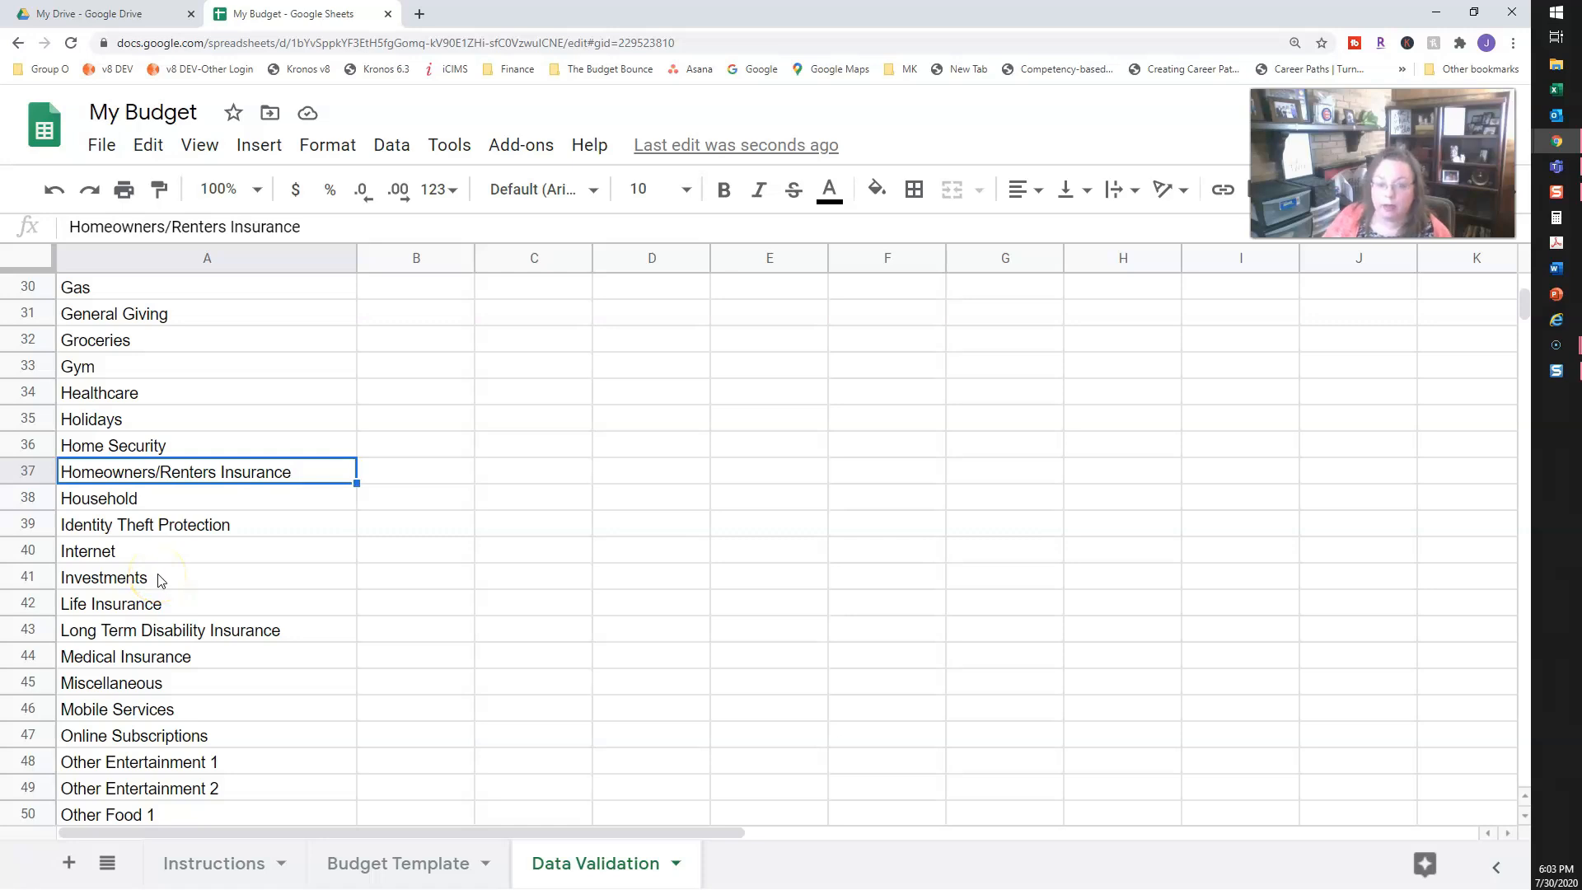
scroll(160, 580, up, 10)
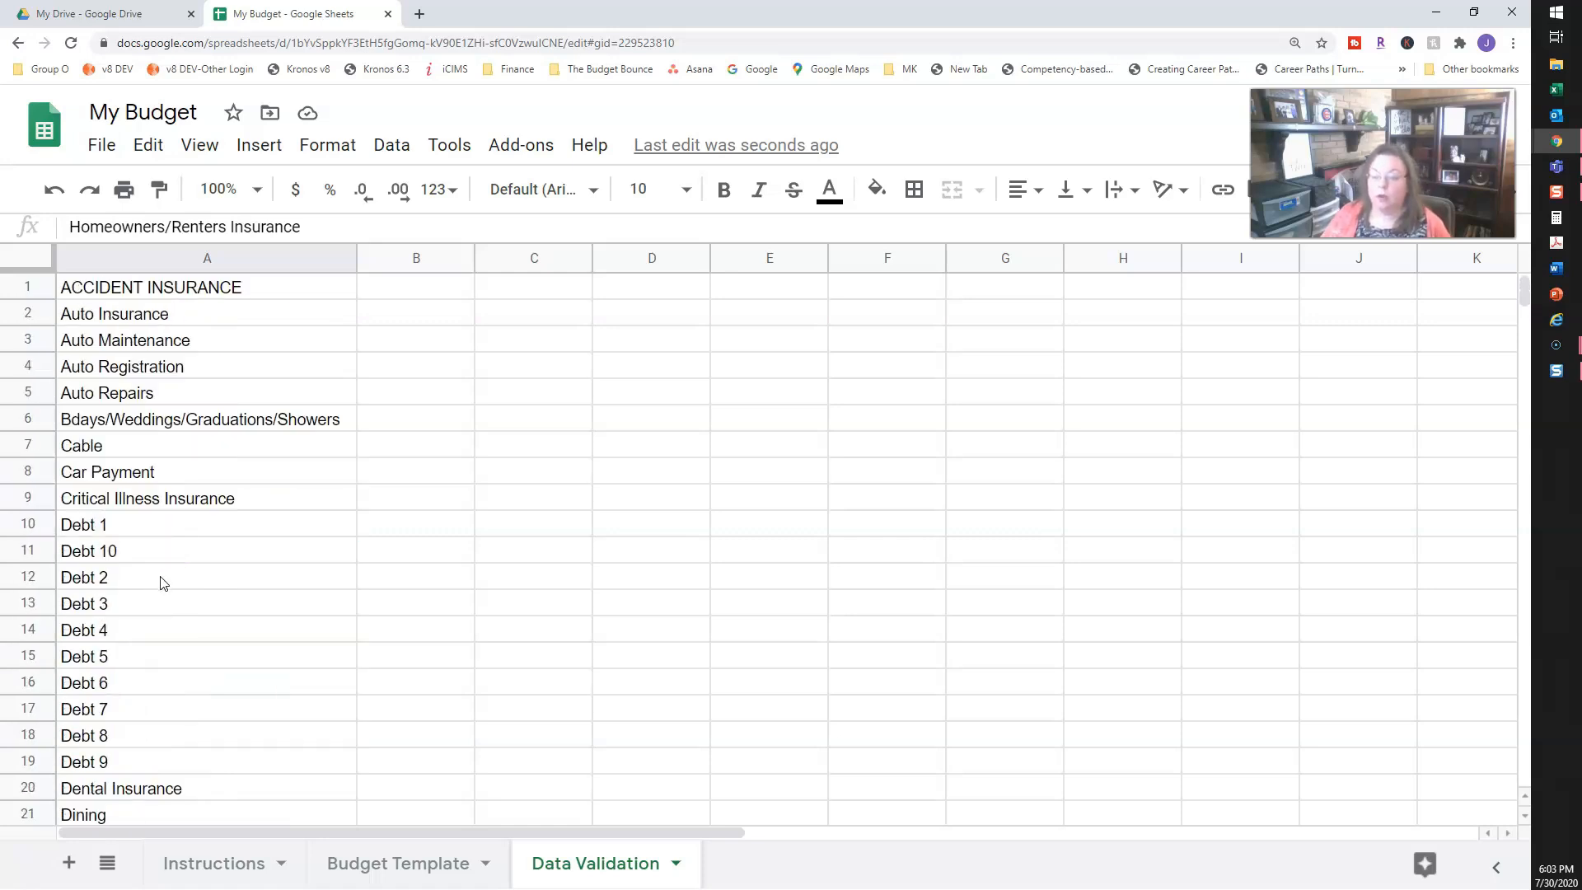
click(128, 527)
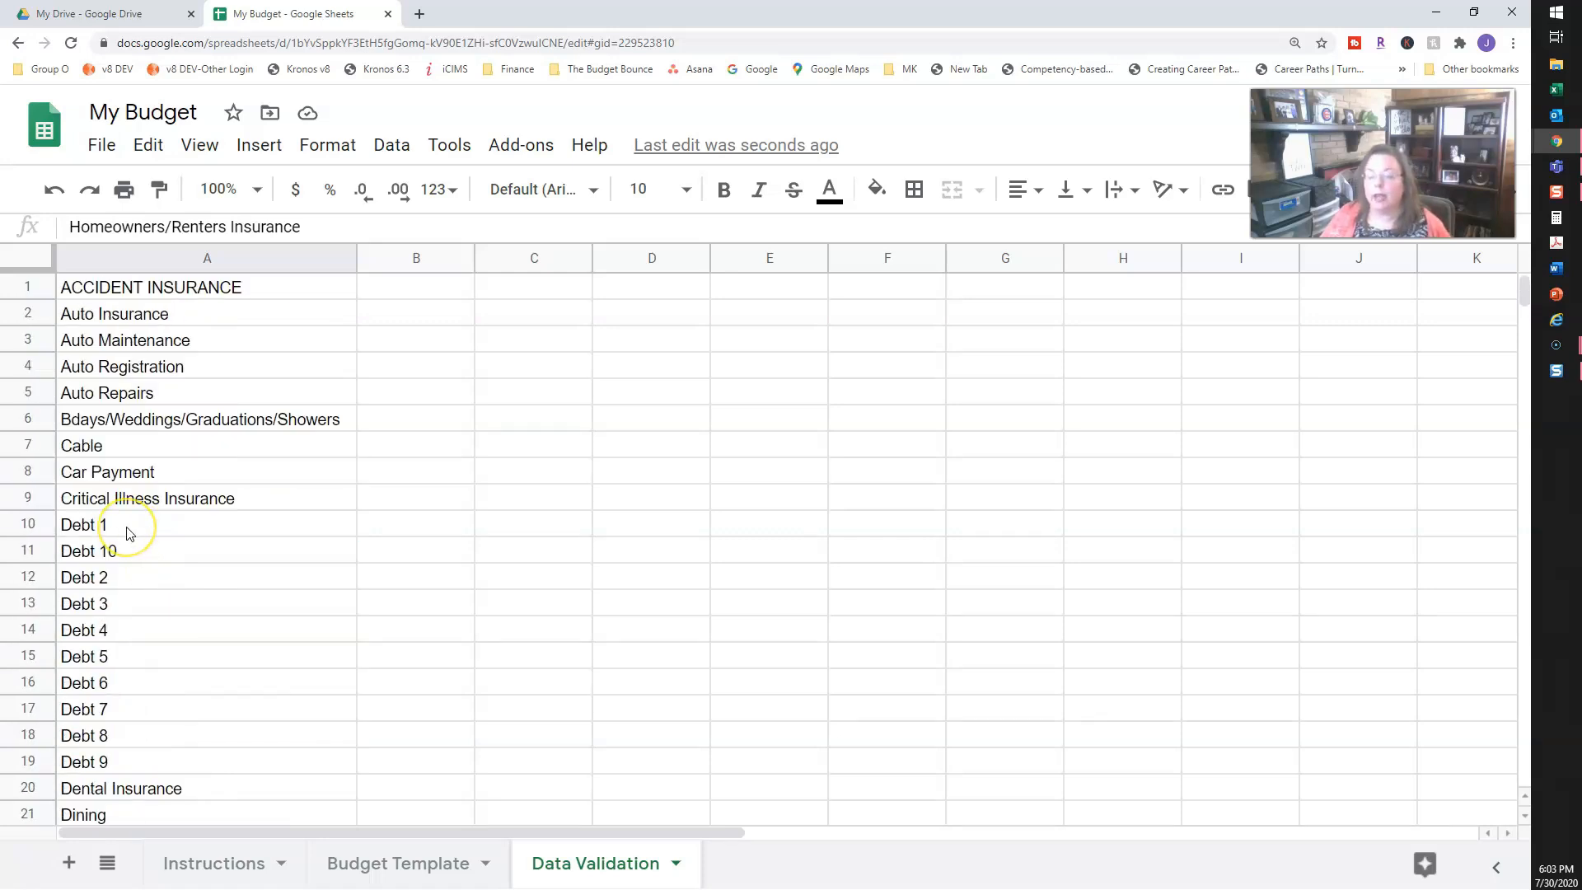
click(371, 880)
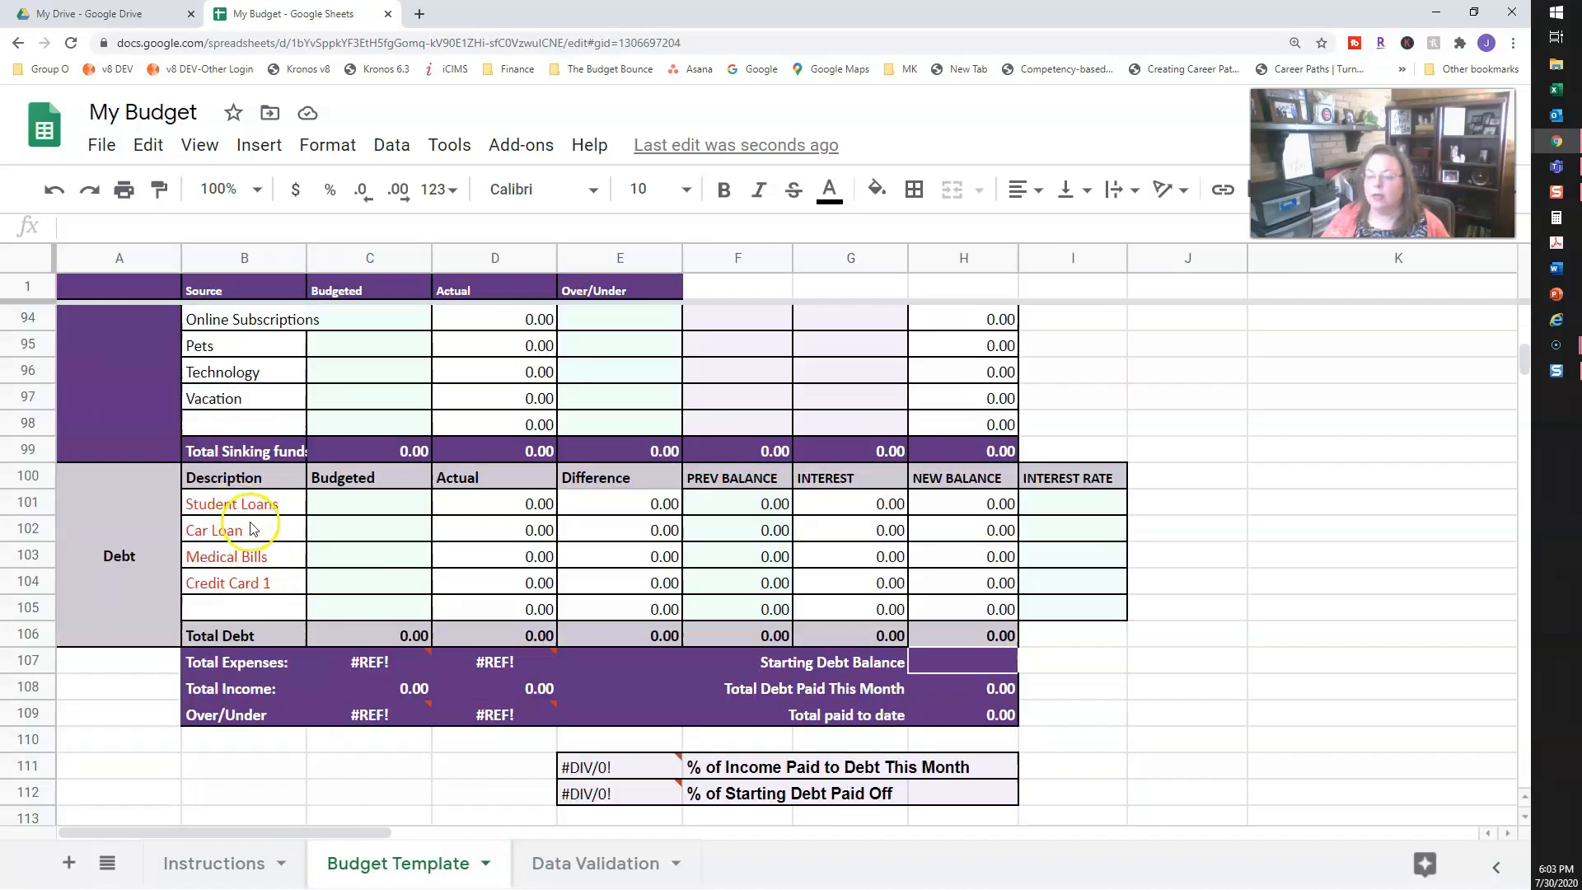
scroll(250, 544, up, 10)
scroll(251, 565, down, 2)
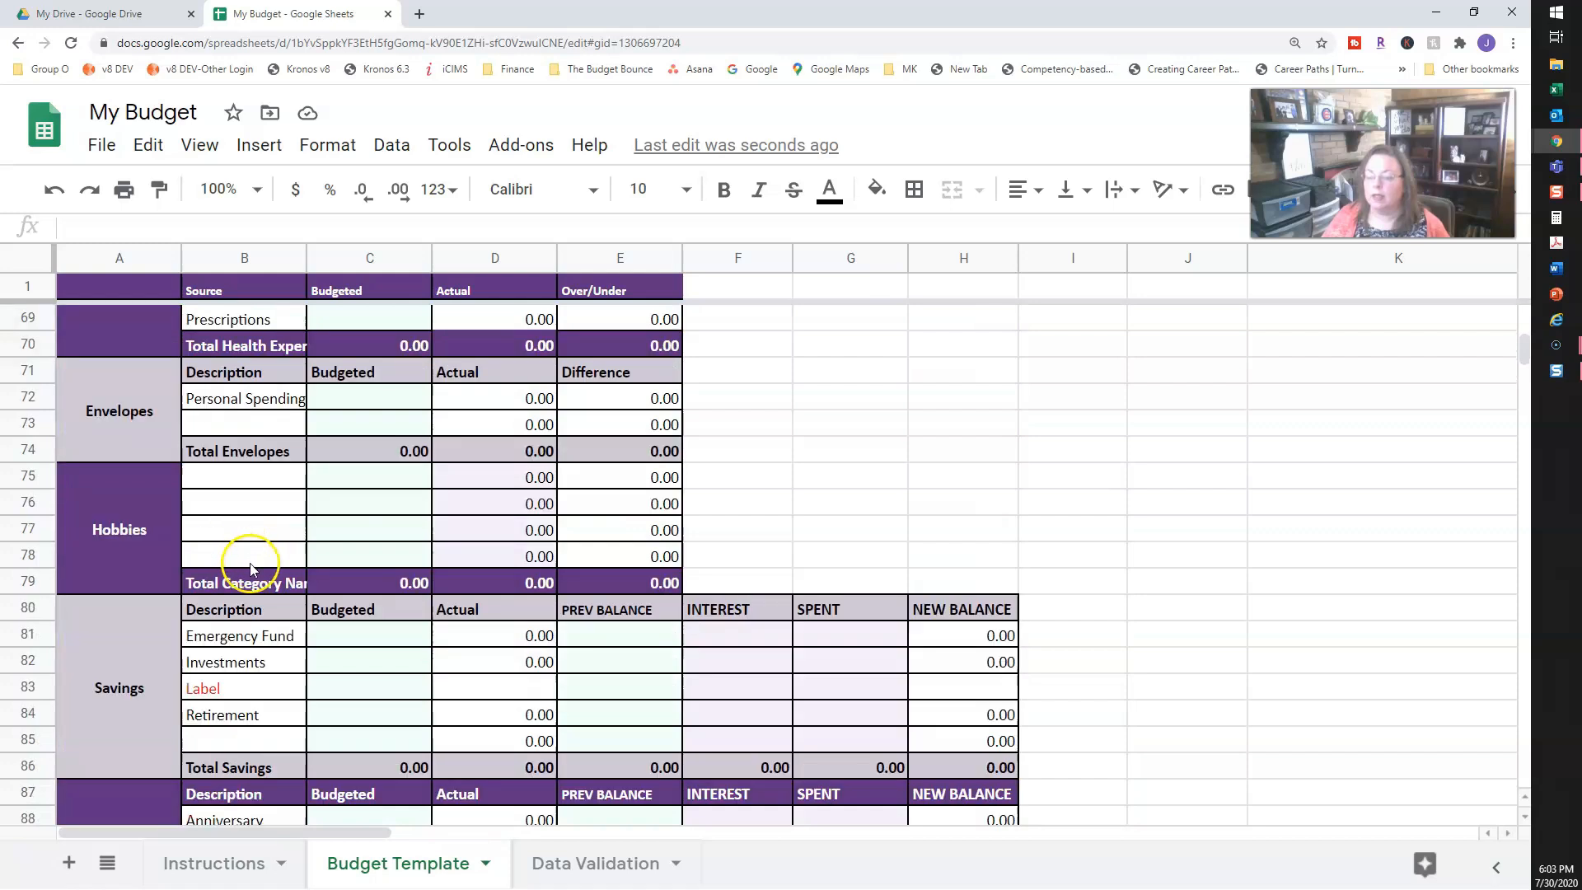
Step: Insert a row above Life Insurance in the Data Validation list and enter Label in it
click(575, 867)
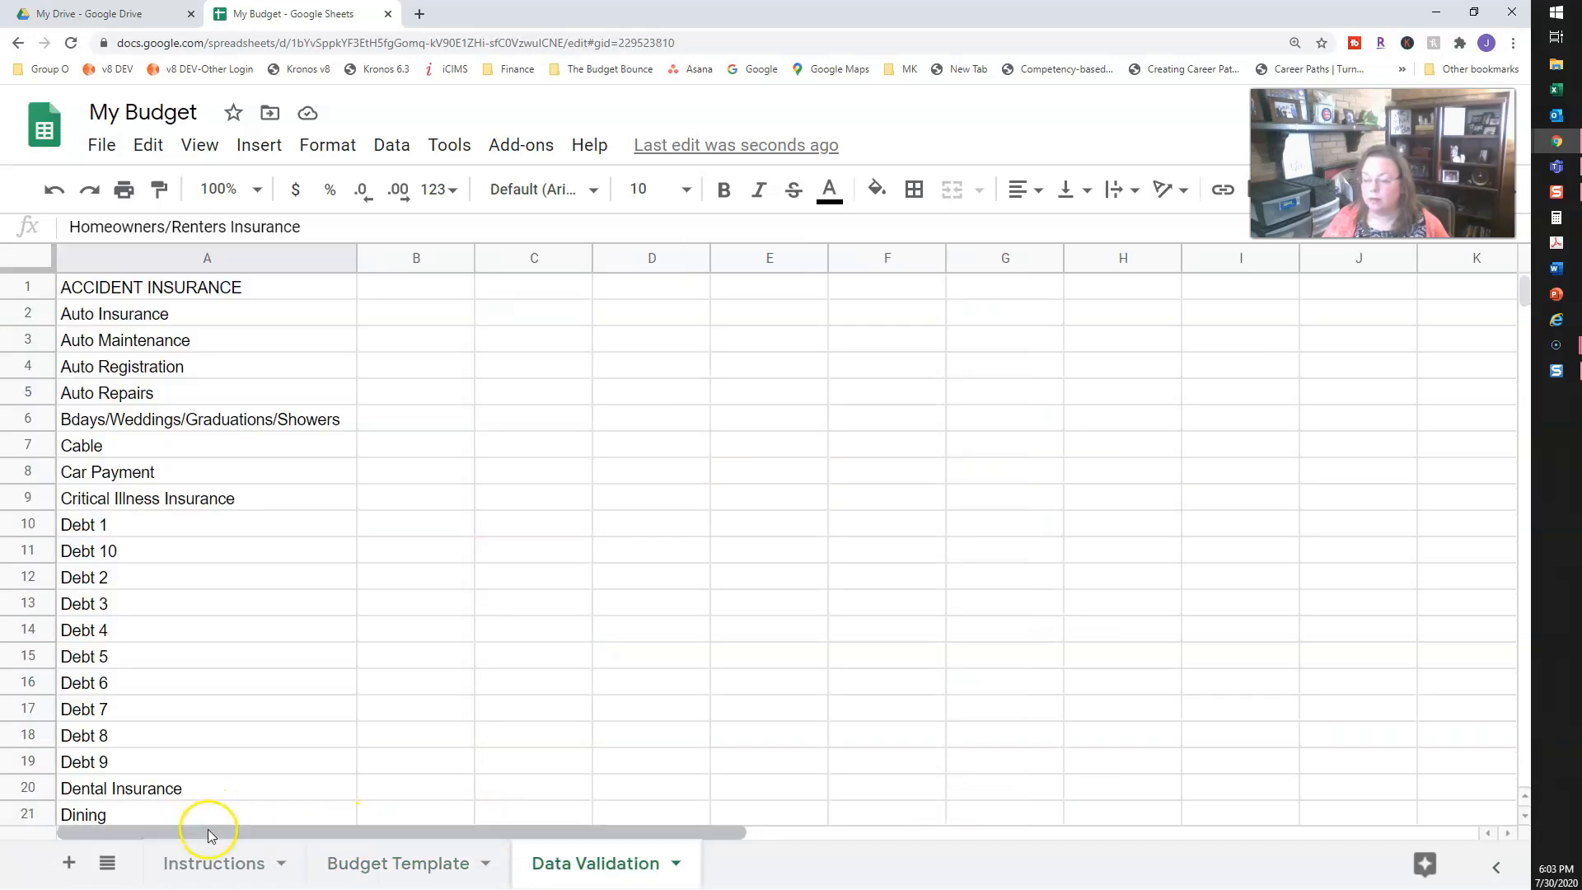
scroll(116, 688, down, 10)
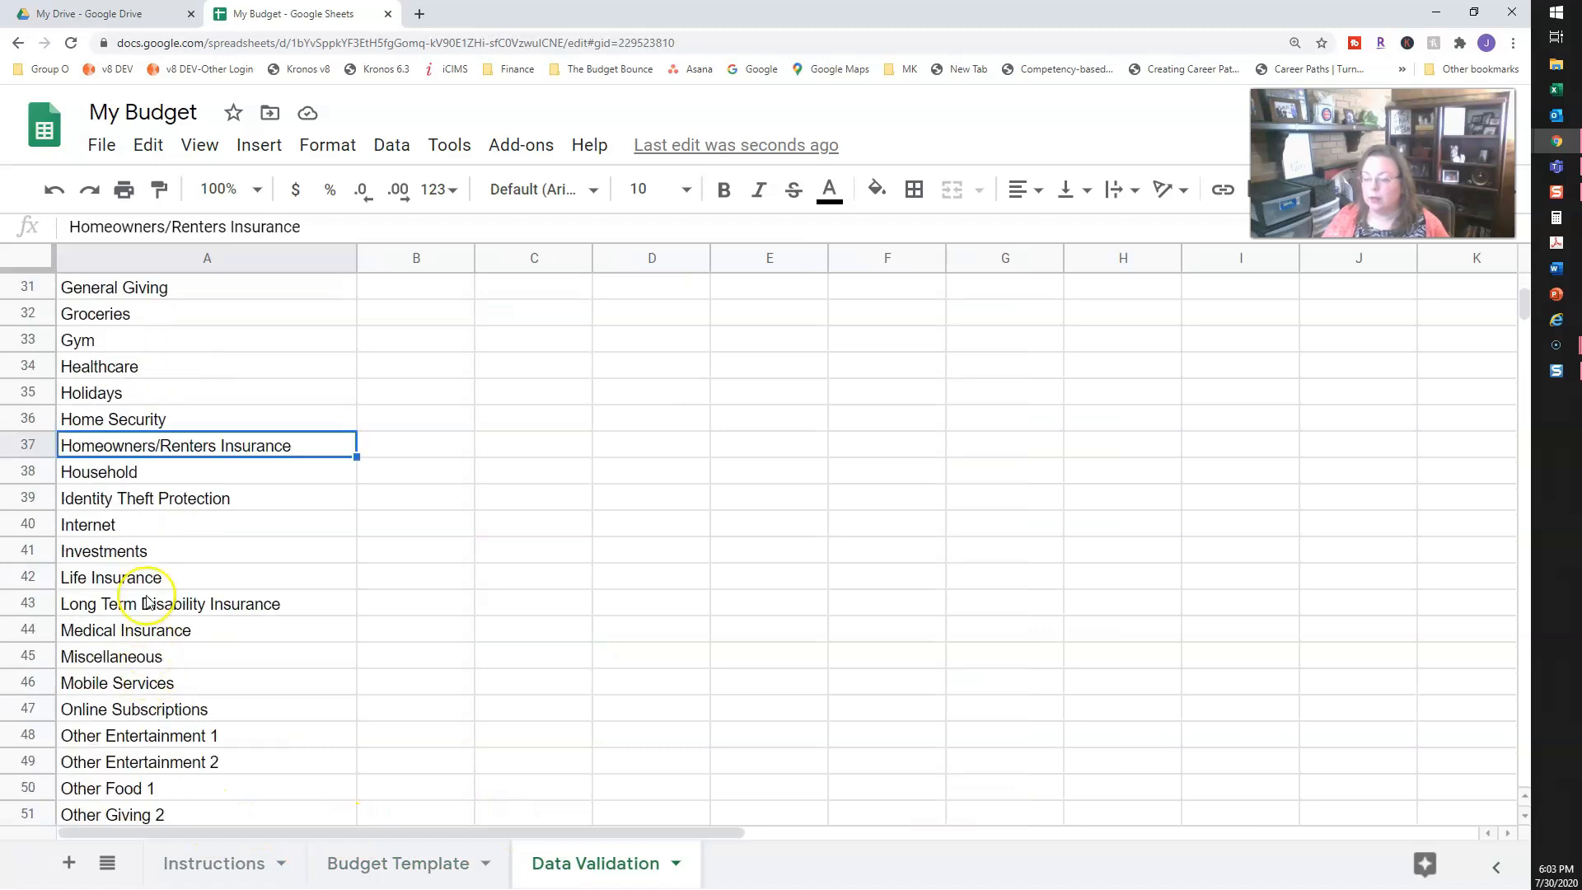
right_click(41, 585)
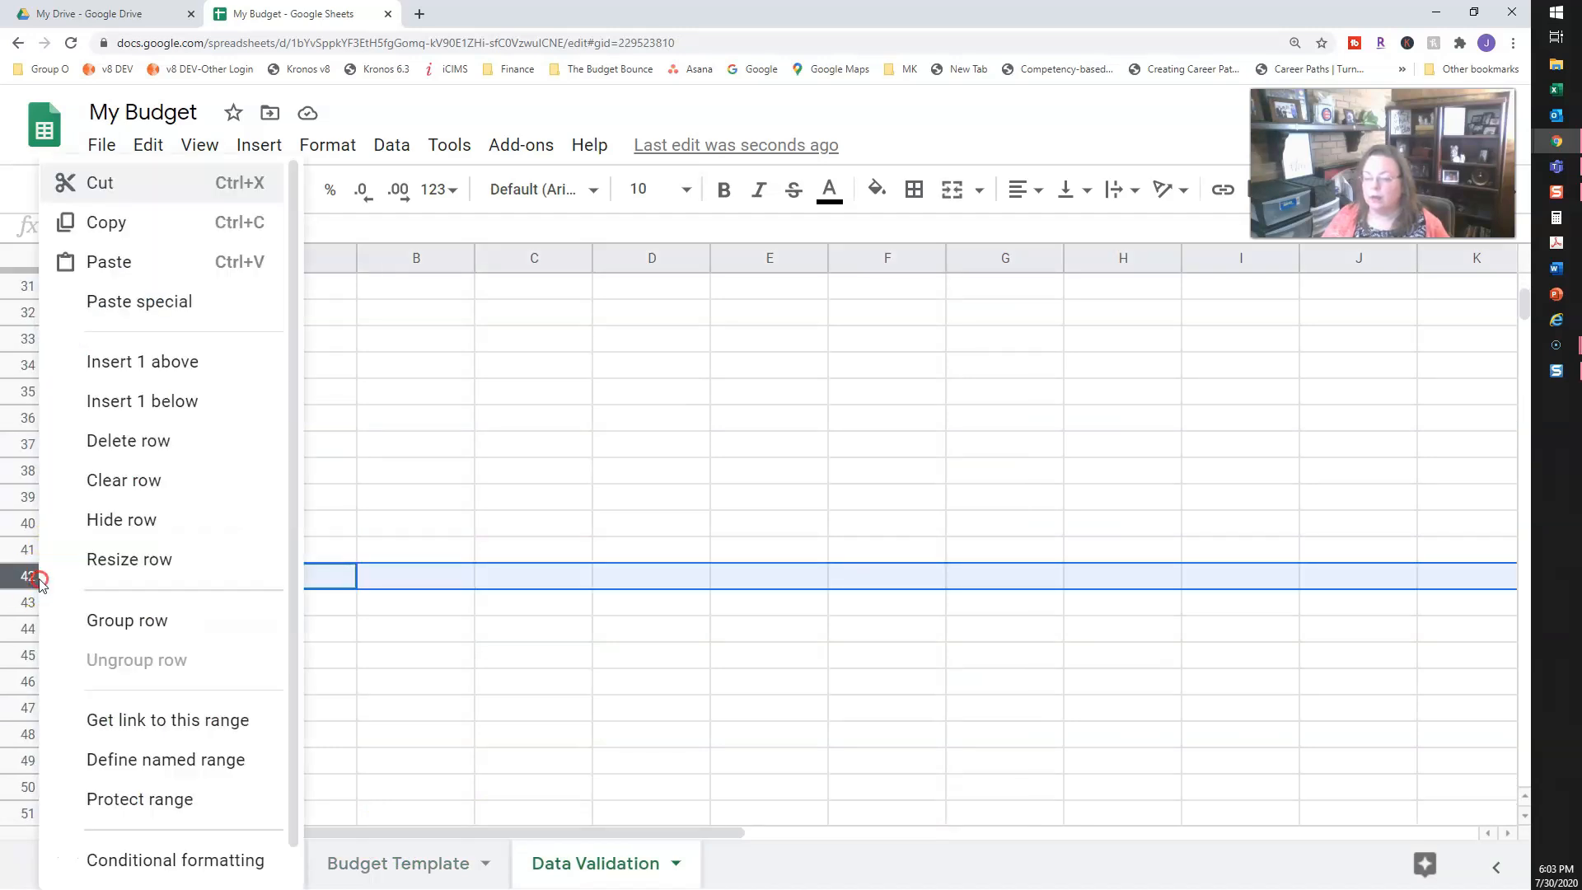
click(135, 369)
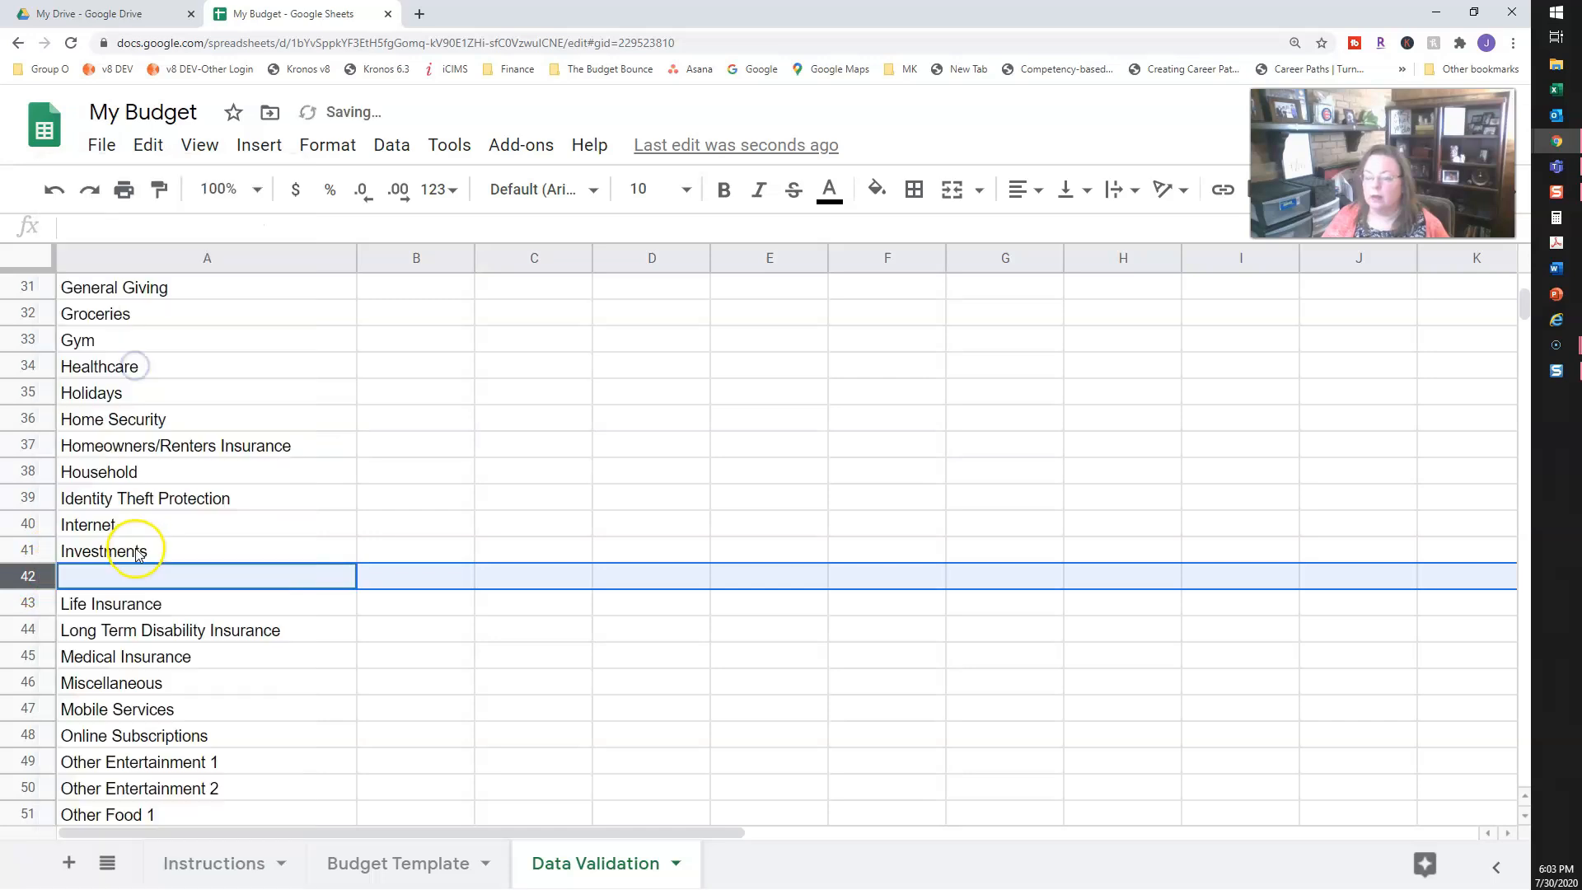
click(137, 578)
text(Label)
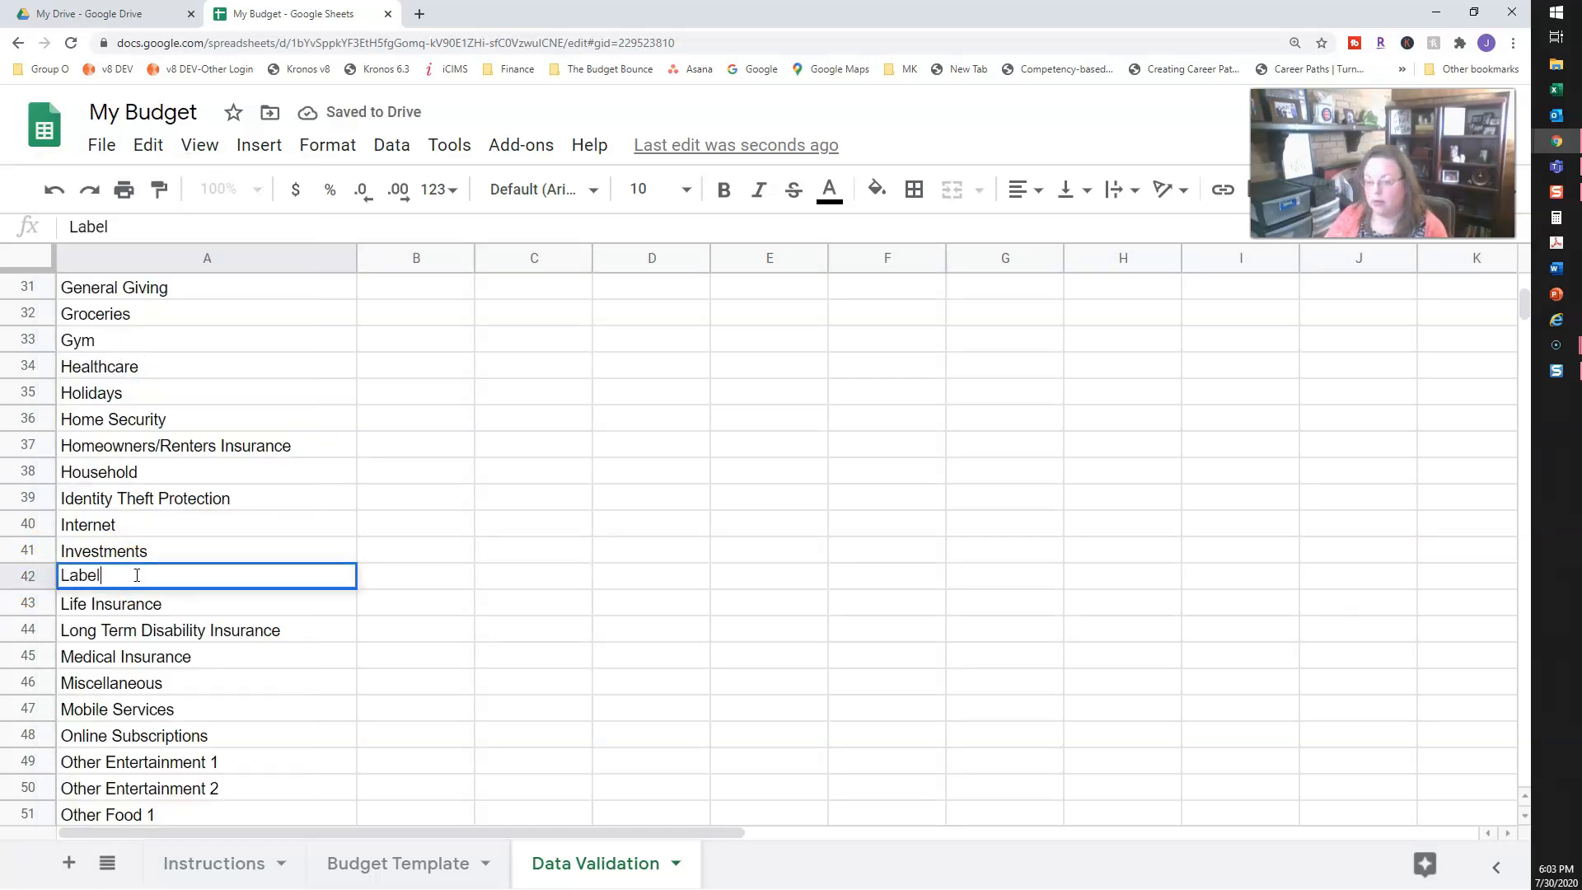
key(Return)
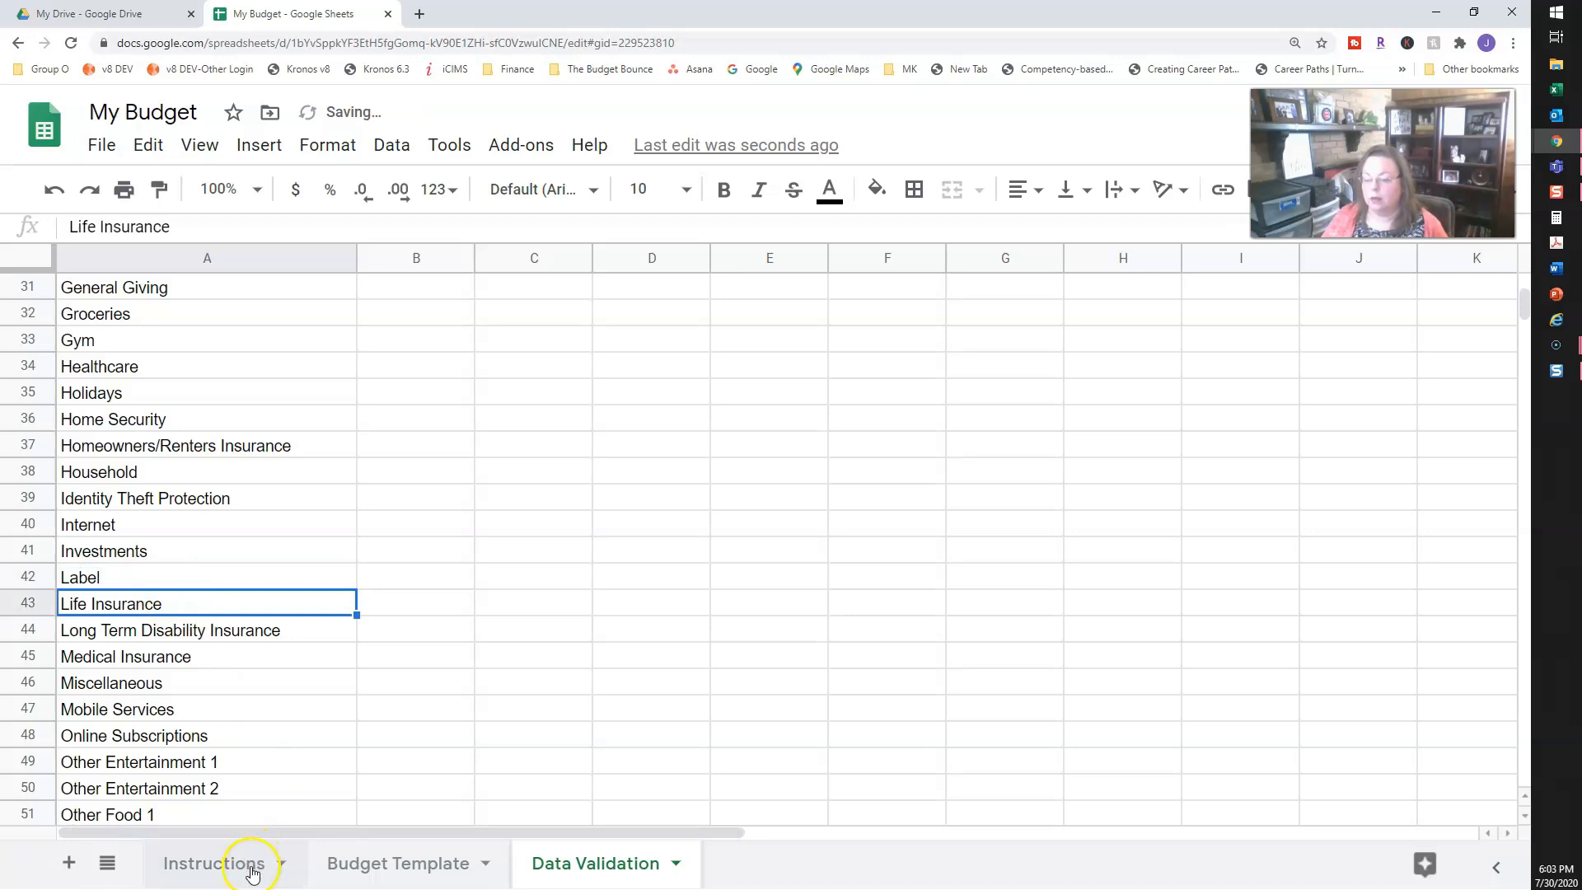
Step: Review the Debt line items on the Budget Template sheet and find the numbered Debt placeholders in the Data Validation list
click(332, 857)
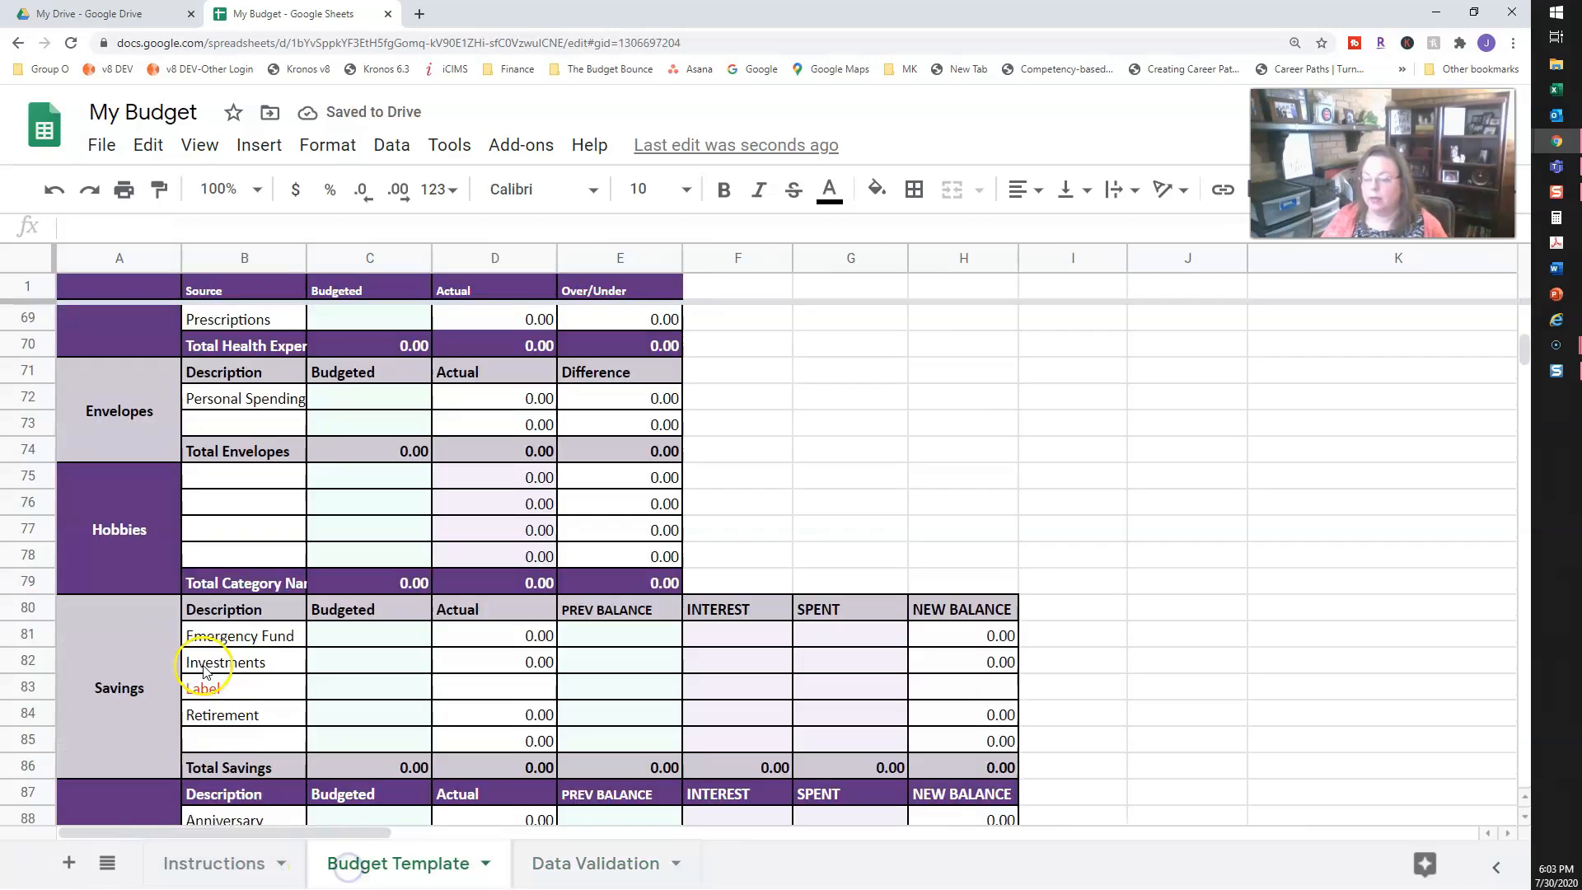
scroll(218, 671, down, 10)
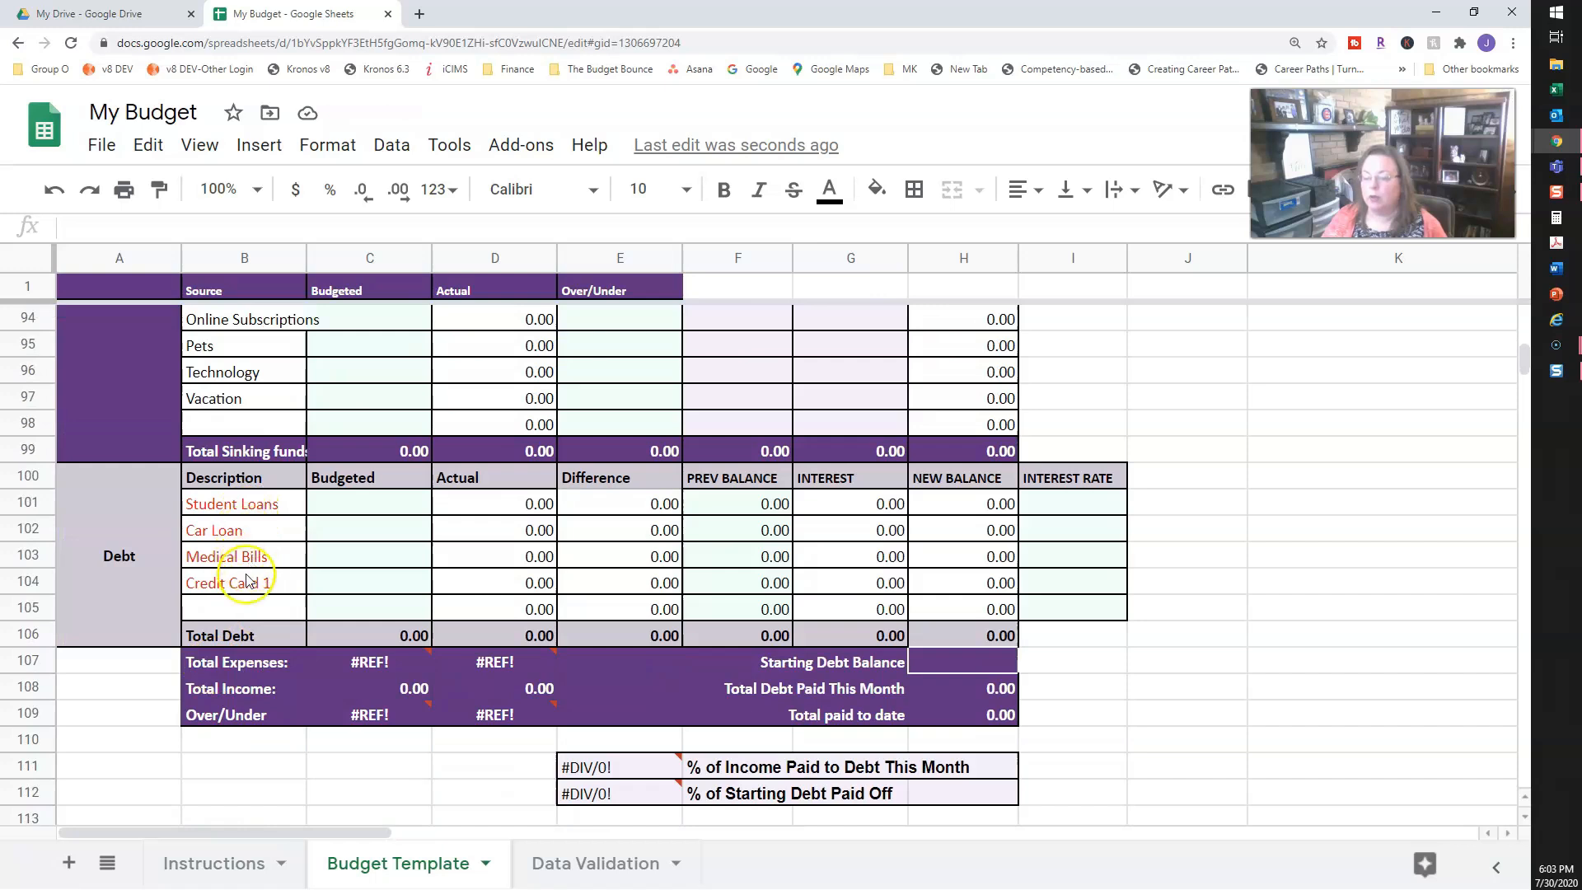
click(597, 875)
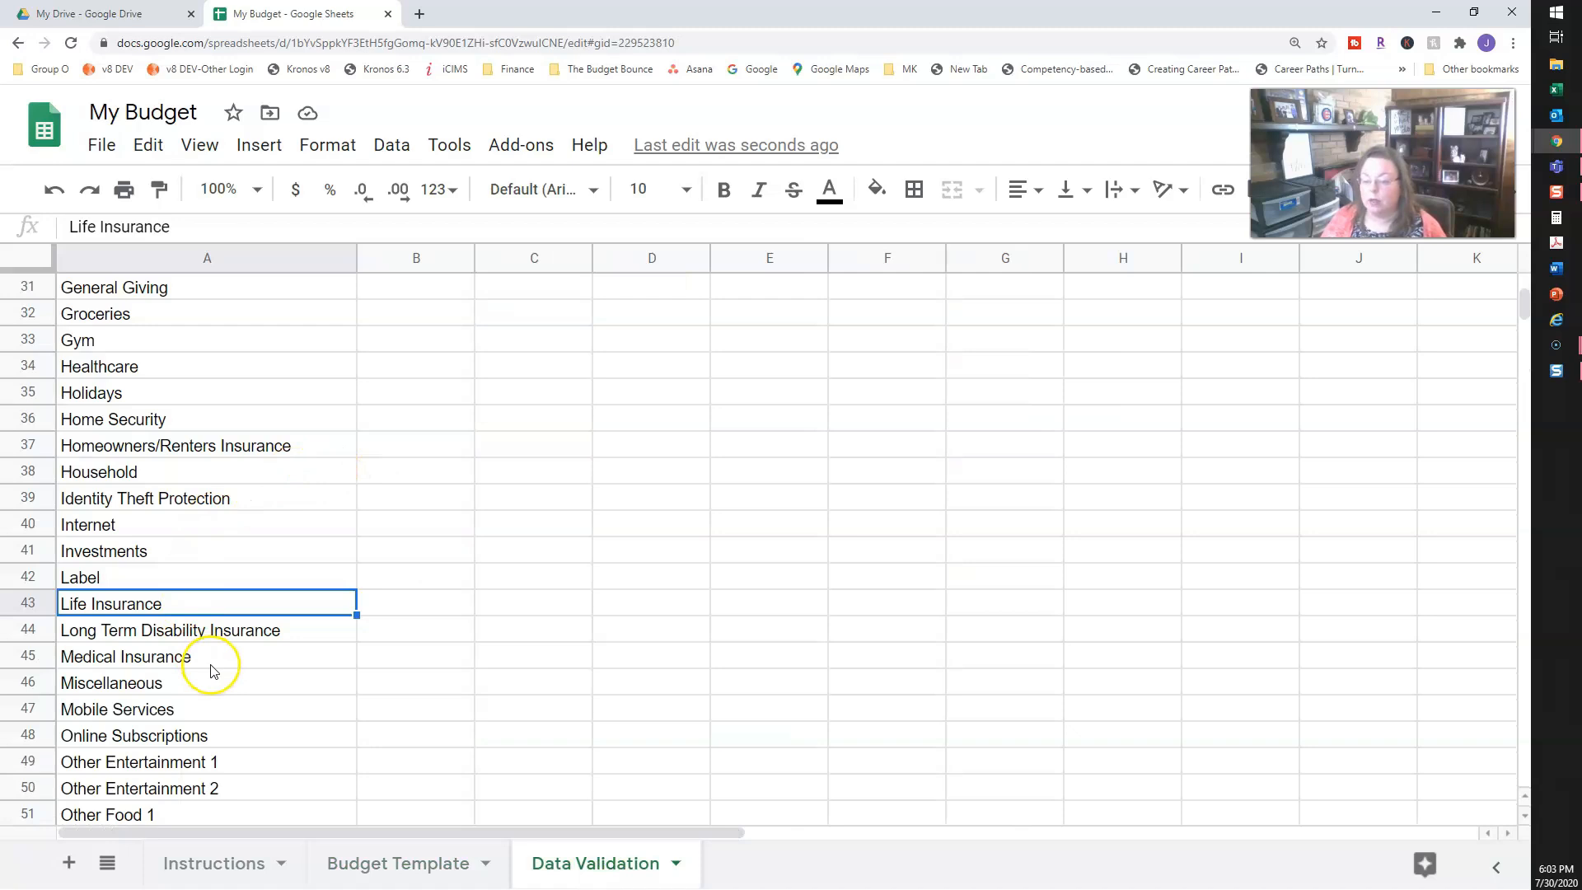
scroll(202, 626, down, 5)
scroll(232, 645, down, 11)
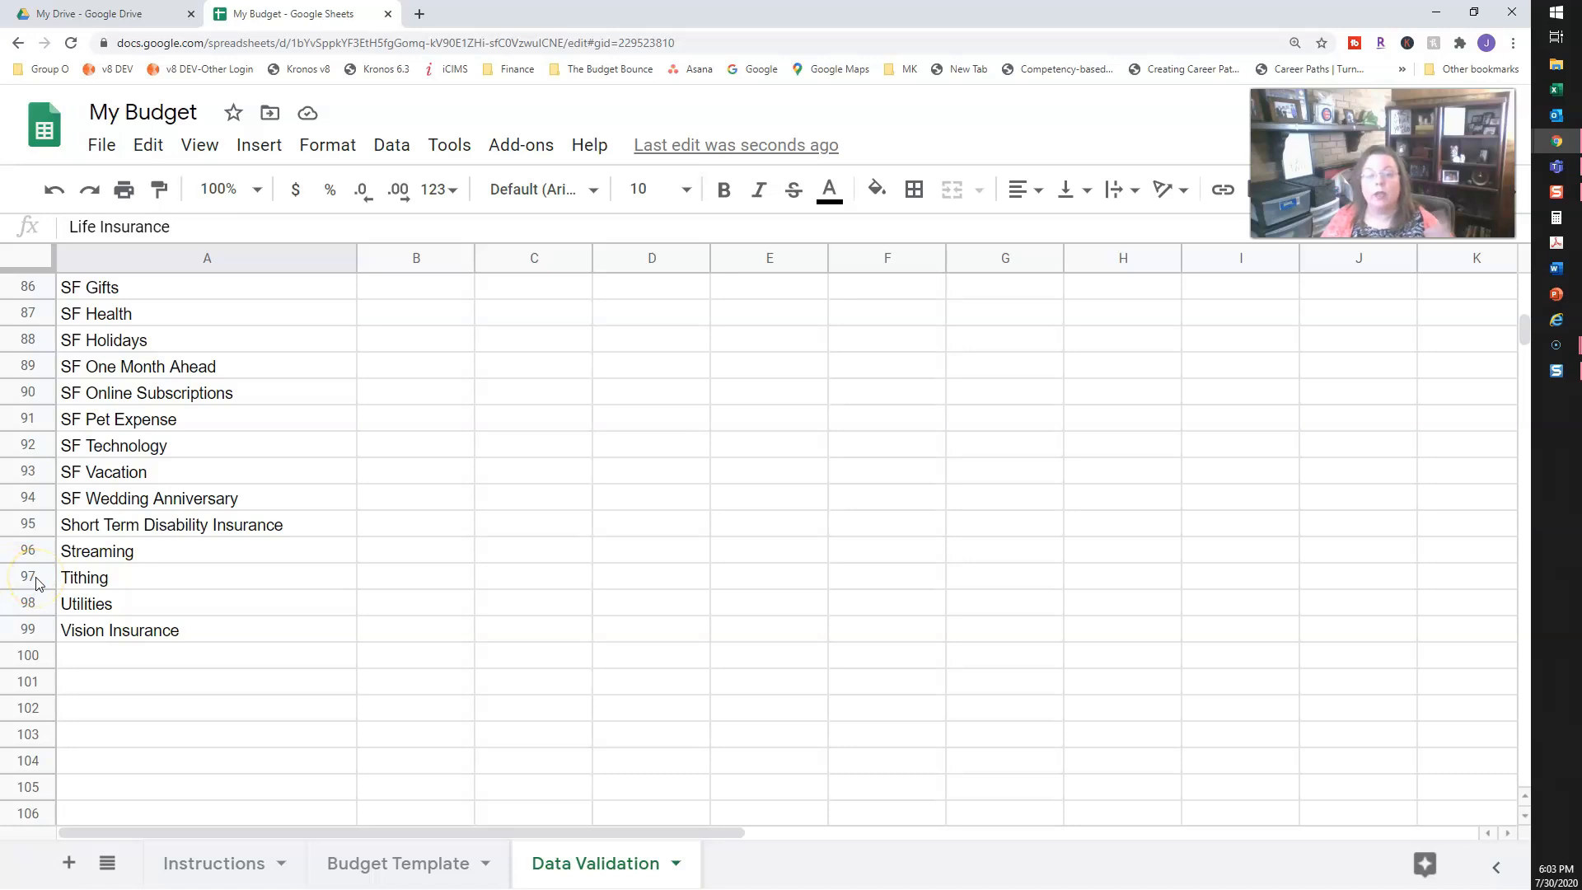
scroll(36, 580, up, 18)
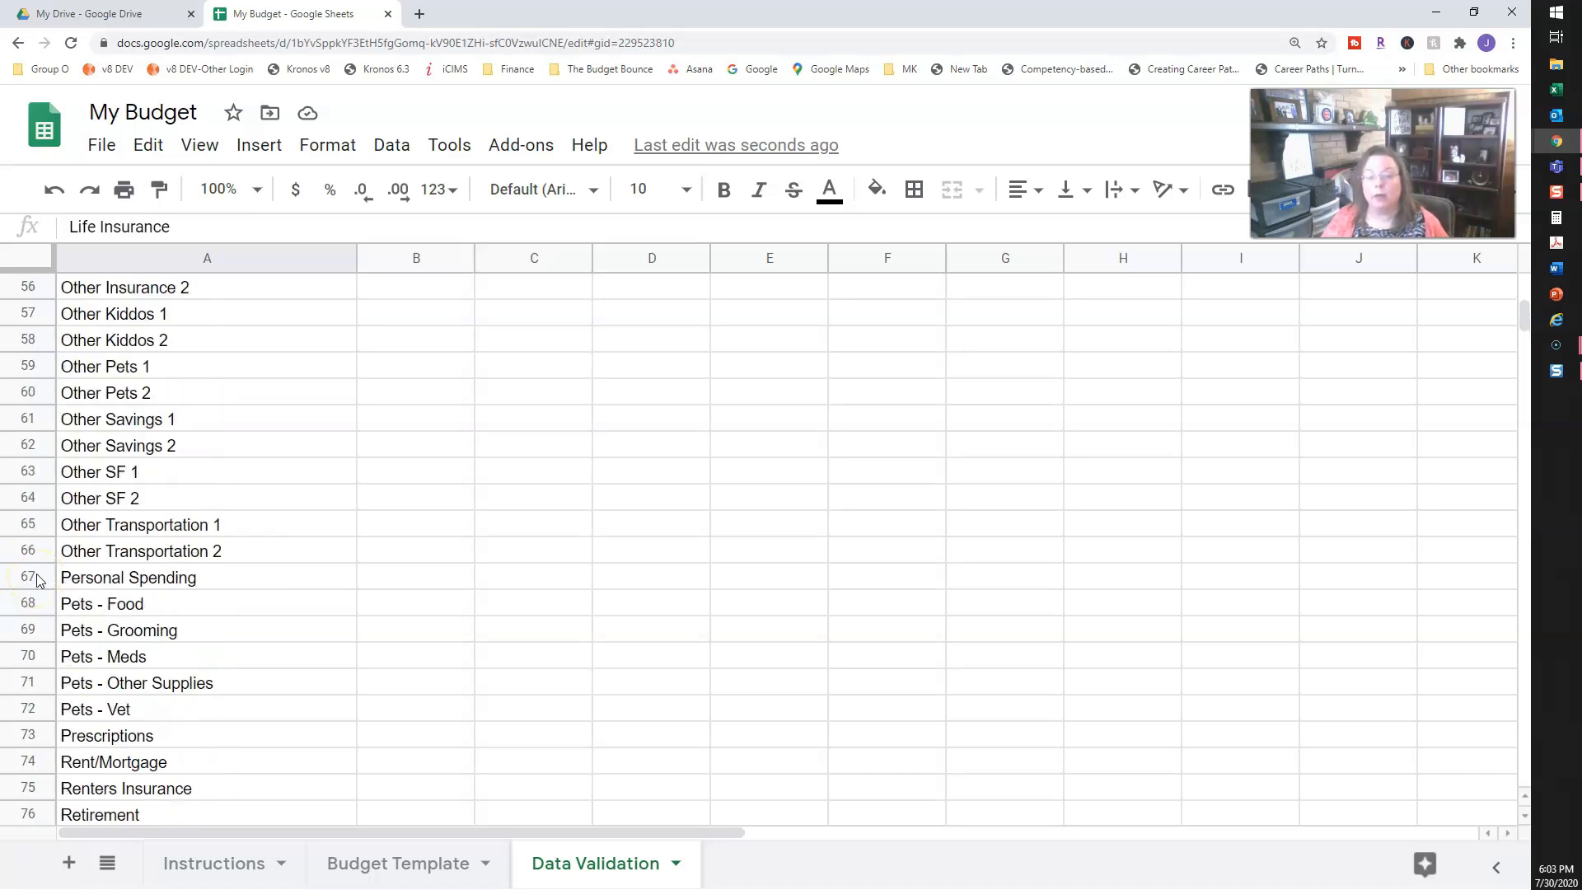
scroll(37, 579, up, 6)
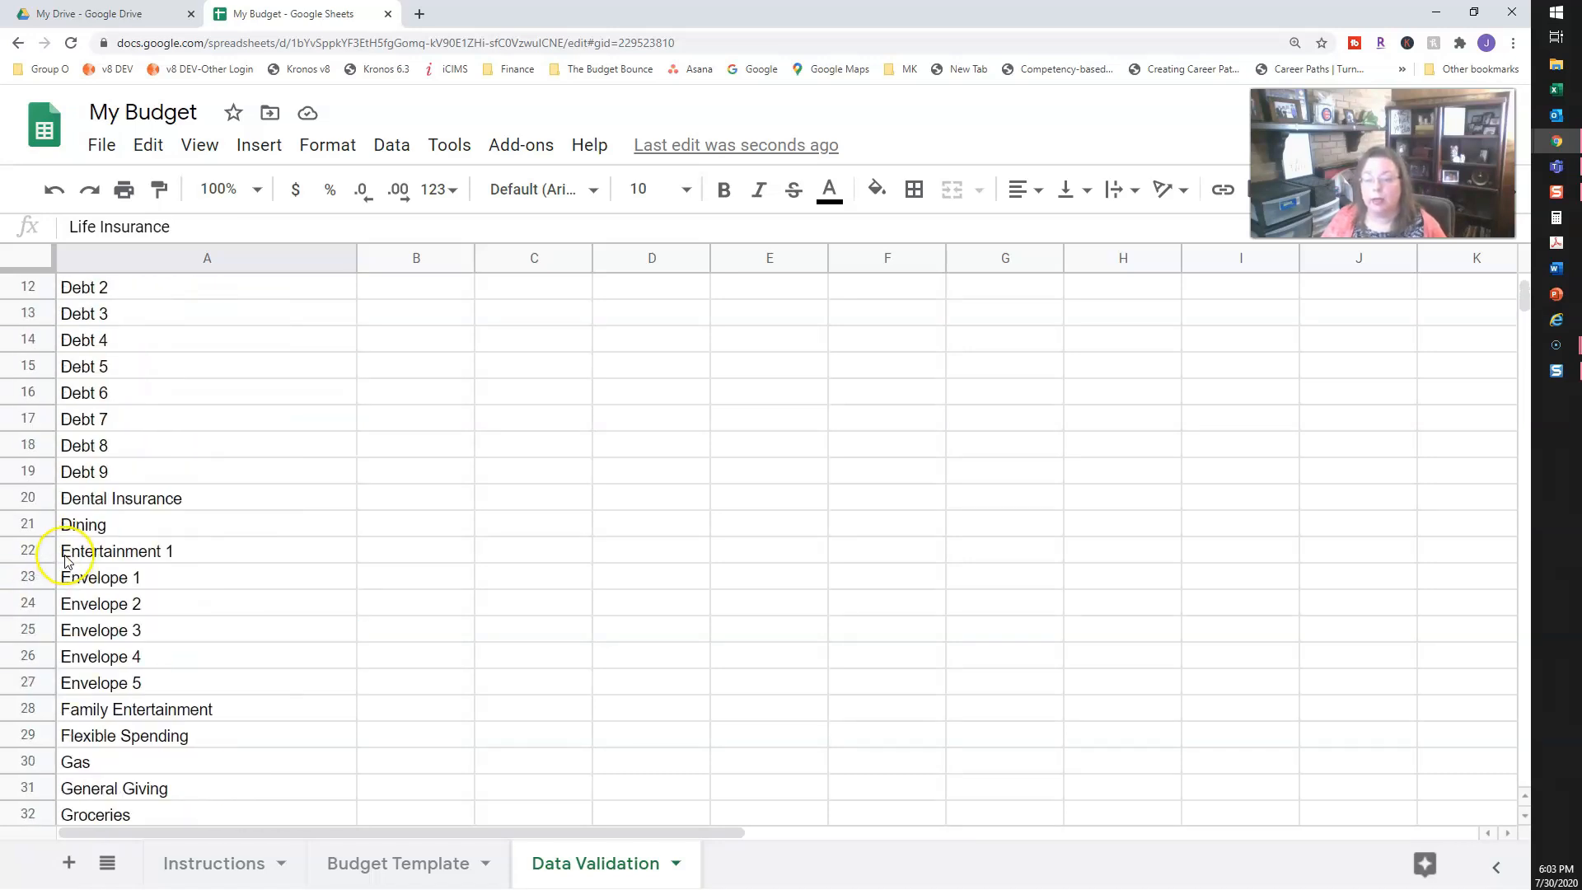
Step: Replace the Debt 1 entry in the Data Validation list with Student Loans
click(115, 286)
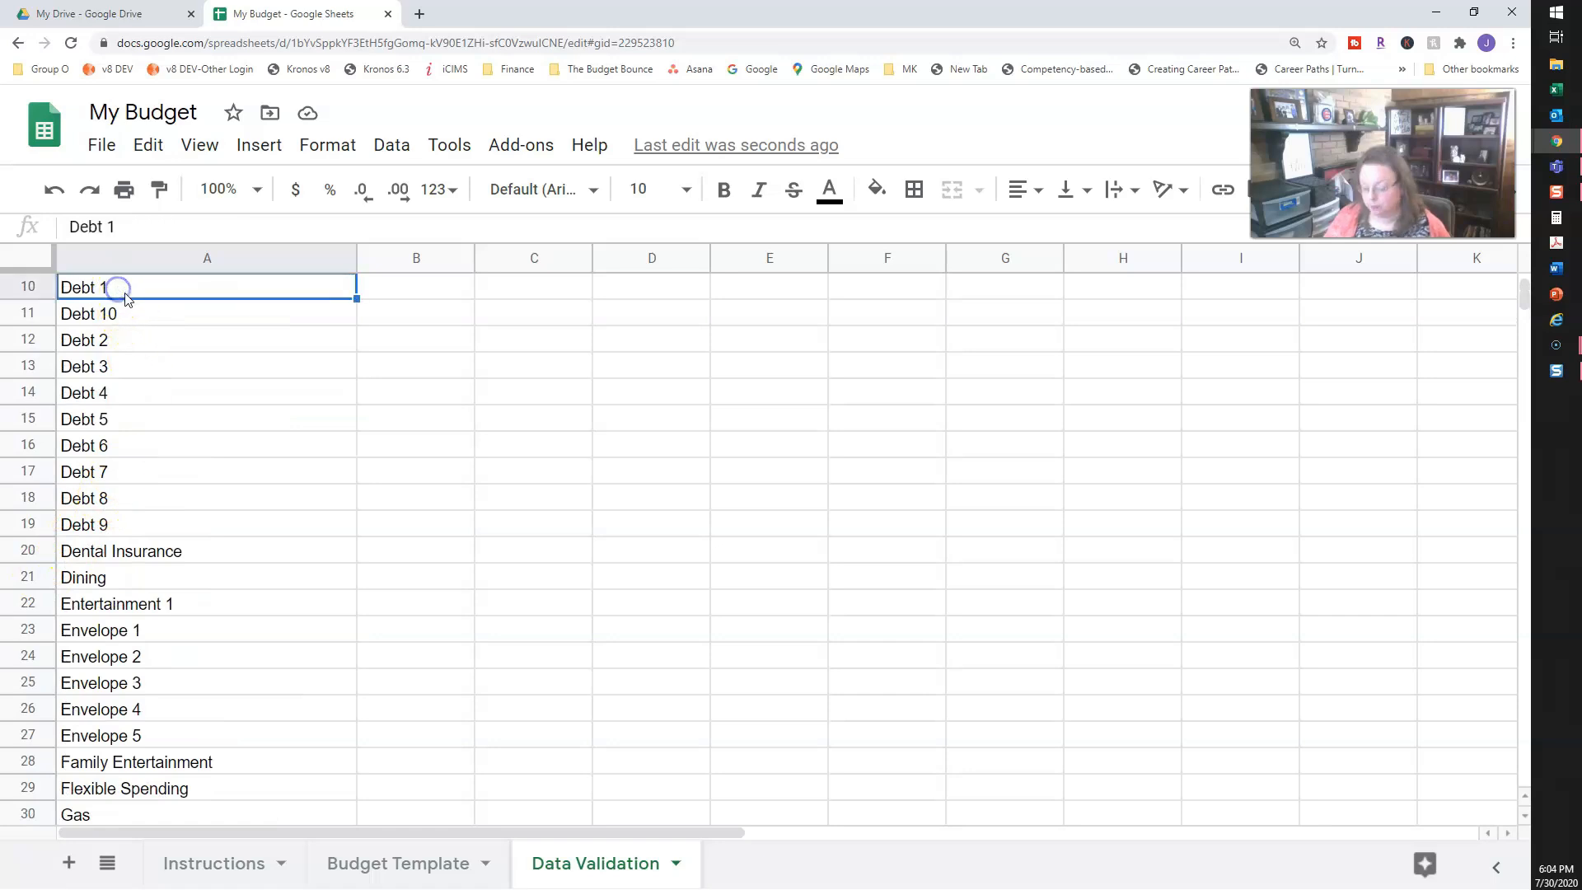
text(S)
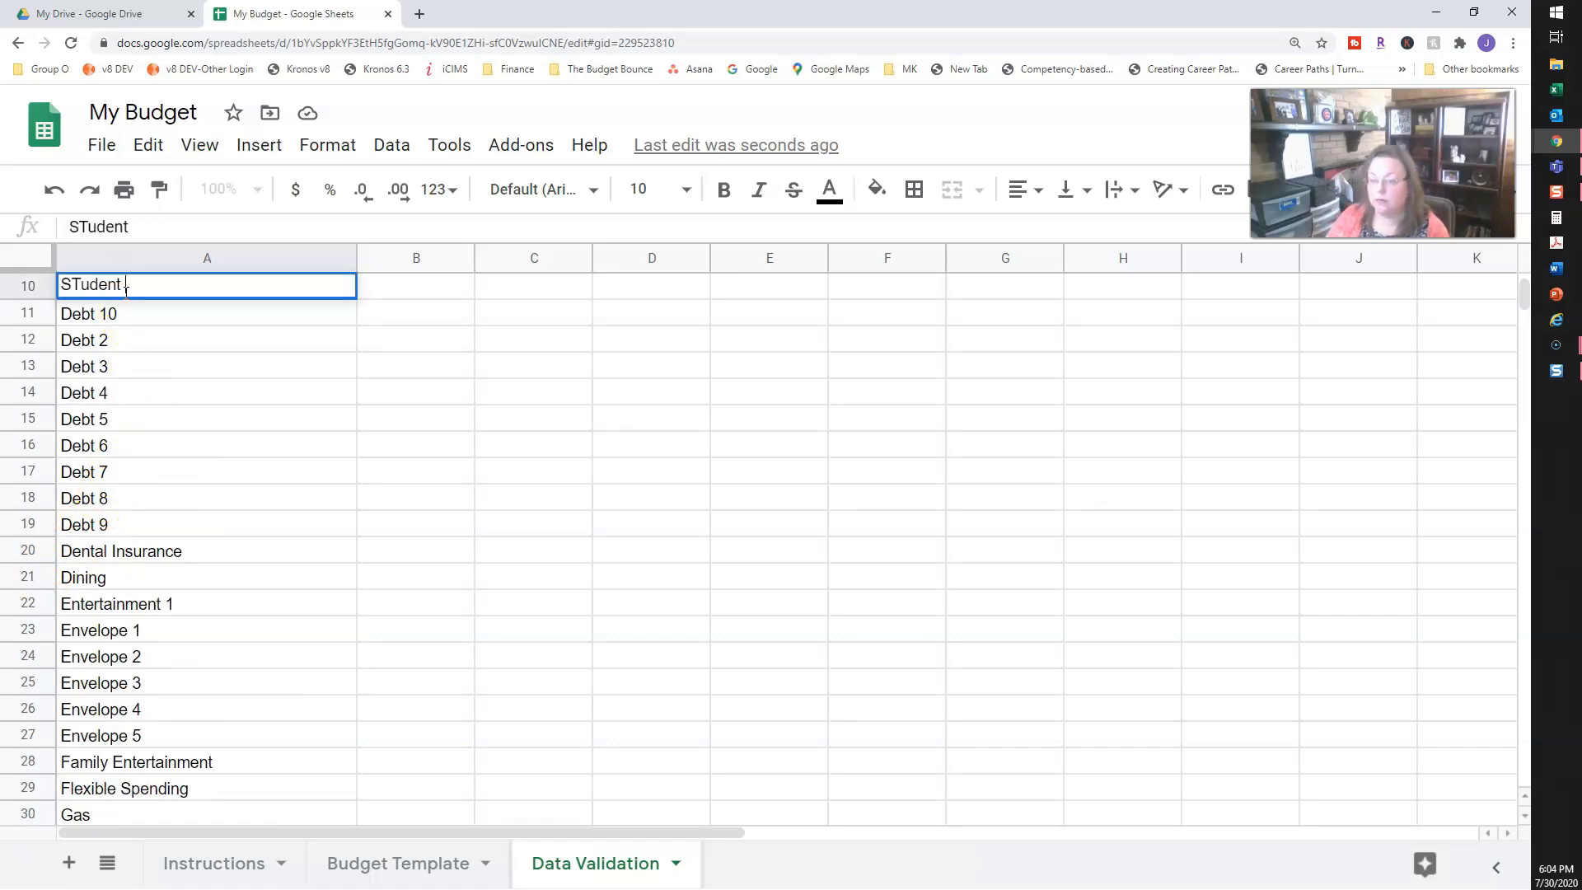
text(tuden)
key(Return)
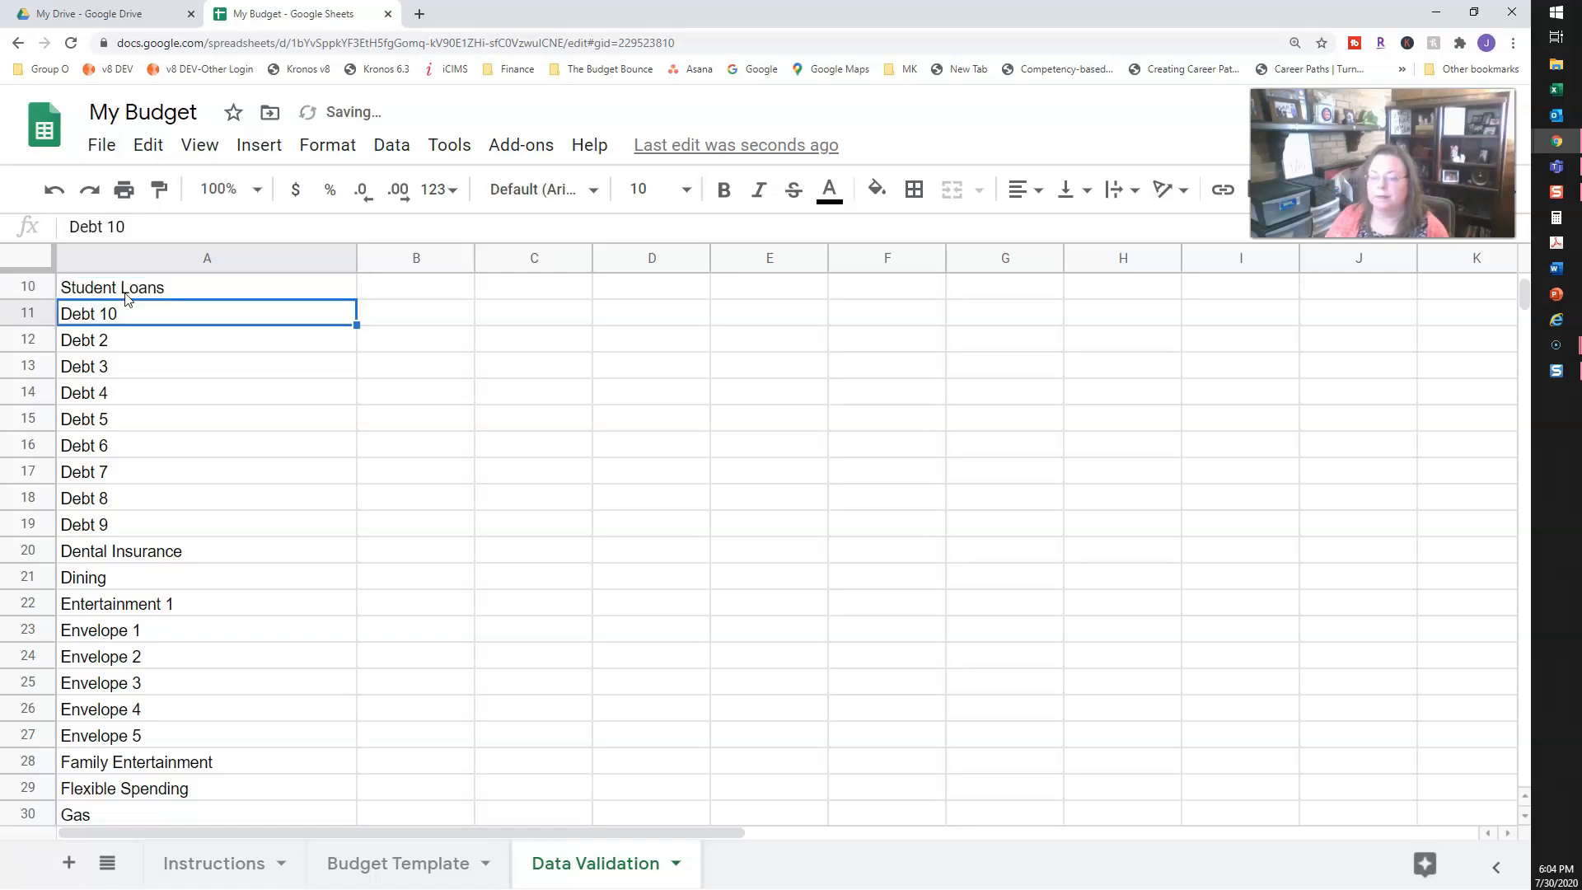
Step: Rename the Car Payment entry in the Data Validation list as Car Loan
scroll(268, 436, up, 3)
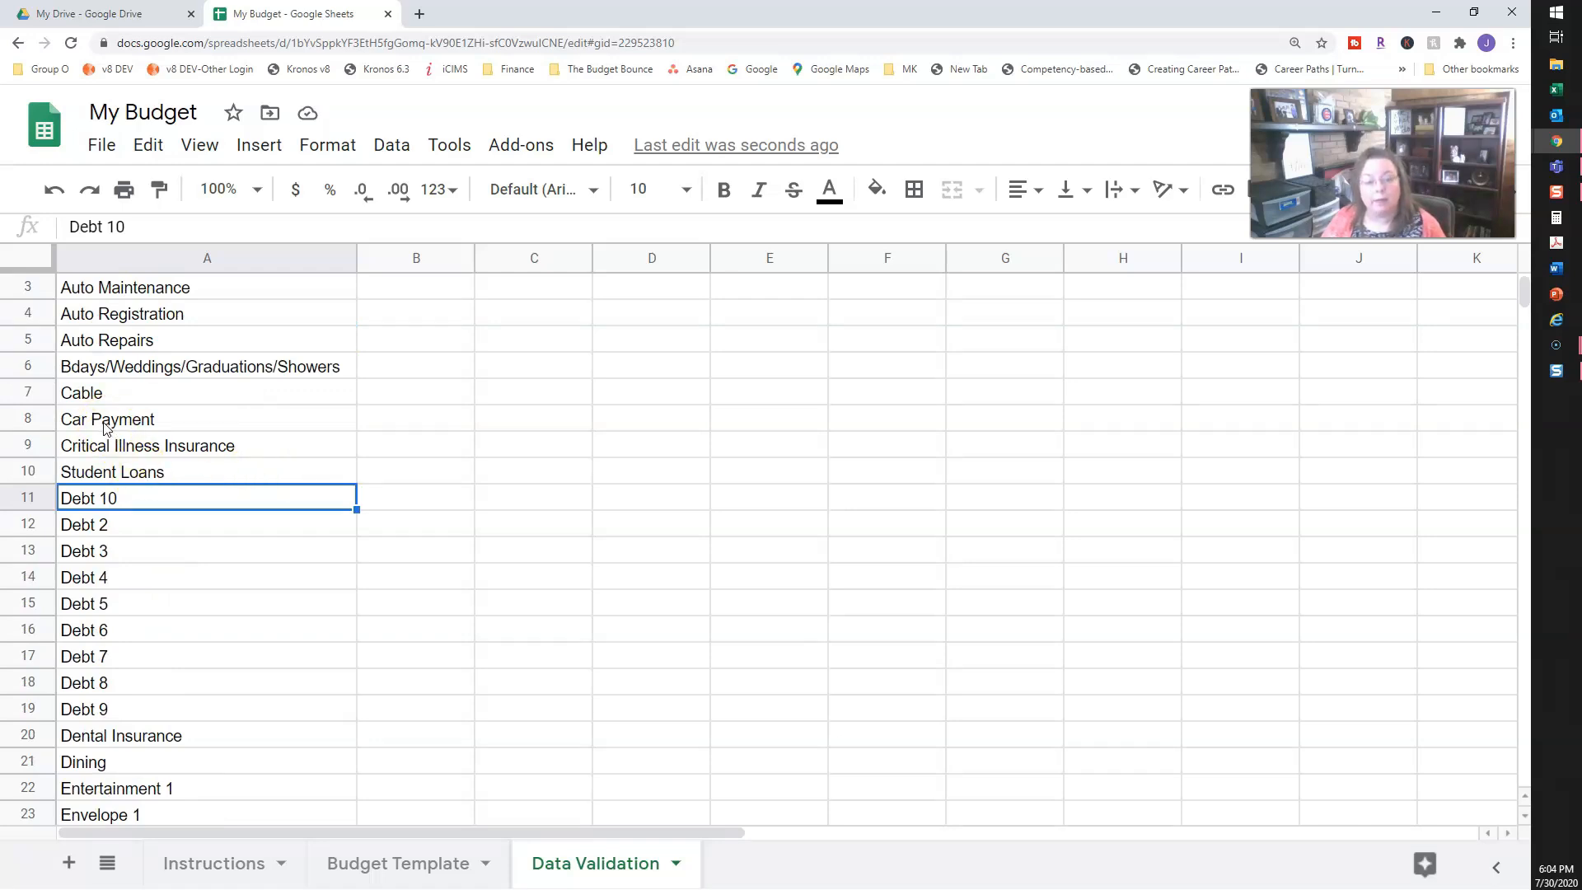
click(104, 422)
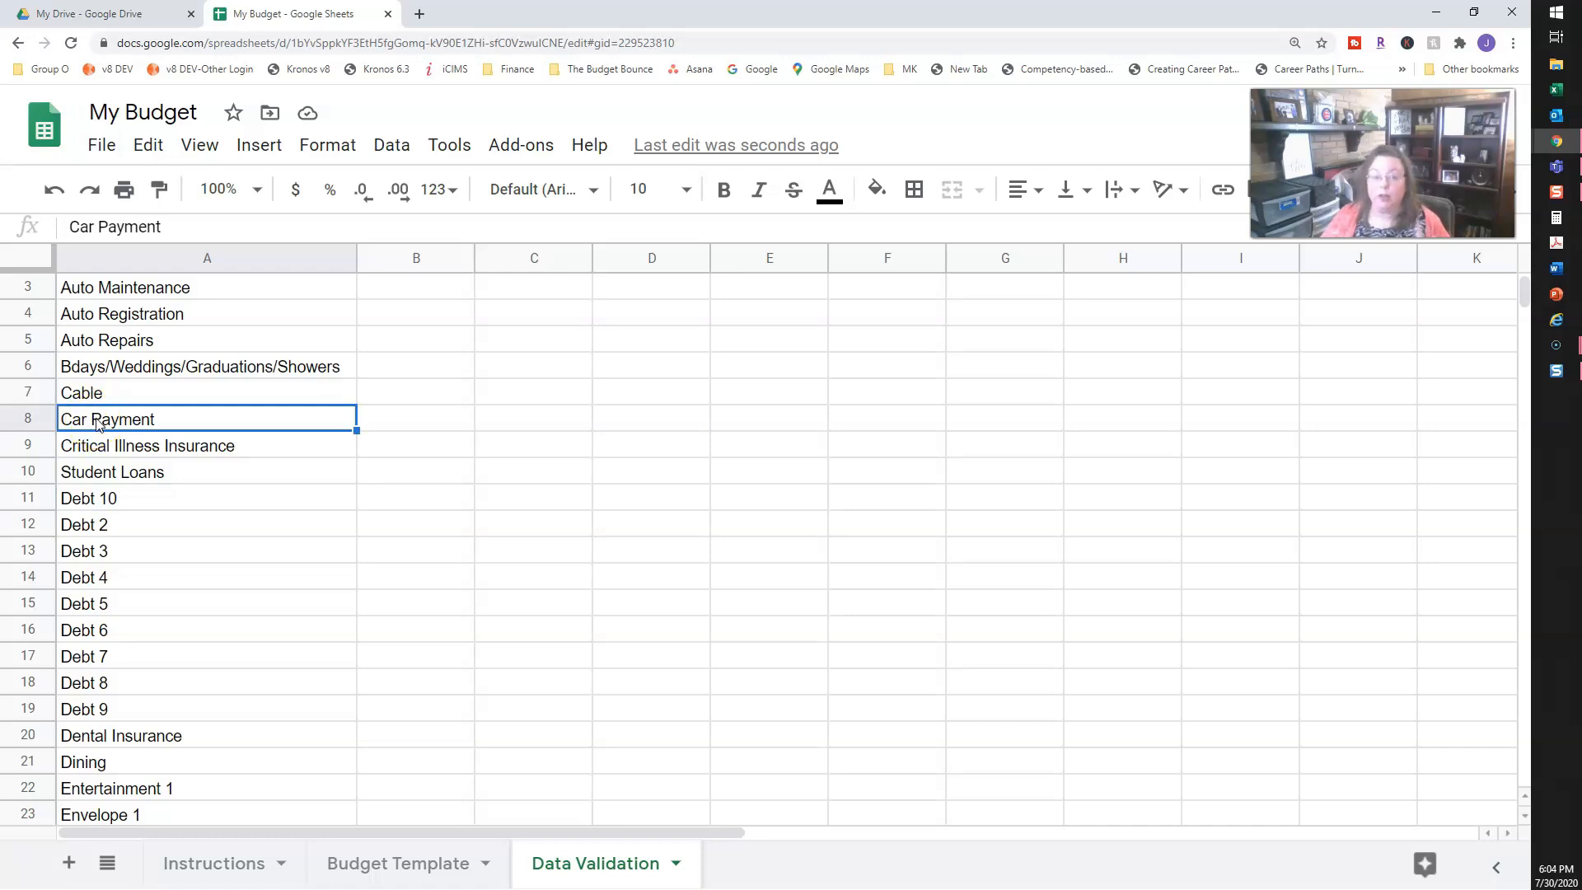
double_click(97, 421)
drag(95, 418, 188, 413)
text(Loan)
key(Return)
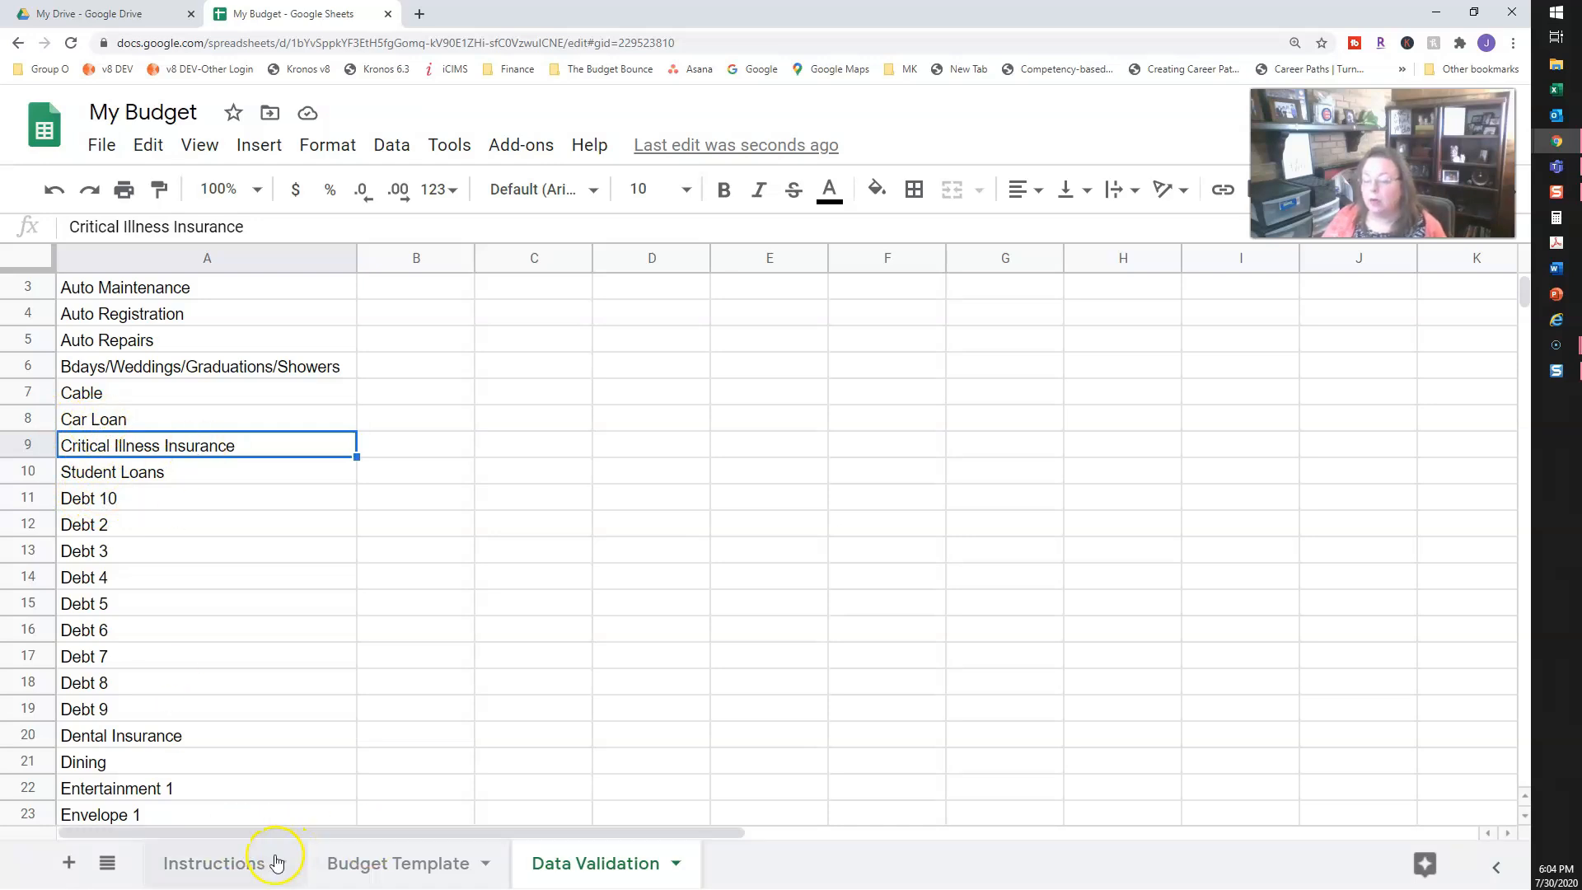
Step: Check the Debt line items on the Budget Template sheet and replace Debt 3 in the Data Validation list with Medical Bill
click(354, 863)
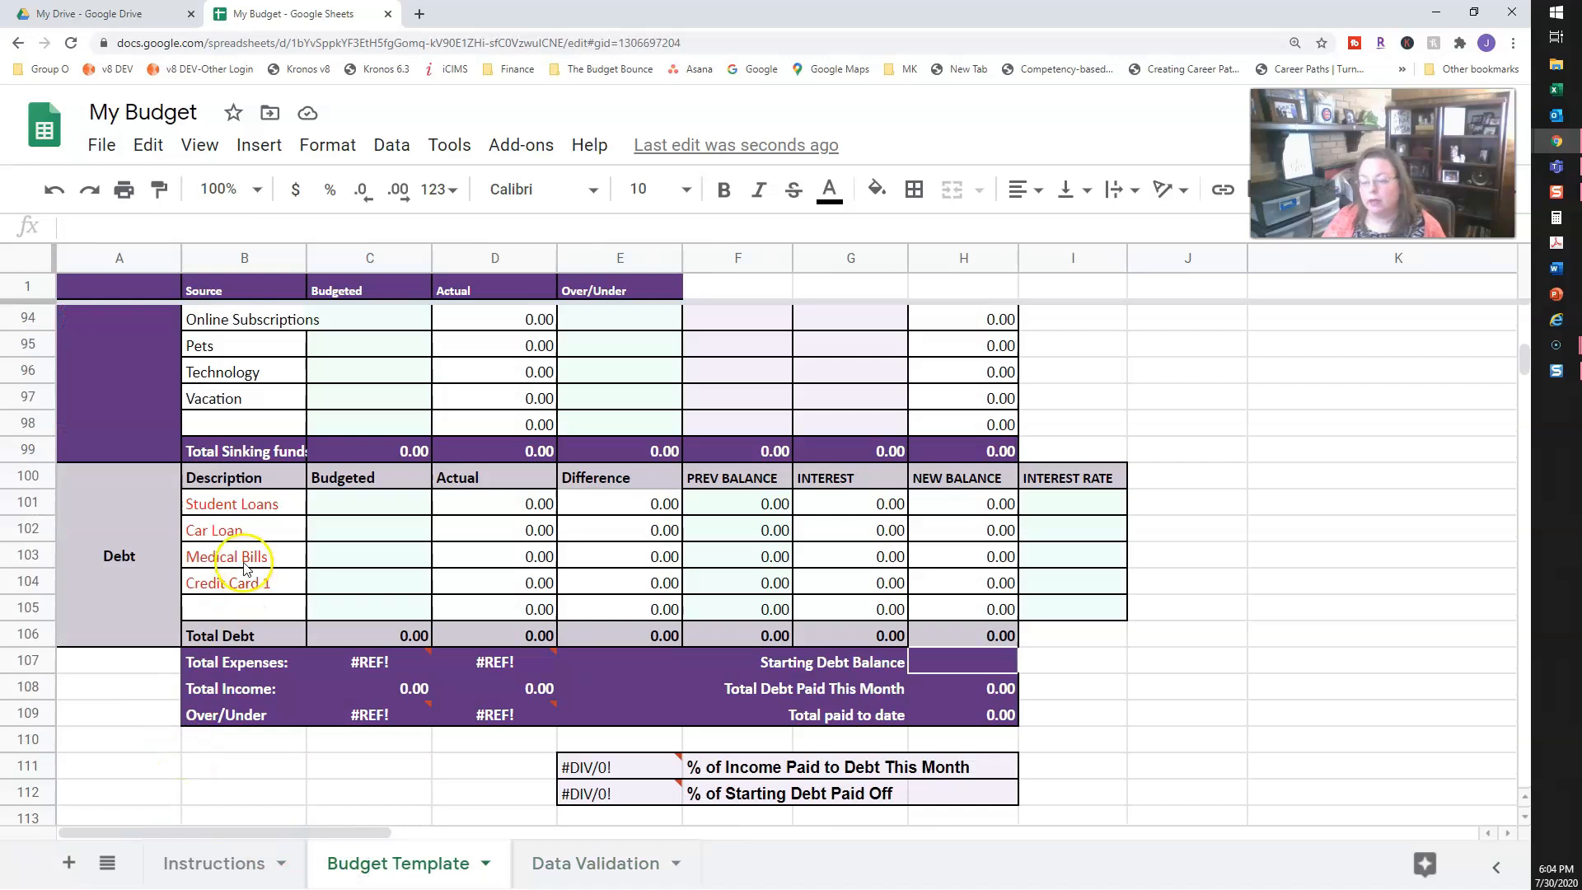
click(568, 863)
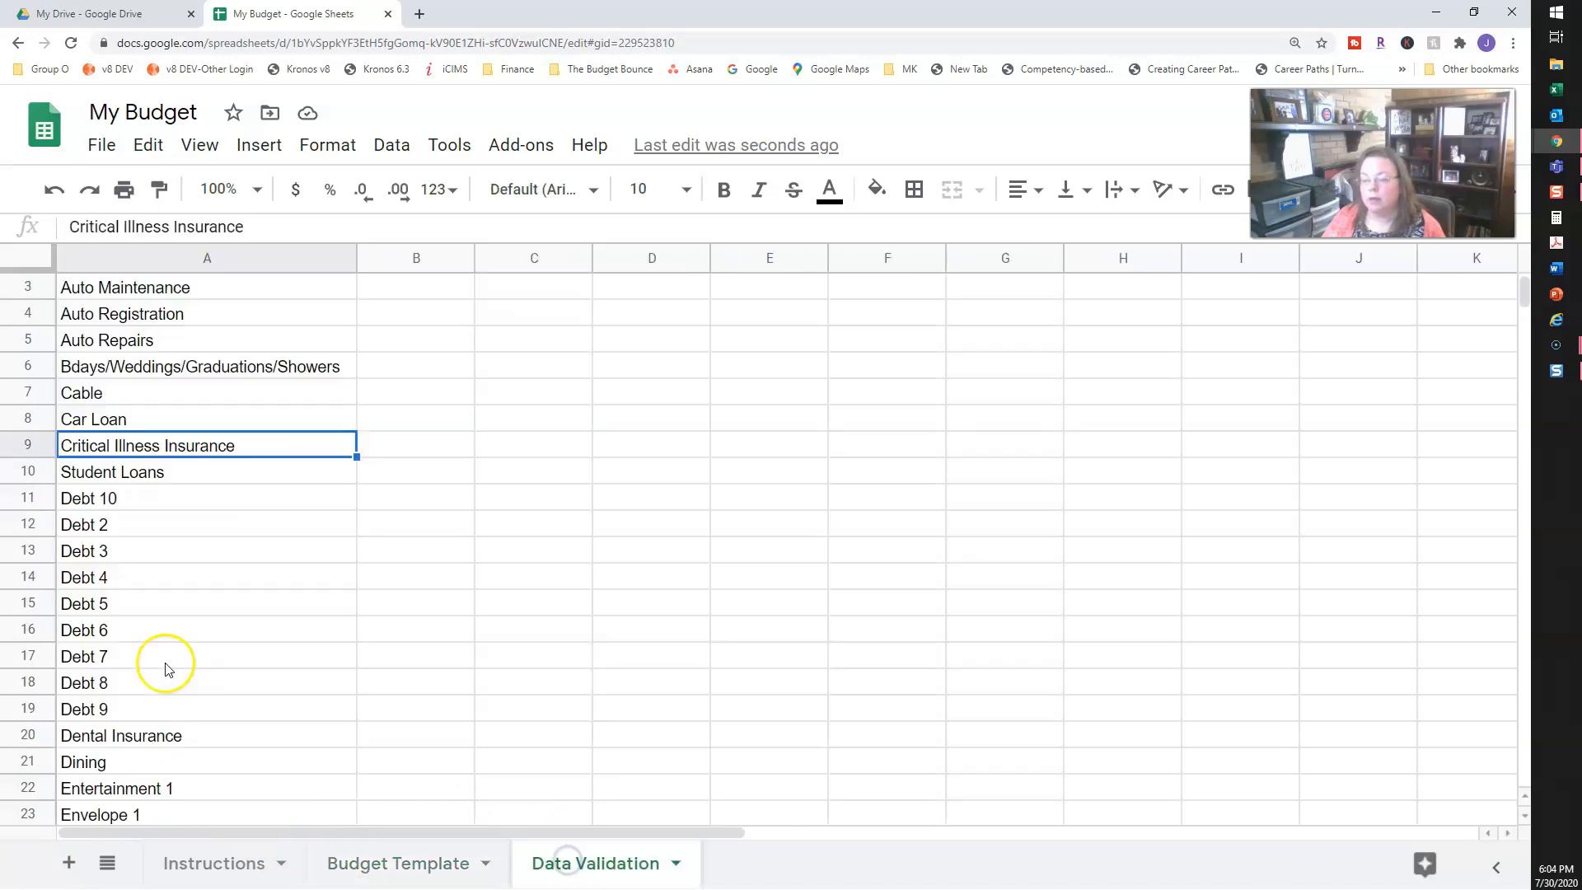
click(113, 552)
text(Medical B)
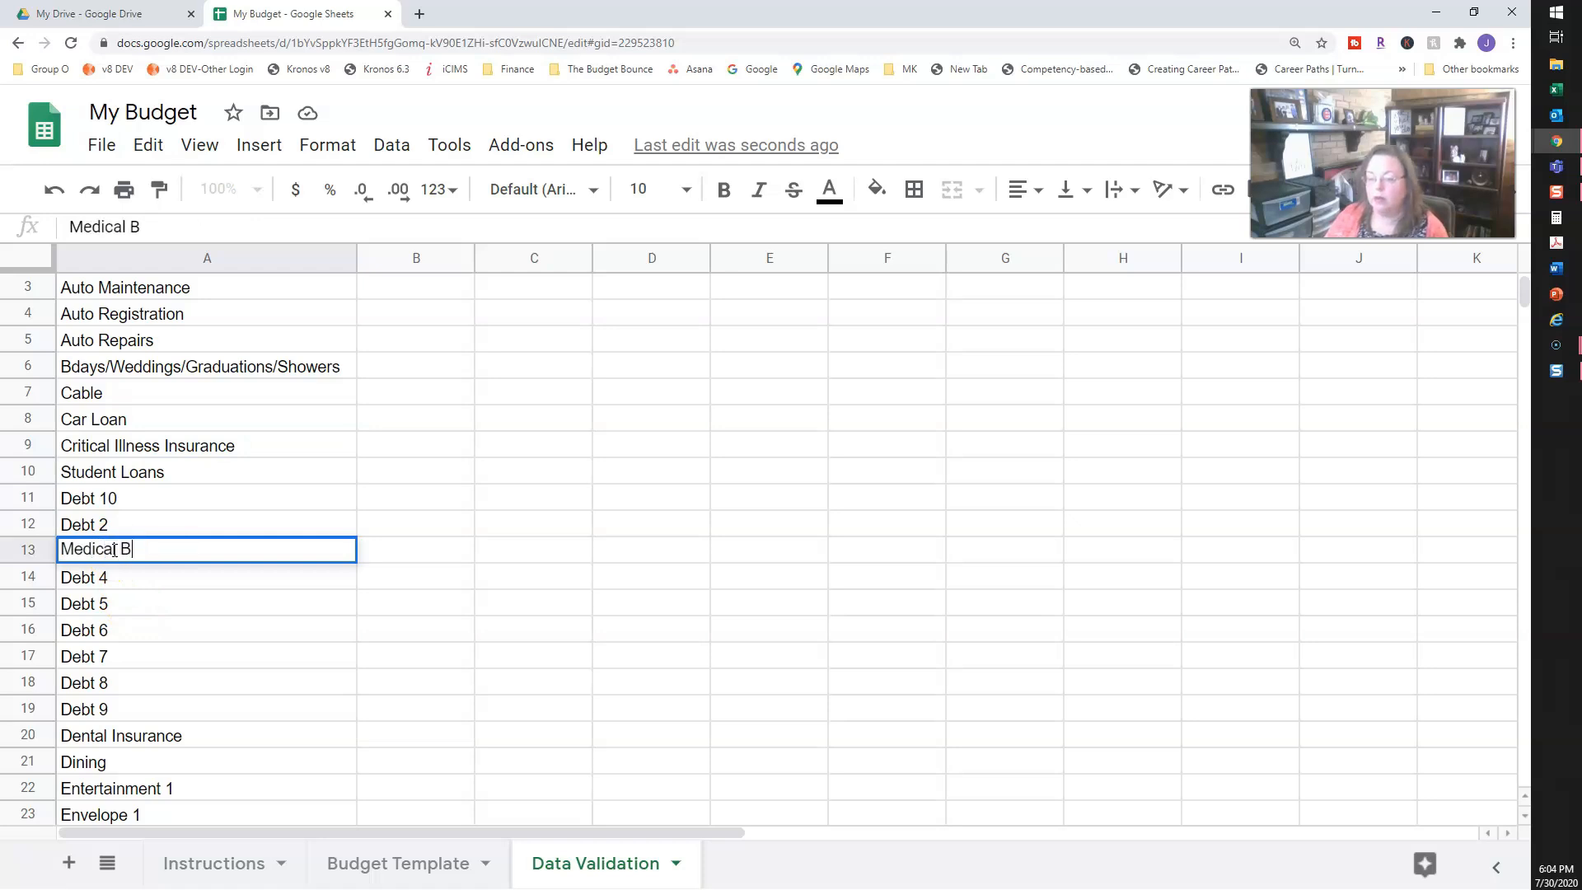
key(Return)
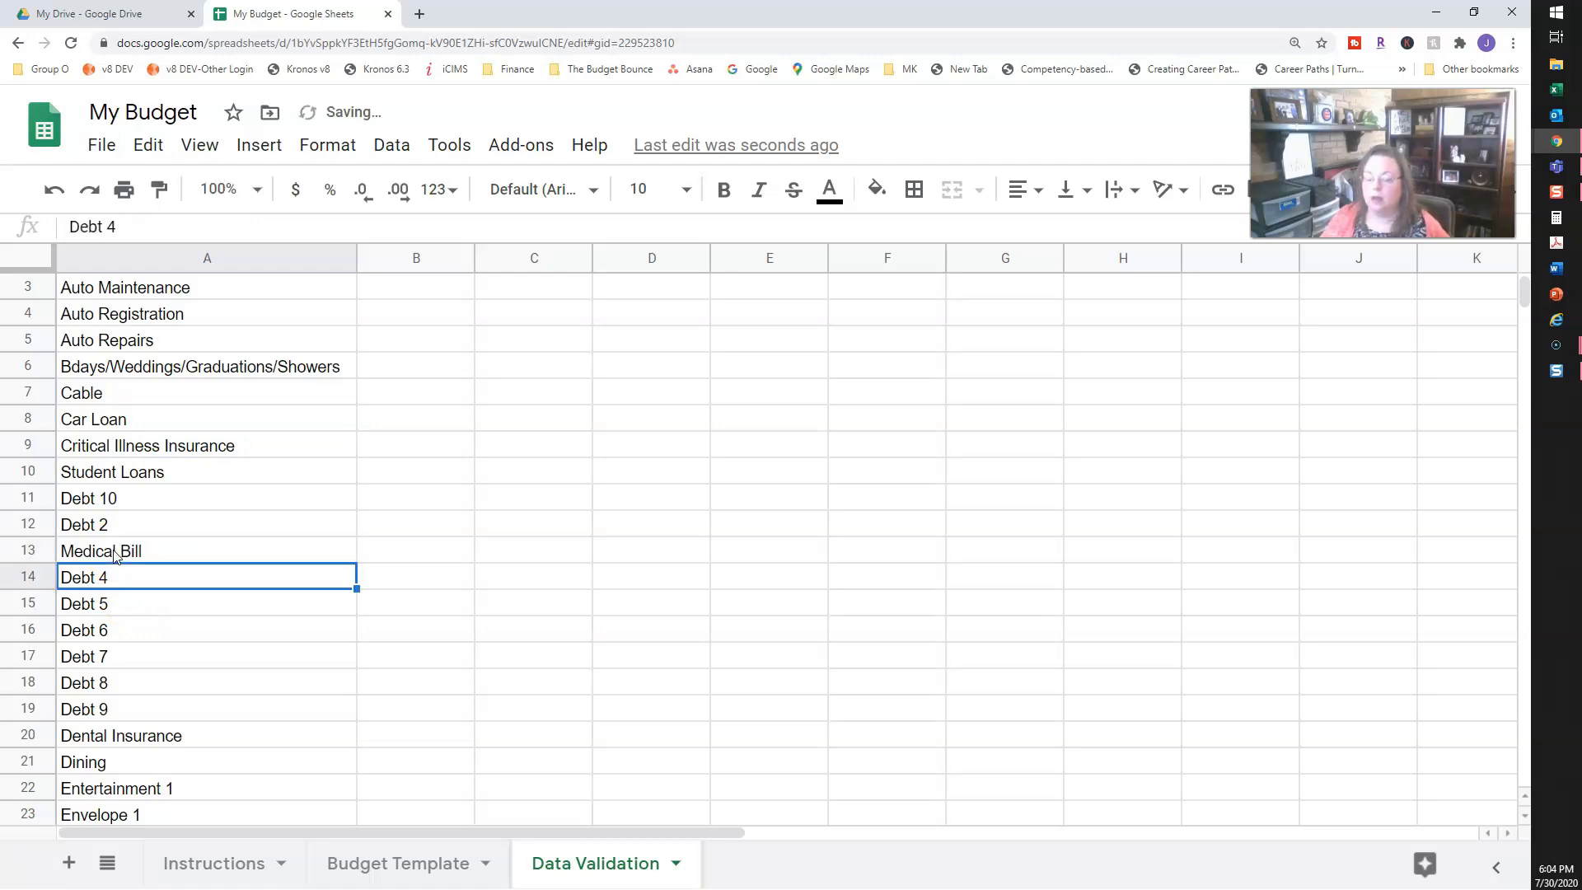
Step: Check the Debt line items again and replace Debt 4 in the Data Validation list with Credit Card 1
click(372, 870)
click(541, 876)
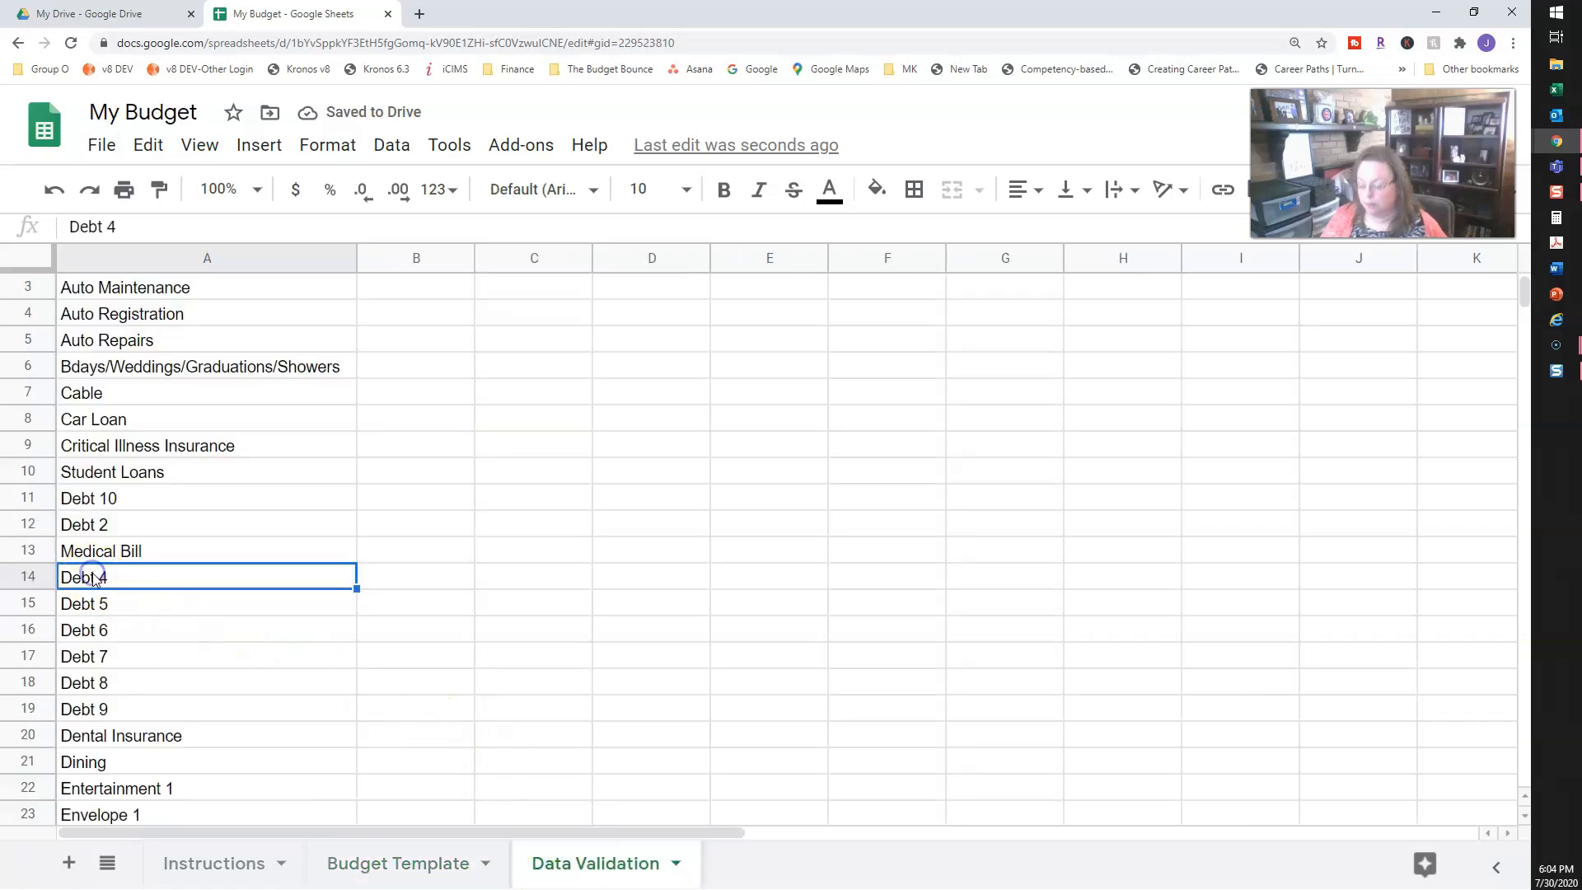
text(Credi)
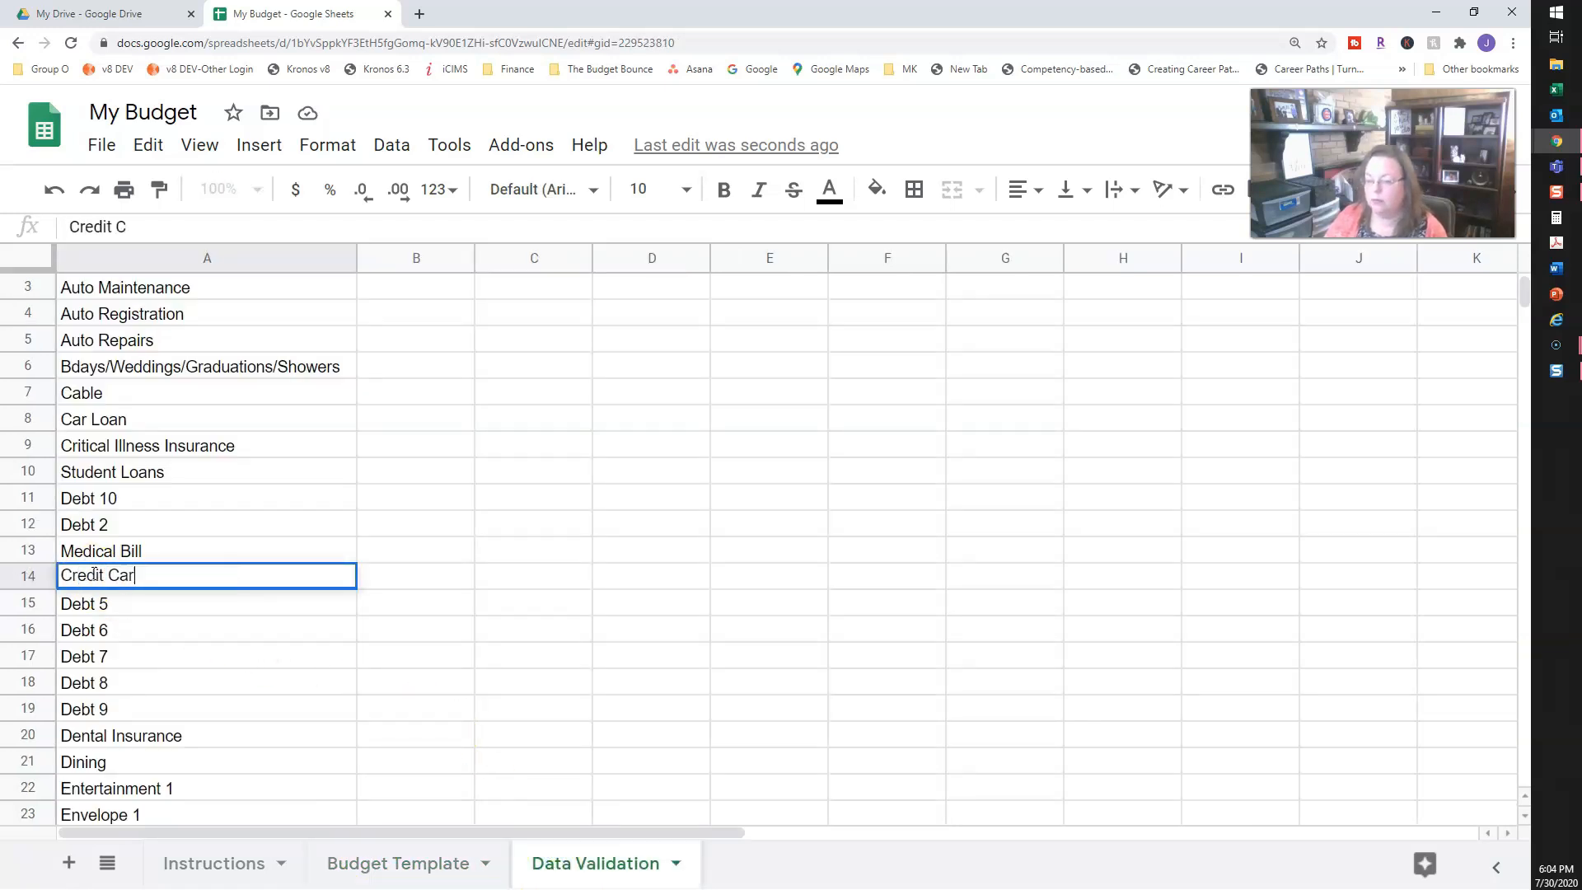
key(Return)
Step: Sort the Data Validation list in column A from A to Z as a range
click(276, 259)
click(402, 147)
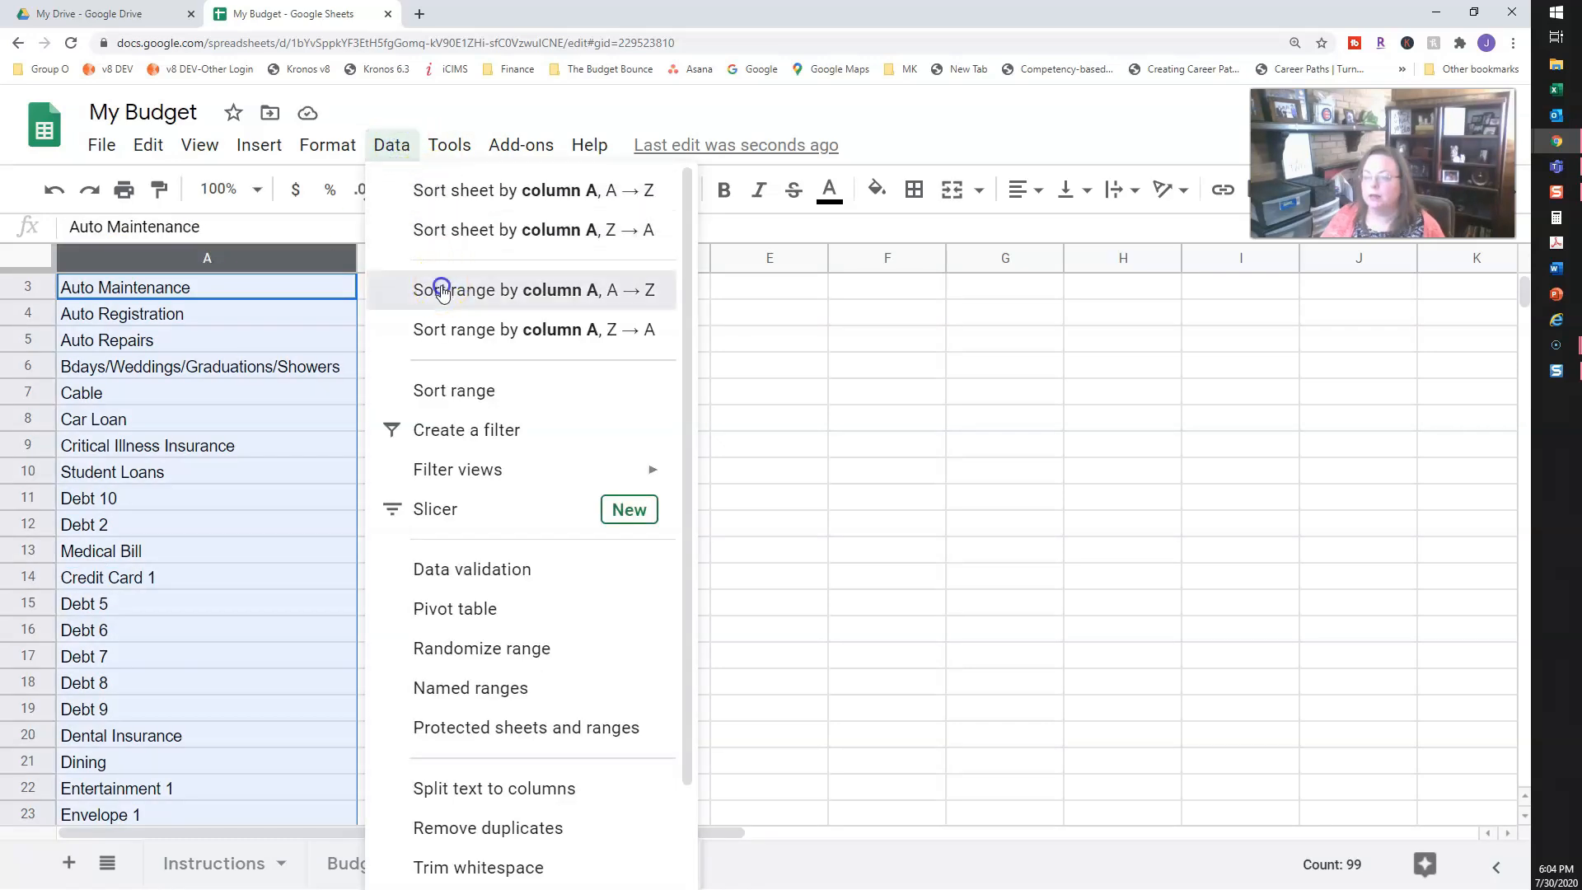
click(441, 292)
click(175, 490)
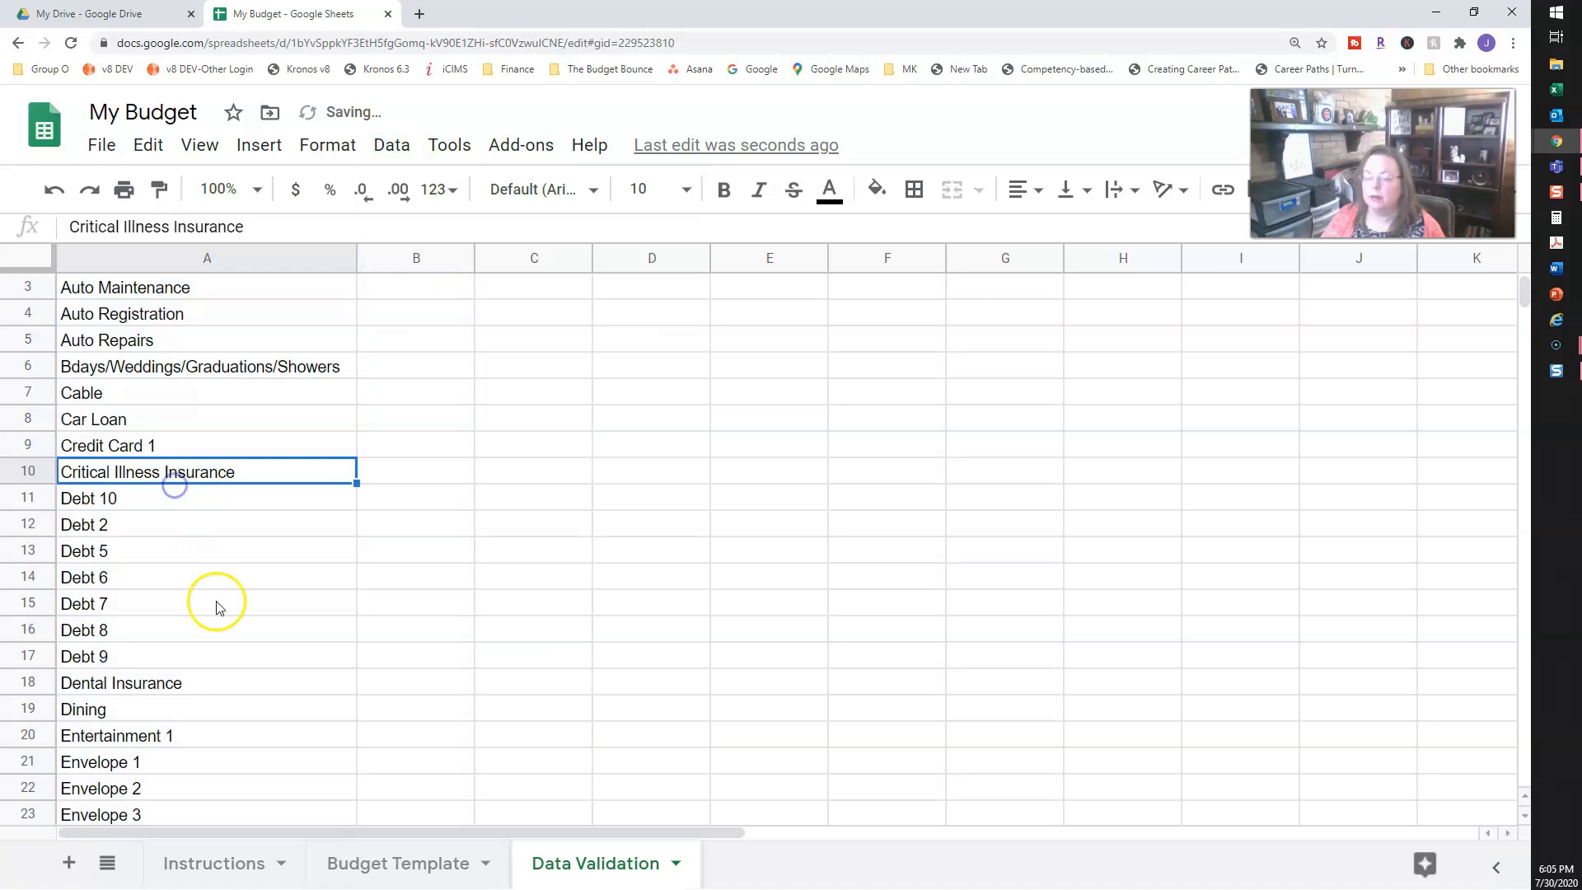
Step: Look through the Category options in row 94 of Spending on the Budget Template sheet for the renamed debt entries
click(395, 865)
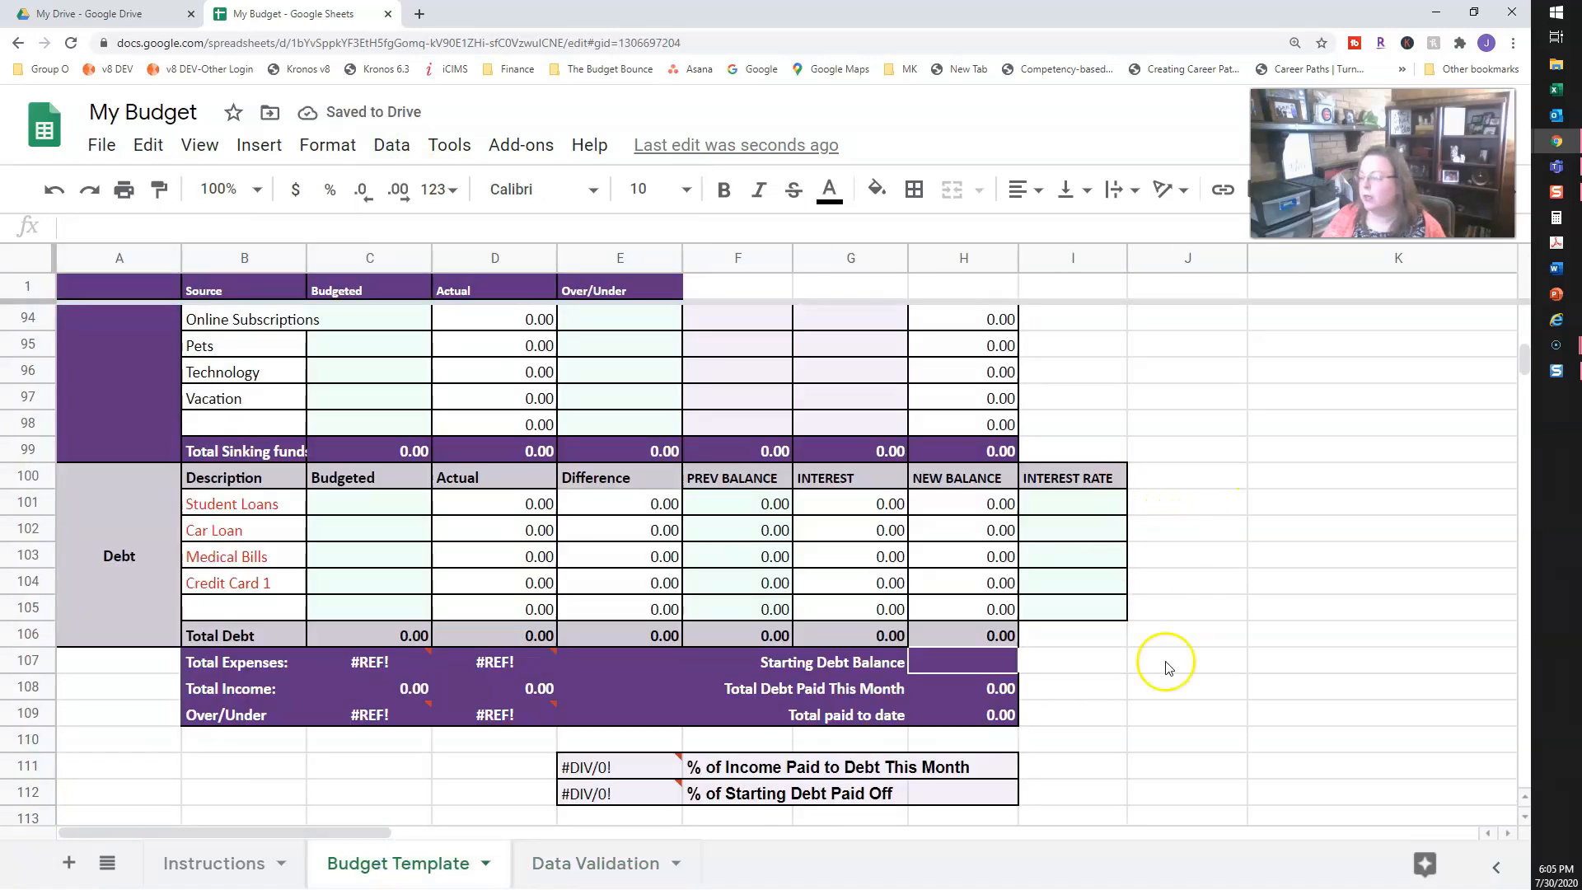
drag(371, 833, 595, 831)
click(1371, 317)
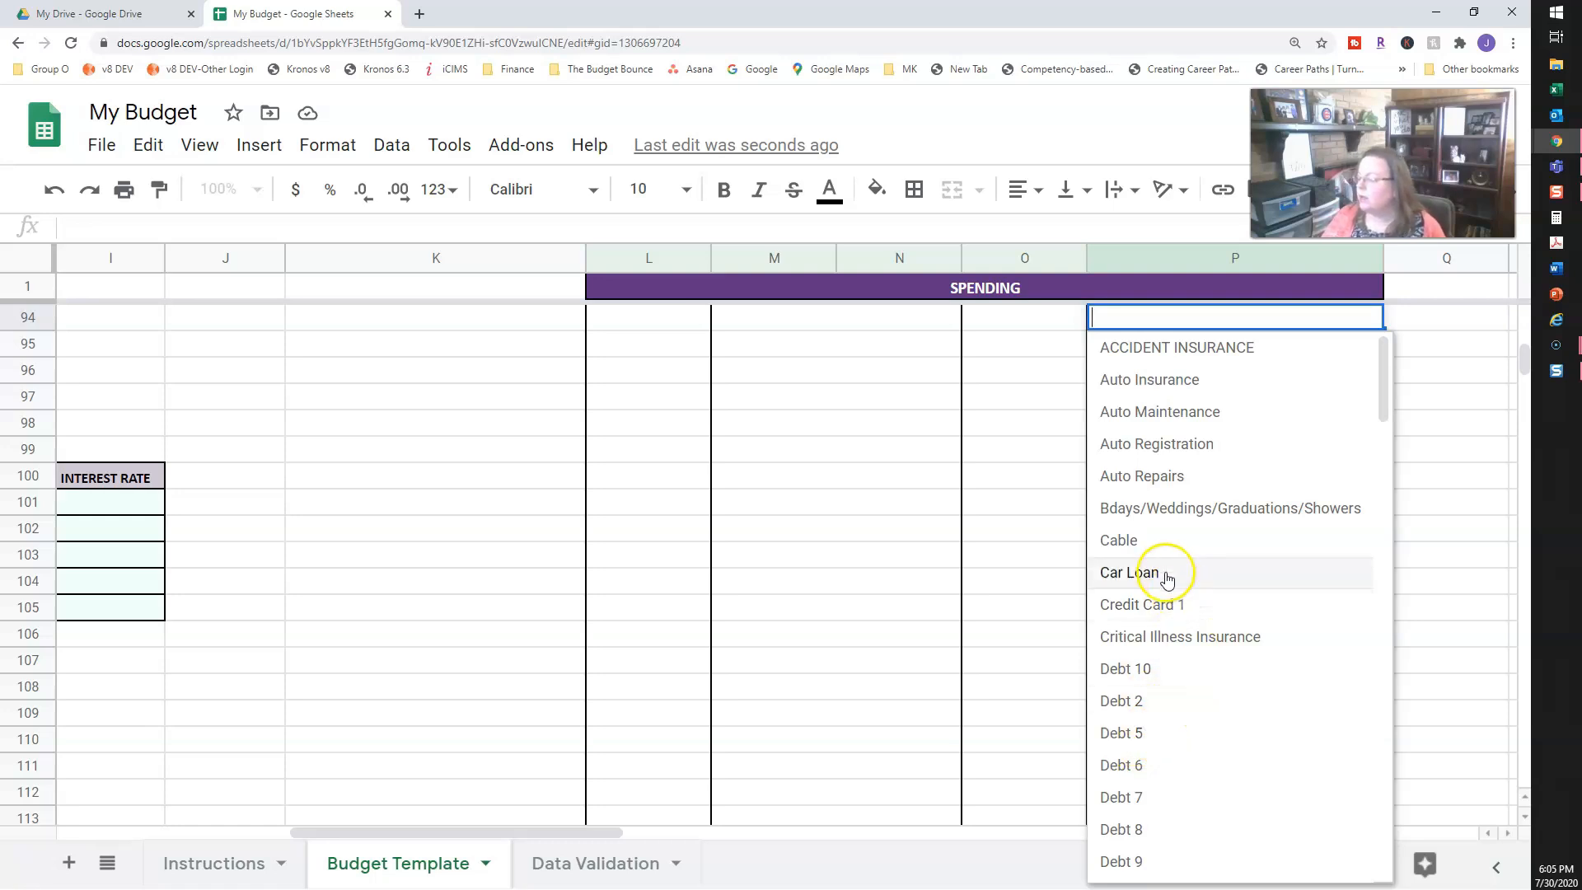
scroll(1205, 704, down, 5)
scroll(1208, 701, down, 6)
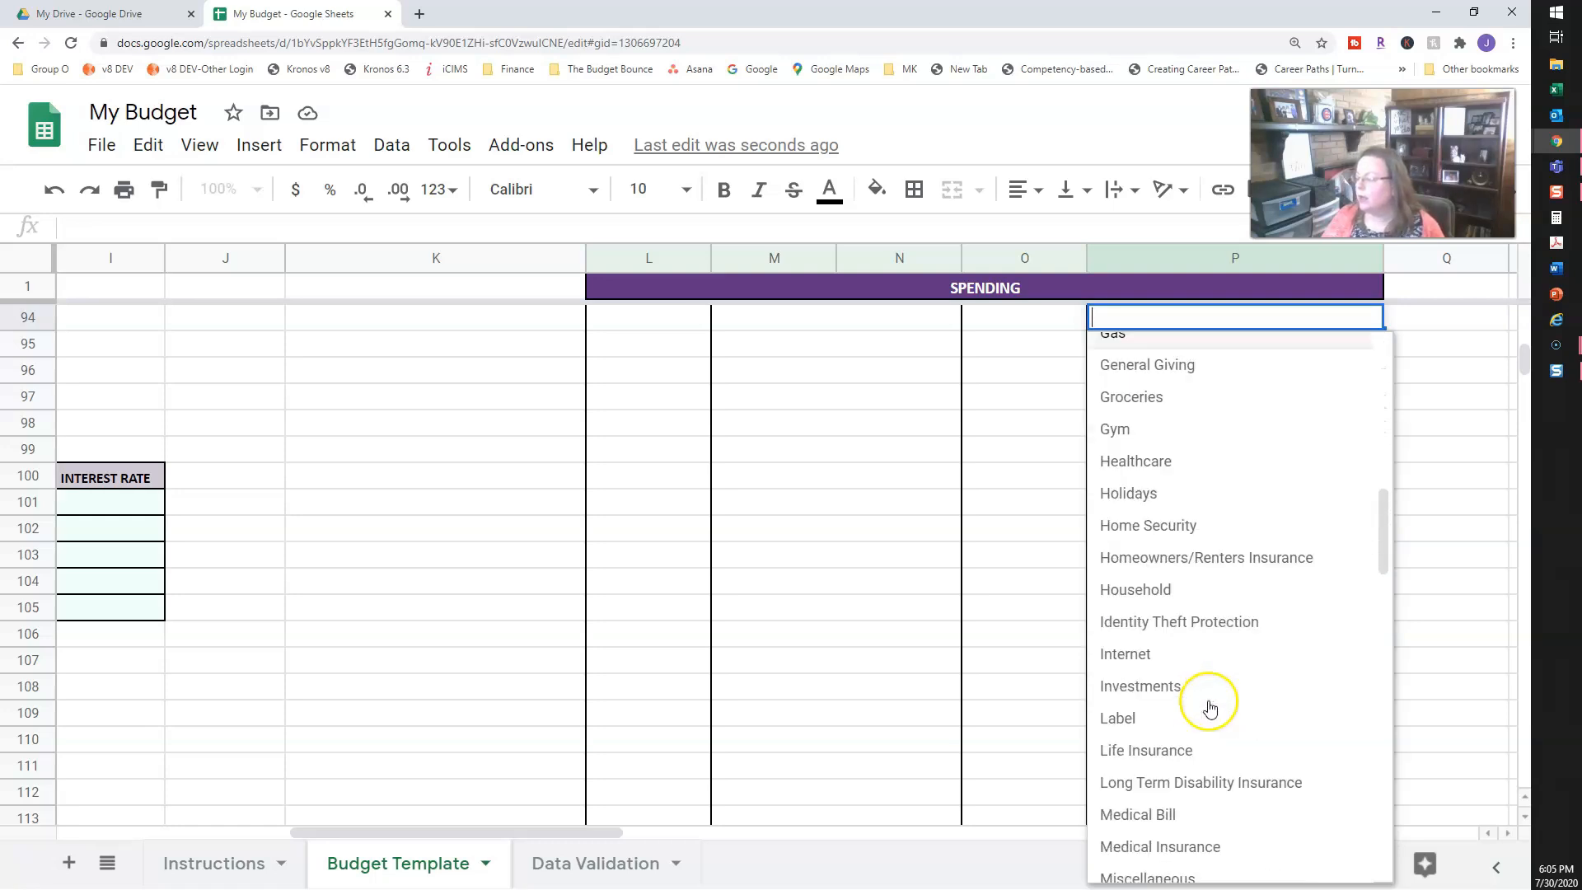
scroll(1199, 701, down, 6)
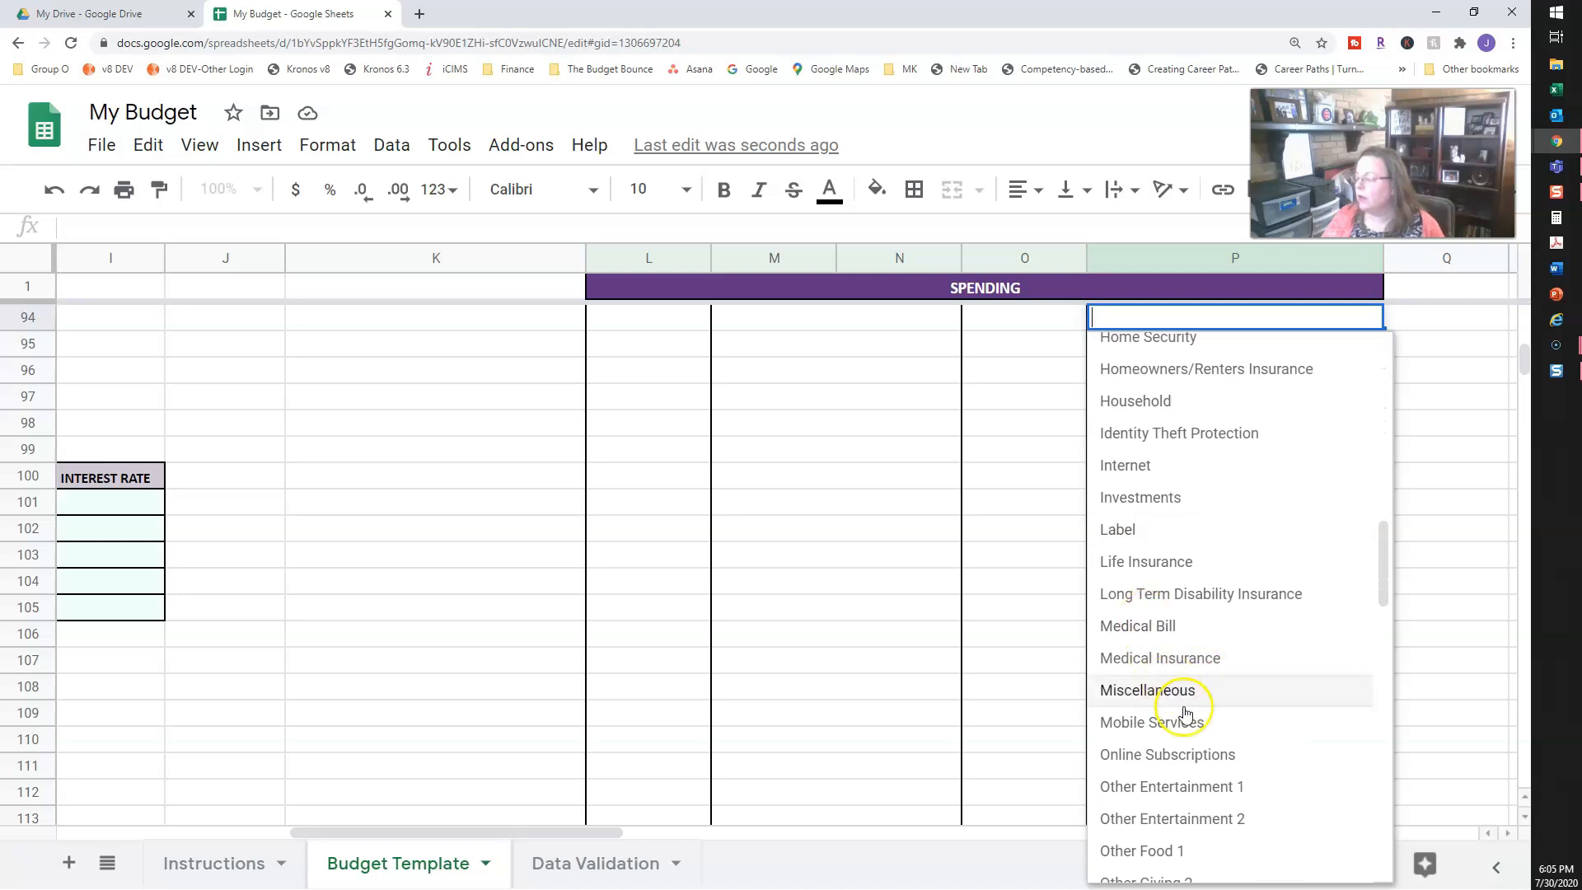
scroll(1187, 709, down, 6)
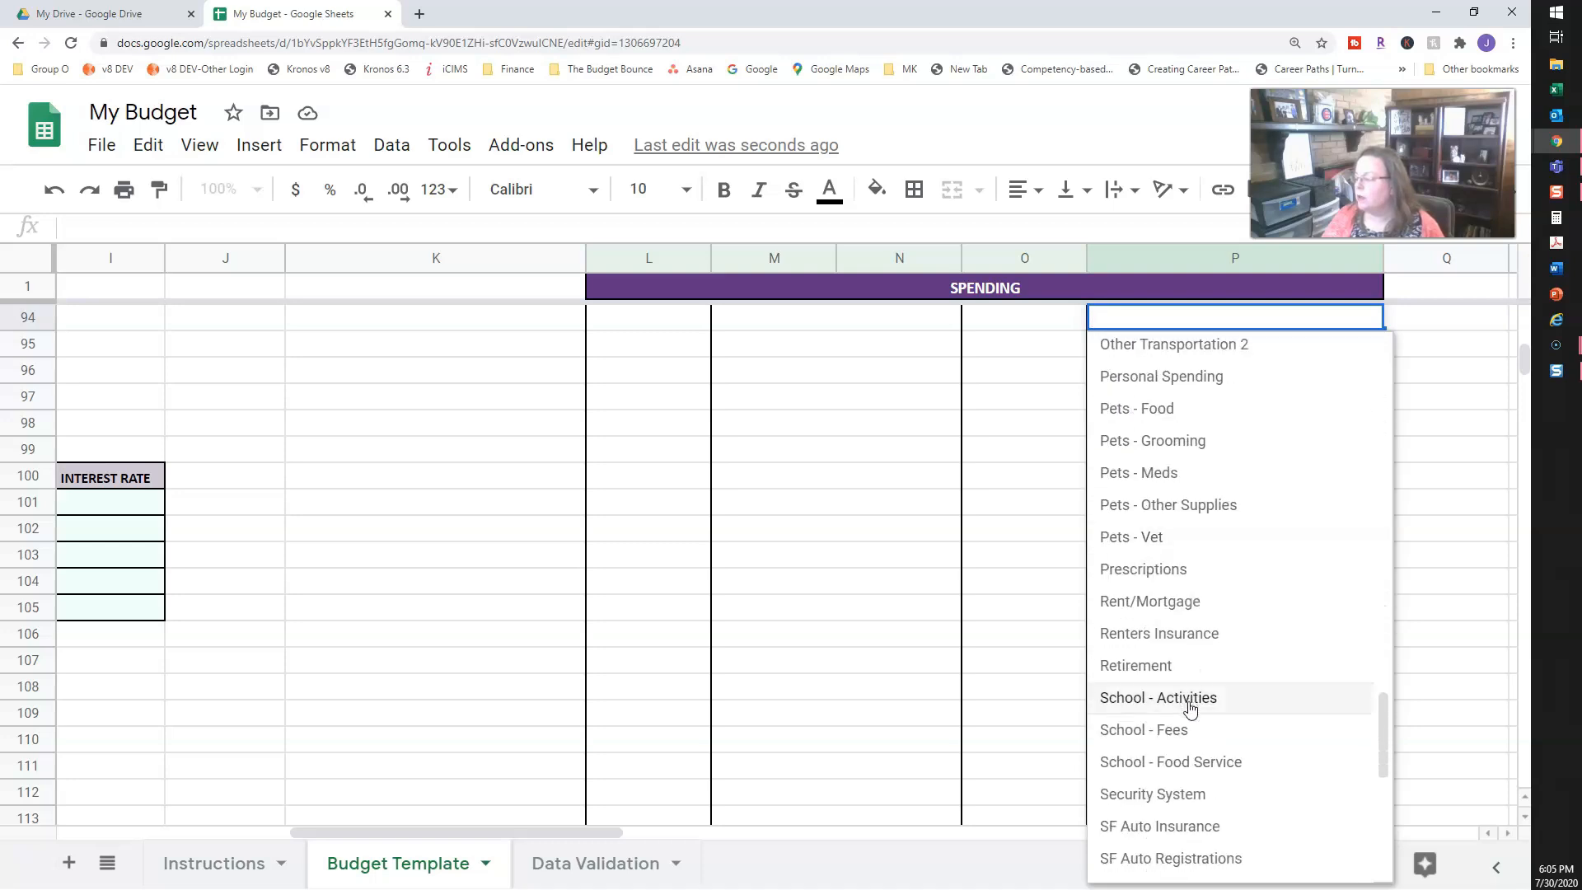
scroll(1188, 709, down, 5)
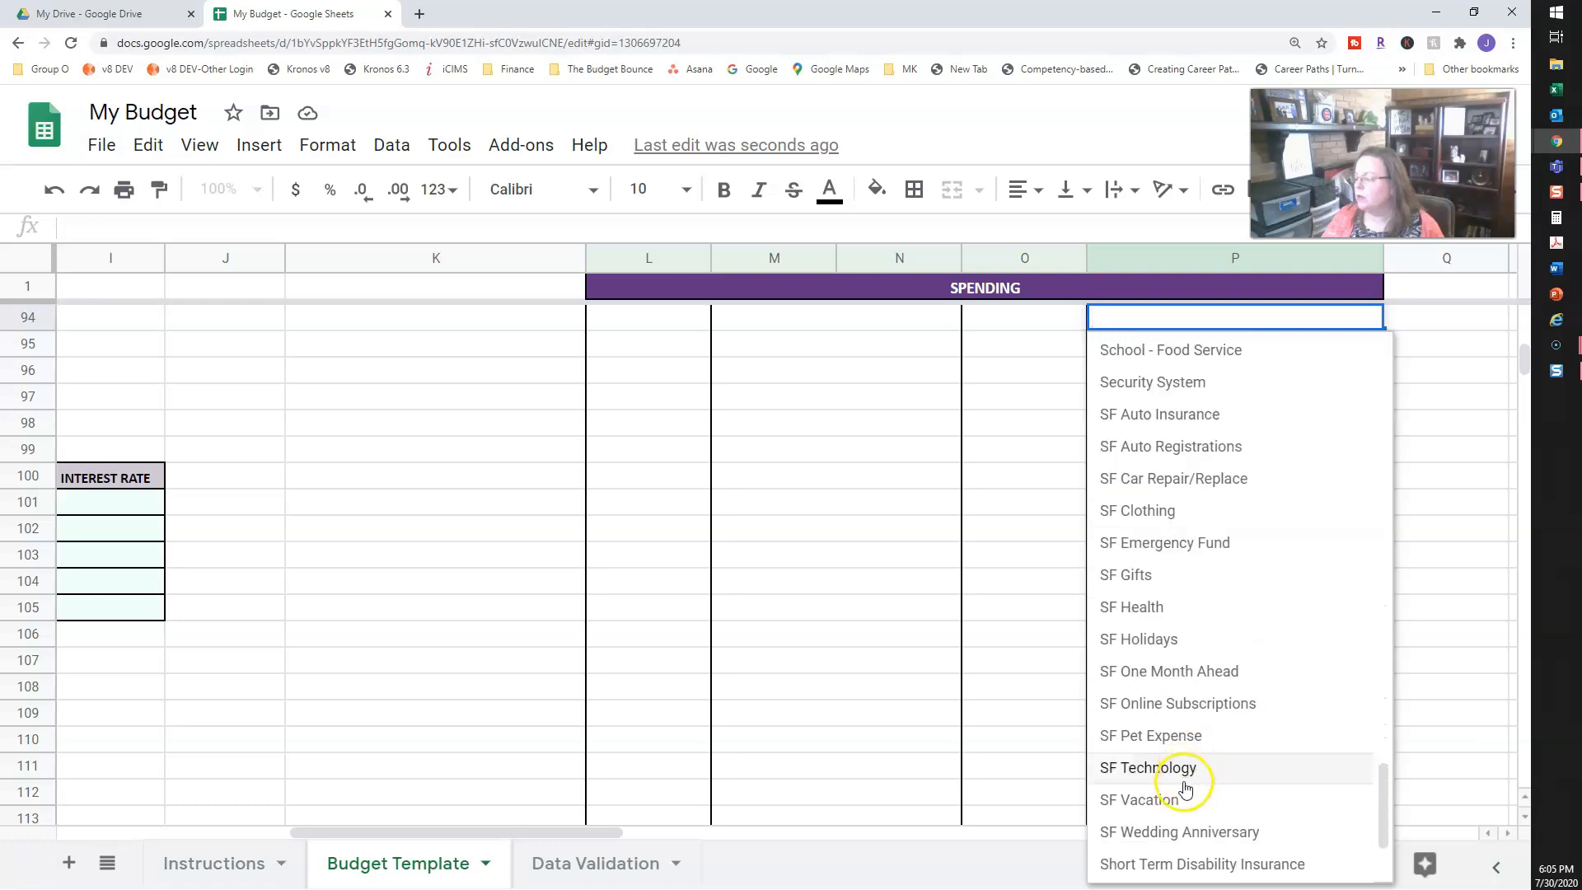
scroll(1154, 754, down, 5)
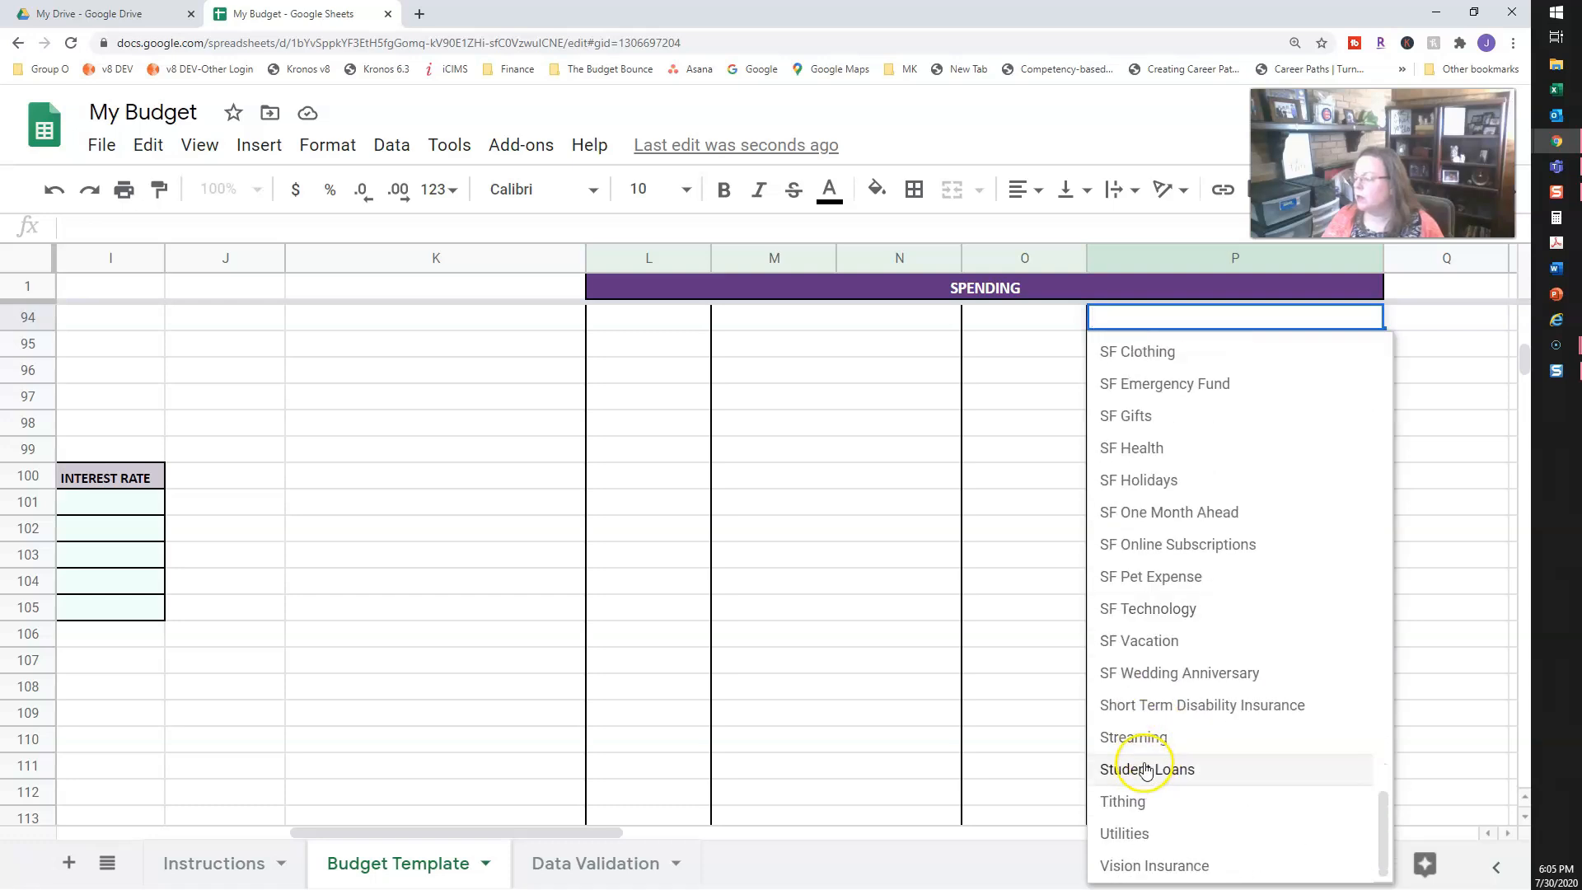
drag(1384, 828, 1392, 391)
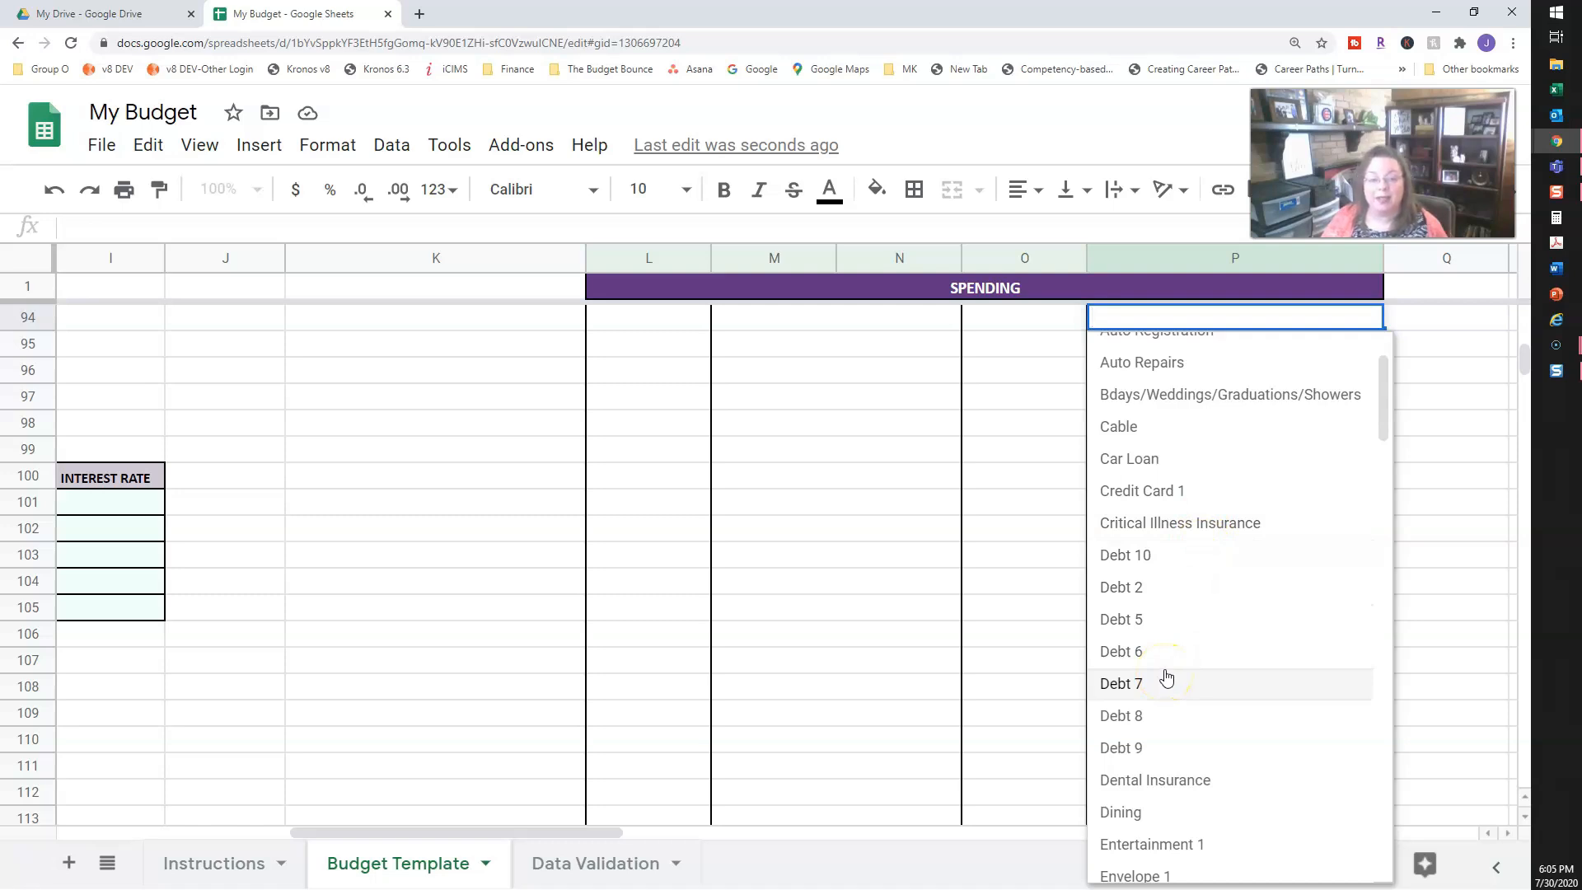
click(1446, 528)
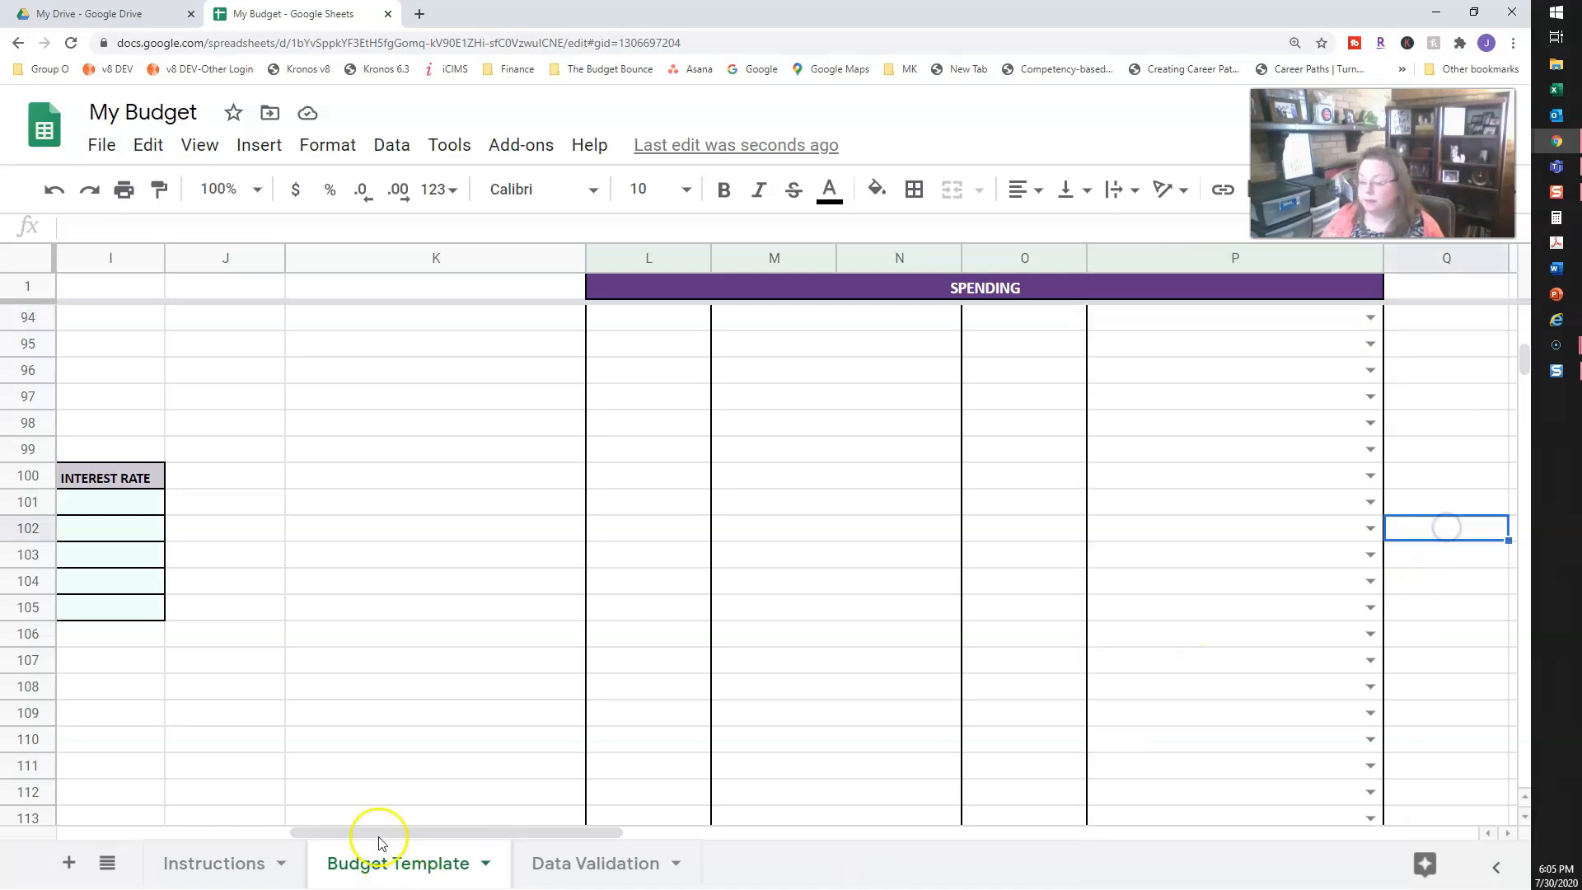
Step: Delete rows 11 to 17 of the Data Validation sheet, which hold the unused numbered Debt placeholders
click(585, 863)
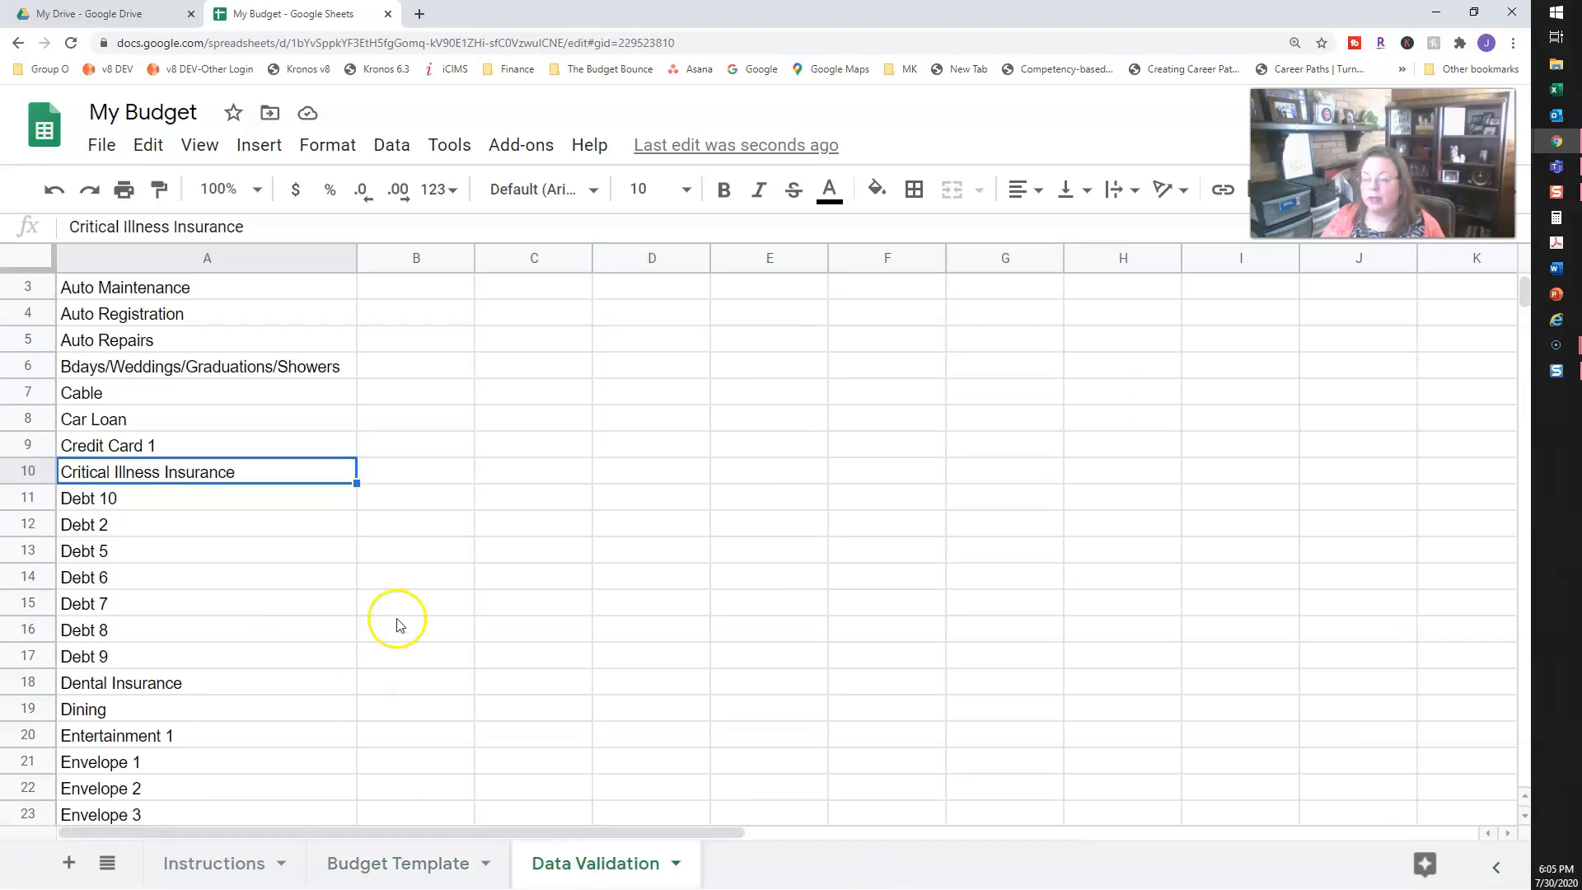
scroll(244, 384, up, 1)
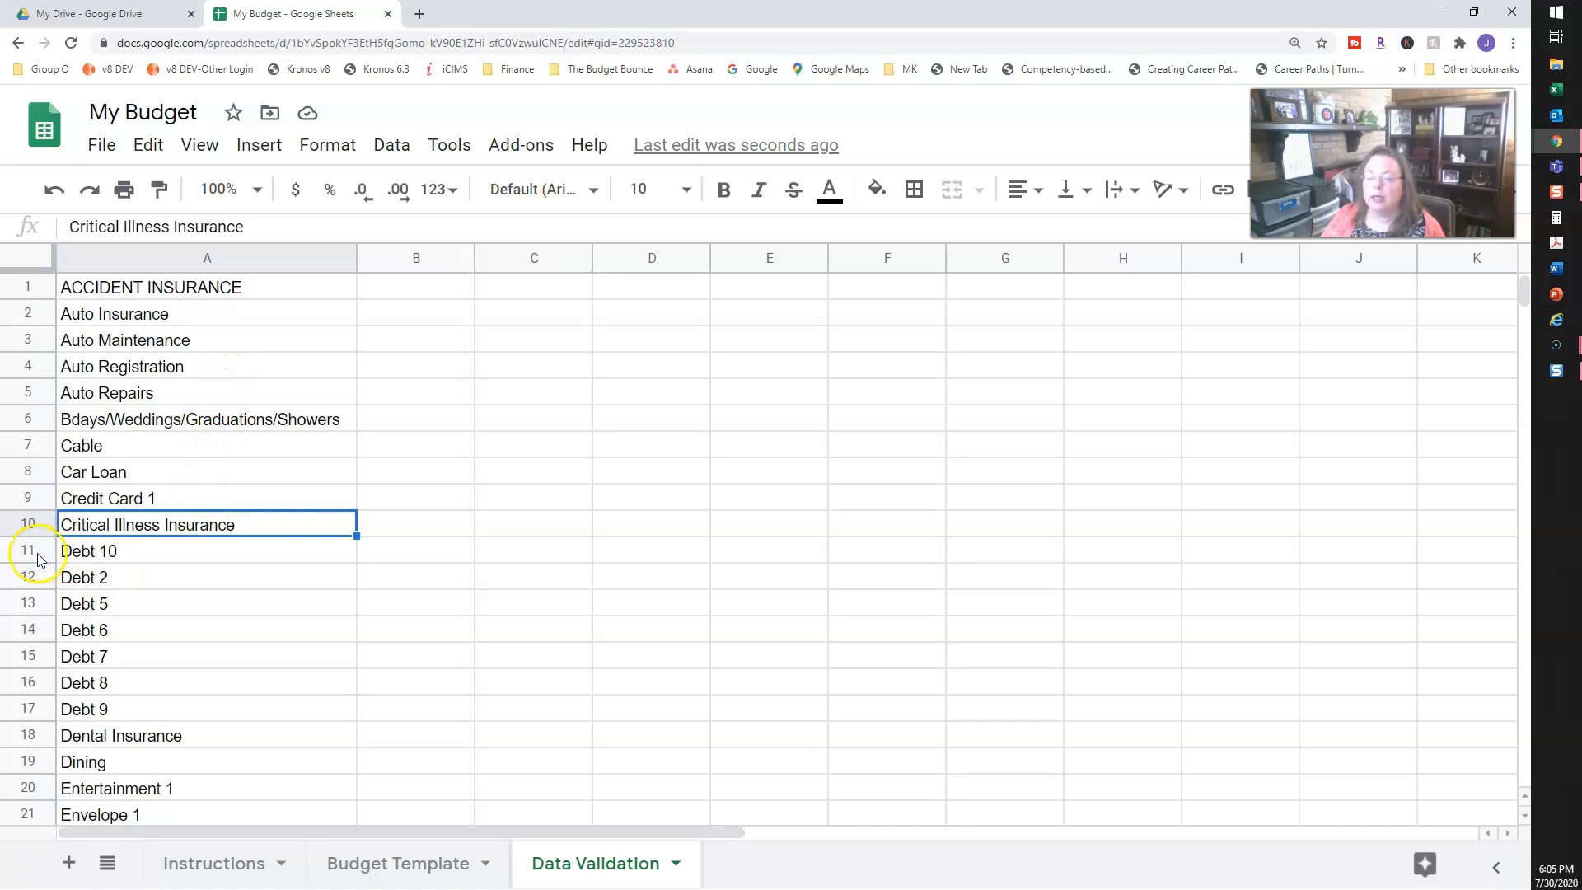
drag(33, 553, 49, 712)
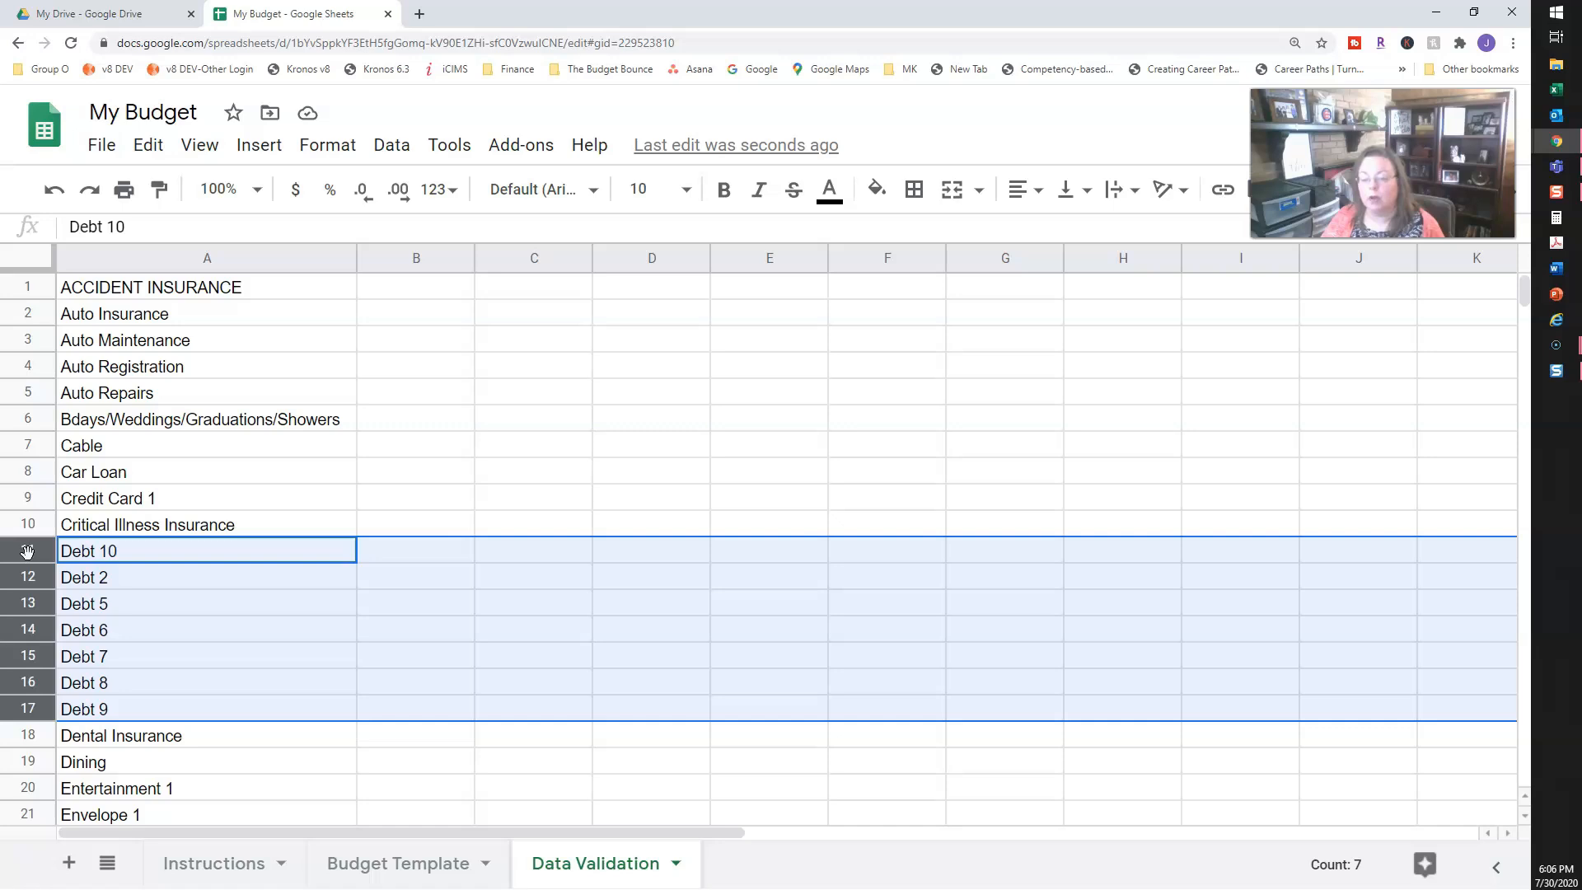
right_click(39, 657)
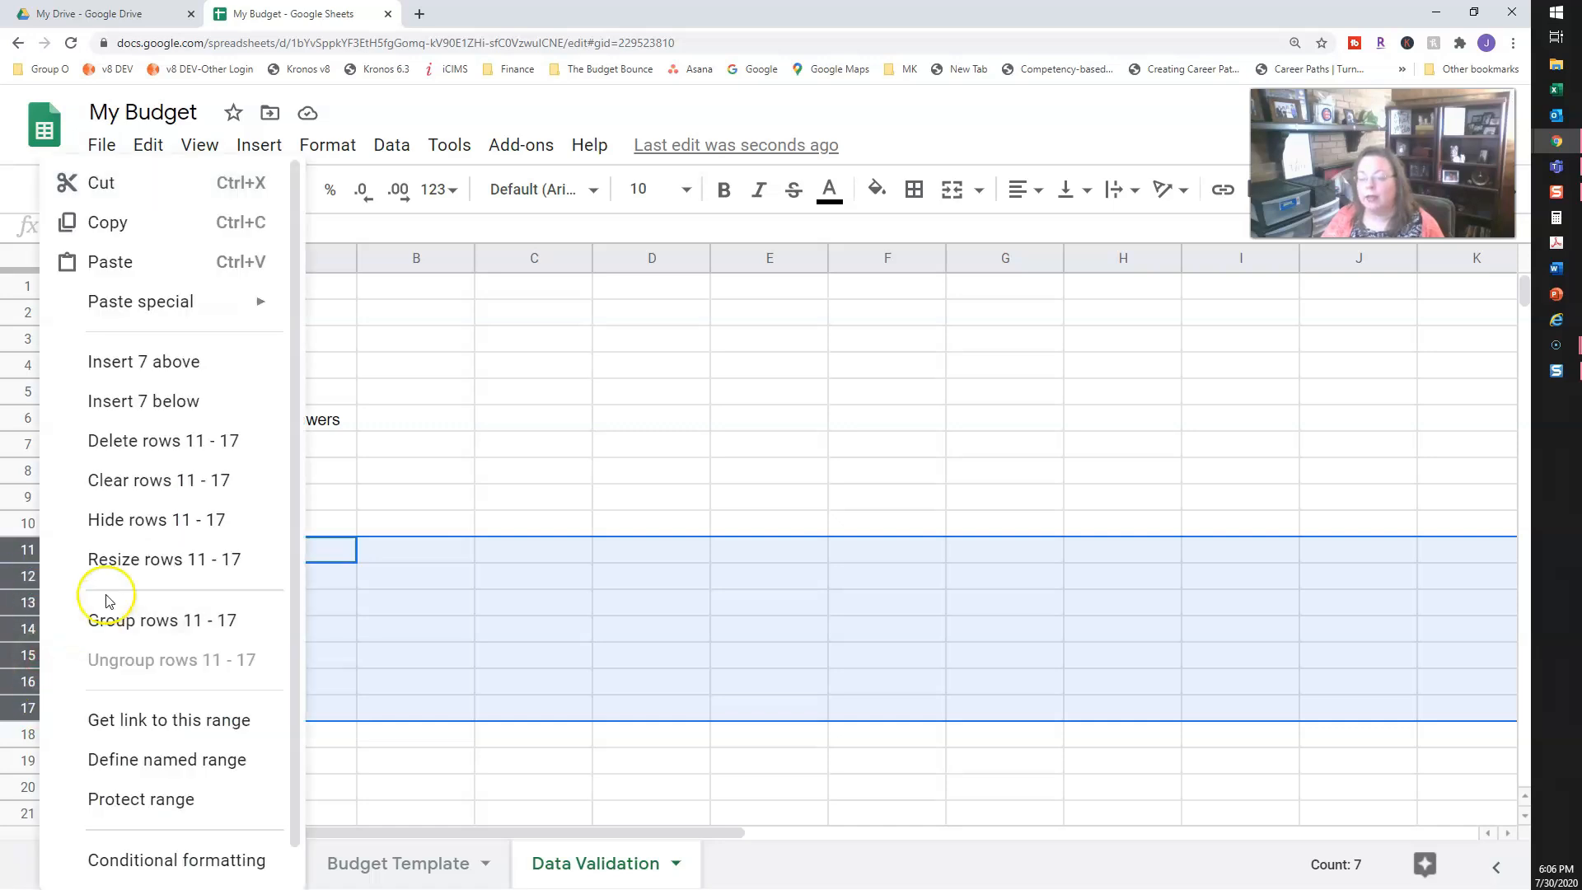
click(145, 449)
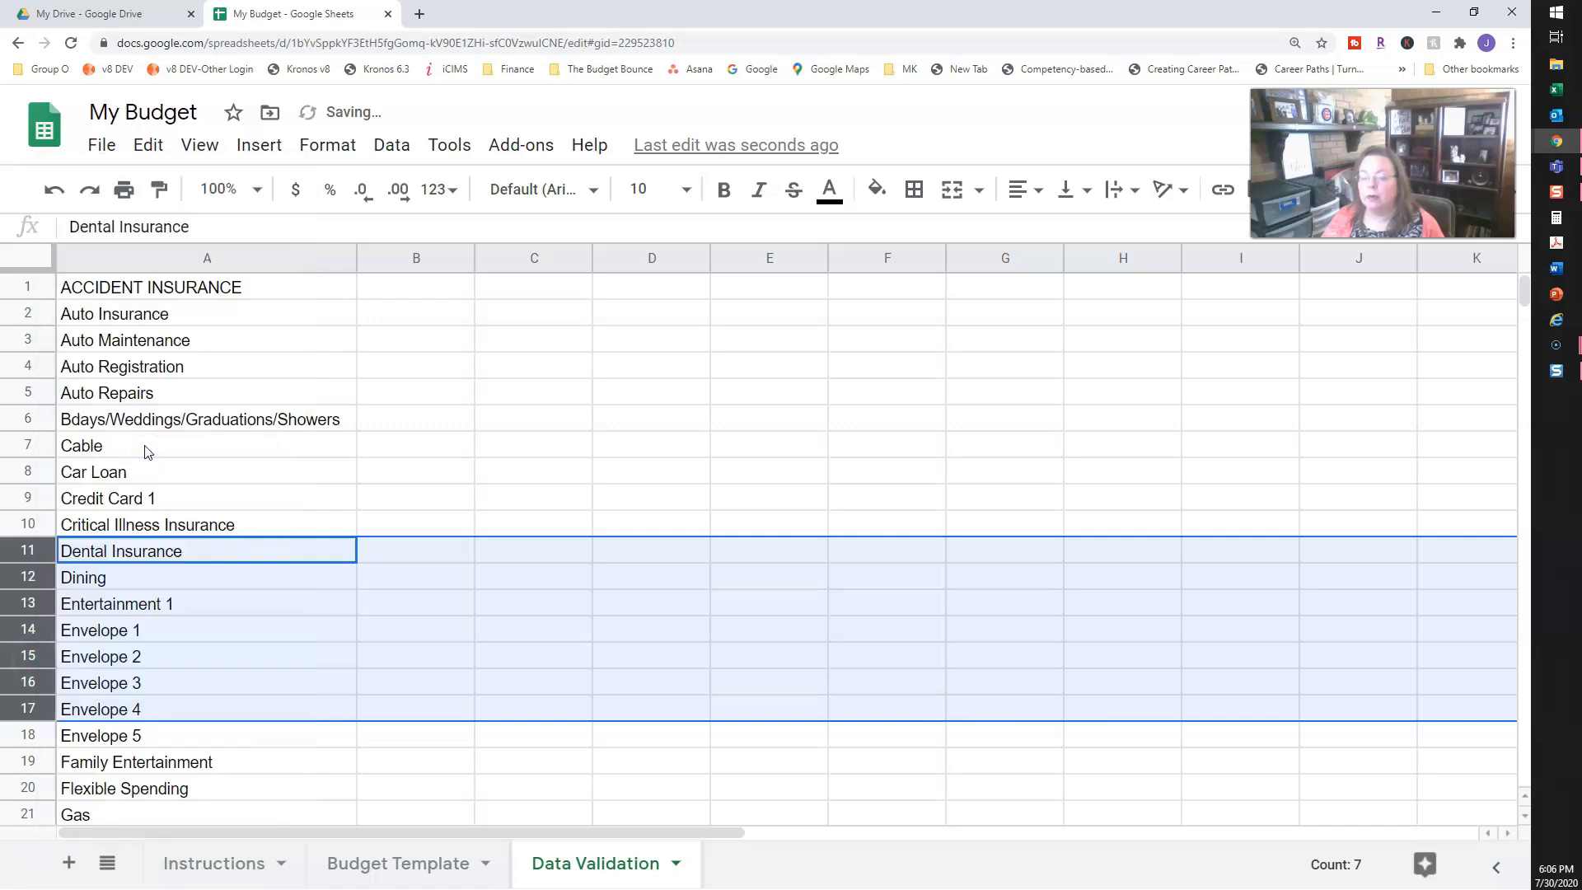
Step: Check the Category options in row 94 of Spending for leftover numbered Debt placeholders
click(356, 879)
click(395, 865)
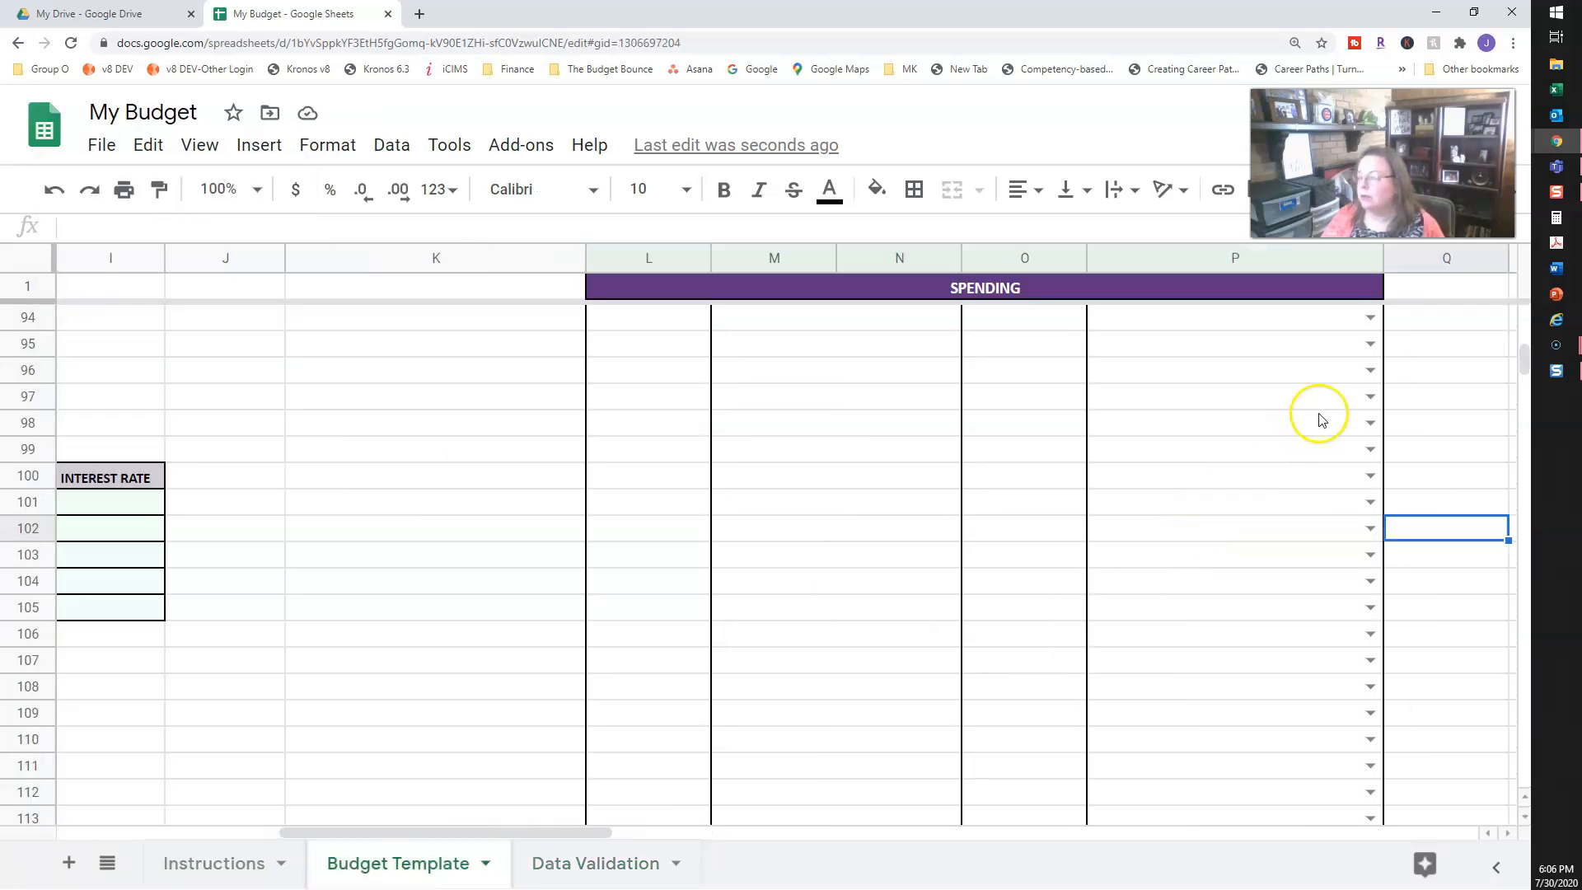
click(1373, 319)
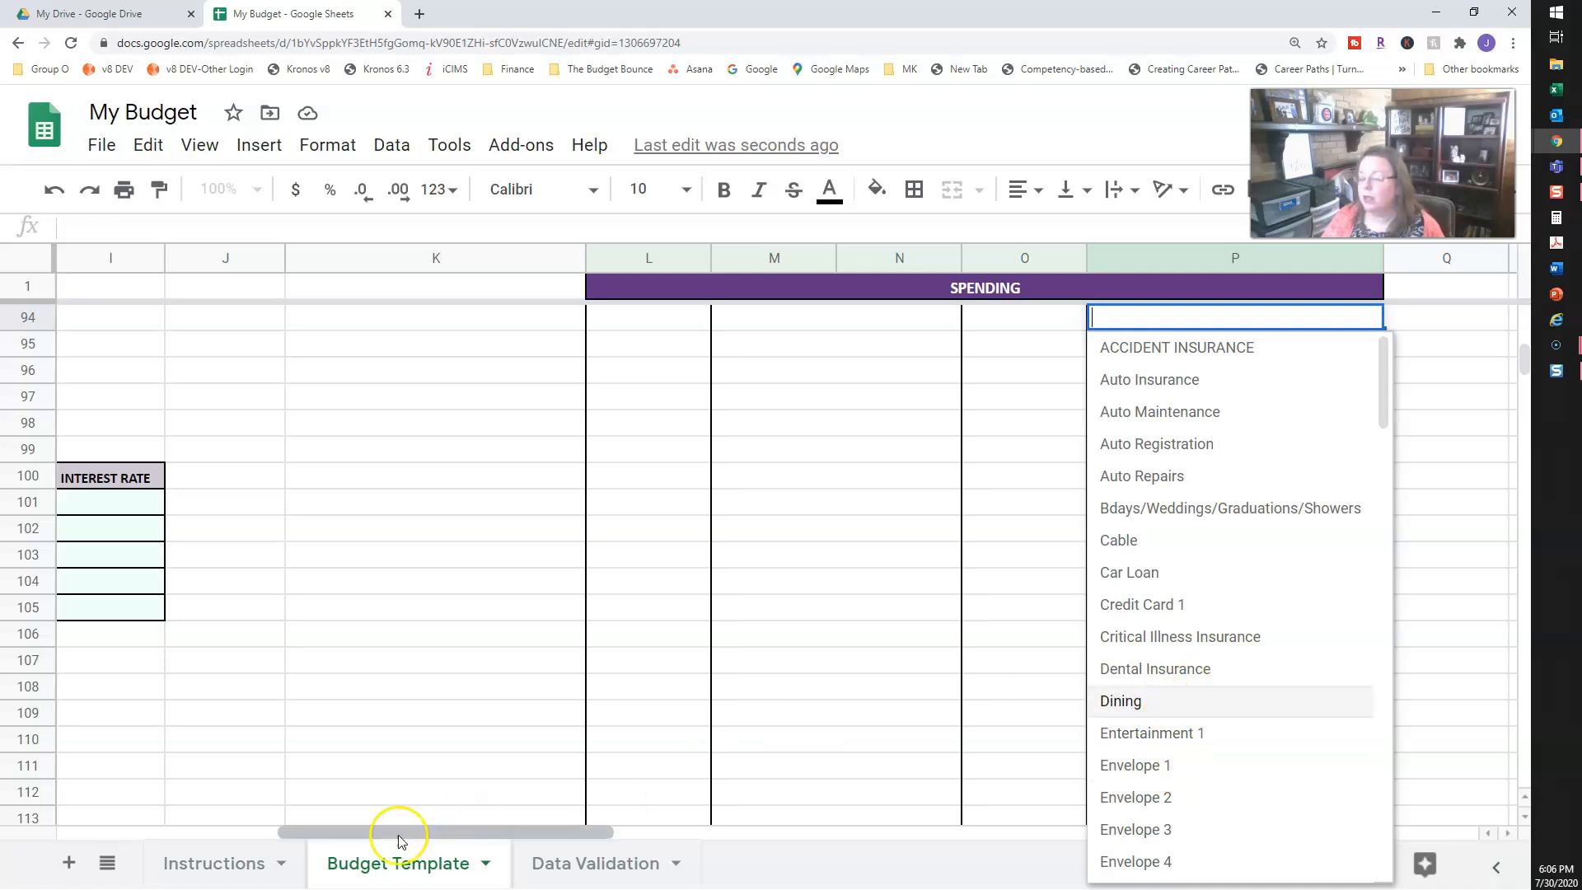
Step: Delete the Envelope 2 to Envelope 5 rows and another block of unneeded rows farther down the Data Validation list
click(606, 876)
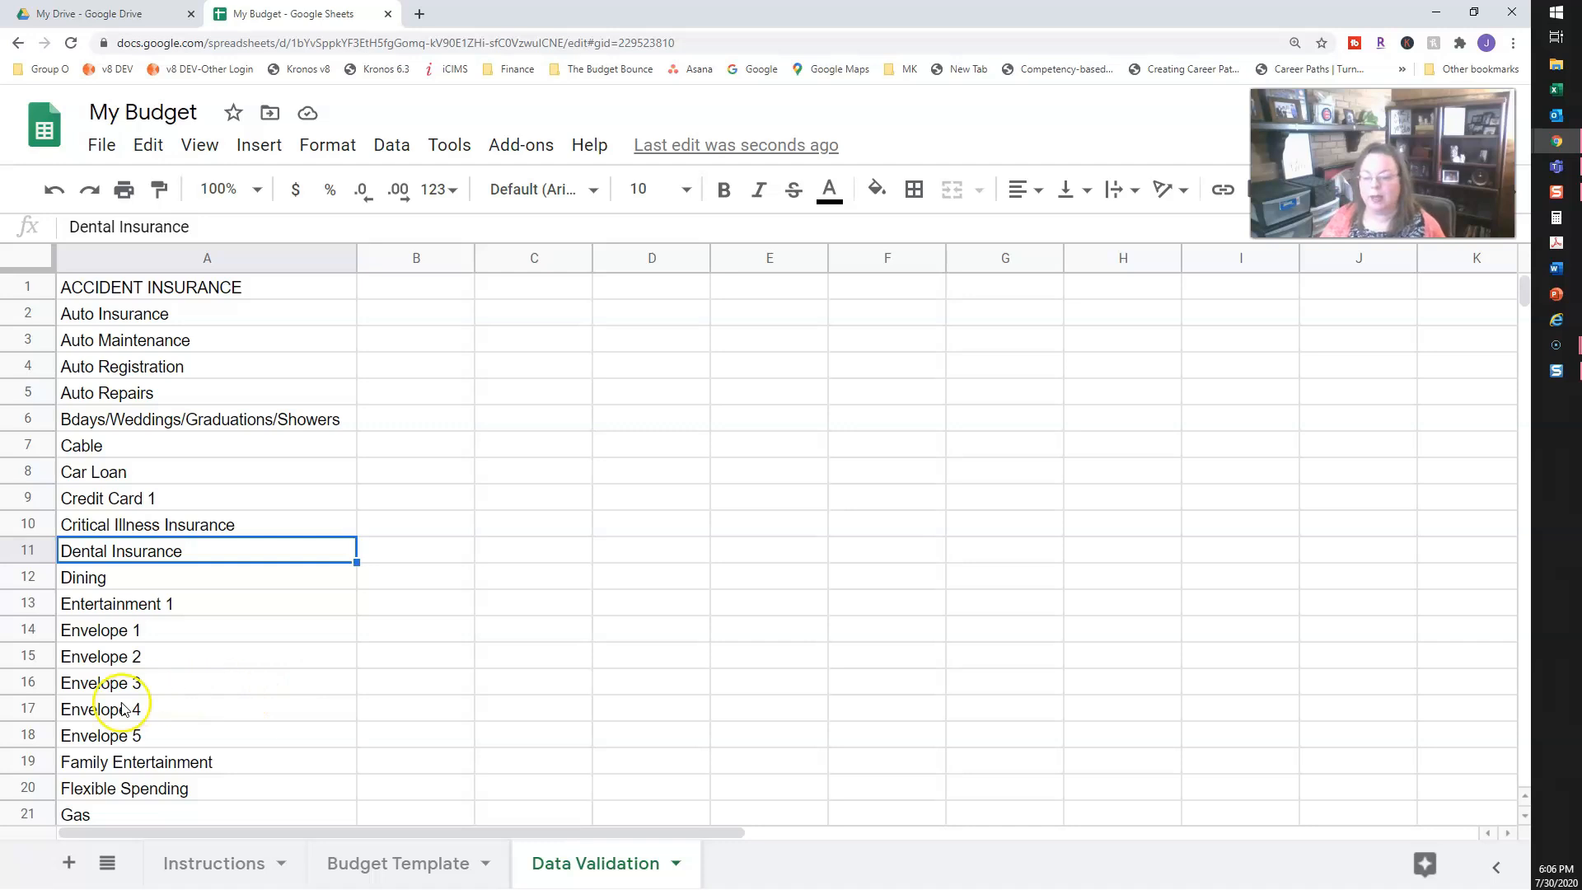
drag(41, 658, 39, 735)
right_click(38, 733)
click(160, 440)
scroll(205, 615, down, 9)
drag(38, 524, 39, 709)
right_click(40, 707)
click(173, 445)
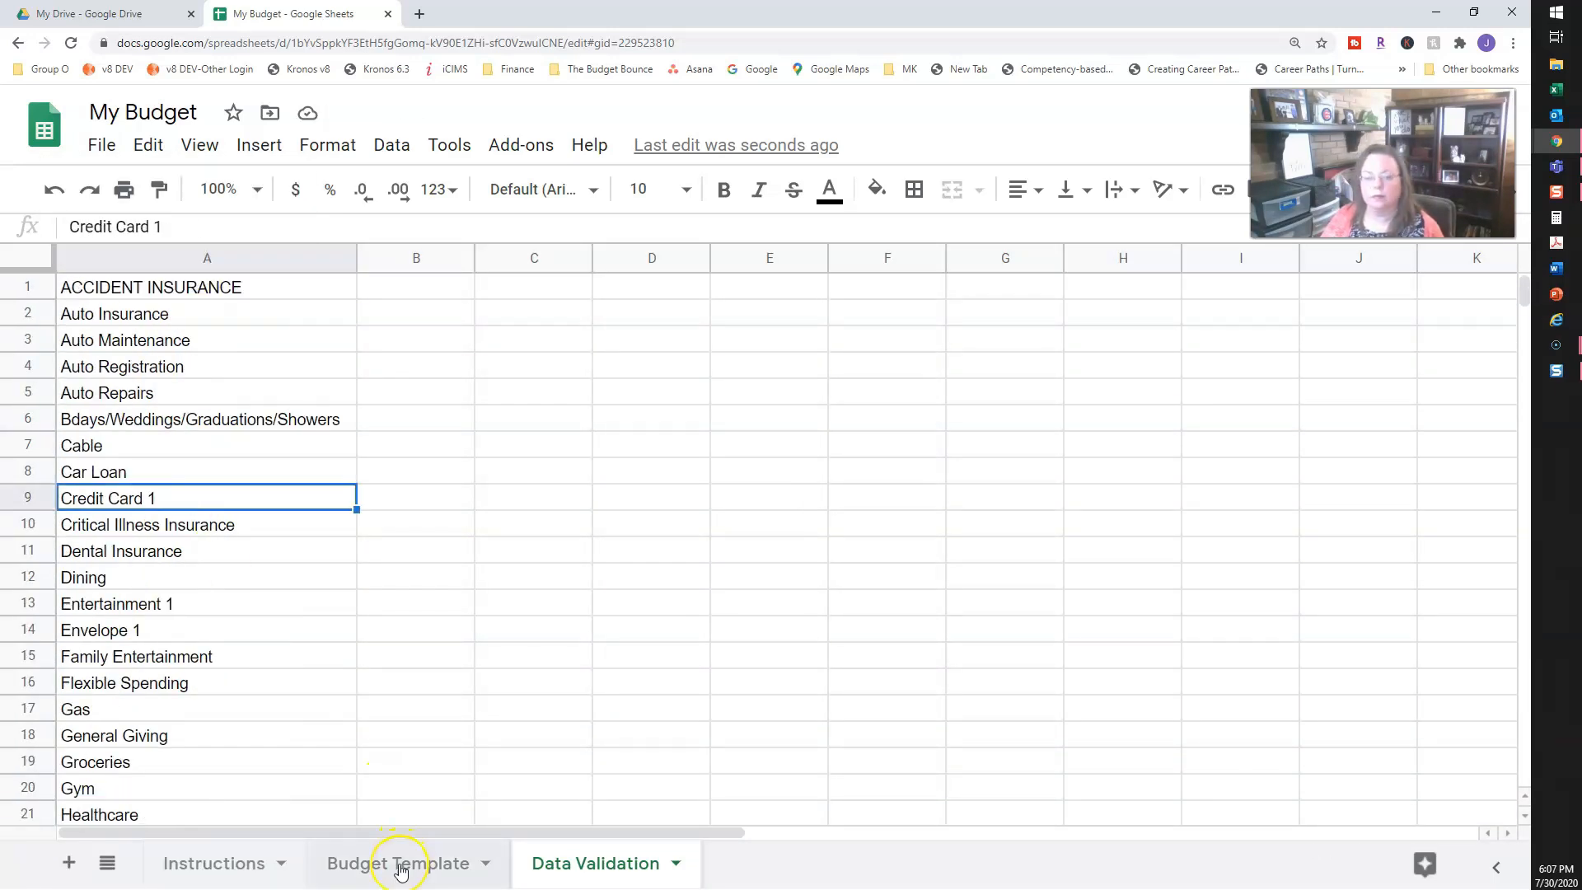
Step: Review the shortened Category options in row 94 of Spending and return to the first Spending entries on the Budget Template sheet
click(398, 863)
click(1380, 320)
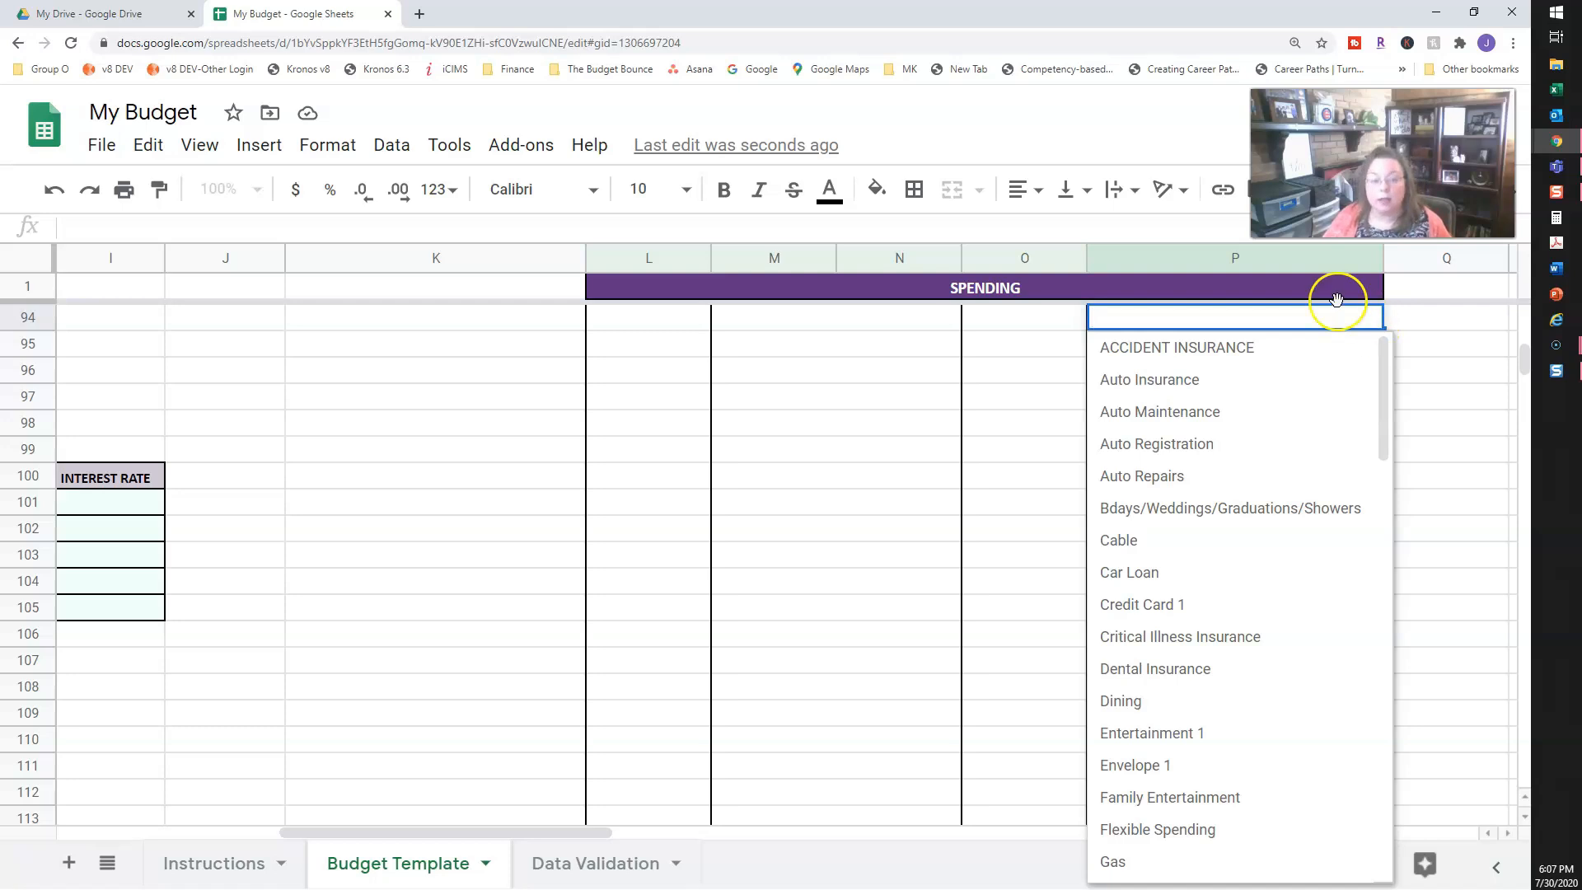
click(1035, 317)
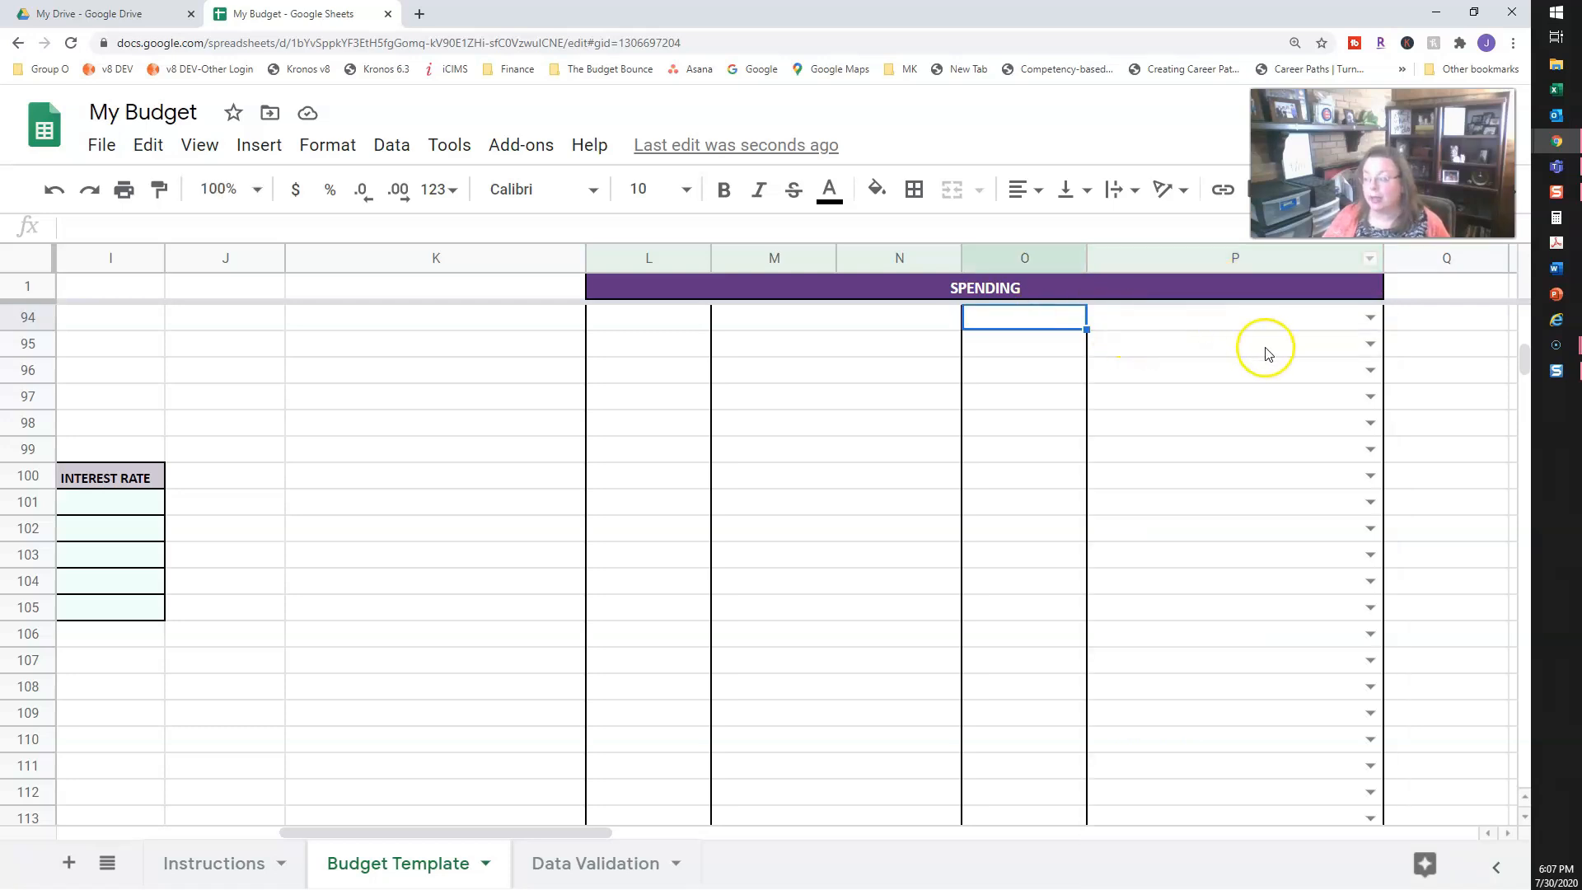
scroll(1267, 352, up, 20)
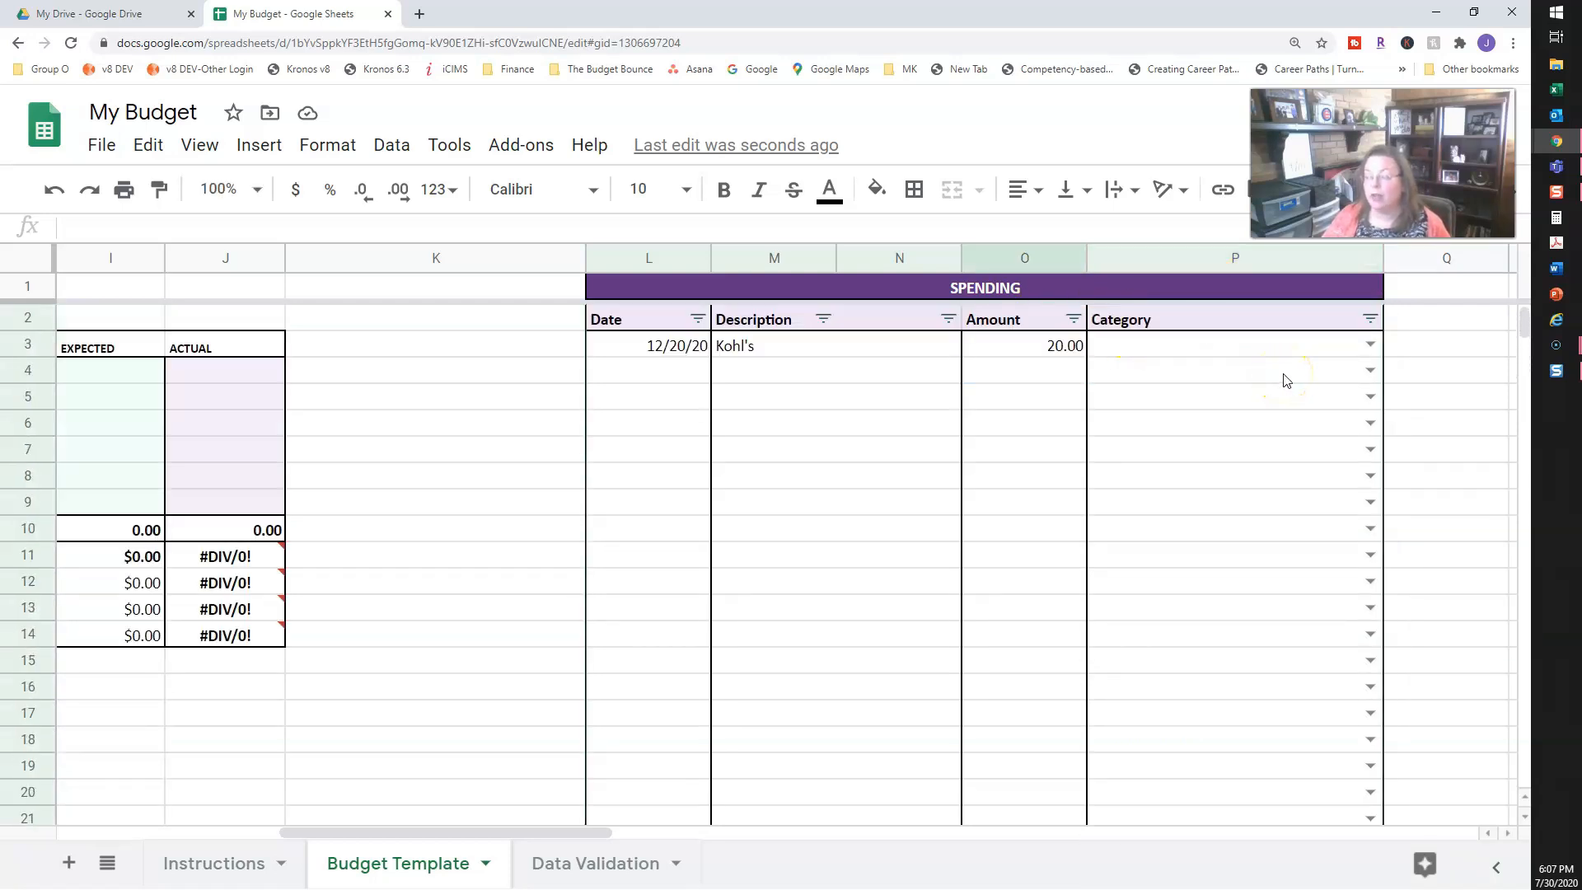
Step: Assign the Holidays category to the Kohl's entry in the first row of Spending
click(1379, 343)
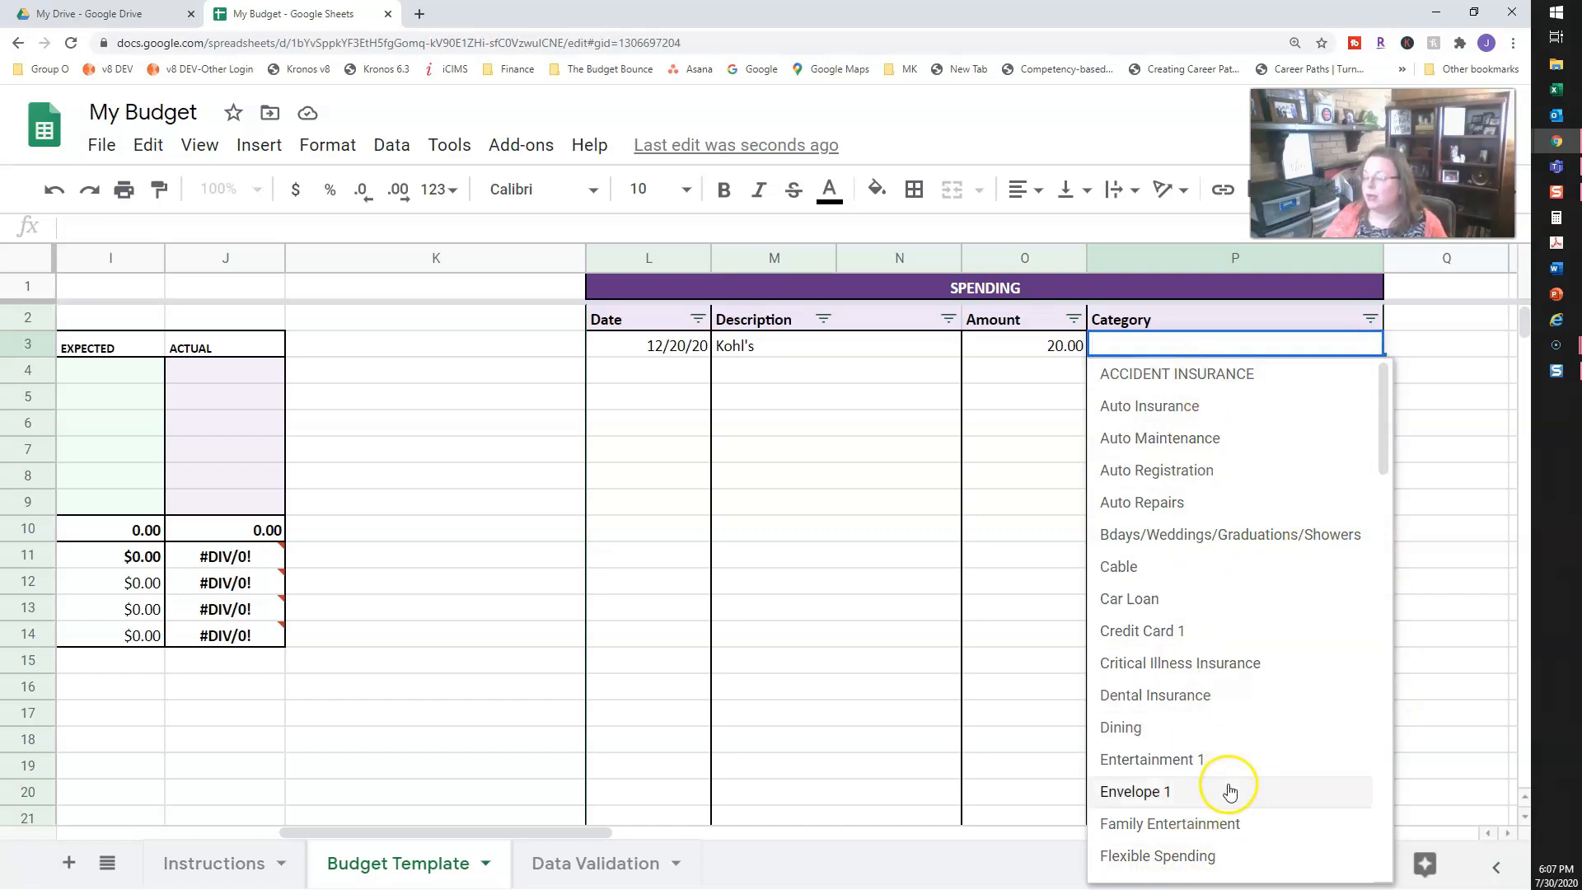
drag(1383, 408, 1359, 363)
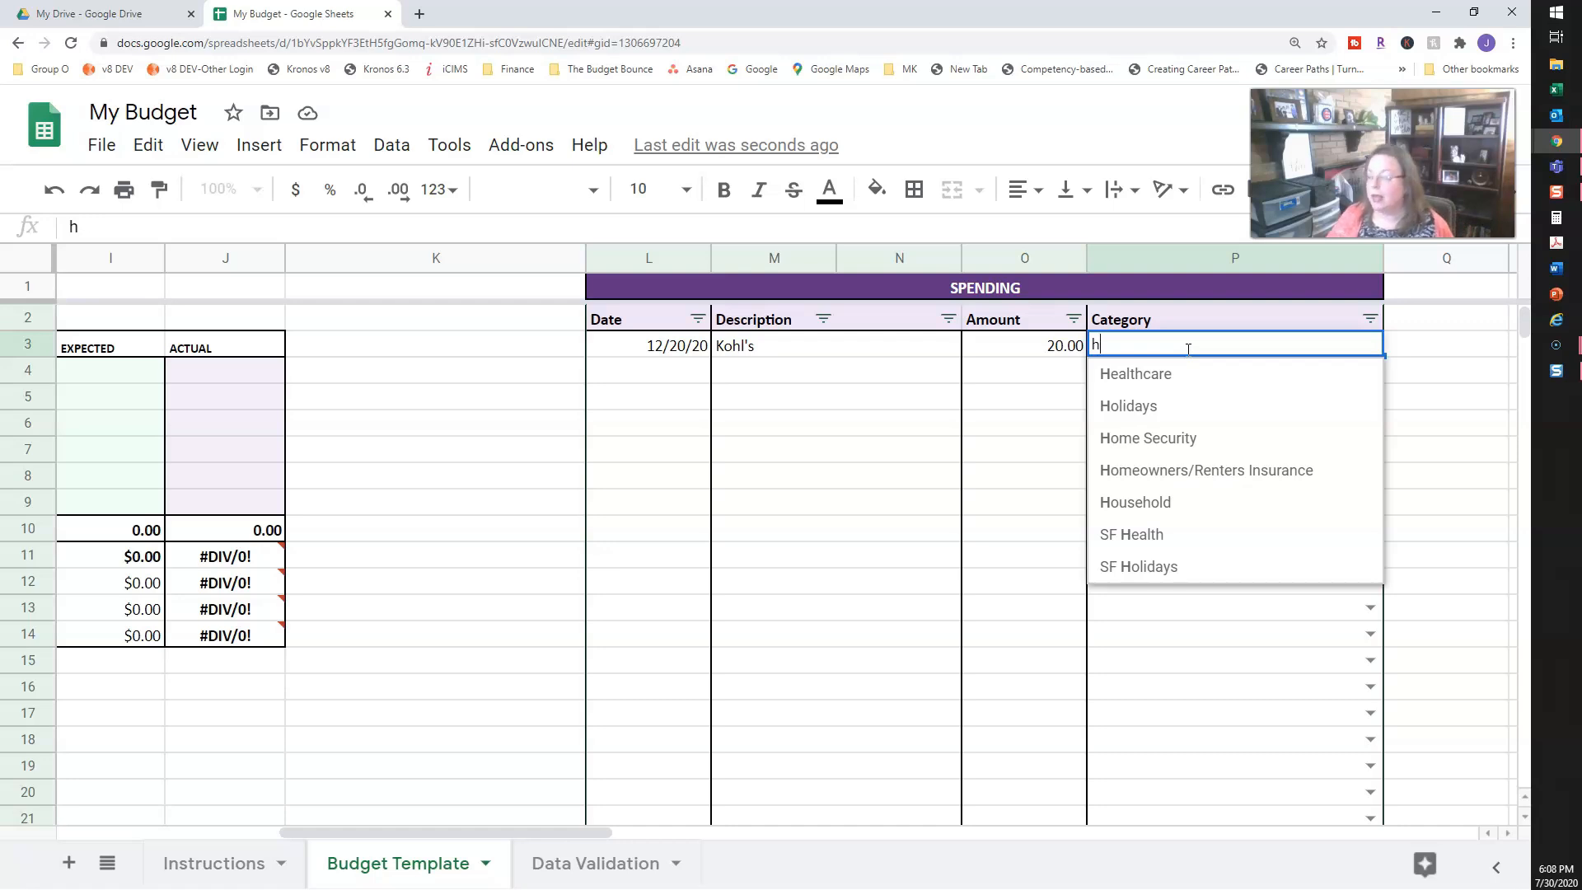
click(1150, 409)
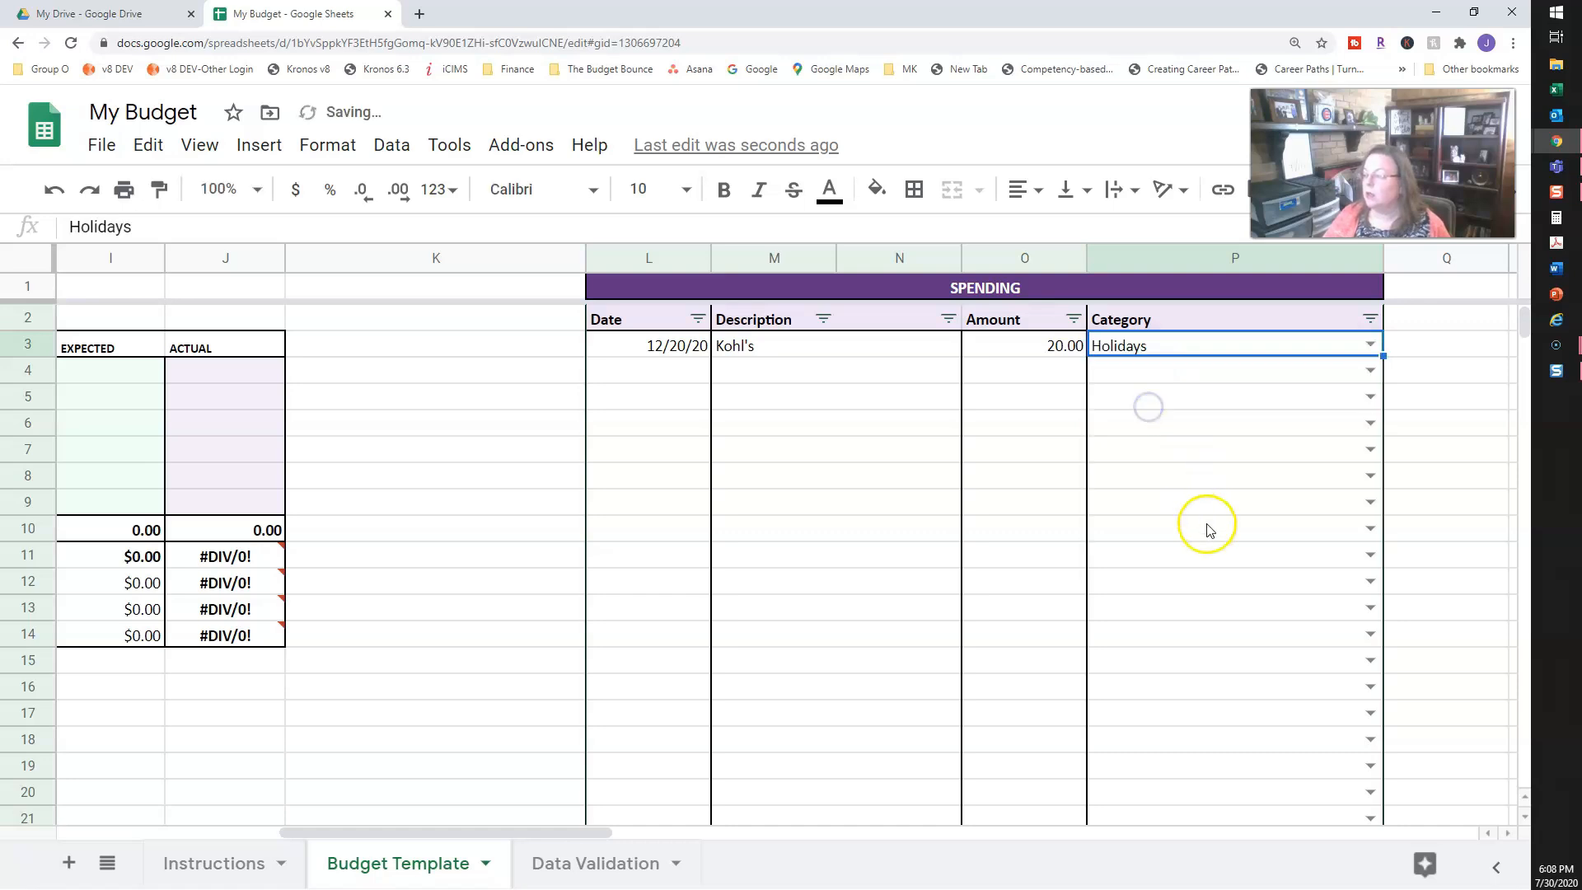
Step: Check the Holidays line under Giving for the Kohl's spending, and review the Category options of that entry
drag(563, 830, 284, 836)
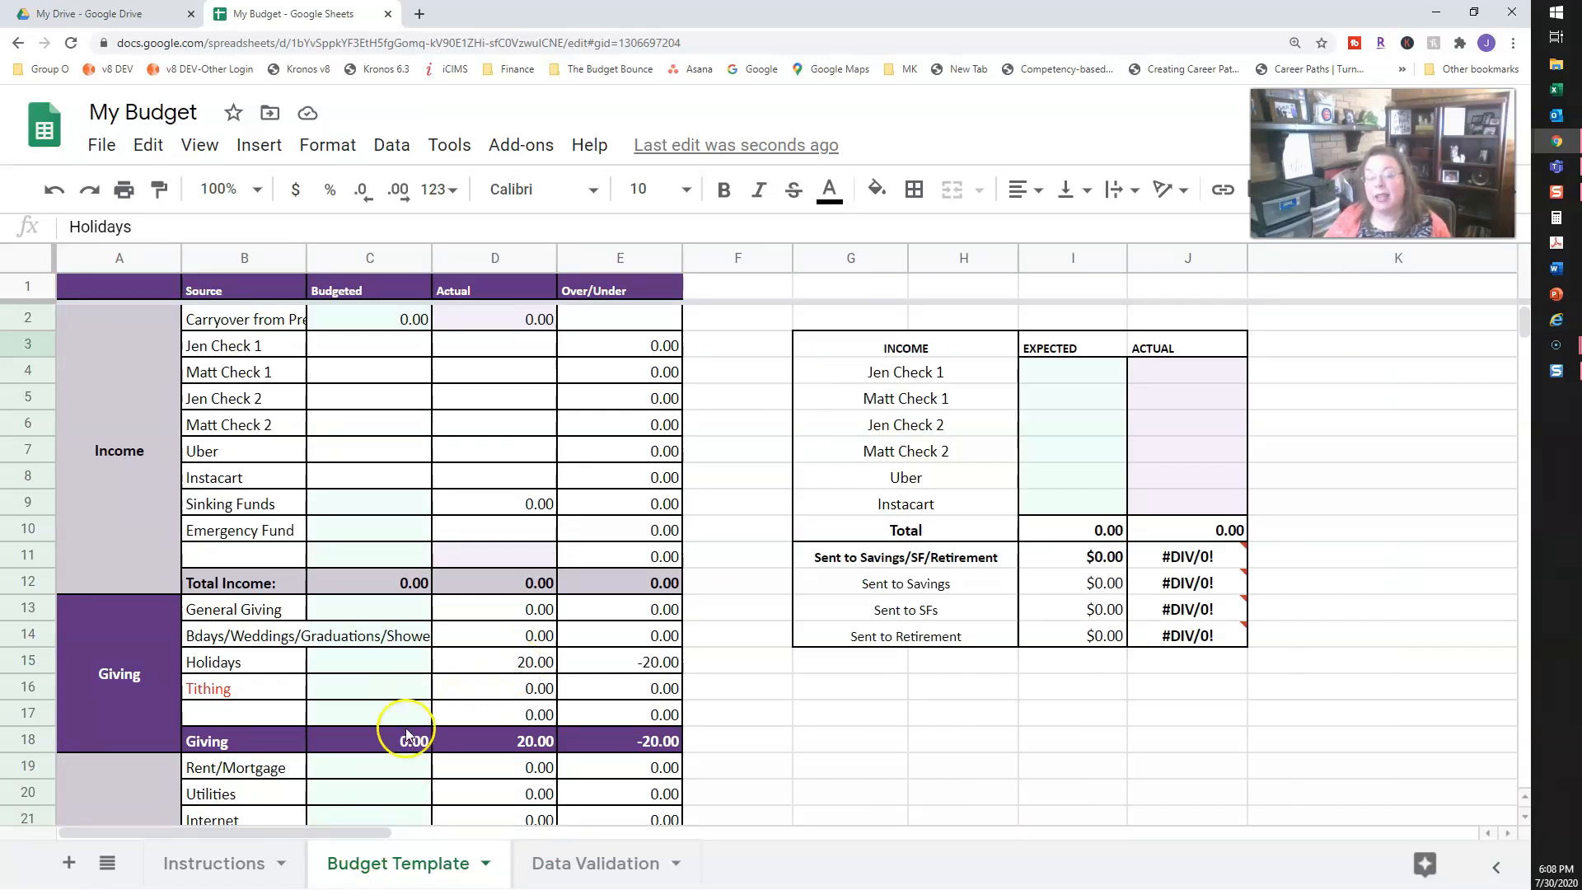
drag(338, 832, 590, 847)
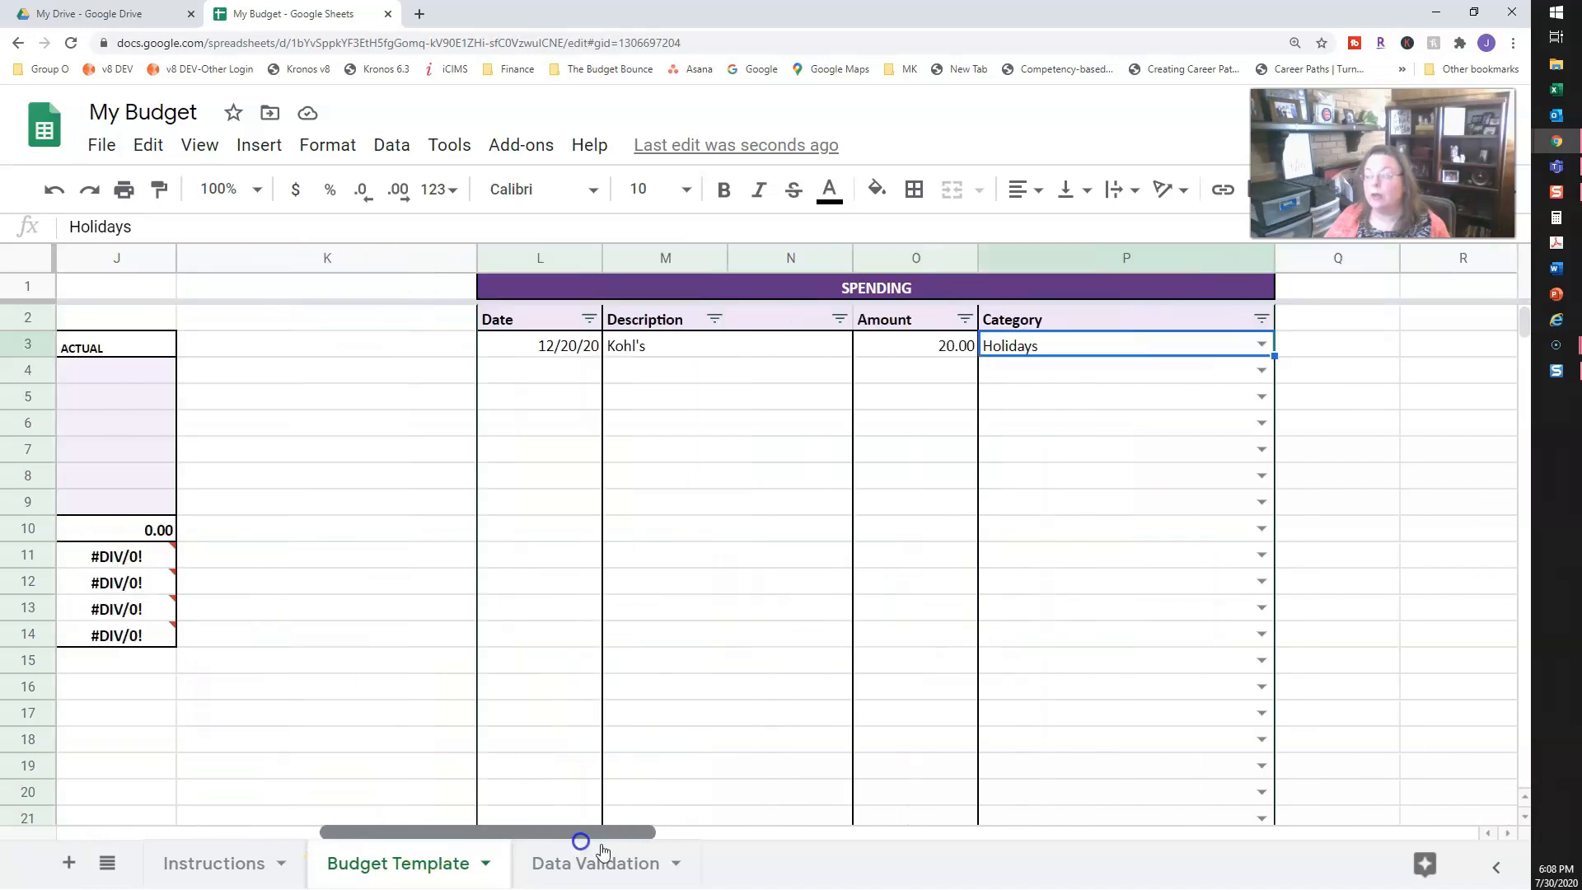
click(1262, 344)
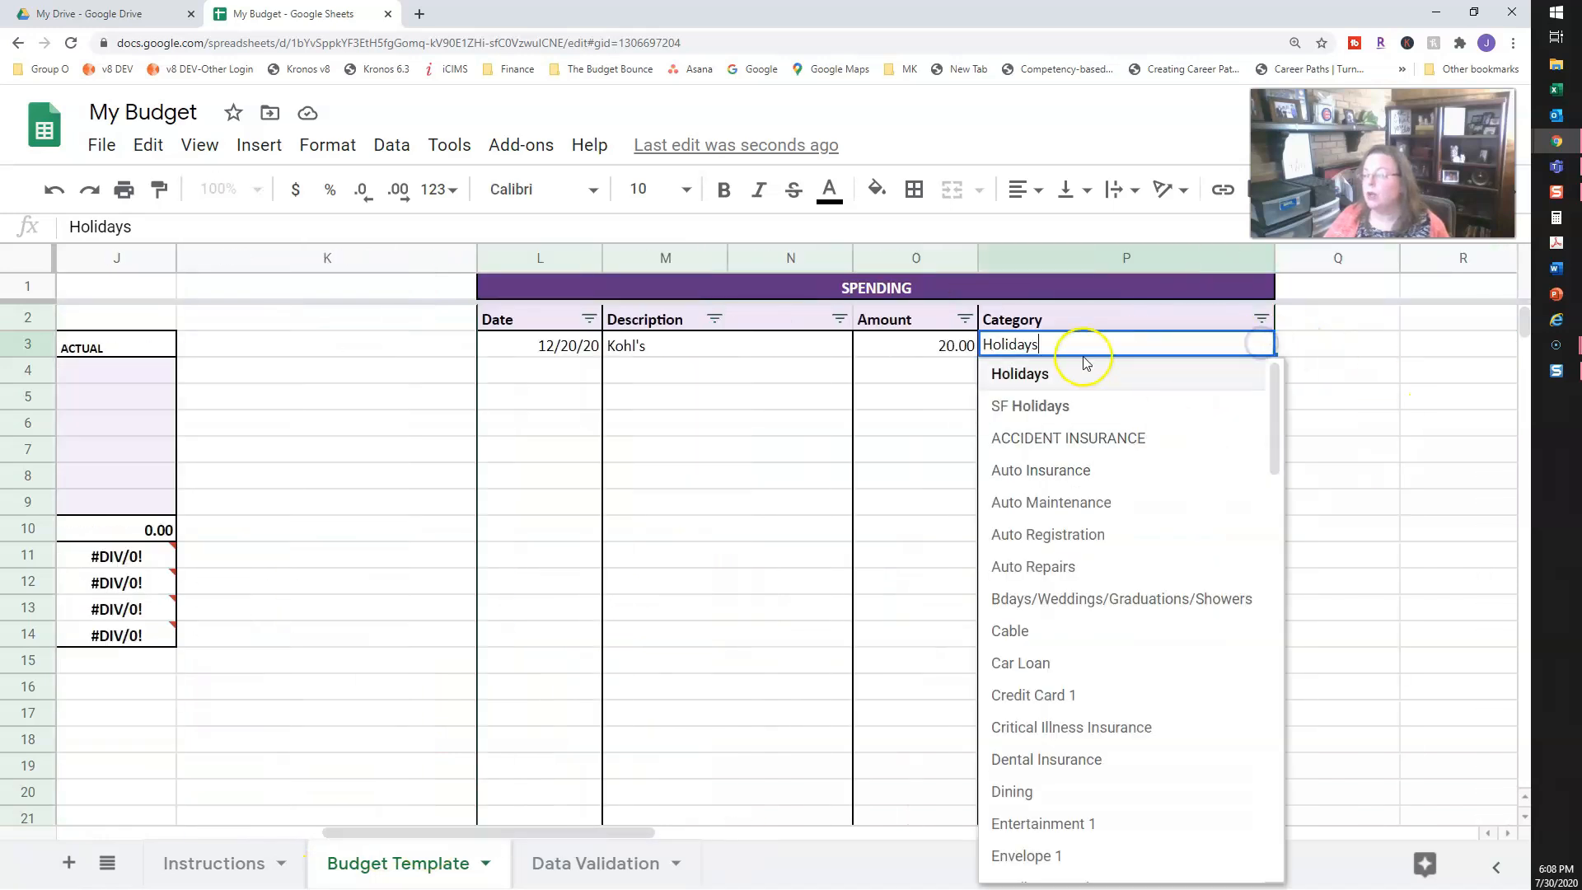
click(1339, 405)
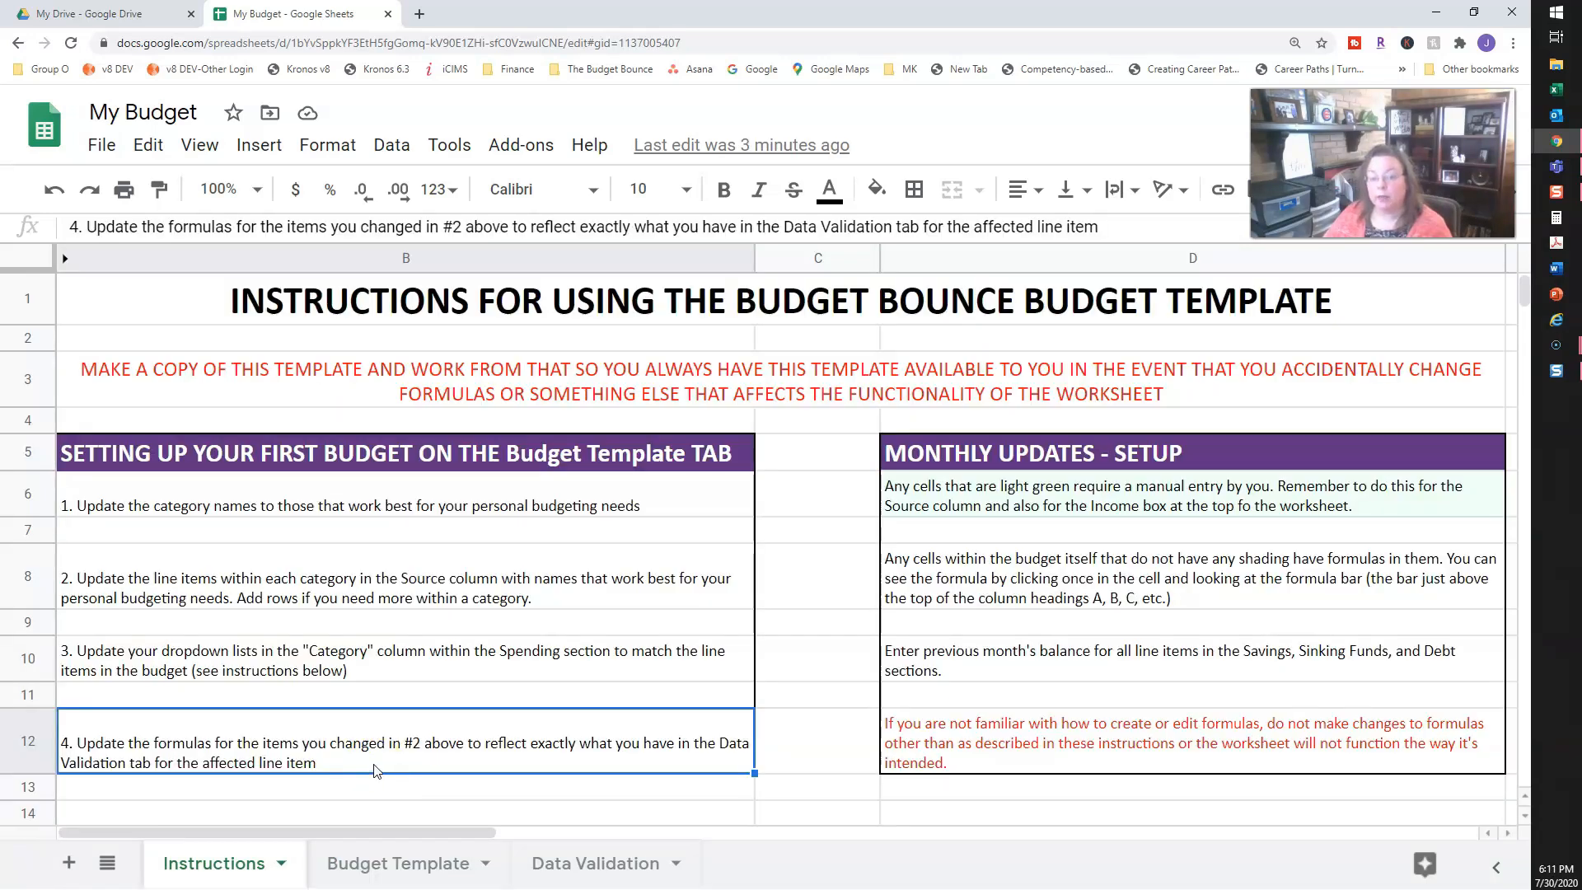
Step: Read the Instructions sheet's guidance on updating dropdown lists and line-item formulas, including the Before and After examples for Security System
mouse_move(363, 744)
mouse_down()
mouse_move(222, 758)
mouse_move(345, 754)
mouse_up()
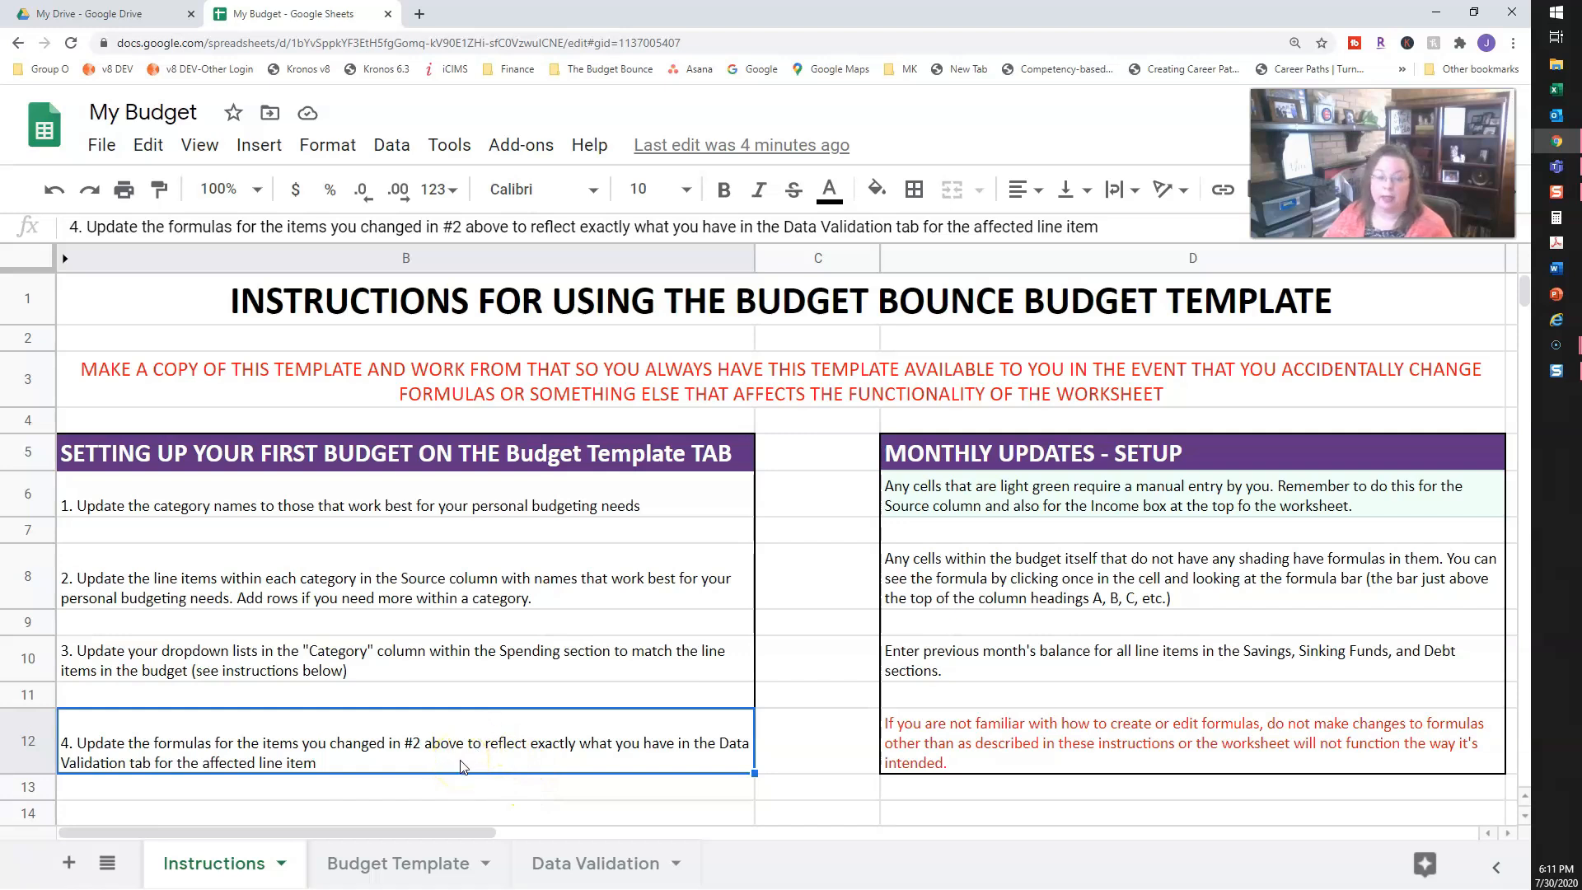
click(411, 872)
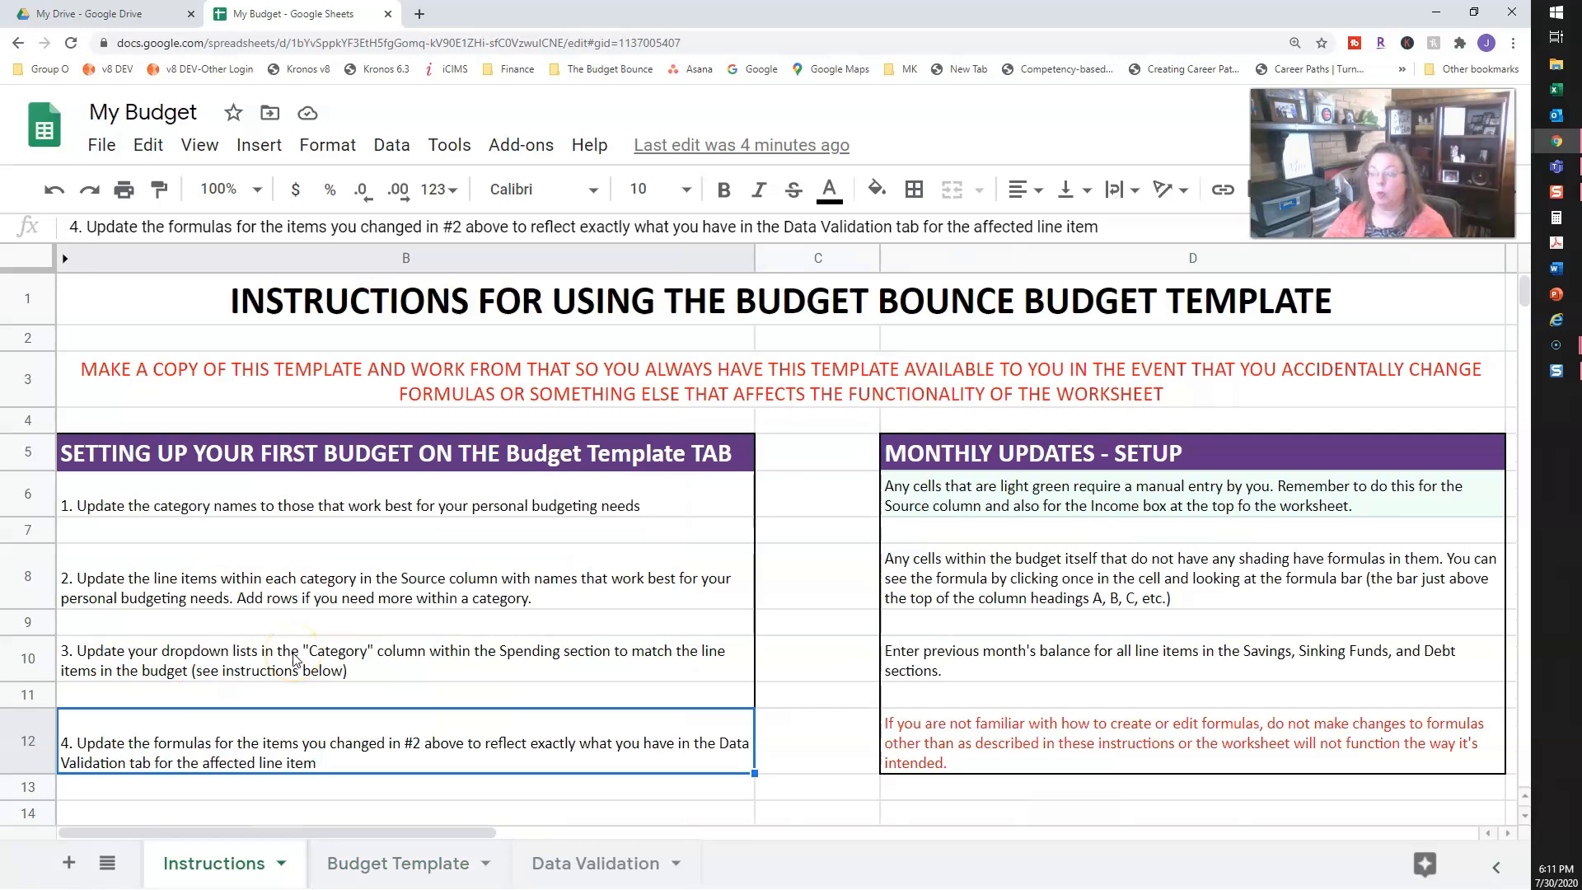
scroll(297, 665, down, 6)
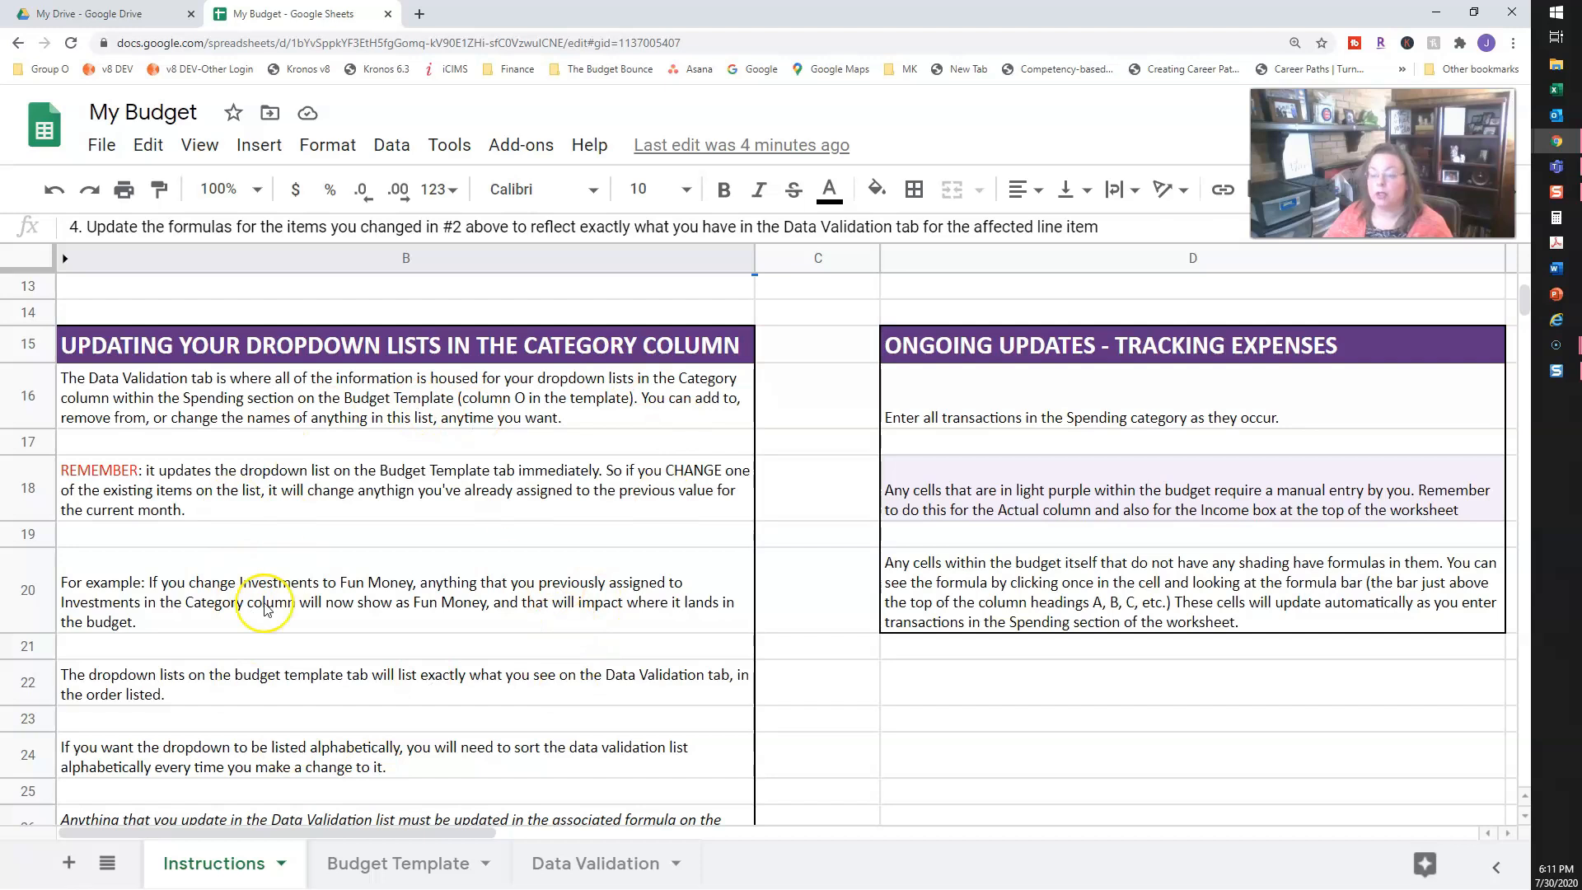
scroll(309, 659, down, 4)
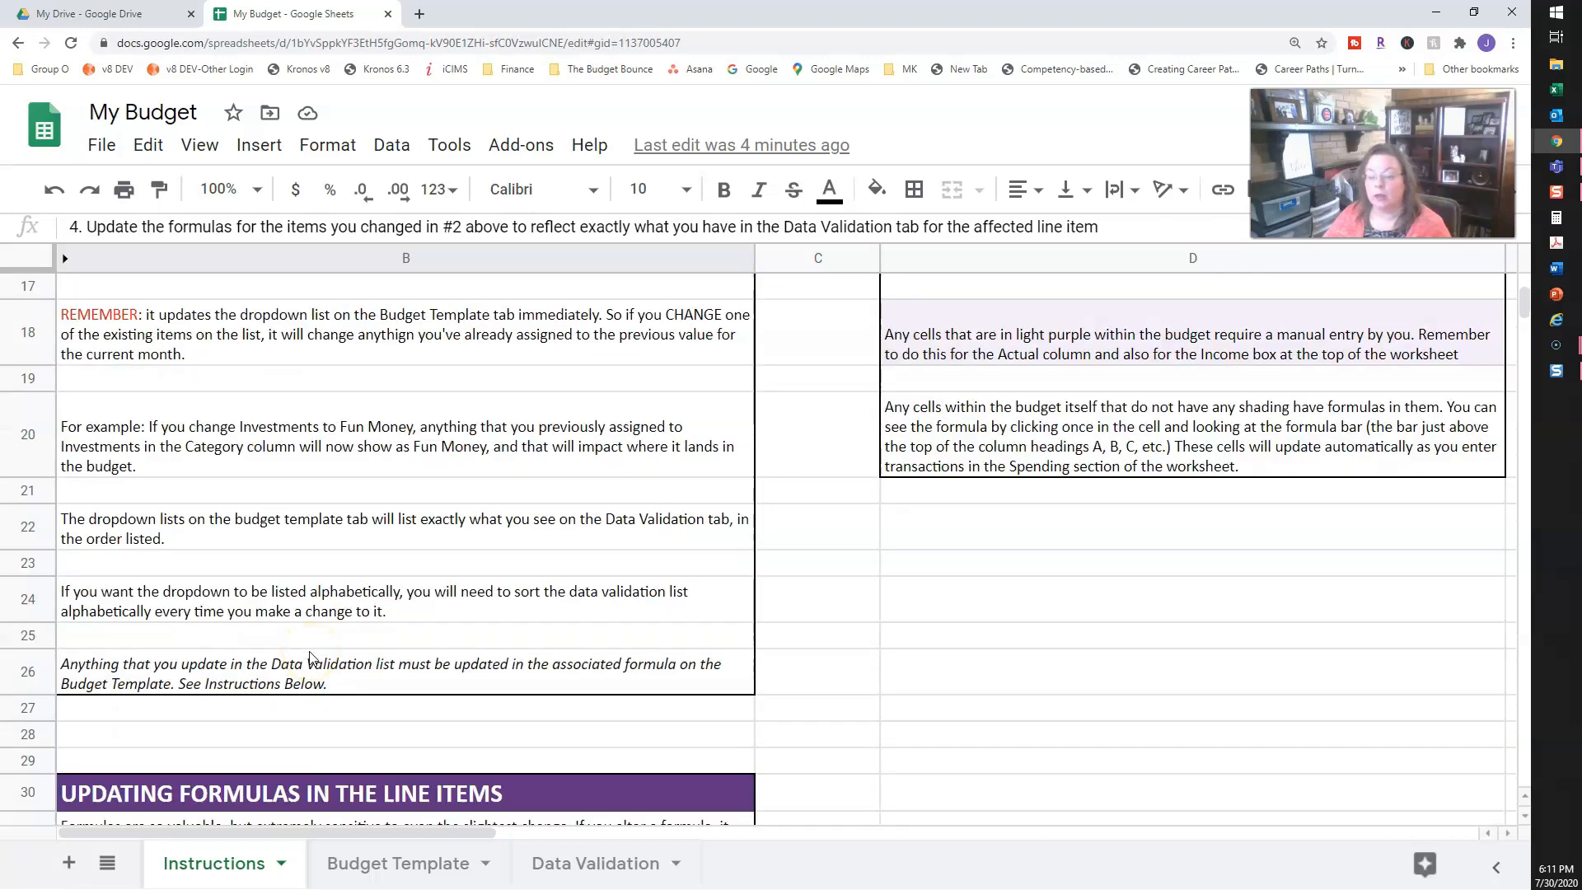
scroll(315, 667, down, 4)
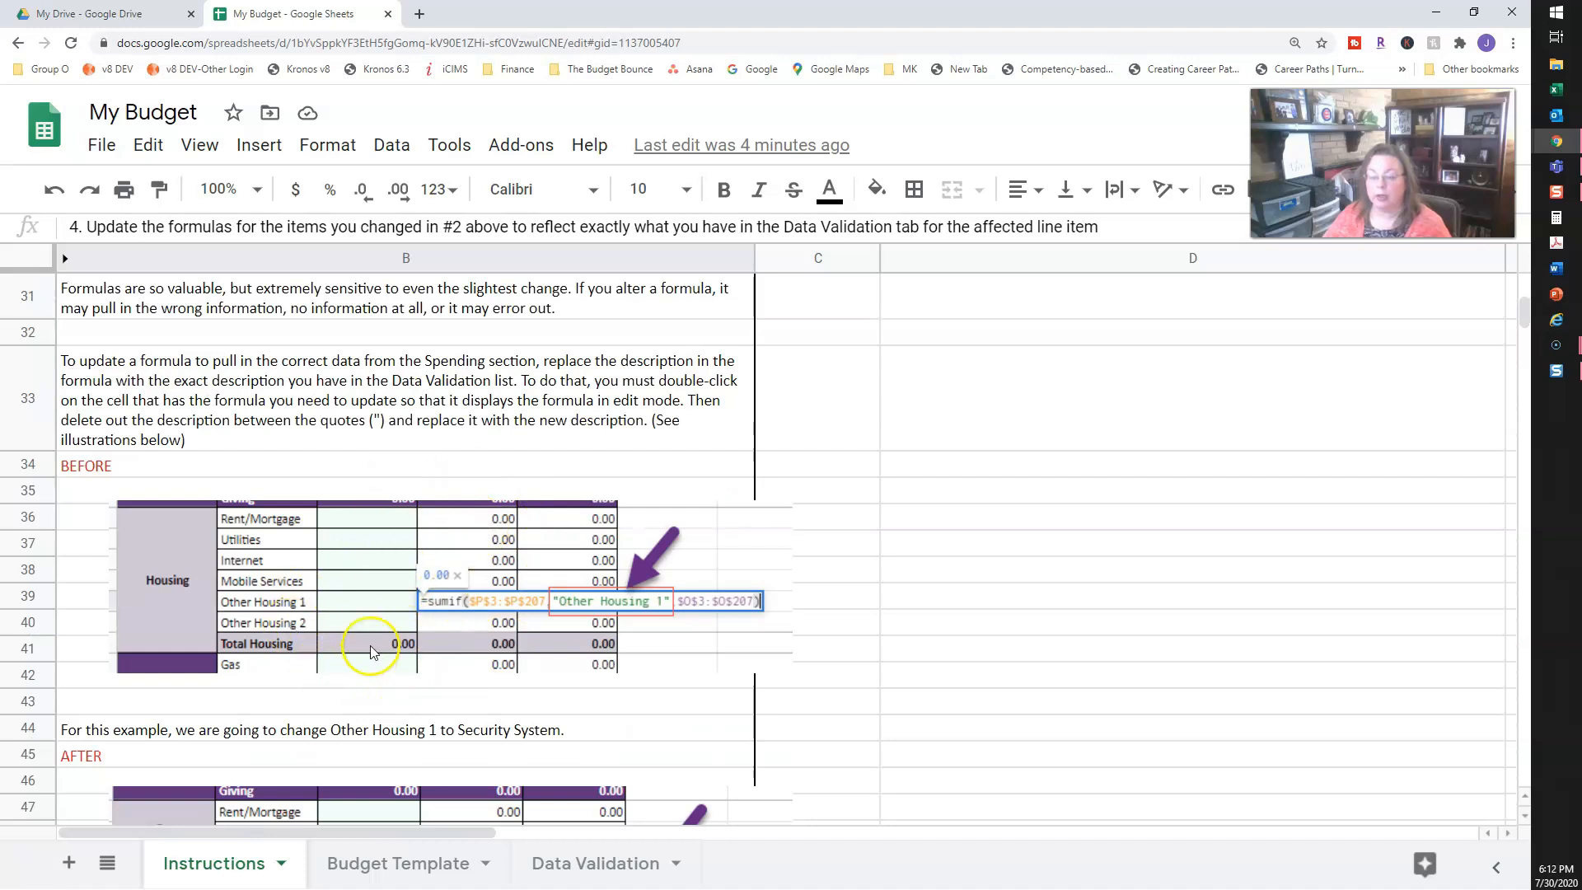
scroll(371, 651, down, 1)
scroll(371, 657, down, 3)
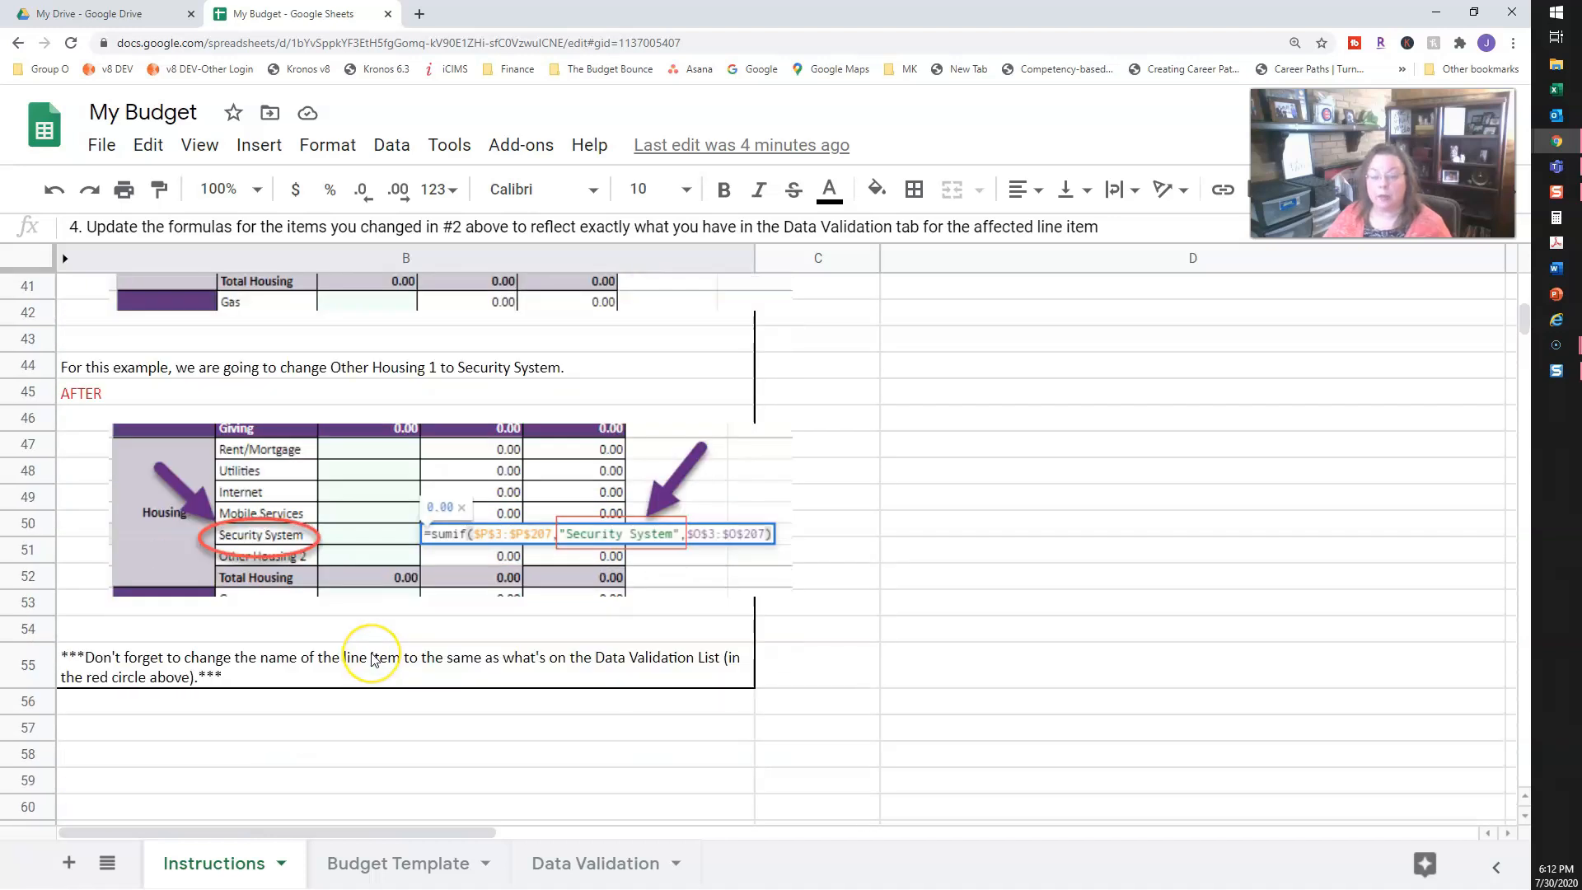
scroll(373, 660, up, 1)
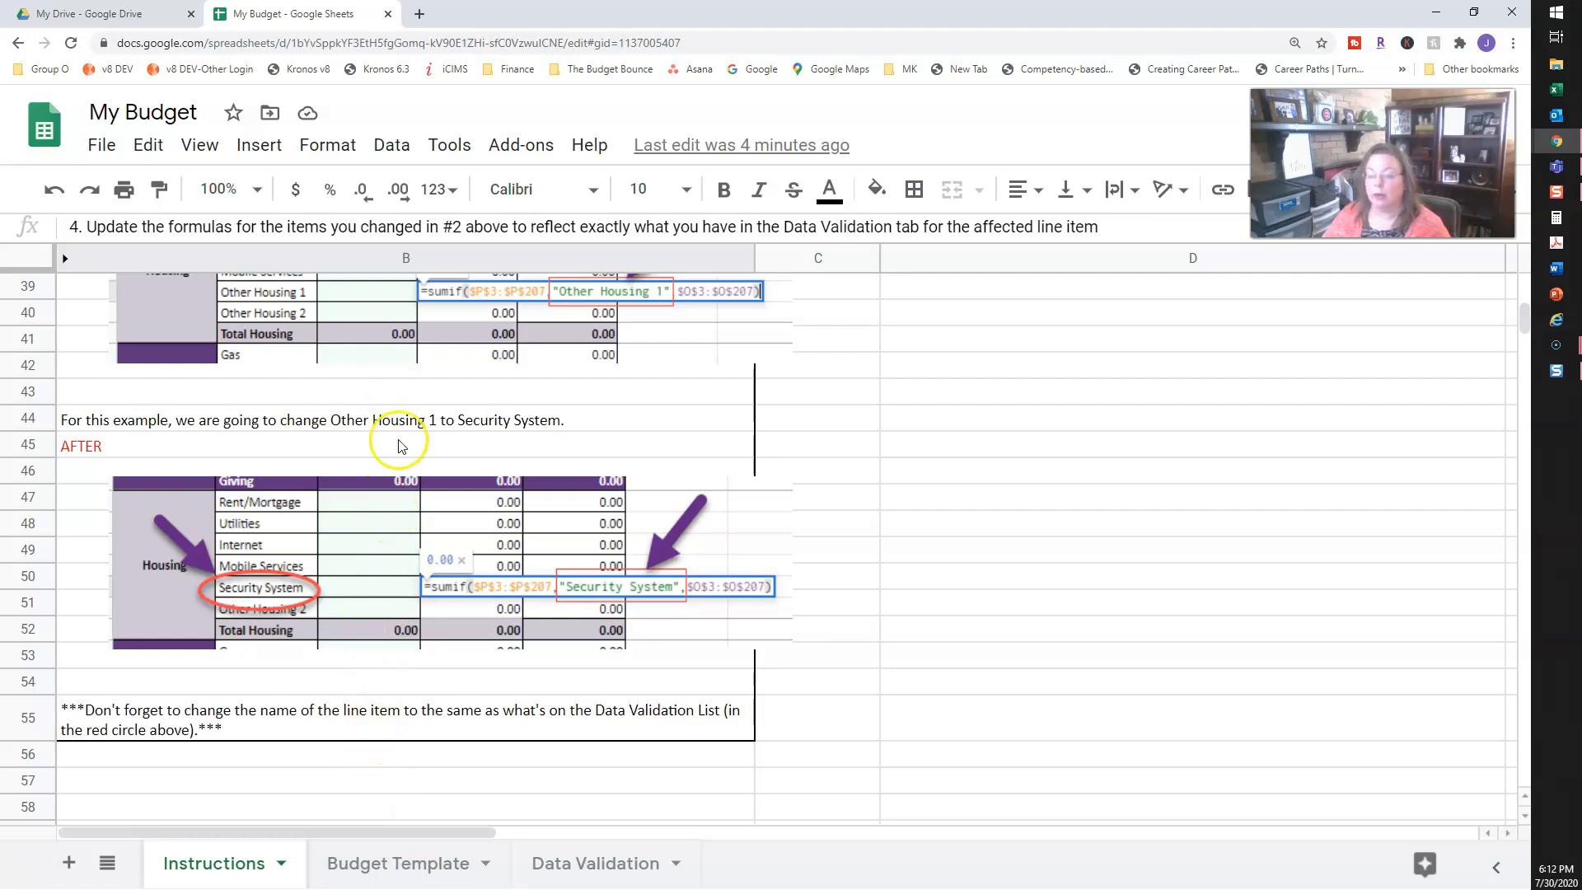
Step: Inspect the Income section's Actual formulas, the Total Income formula and the first paycheck's Over/Under formula on the Budget Template sheet
click(390, 865)
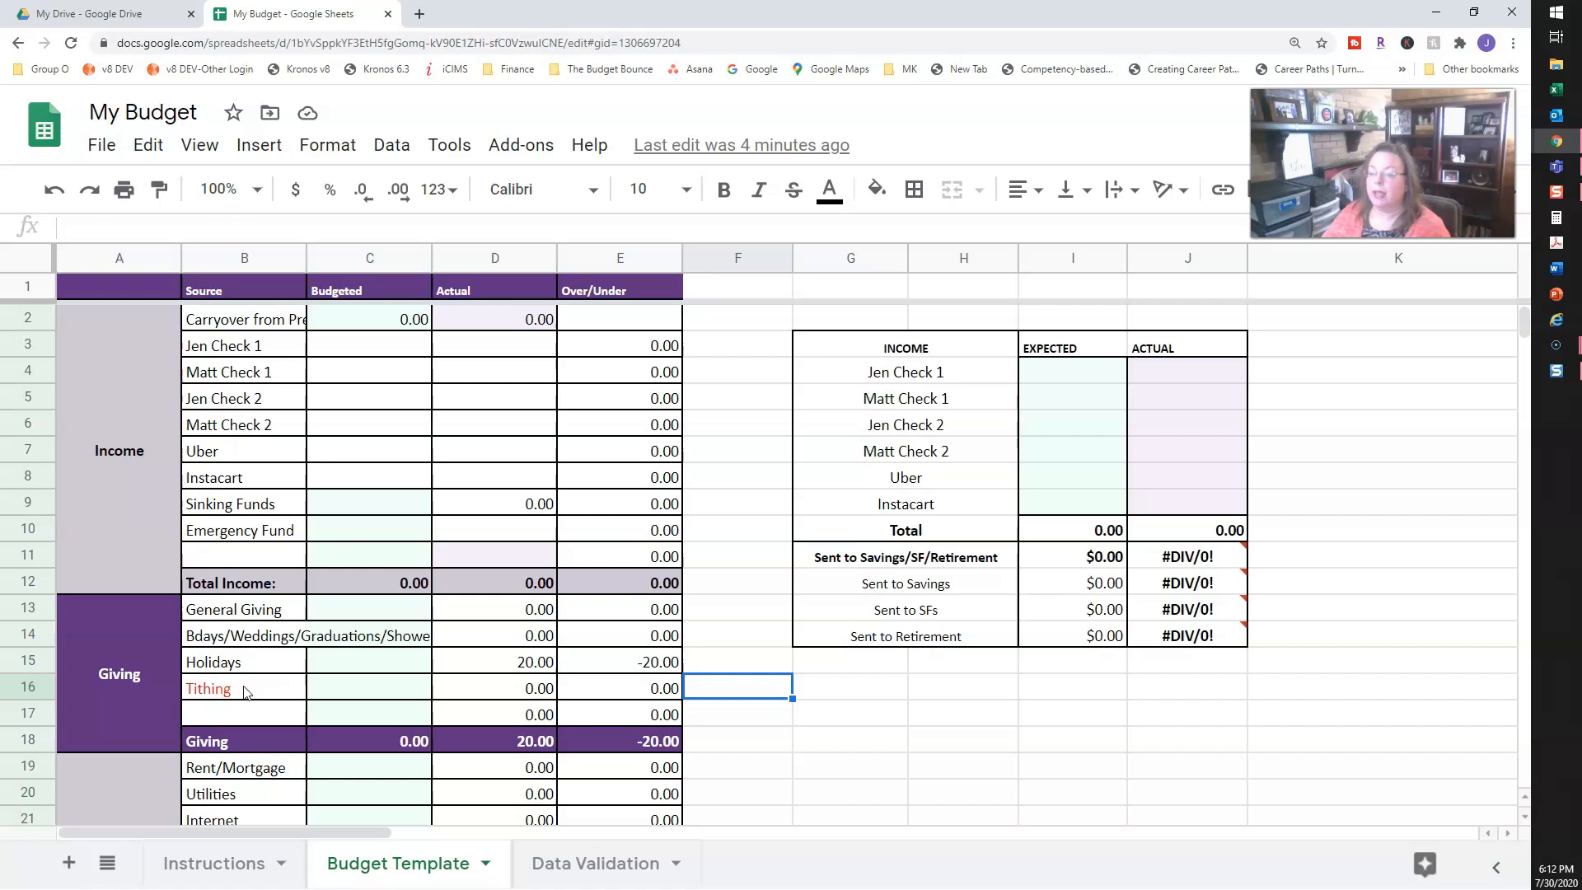
click(246, 694)
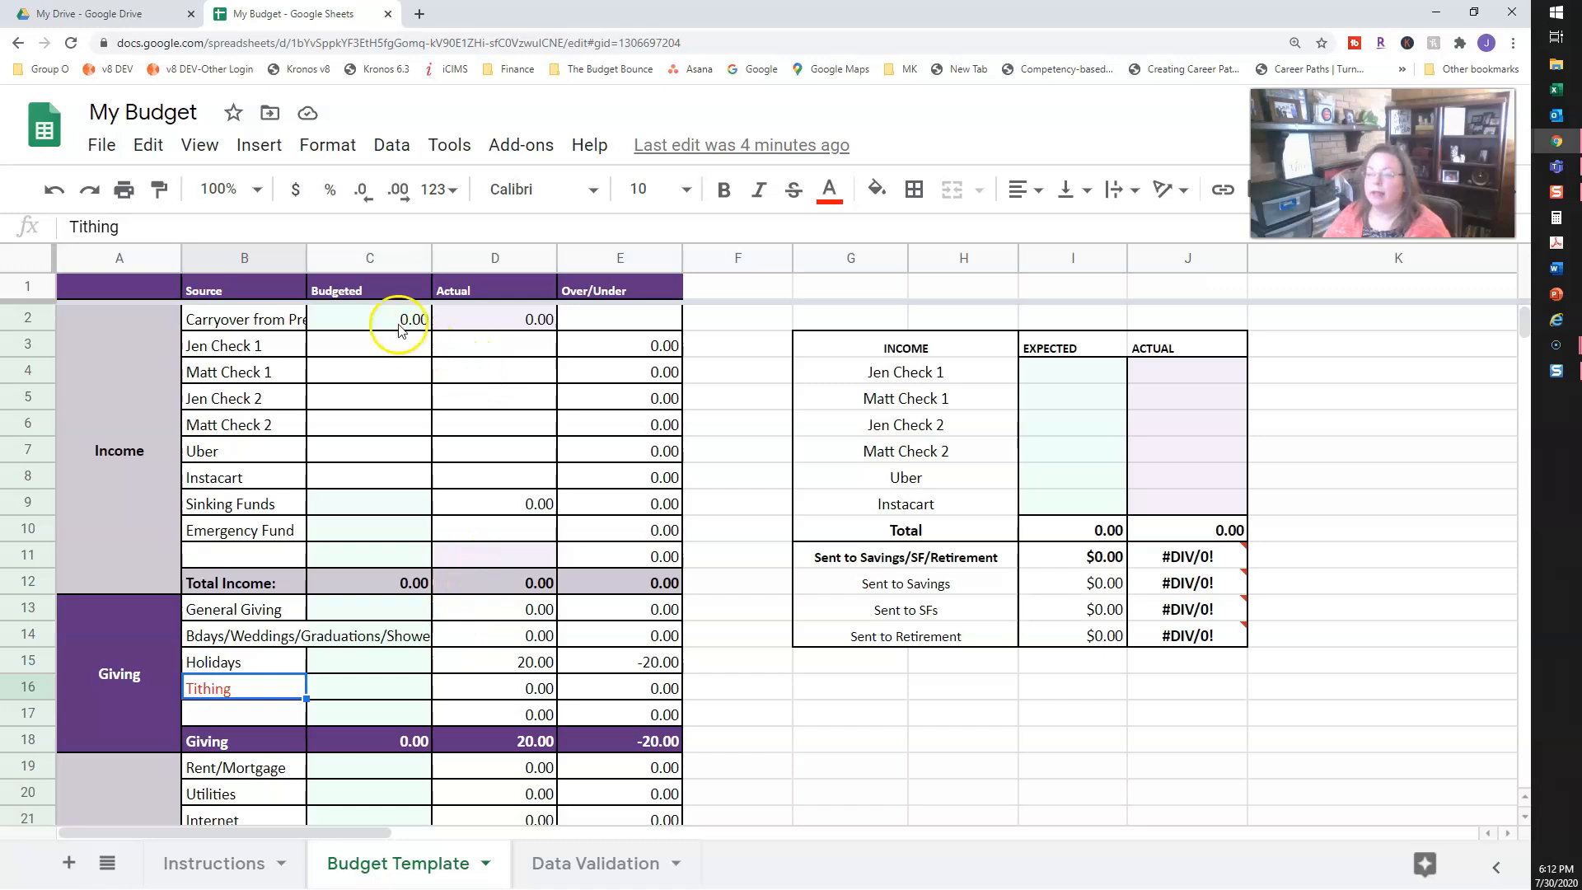
click(523, 509)
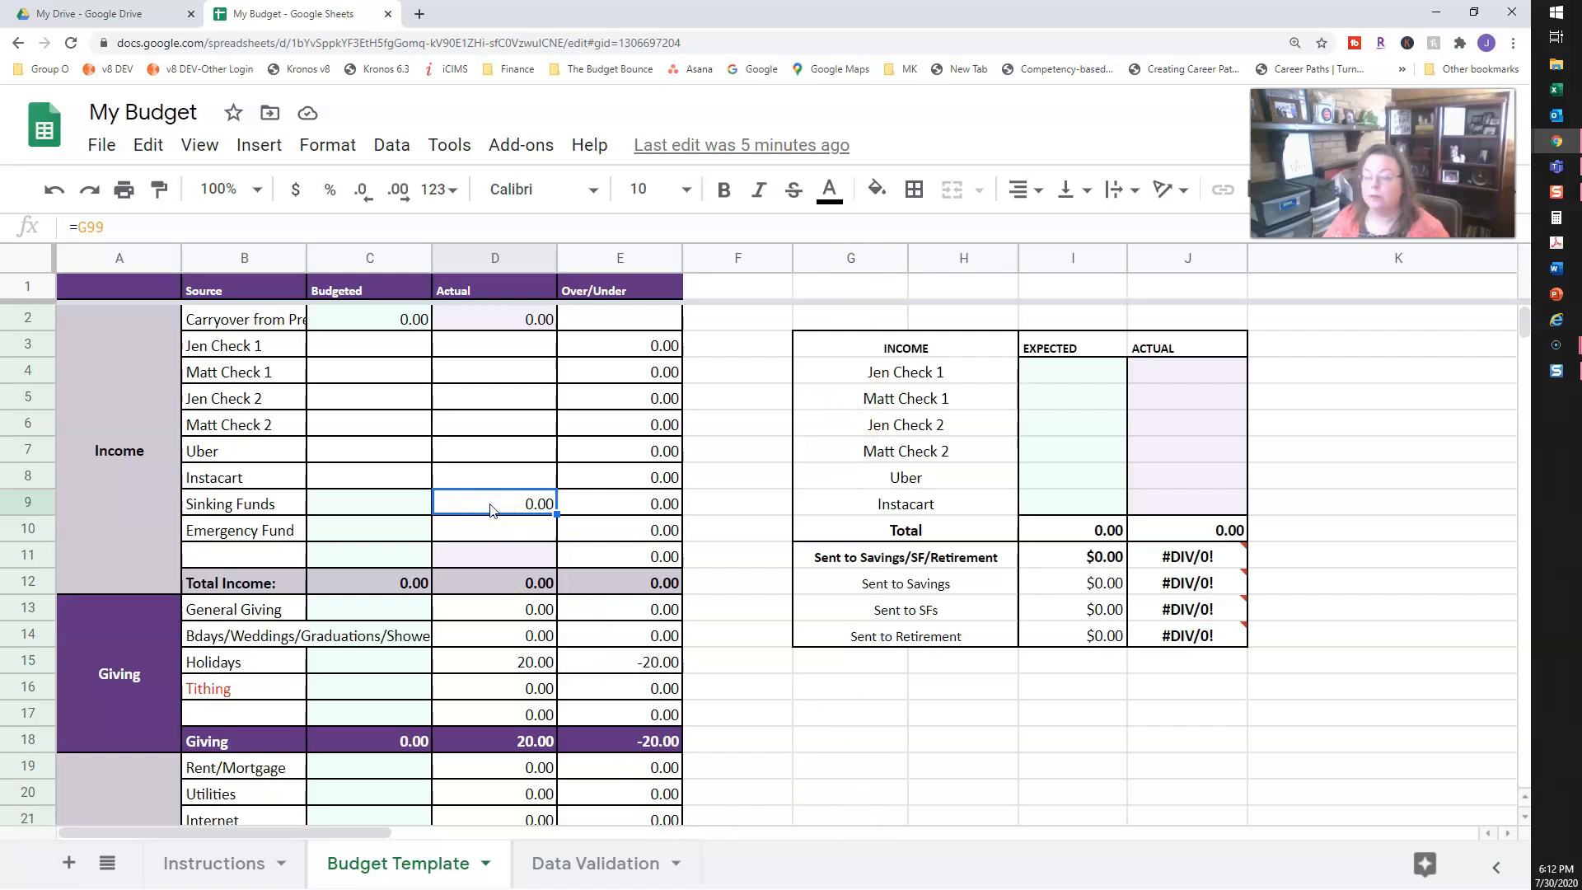
click(493, 585)
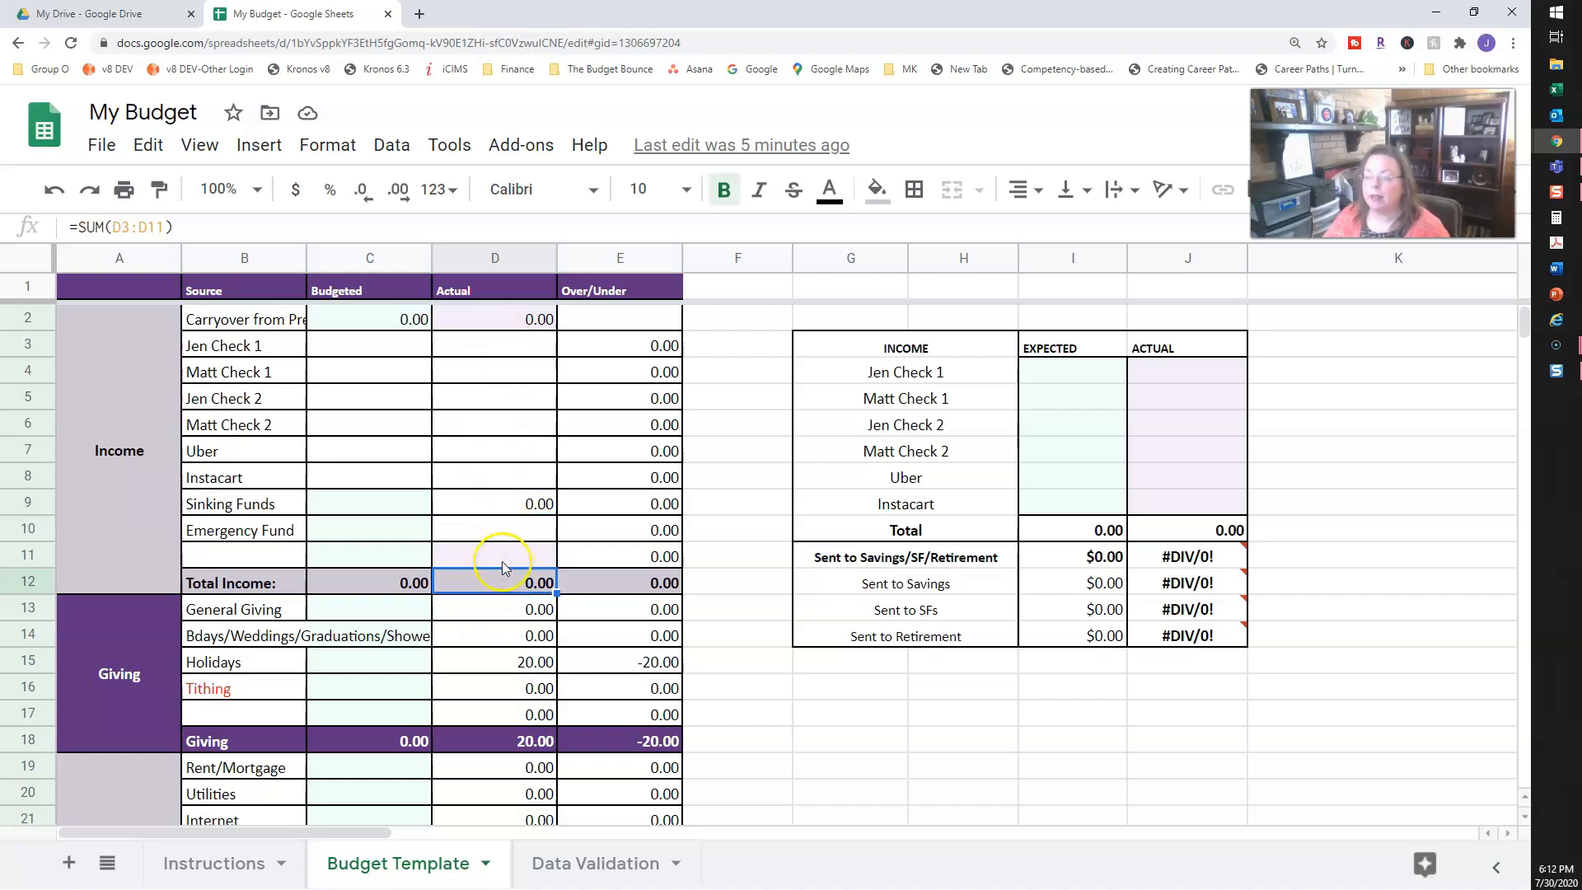
click(493, 346)
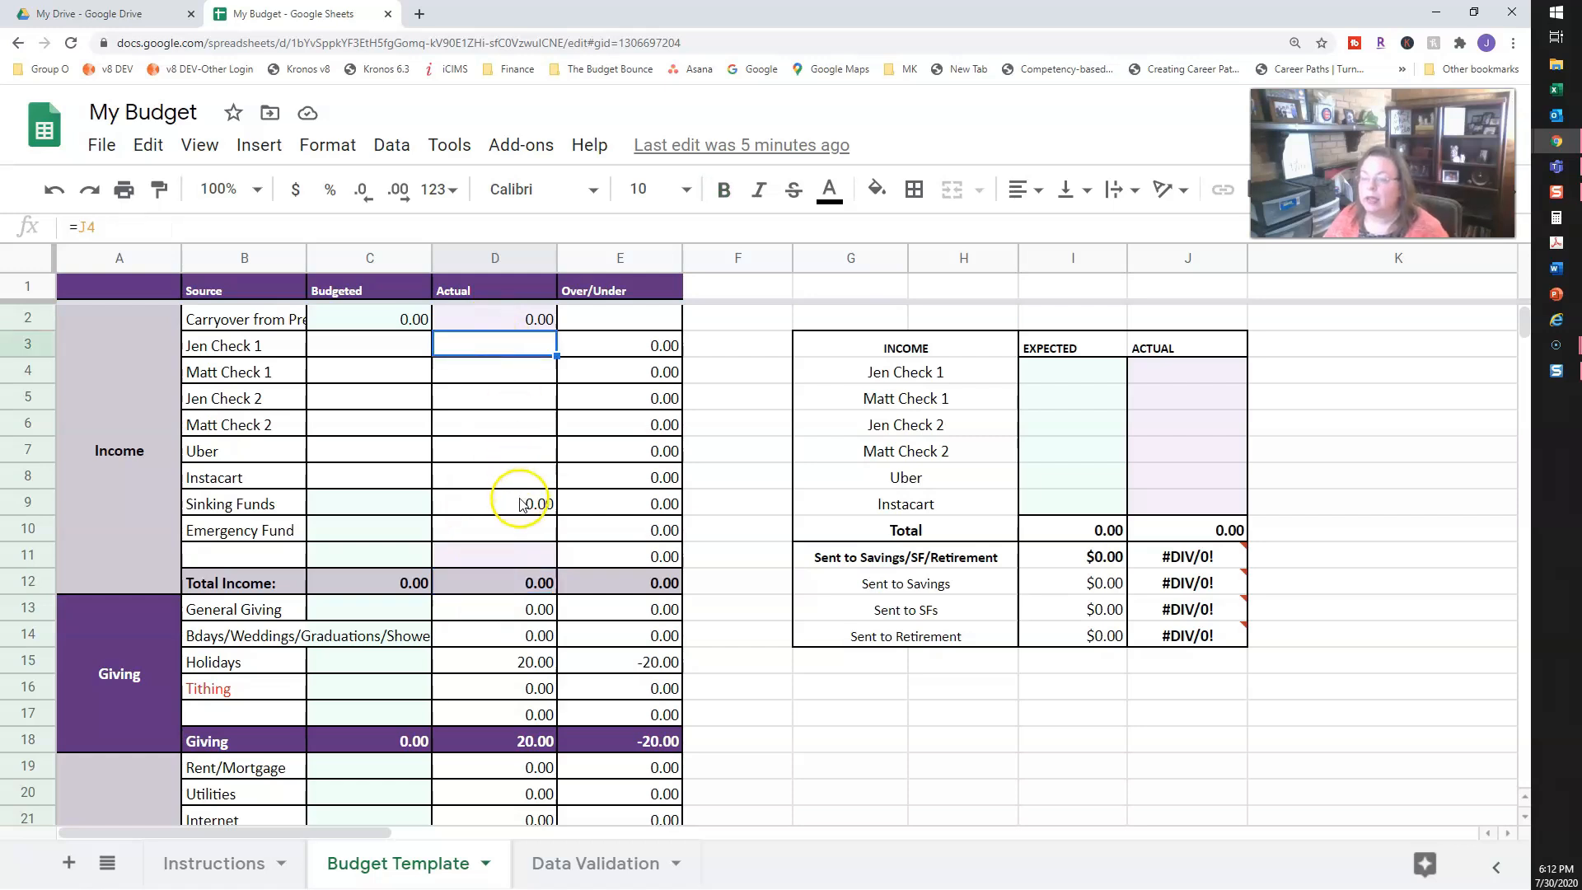
click(518, 372)
click(511, 401)
click(509, 429)
click(506, 450)
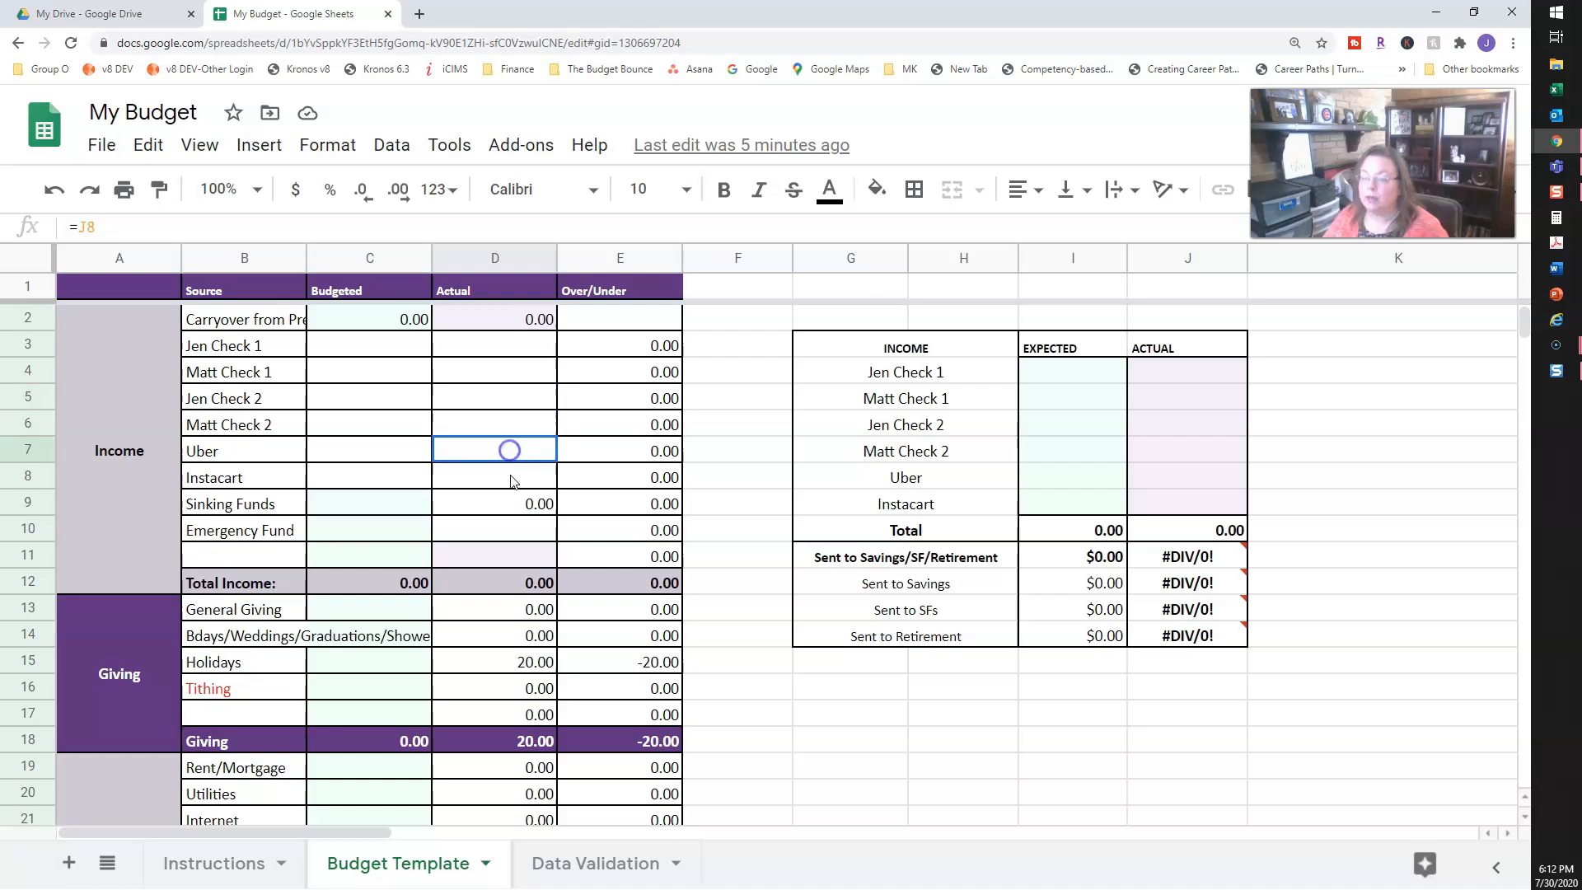
click(640, 356)
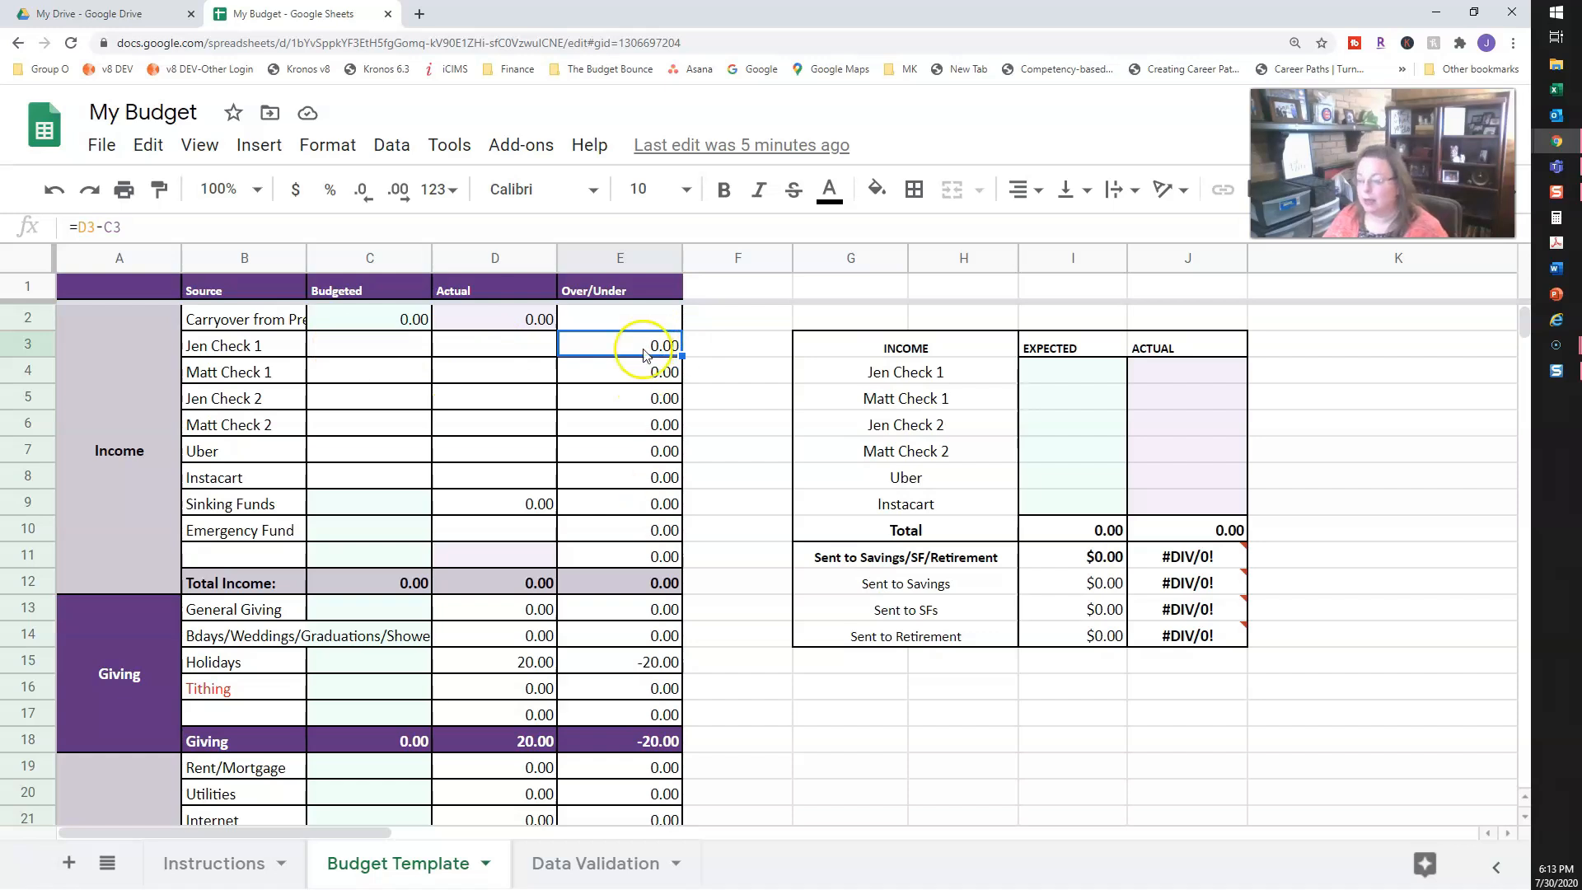
Step: Test the Over/Under formula in row 3 with 1 as Budgeted and 2 as Actual, and undo both entries
click(411, 348)
text(1)
key(Tab)
text(2)
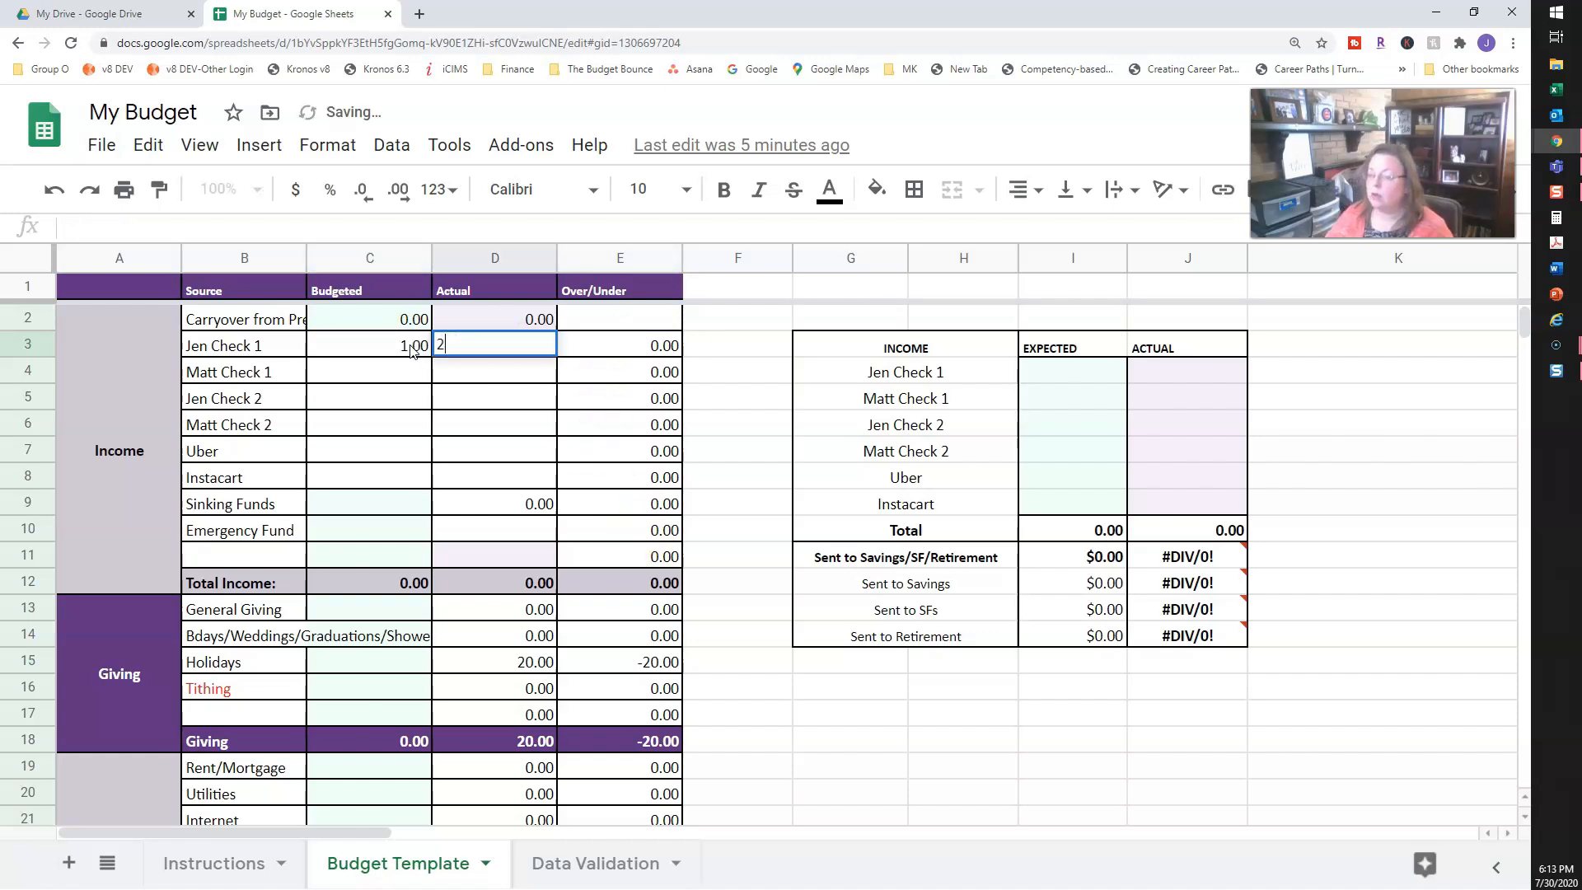
click(610, 347)
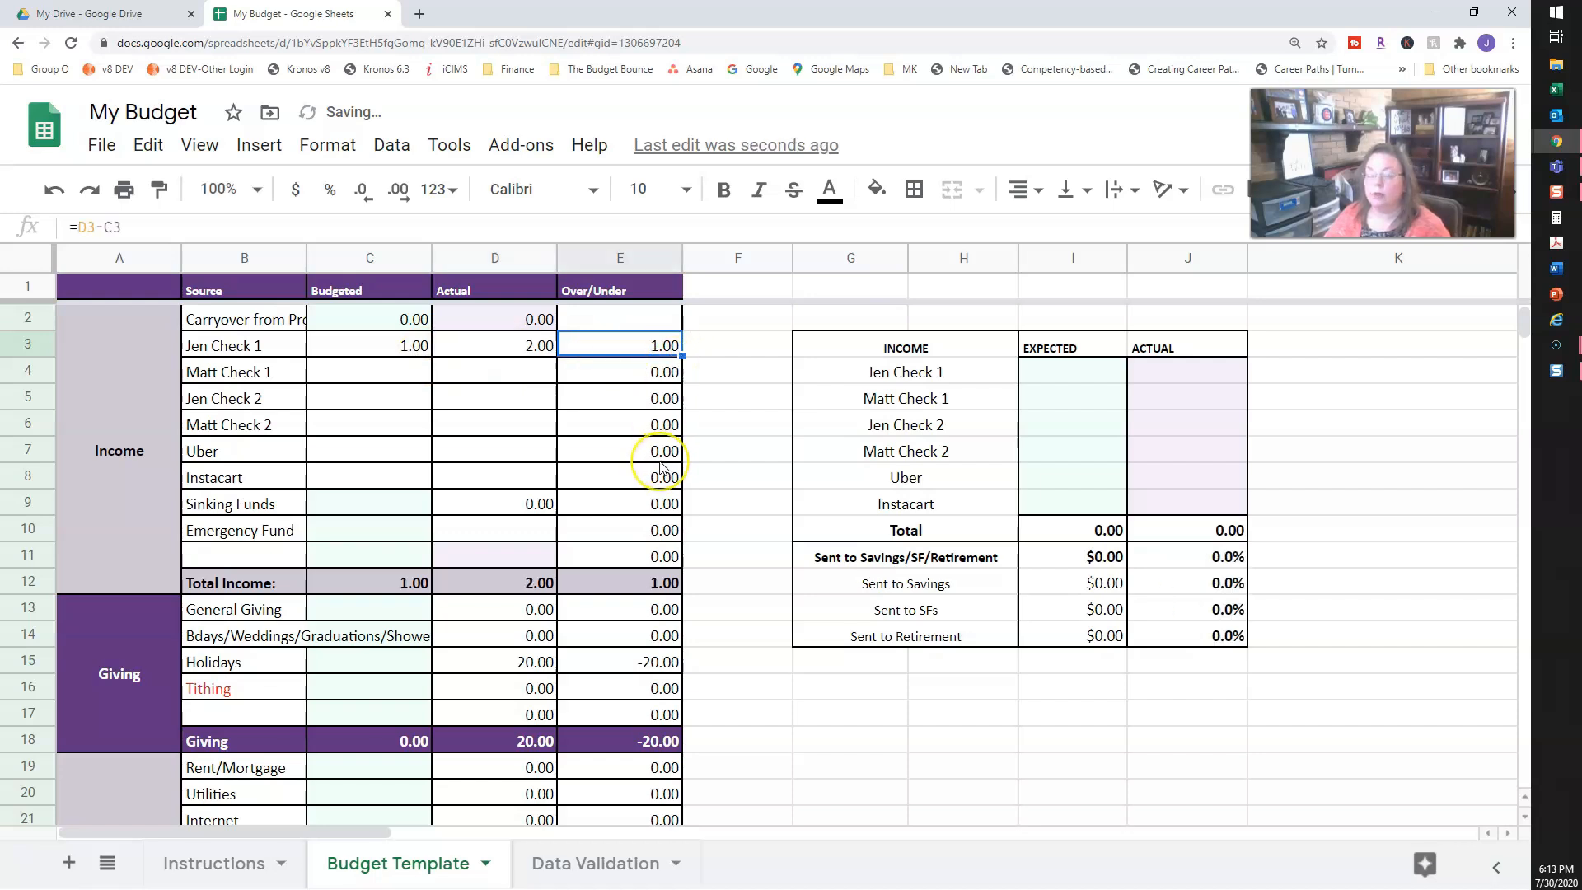
key(ctrl+z)
key(ctrl+z)
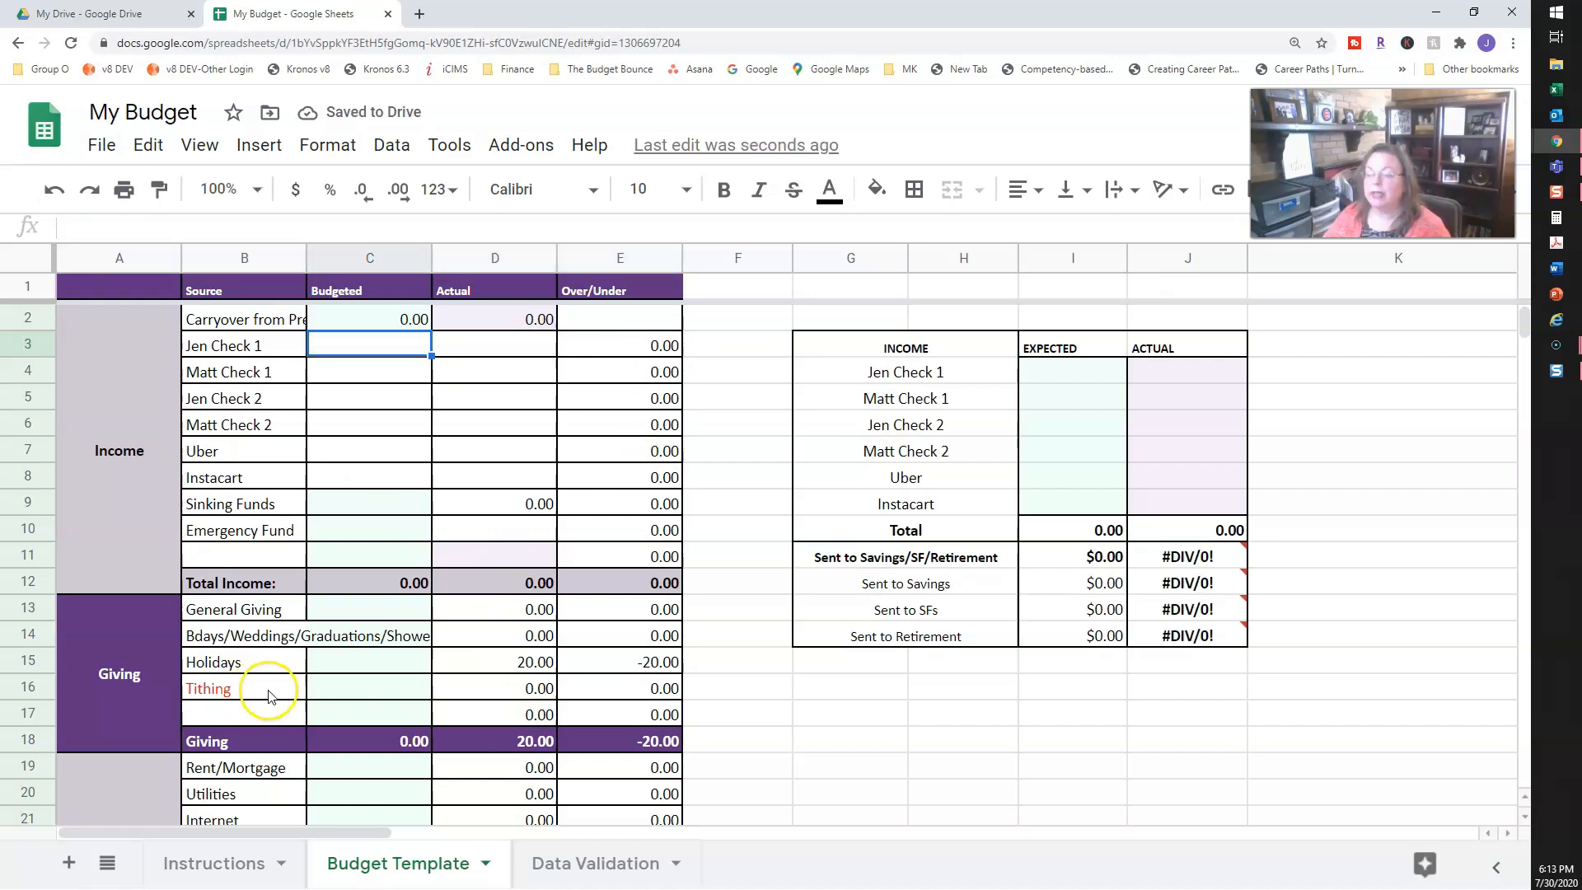
Step: Compare the SUMIF formulas in the Actual column for General Giving and Tithing
click(521, 608)
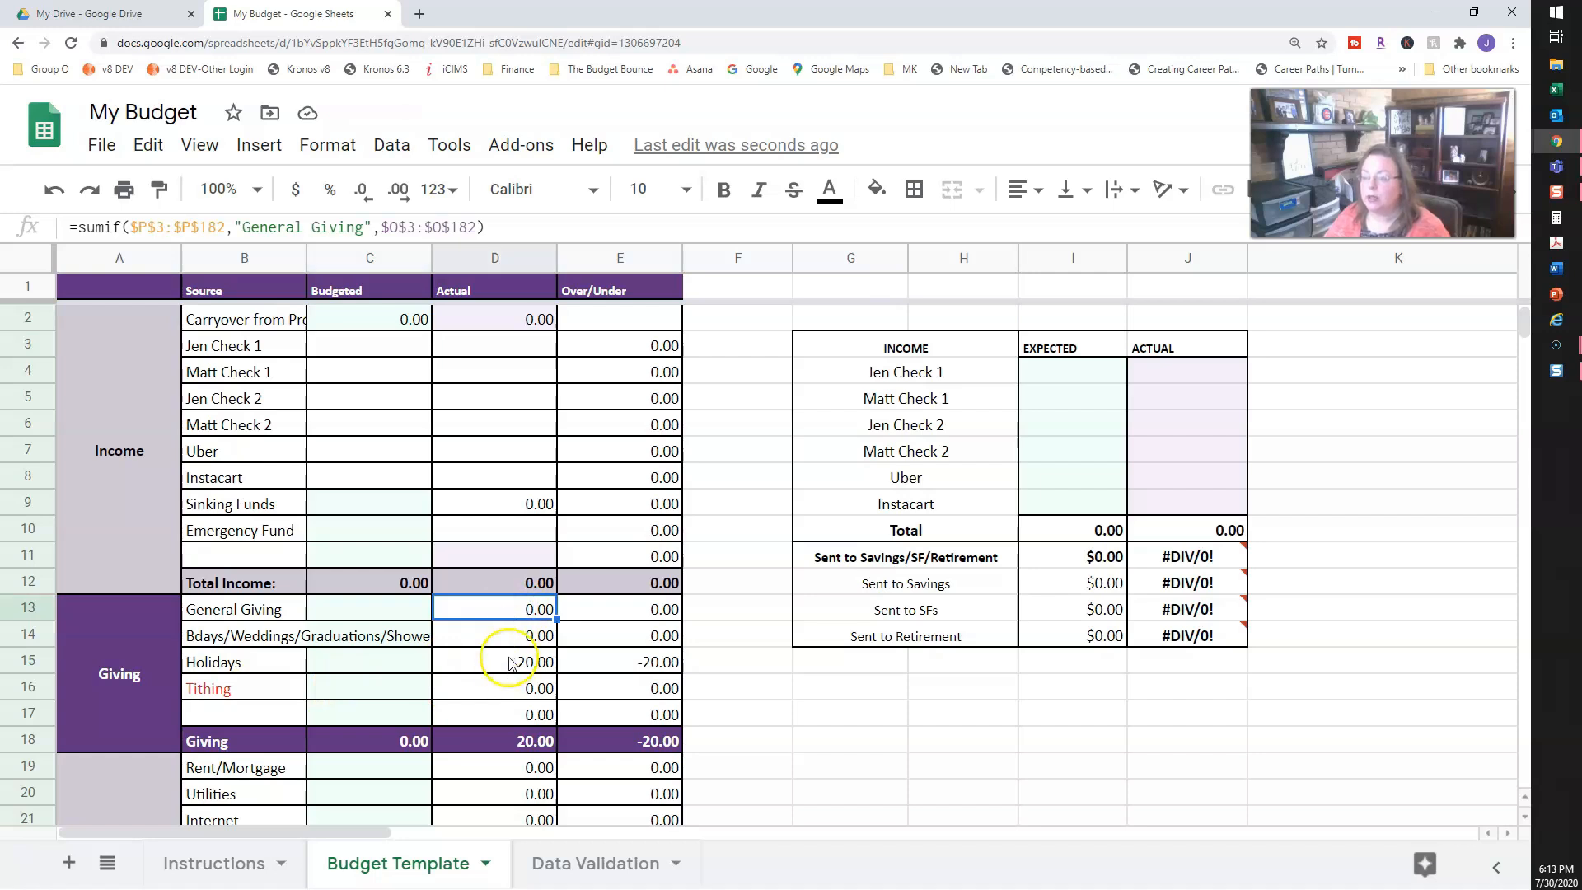
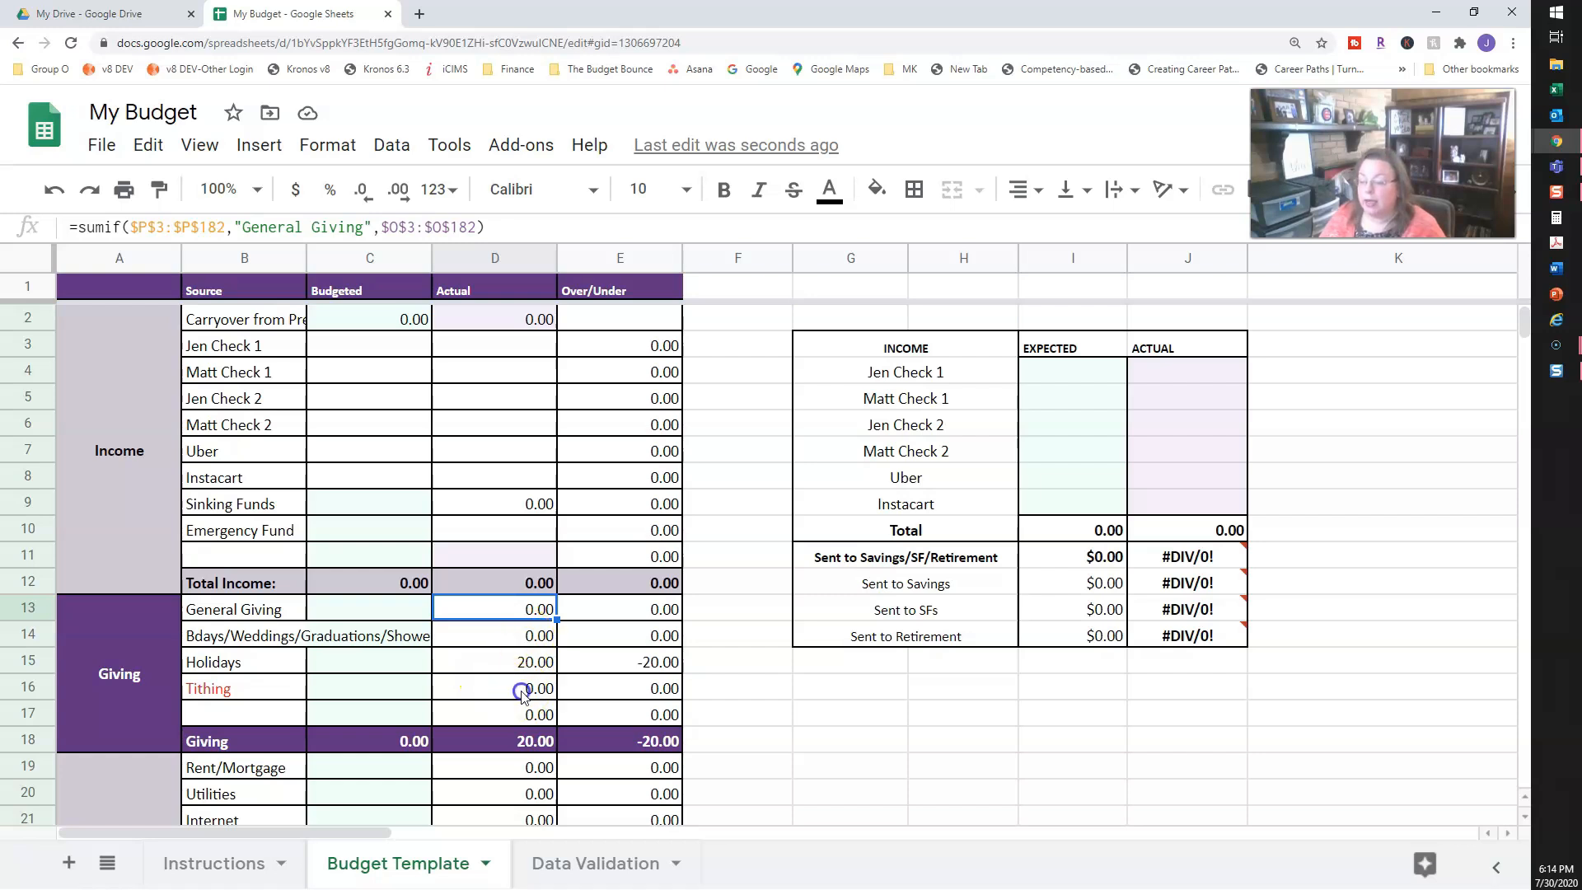
click(522, 692)
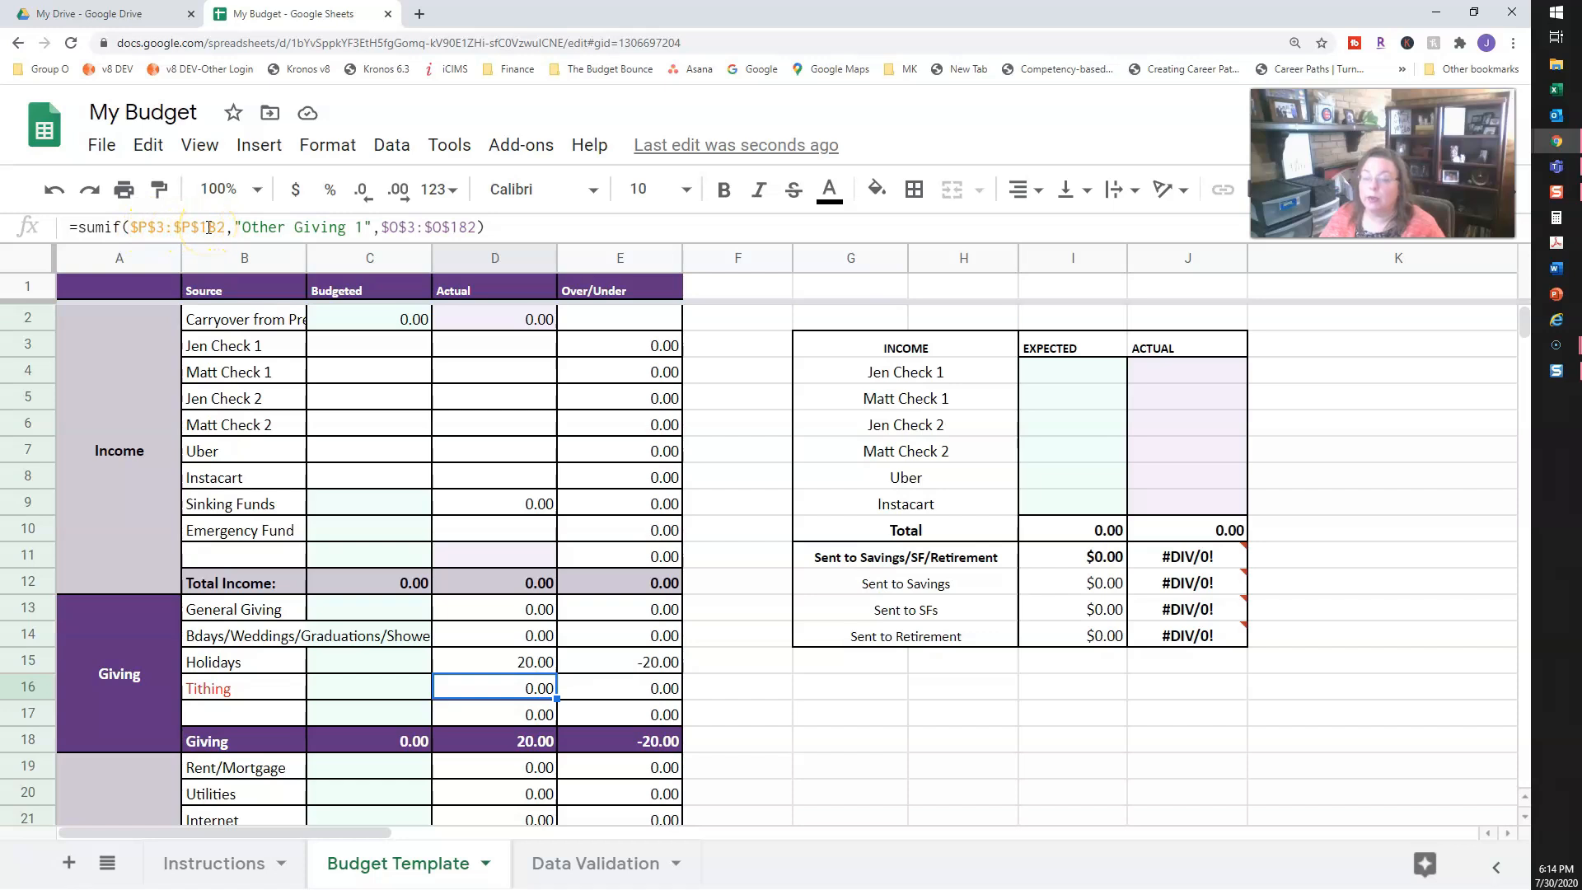
click(236, 228)
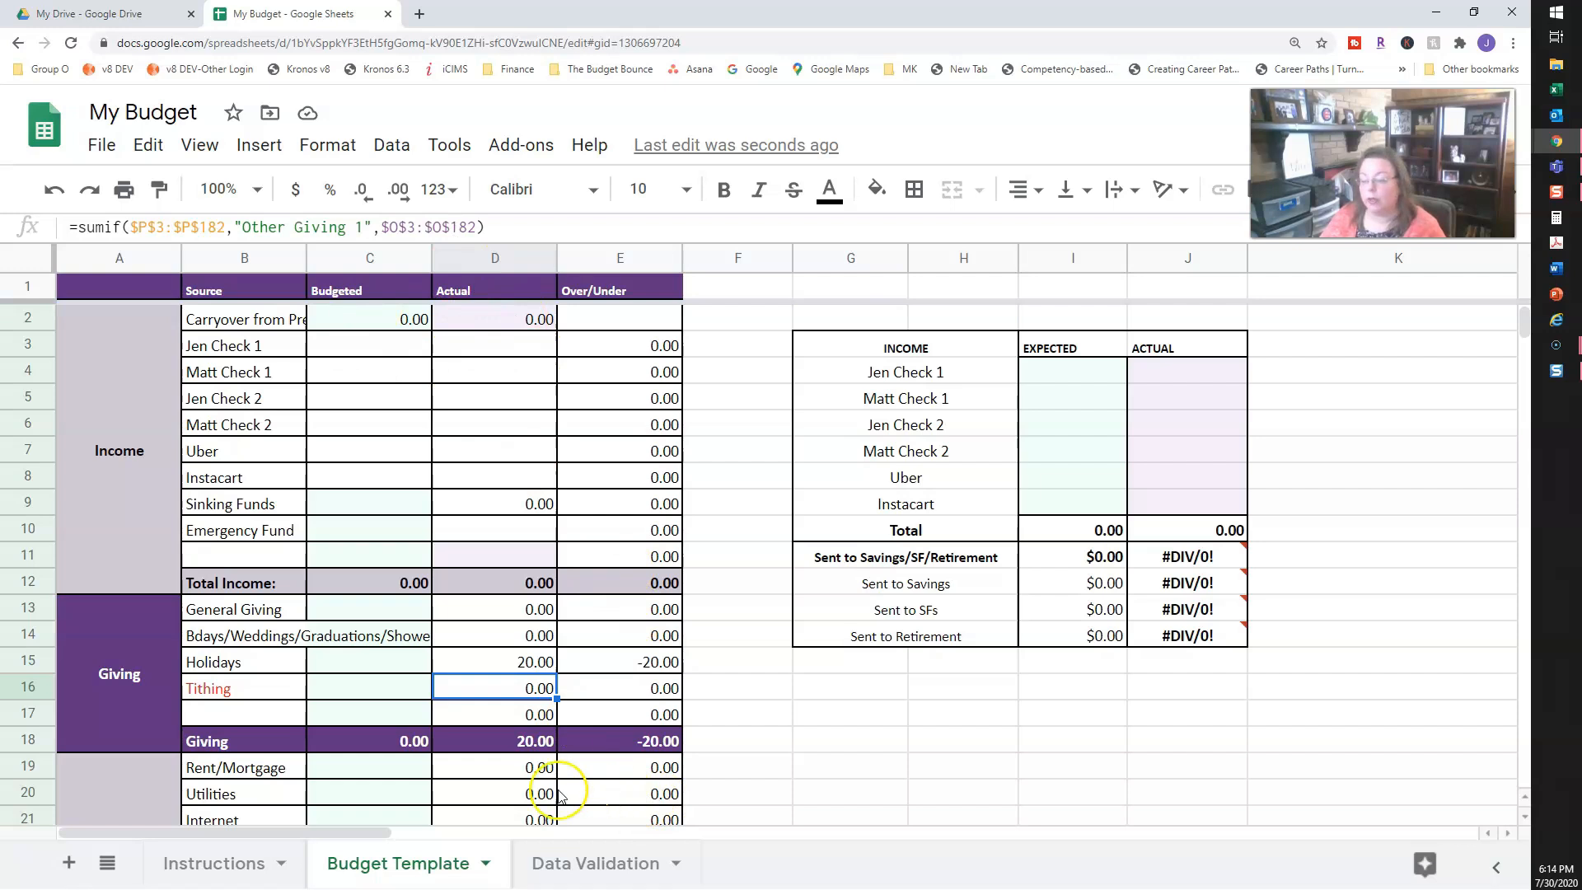
Step: Trace the Category and Amount ranges used by the Tithing formula through the Spending table down to row 182
drag(367, 832, 653, 824)
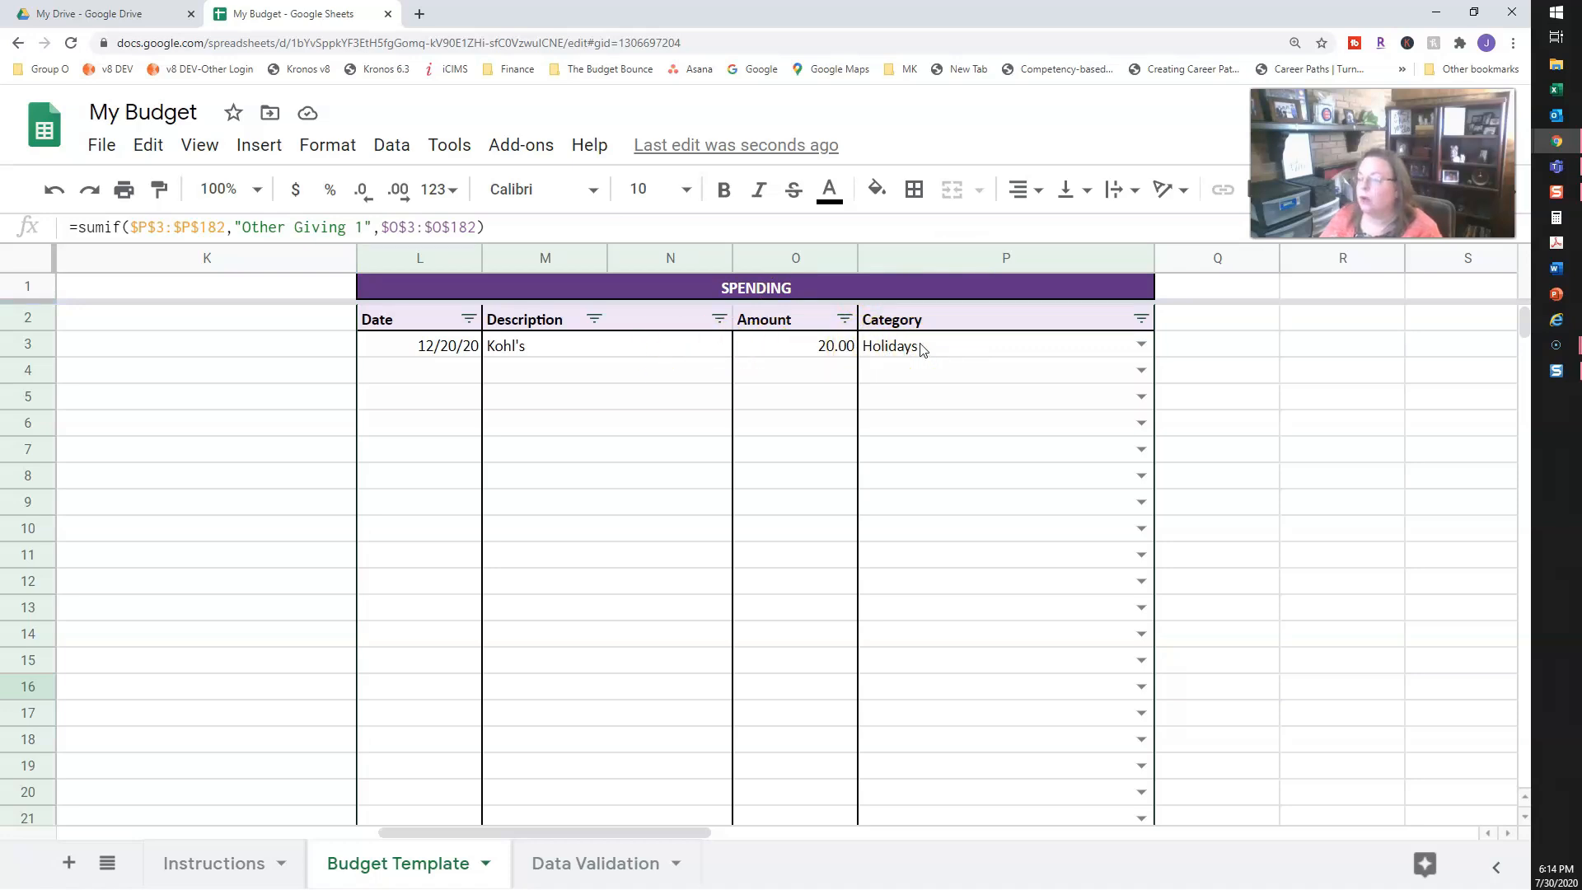
scroll(957, 618, down, 10)
scroll(966, 629, down, 15)
scroll(983, 656, down, 17)
scroll(991, 699, down, 16)
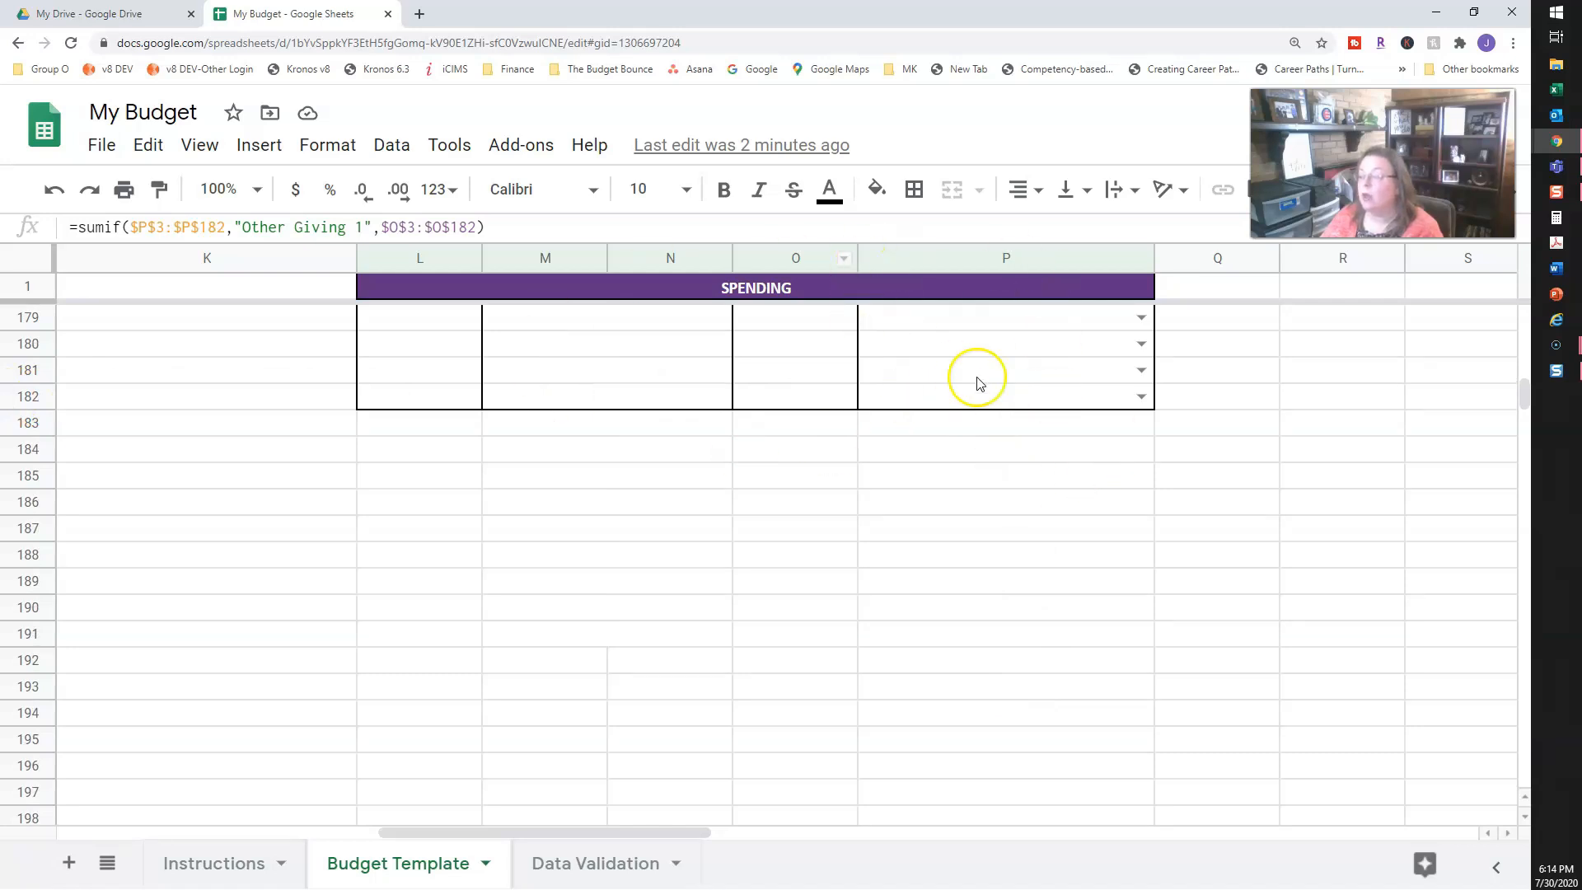
scroll(1078, 504, up, 12)
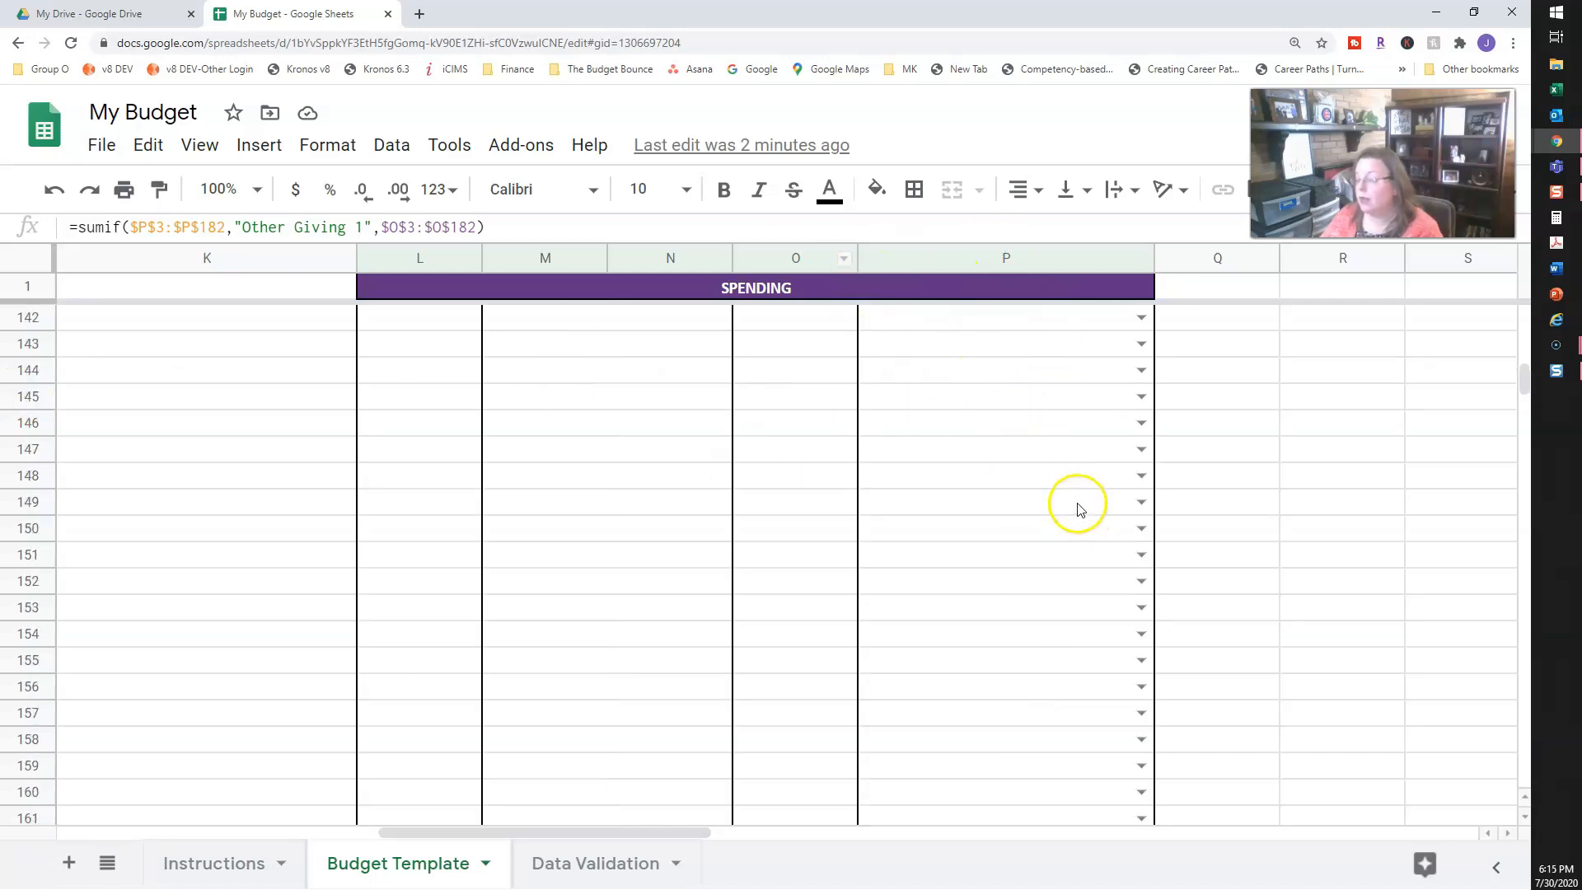
scroll(1079, 505, up, 20)
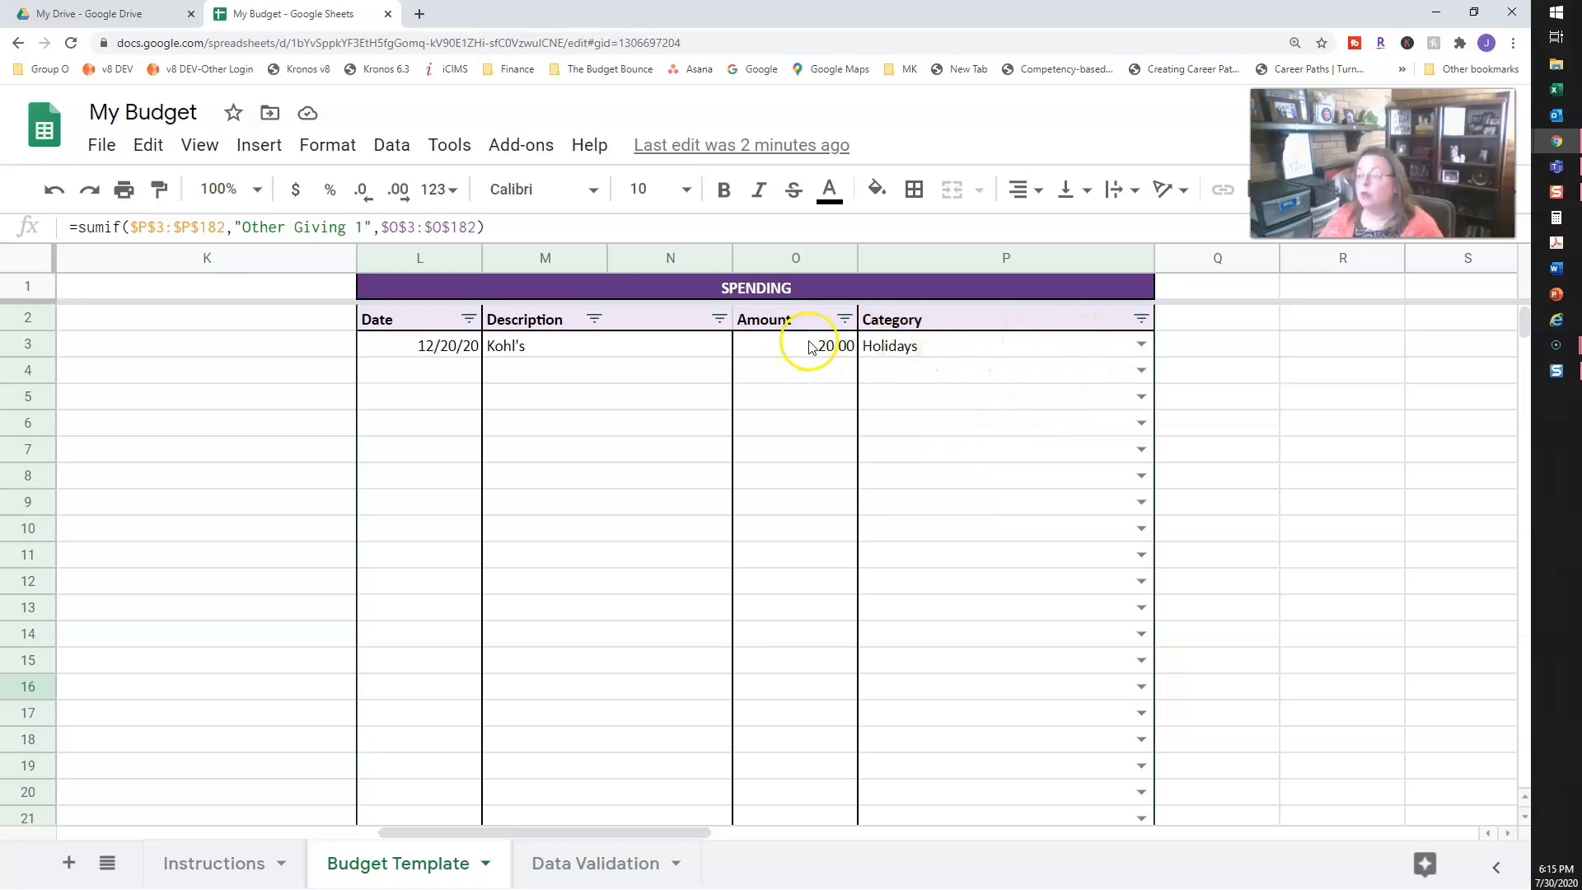
Step: Change the criterion in the Tithing row's Actual SUMIF formula to "Tithing"
drag(607, 831, 270, 847)
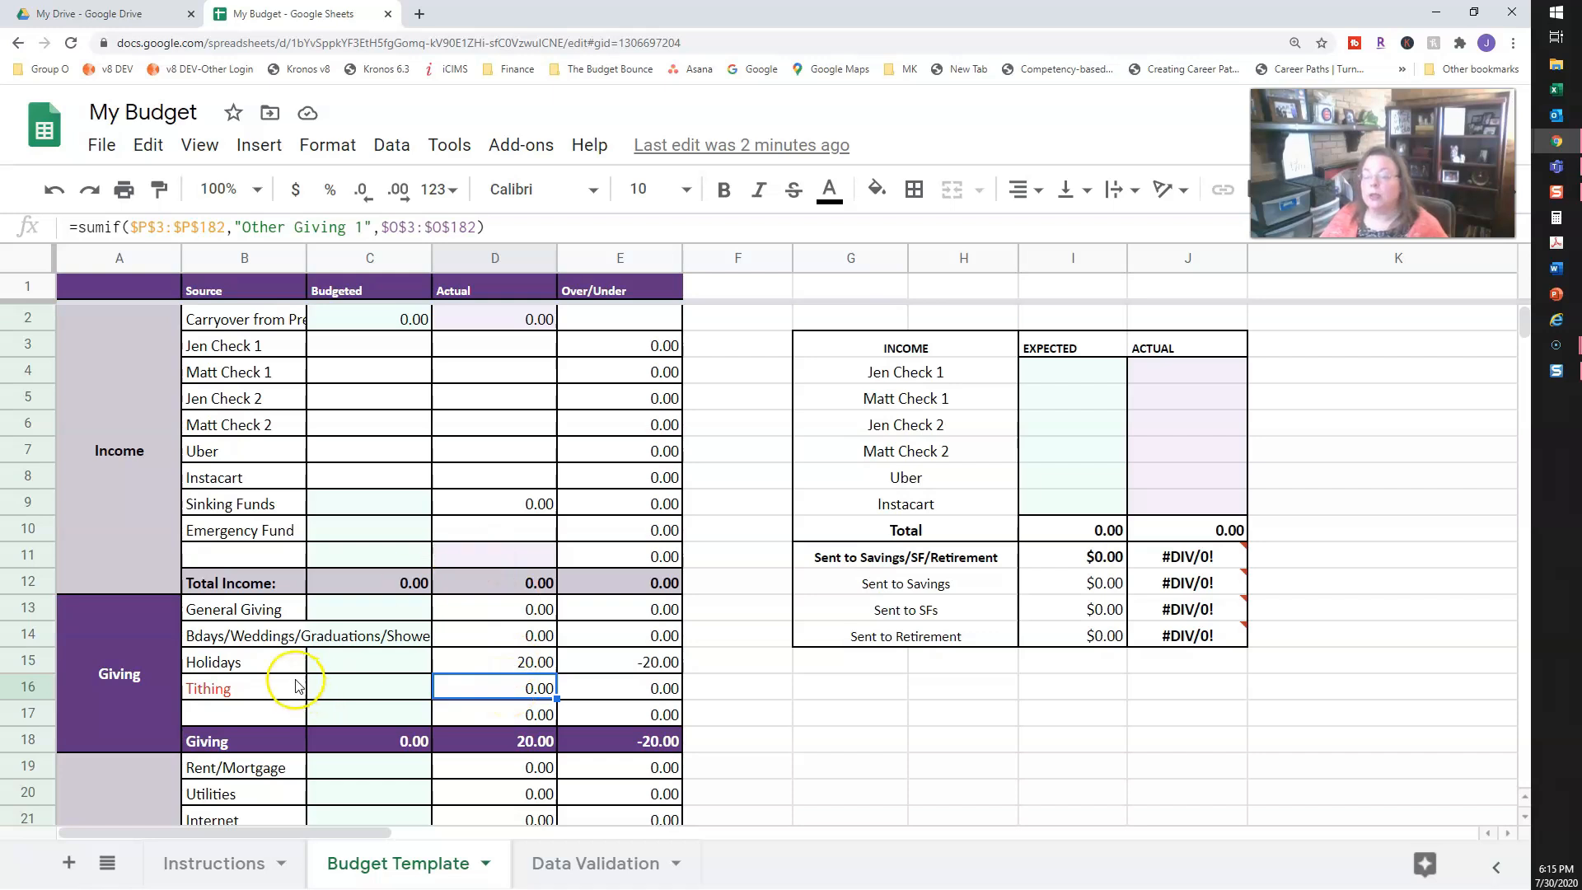
click(242, 227)
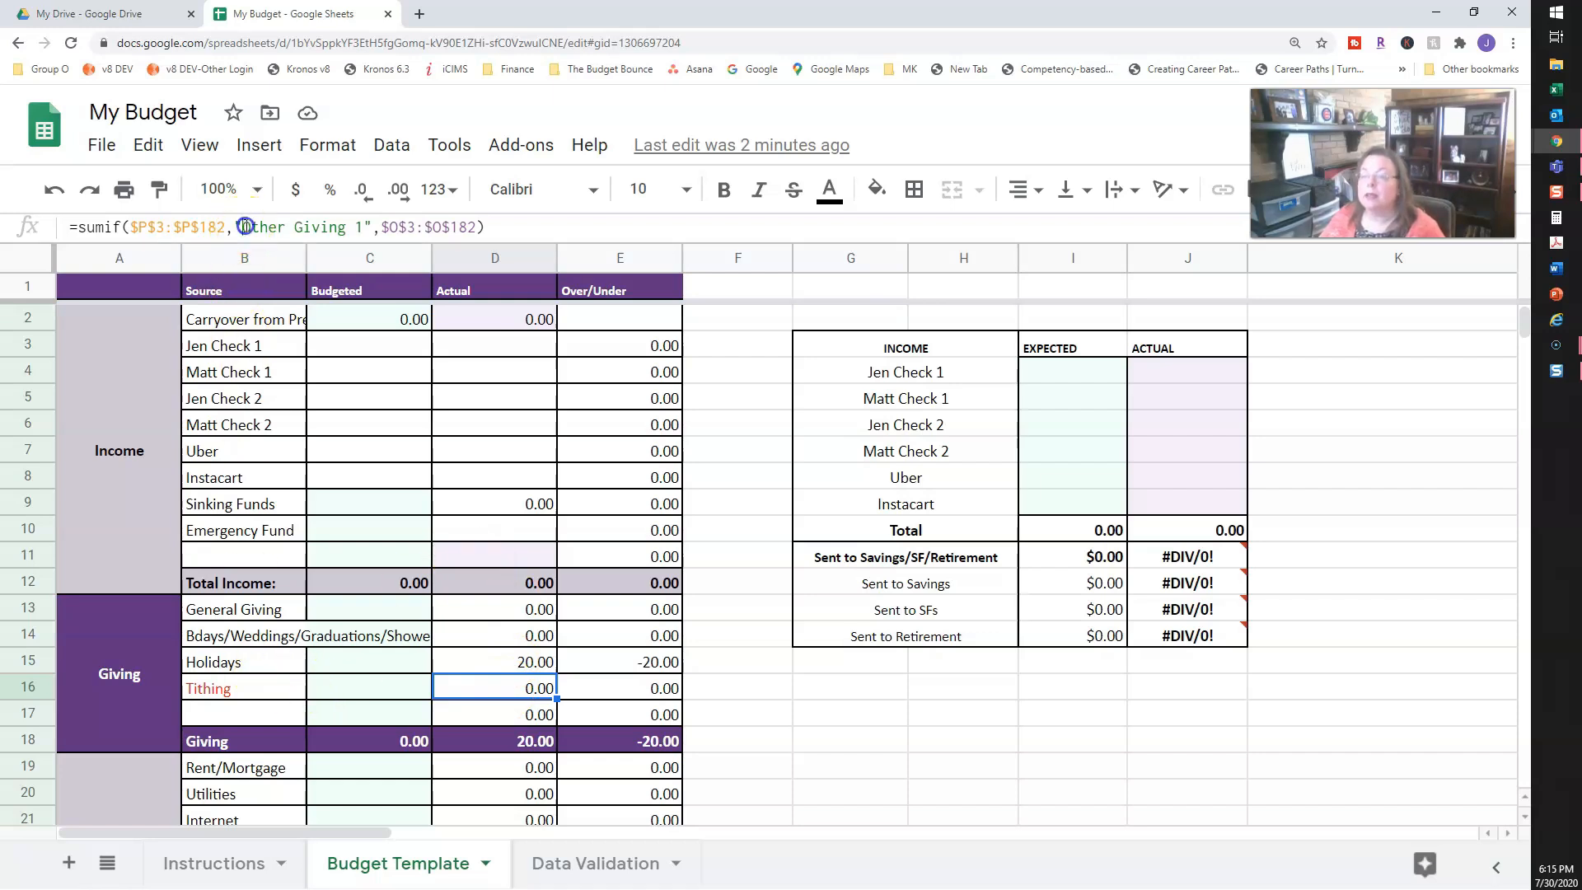
shift+click(356, 226)
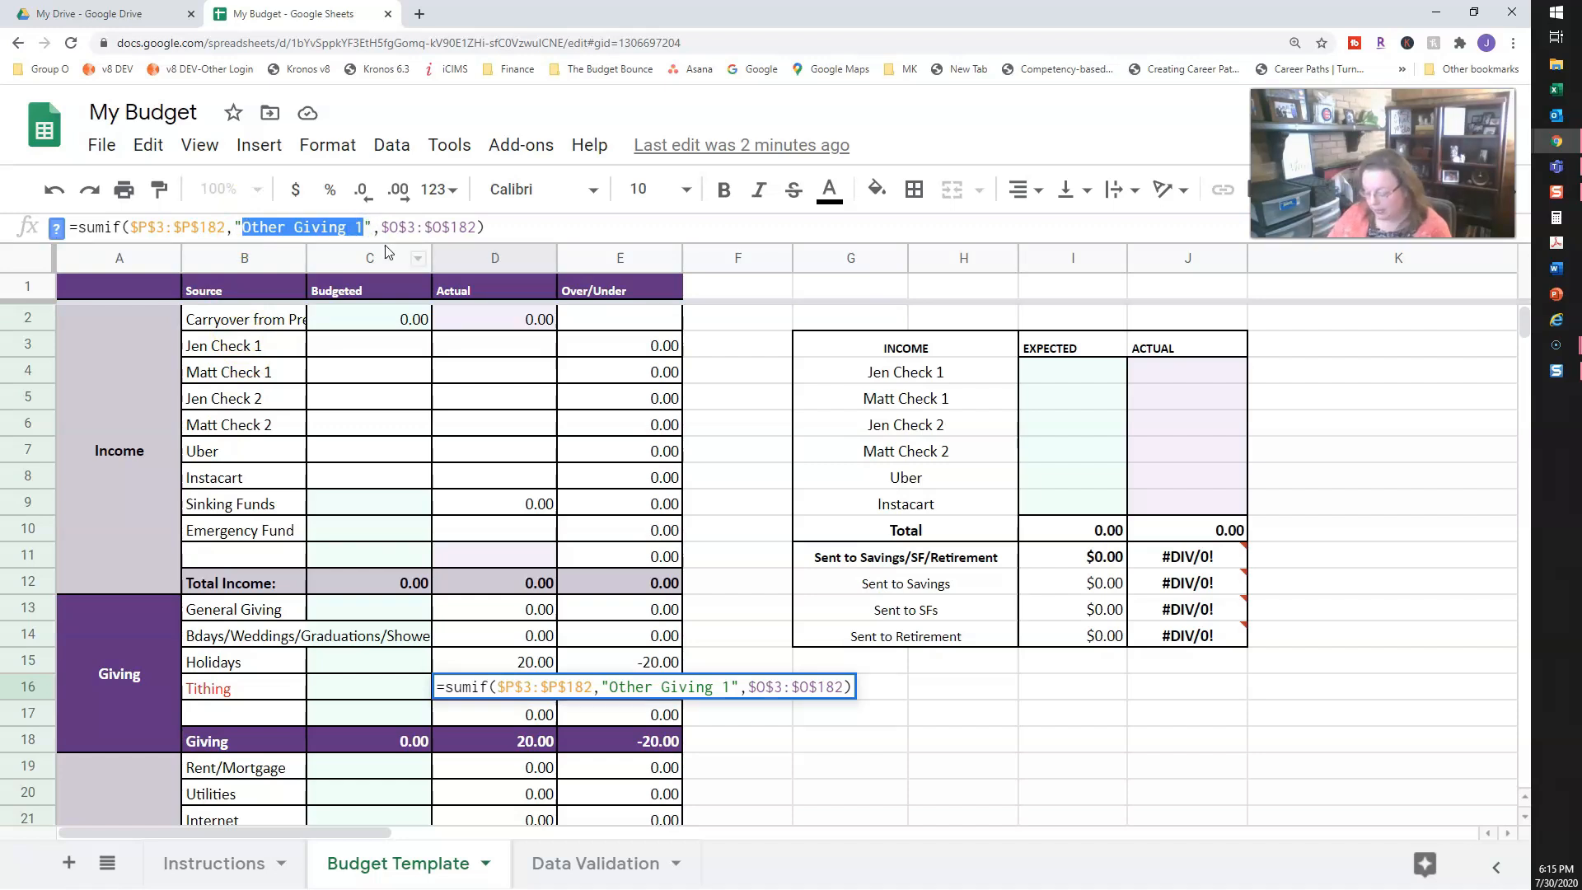
text(Tithin)
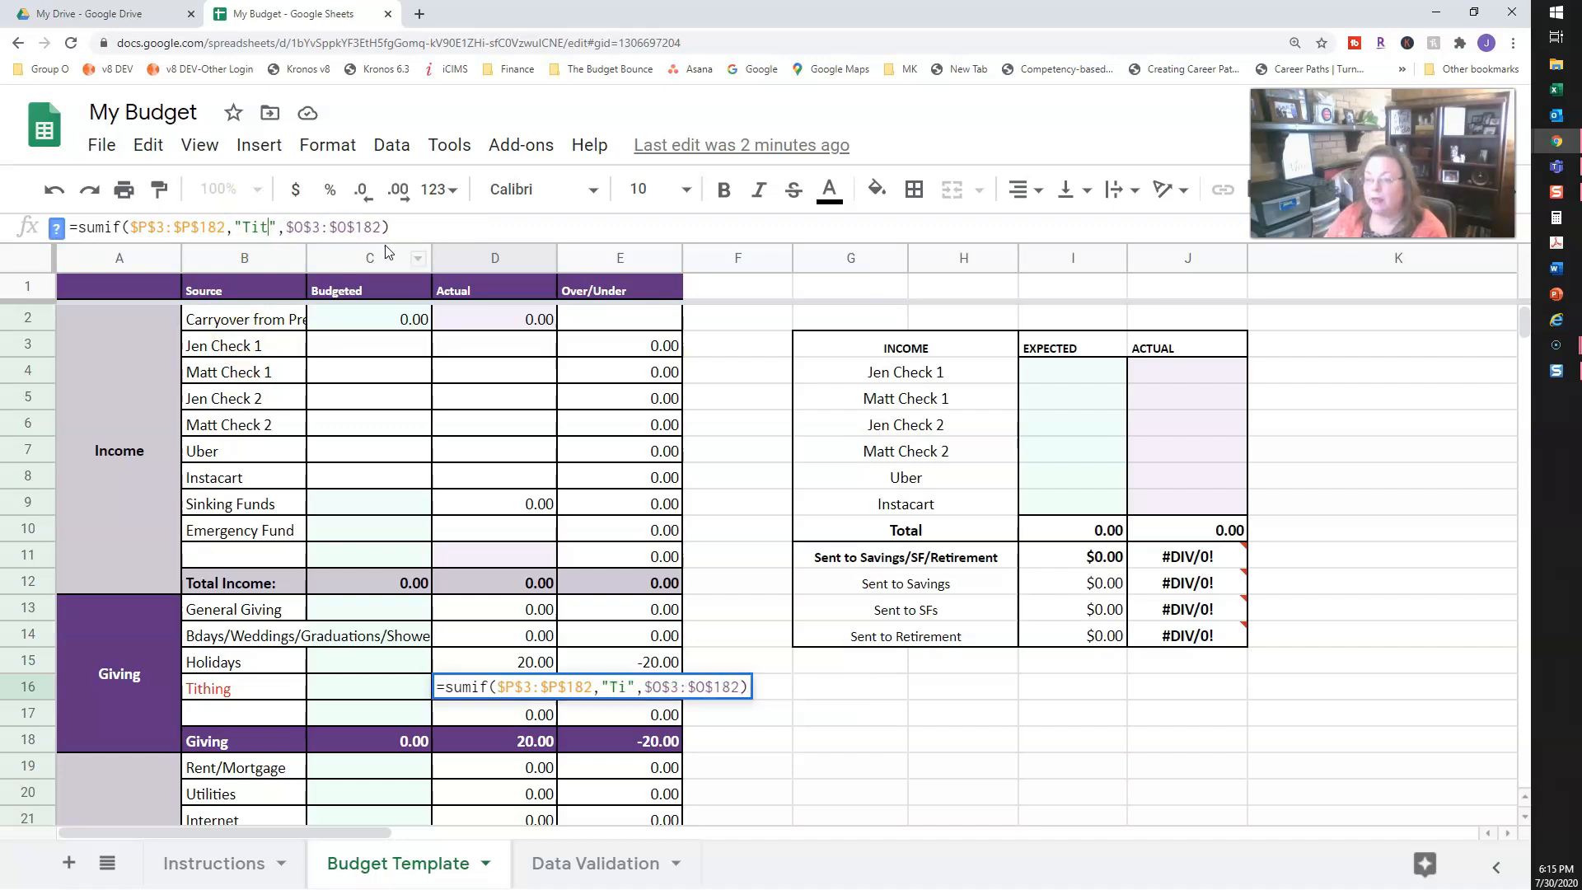
text(g)
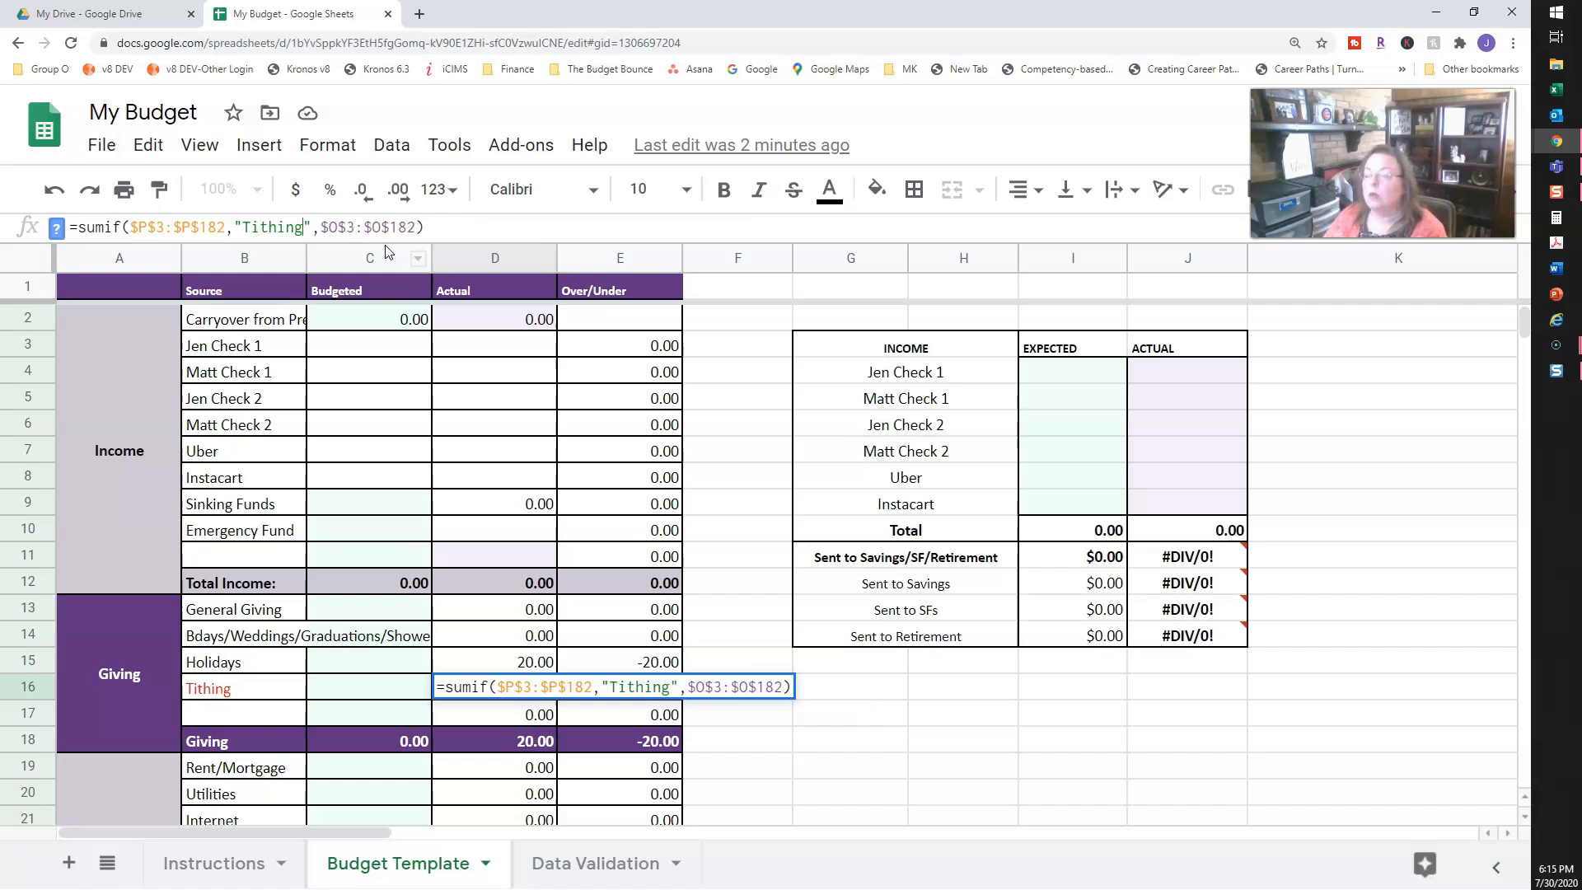
key(Return)
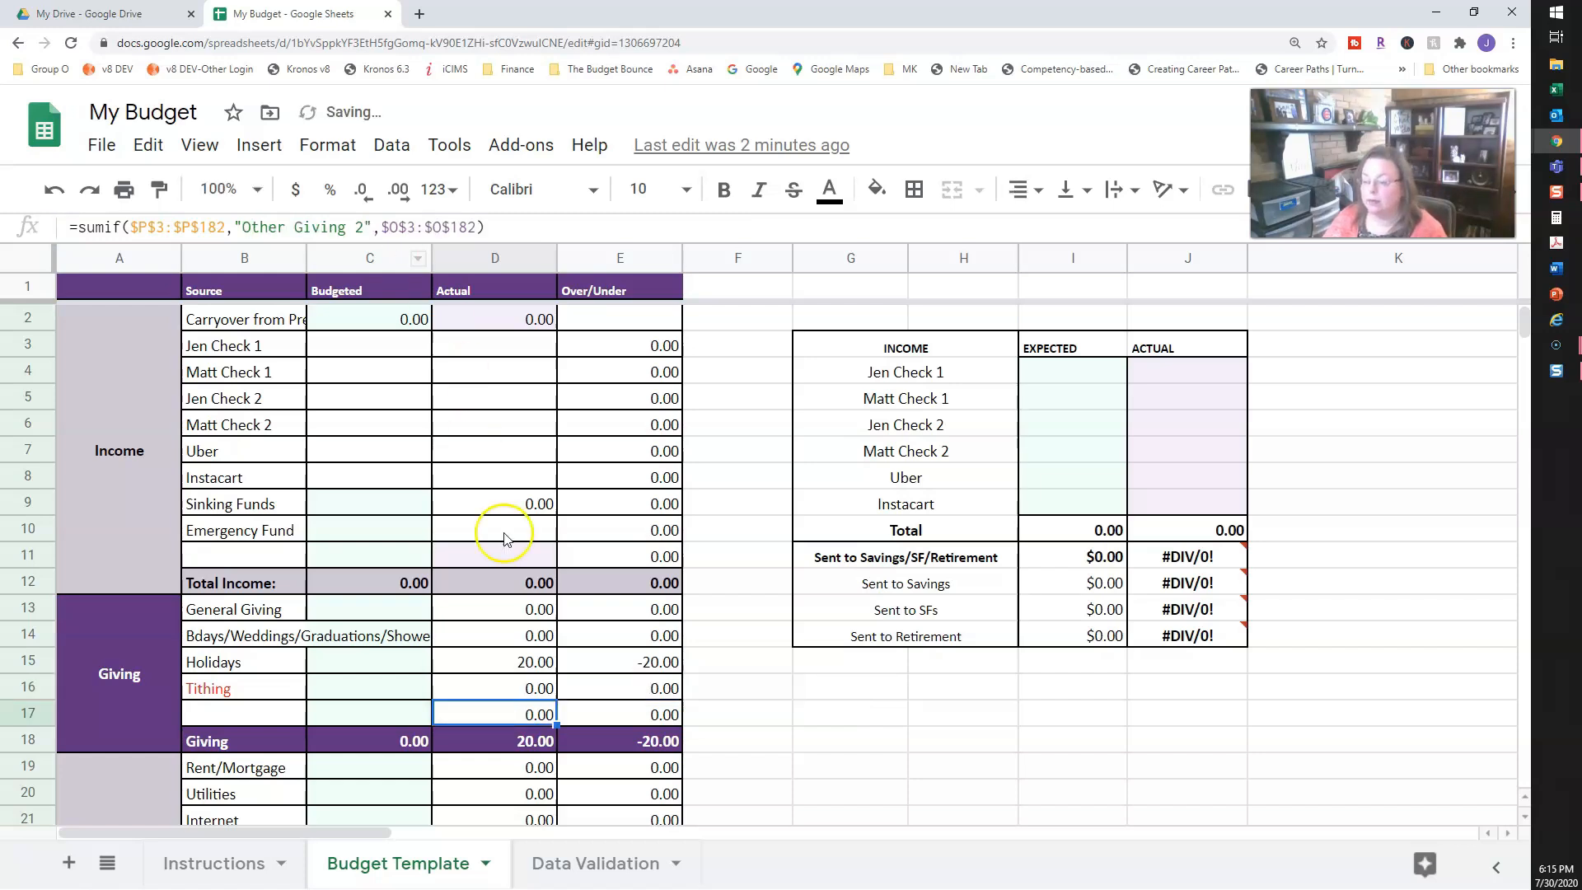
click(530, 689)
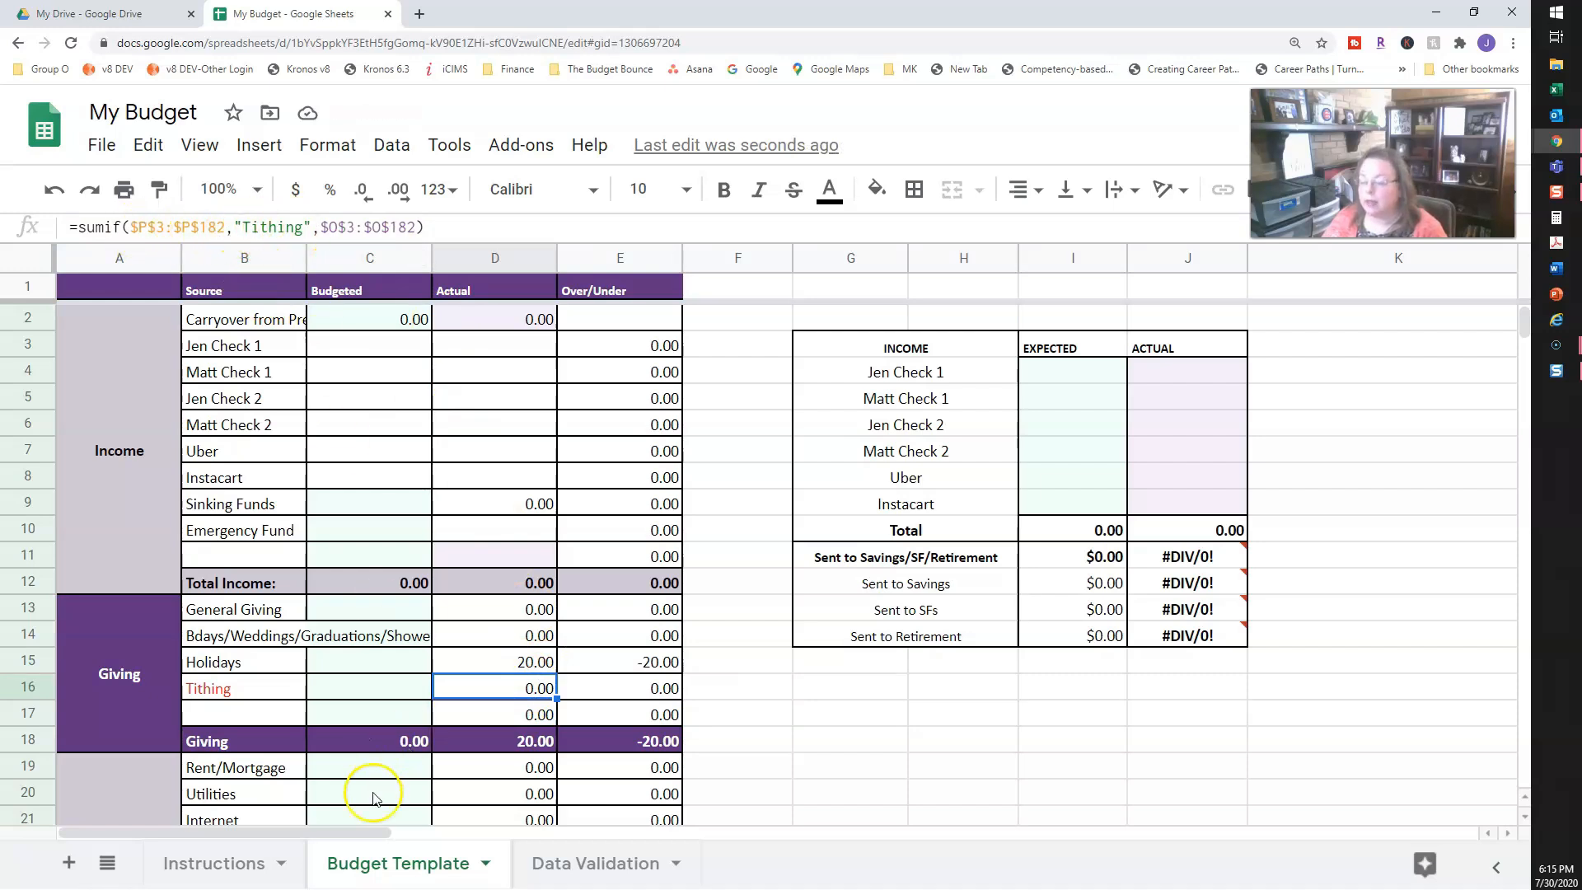
Step: Change the Category of the Kohl's entry in the Spending table to Tithing
drag(375, 833, 671, 836)
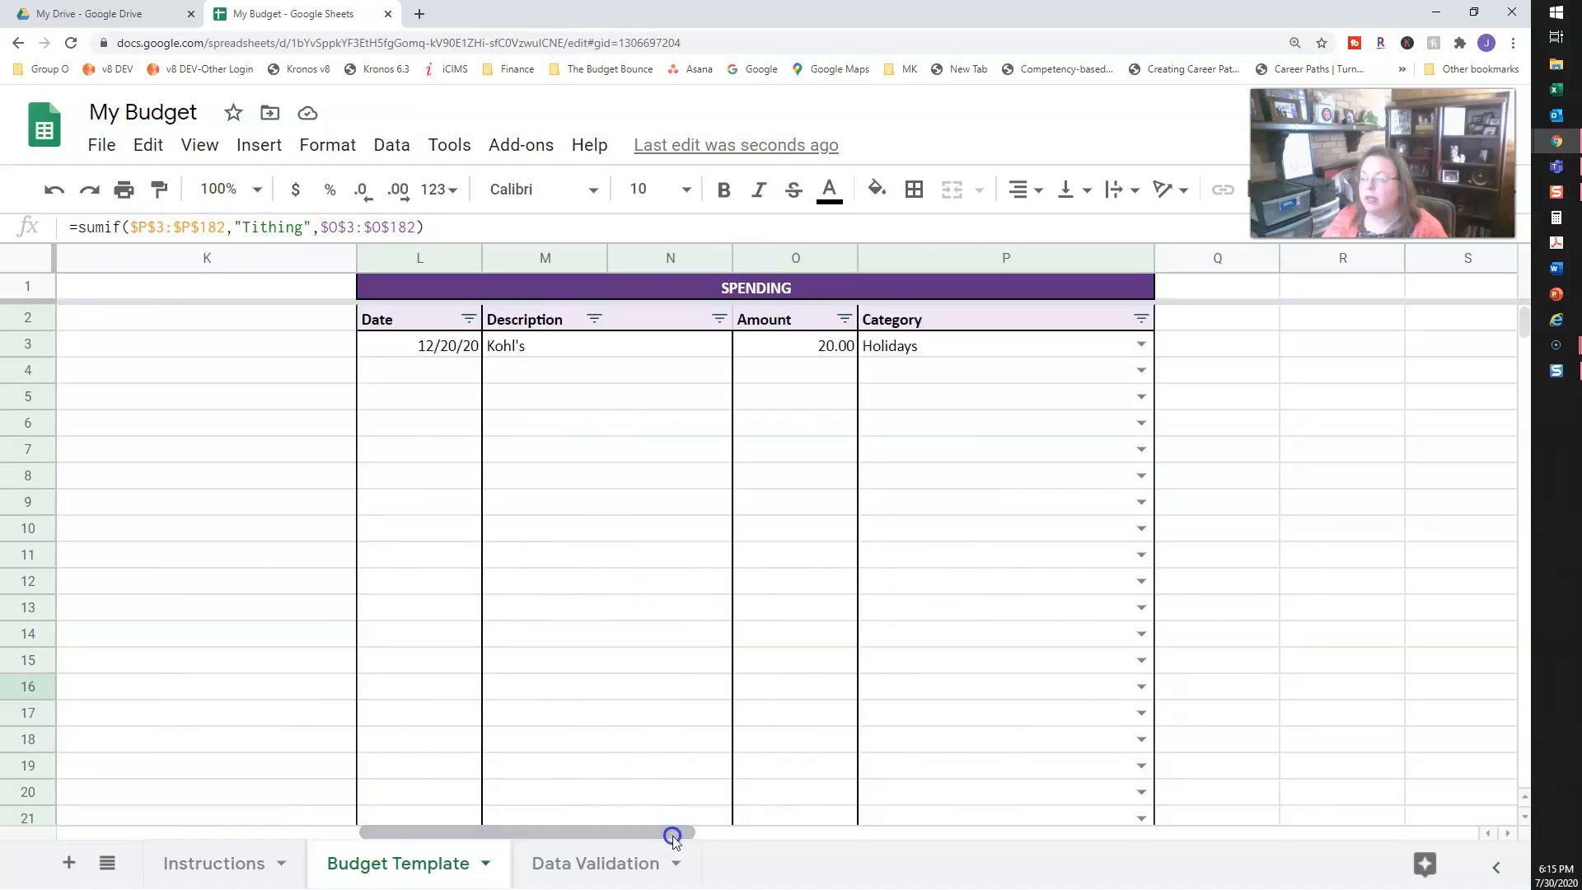
click(1140, 345)
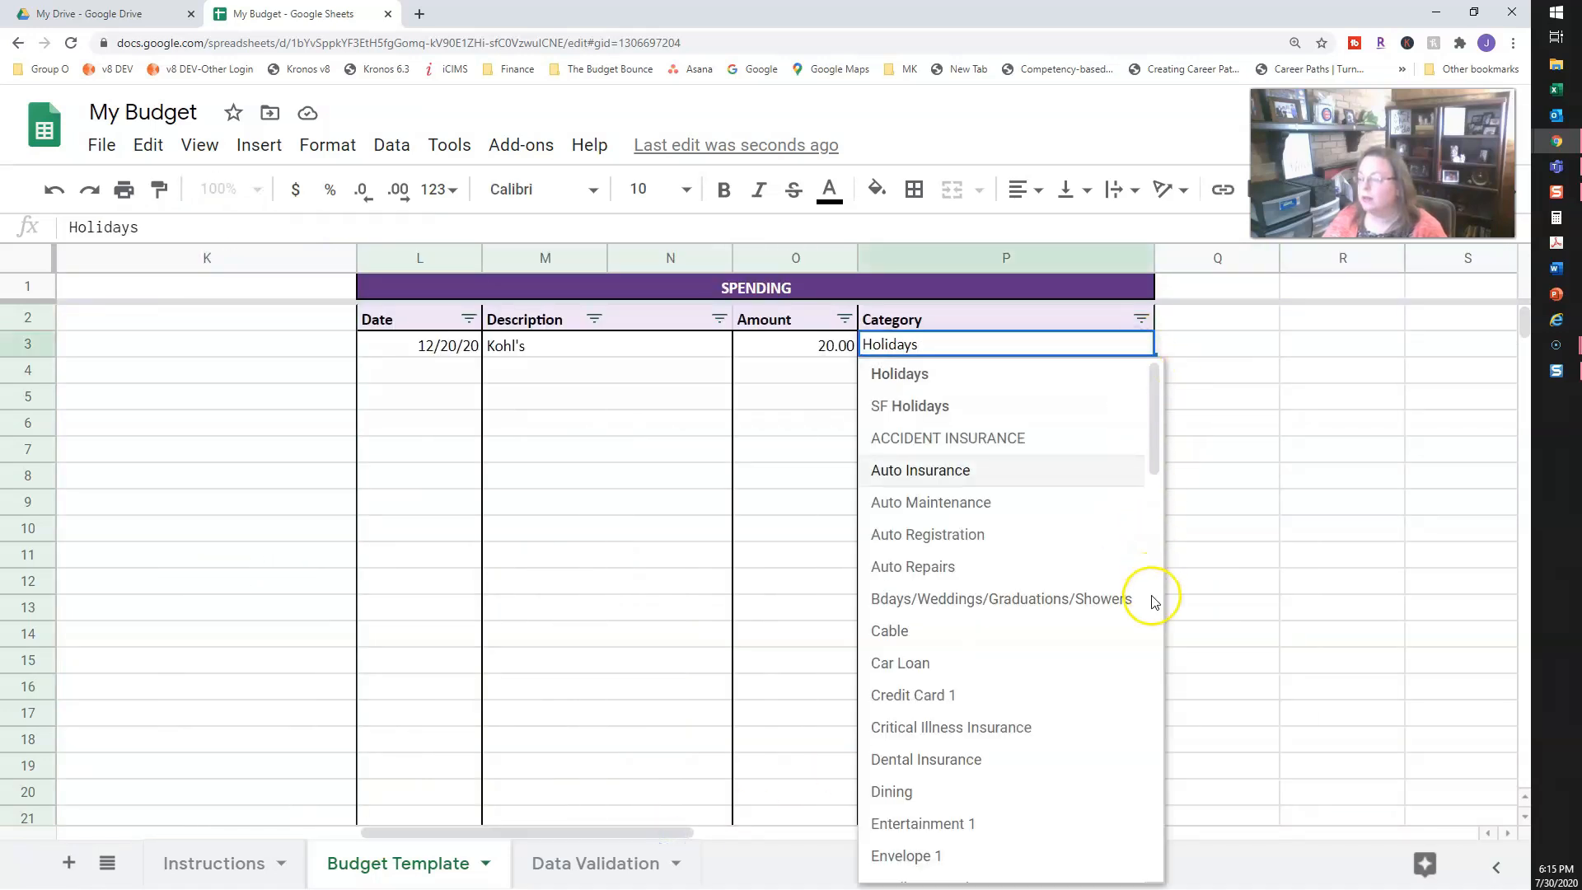
text(t)
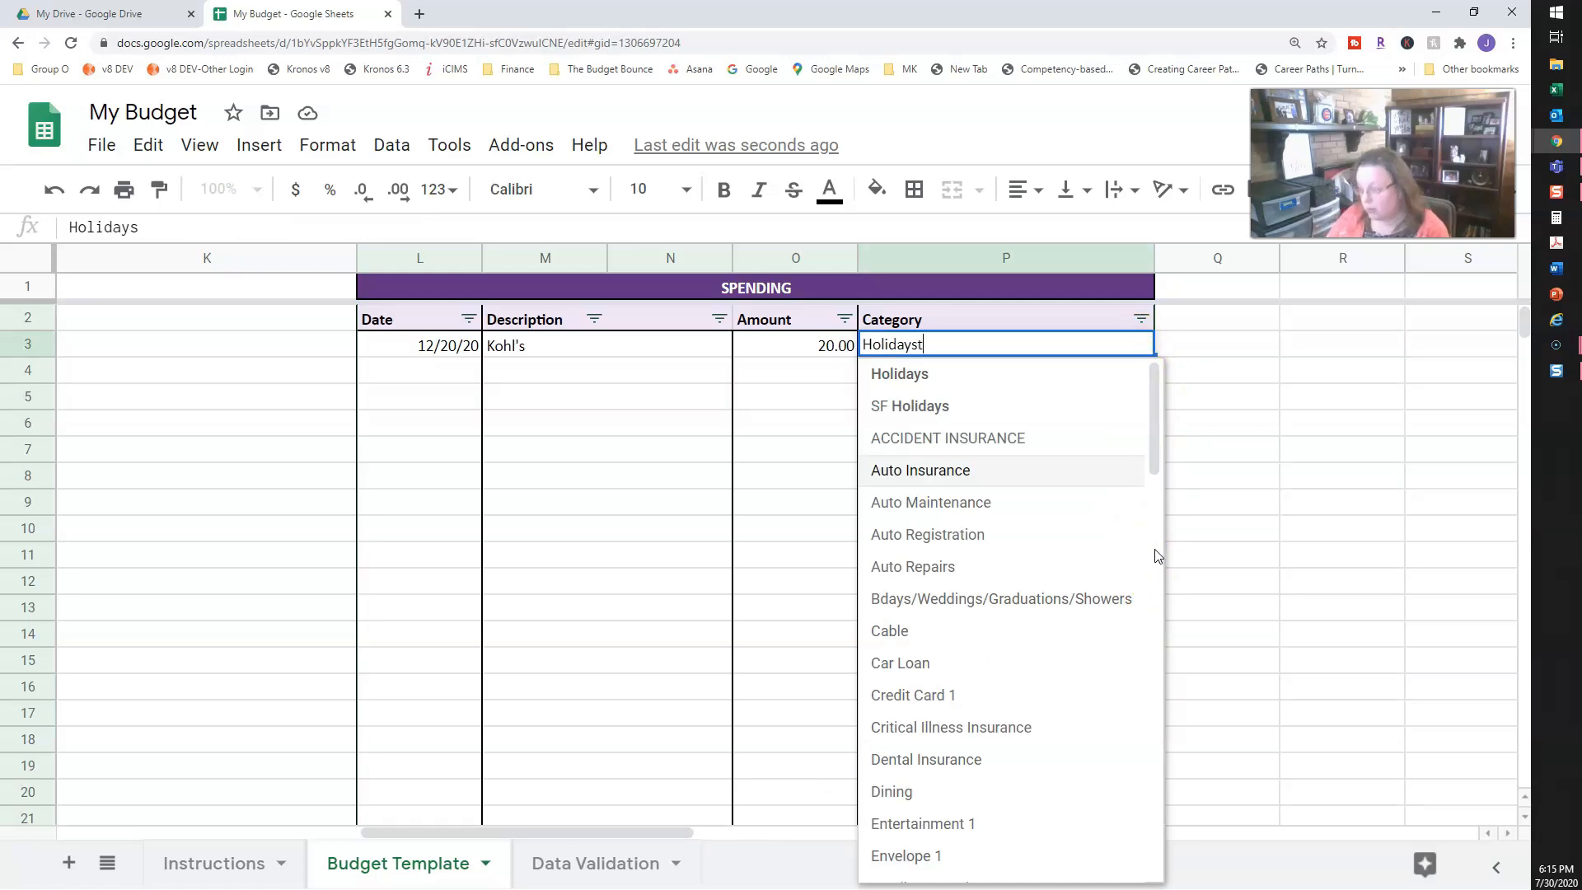
text(i)
key(BackSpace)
key(BackSpace)
key(BackSpace)
key(BackSpace)
key(BackSpace)
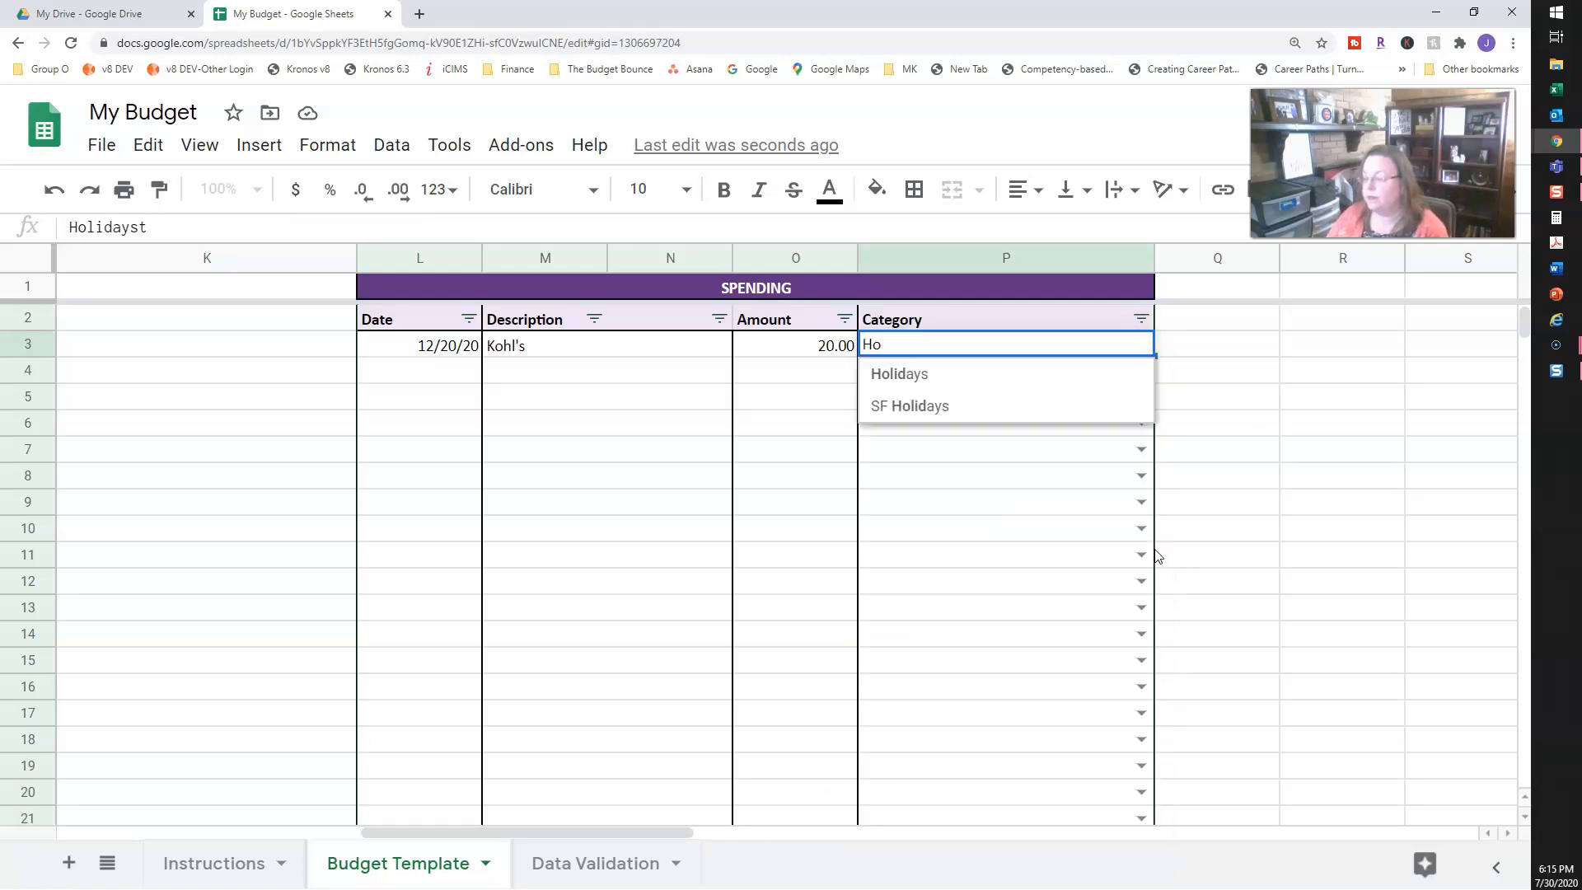
key(BackSpace)
key(BackSpace)
text(ti)
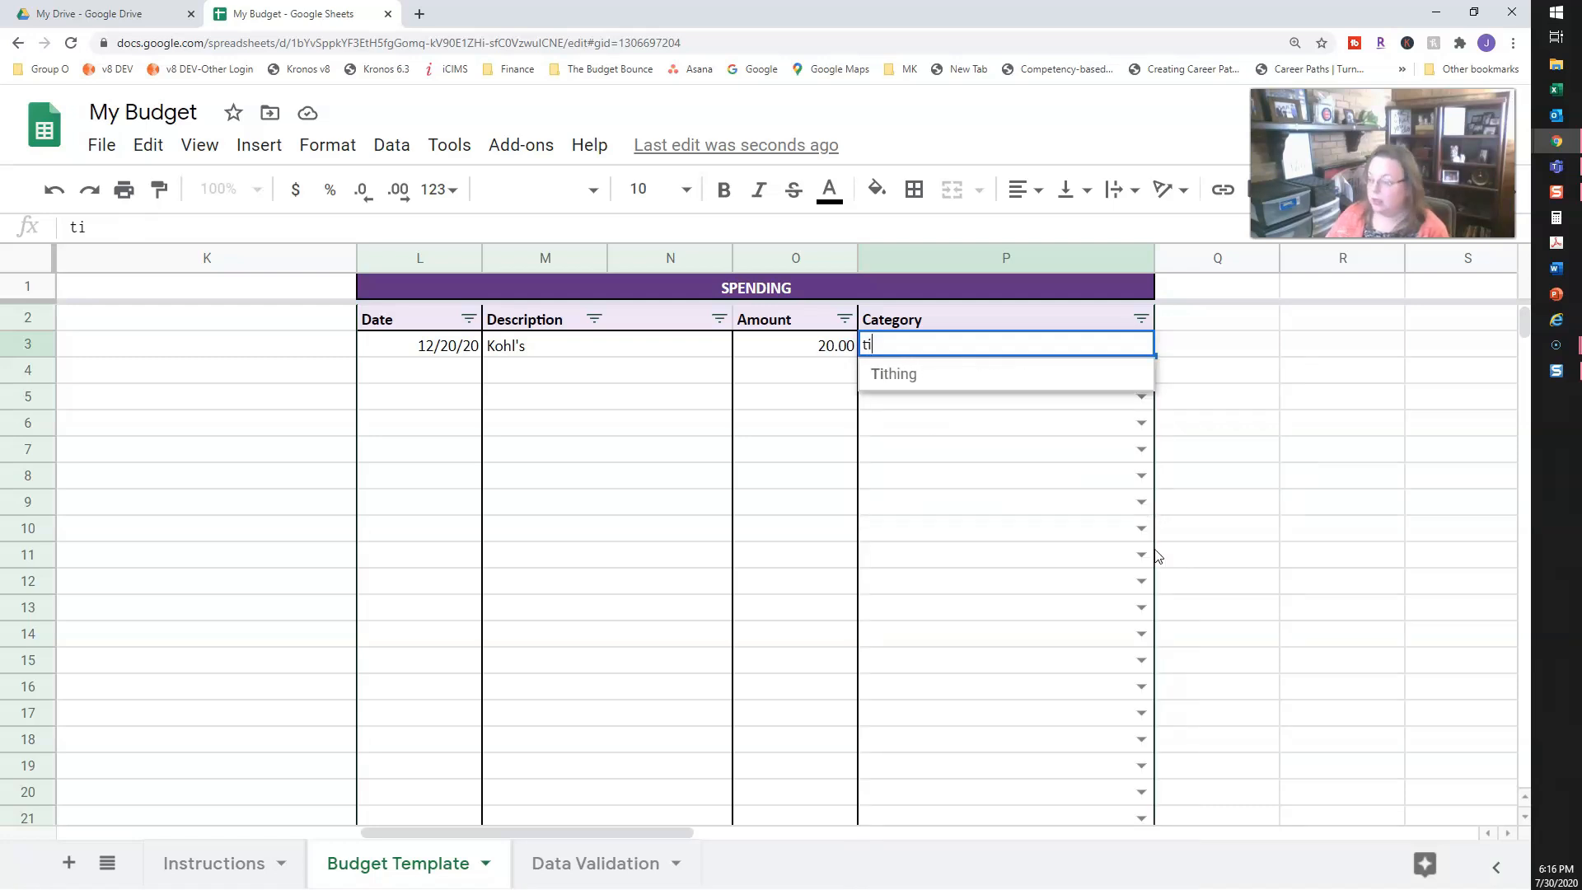
click(959, 377)
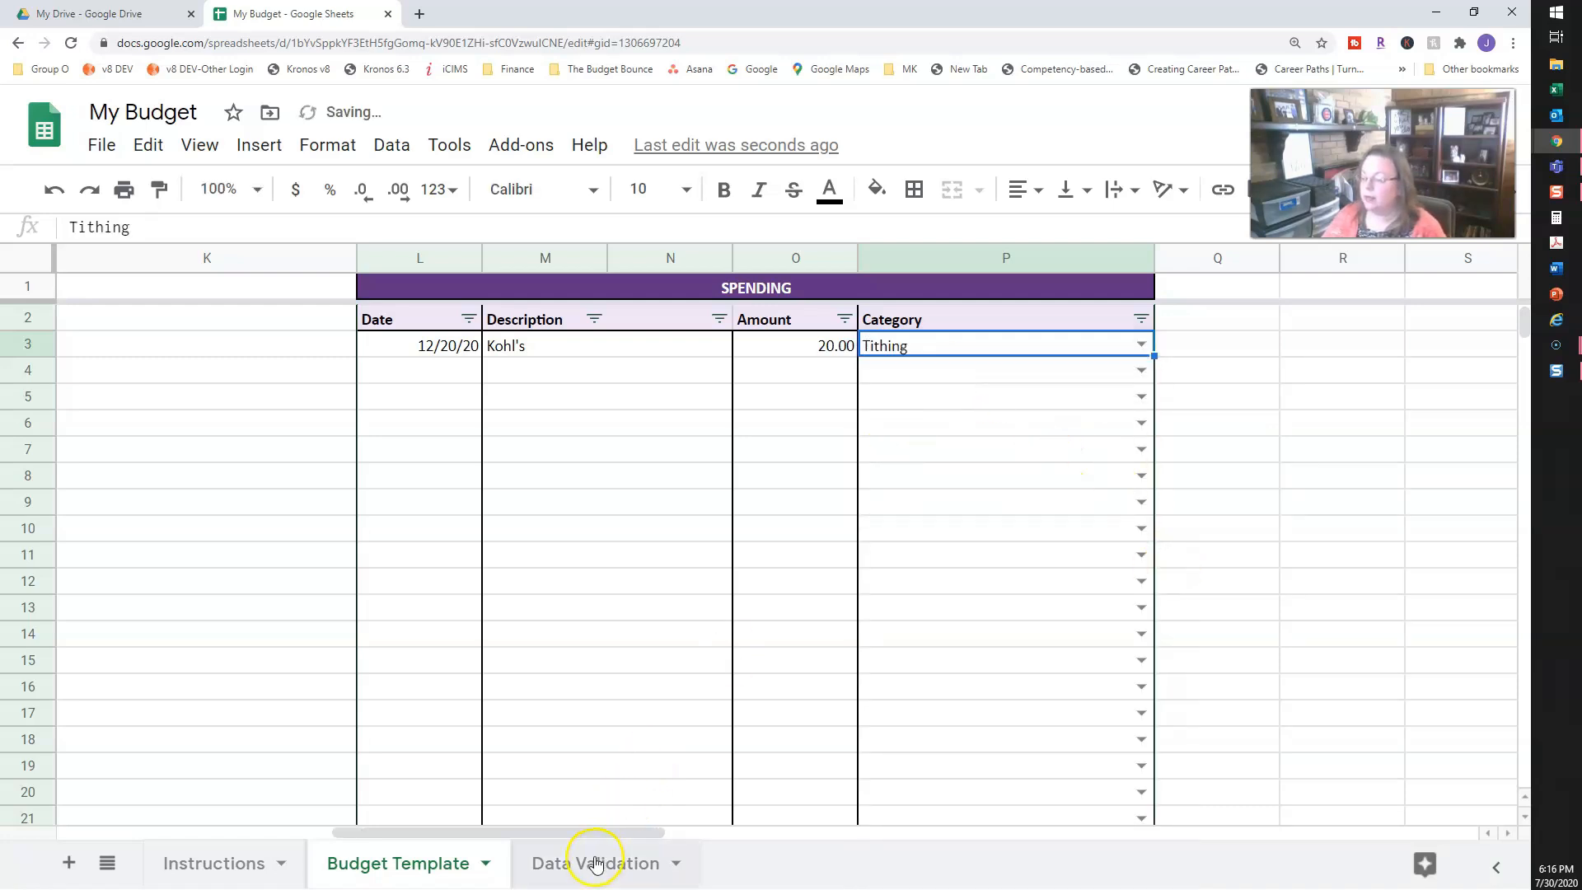
Step: Check the Actual amount and formula for Tithing in the Giving section
drag(588, 840, 230, 840)
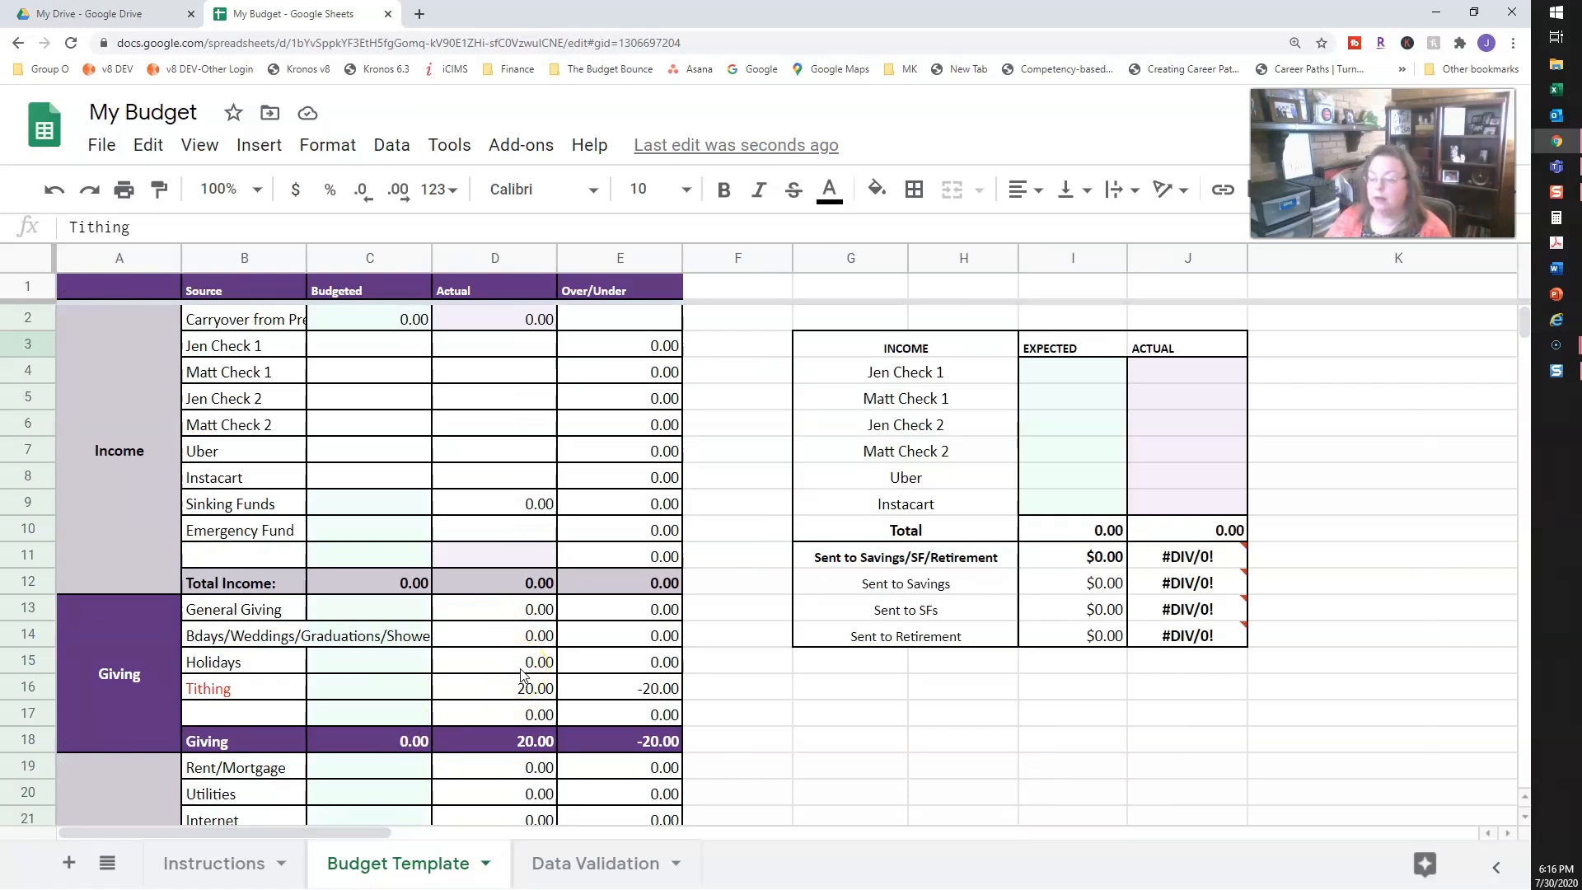
click(523, 691)
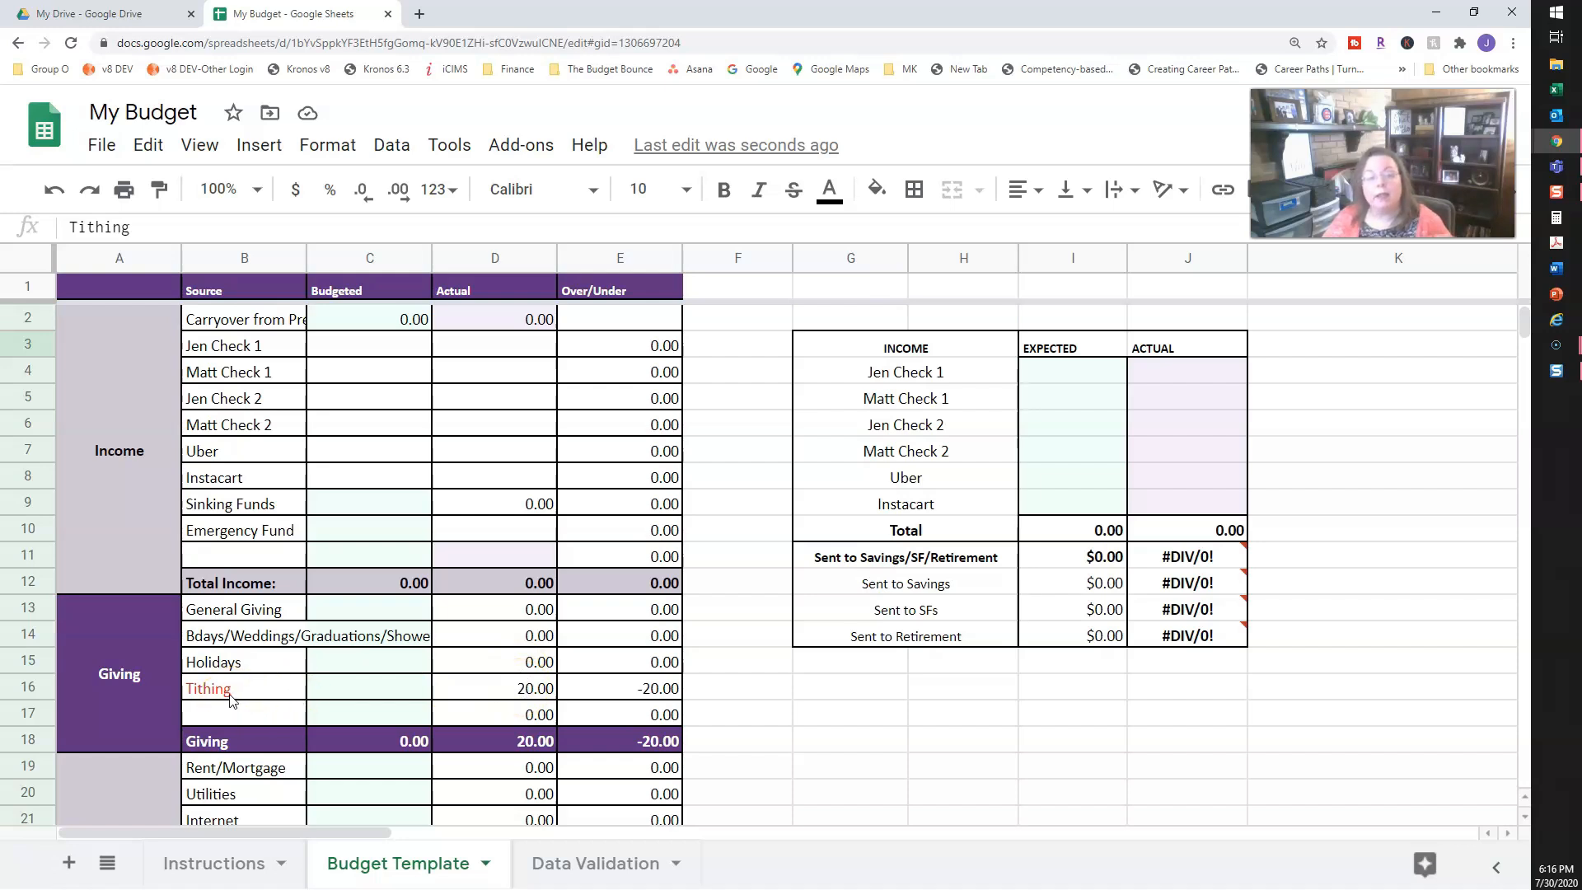
click(495, 692)
Step: Change the criterion in the Home Security row's Actual SUMIF formula in the Housing section to "Home Security"
scroll(495, 694, down, 3)
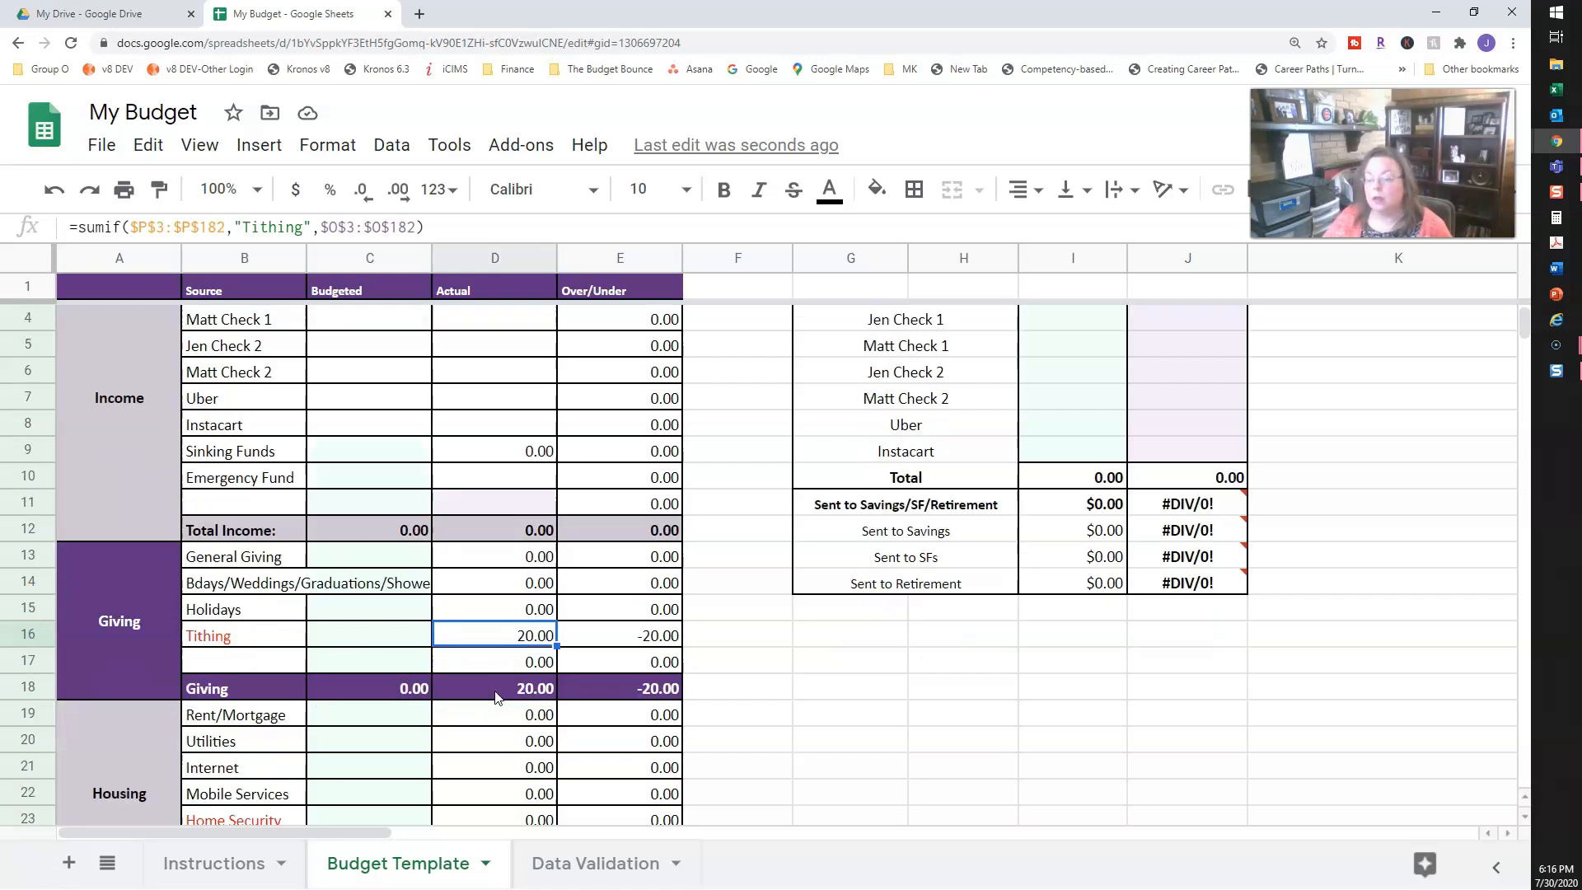
click(271, 611)
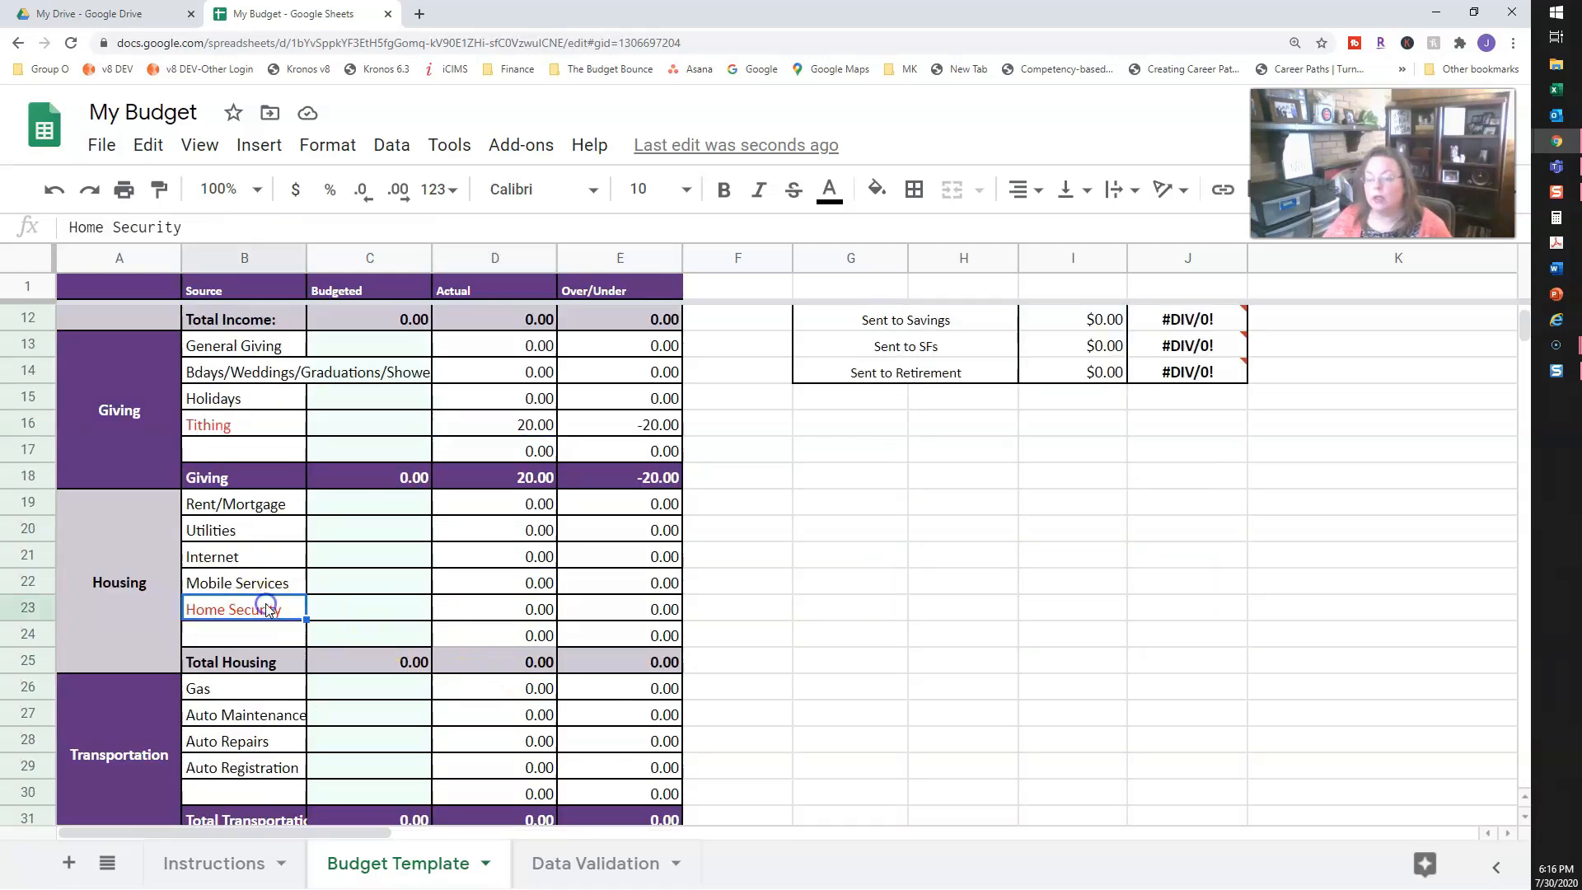
click(534, 611)
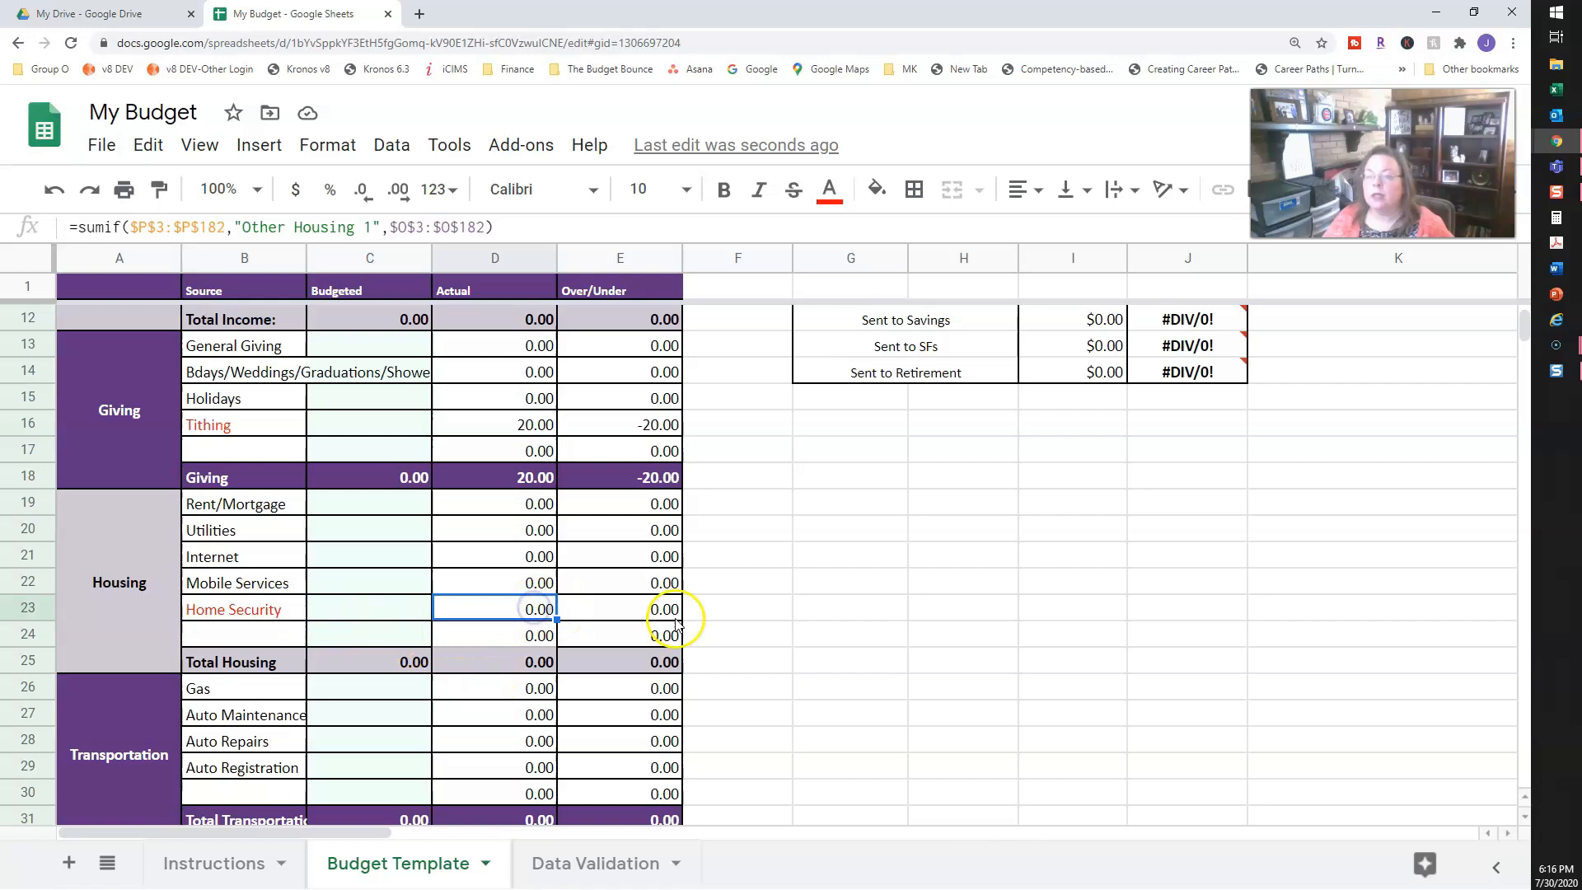
click(247, 229)
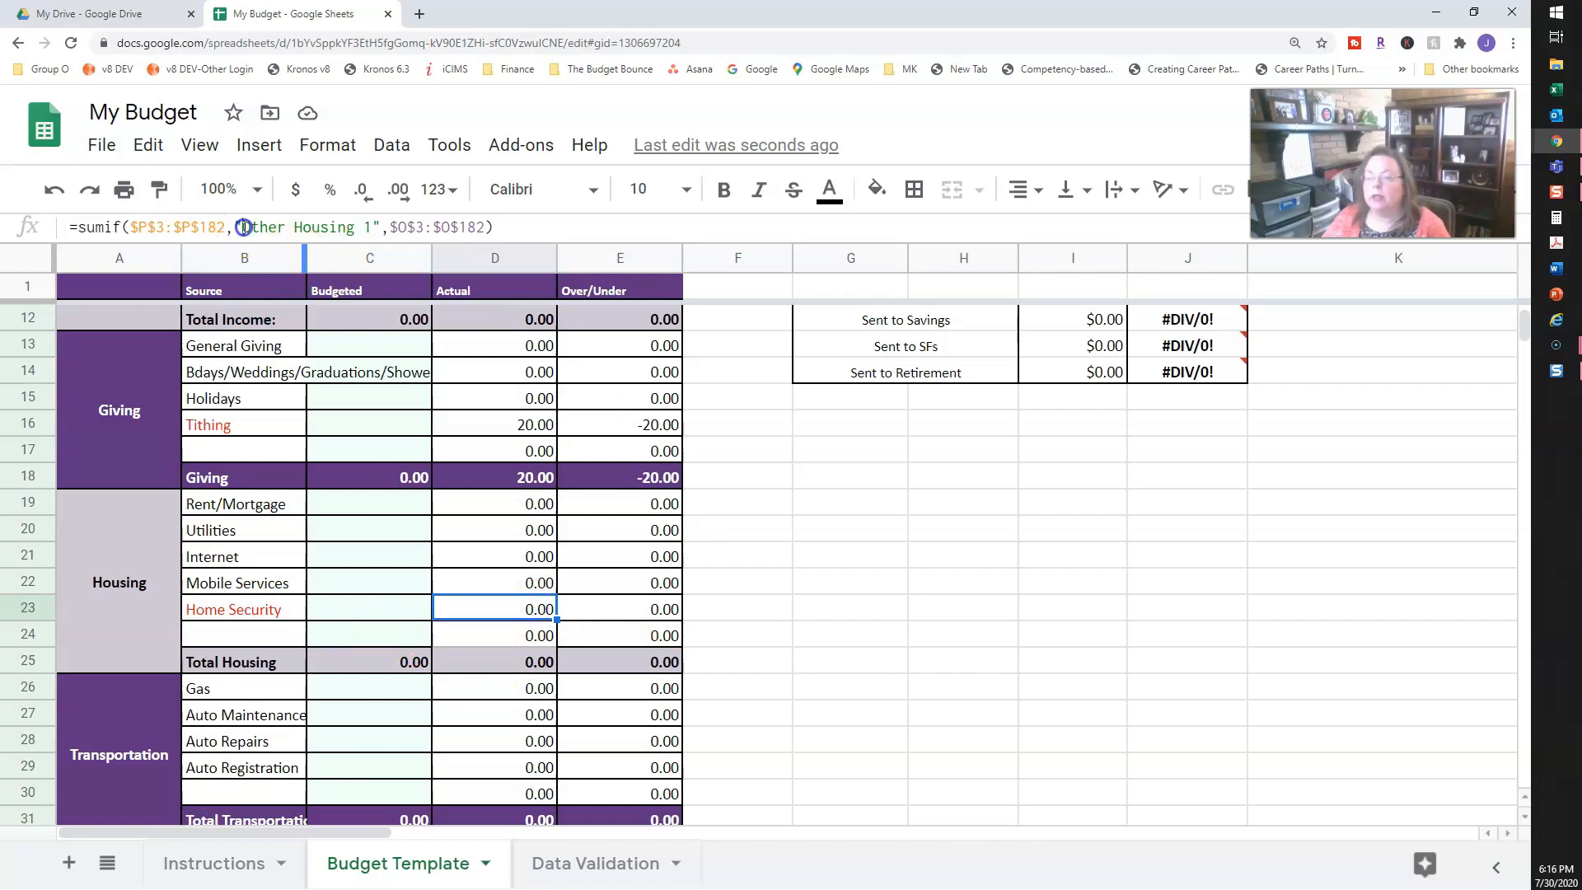
drag(243, 228, 373, 227)
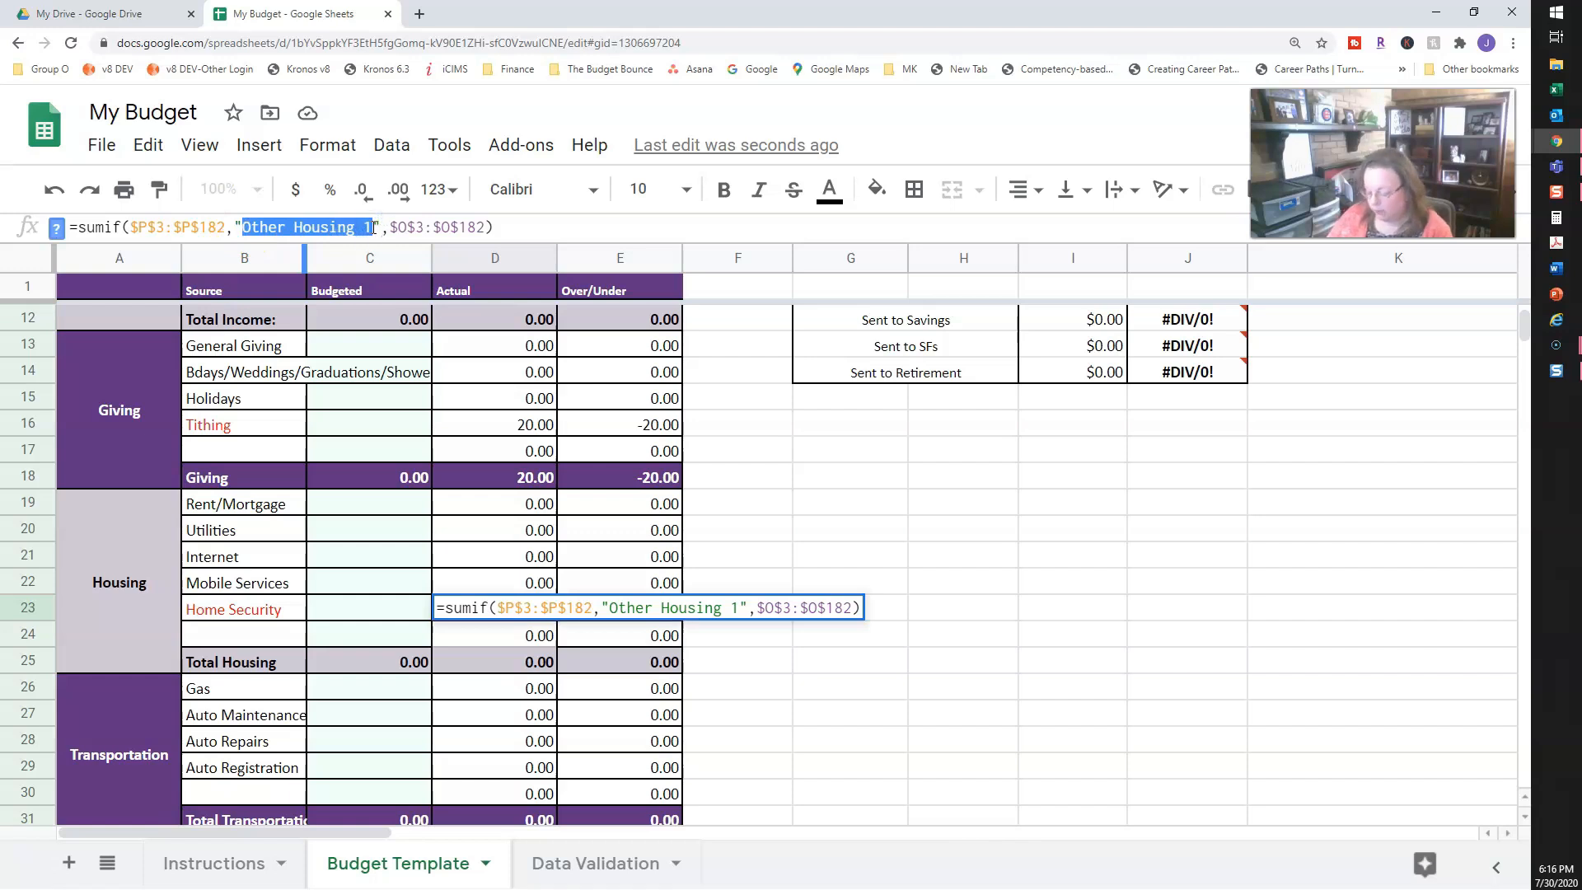
text(Home Security)
key(Return)
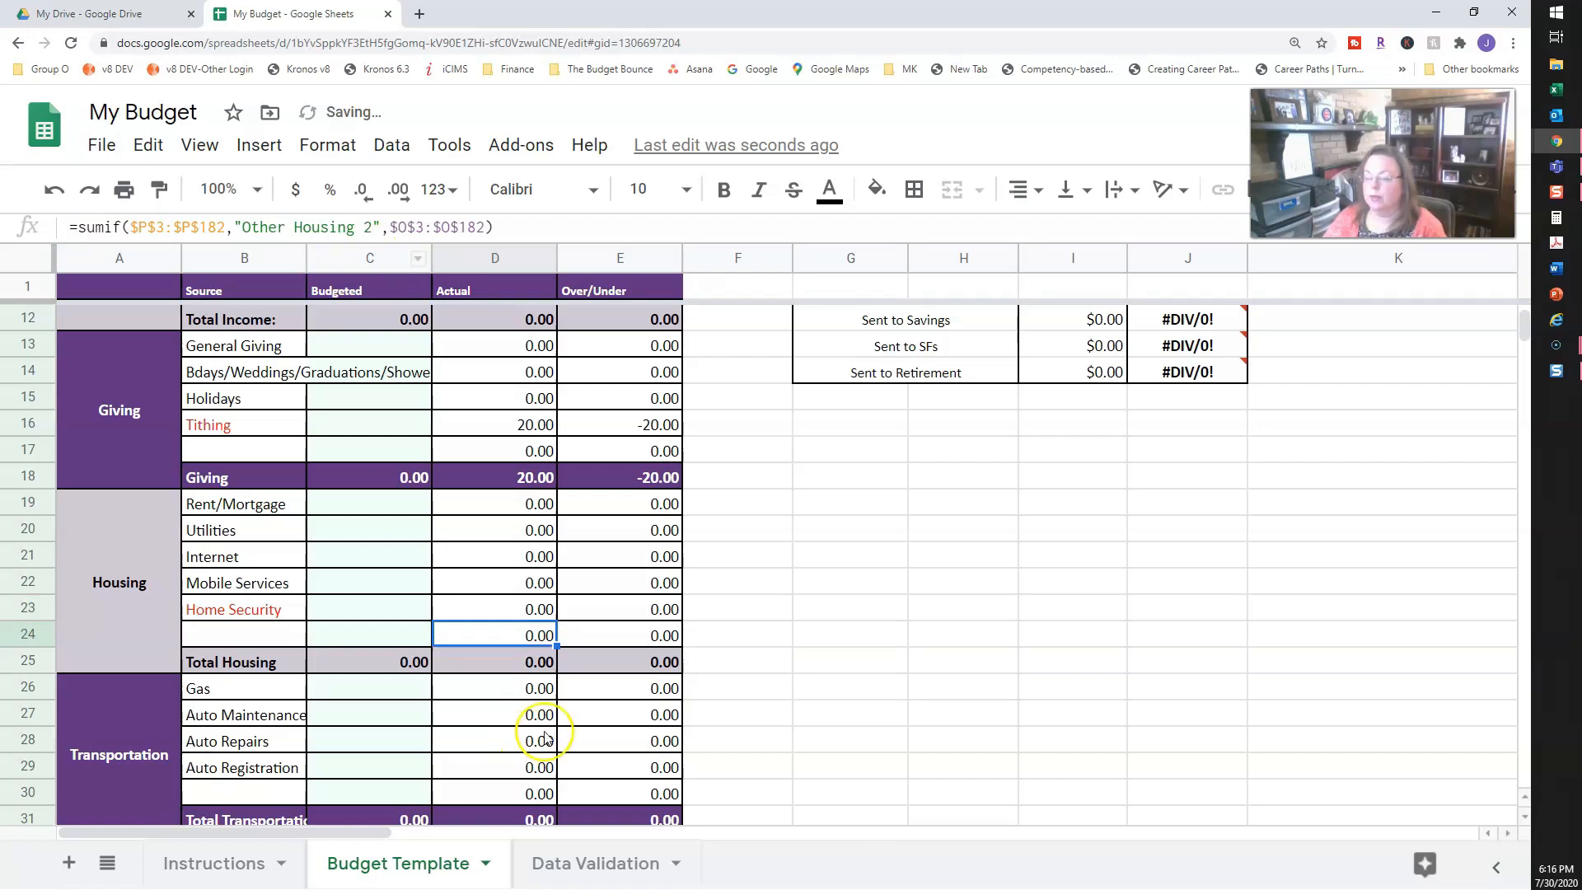
Step: Copy the Investments row's Actual SUMIF formula into the empty Actual cell of the Label row in the Savings section
scroll(508, 692, down, 4)
scroll(509, 692, down, 9)
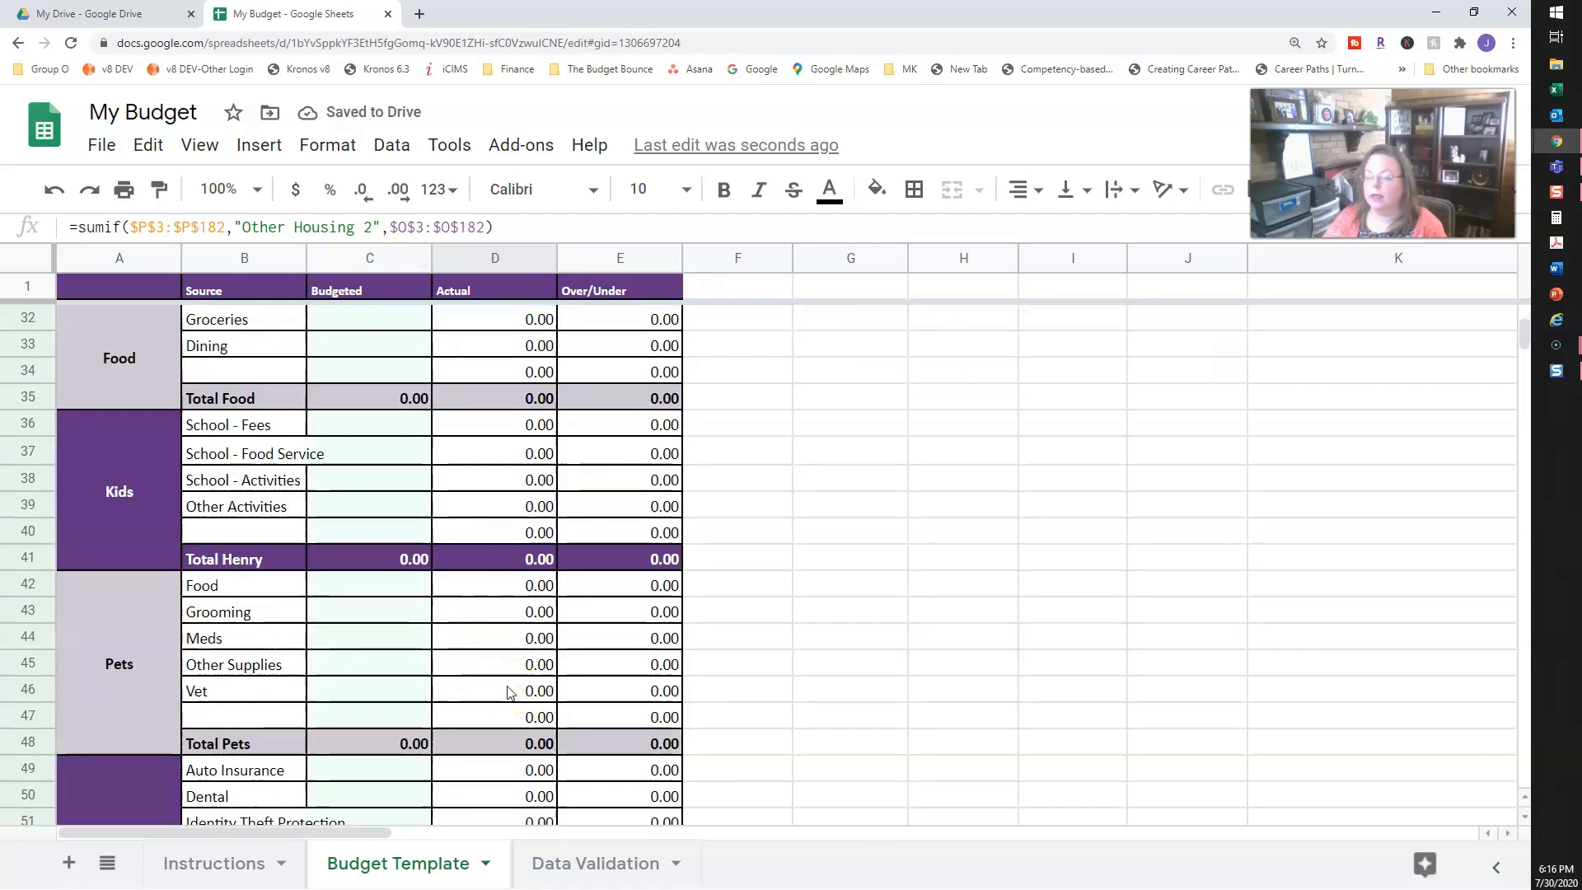
scroll(508, 692, down, 7)
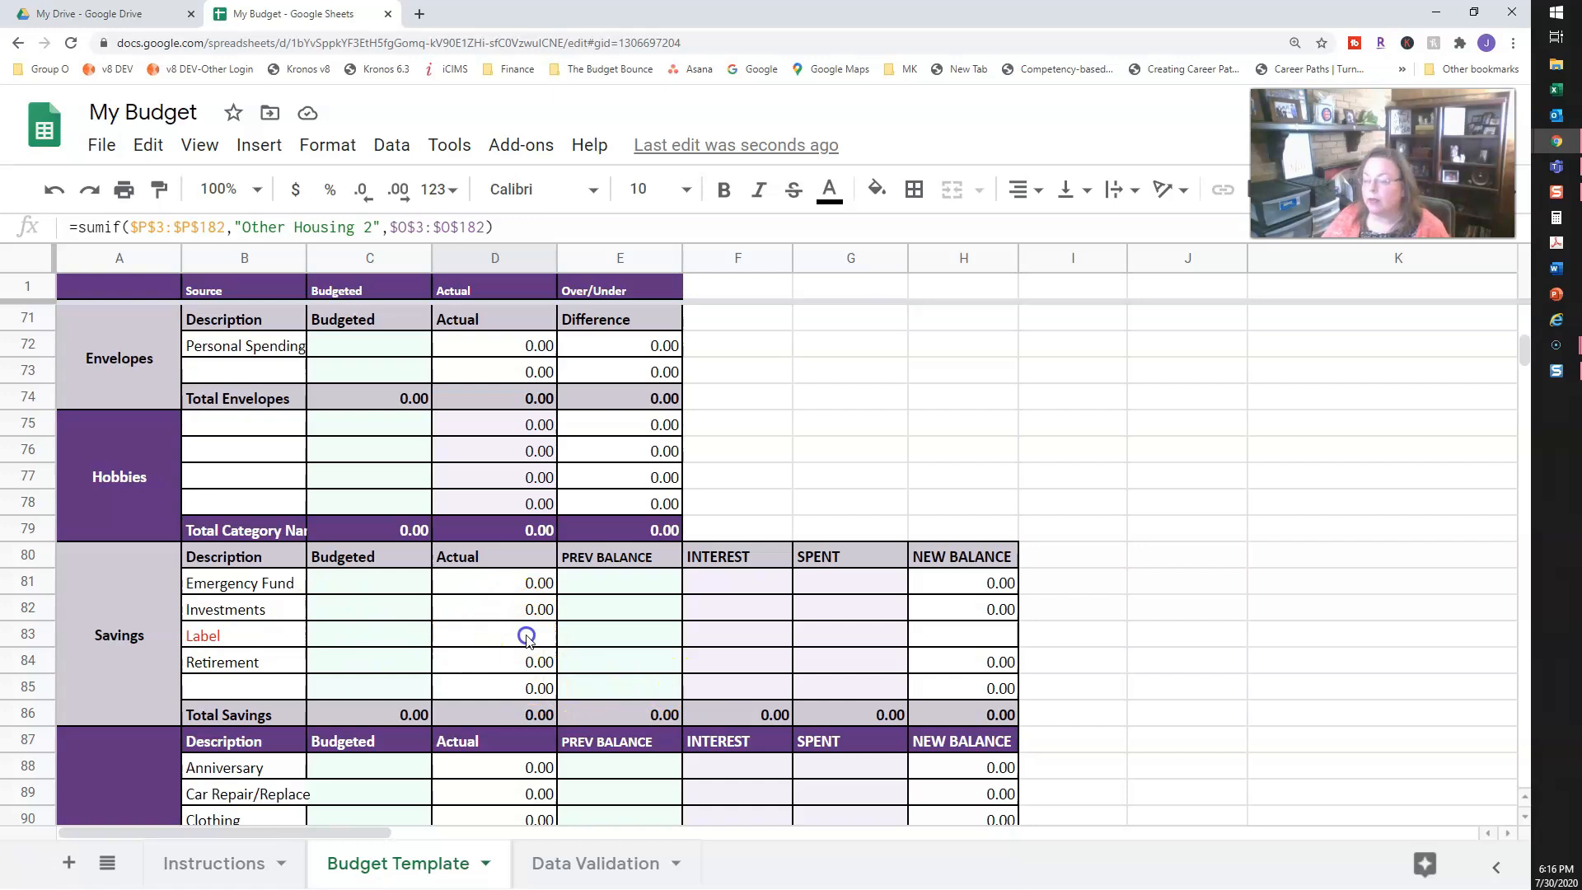
click(980, 640)
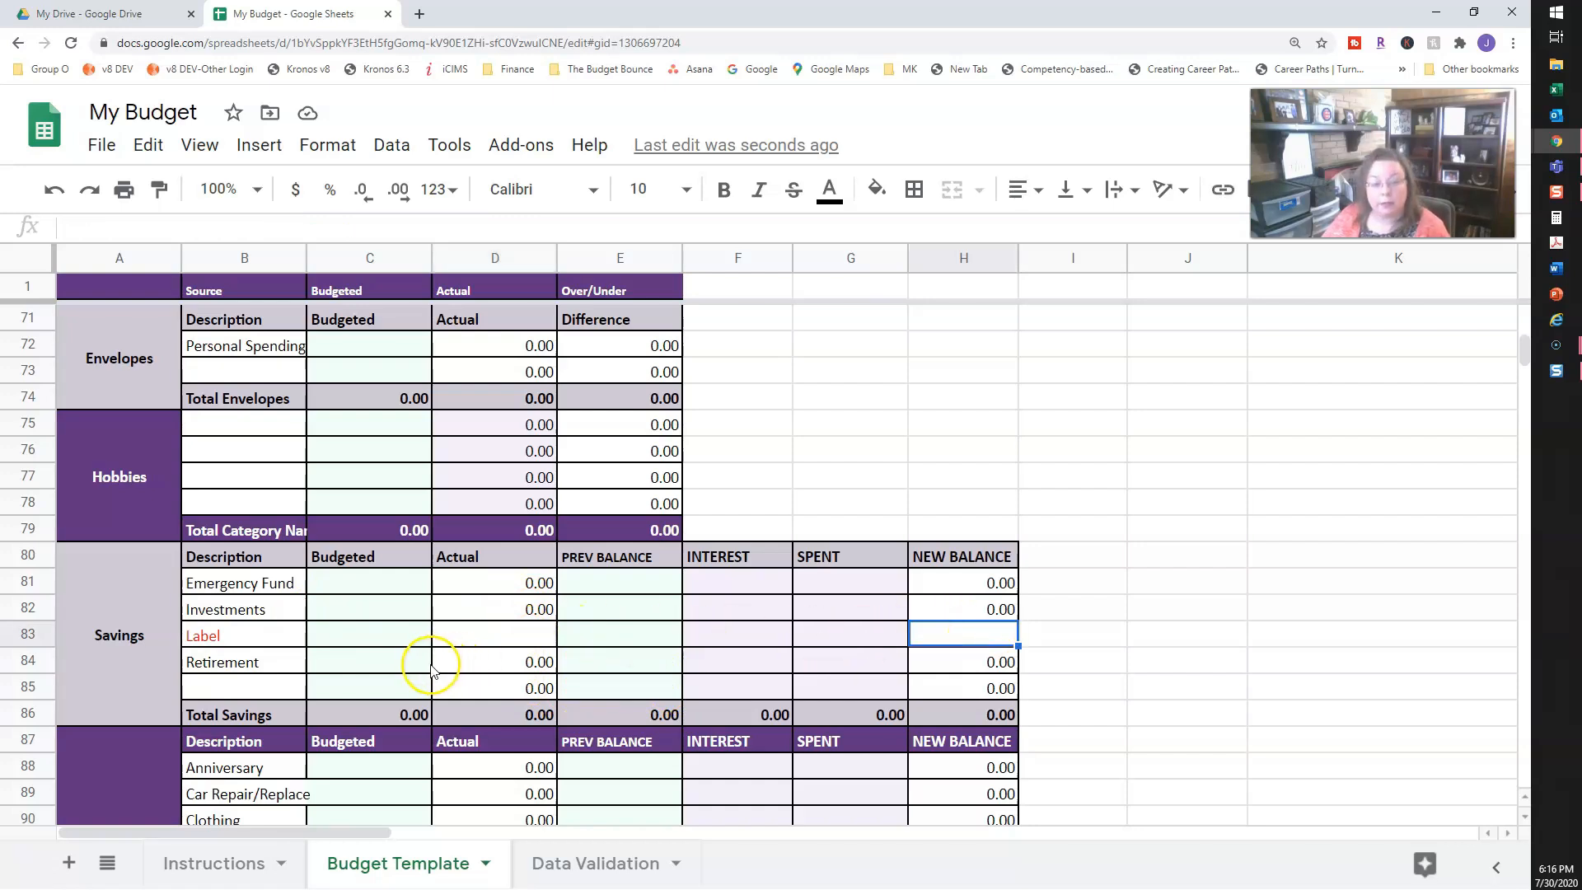
click(509, 614)
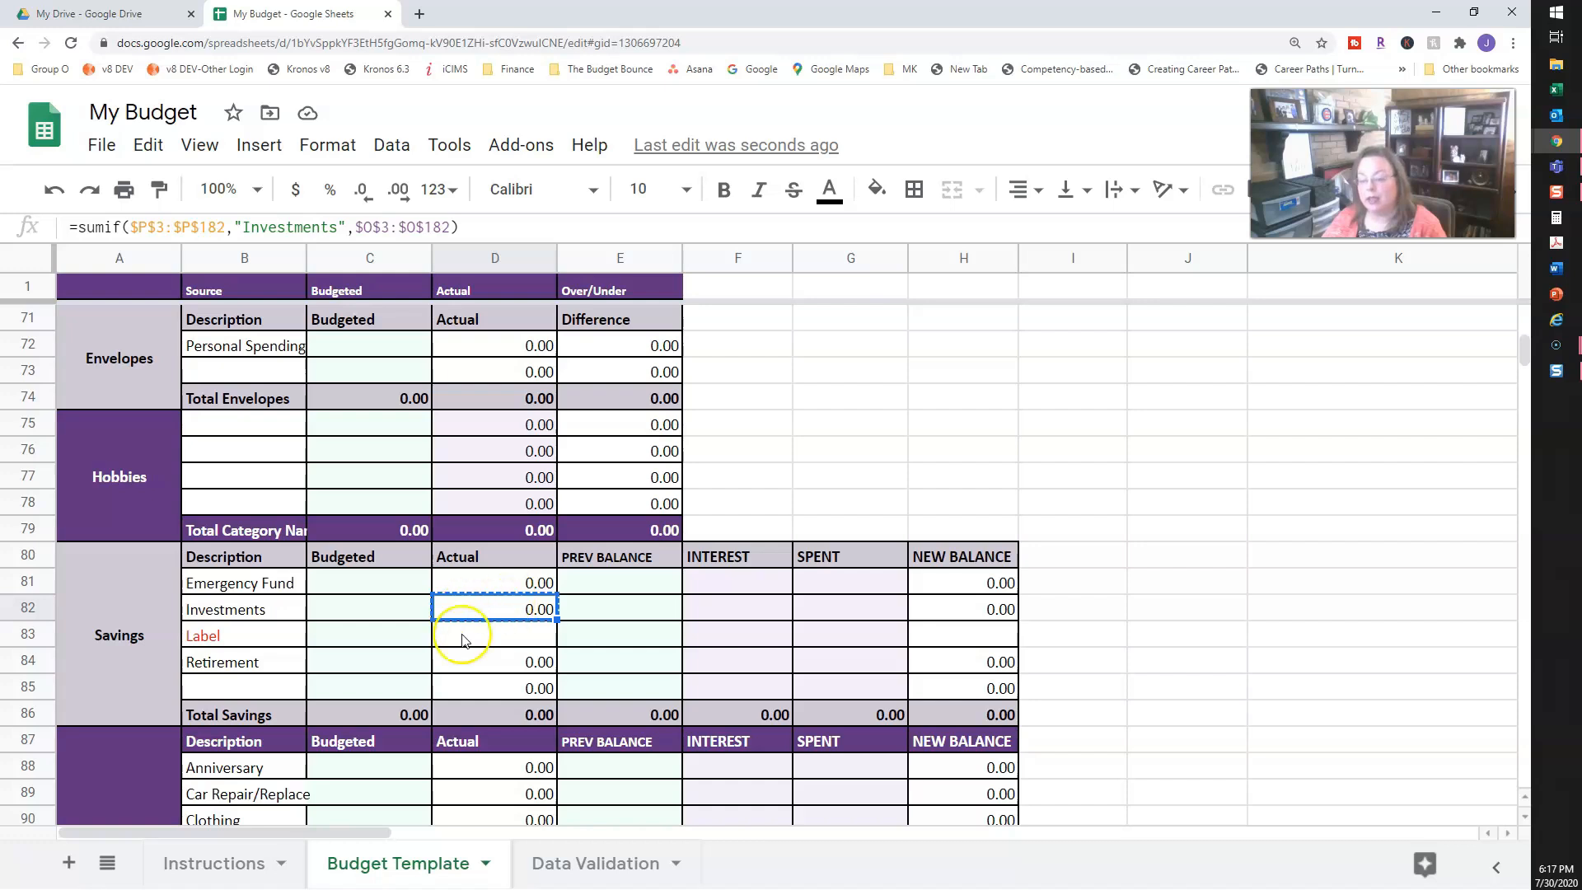
click(485, 640)
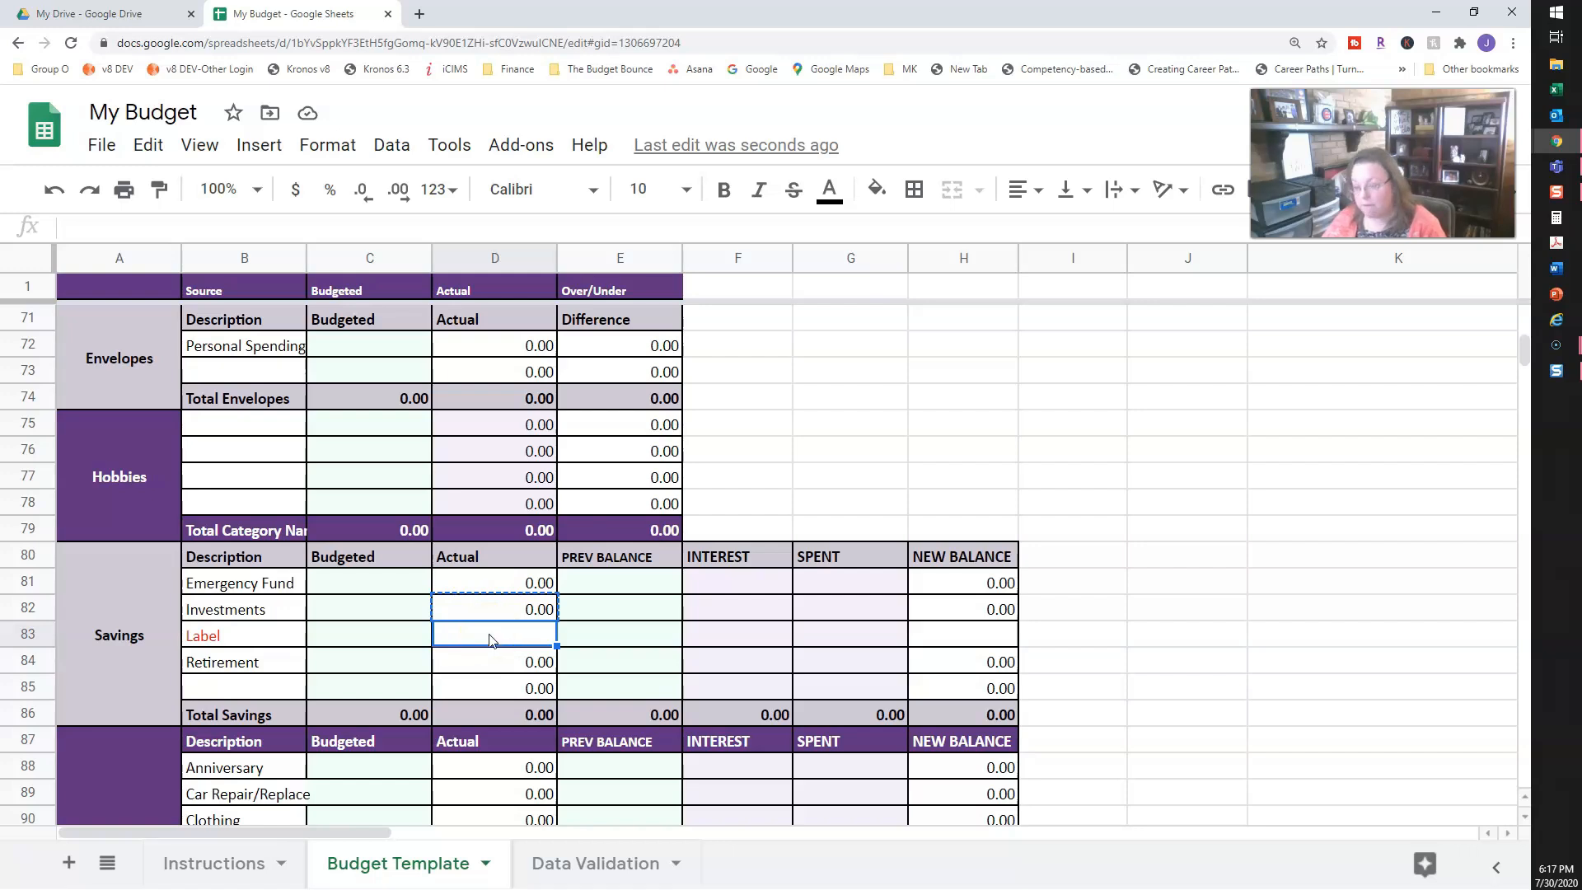
text(=sumif($P$3:$P$182,"Investments",$O$3:$O$182))
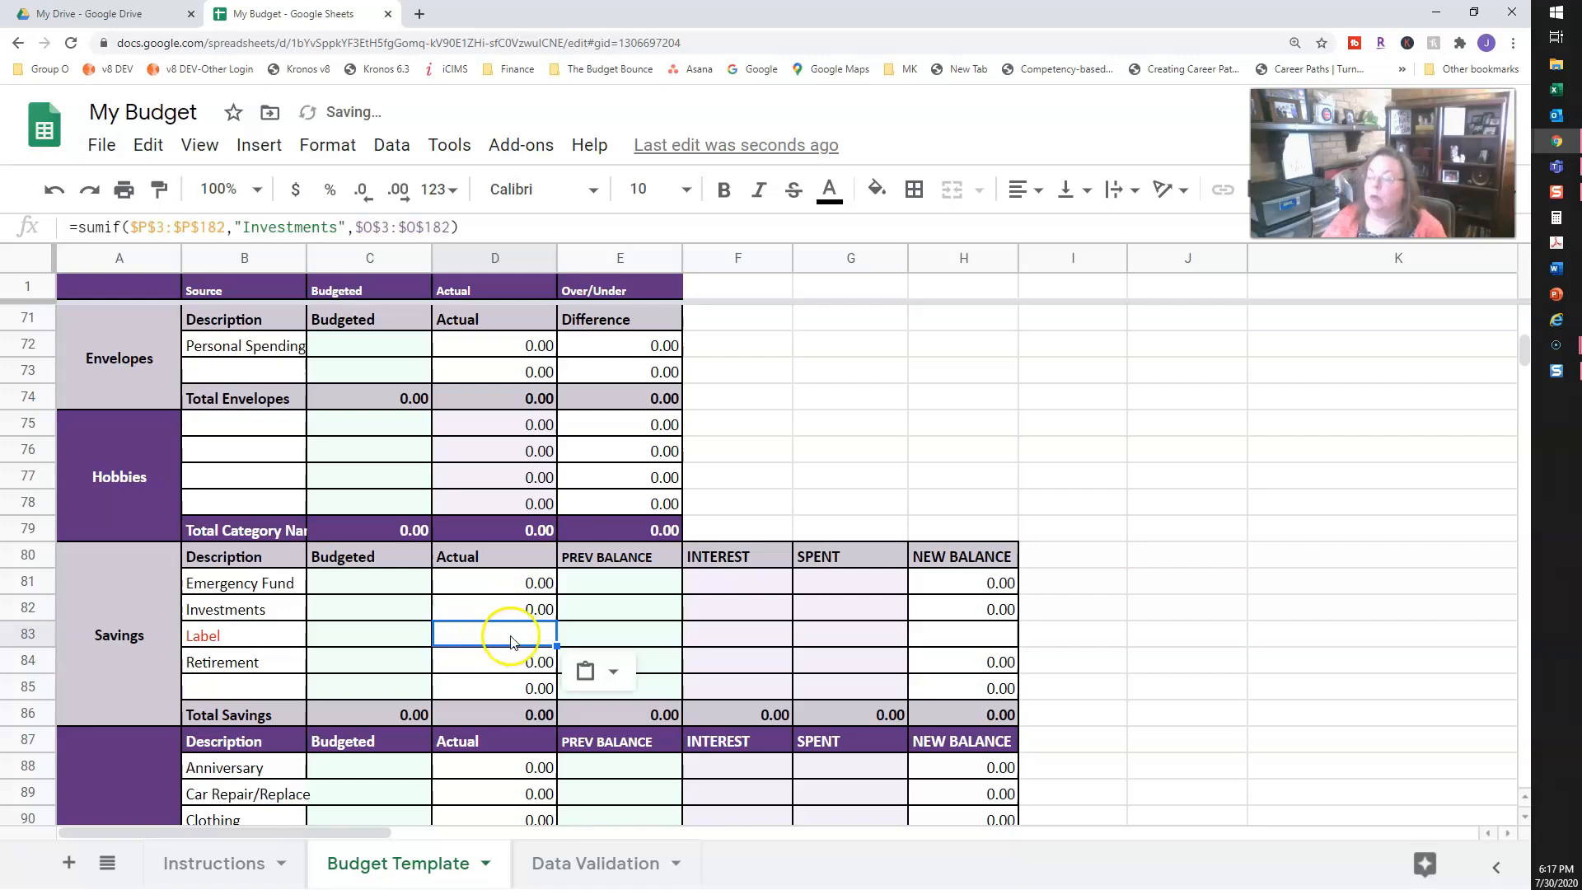
Step: Change the criterion in the Label row's Actual SUMIF formula to "Label"
click(528, 609)
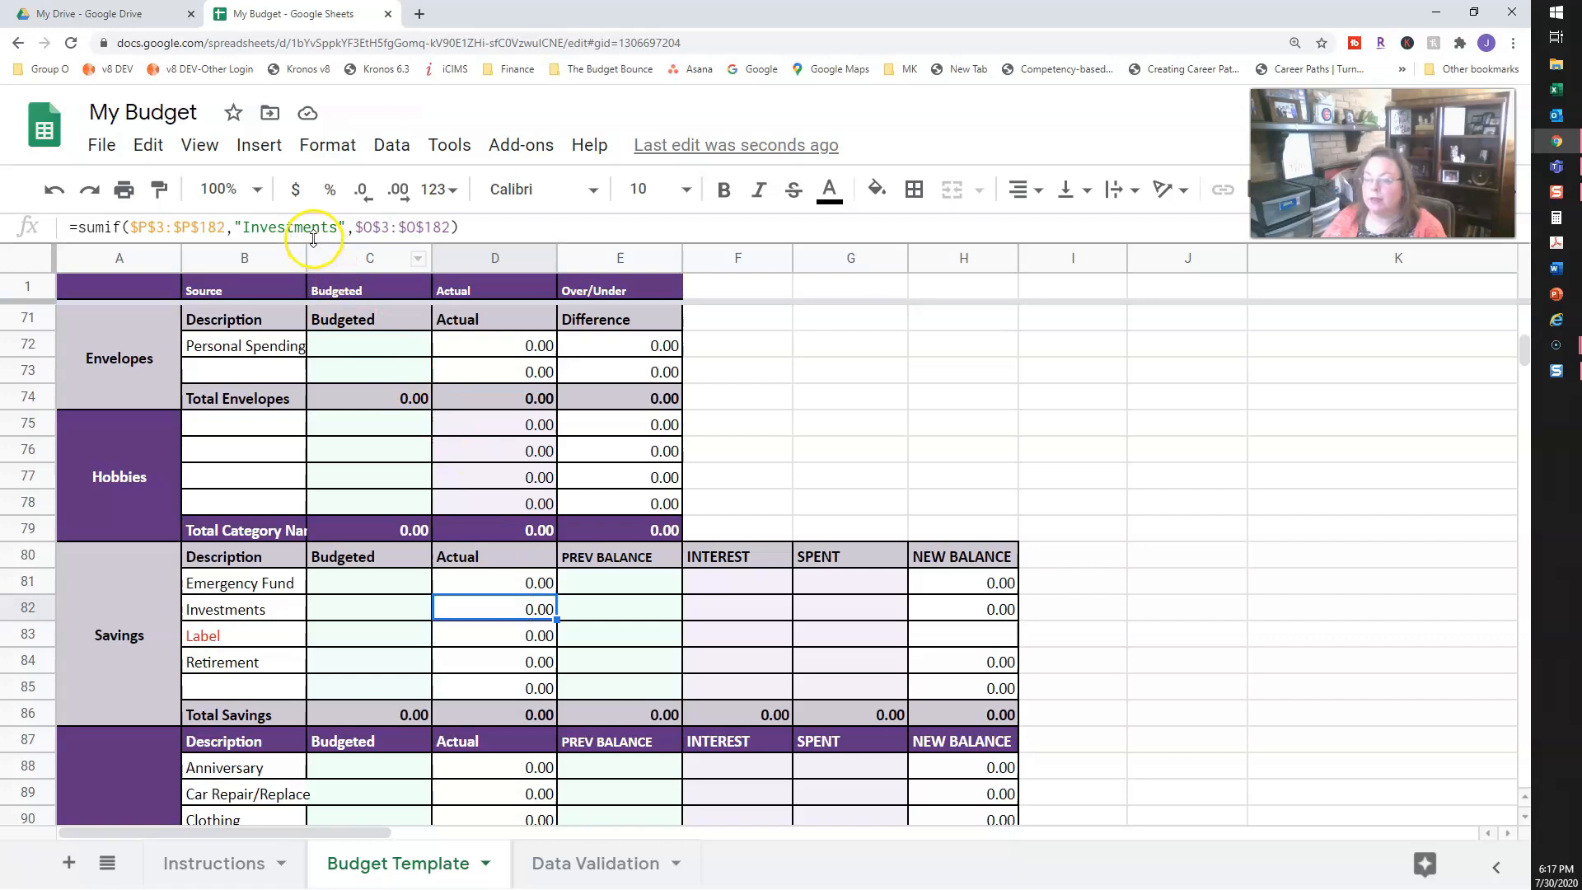
click(532, 637)
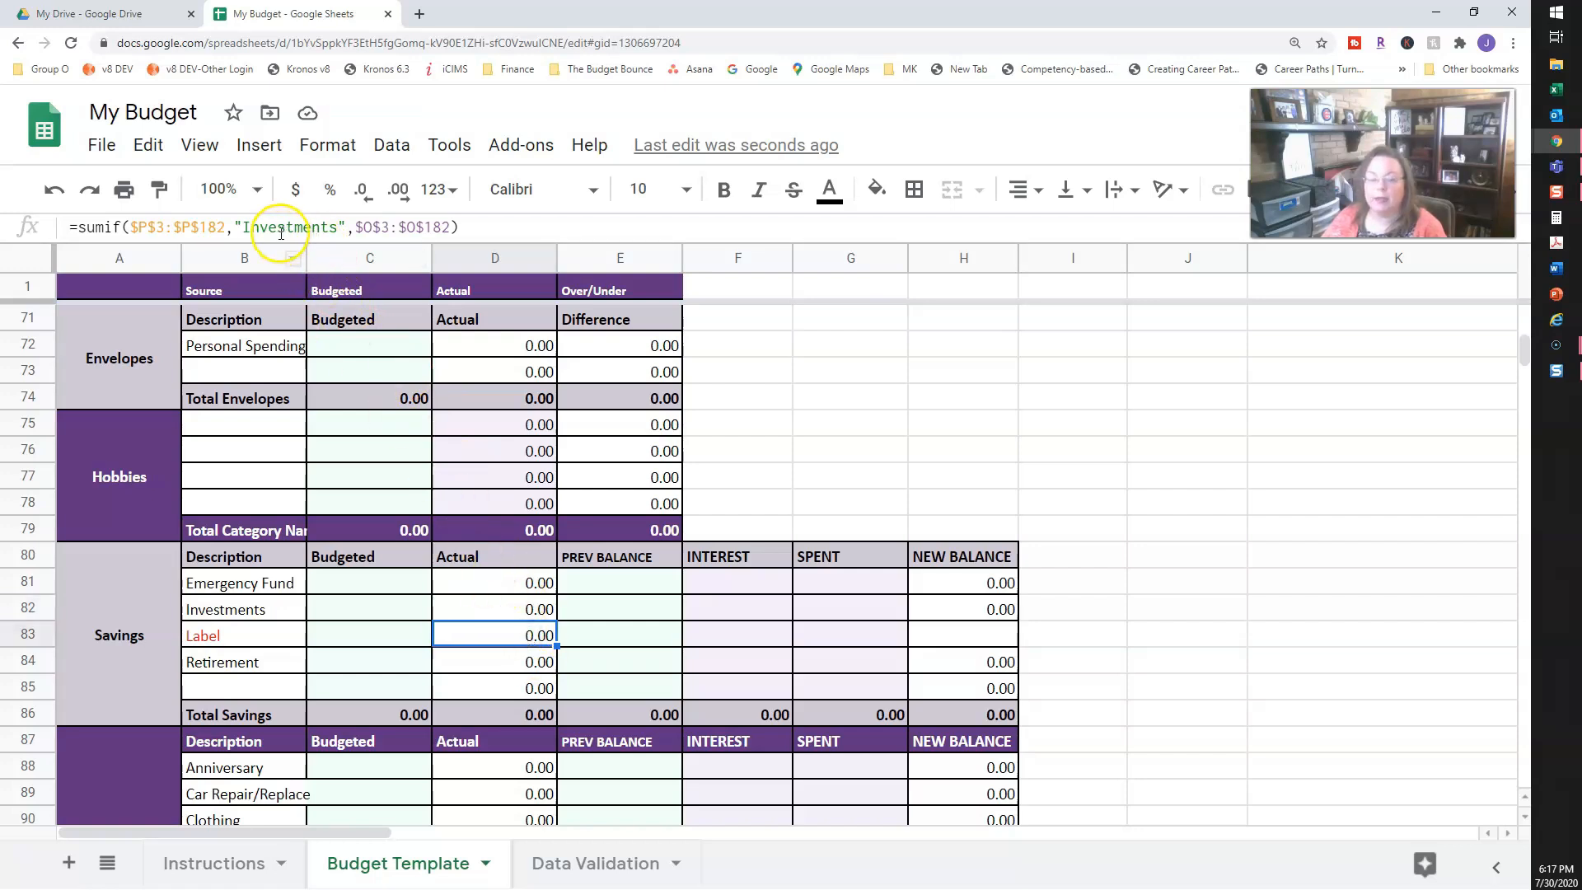
click(245, 228)
drag(299, 228, 325, 227)
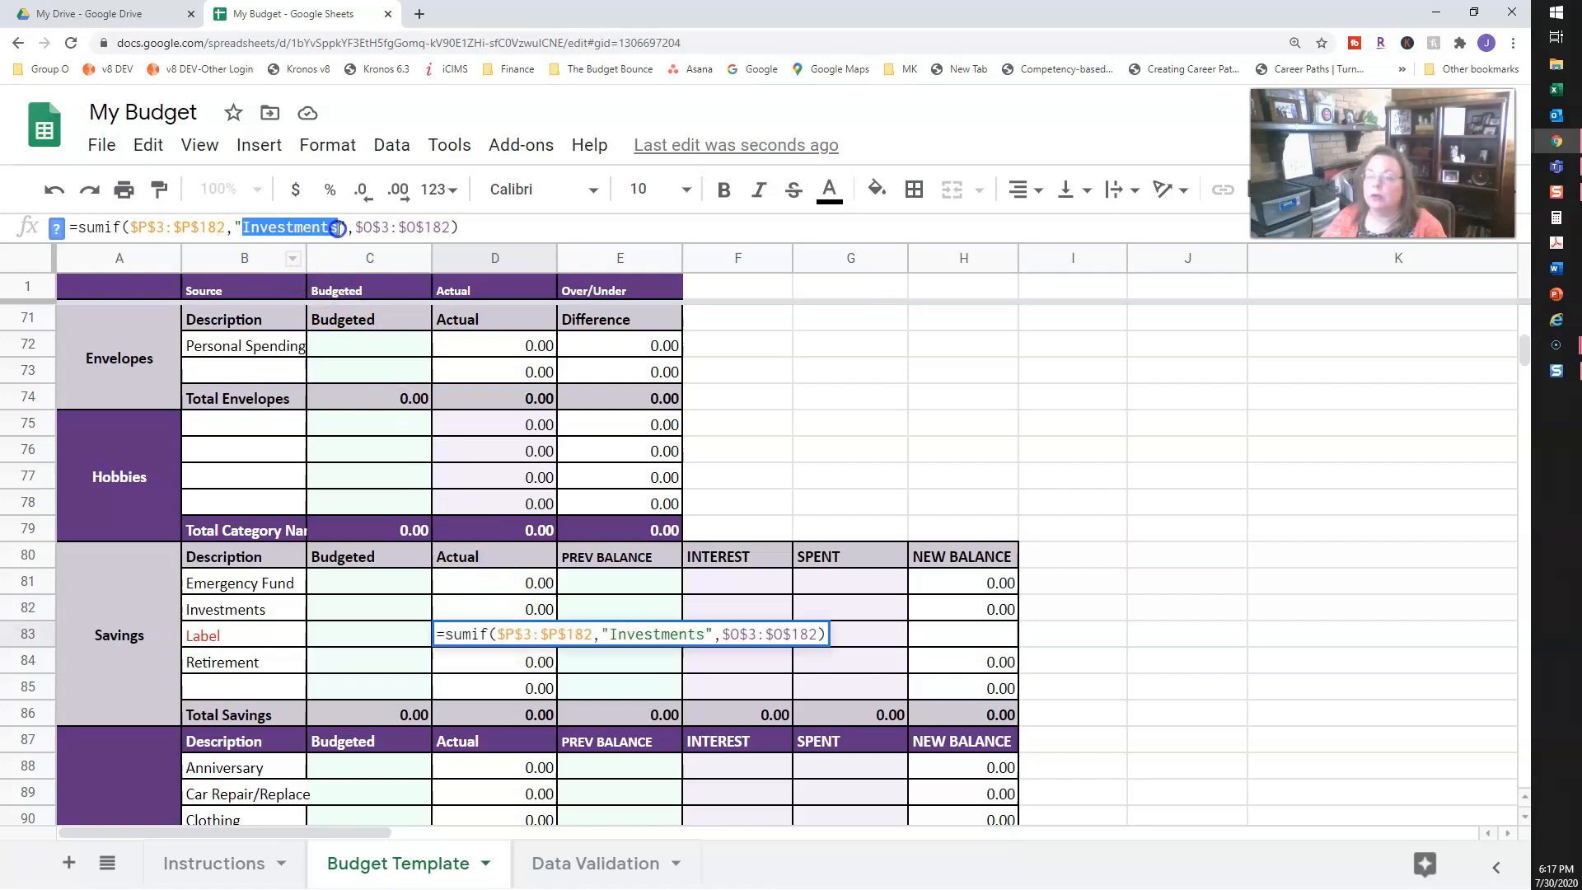
text(Label)
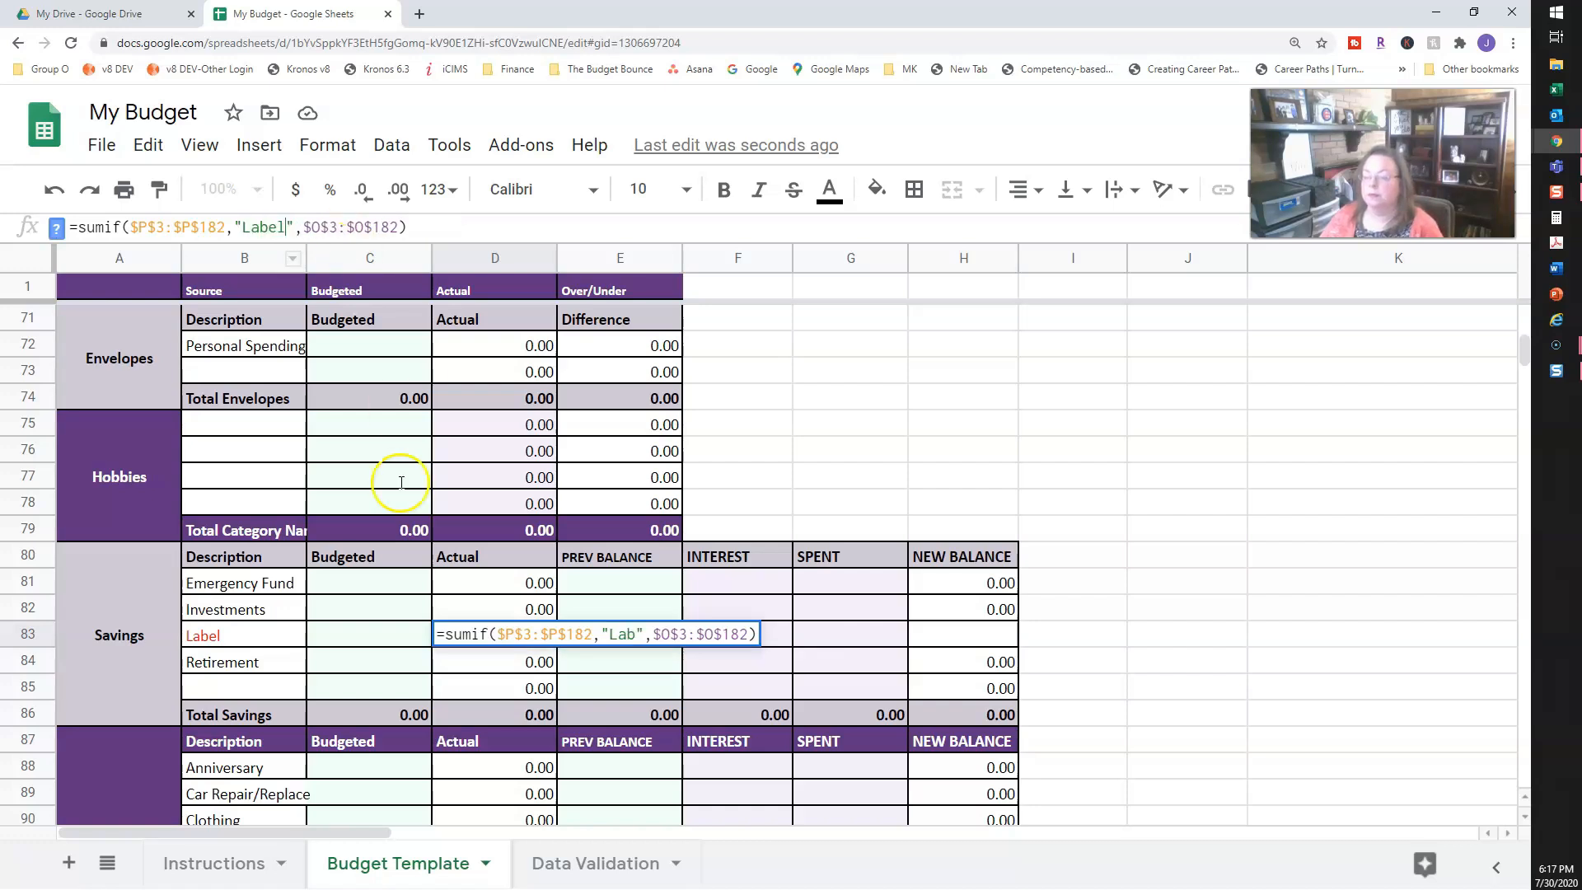
click(498, 643)
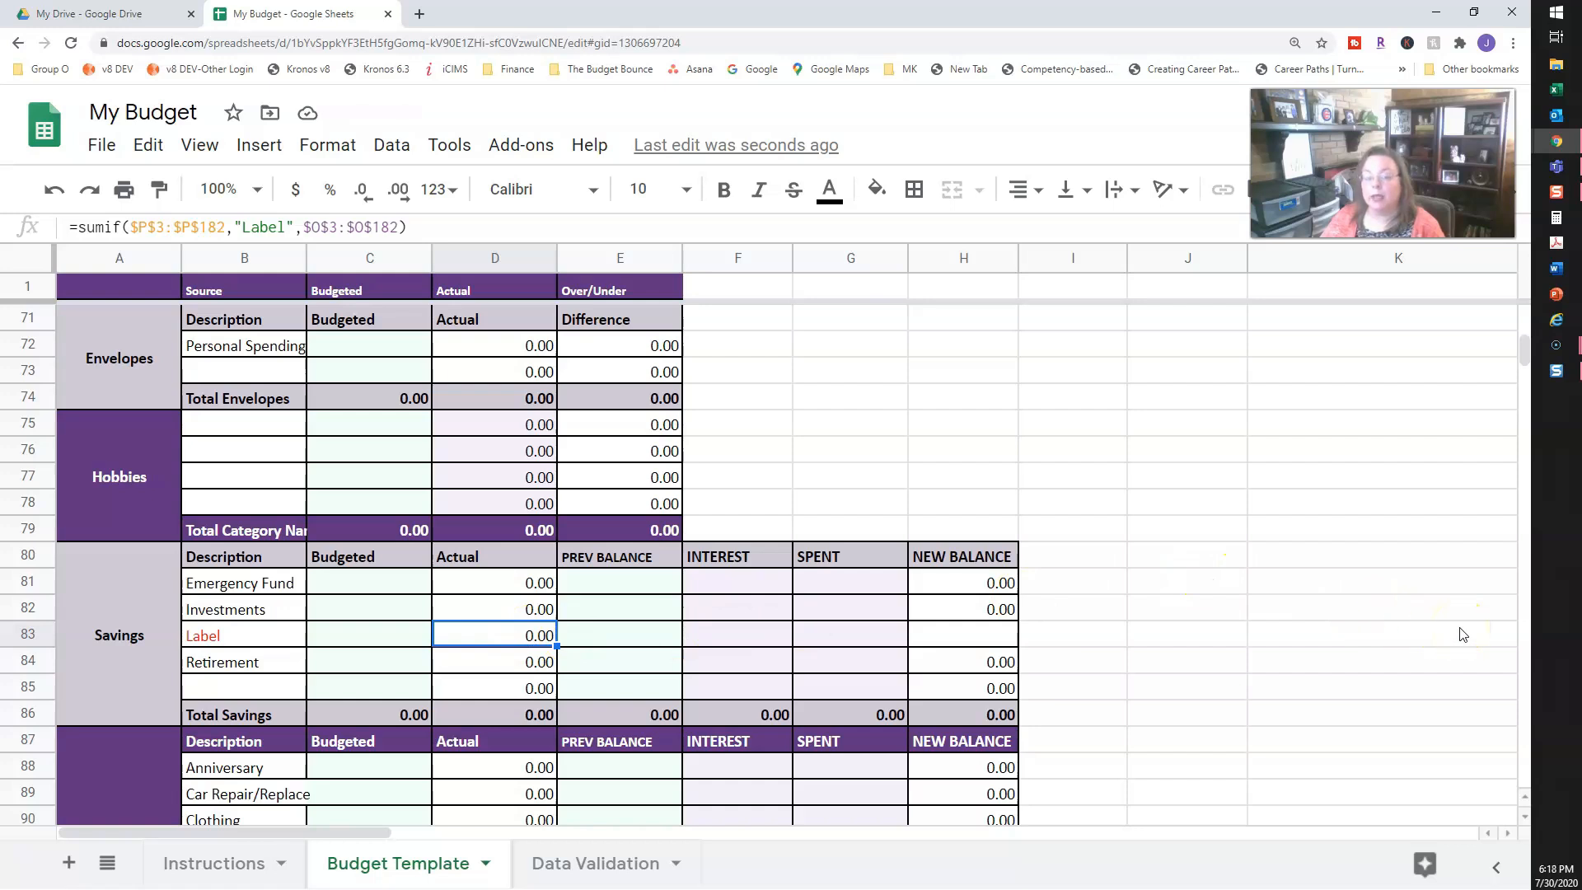
Step: Copy the Investments row's New Balance formula in the Savings section into the Label row's empty New Balance cell
scroll(614, 692, down, 2)
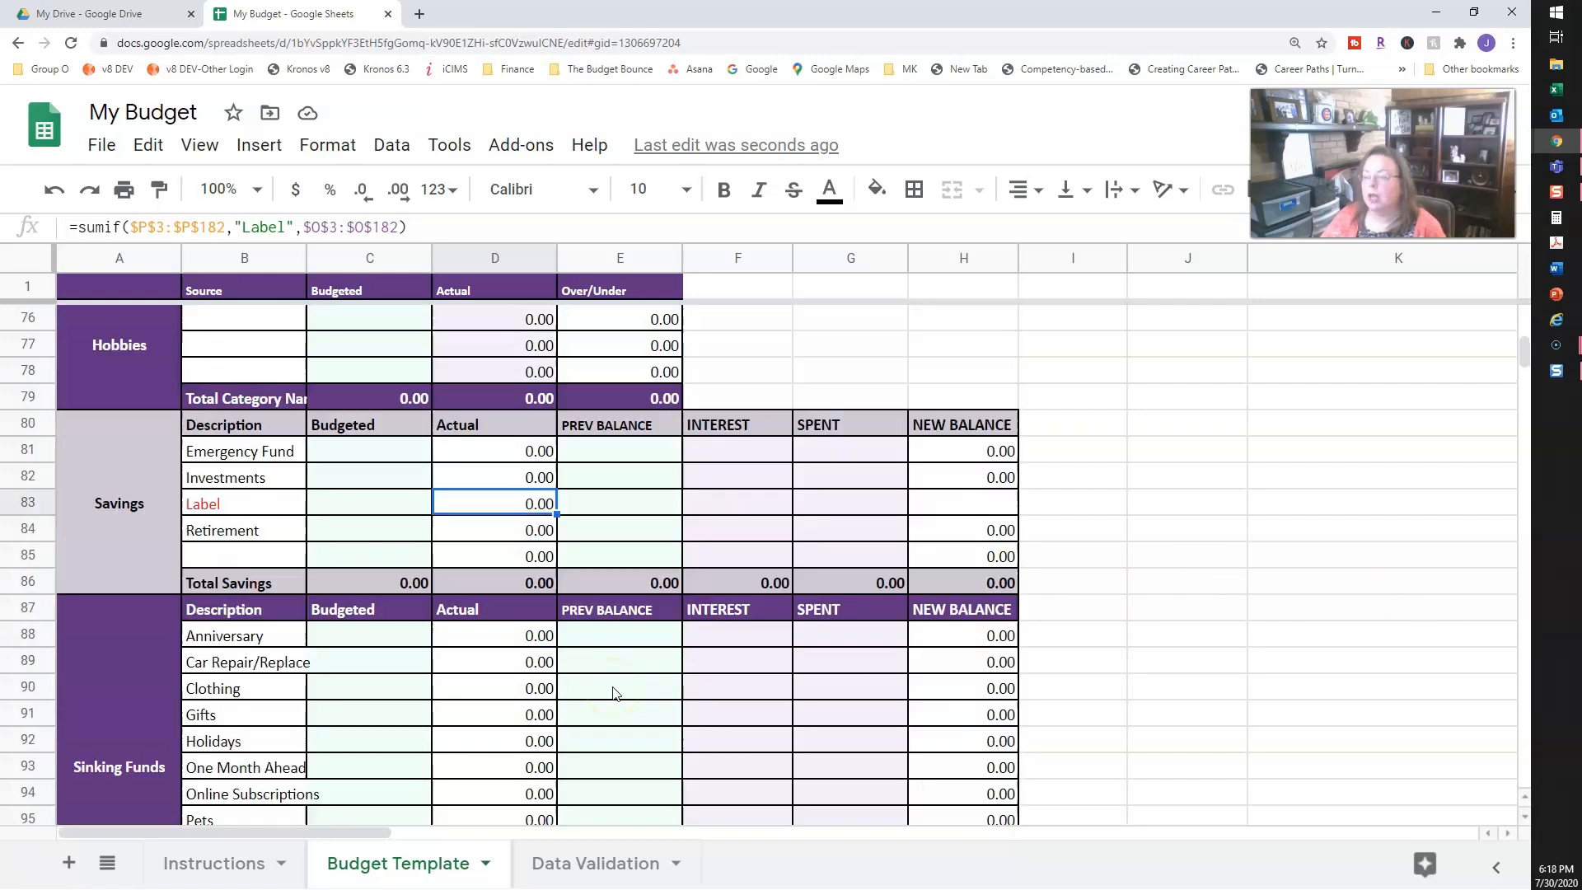
click(1000, 478)
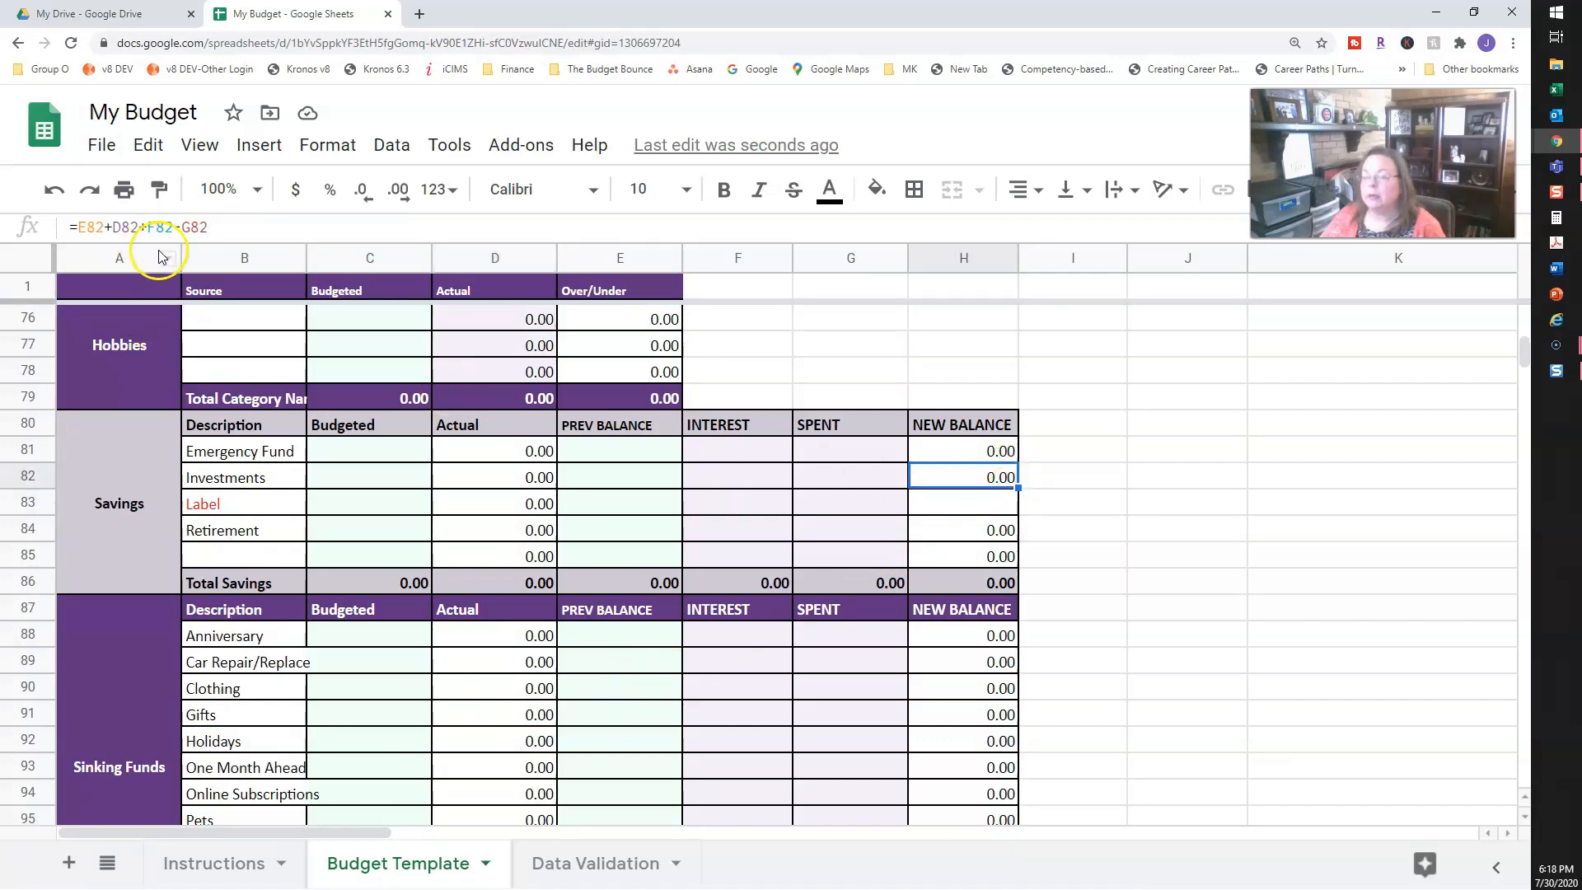
key(ctrl+c)
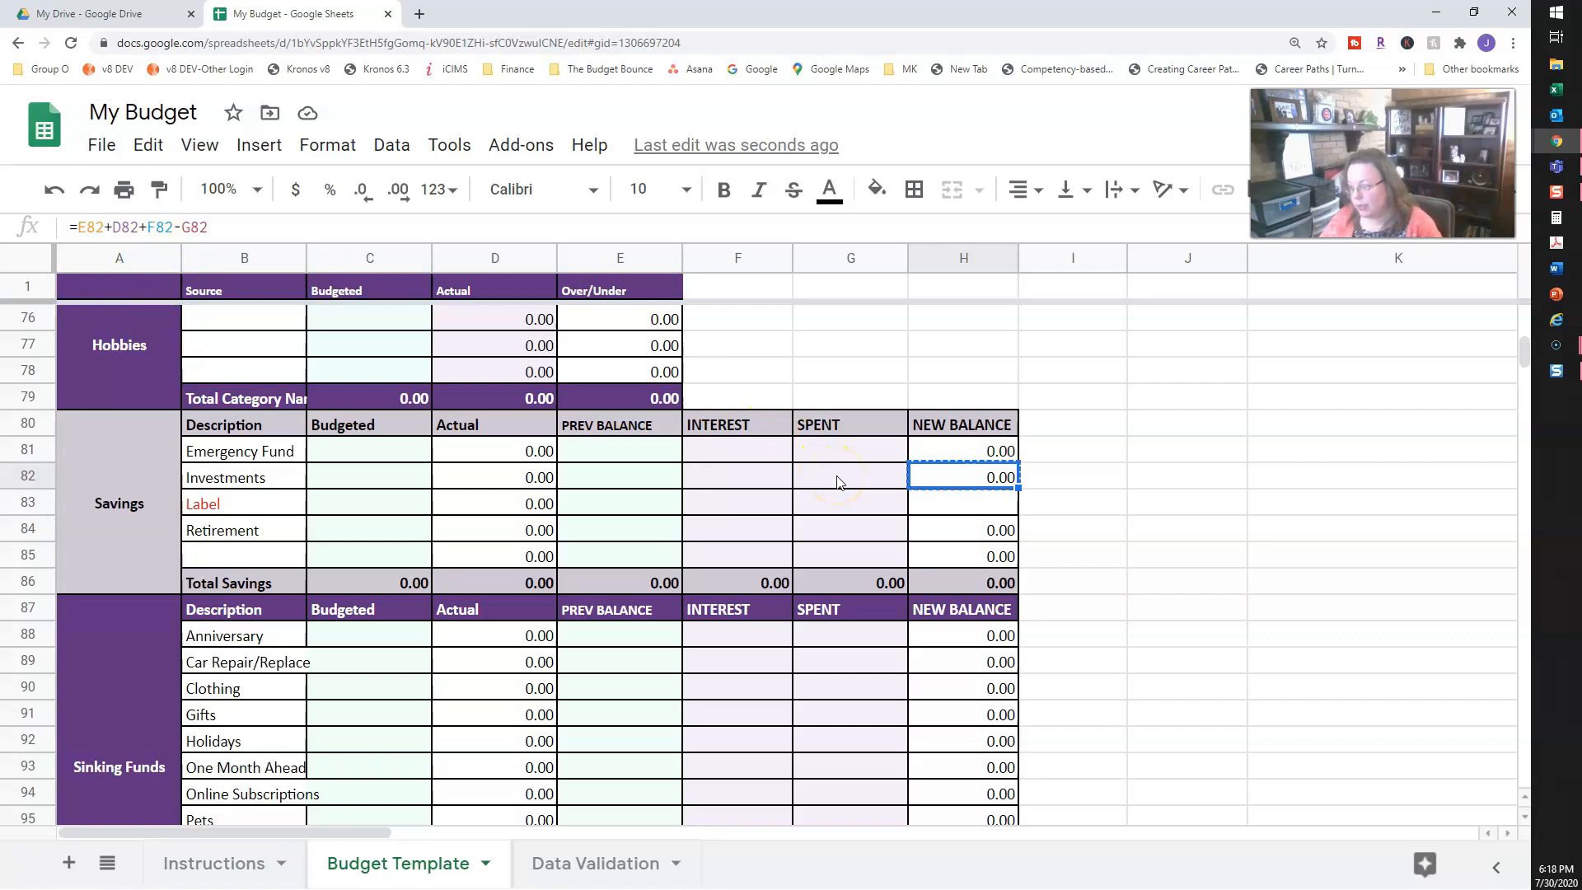
click(925, 510)
key(ctrl+v)
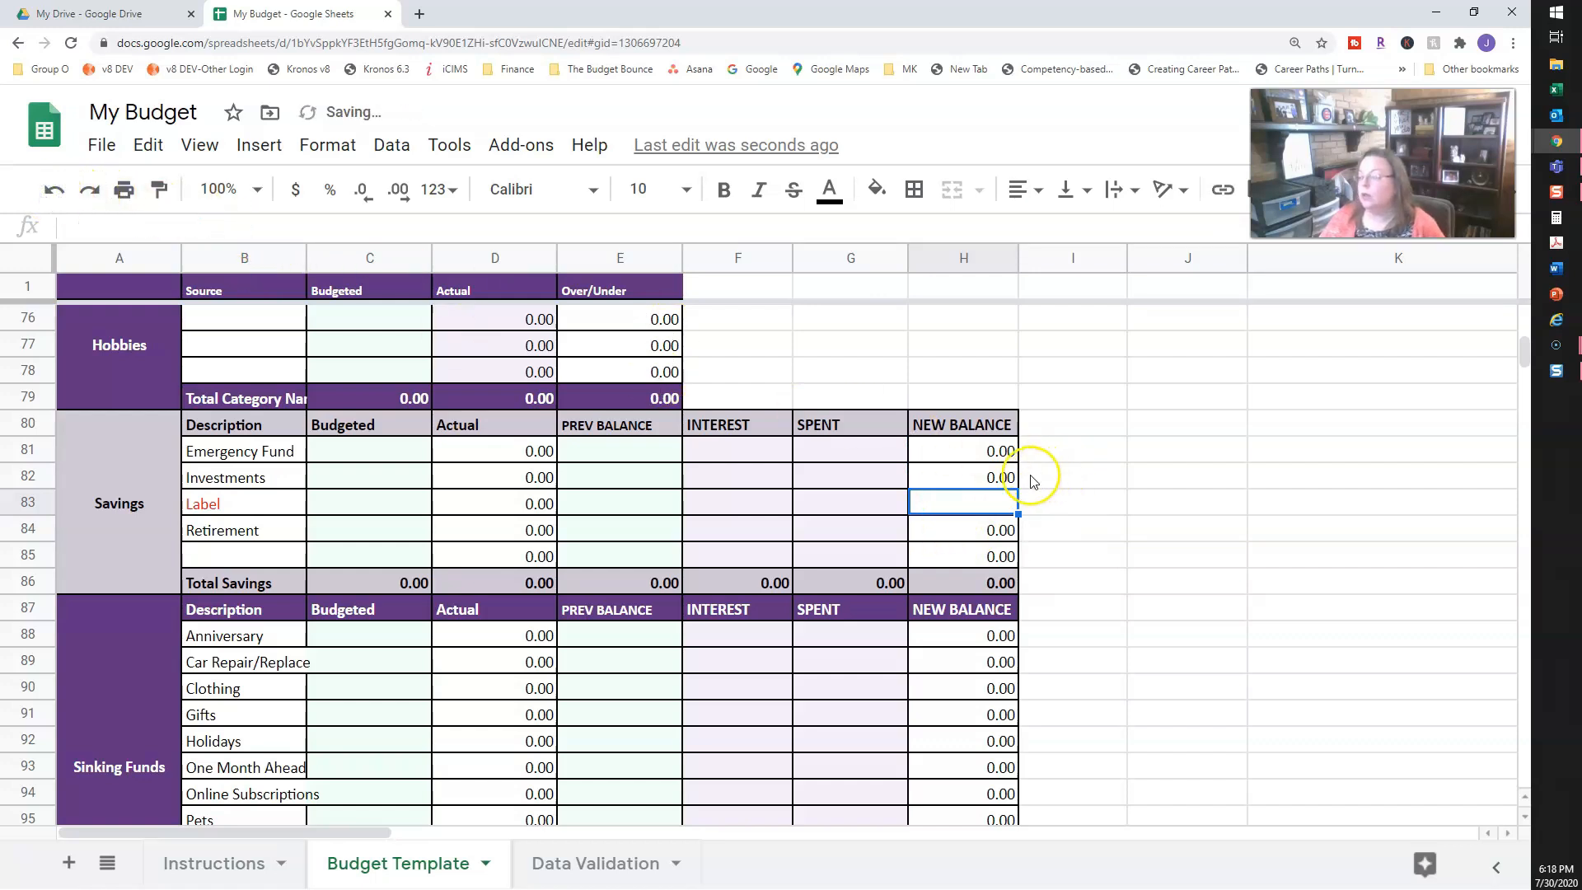
Step: Fill the Investments row's New Balance formula down into the Label row, check the resulting formula, and undo the fill
click(991, 479)
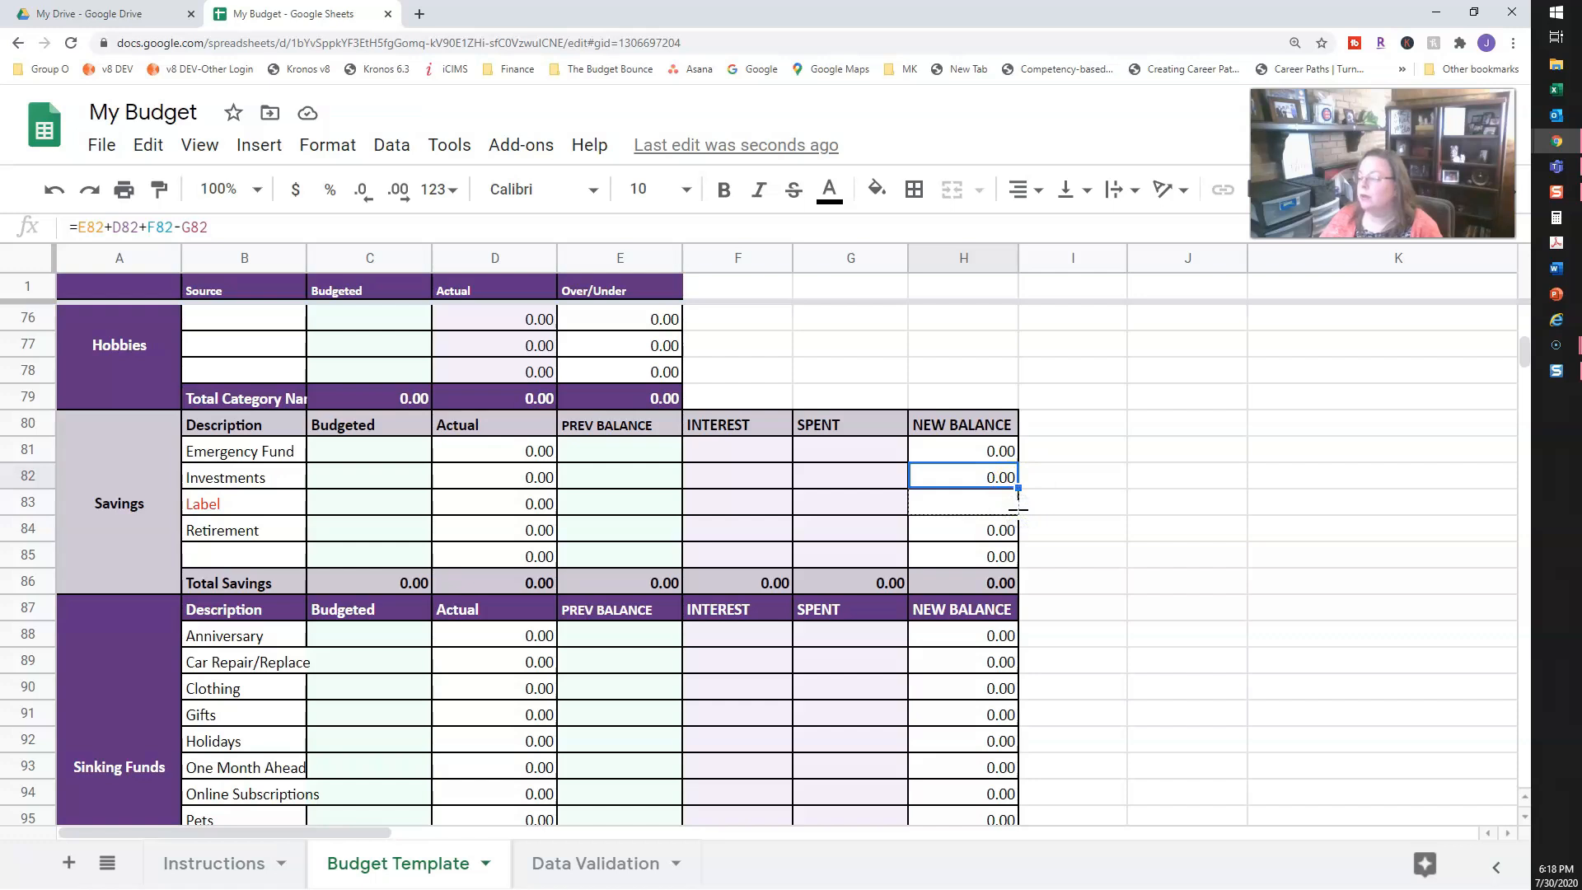
drag(1018, 506, 1017, 506)
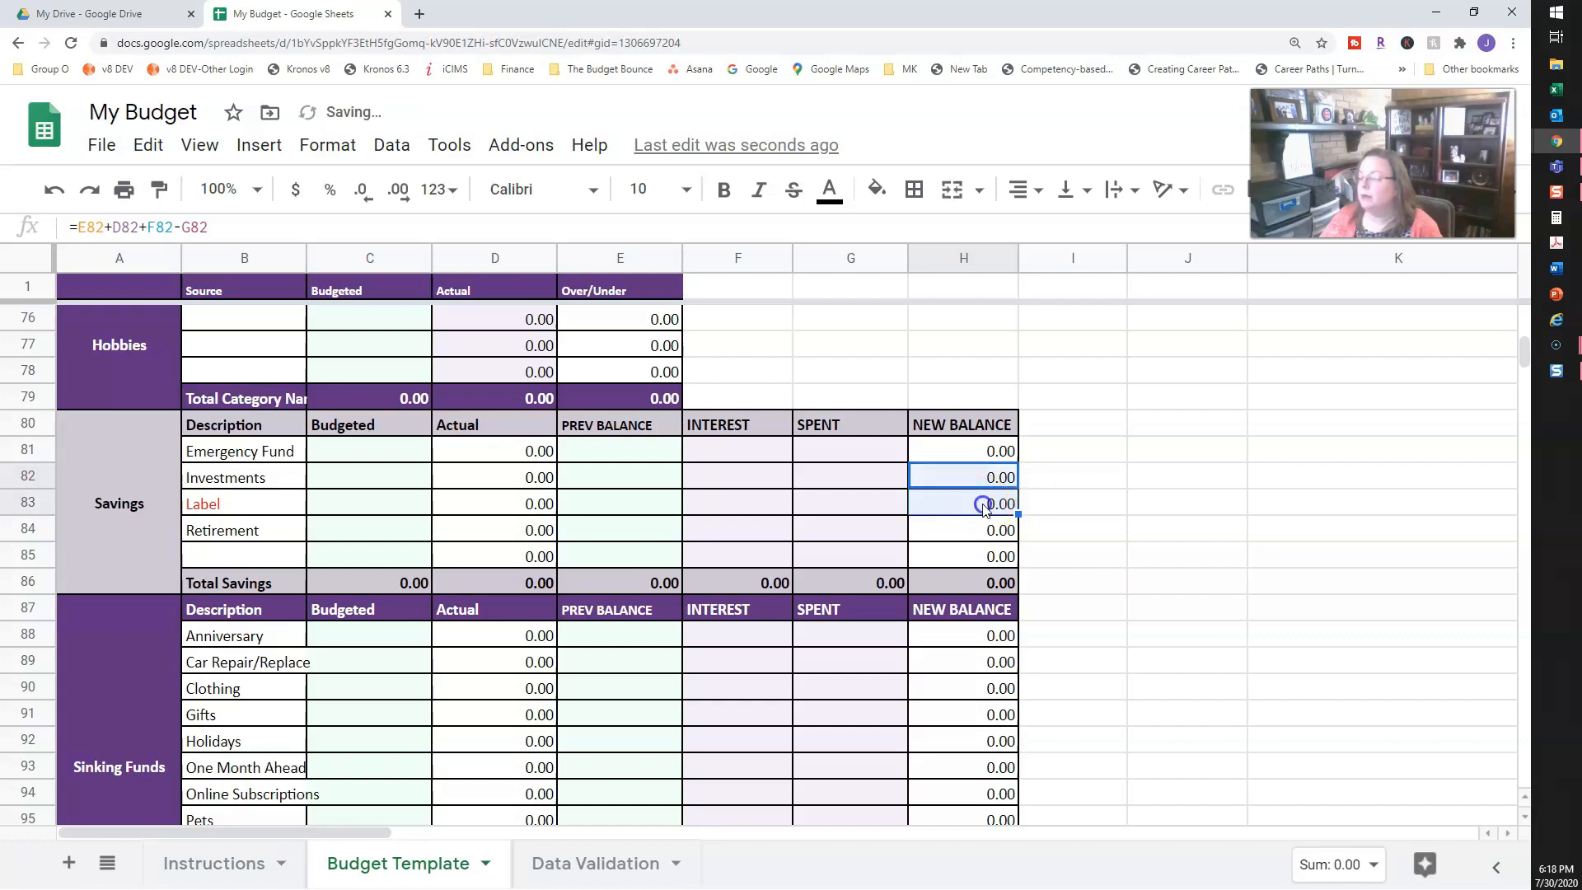
click(983, 505)
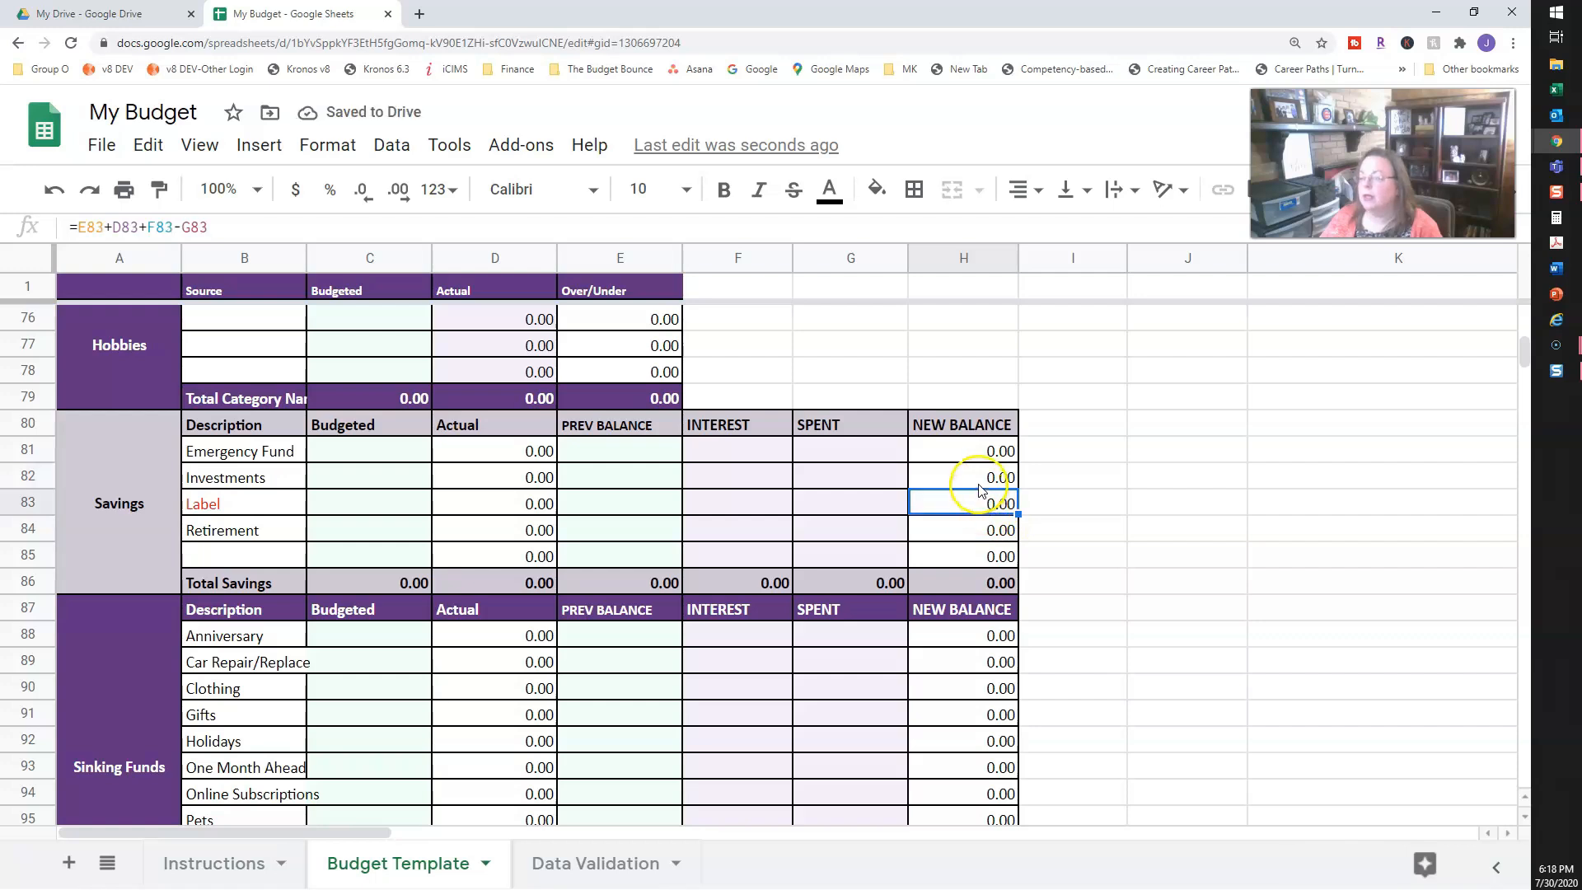
click(67, 203)
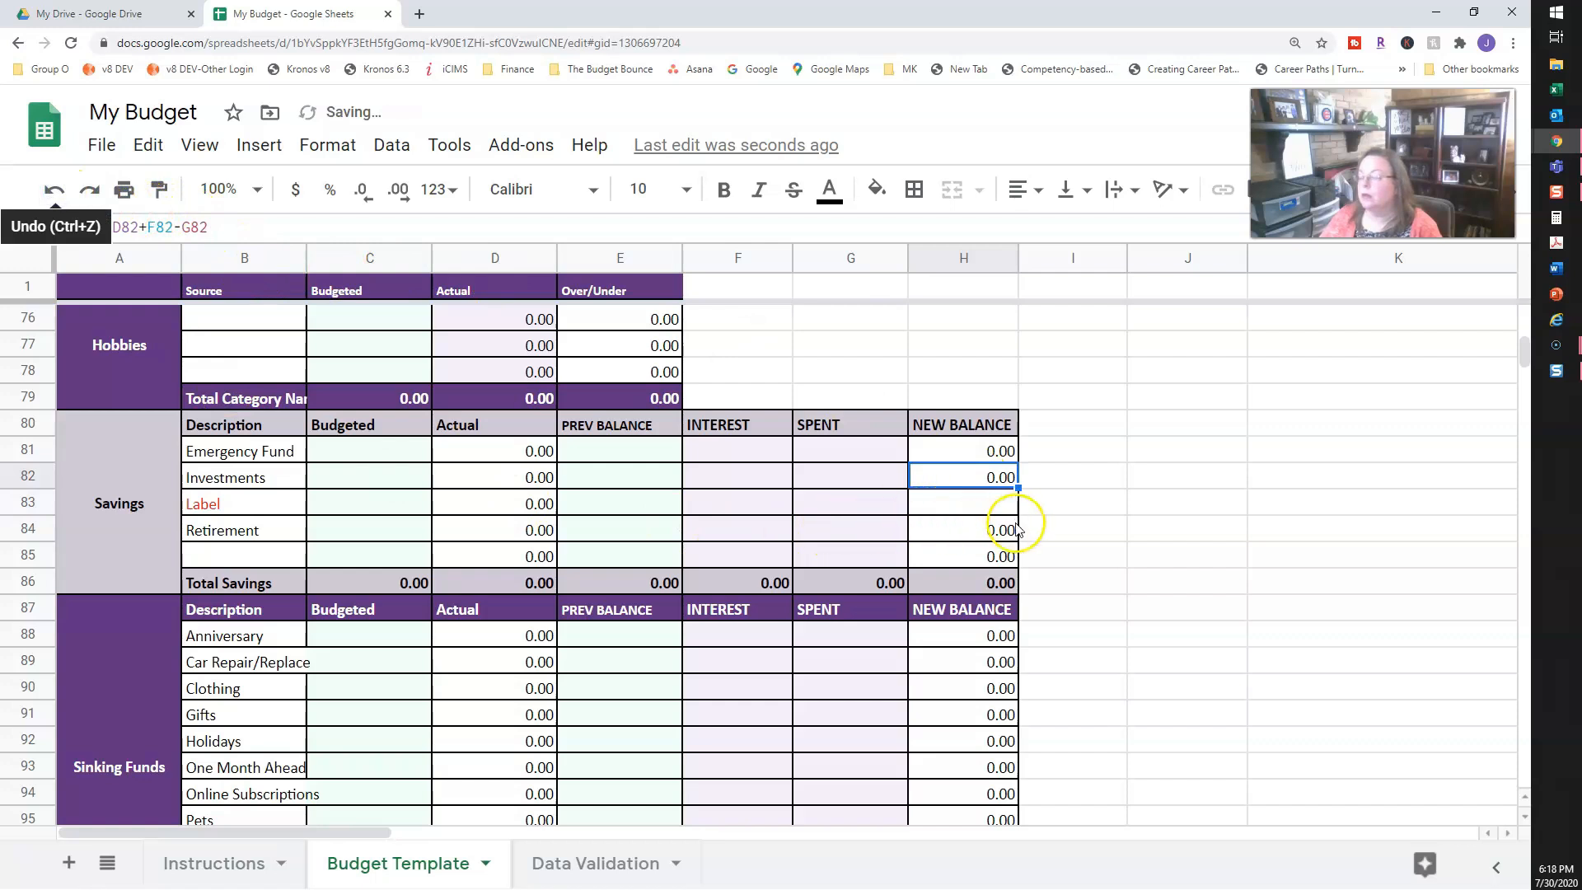
Step: Copy the Investments row's New Balance cell and paste only its formula into the Label row's New Balance cell
click(989, 479)
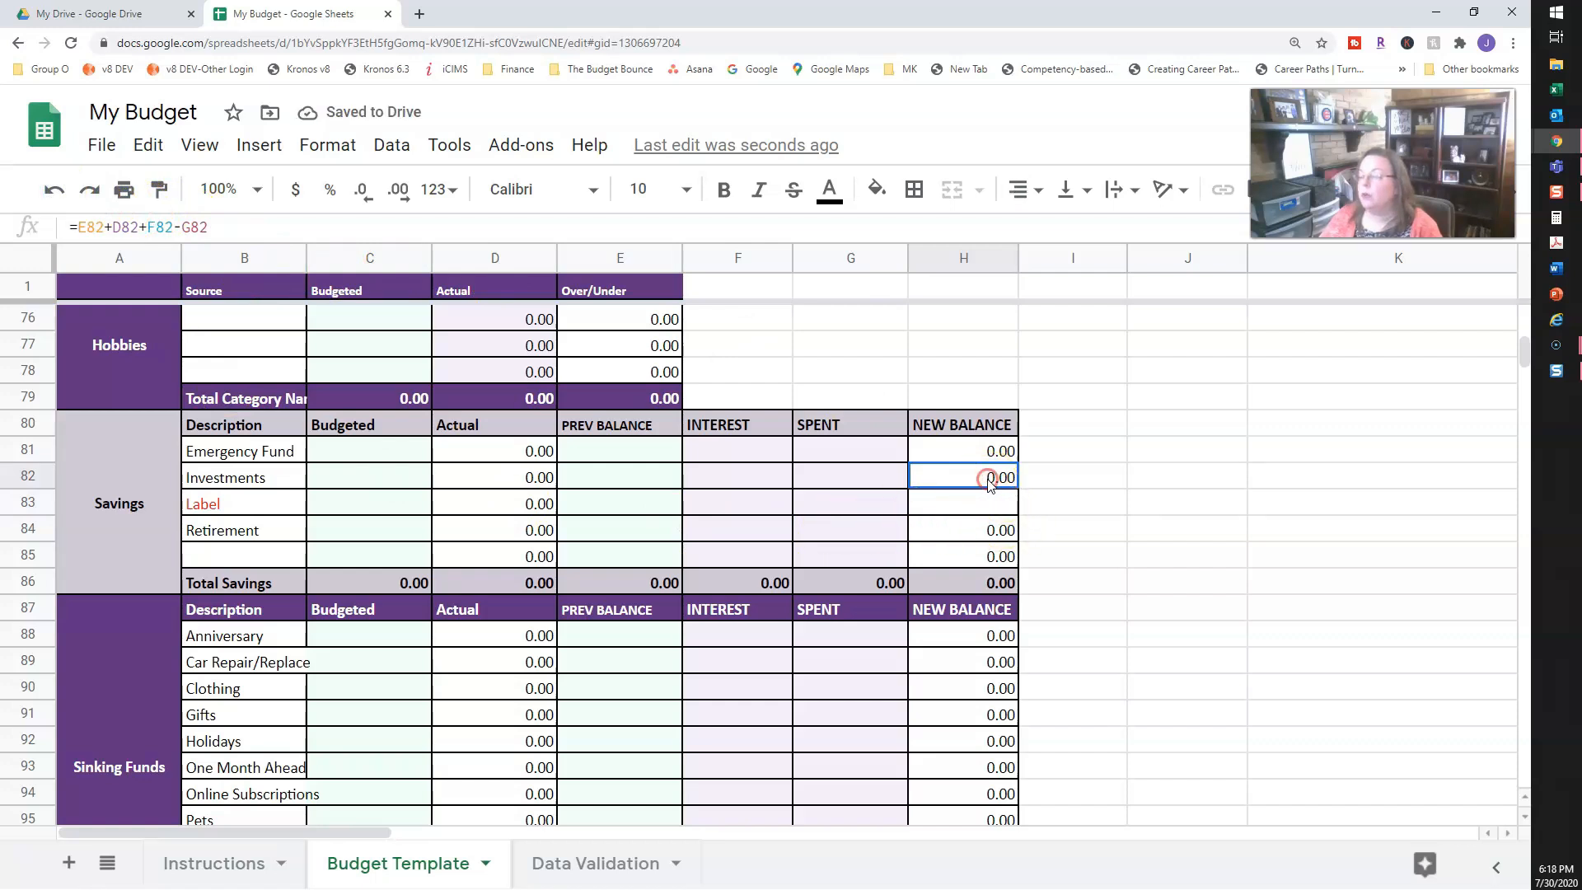
right_click(990, 486)
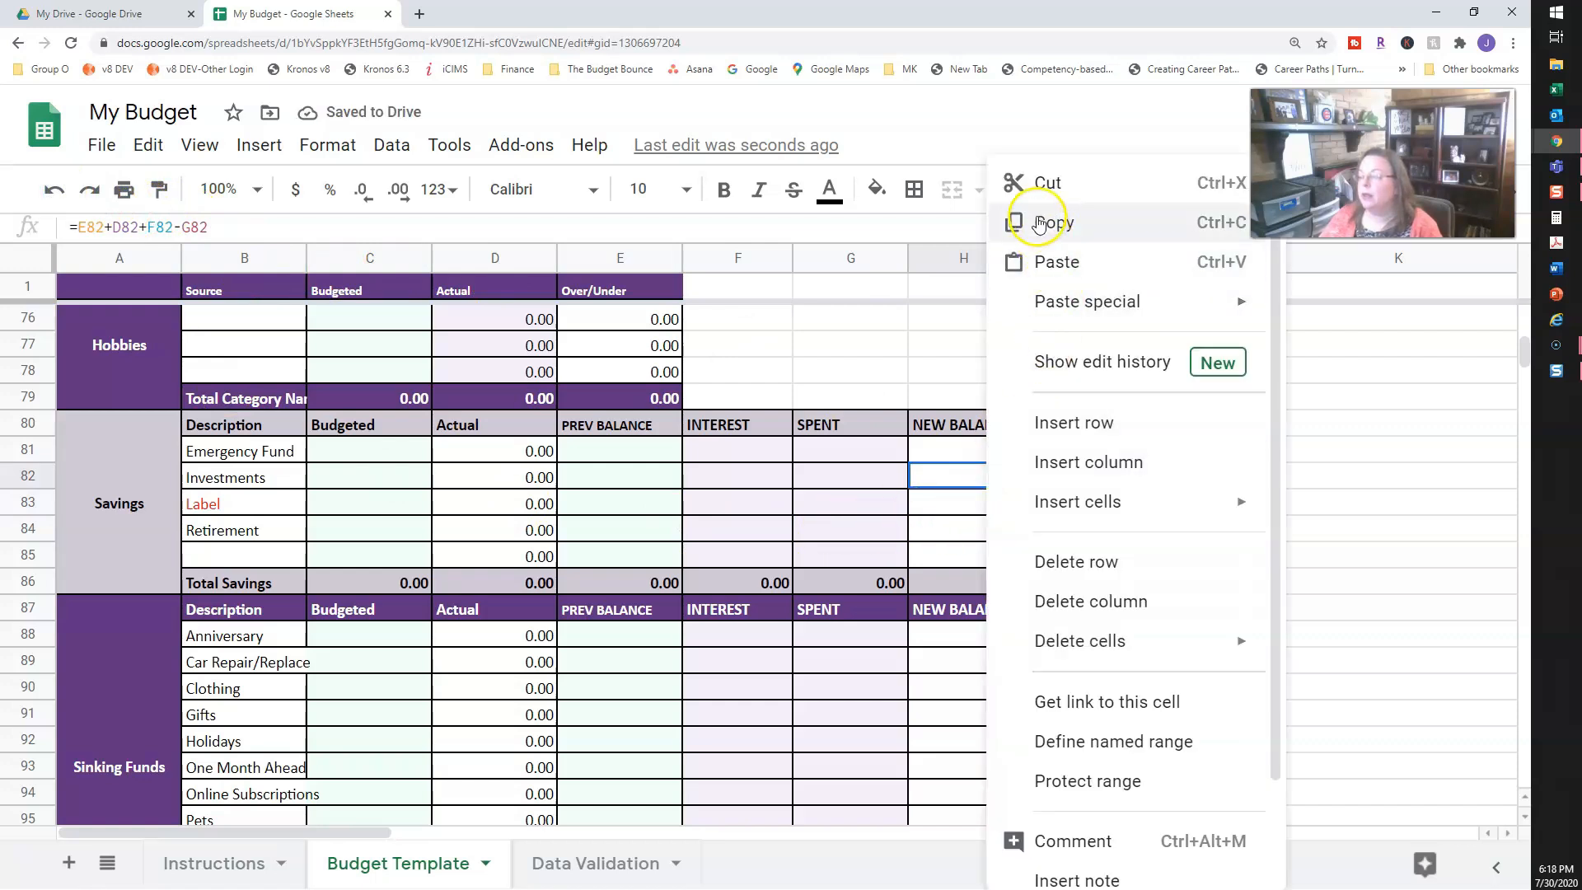
click(1037, 220)
click(985, 505)
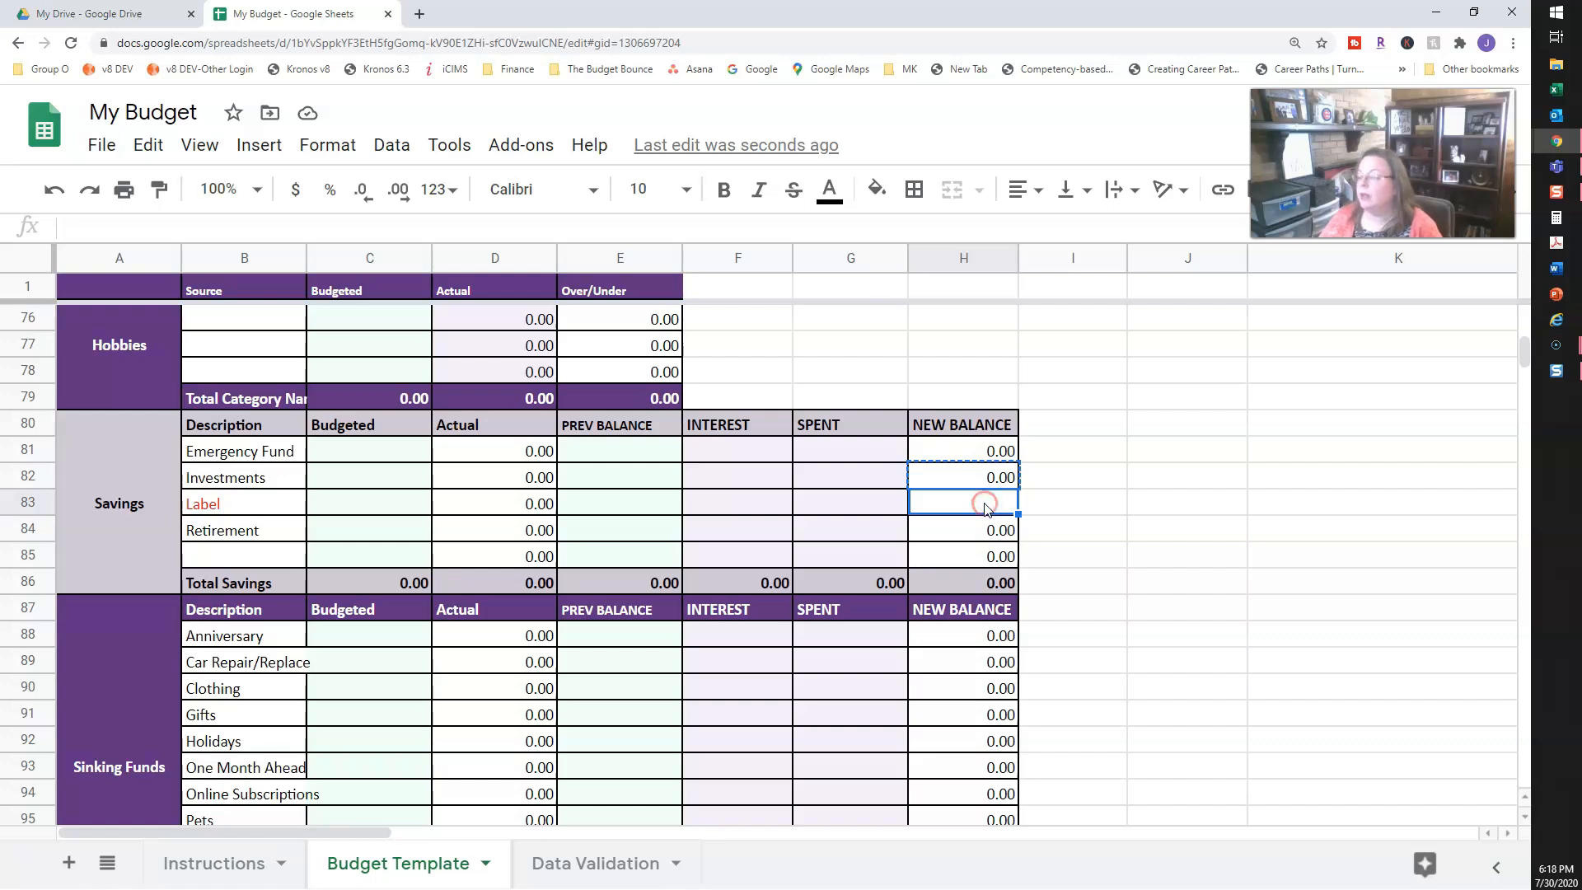
right_click(985, 506)
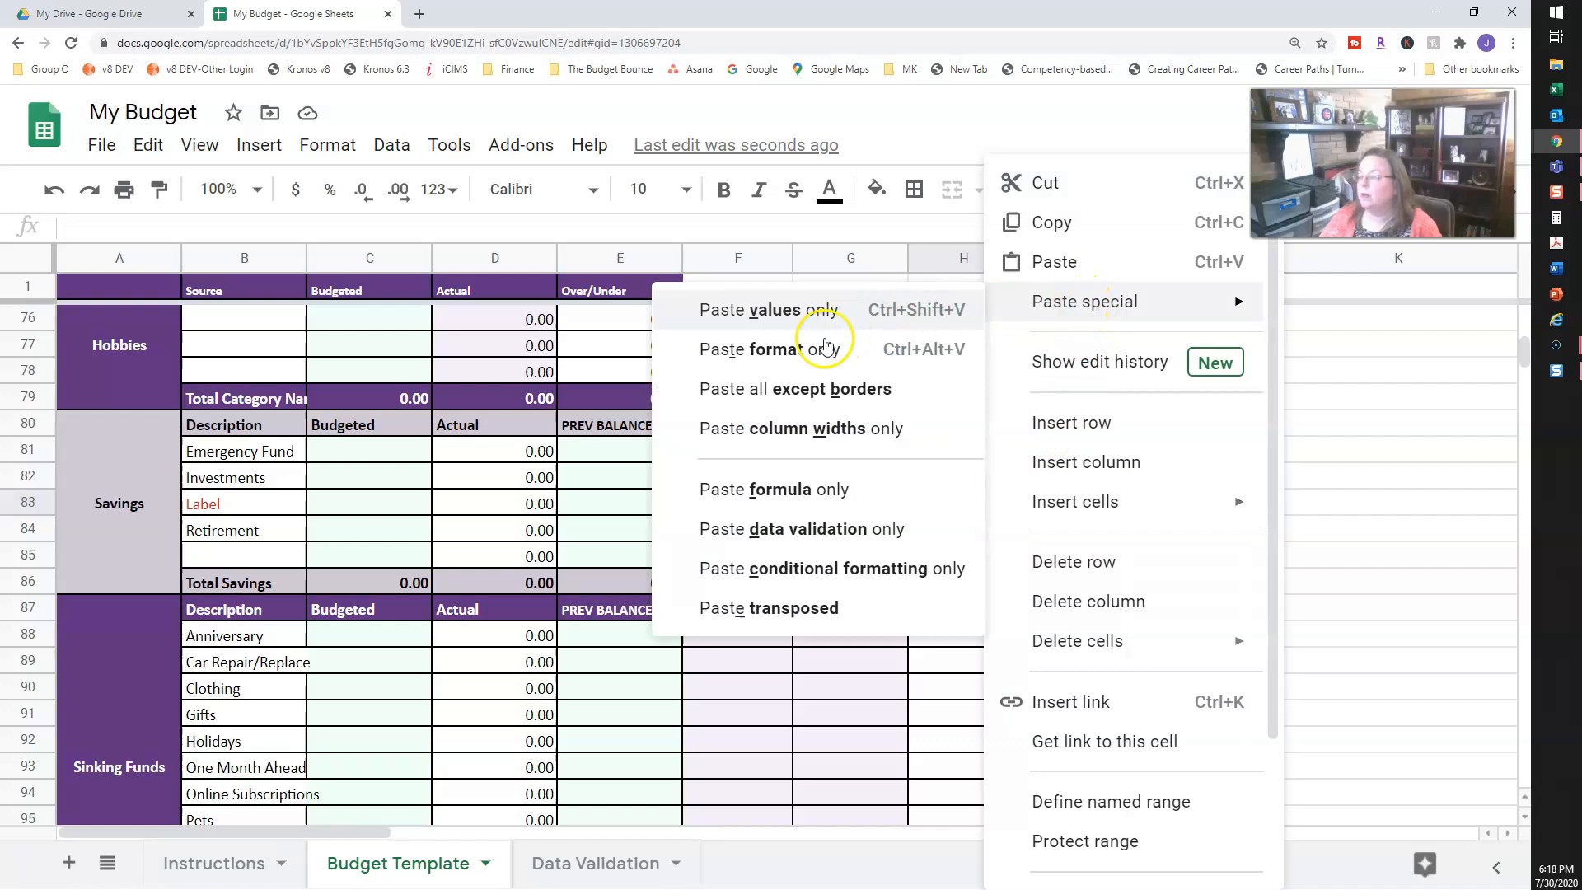
click(782, 489)
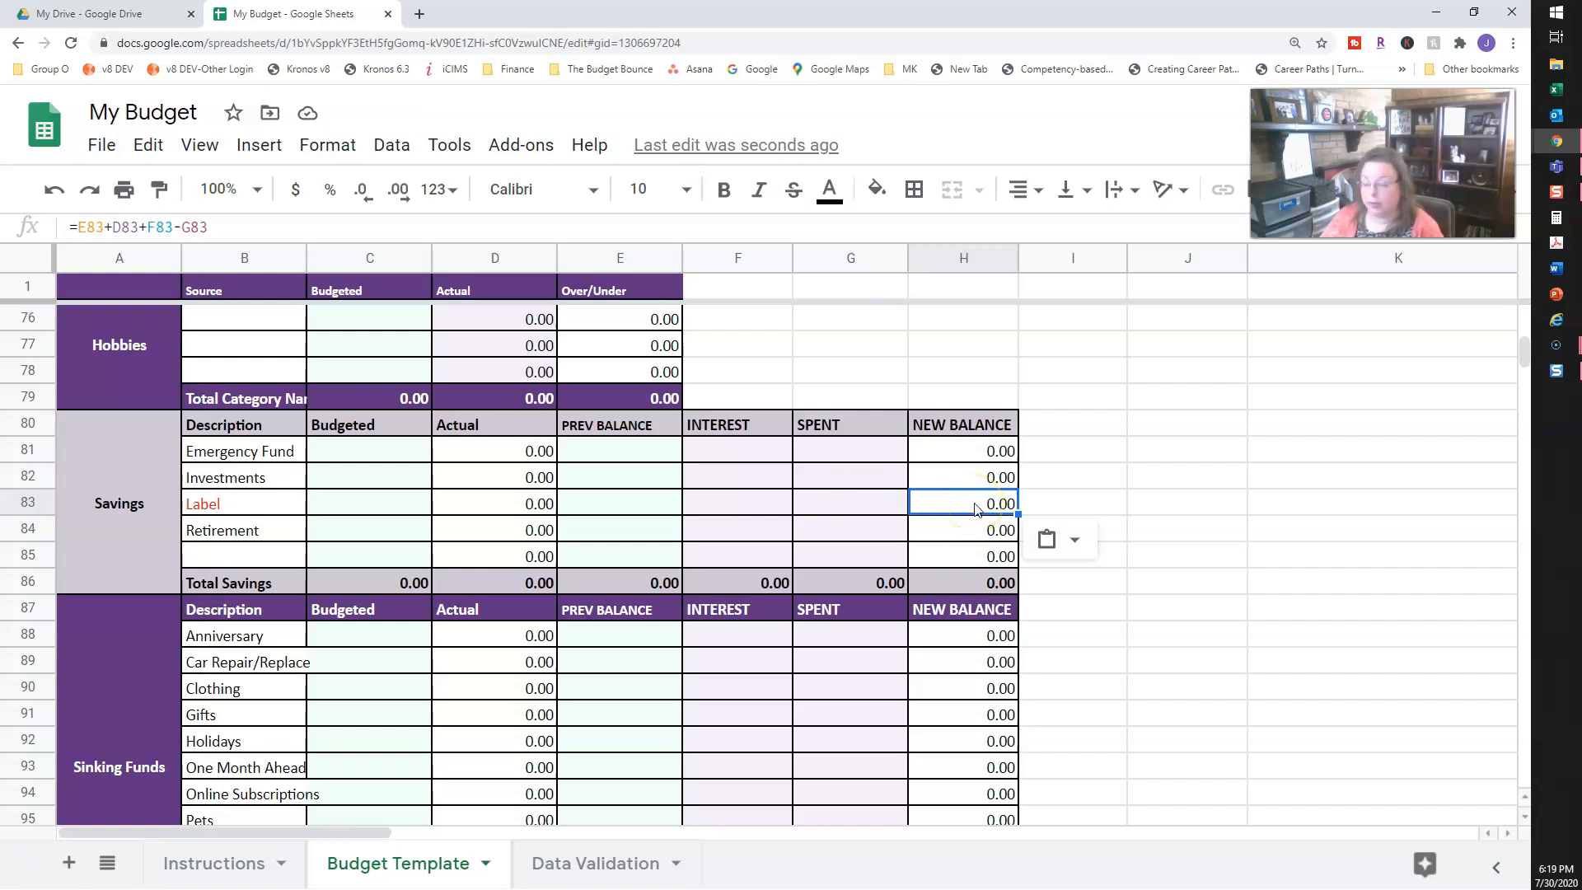
Step: Change the criterion in the Student Loans row's Actual SUMIF formula in the Debt section to "Student Loans"
scroll(975, 508, down, 5)
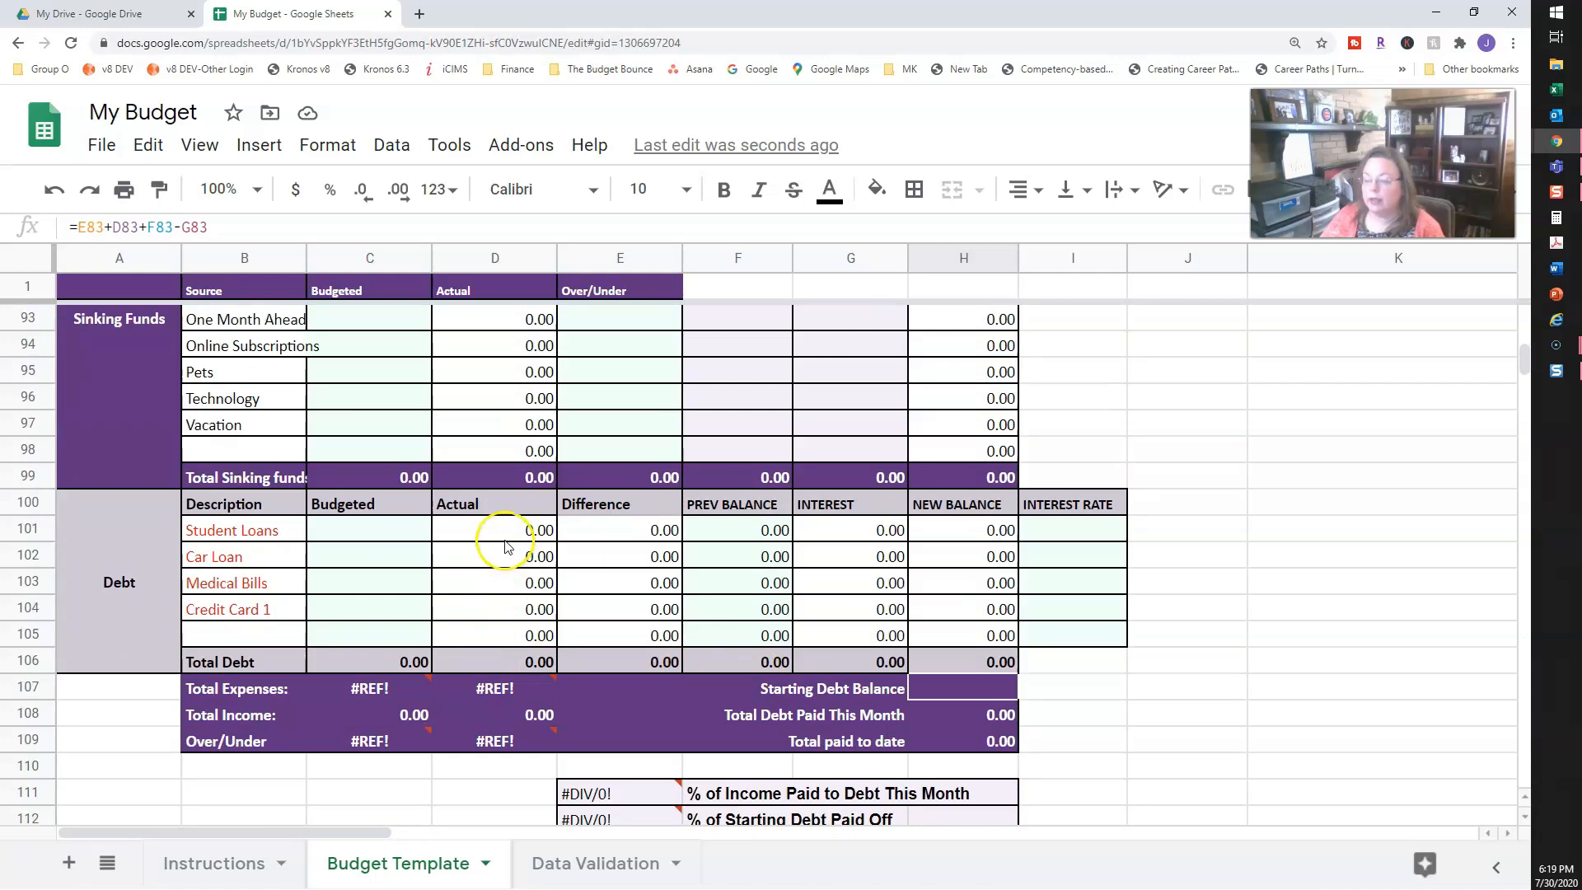
click(507, 534)
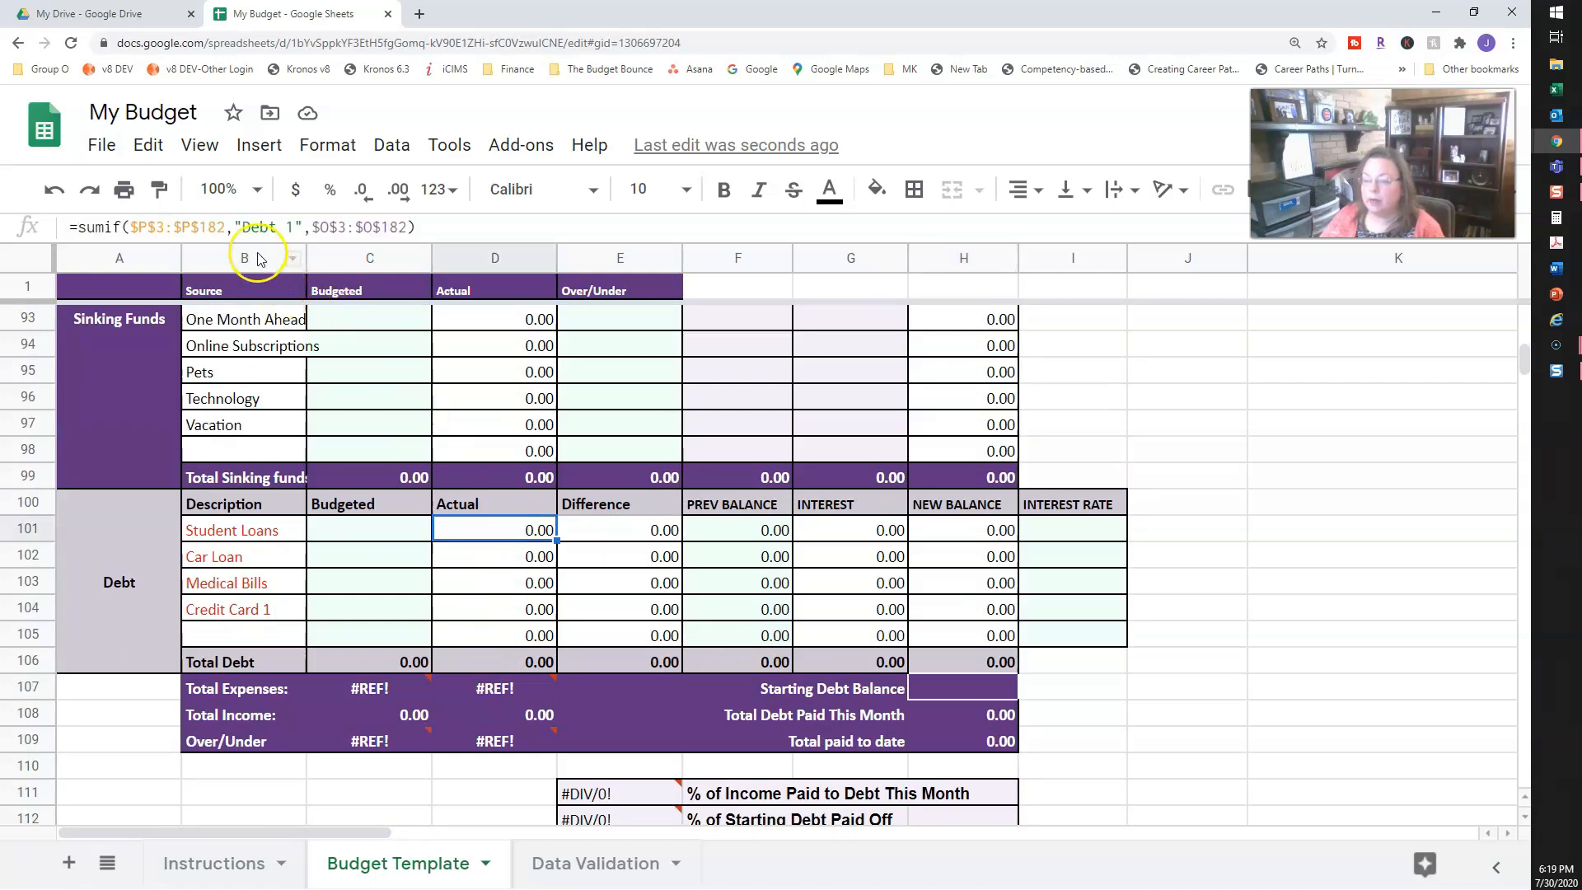
click(245, 226)
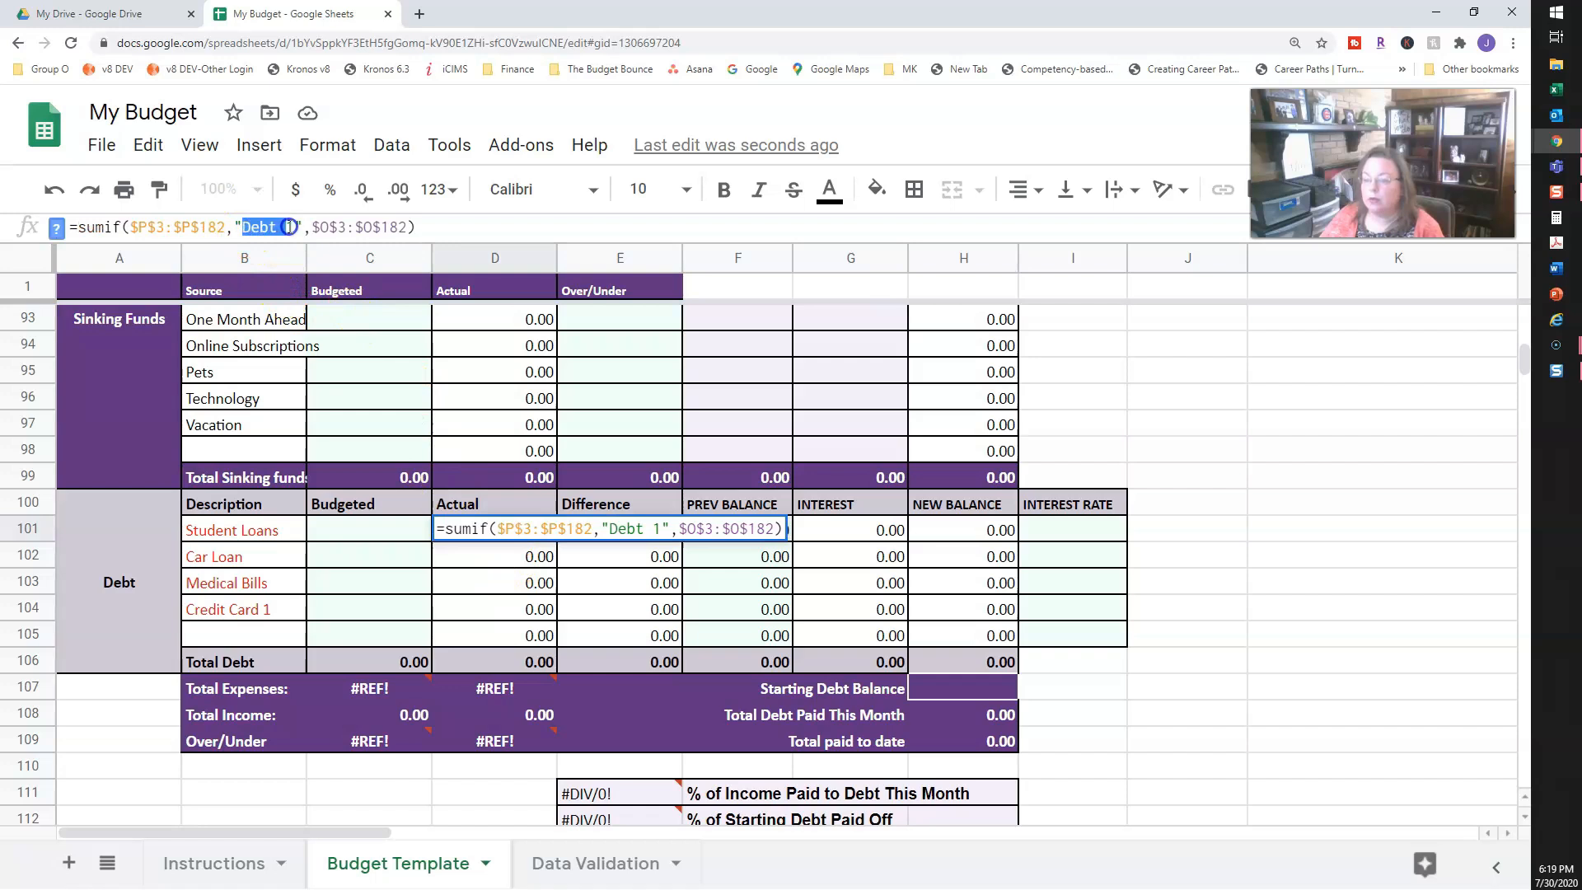
text(Student L)
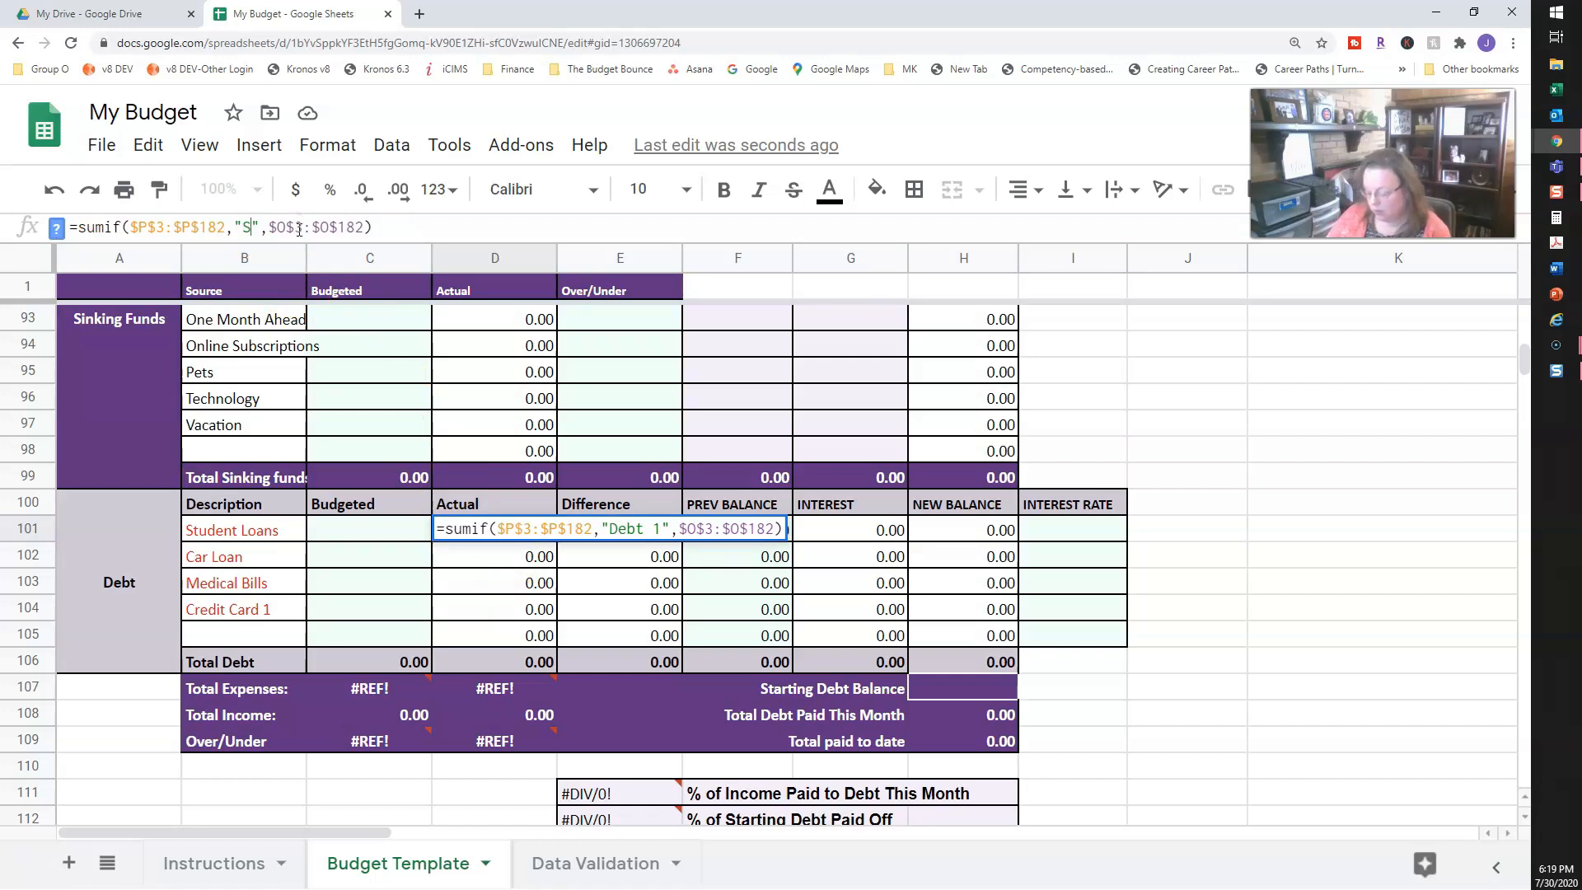
text(oans)
key(Return)
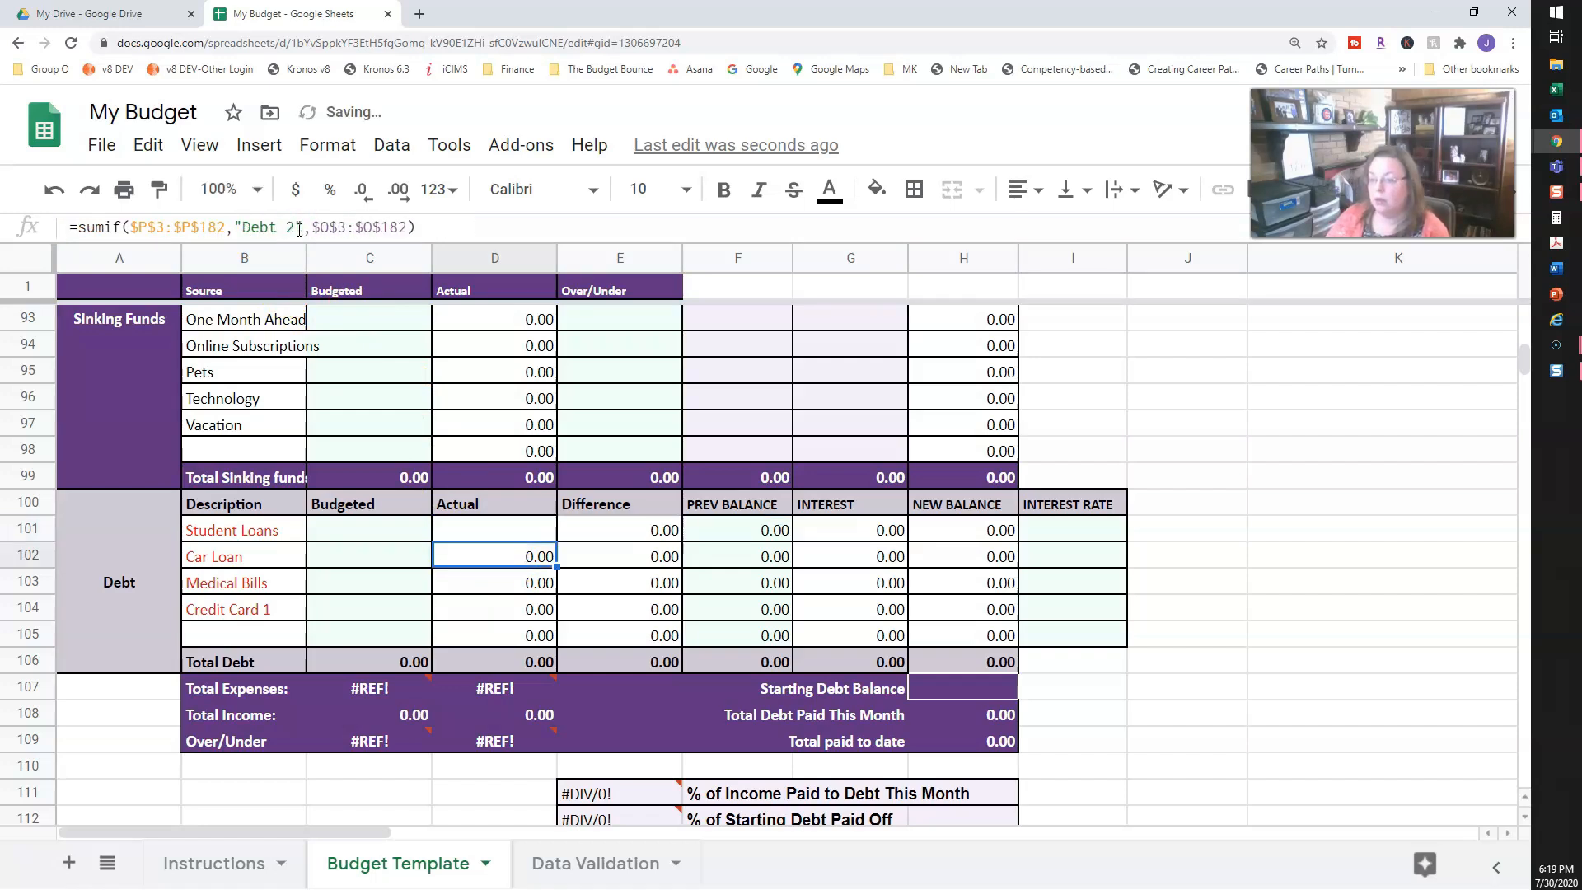
Step: Set the Actual SUMIF criteria of the next two Debt rows to "Car Loan" and "Medical Bills"
drag(242, 227, 290, 227)
text(Car Loan)
key(Return)
text(Medical Bills",$O$3:$O$182))
key(Return)
key(Return)
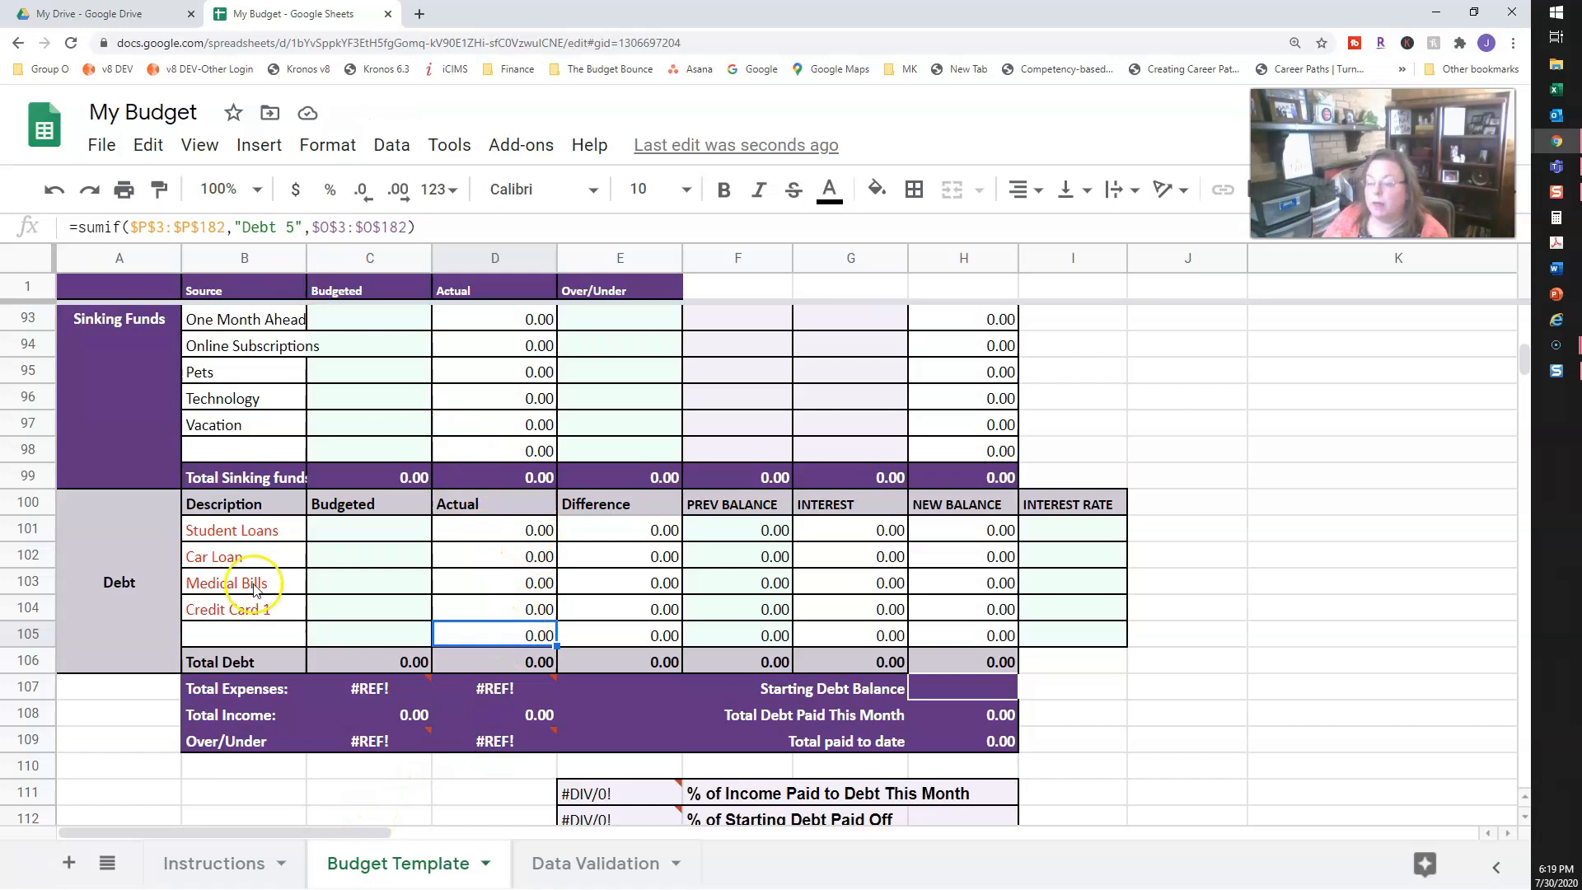
Step: Enter Student Loans as the description below the Kohl's entry in the Spending table
drag(299, 831, 555, 830)
scroll(783, 666, up, 2)
scroll(783, 666, up, 20)
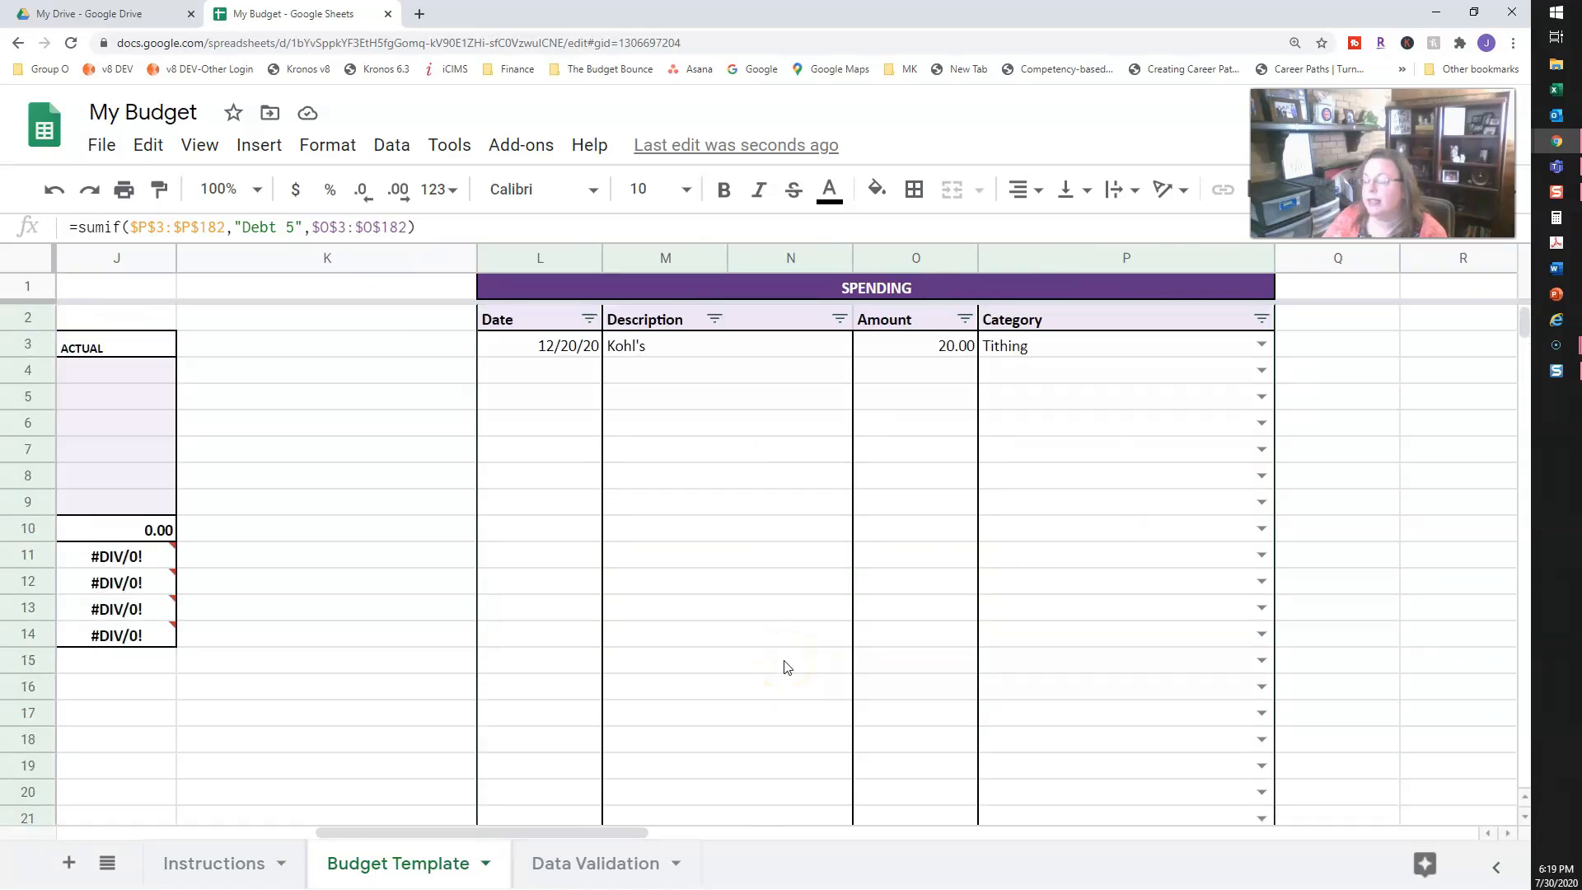
click(724, 374)
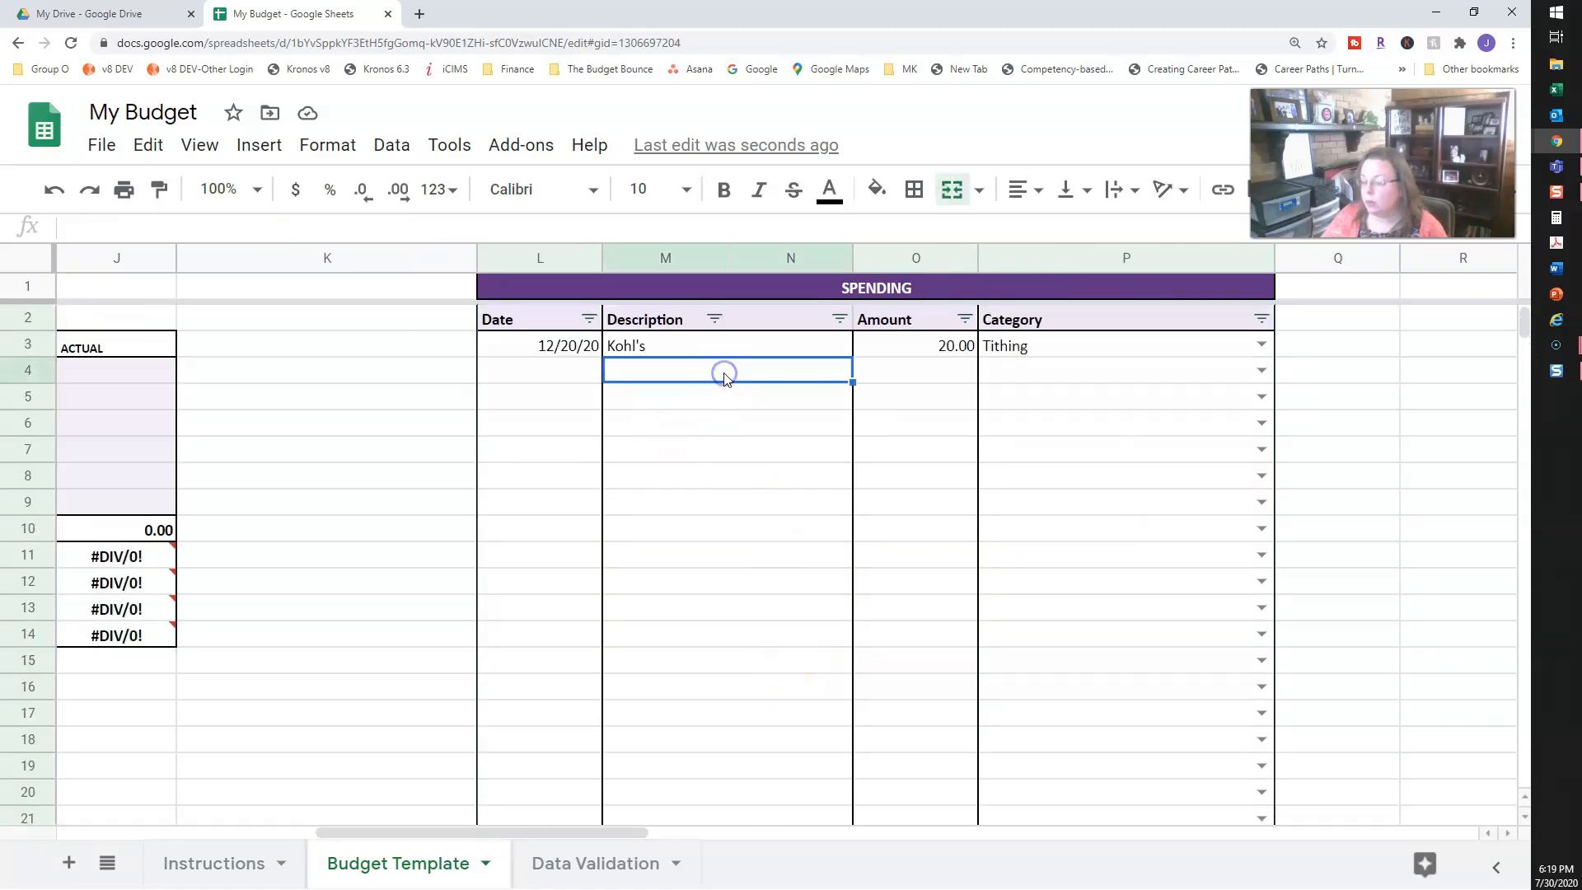
text(Stude)
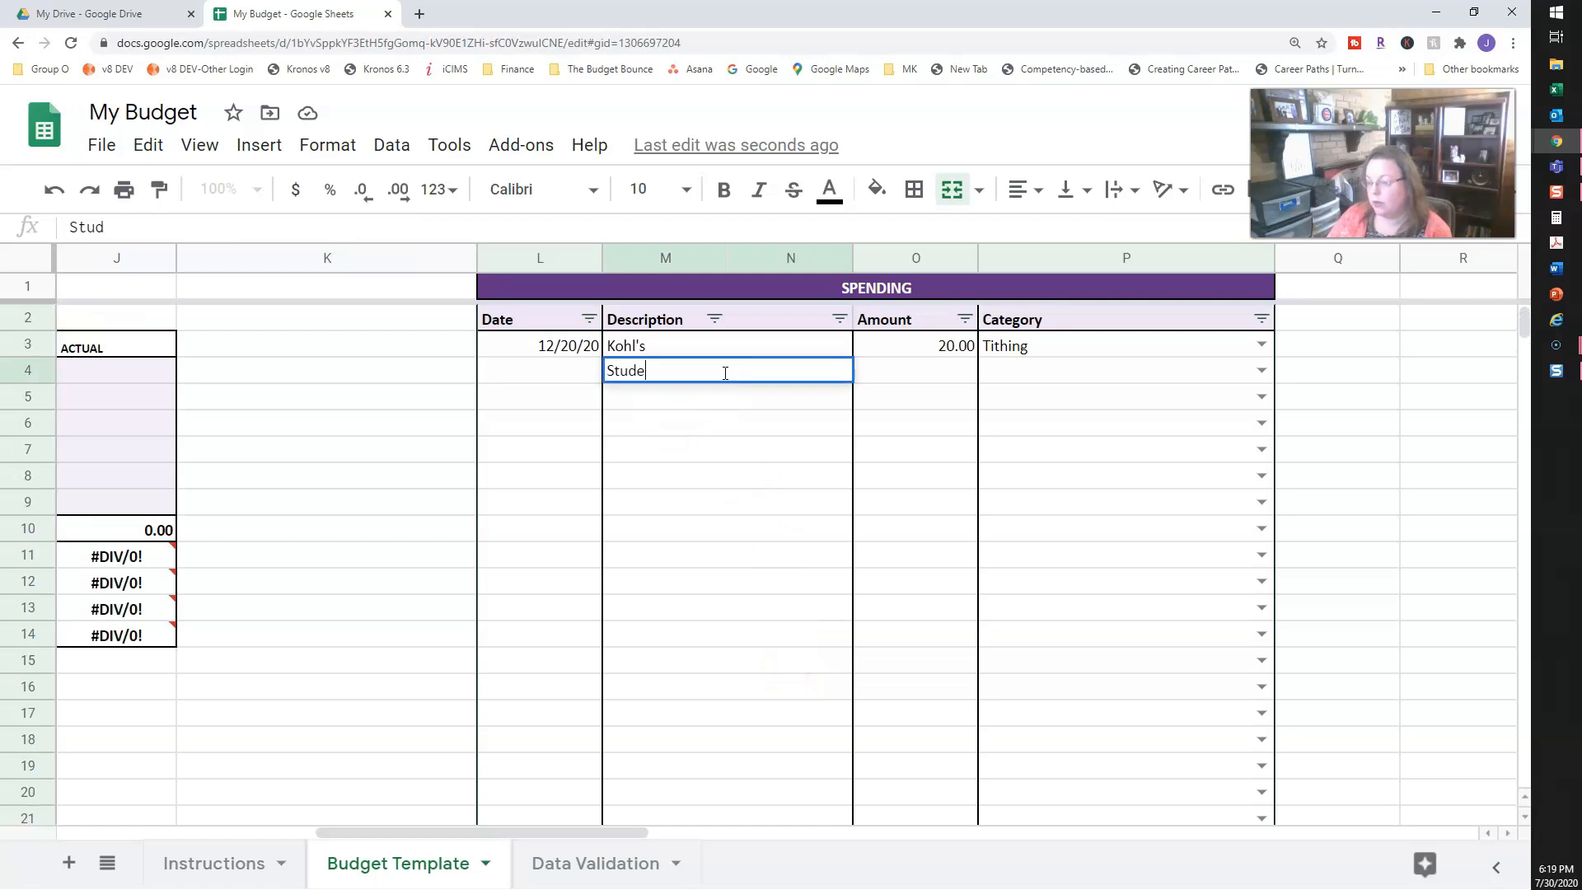
text(nt Loans)
key(Return)
Step: Enter Car Loan, Medical Bill and Credit Card 1 as descriptions in the next three Spending rows
text(Car)
text( Lona)
key(BackSpace)
key(BackSpace)
text(an)
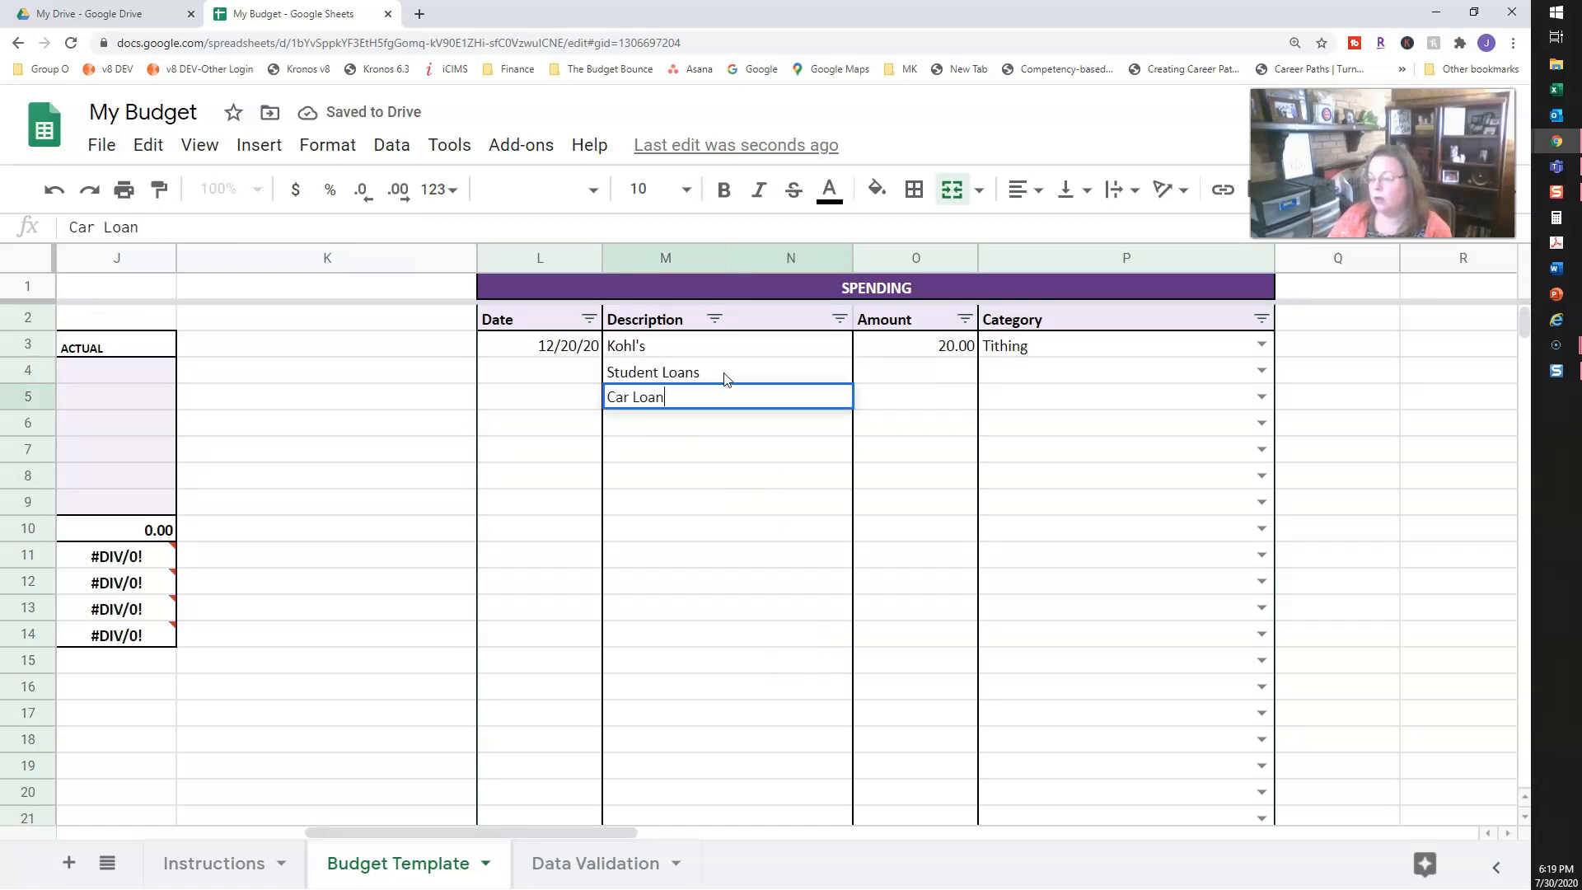
key(Return)
text(Medical Bill)
key(Return)
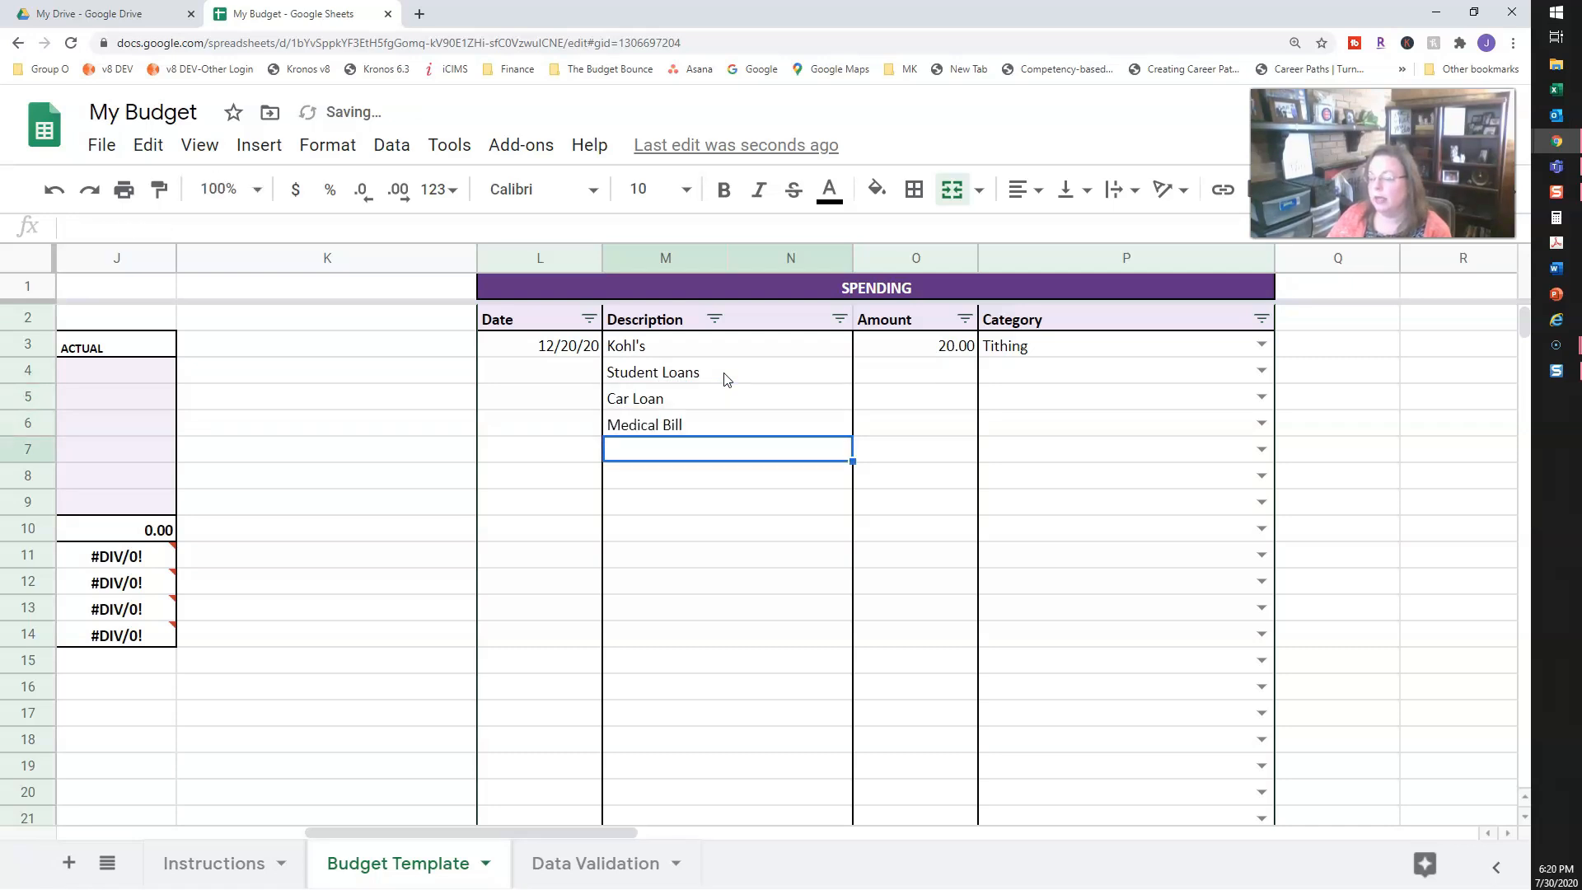
text(Cred)
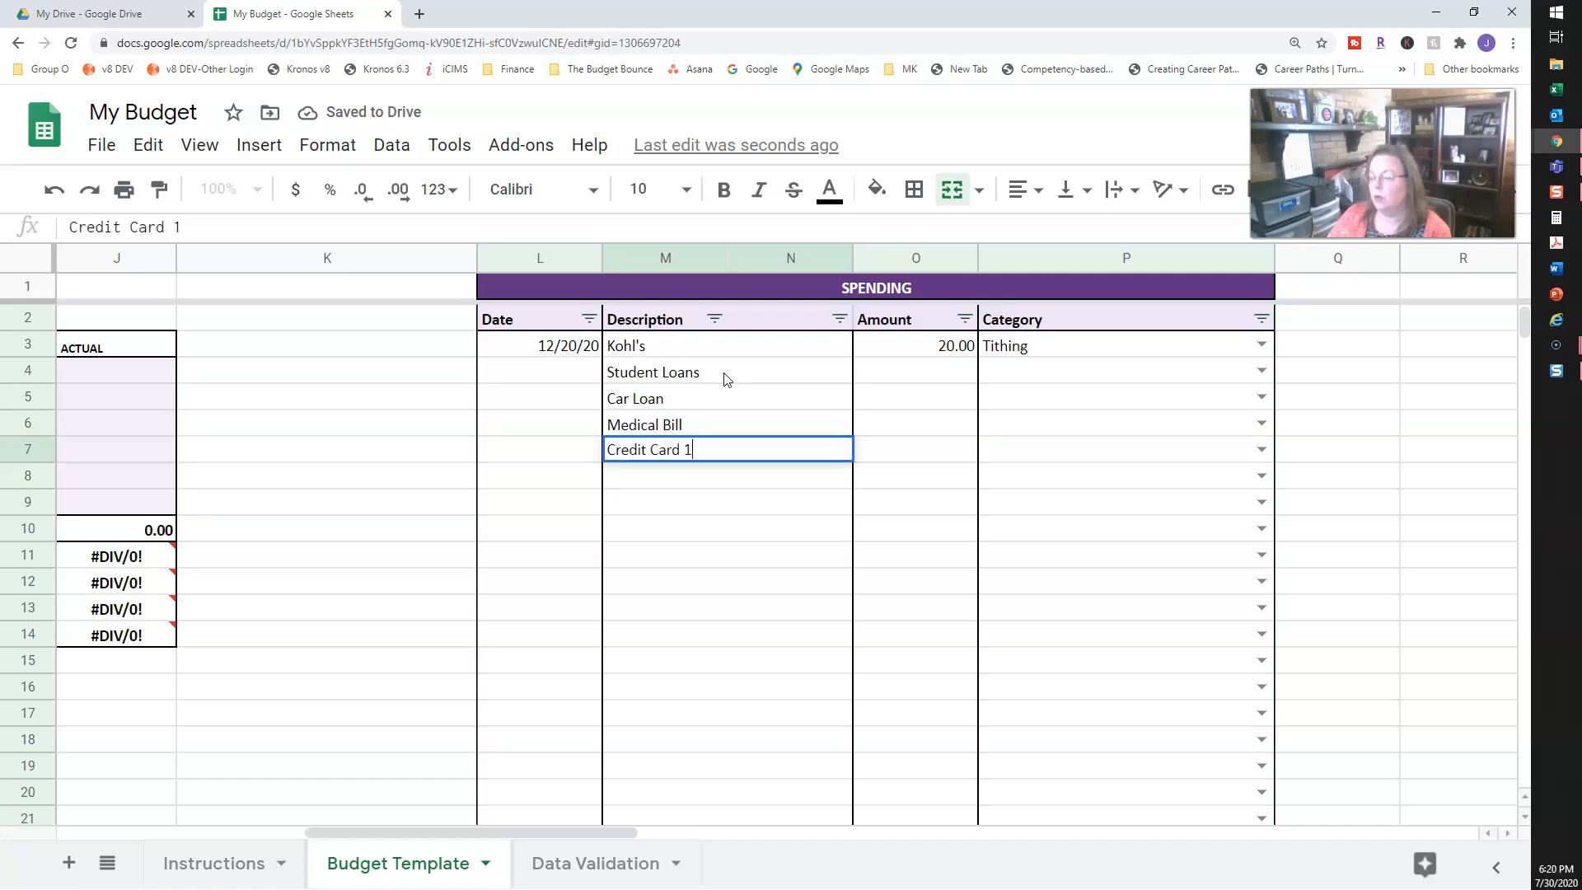
text(it Card 1)
Step: Enter Spending amounts of 100 for Student Loans, 200 for Car Loan, 75 for Medical Bill and 150 for Credit Card 1
key(Up)
key(Up)
key(Up)
key(Right)
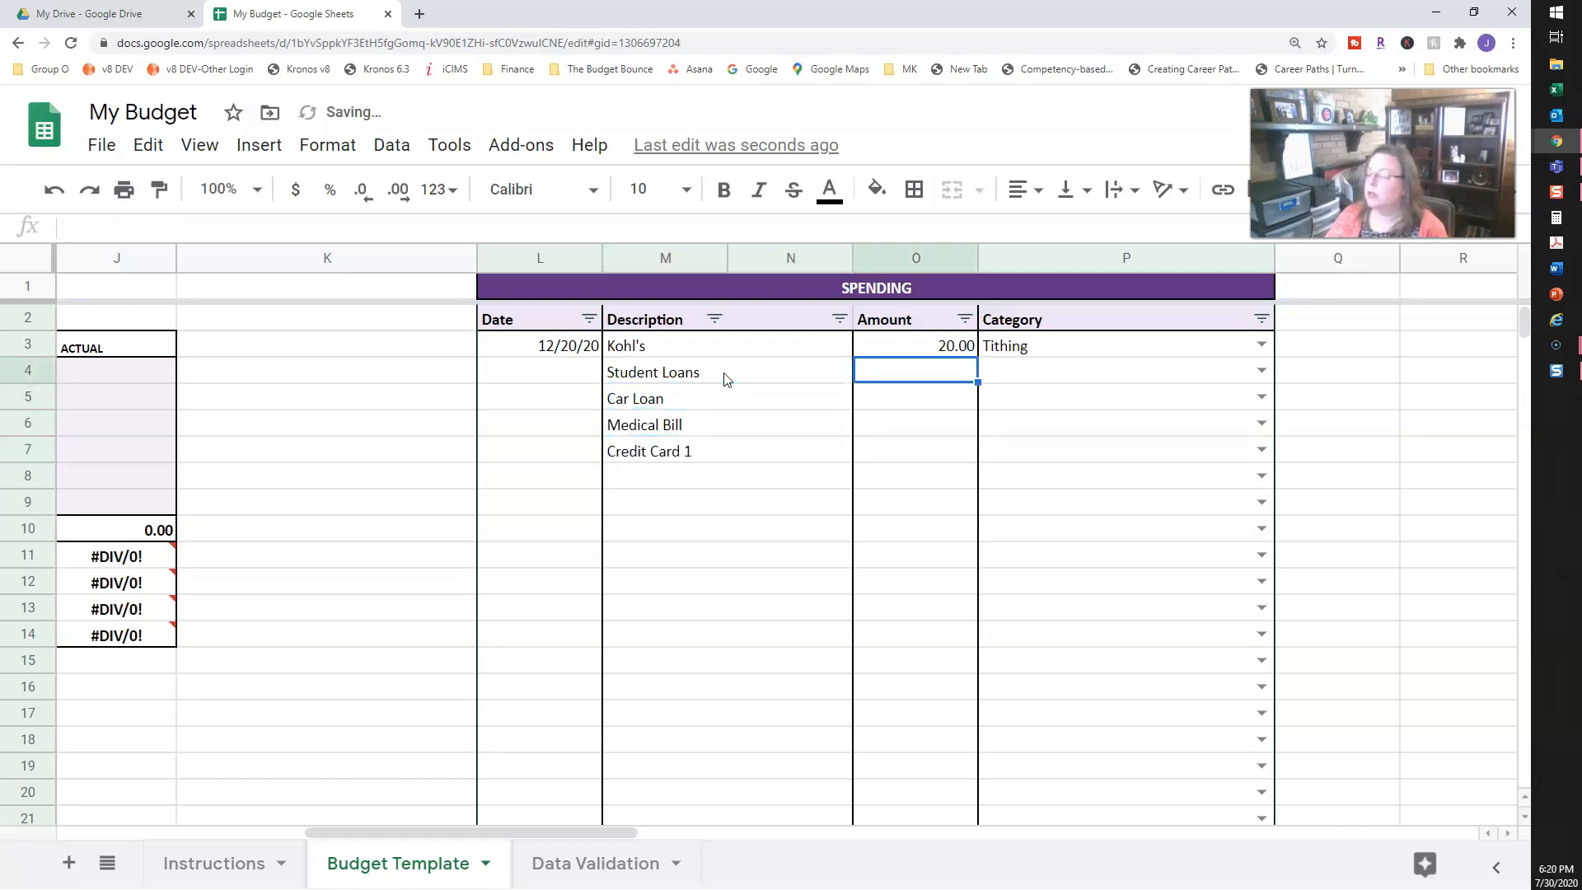
text(100)
key(Return)
text(200)
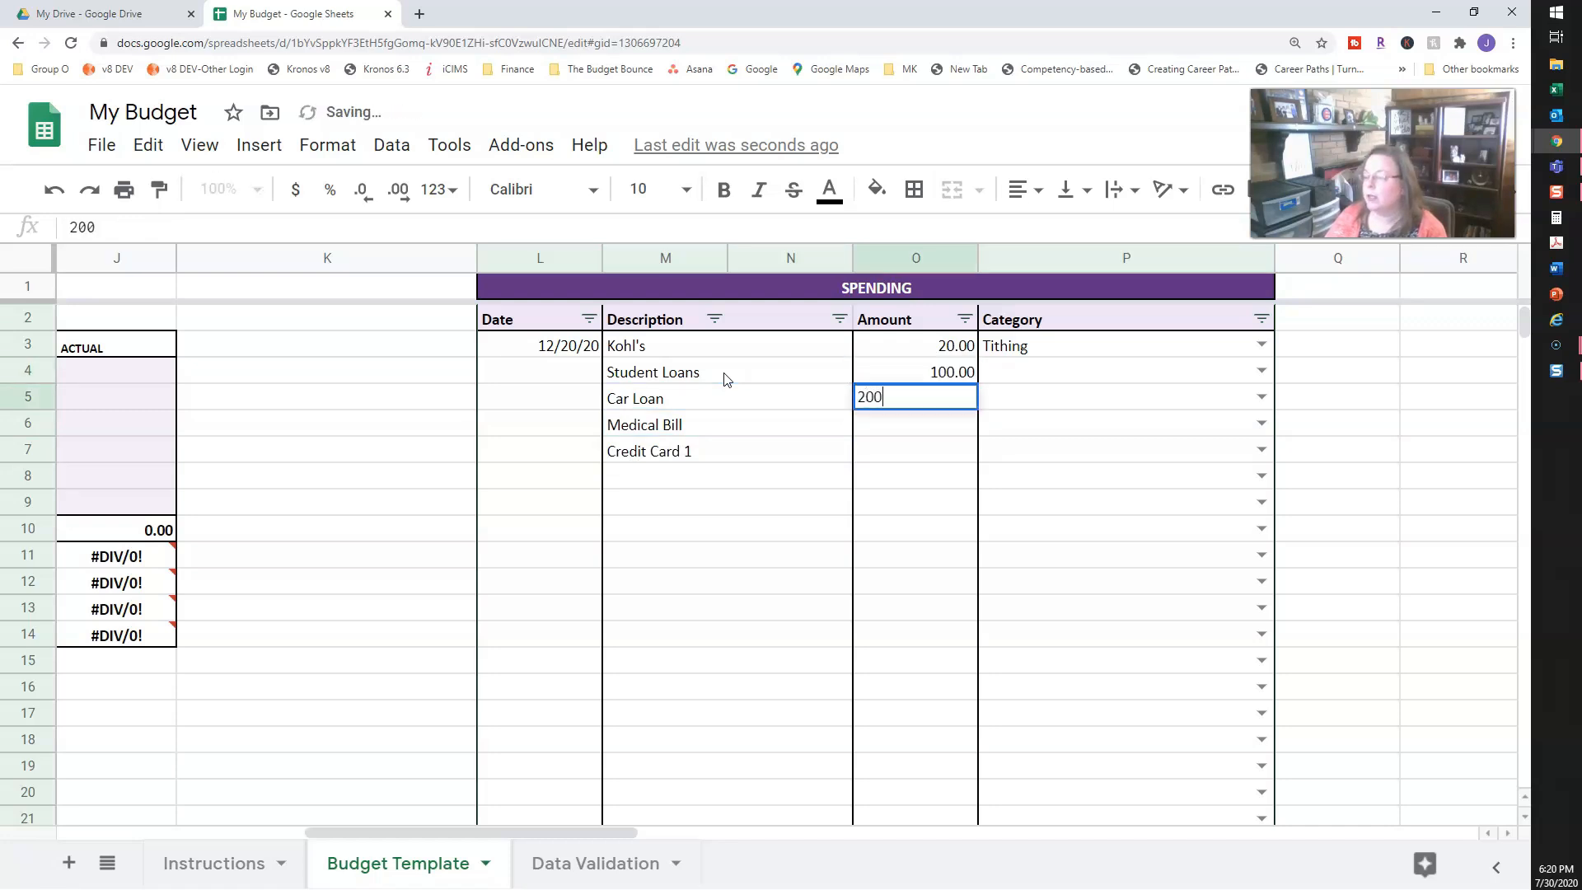
key(Return)
text(75)
key(Return)
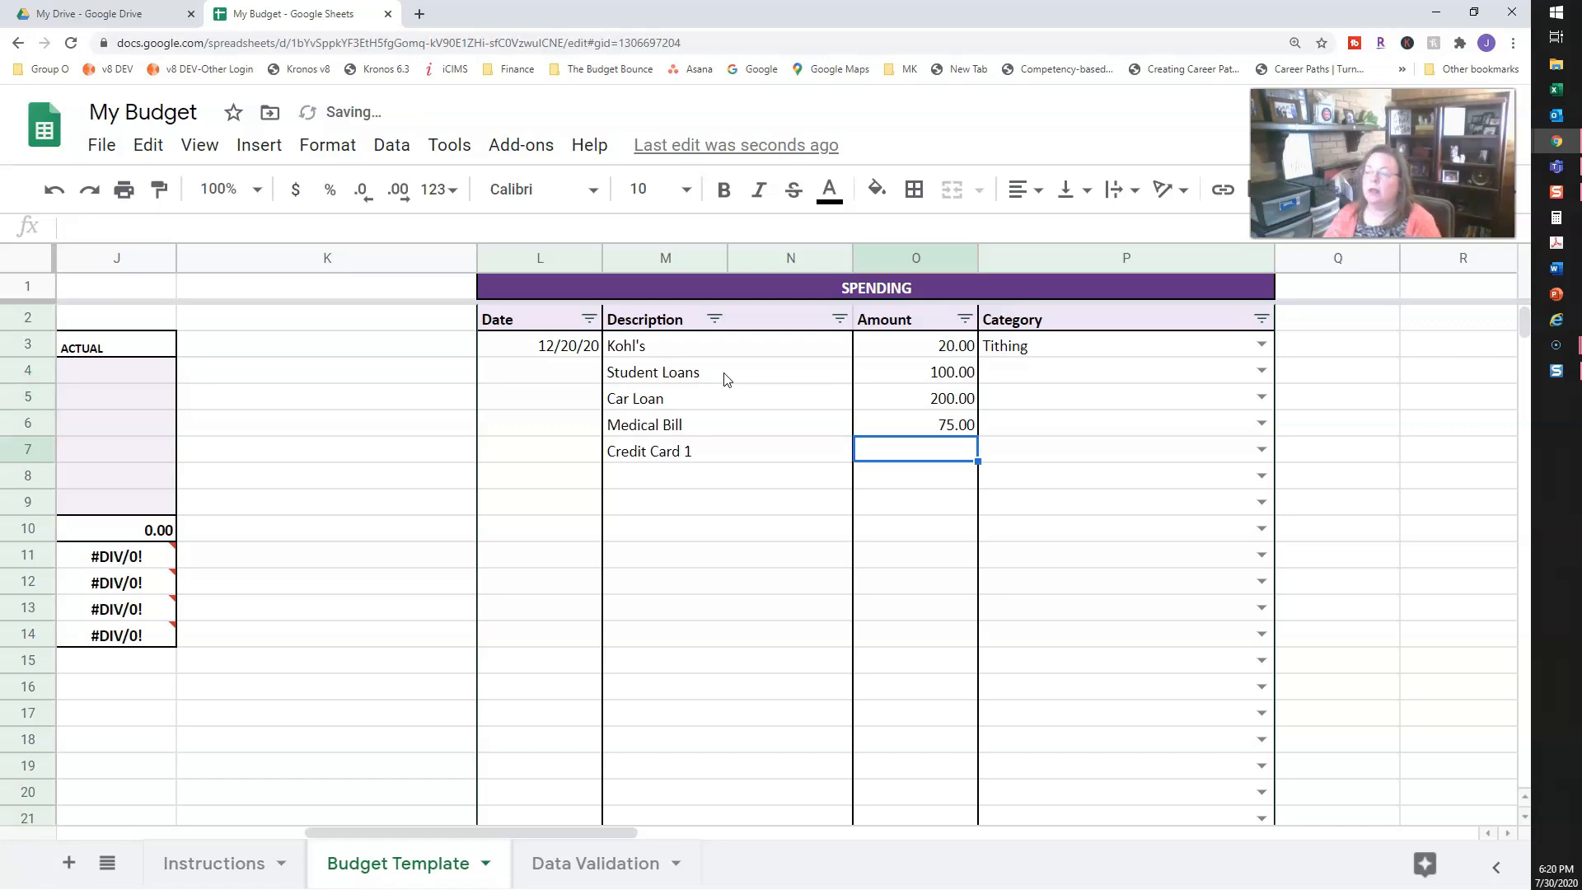
text(150)
key(Return)
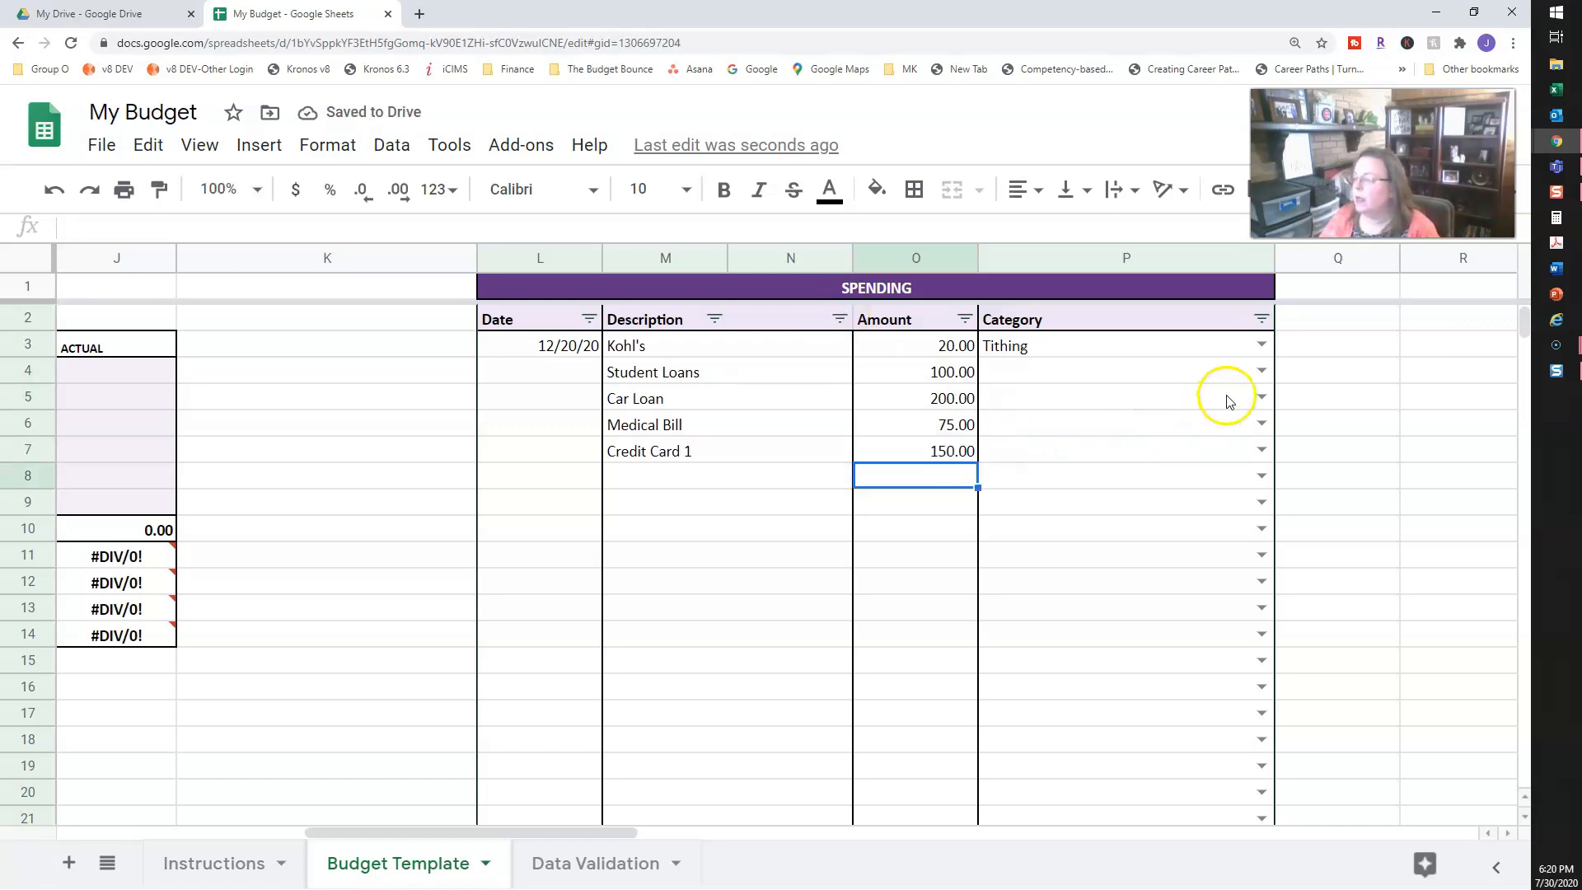
Step: Set the Category of the Student Loans entry to Student Loans and that of the Car Loan entry to Car Loan
click(1260, 370)
drag(1273, 437, 1249, 815)
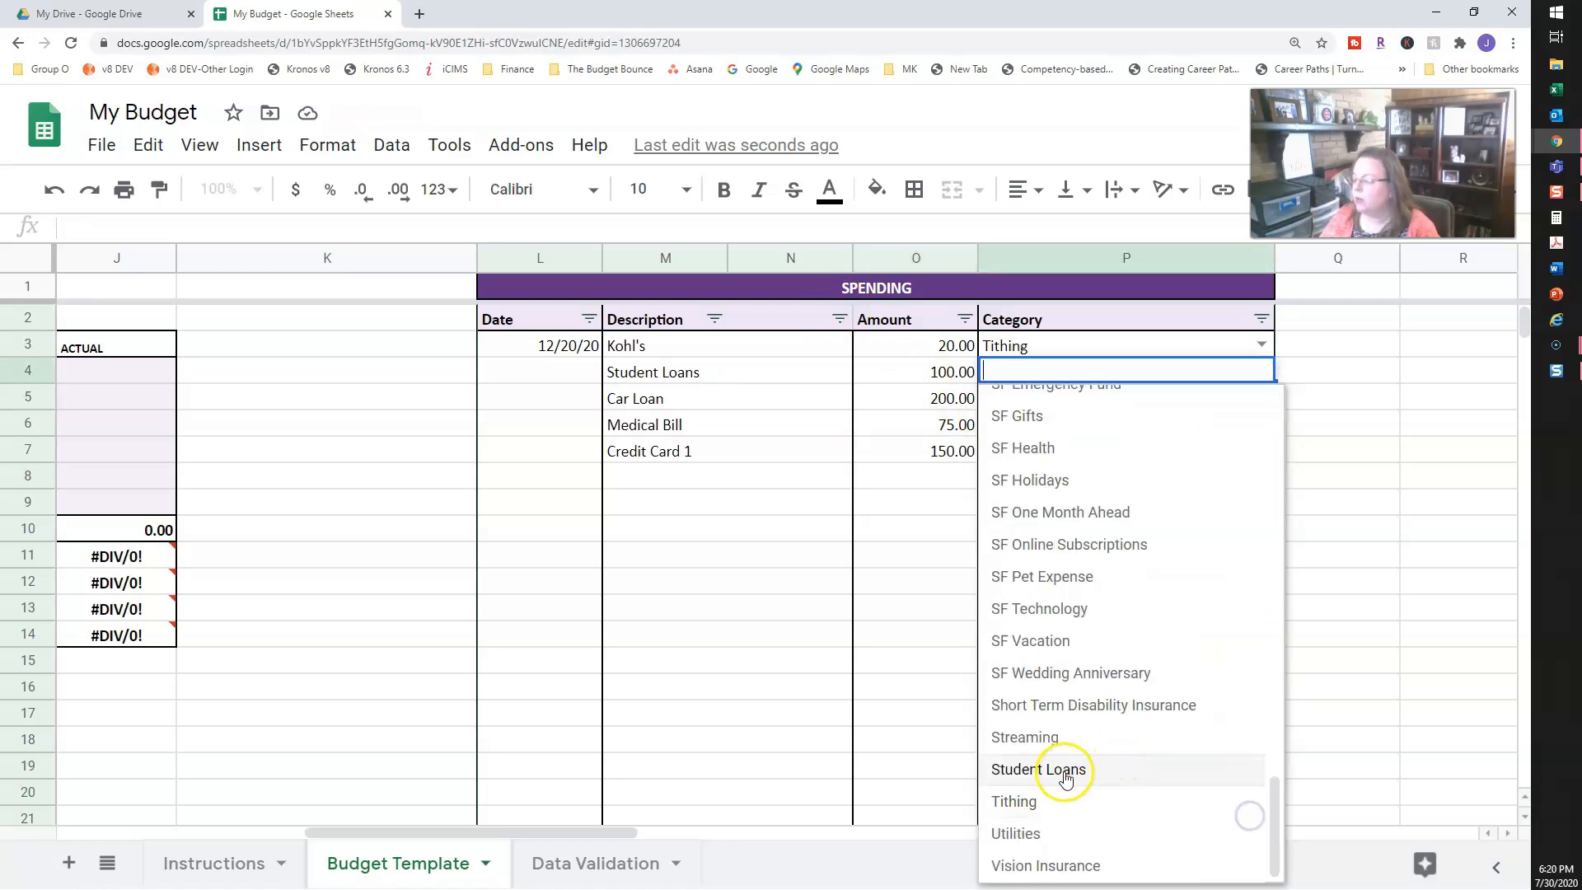
click(1066, 773)
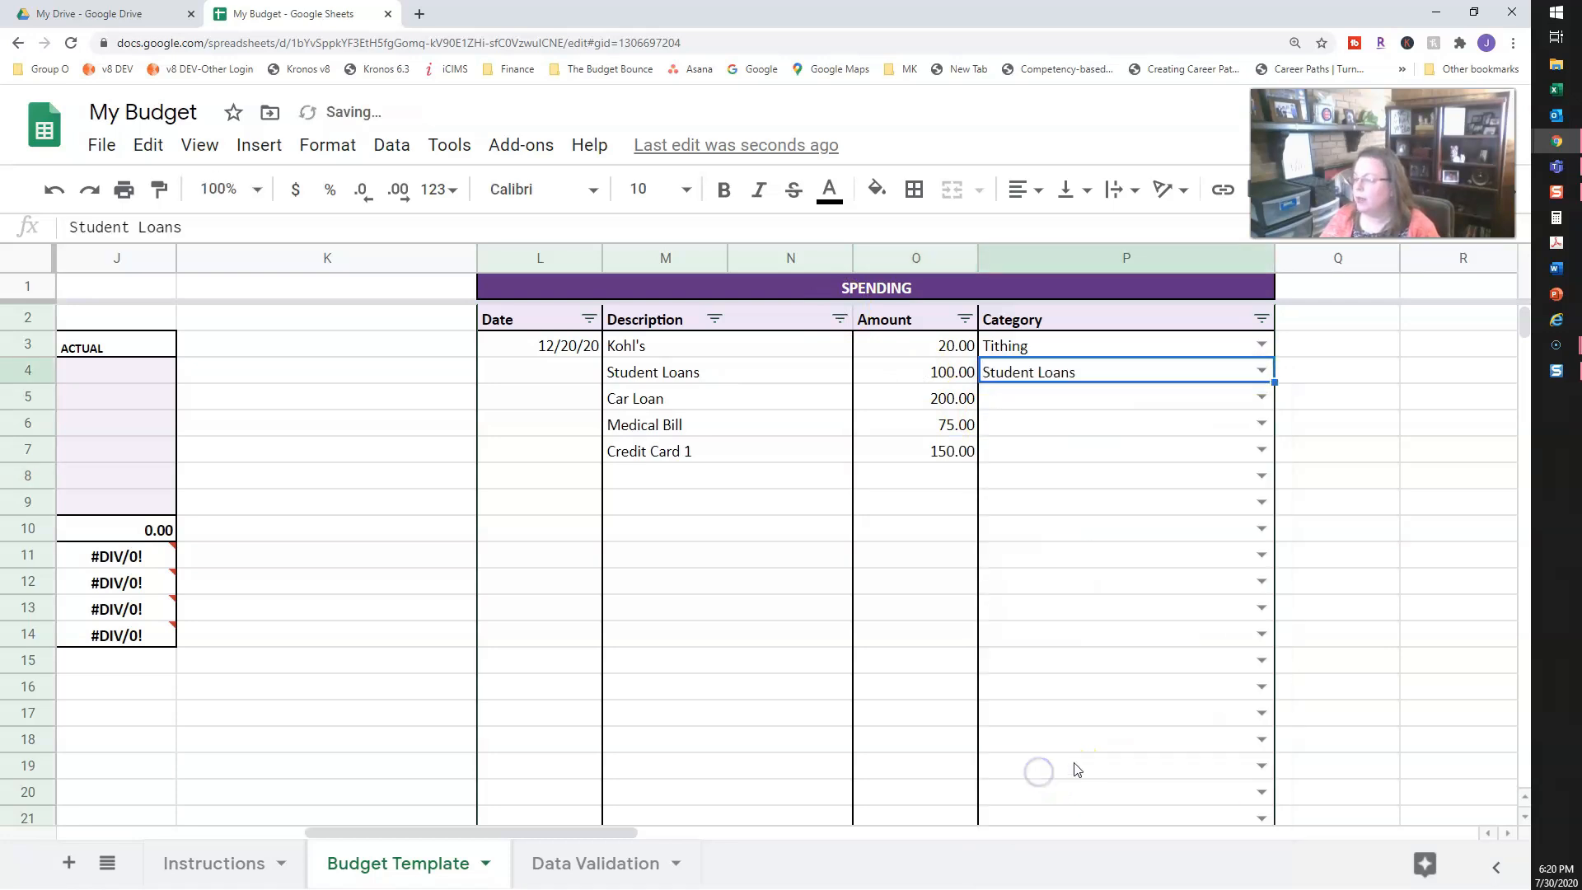
click(1269, 399)
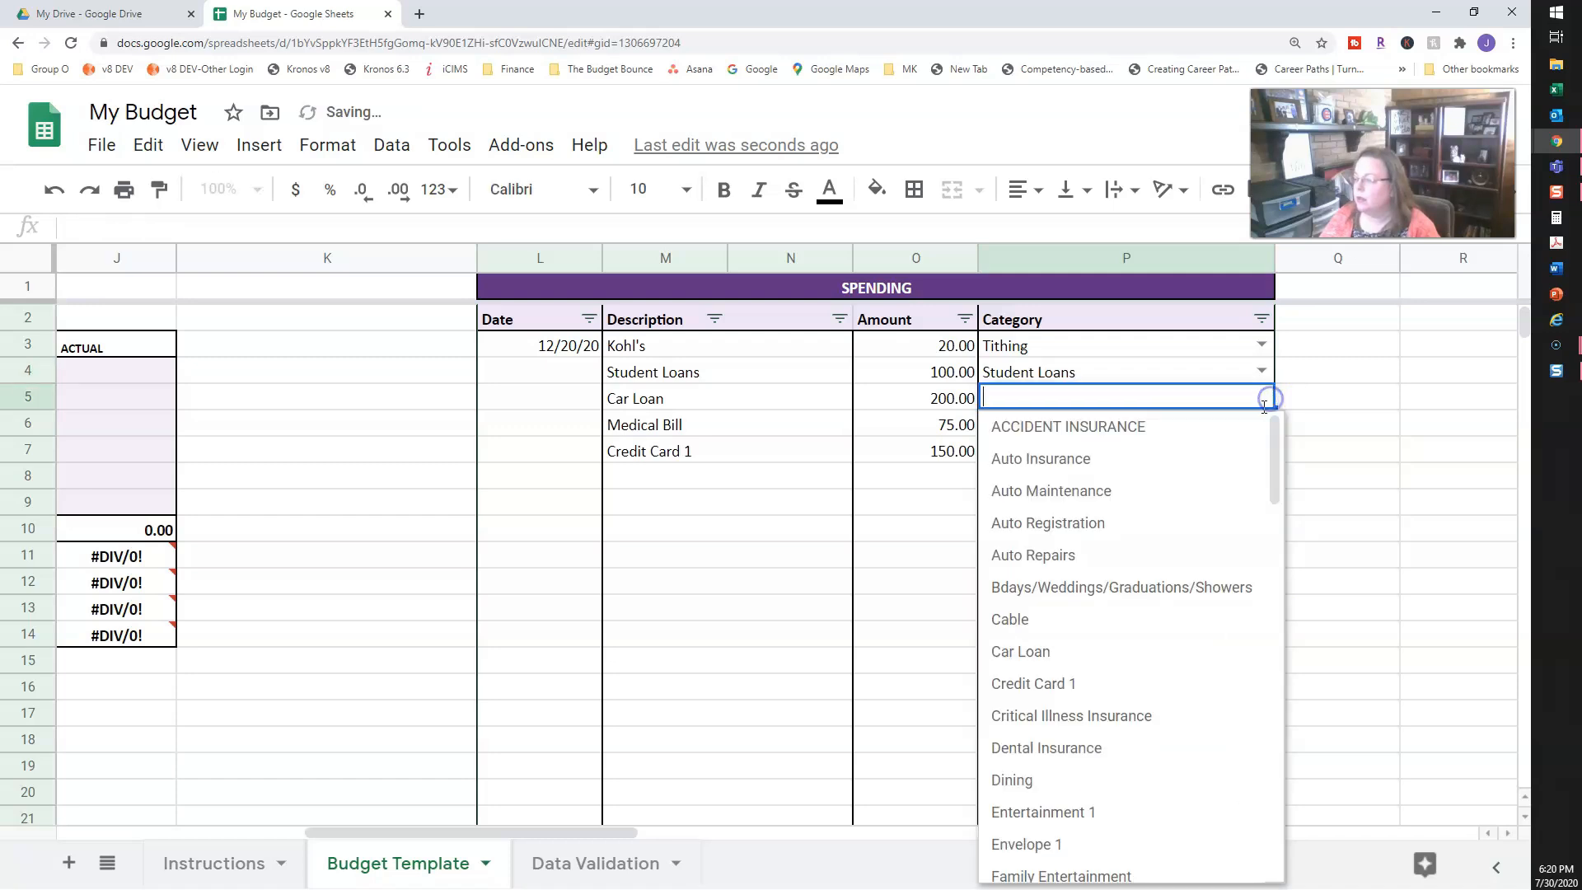
click(1044, 653)
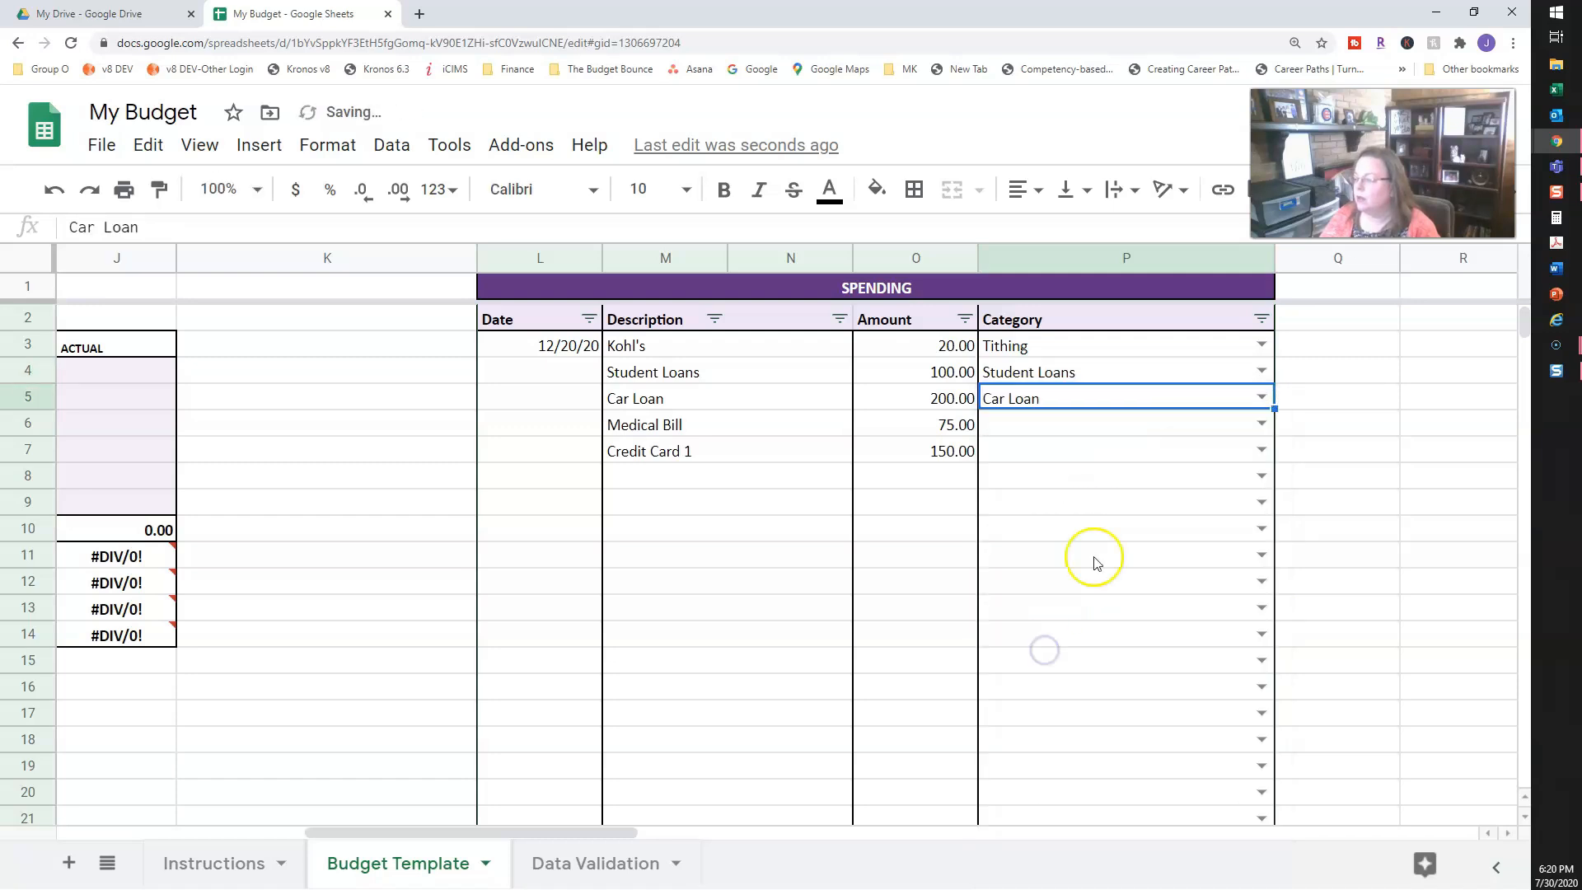
Step: Set the Category of the Medical Bill entry to Medical Bill and that of the Credit Card 1 entry to Credit Card 1
click(1261, 424)
text(m)
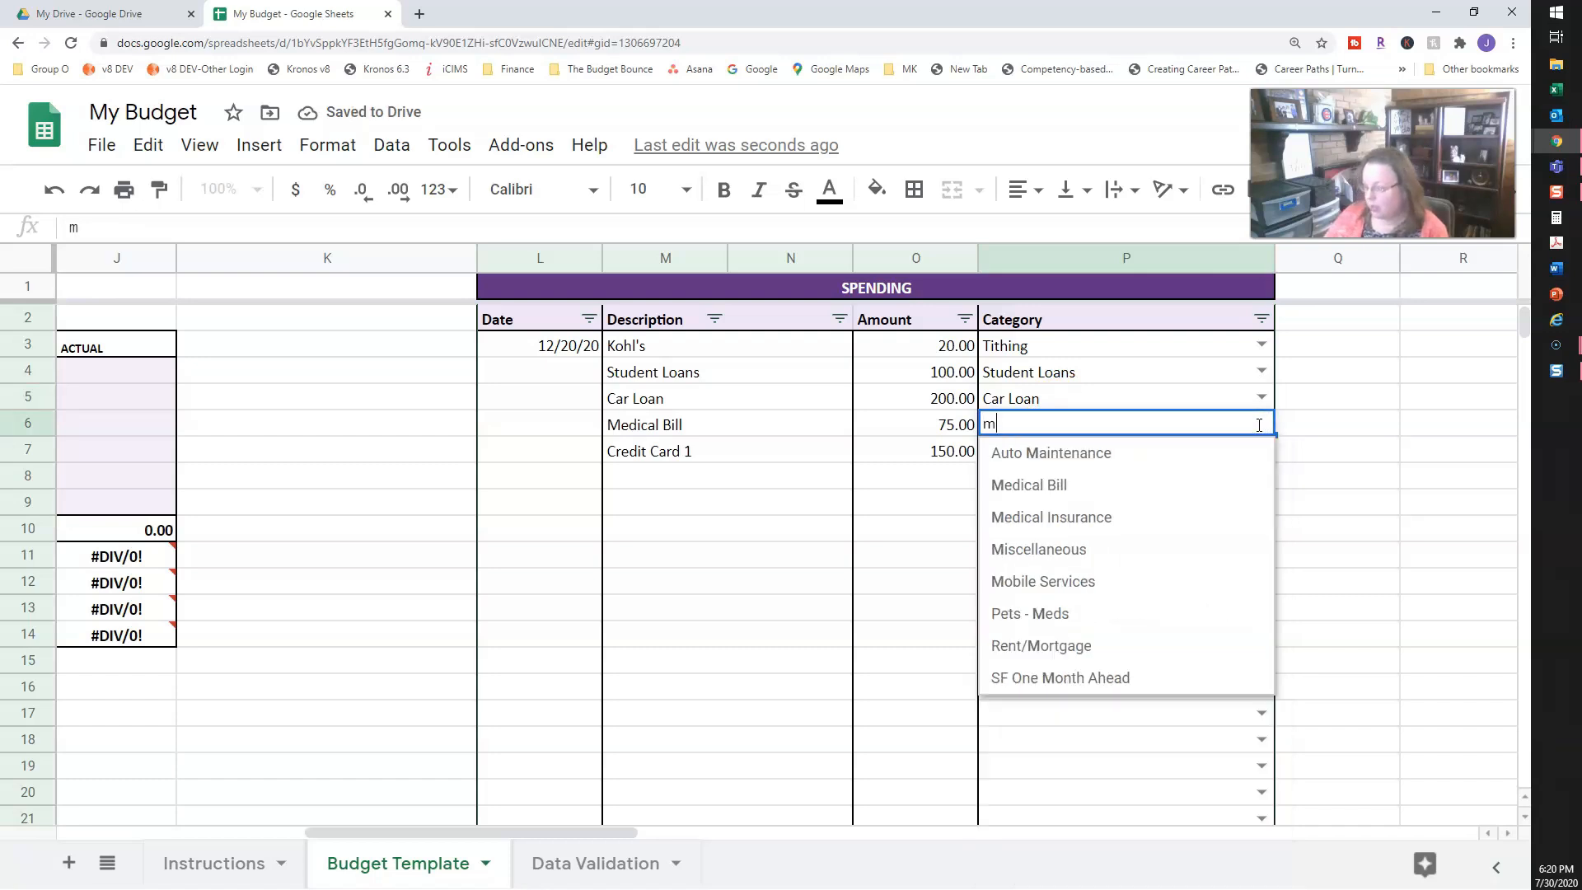
text(ed)
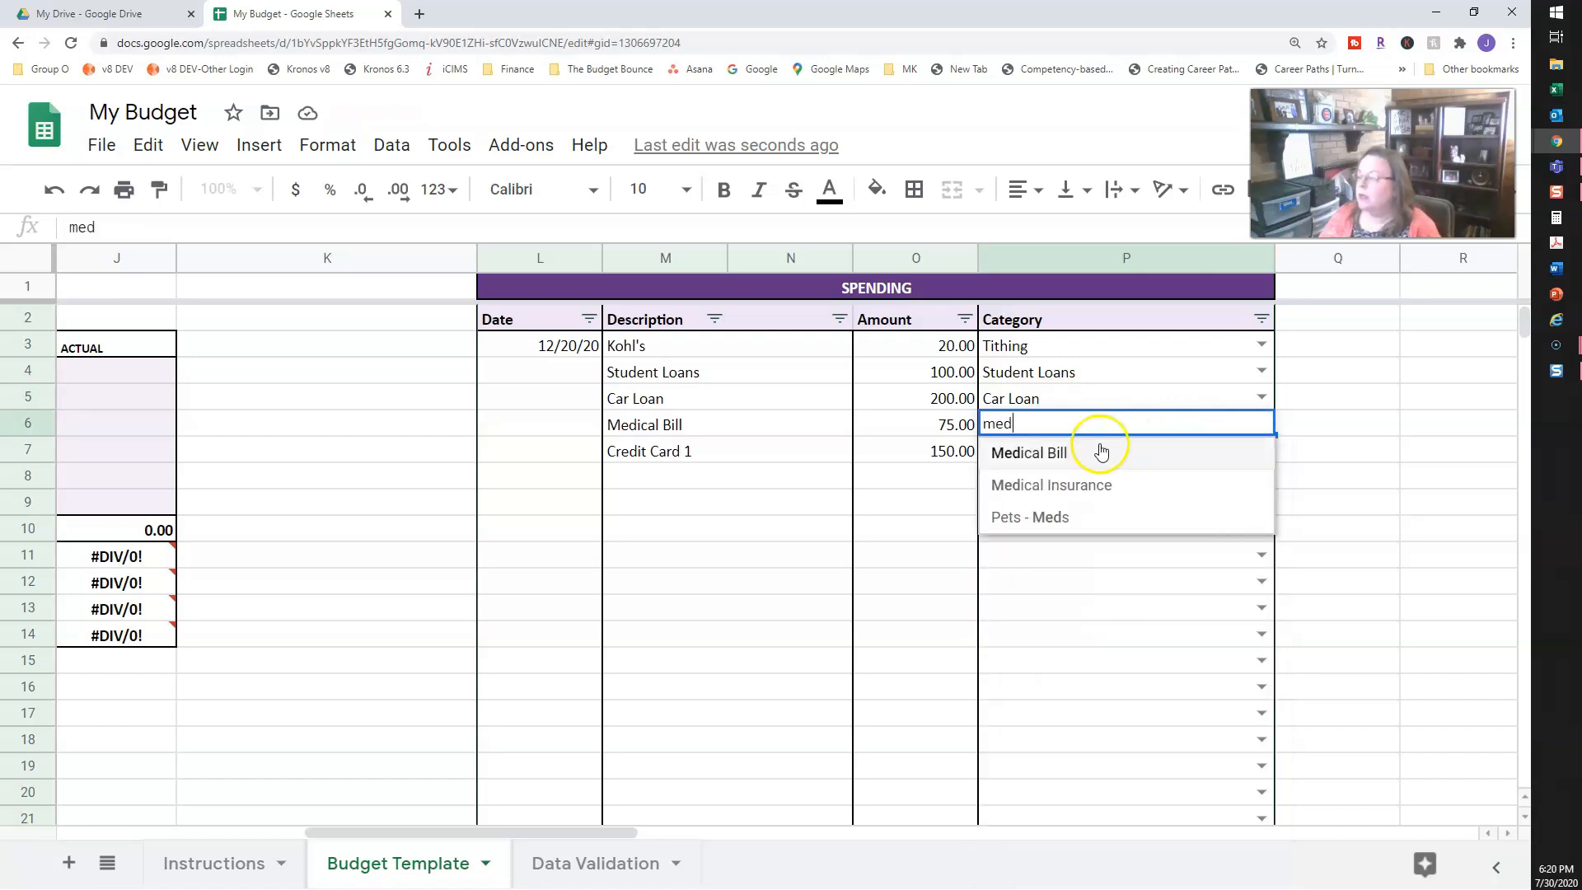
click(1070, 454)
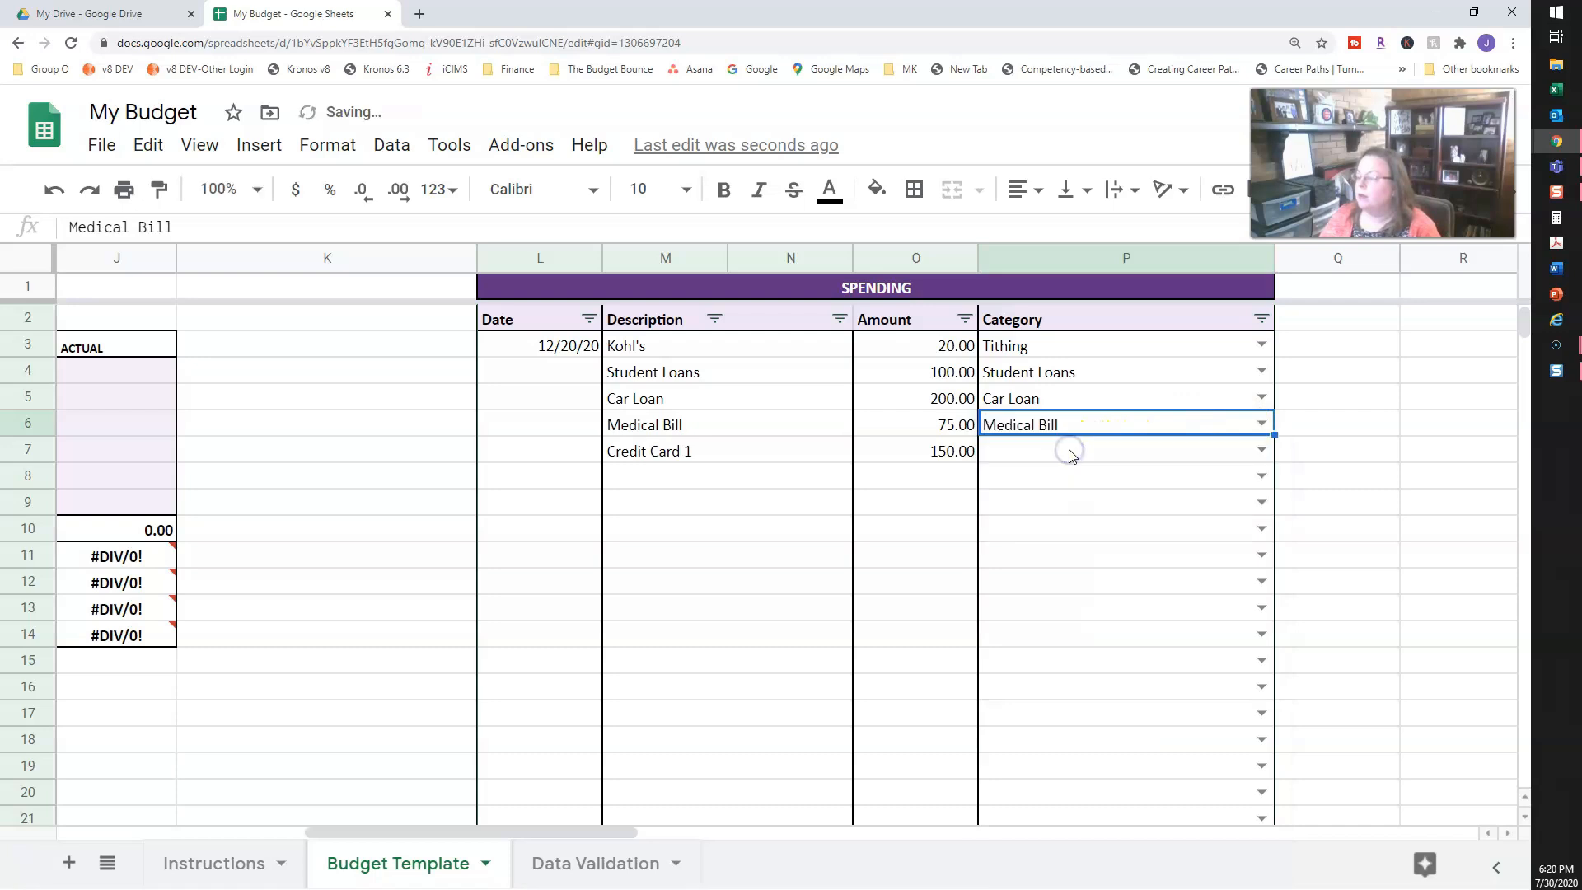
click(1261, 451)
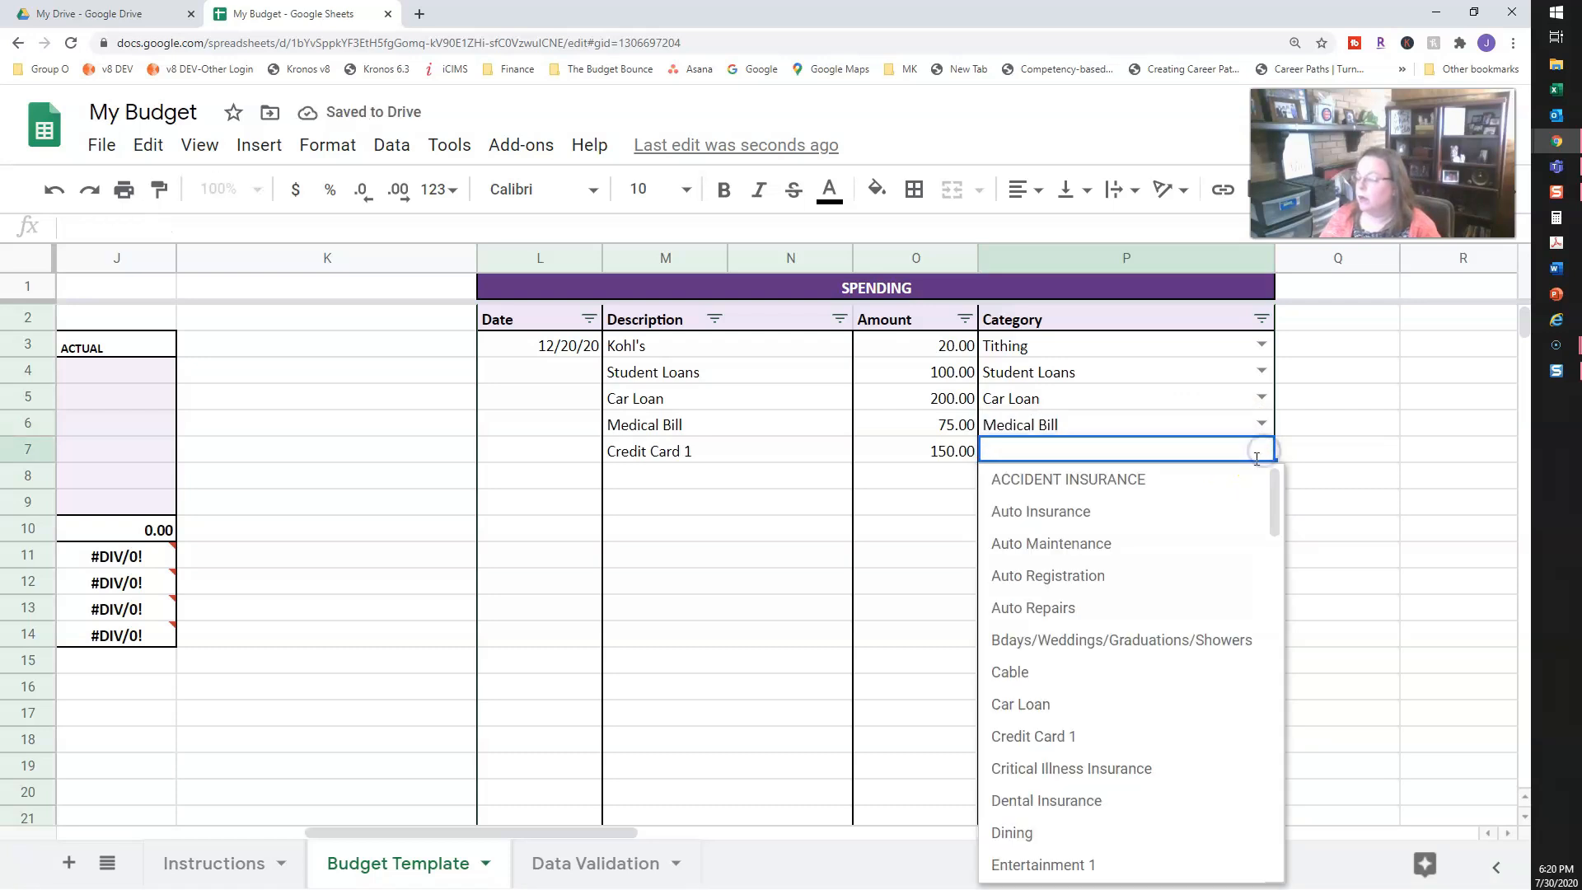
click(1096, 735)
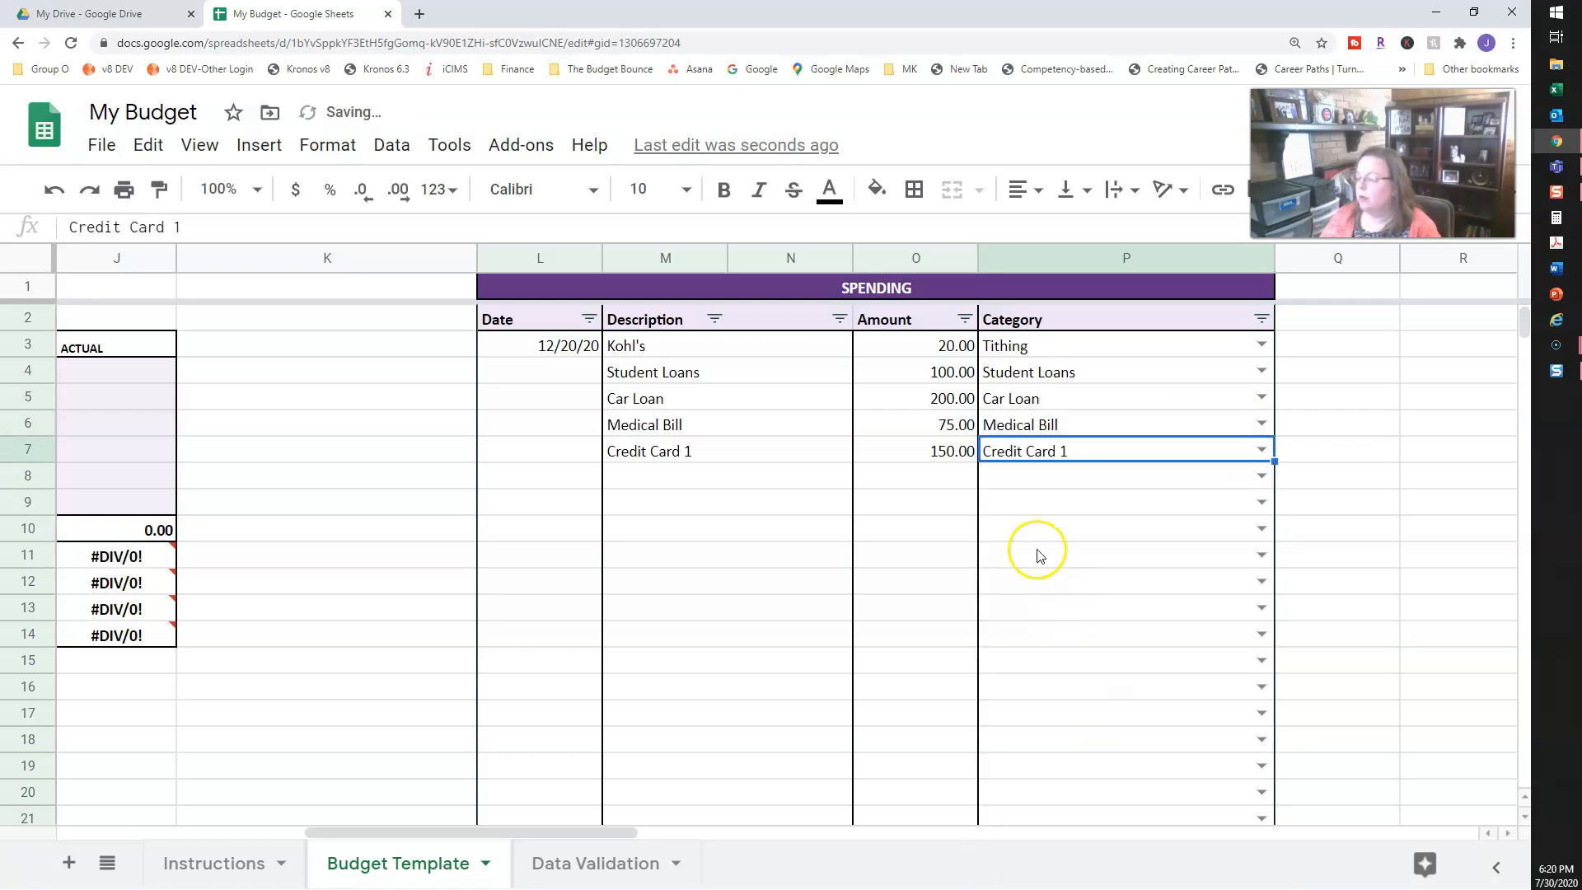
click(1020, 476)
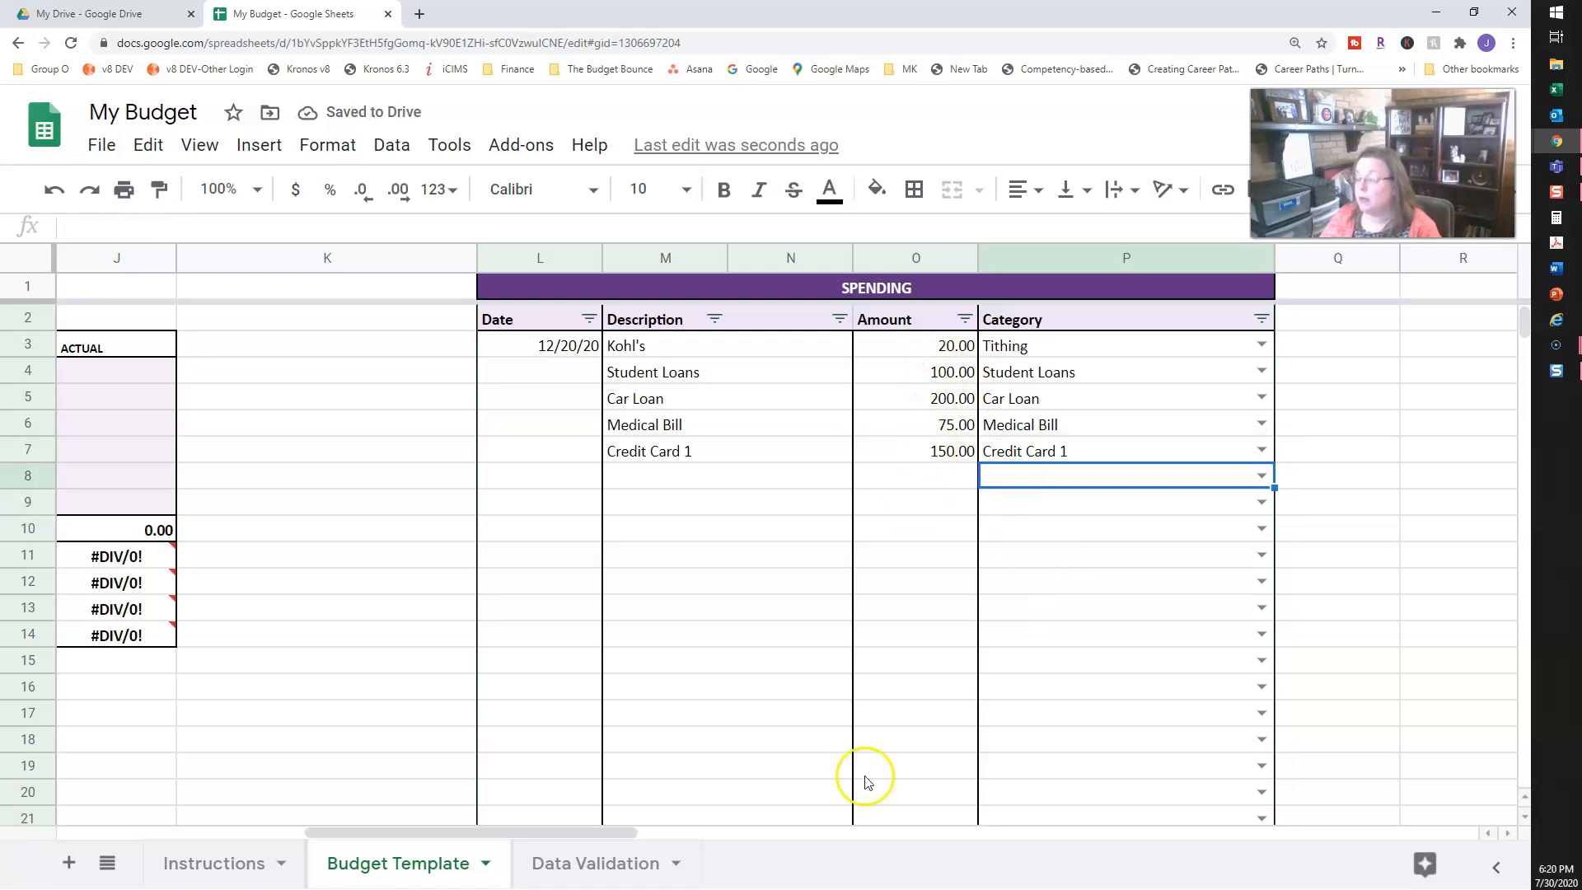
Step: Review the Debt section's Actual amounts and compare the Medical Bills formula with the Category of the Medical Bill entry in the Spending table
drag(634, 834, 277, 840)
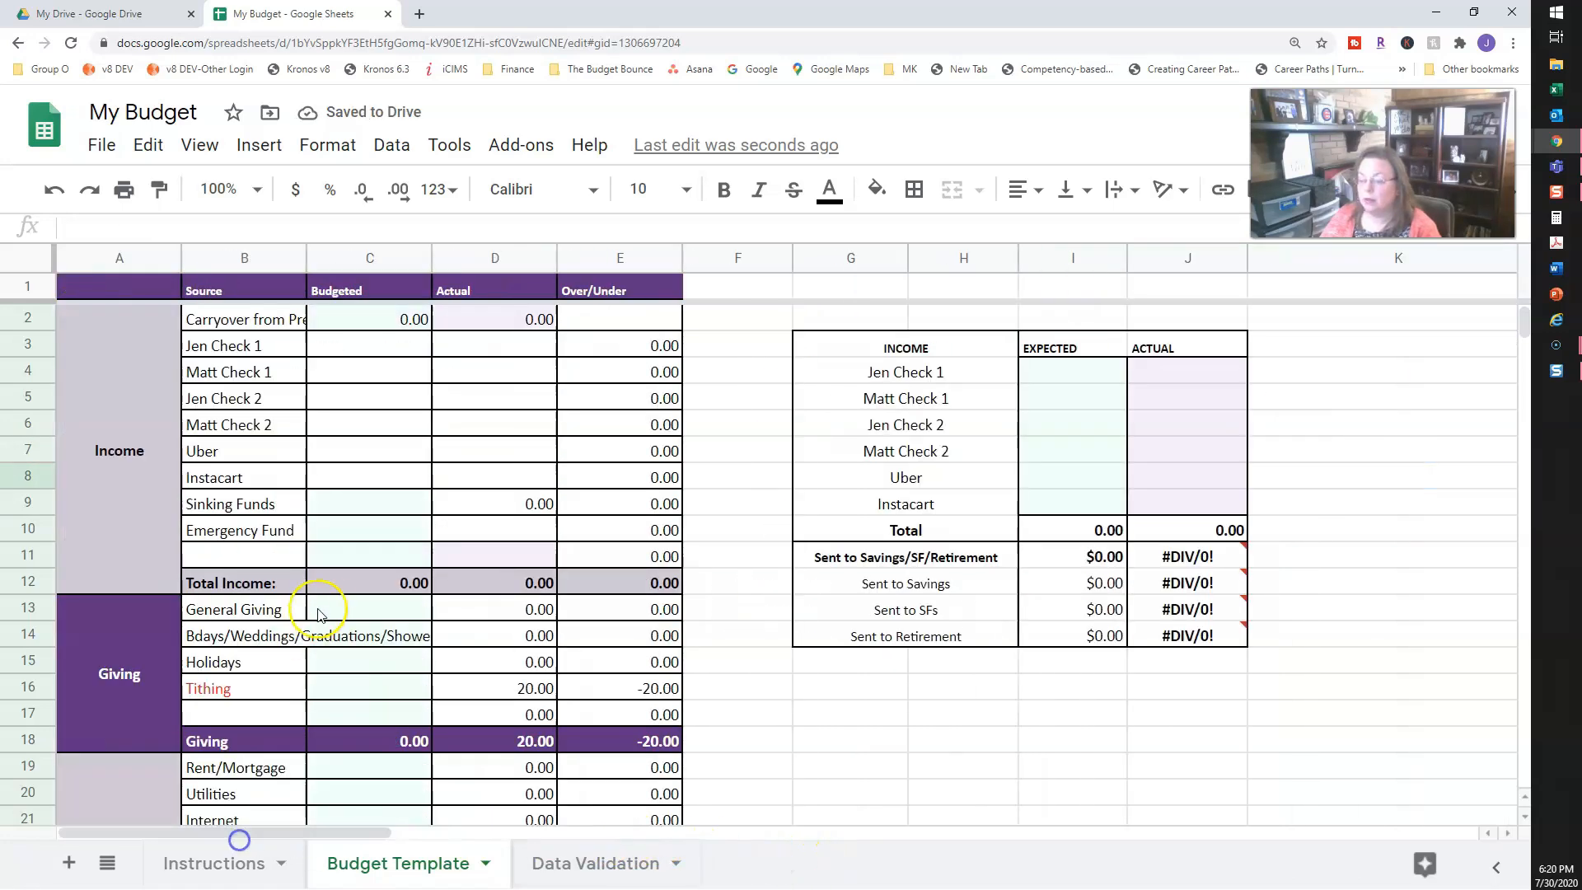
scroll(330, 602, down, 10)
scroll(356, 588, down, 17)
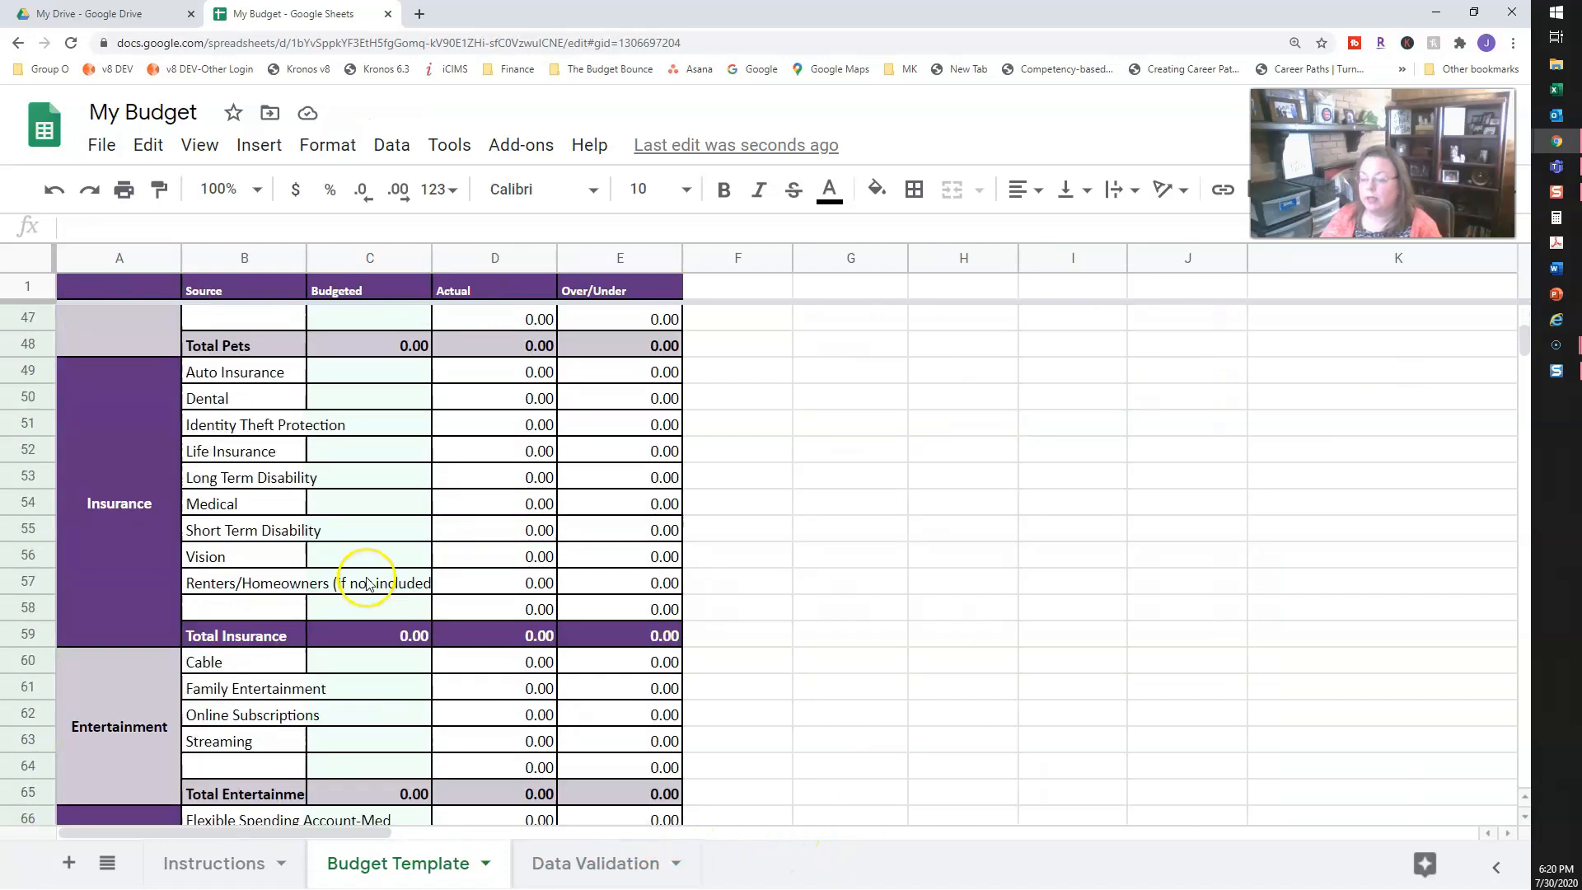
scroll(420, 577, down, 6)
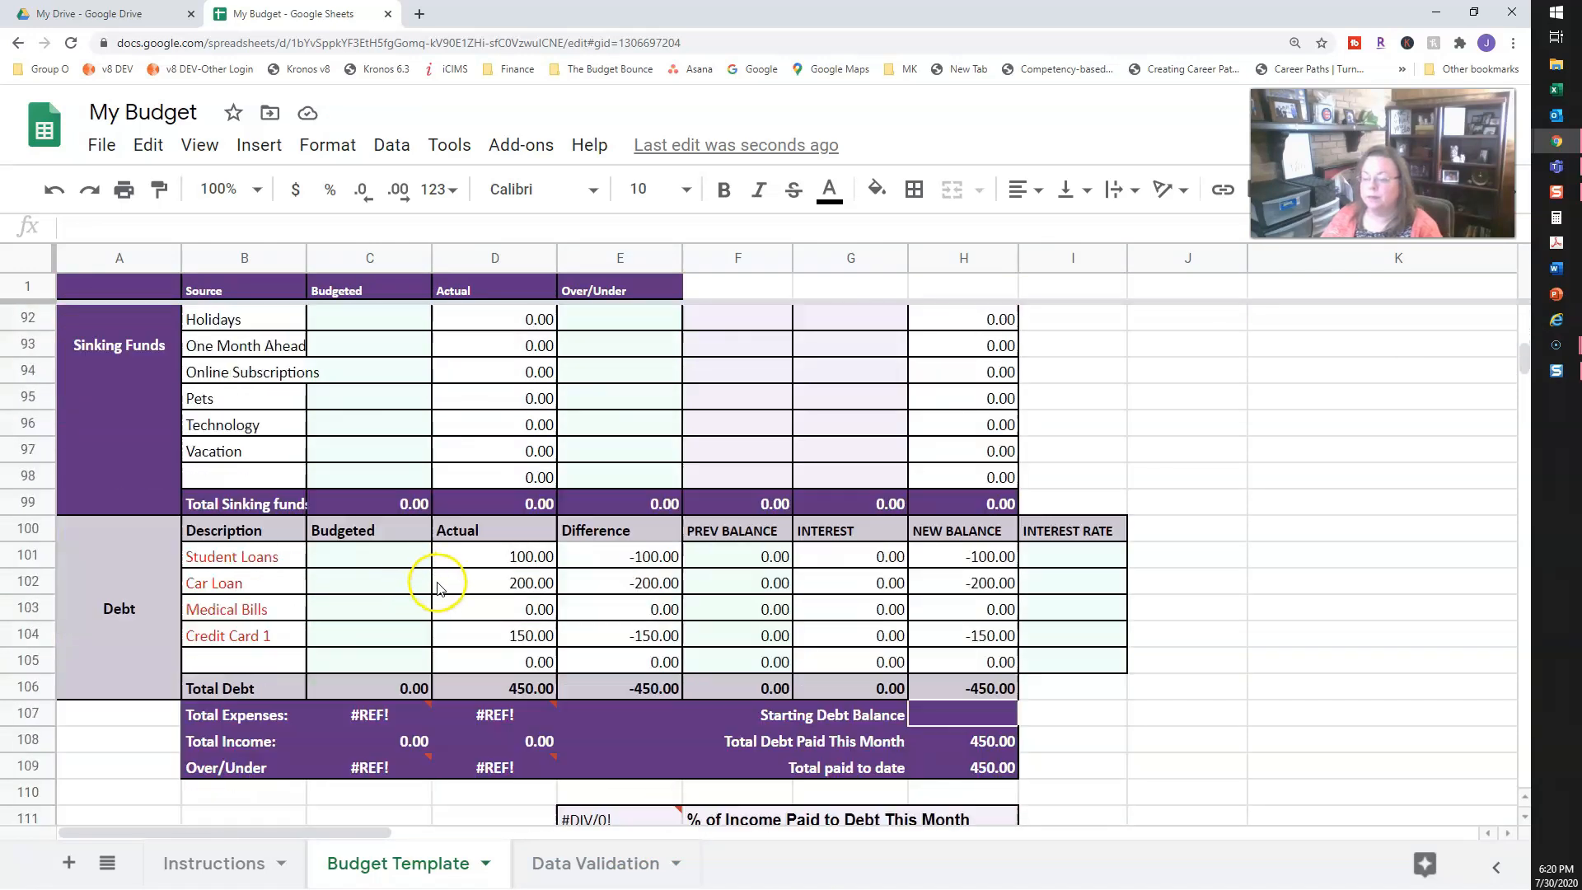
scroll(437, 587, up, 1)
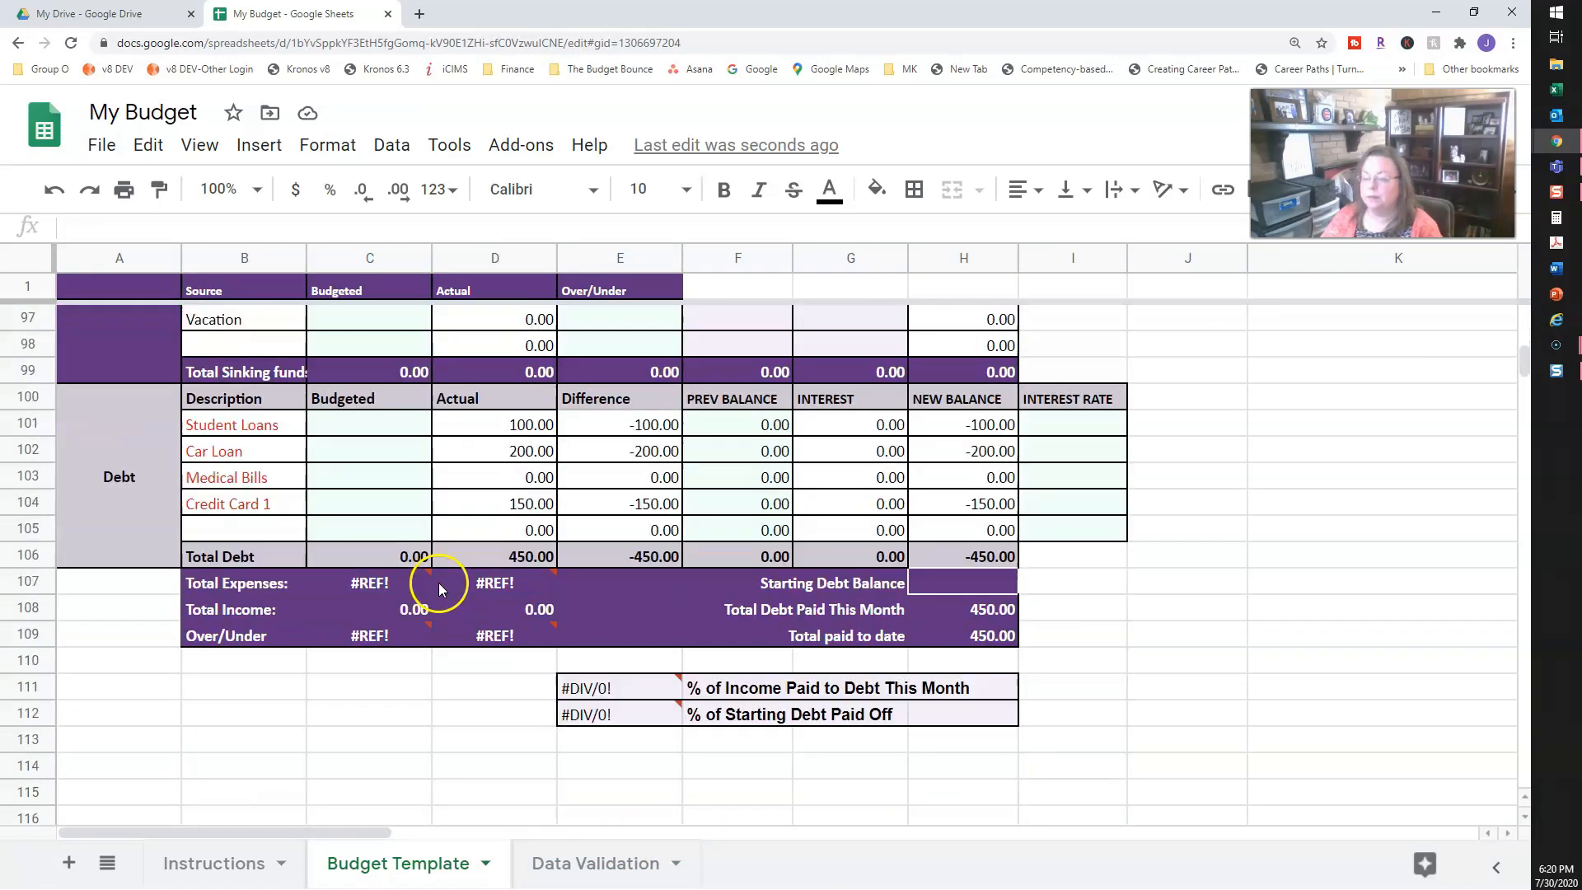
click(526, 480)
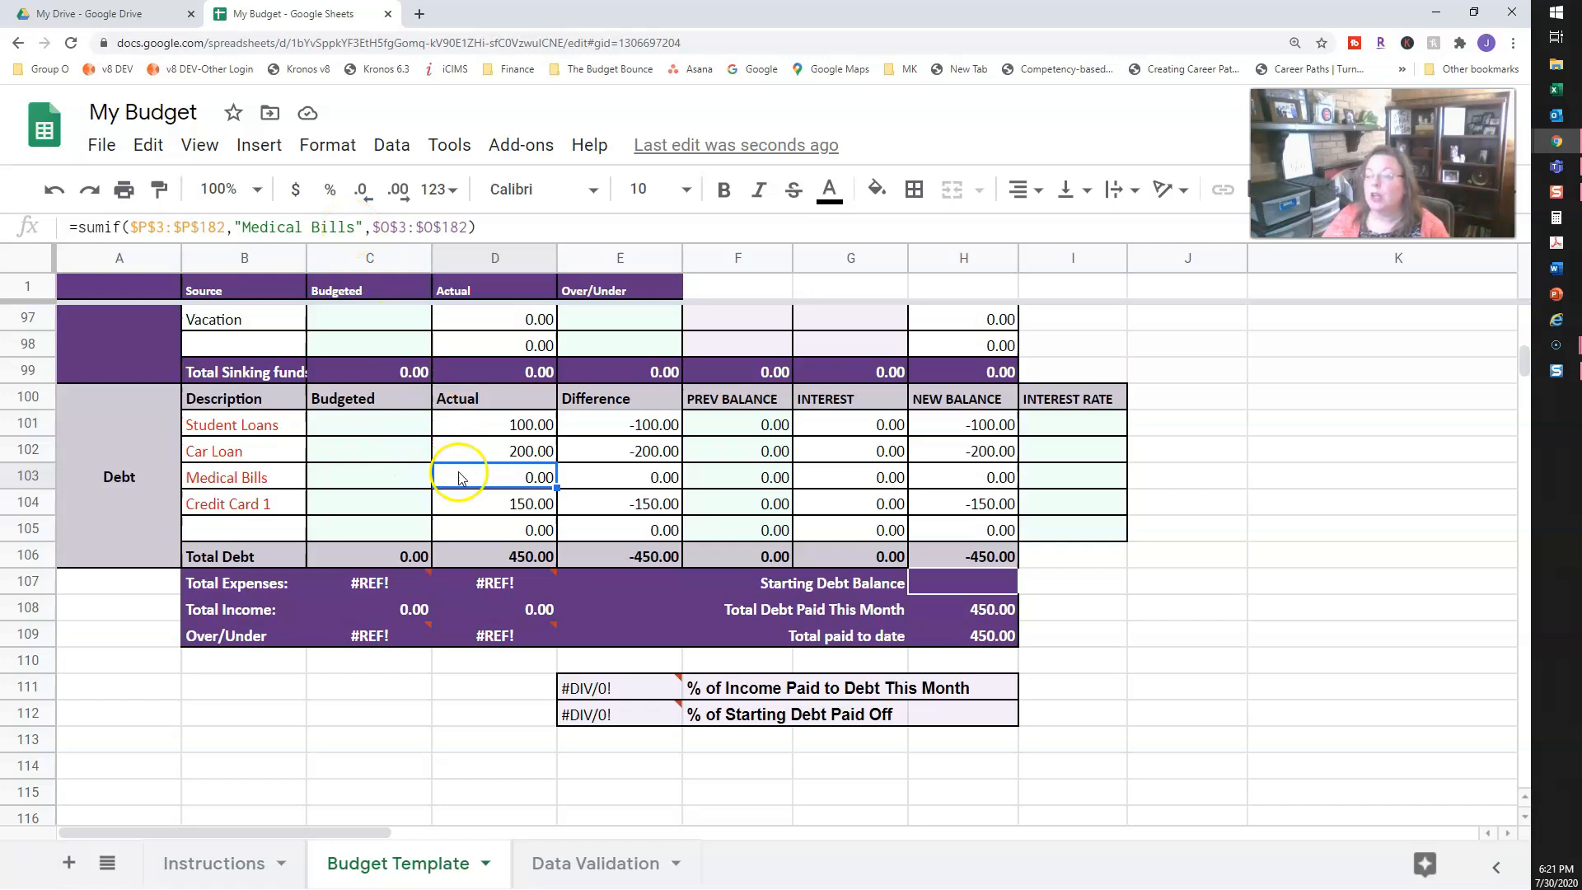
drag(343, 832, 643, 831)
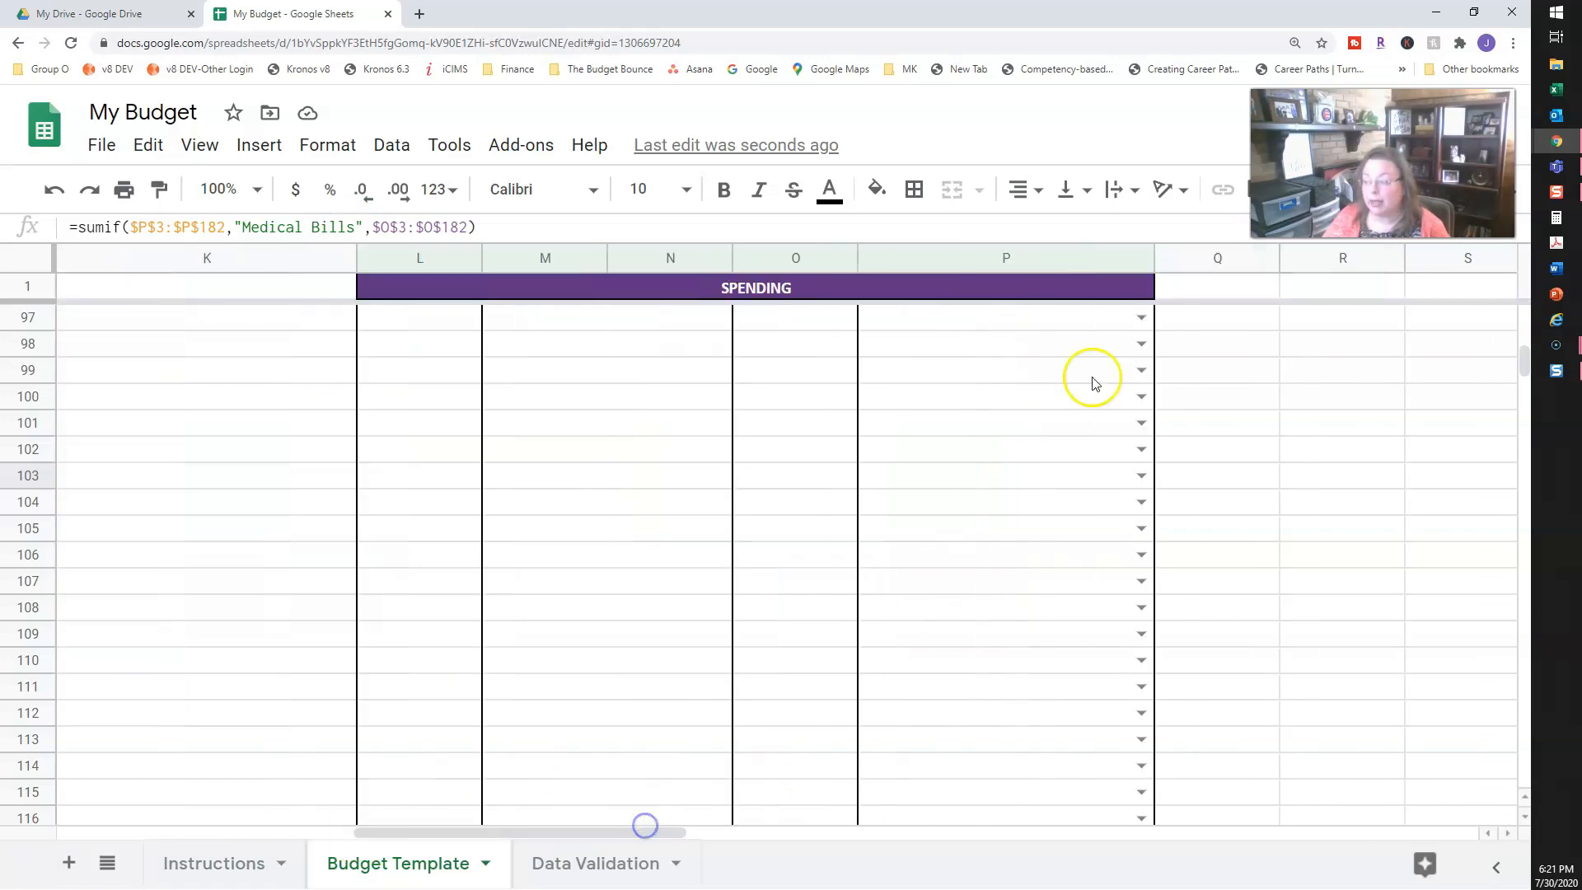
scroll(1141, 428, up, 3)
scroll(1141, 430, up, 20)
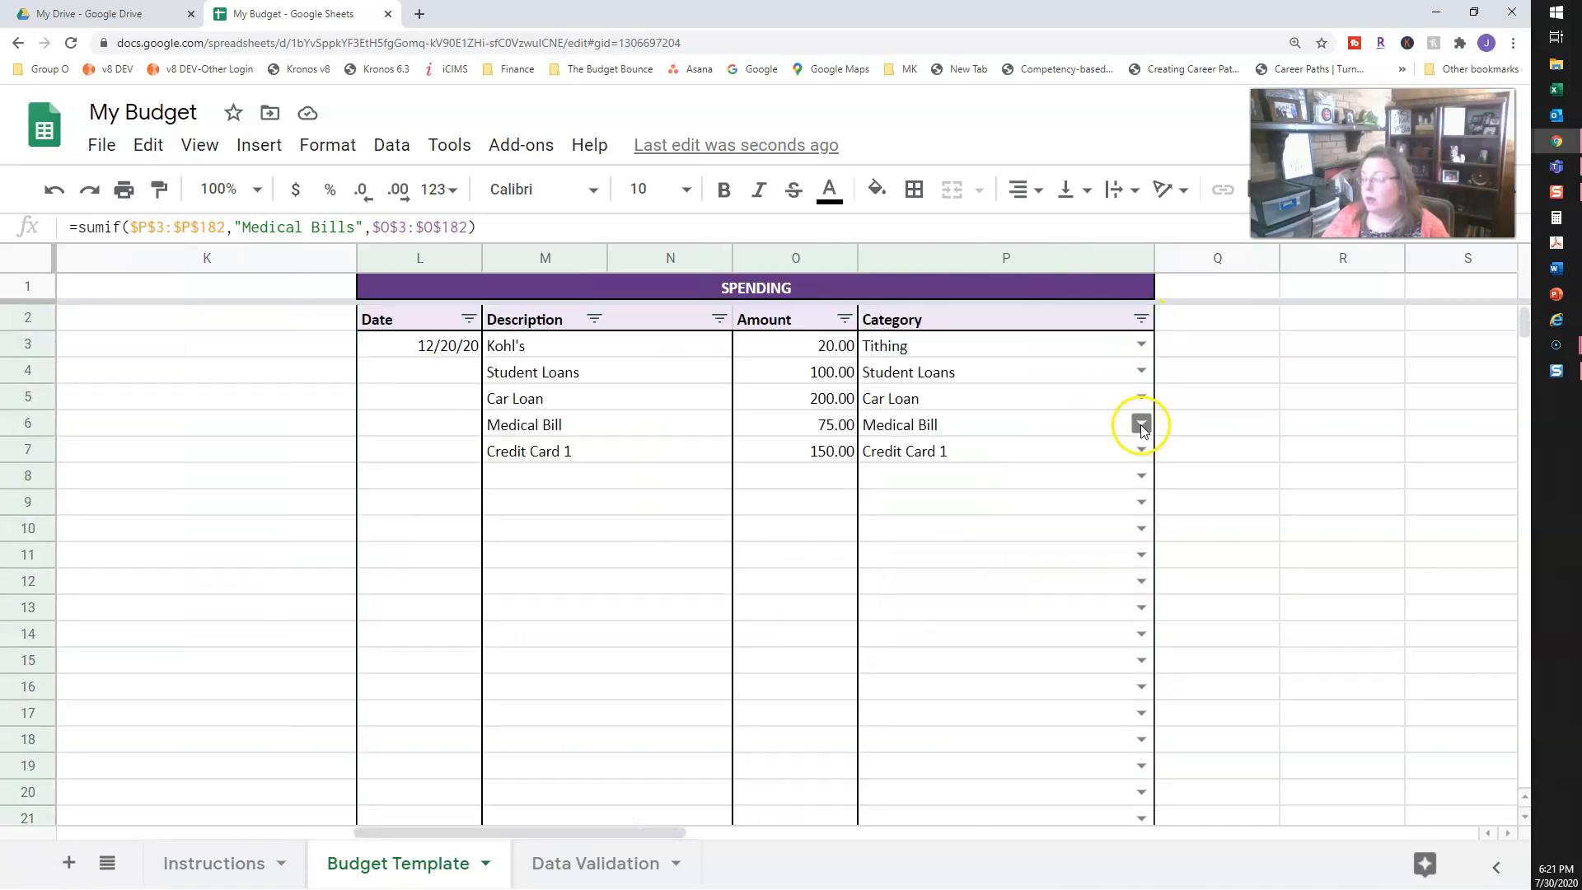
click(953, 434)
click(949, 436)
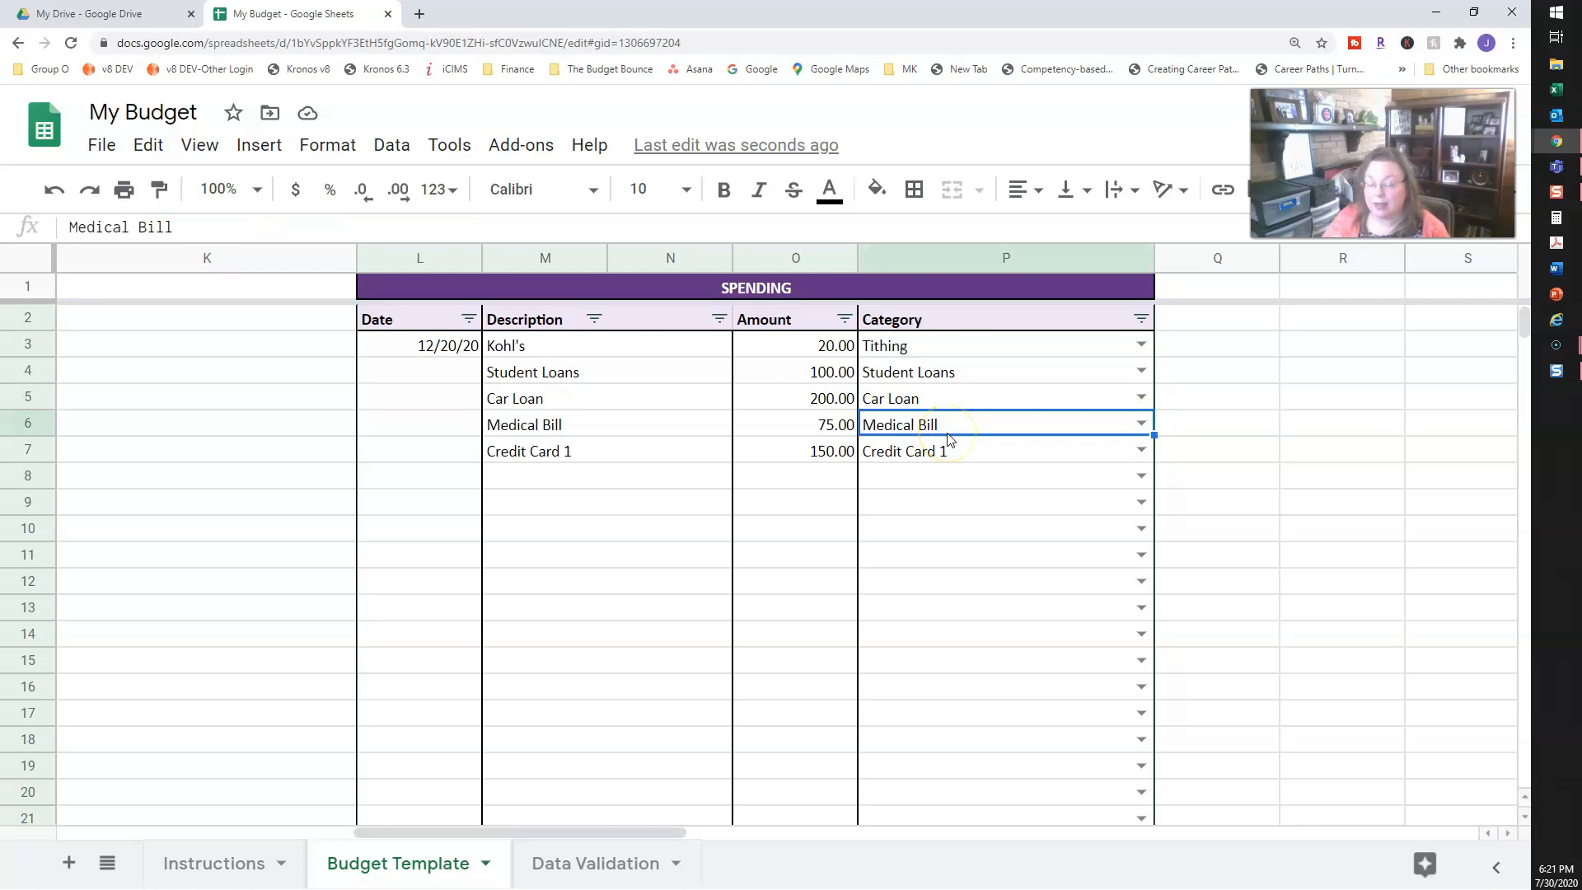
Step: Change the criterion in the Actual formula of the Debt section's Medical Bills row to "Medical Bill"
drag(629, 831, 285, 848)
scroll(324, 643, down, 5)
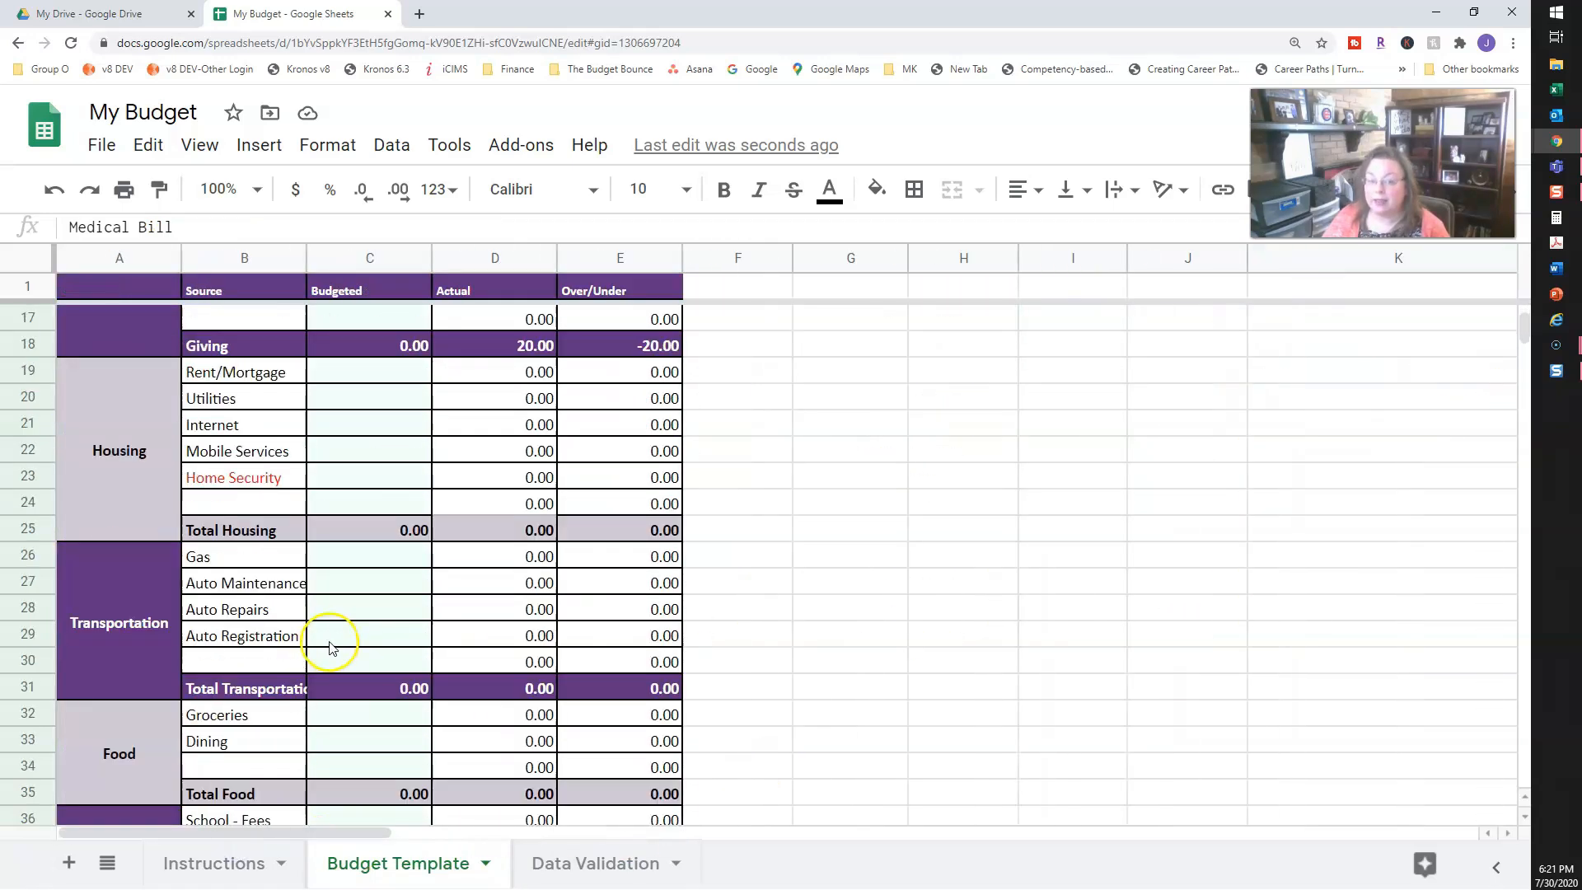
scroll(330, 648, down, 4)
scroll(333, 655, down, 3)
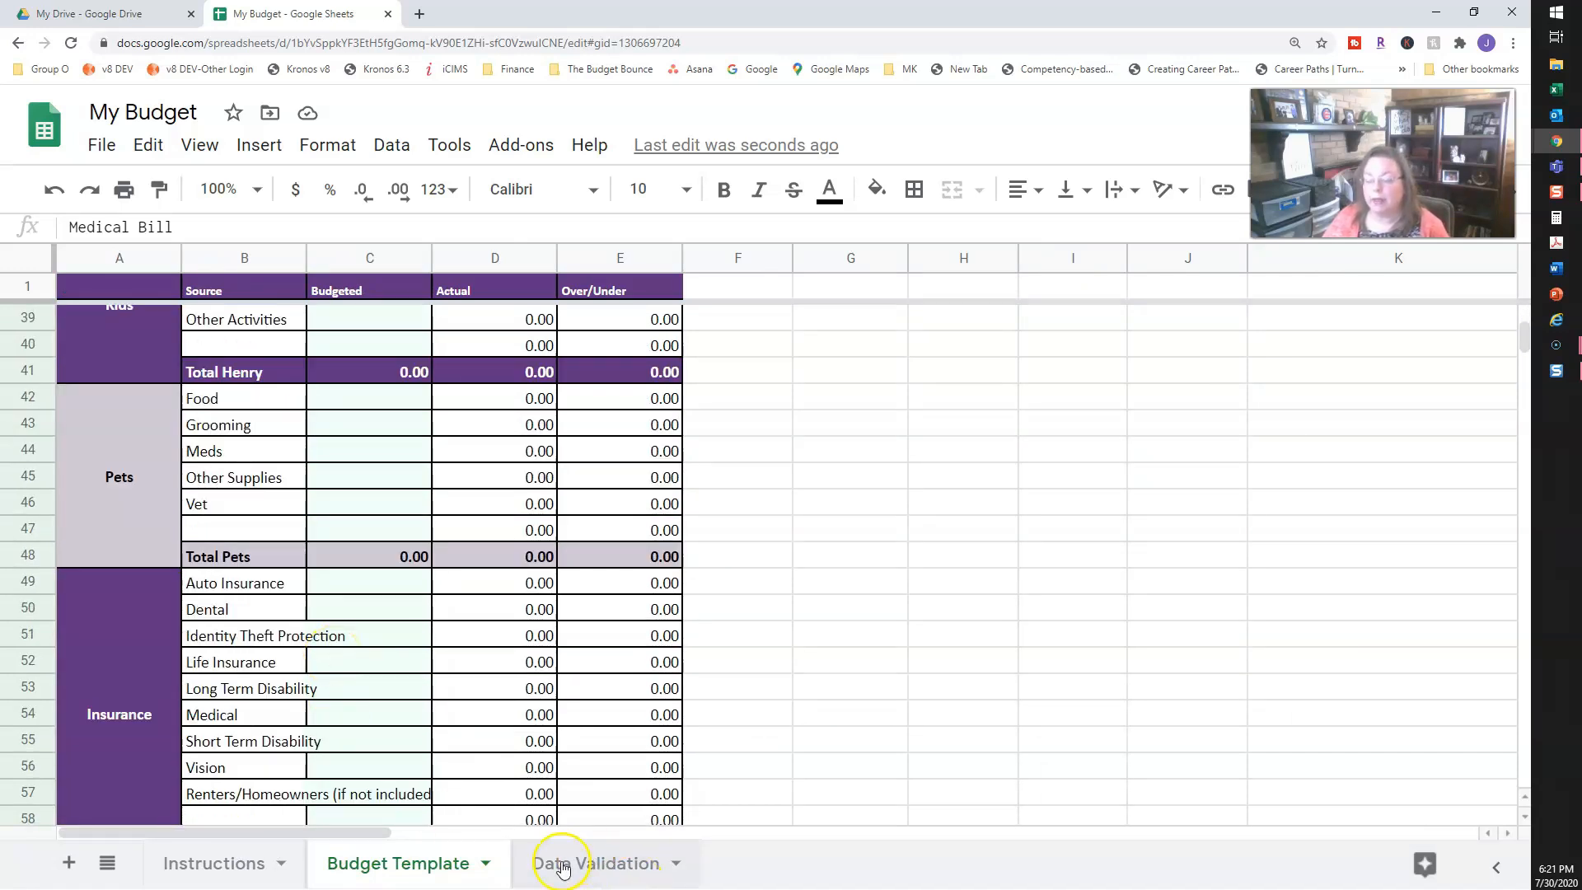
scroll(484, 710, down, 4)
scroll(484, 710, down, 14)
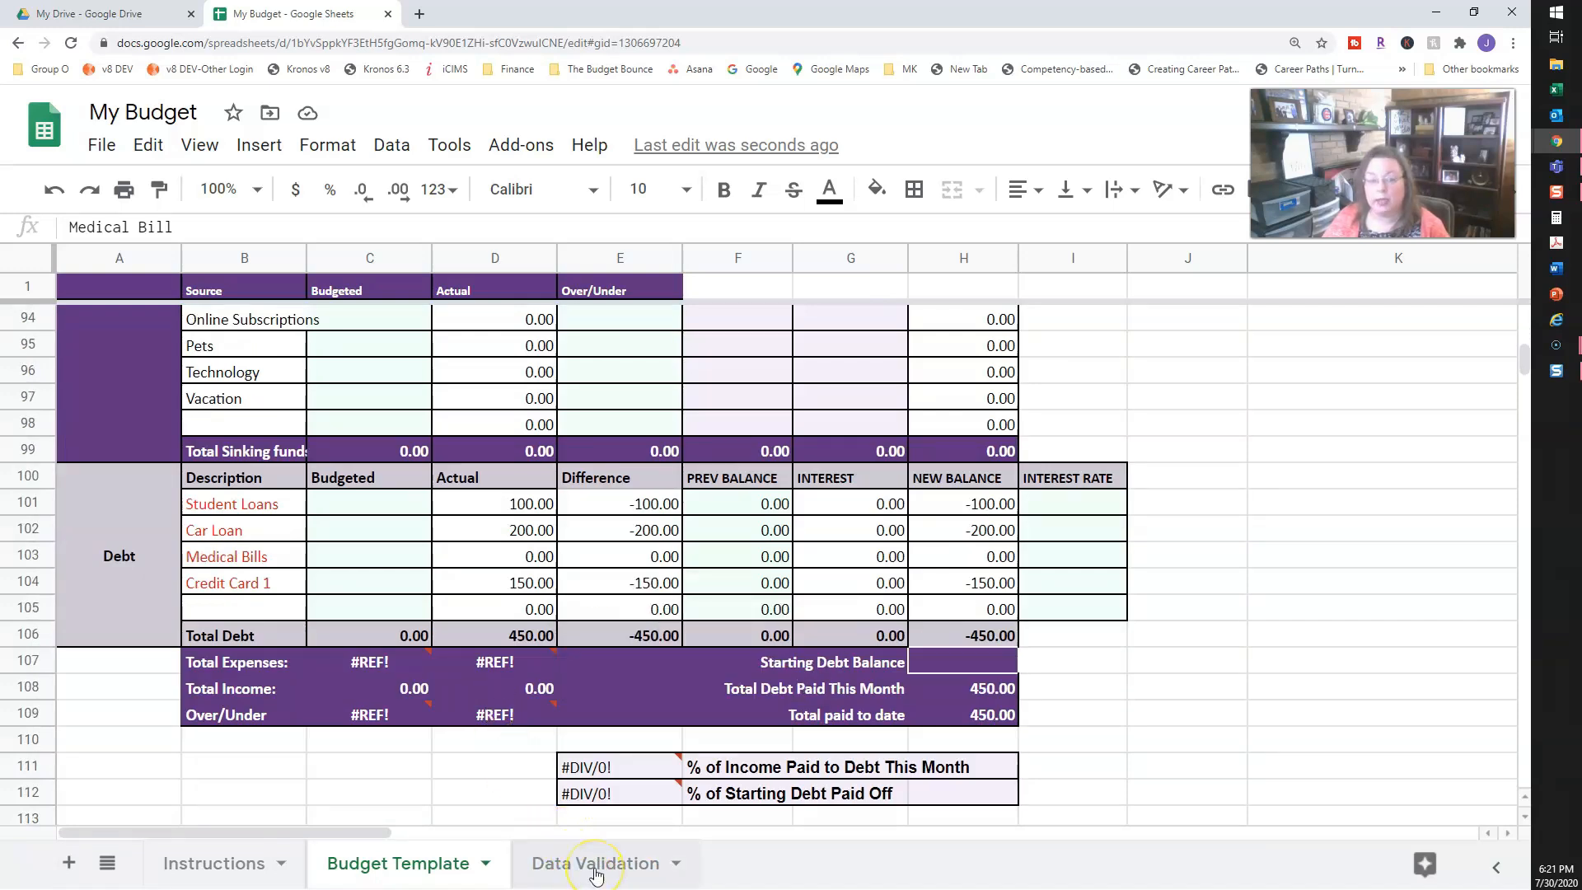
click(505, 557)
click(350, 229)
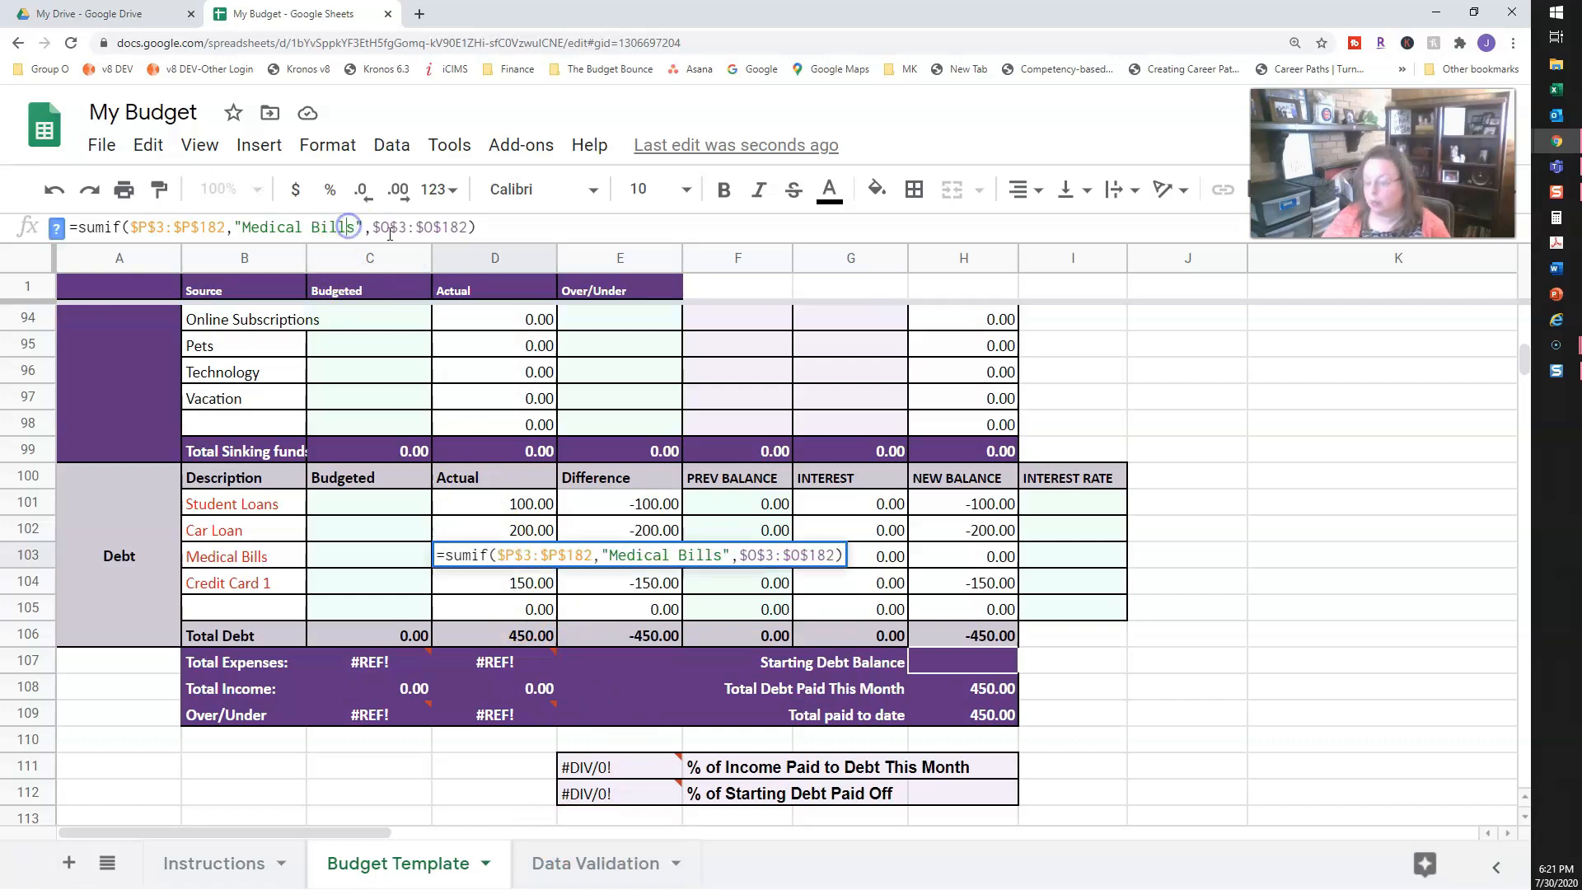
key(BackSpace)
key(Return)
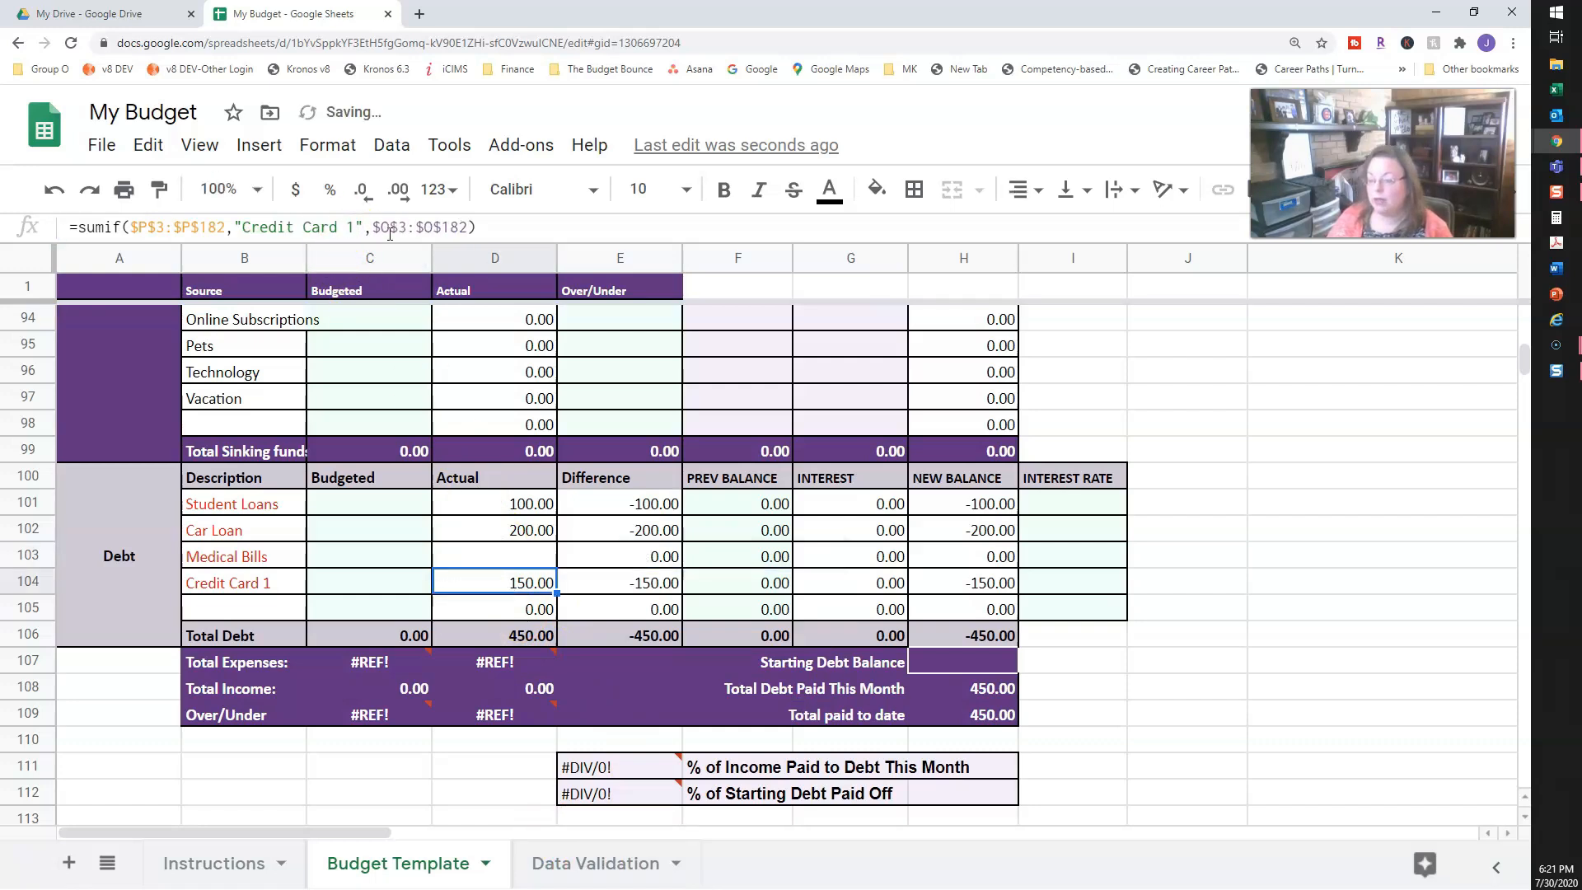
click(511, 560)
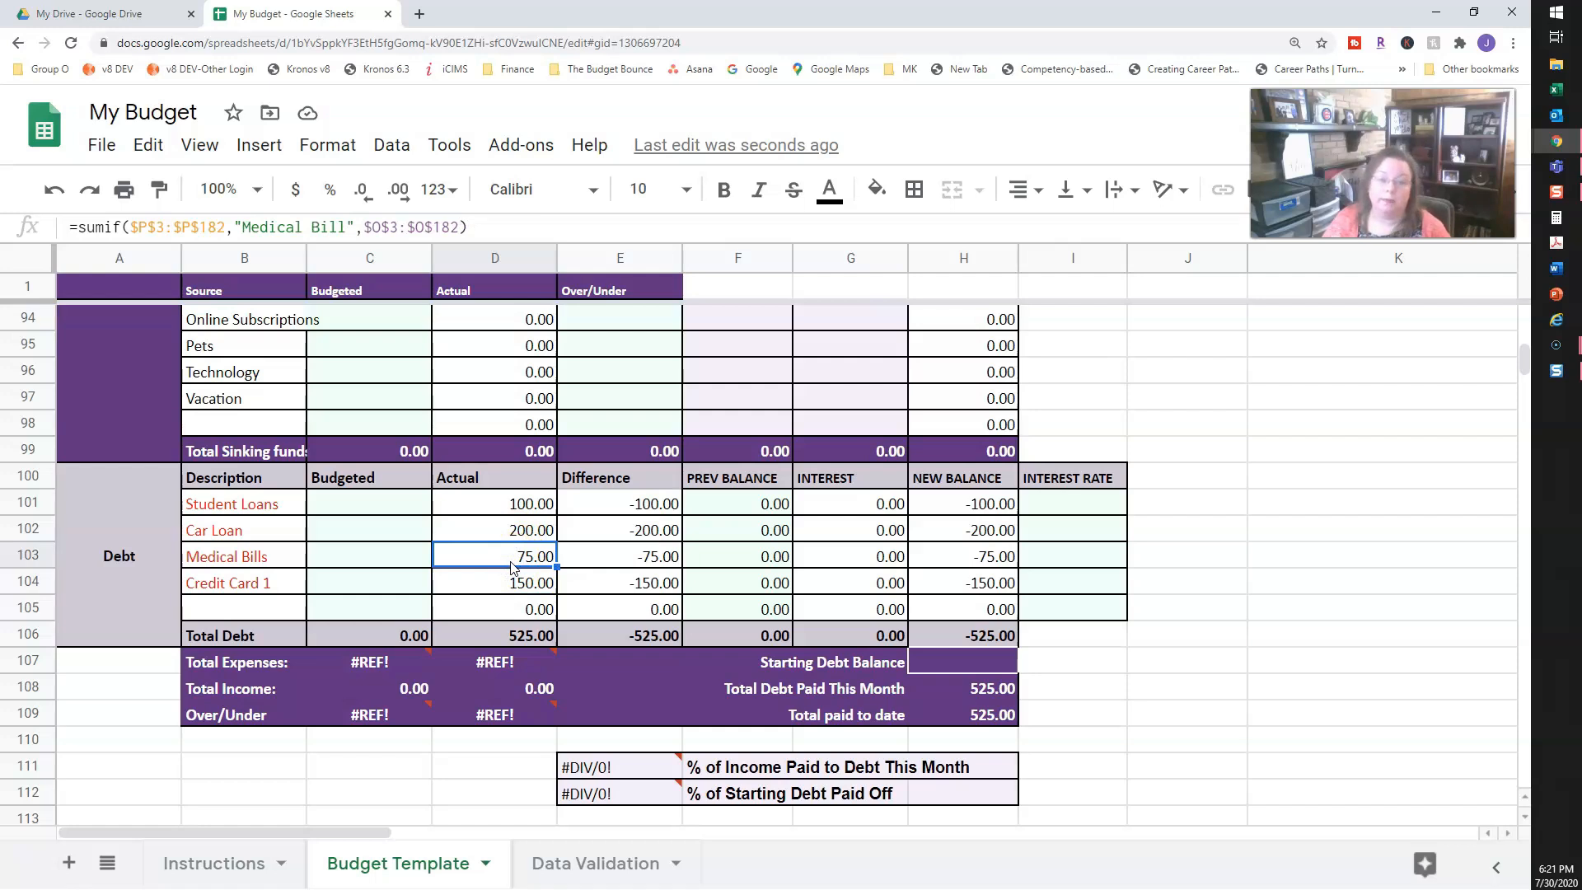
click(482, 636)
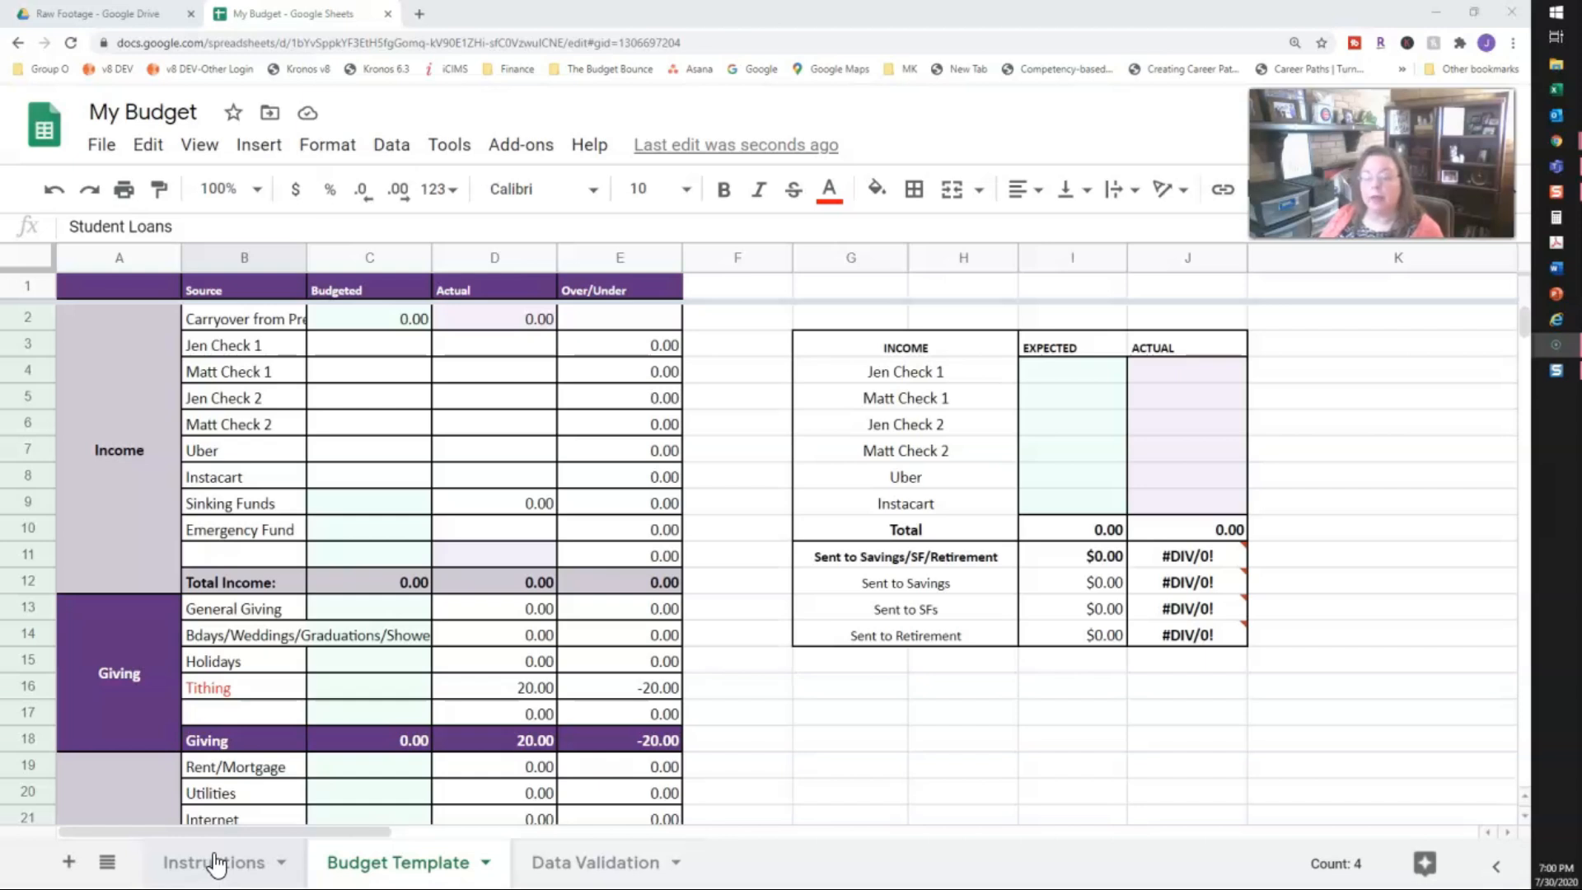
click(230, 833)
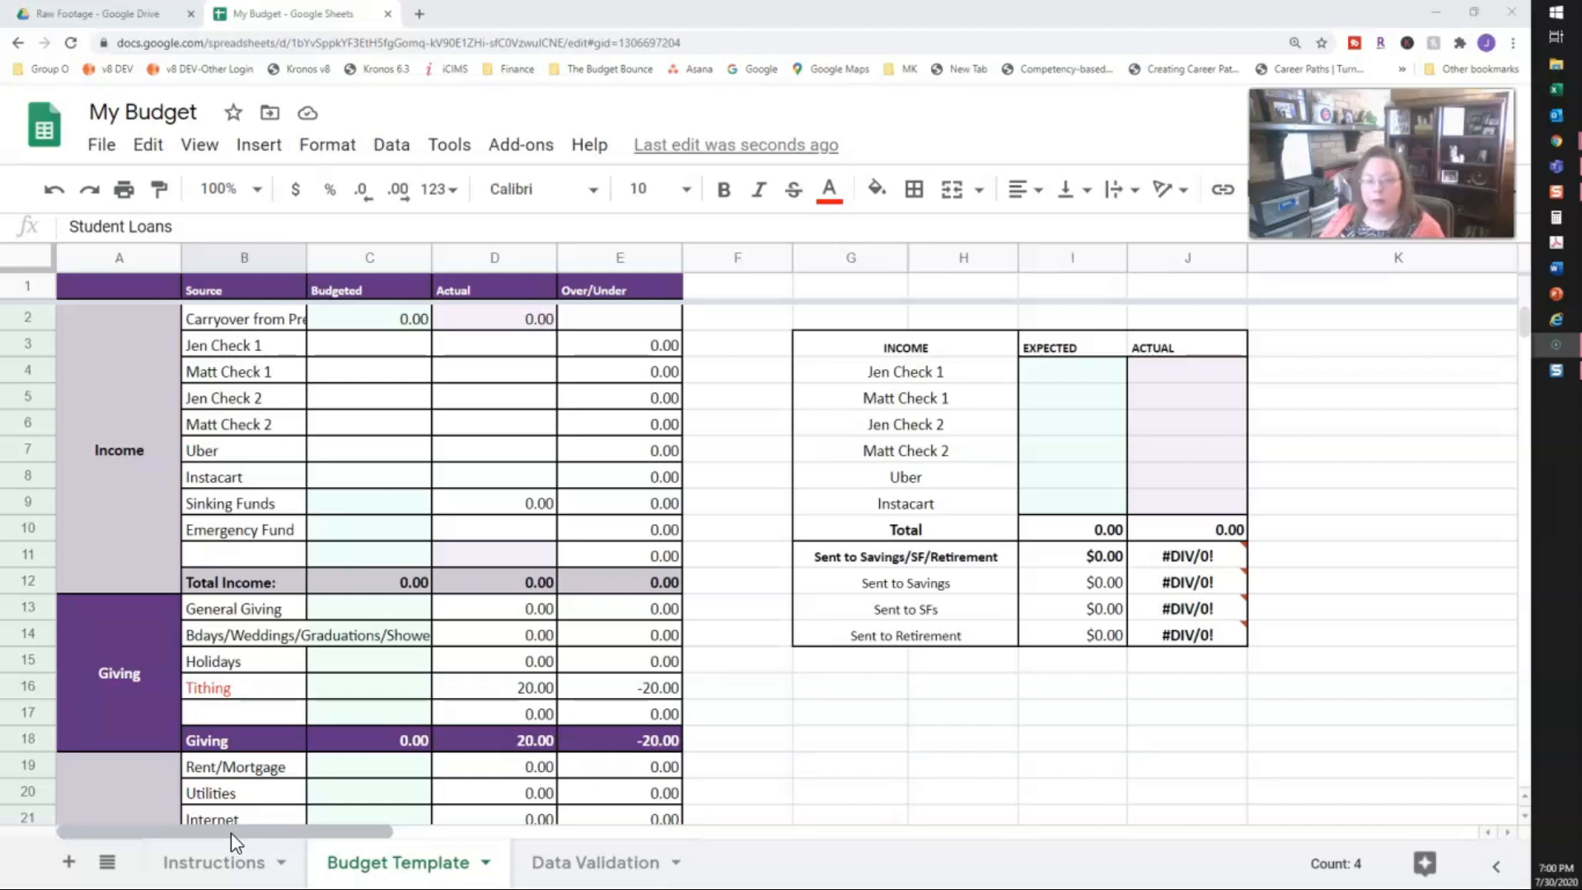
click(384, 749)
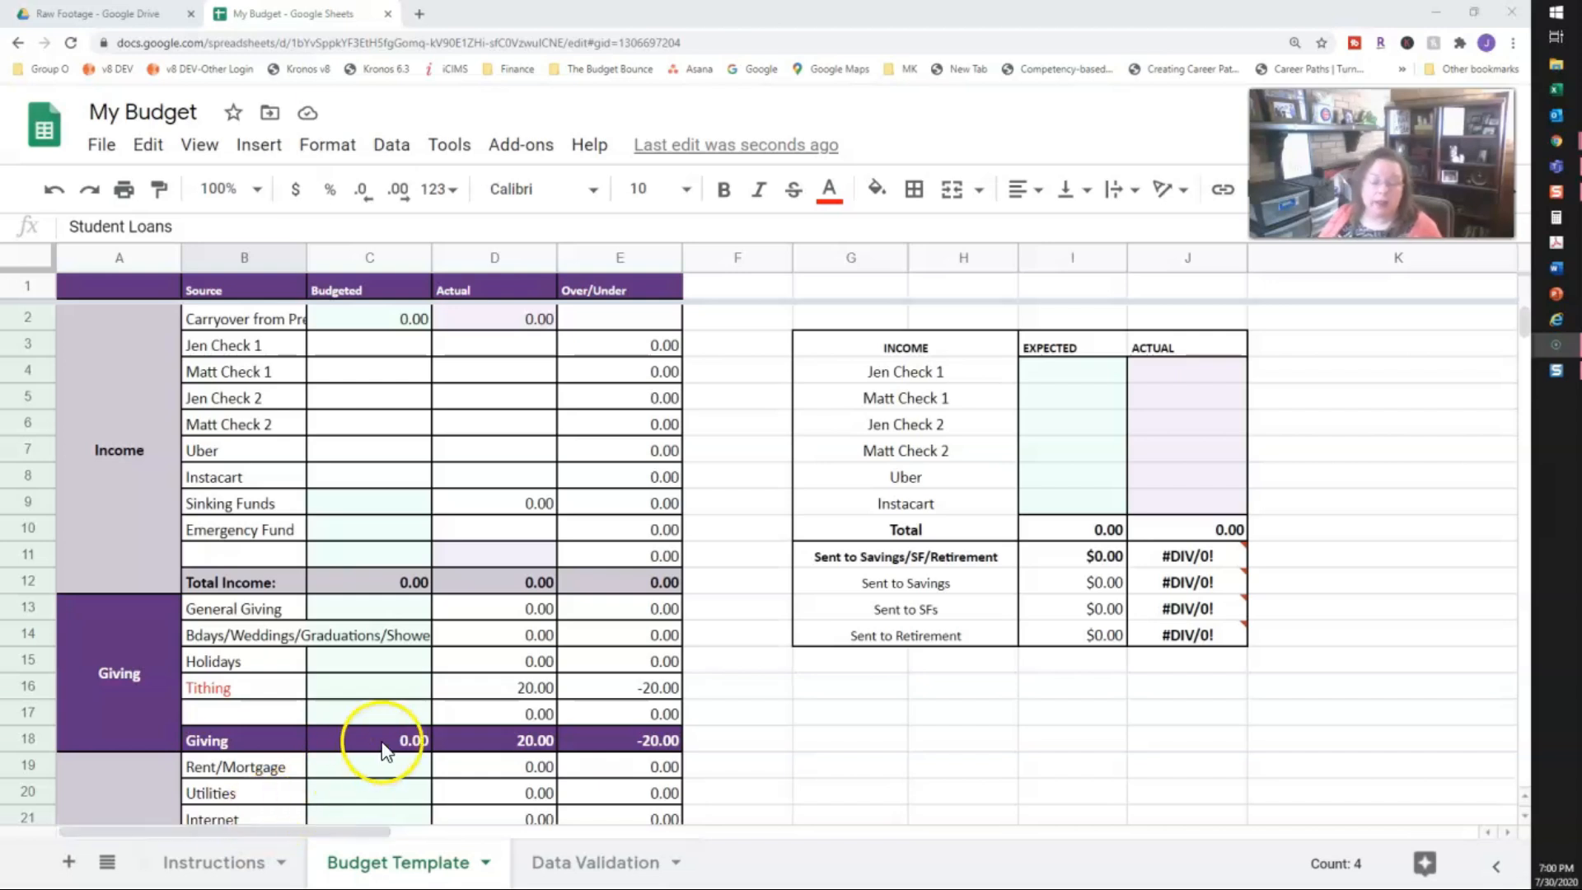
Step: Restore black text for the Tithing line under Giving and the Home Security line under Housing
click(224, 690)
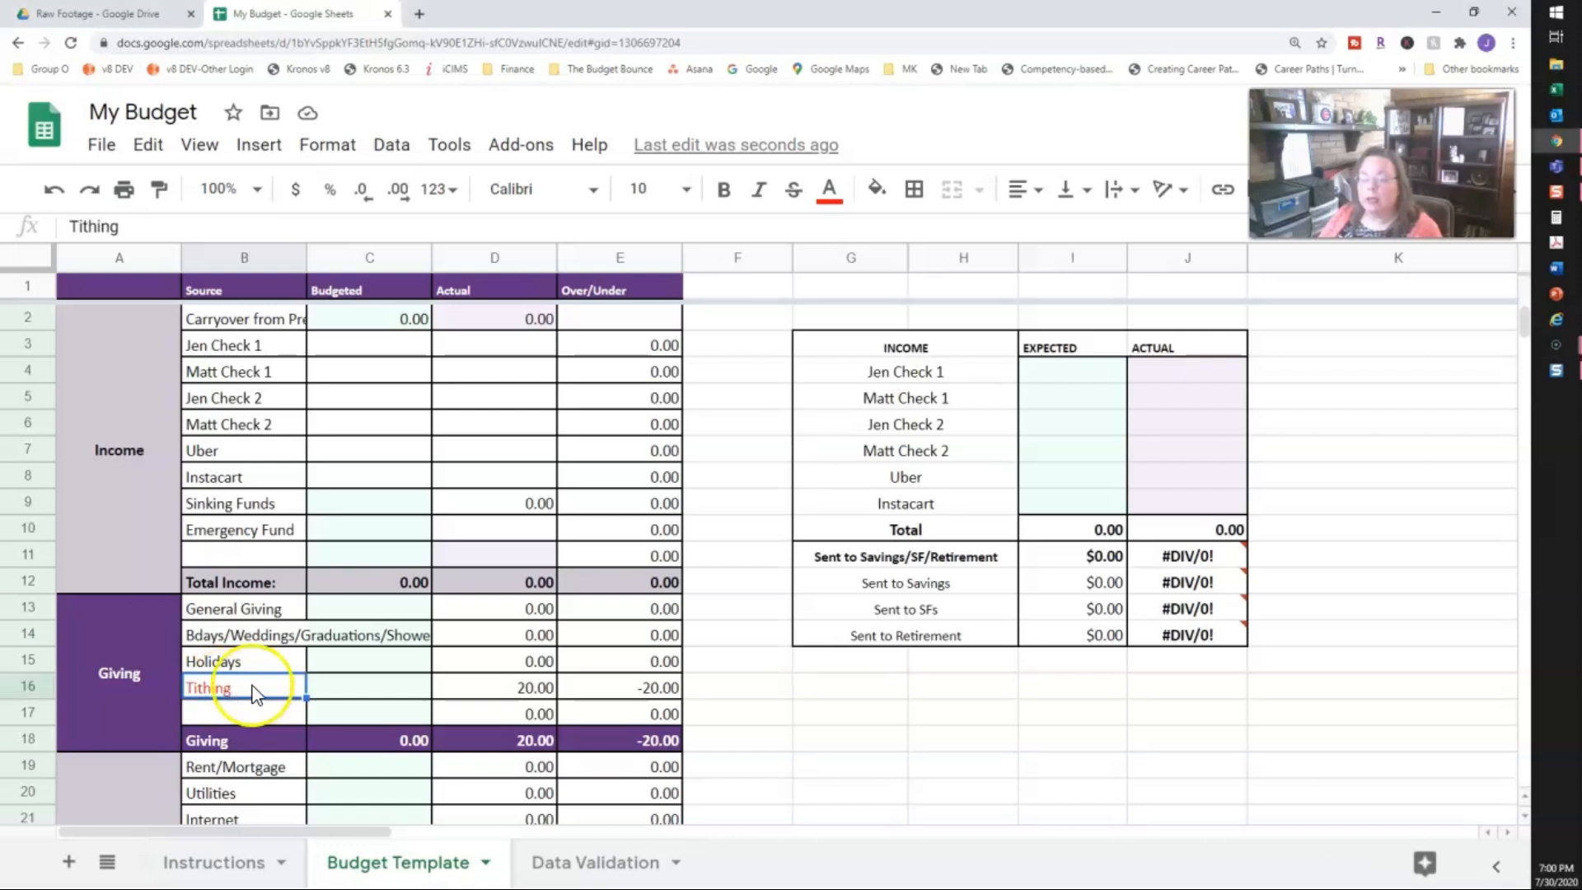
scroll(239, 692, down, 4)
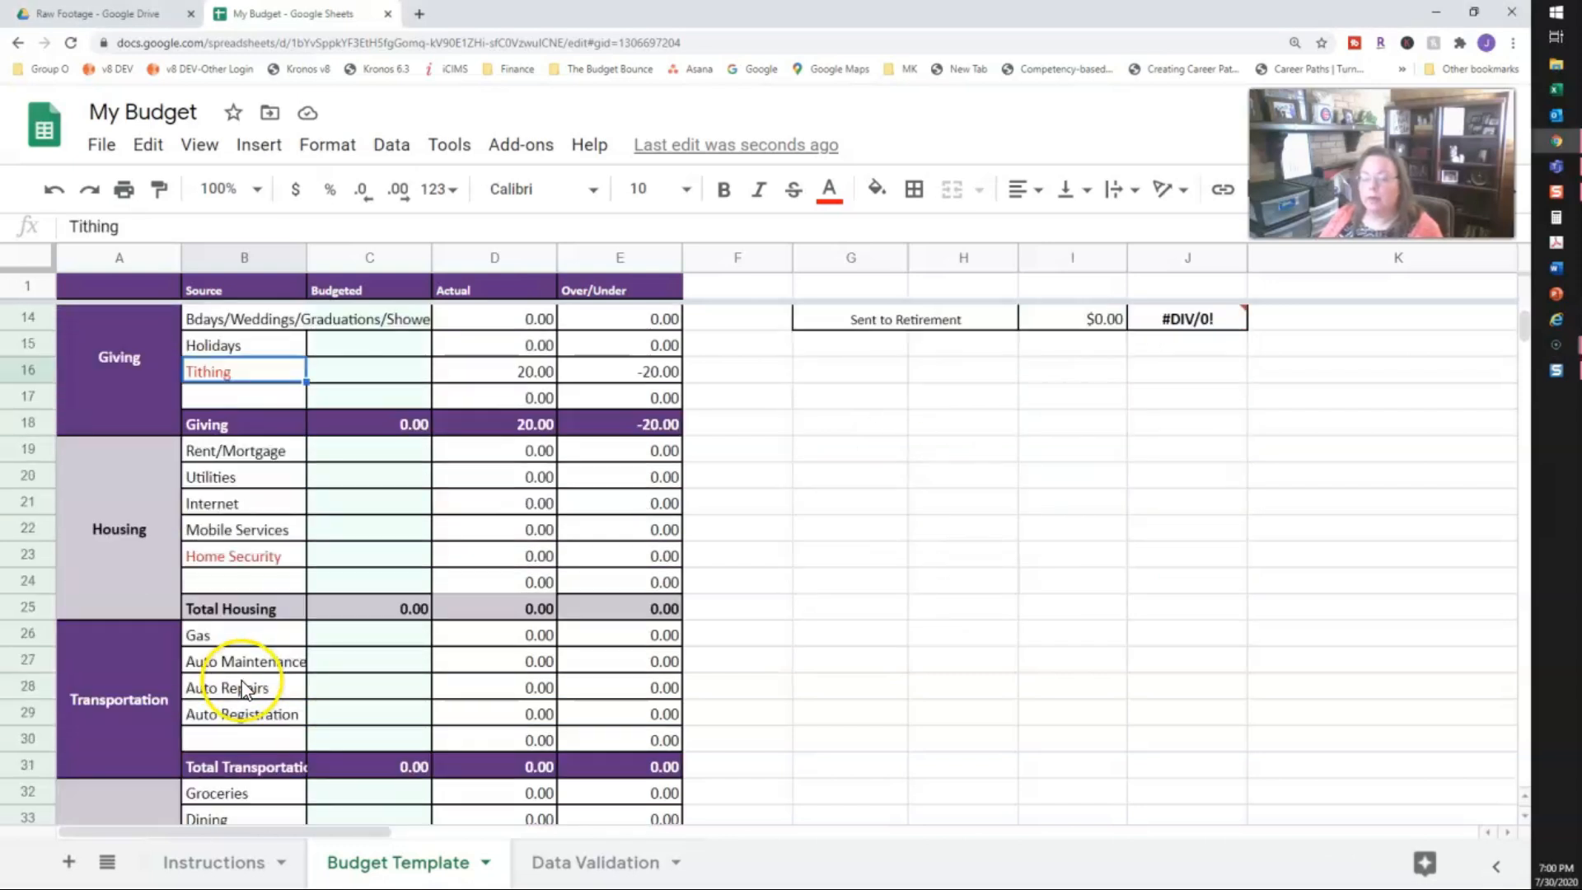
click(830, 191)
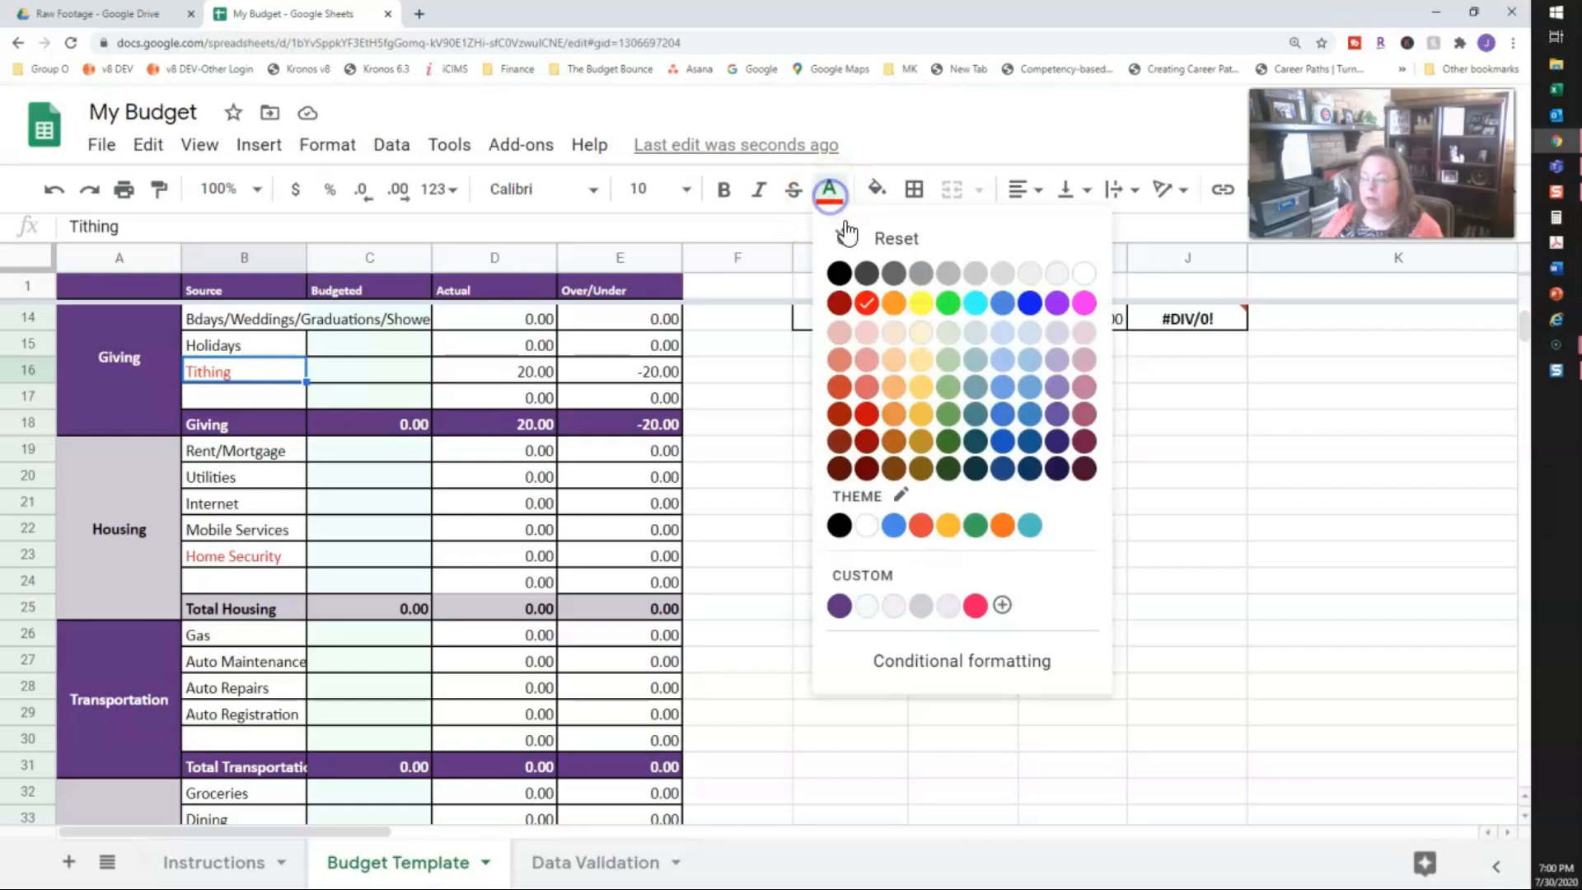
click(848, 238)
click(246, 558)
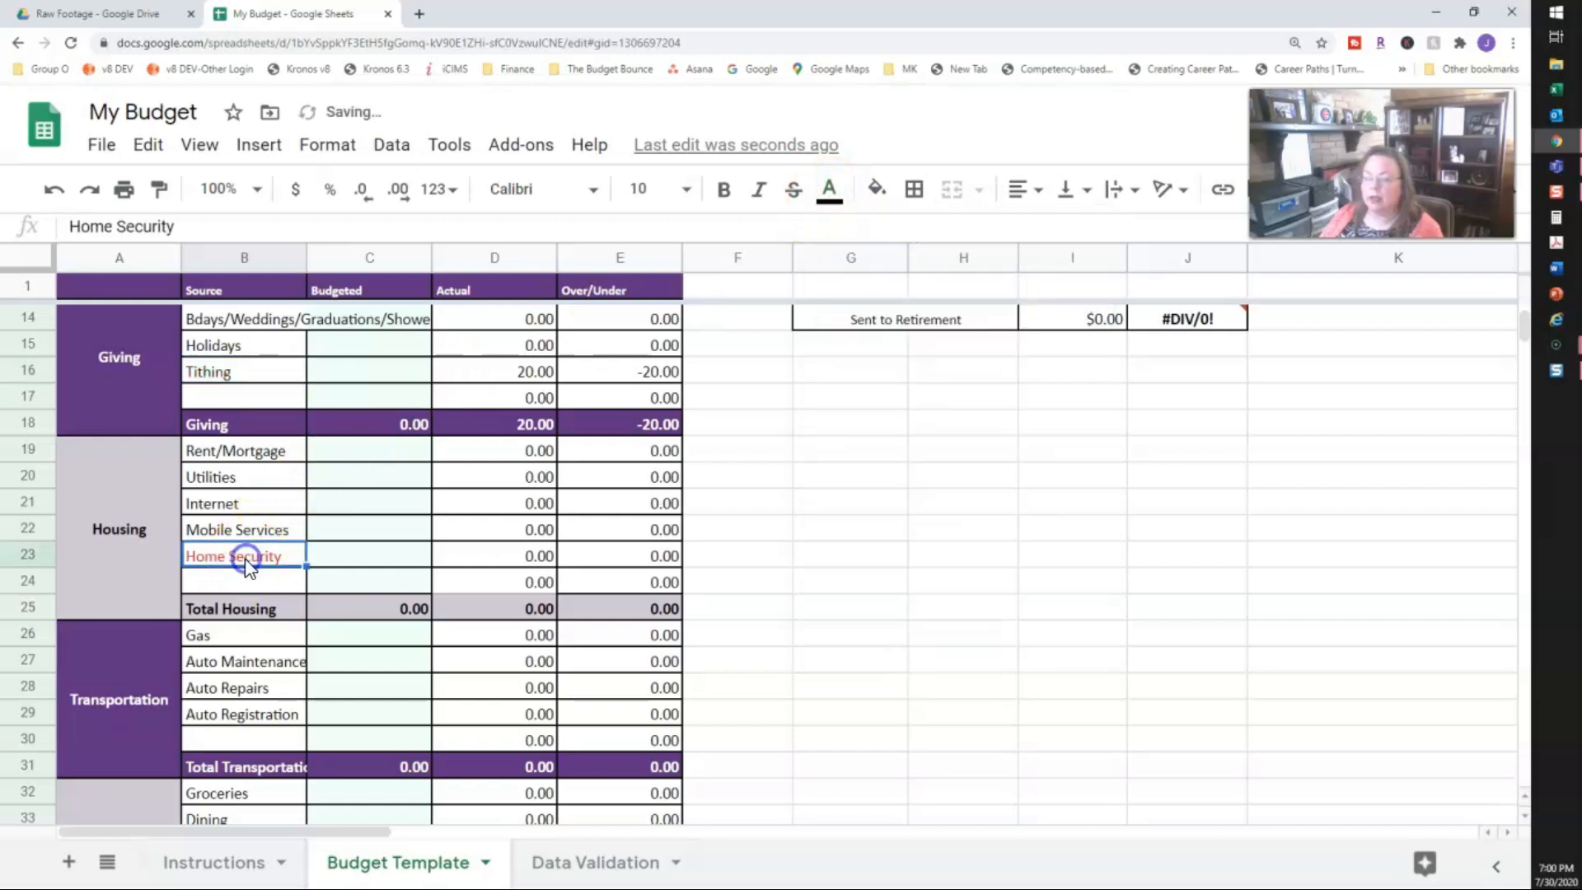
click(829, 193)
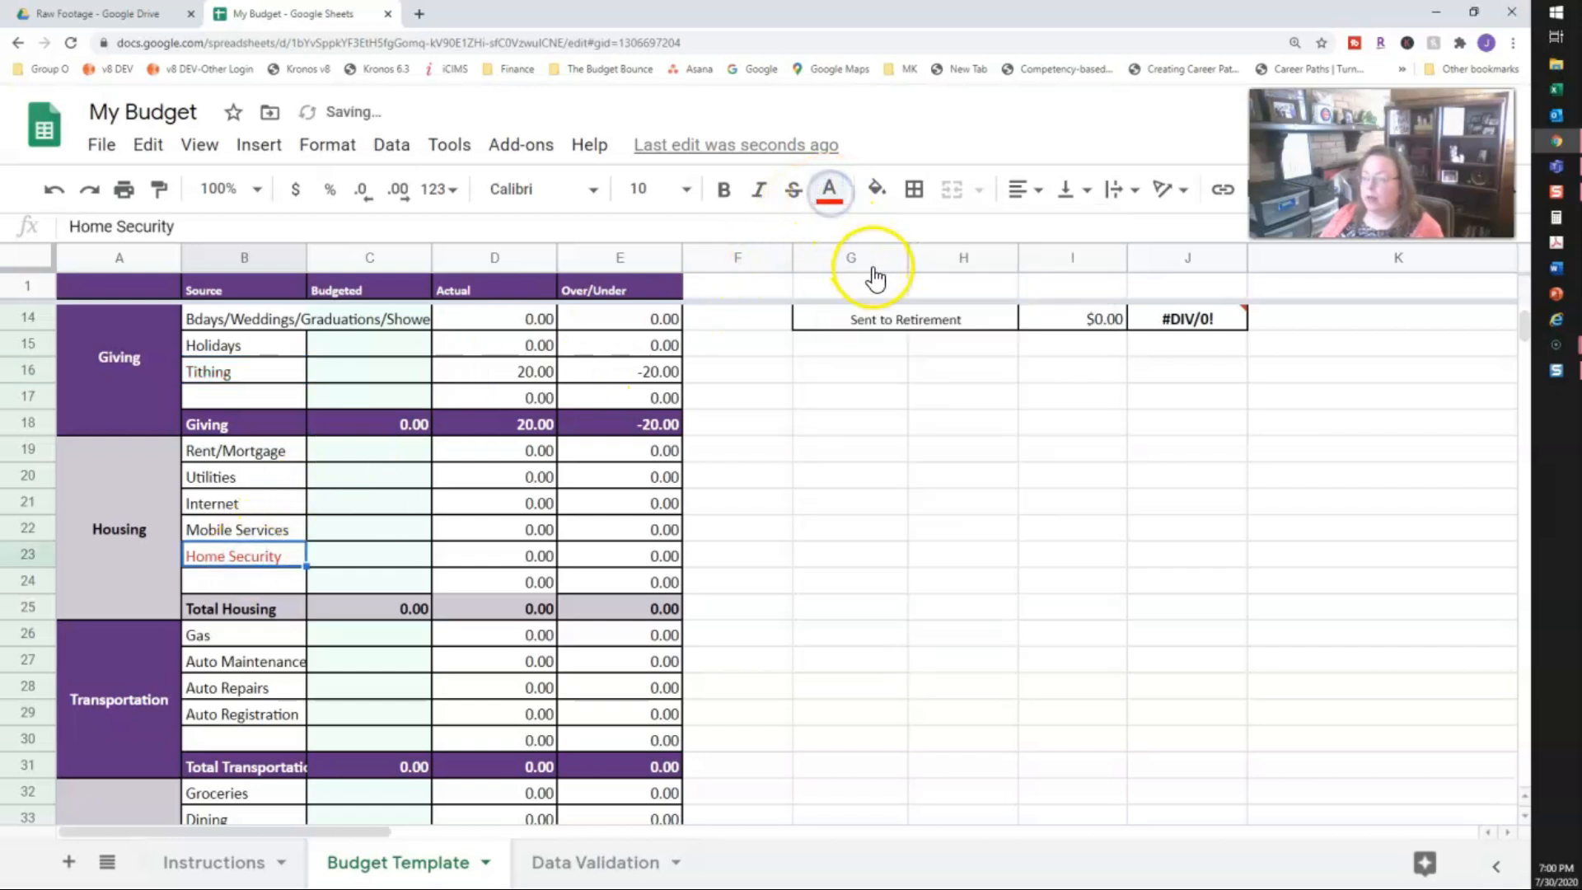
key(Escape)
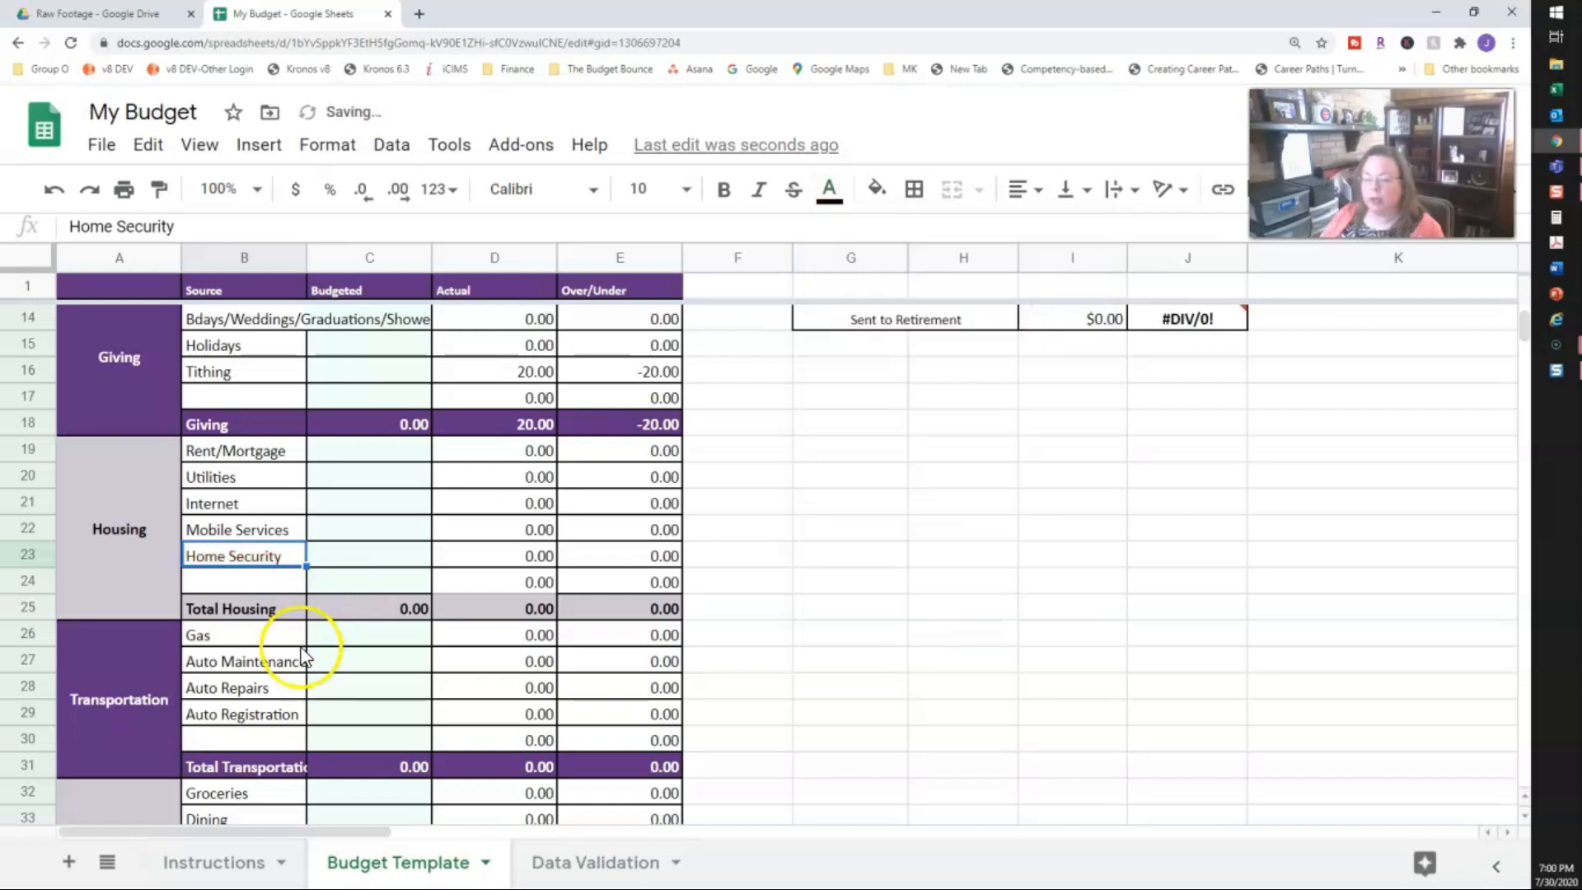
Step: Restore black text for the remaining red line item and for Student Loans, Car Loan, Medical Bills and Credit Card 1 under Debt
scroll(311, 650, down, 20)
click(215, 503)
click(829, 189)
click(830, 268)
scroll(247, 527, down, 5)
drag(240, 530, 246, 609)
click(829, 190)
click(831, 268)
click(242, 637)
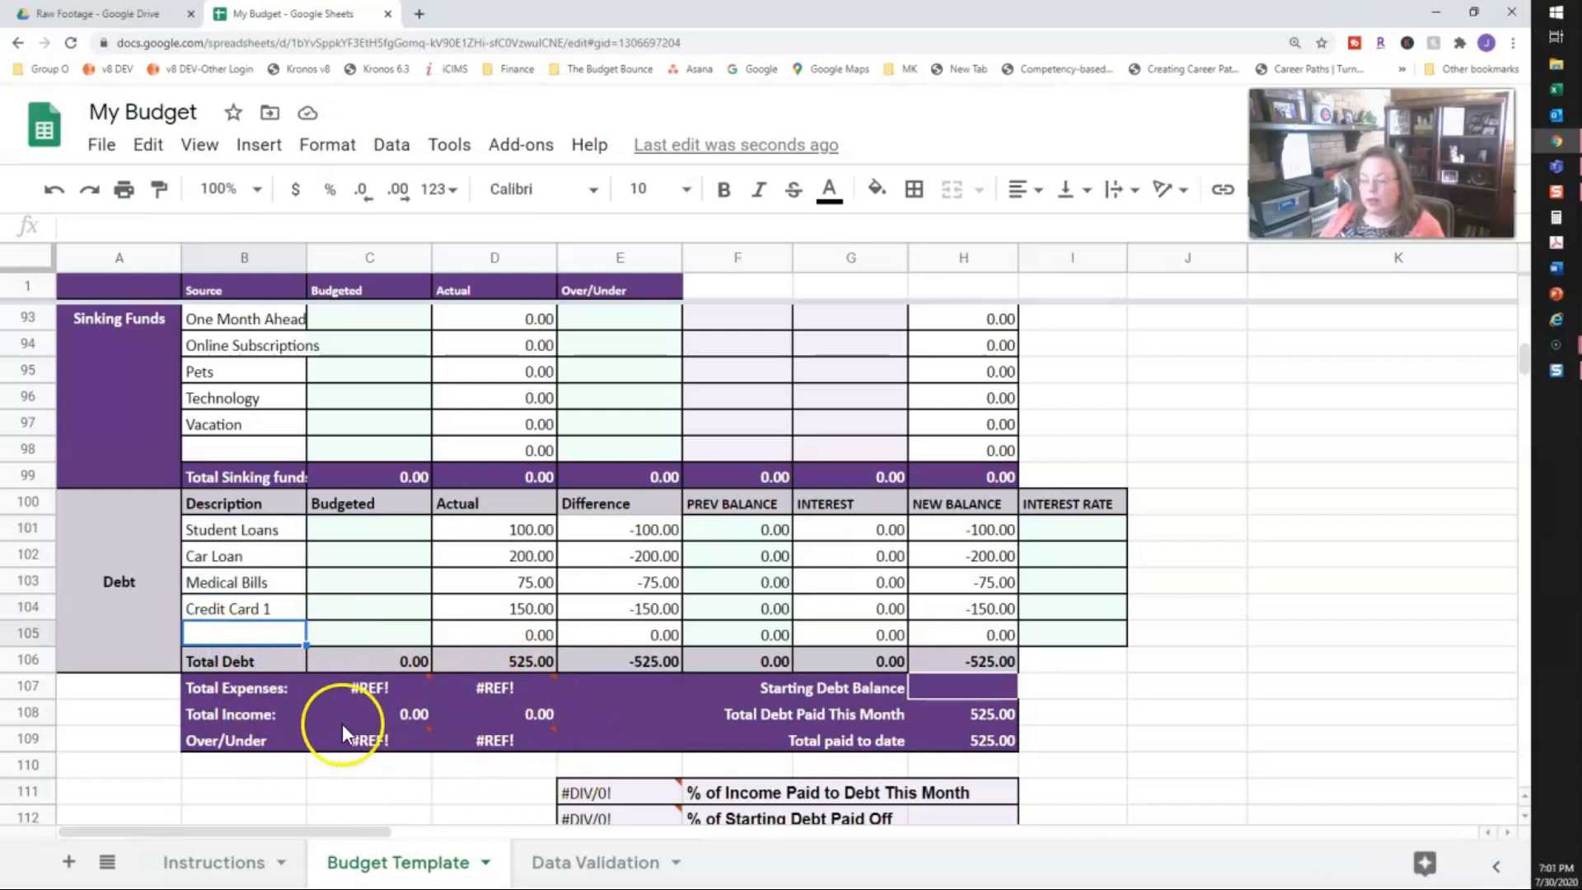
Step: Remove the two #REF! arguments from the SUM formula for budgeted Total Expenses in C107
click(363, 687)
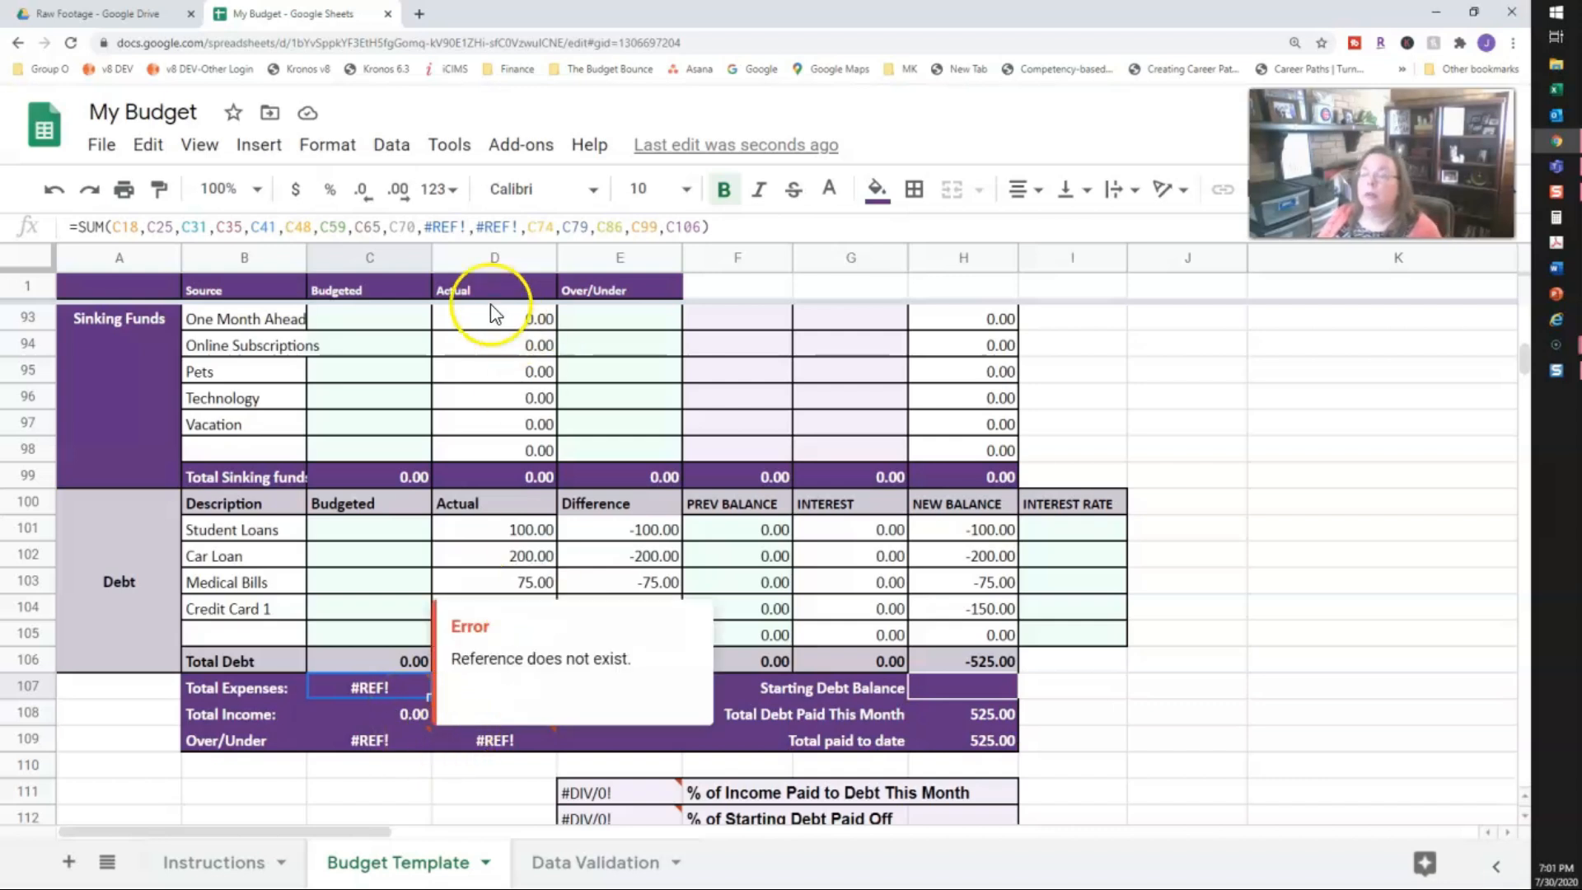
drag(428, 225, 524, 228)
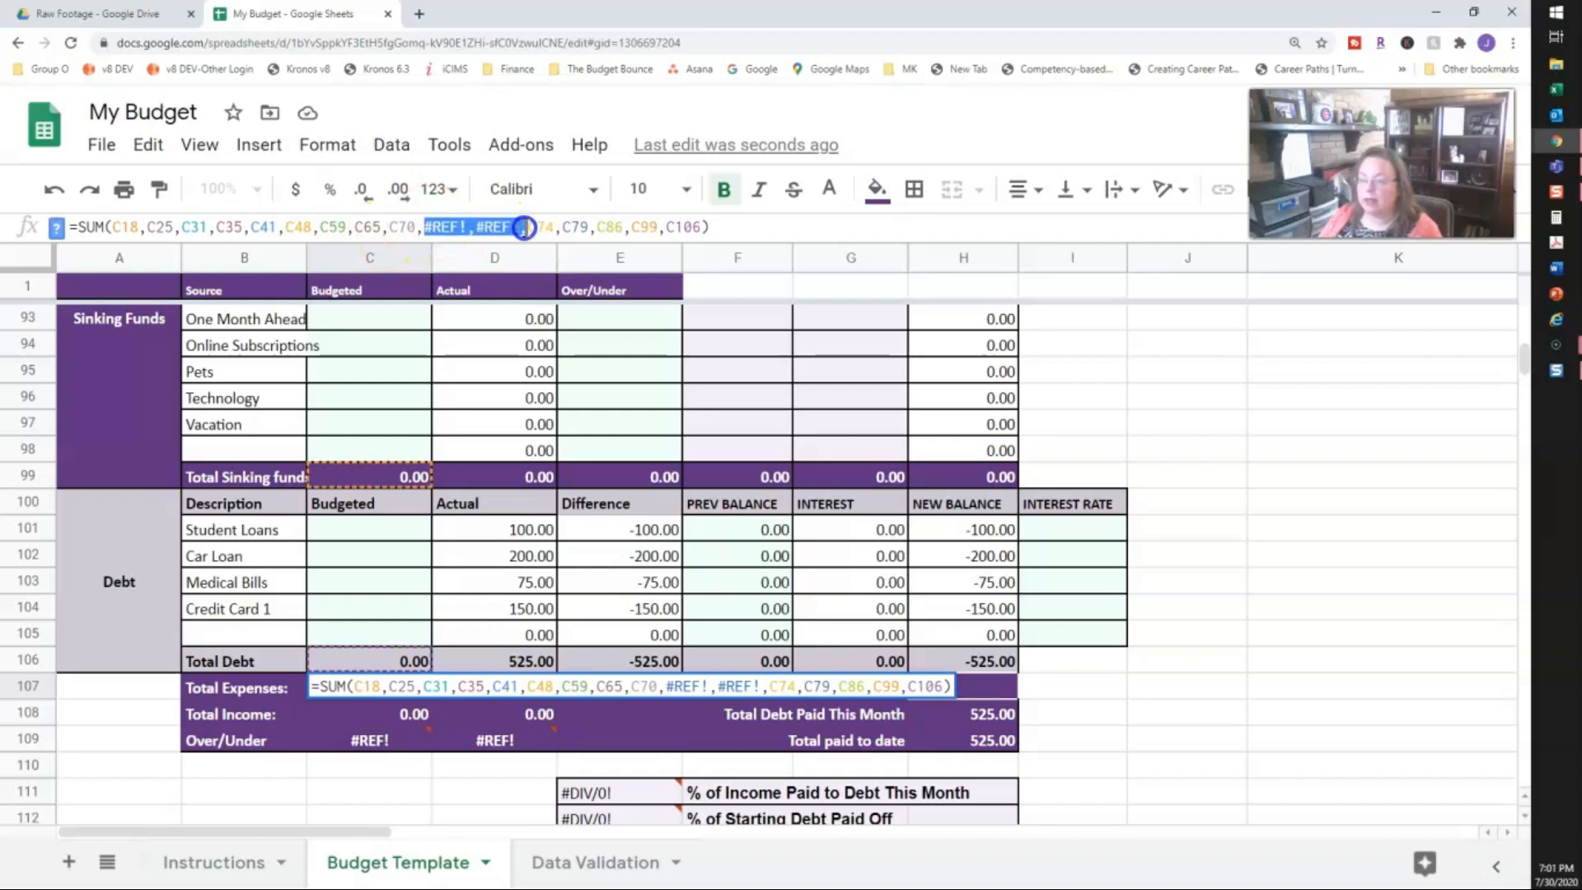
key(BackSpace)
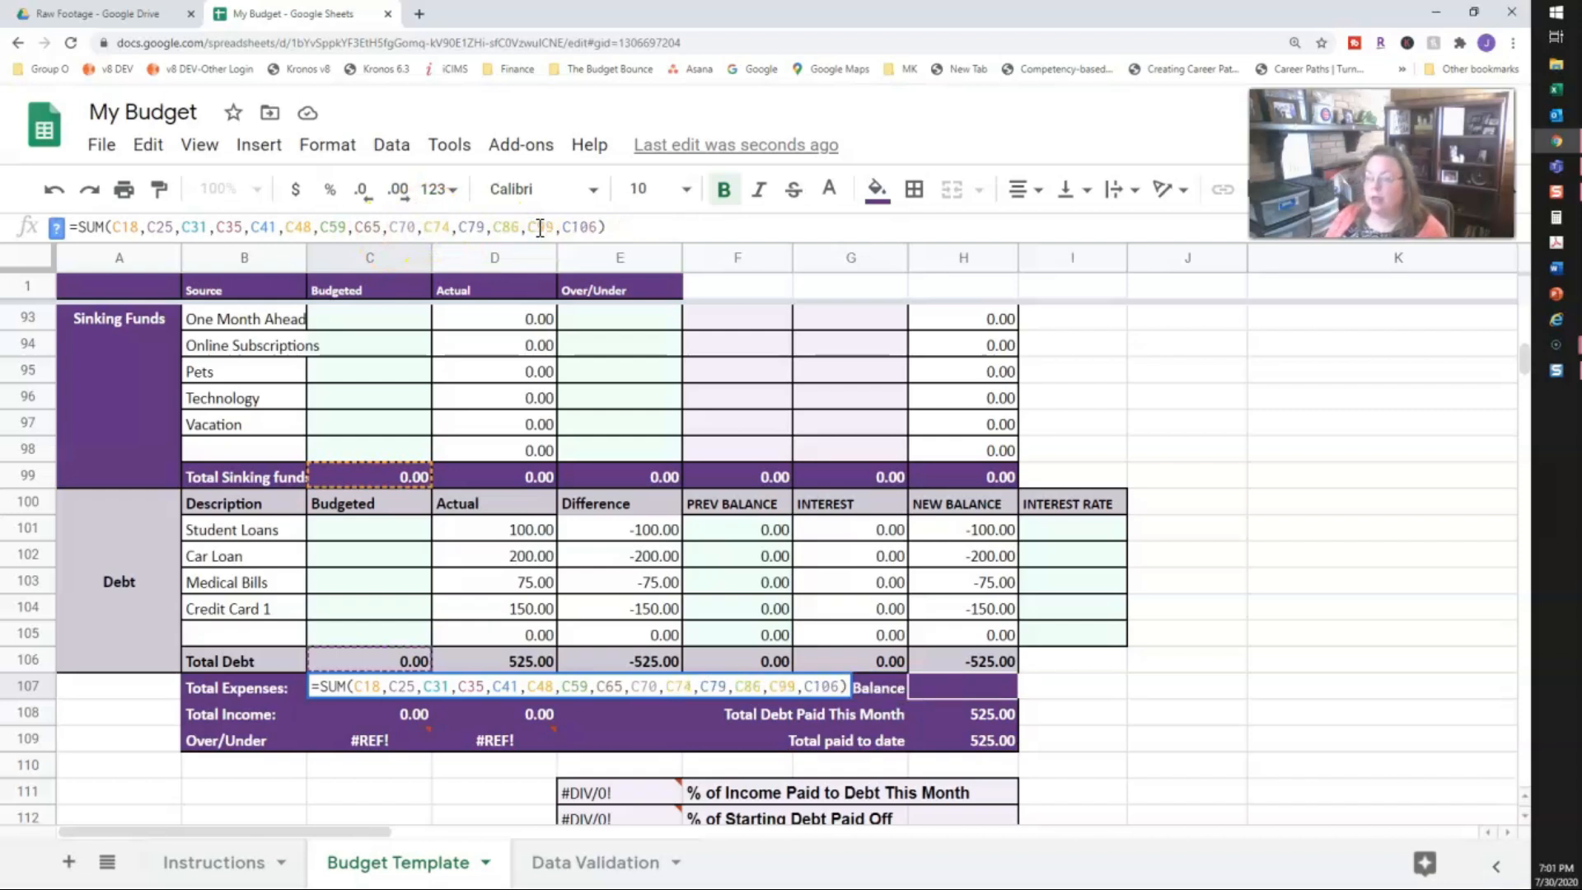
key(Return)
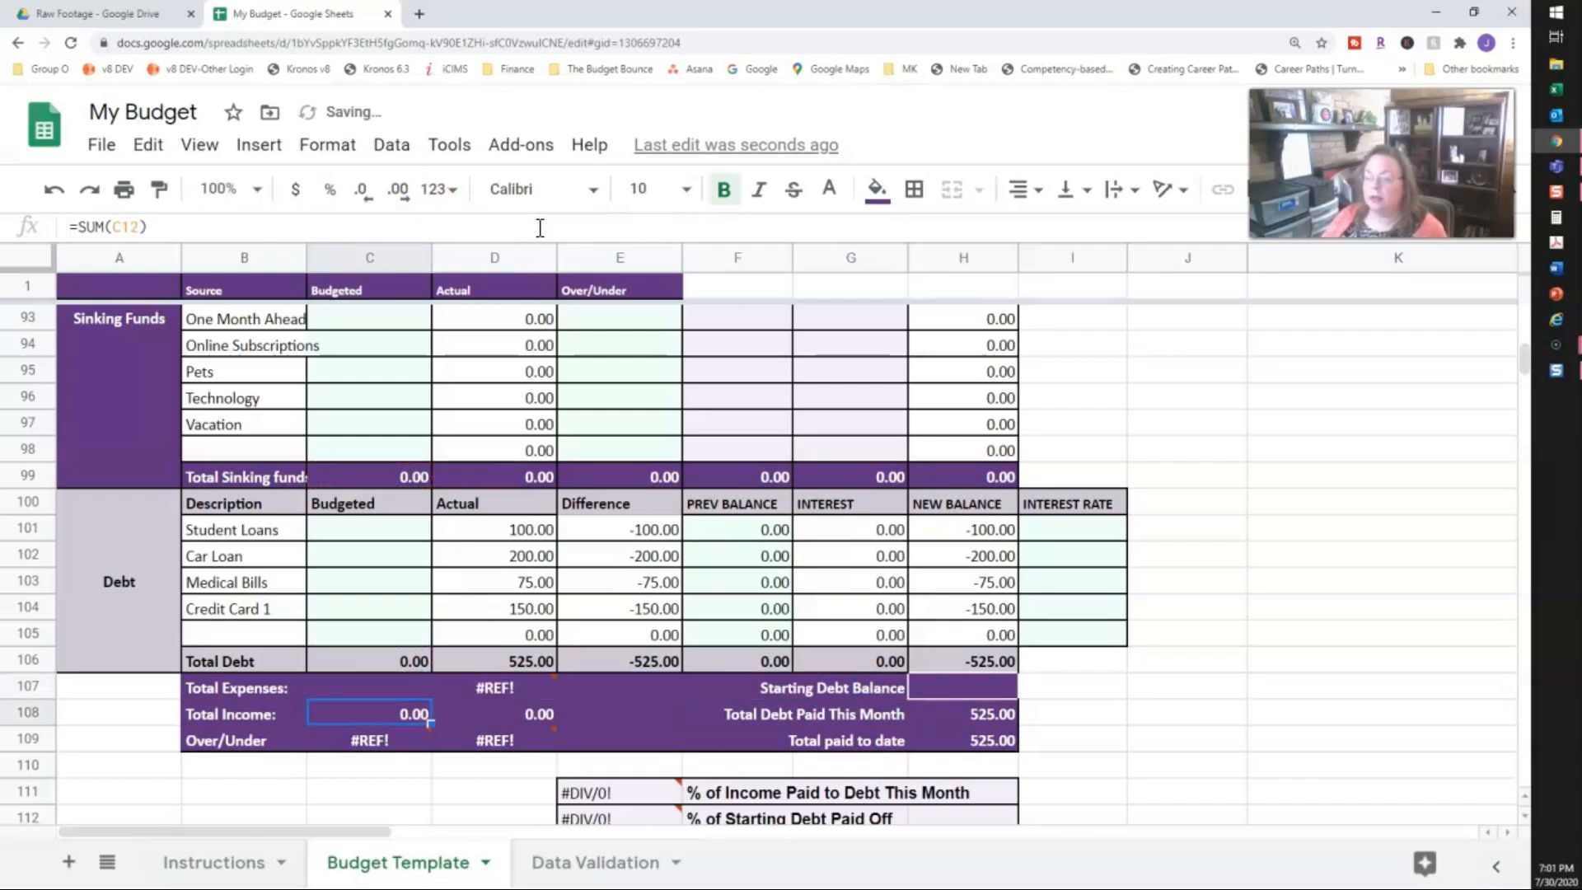
click(374, 689)
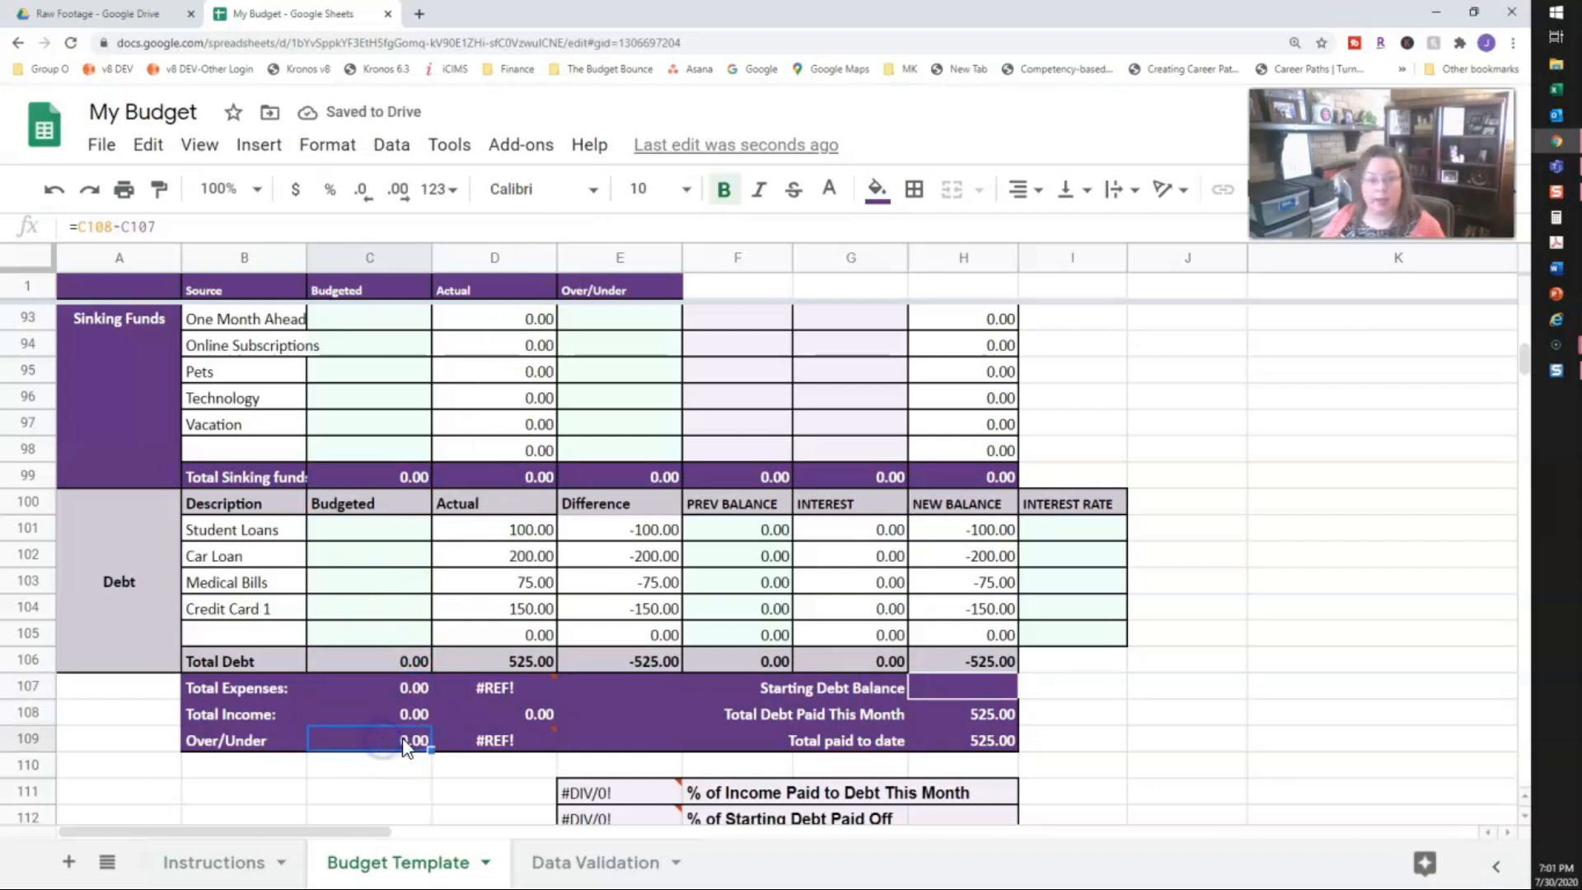
Step: Remove the two #REF! arguments from the SUM formula for actual Total Expenses in D107
click(499, 689)
click(527, 741)
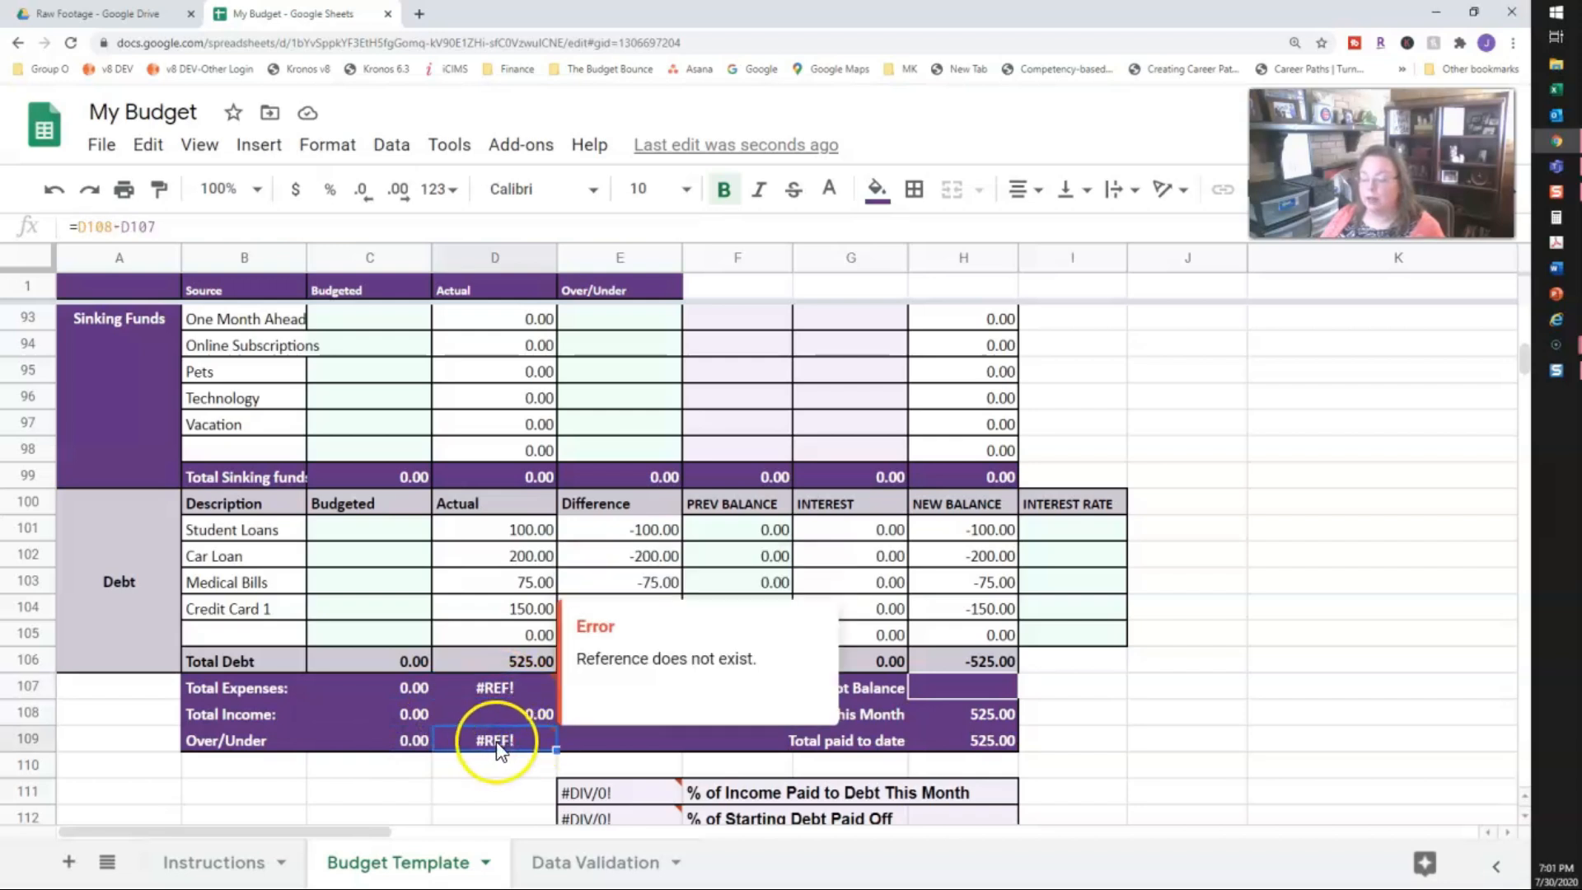
click(498, 690)
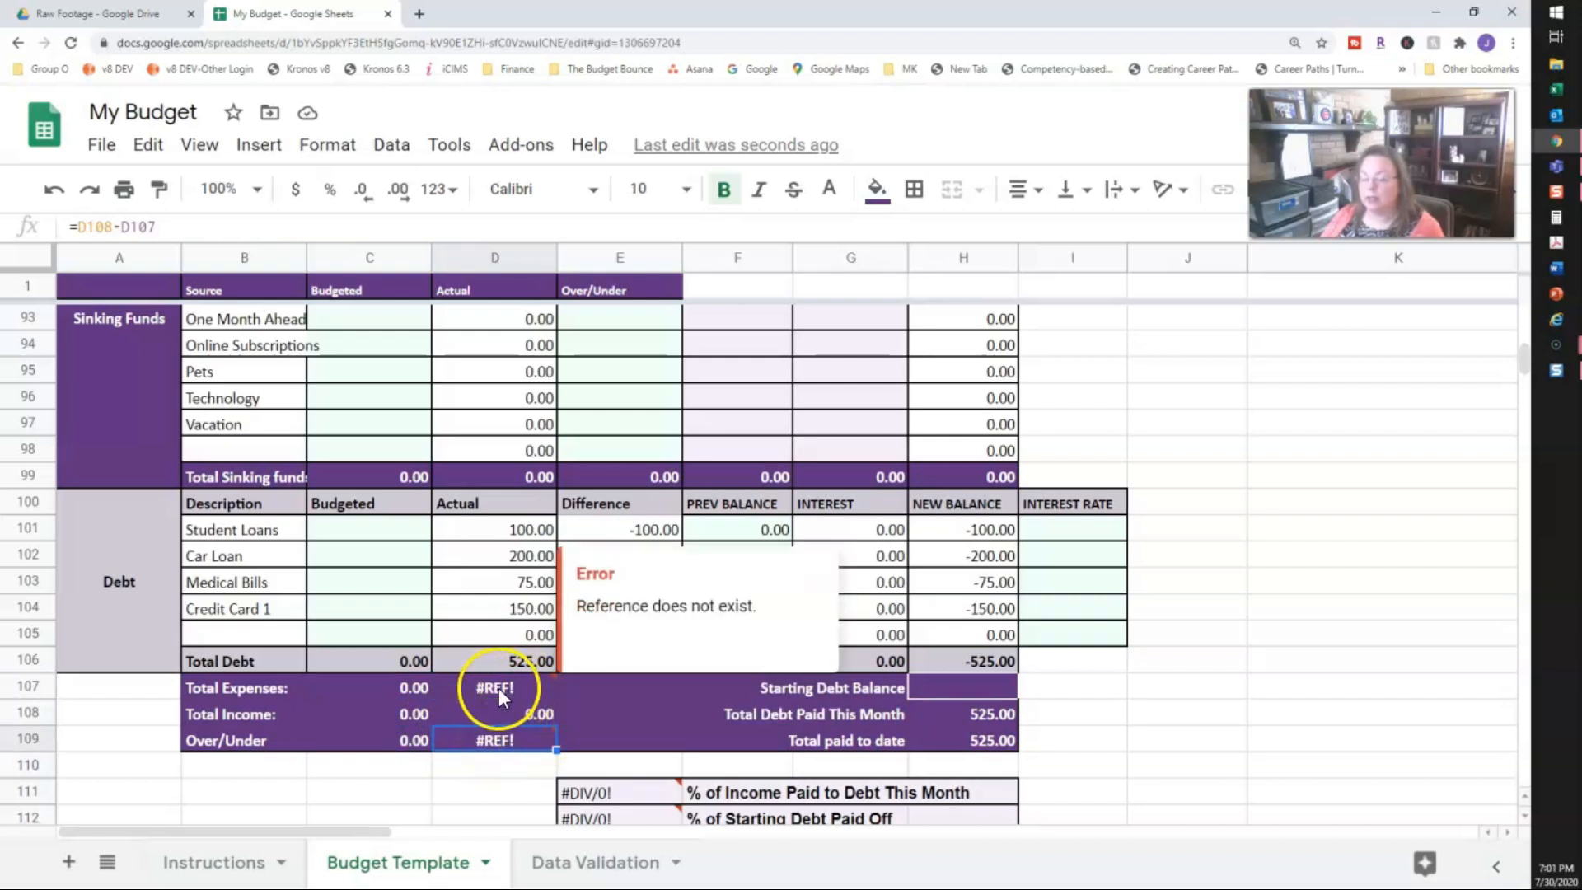
click(493, 742)
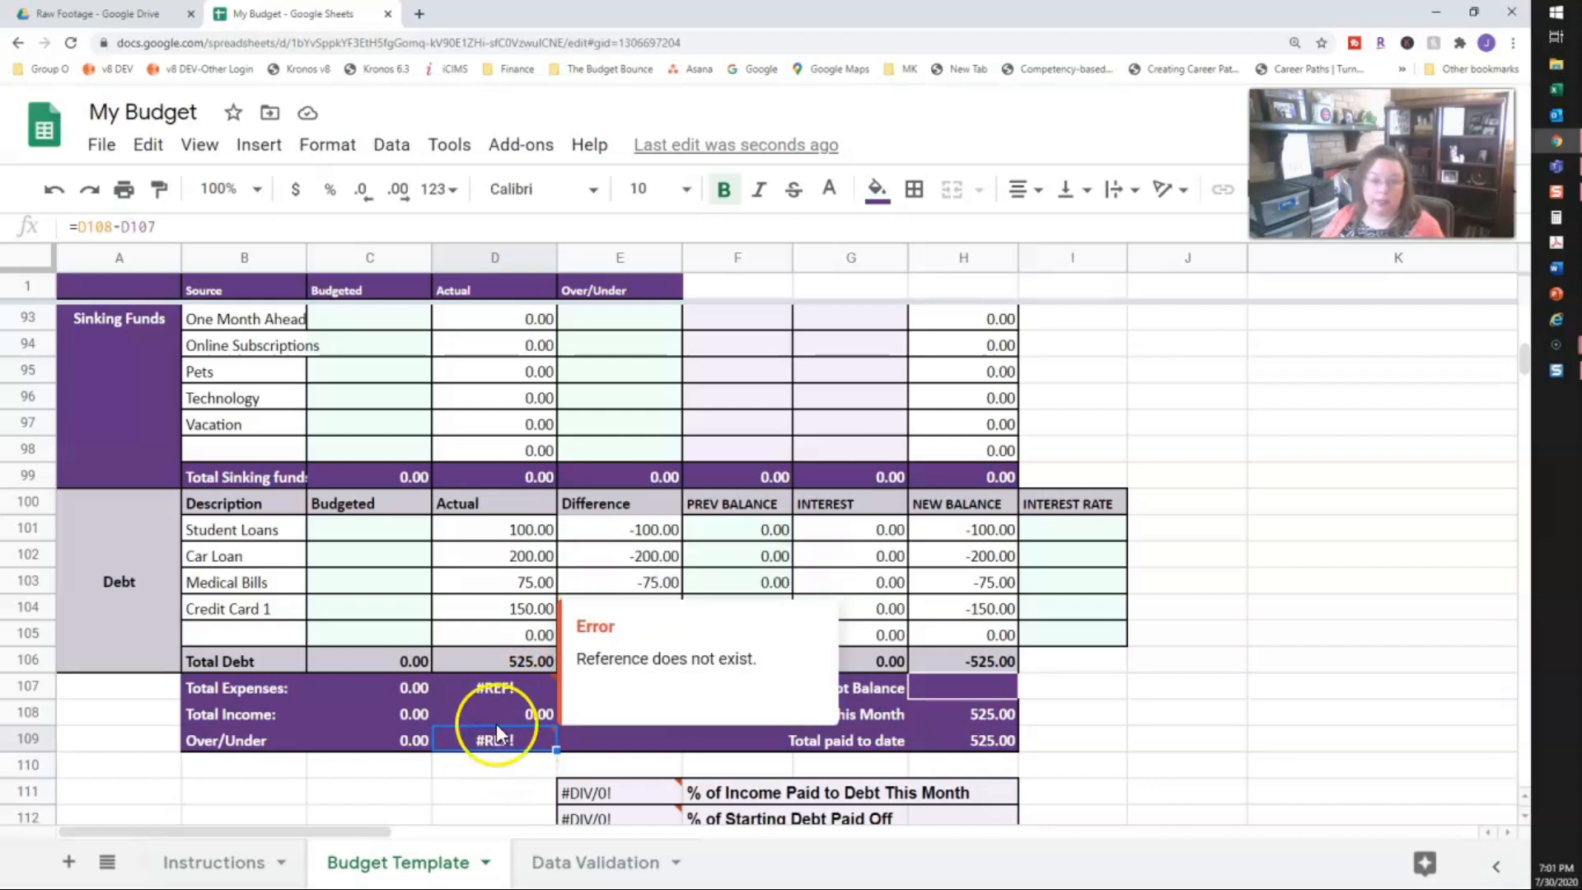
click(497, 691)
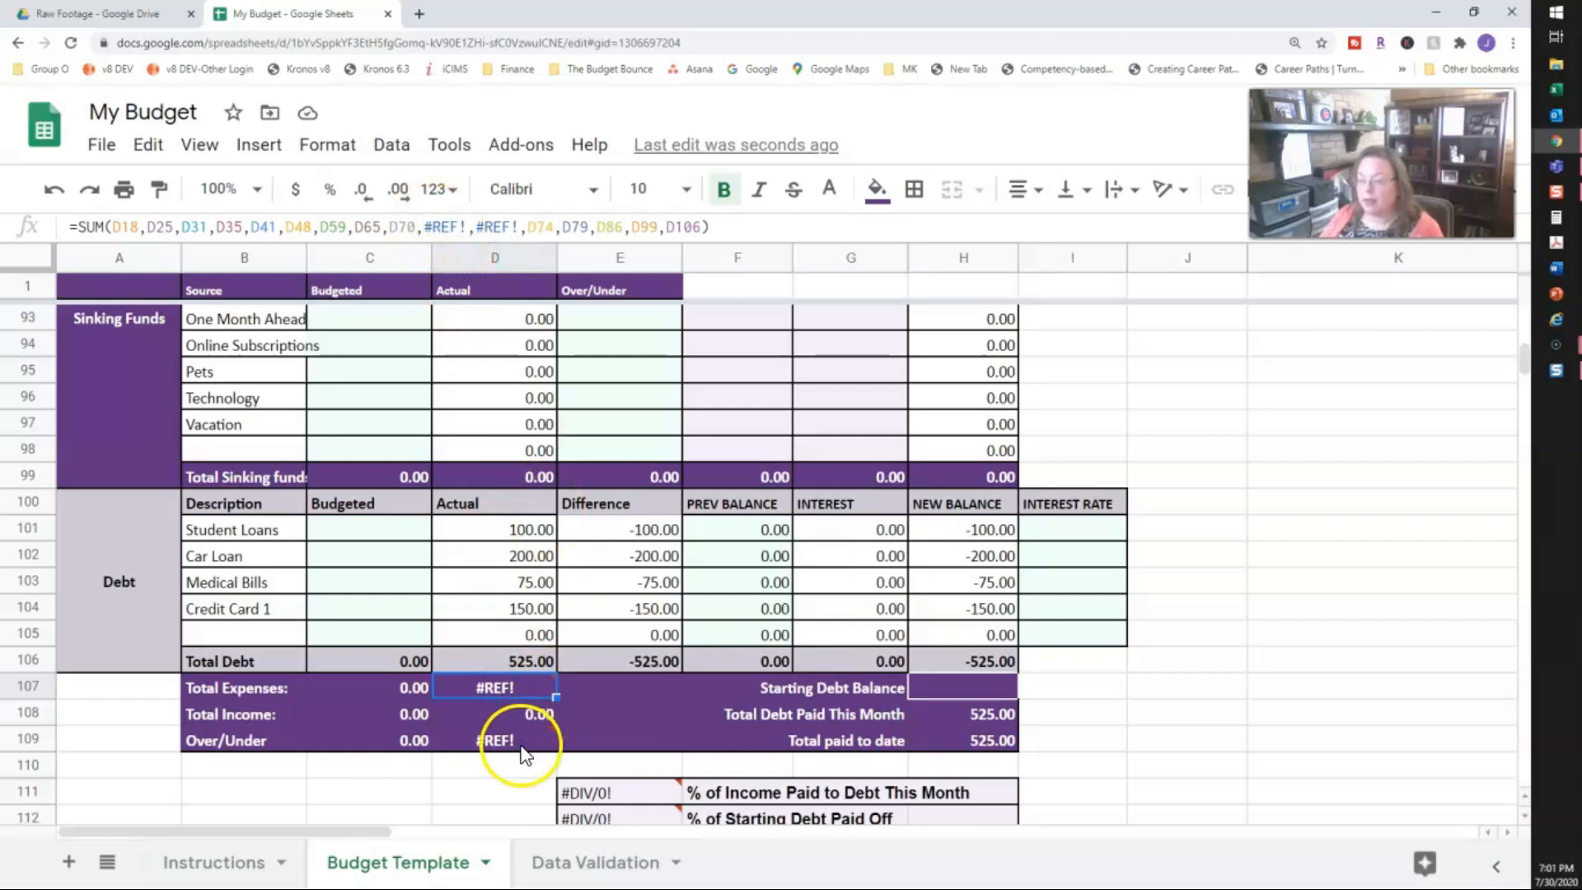
click(522, 745)
click(502, 688)
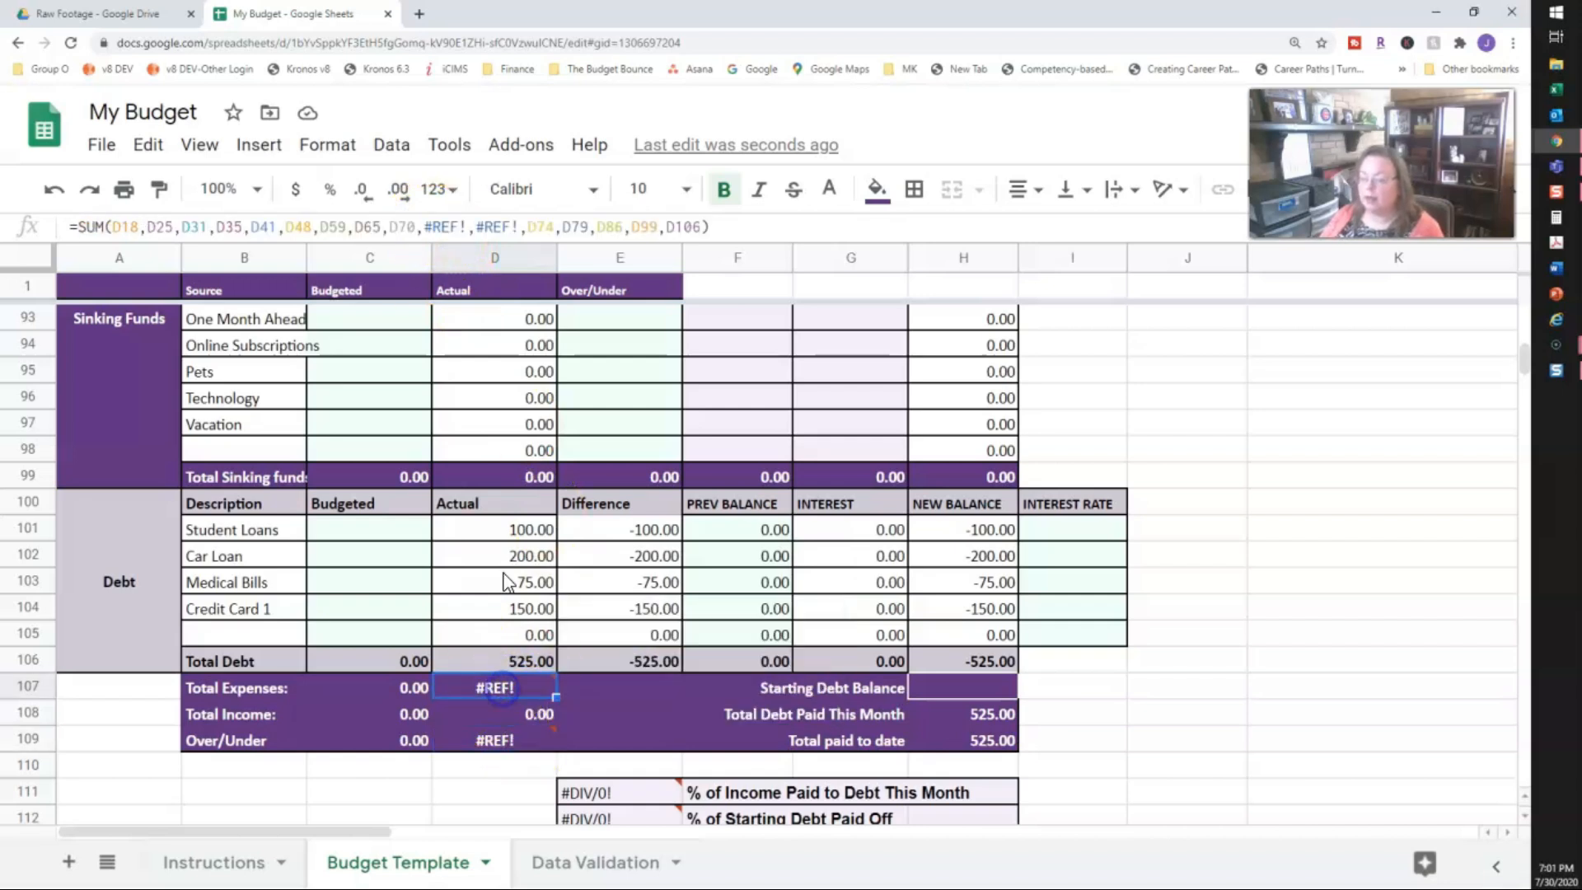
drag(424, 226, 522, 227)
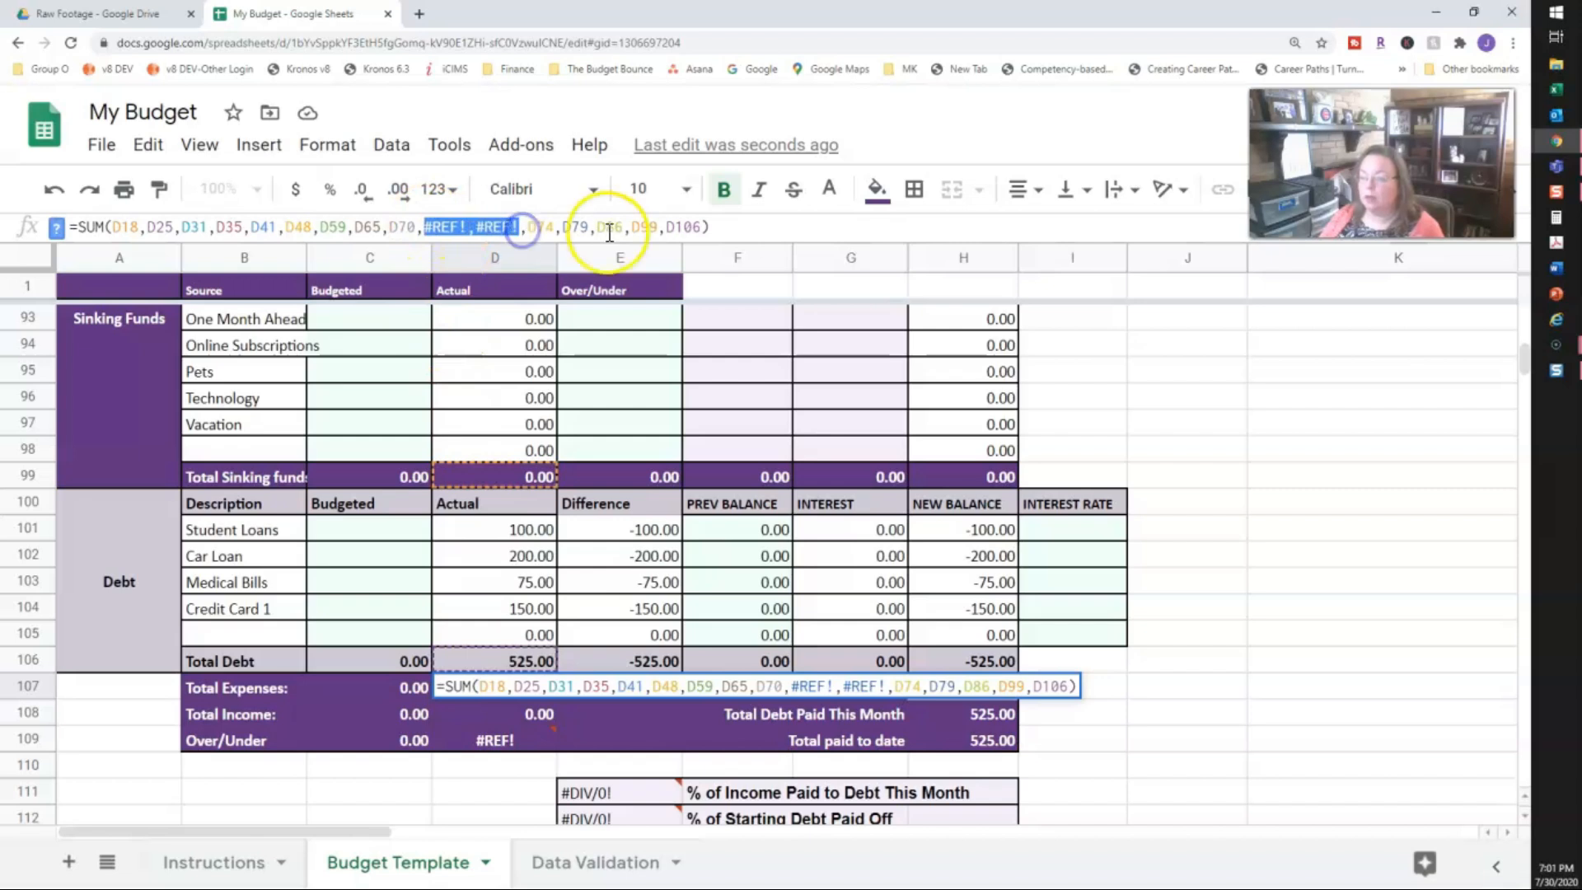
key(Delete)
key(Delete)
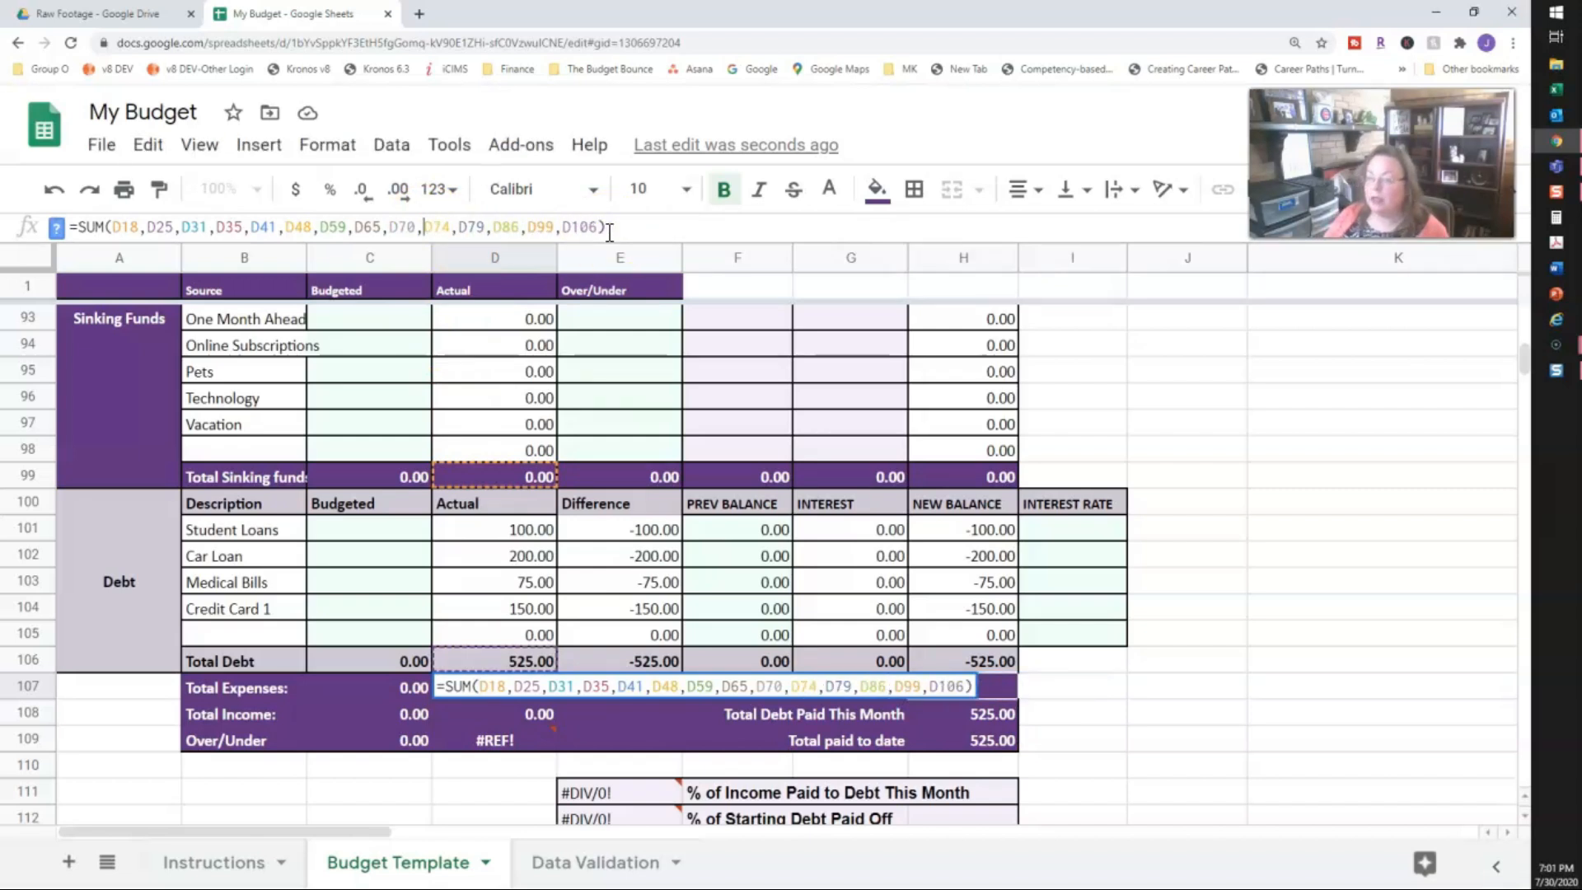
click(424, 228)
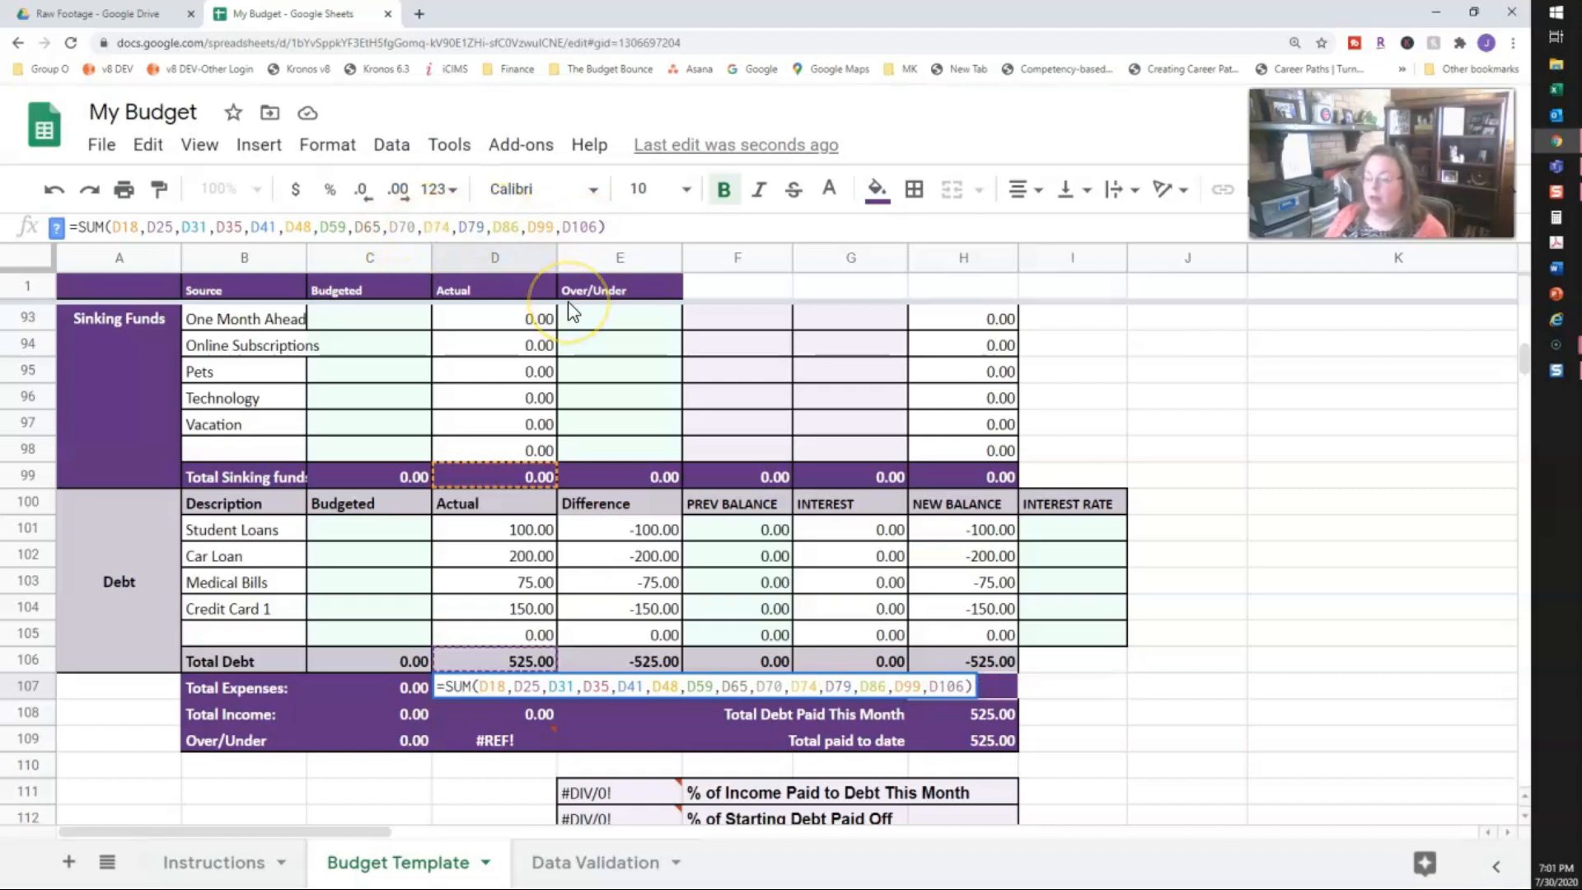
key(Return)
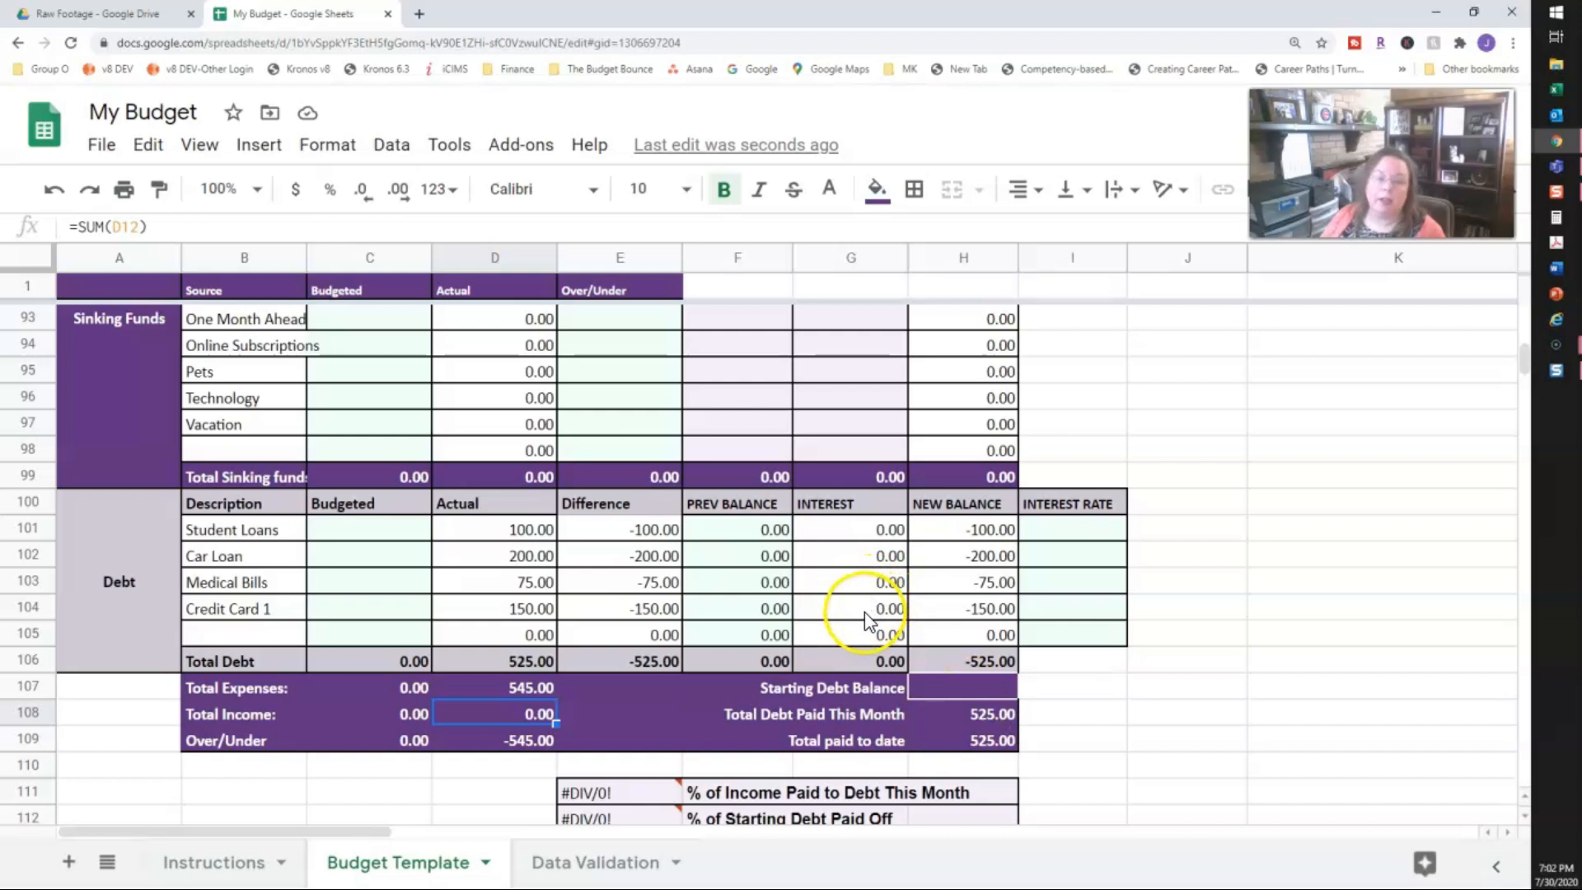
Step: Examine the #DIV/0! cells in the debt percentage rows below the totals and in the Income box's Actual column
scroll(865, 618, down, 3)
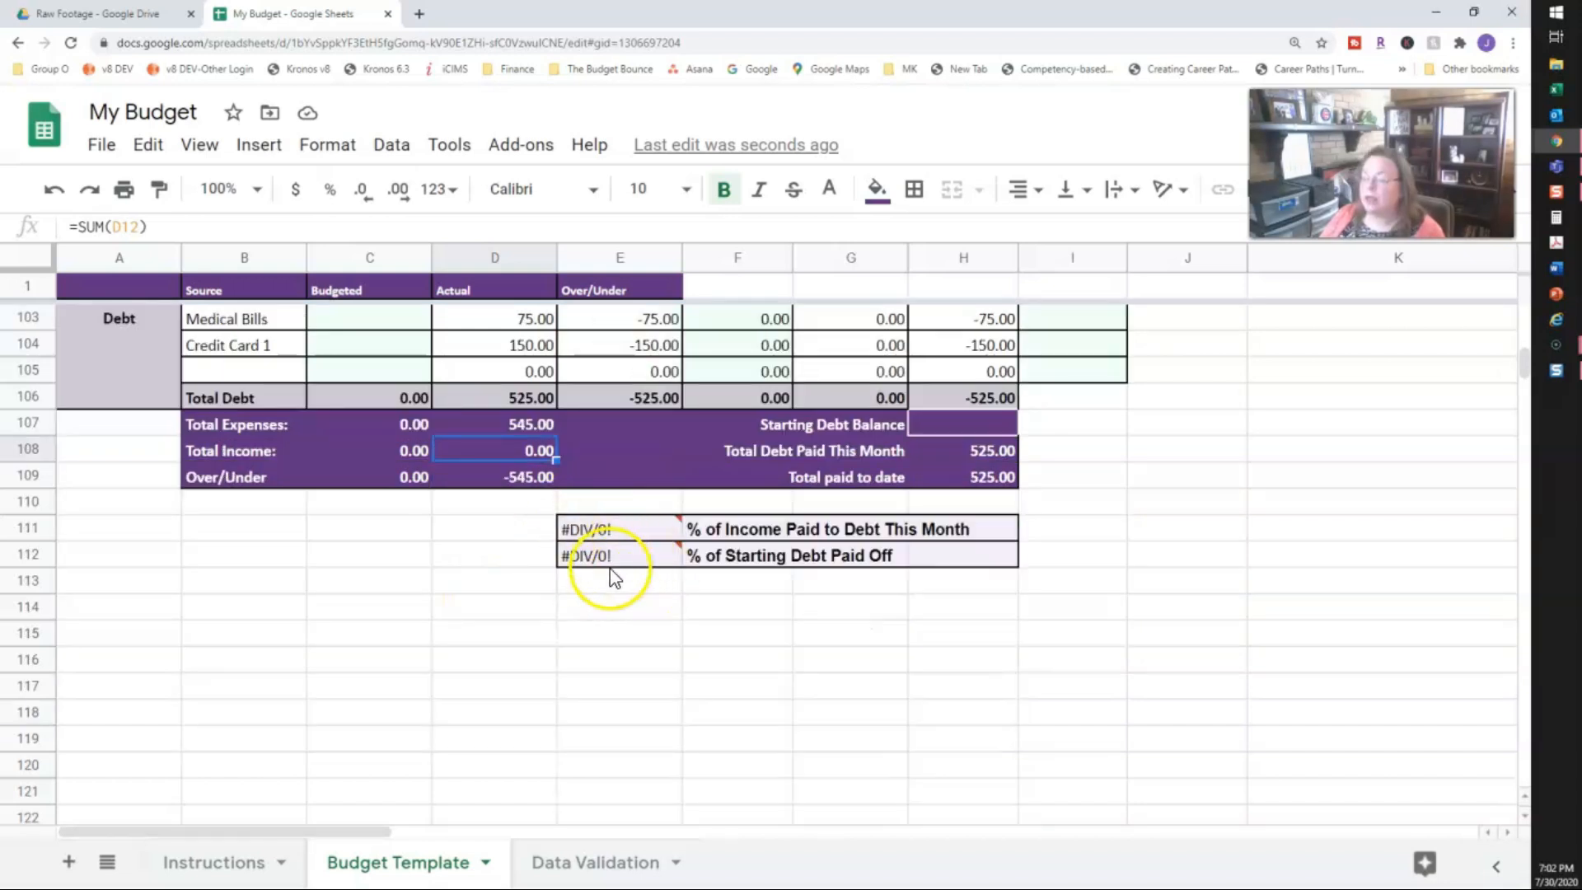
mouse_move(567, 529)
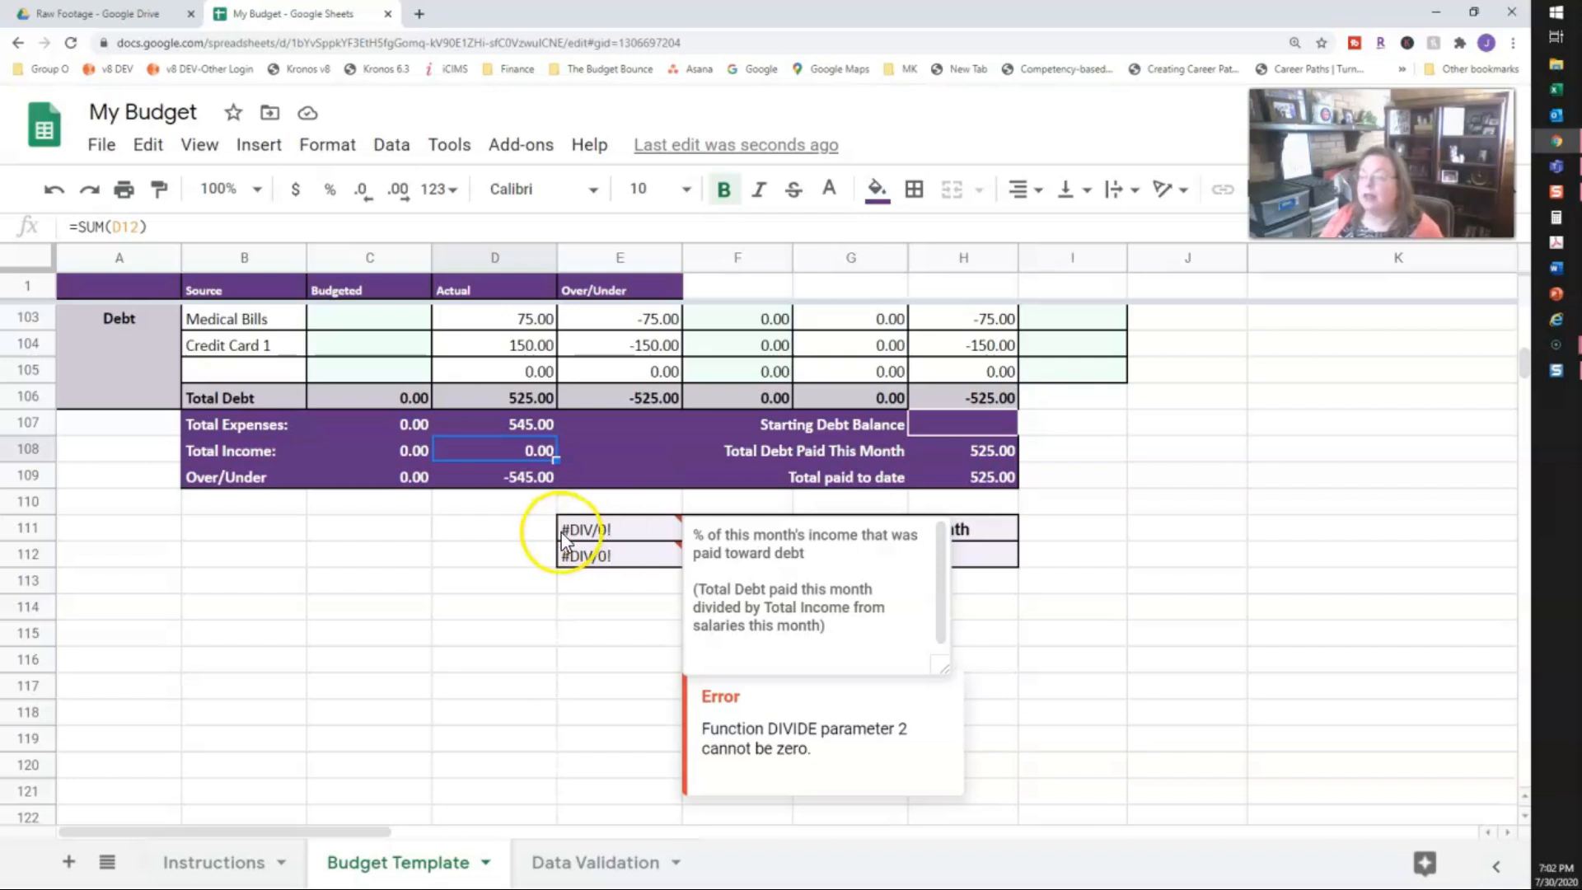
click(570, 531)
click(471, 529)
scroll(516, 602, up, 10)
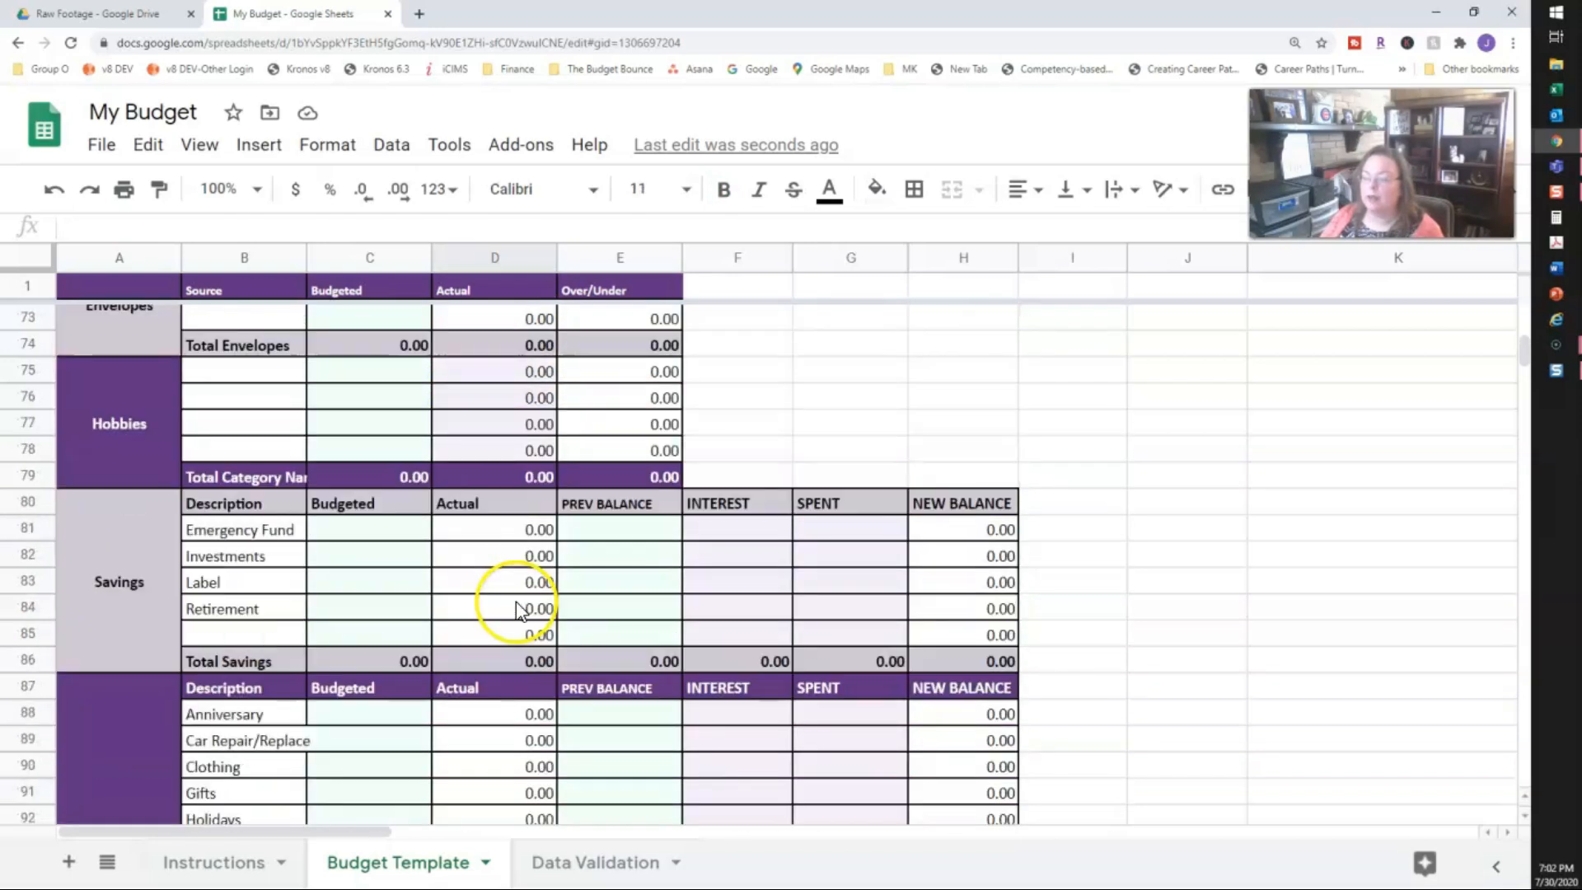
scroll(516, 601, up, 20)
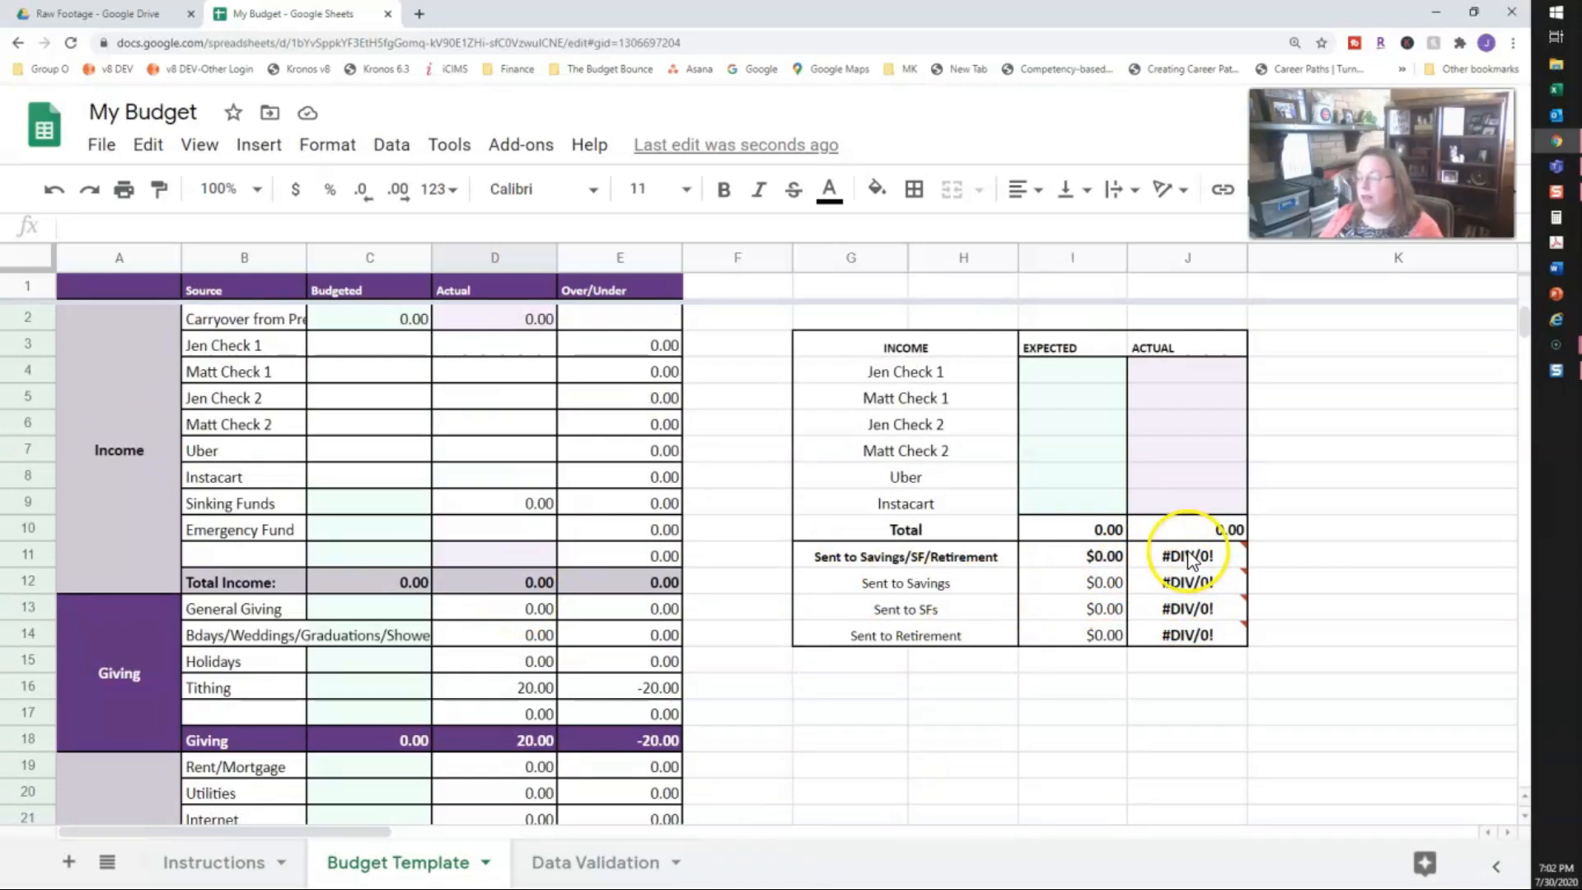
mouse_move(1183, 614)
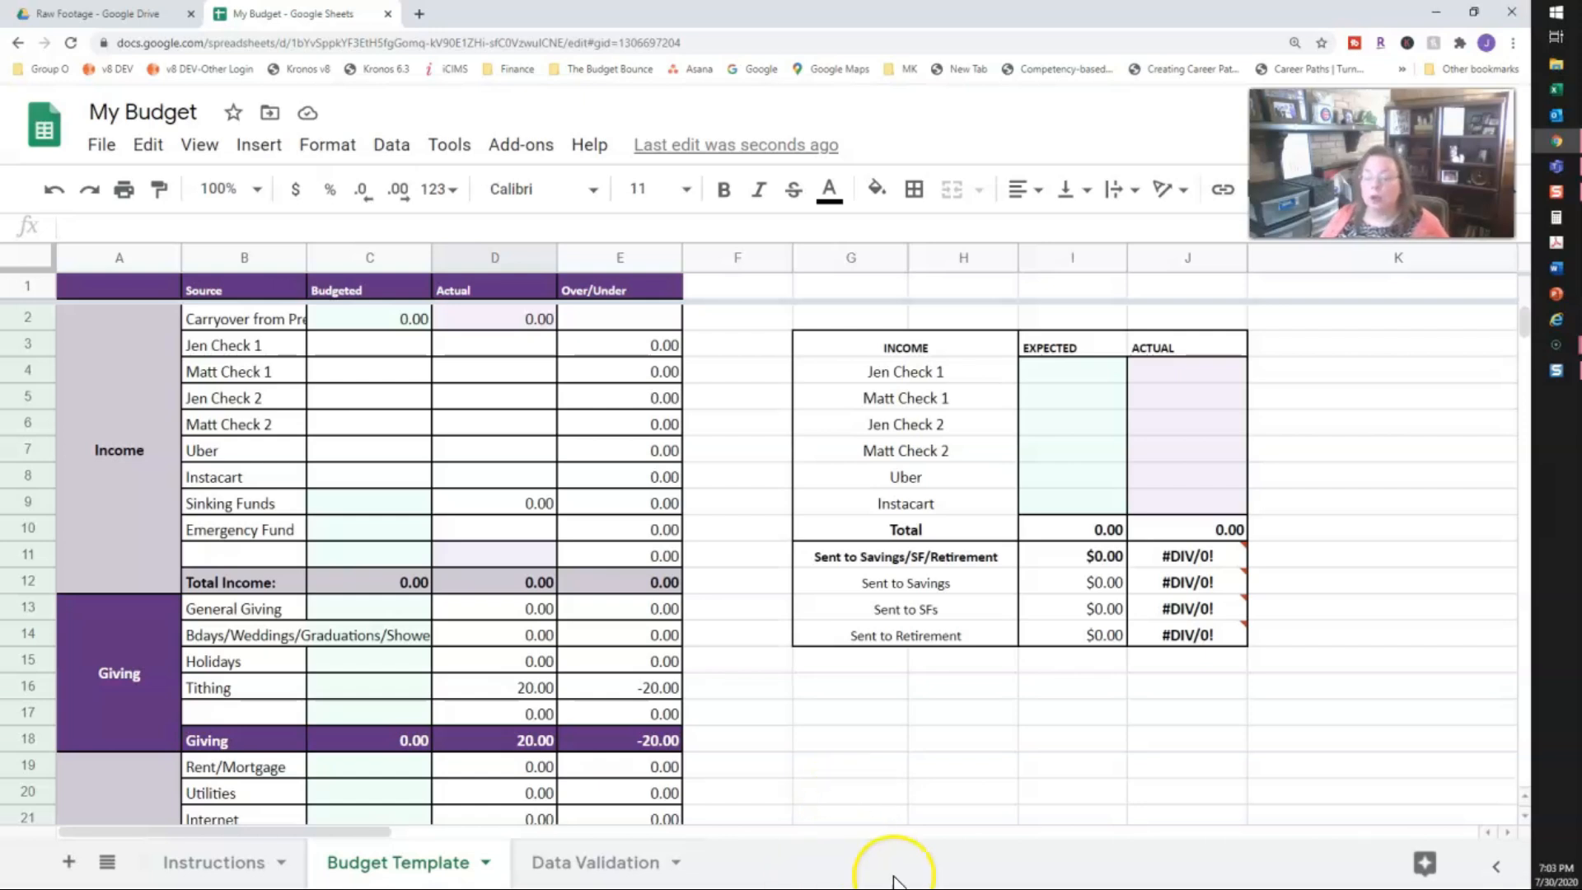
Step: Open the Instructions sheet and review the guidance on updating dropdown lists and updating formulas in the line items
click(210, 865)
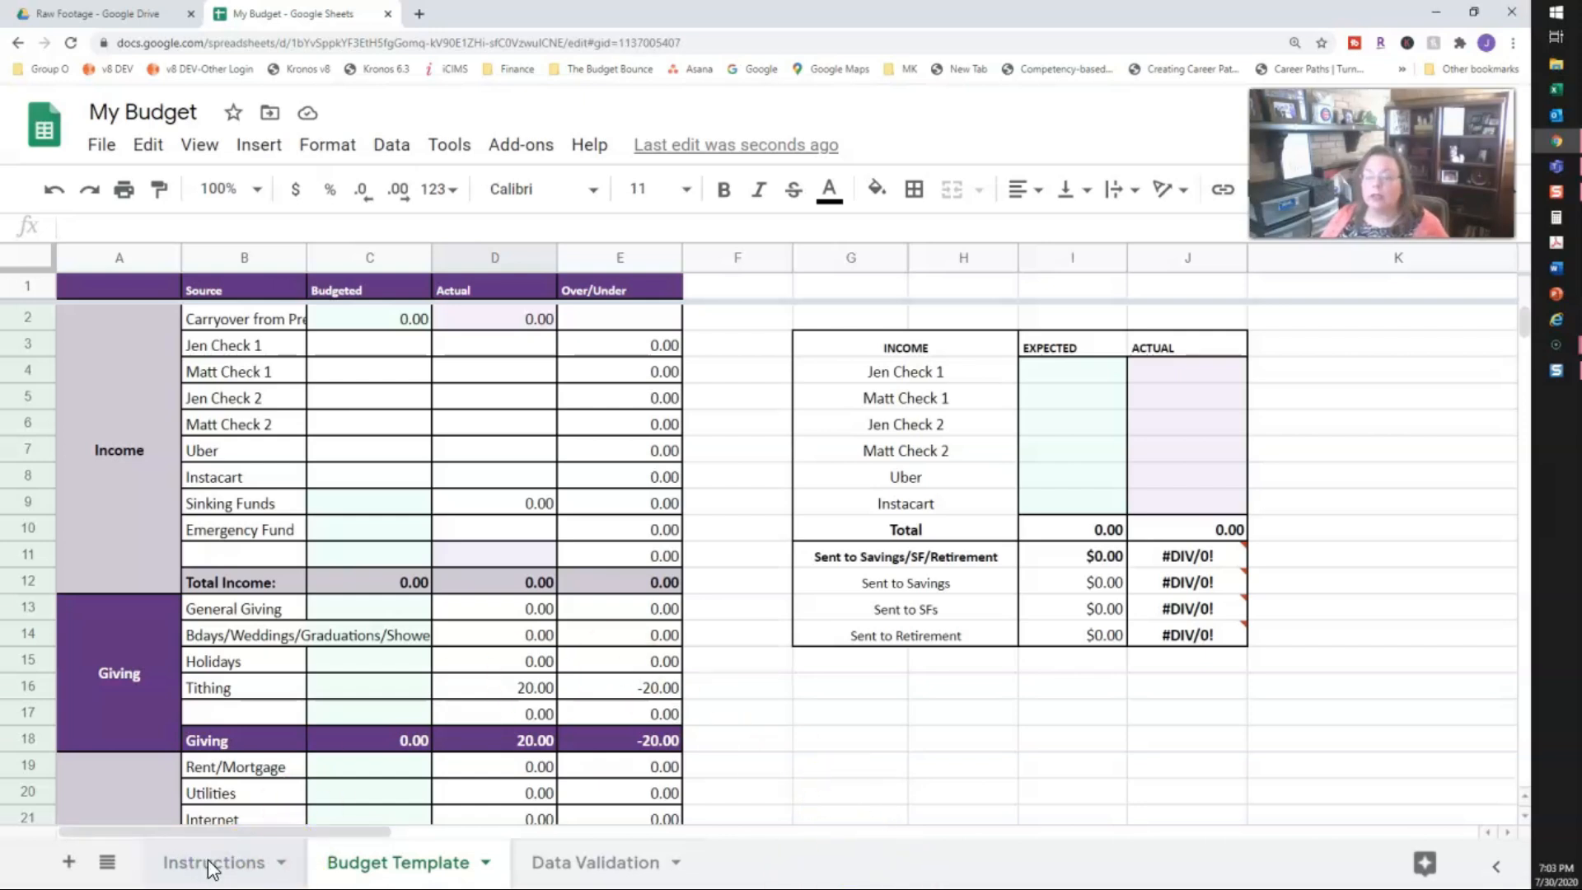
scroll(429, 527, down, 6)
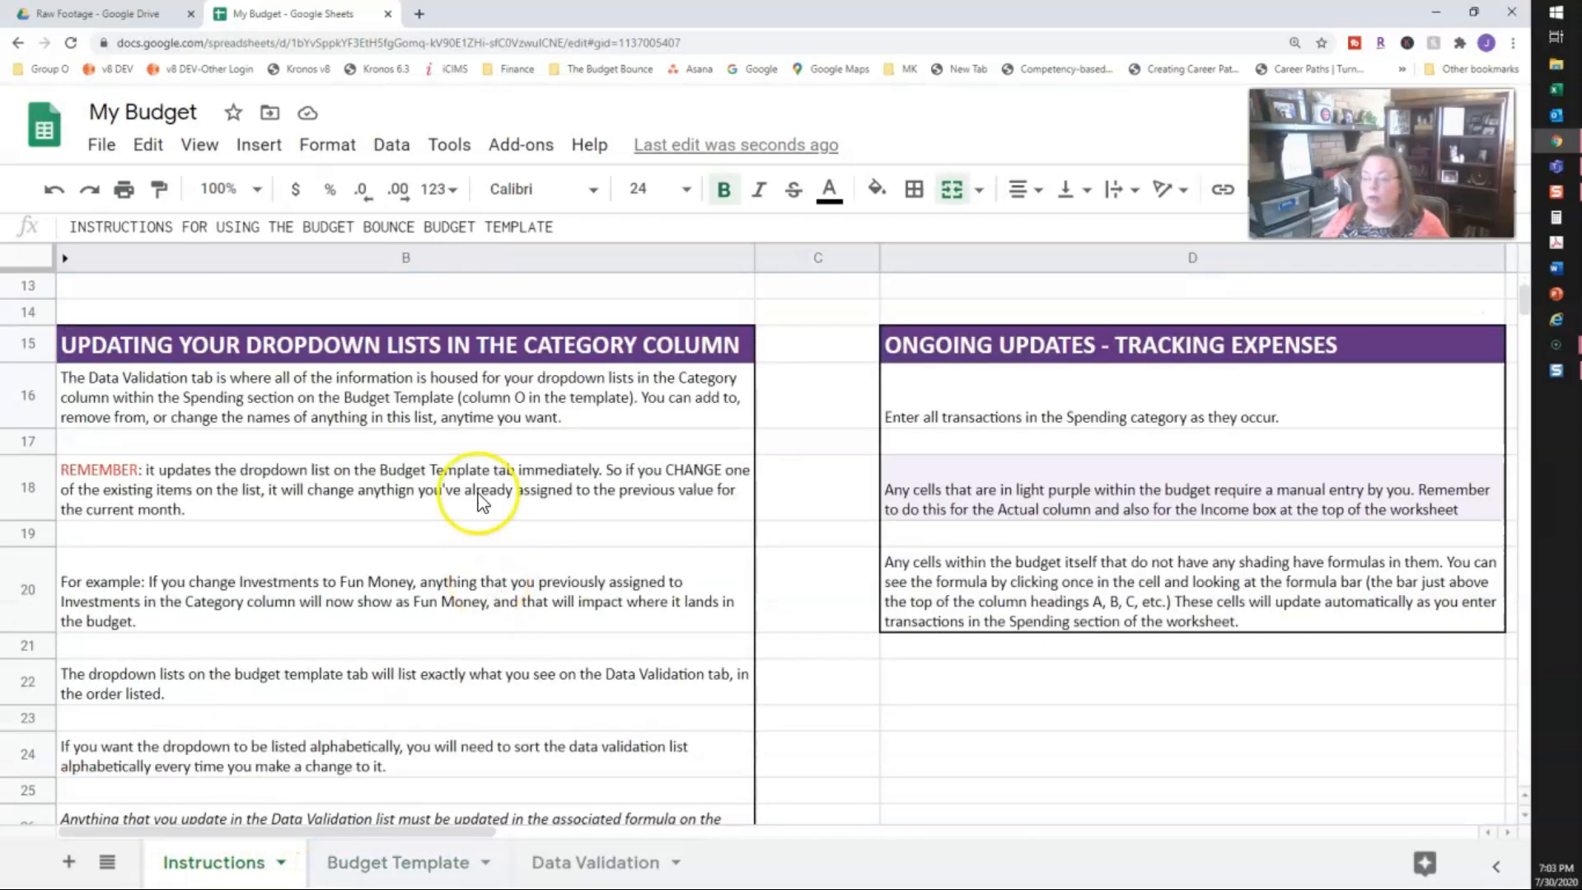
scroll(437, 657, down, 5)
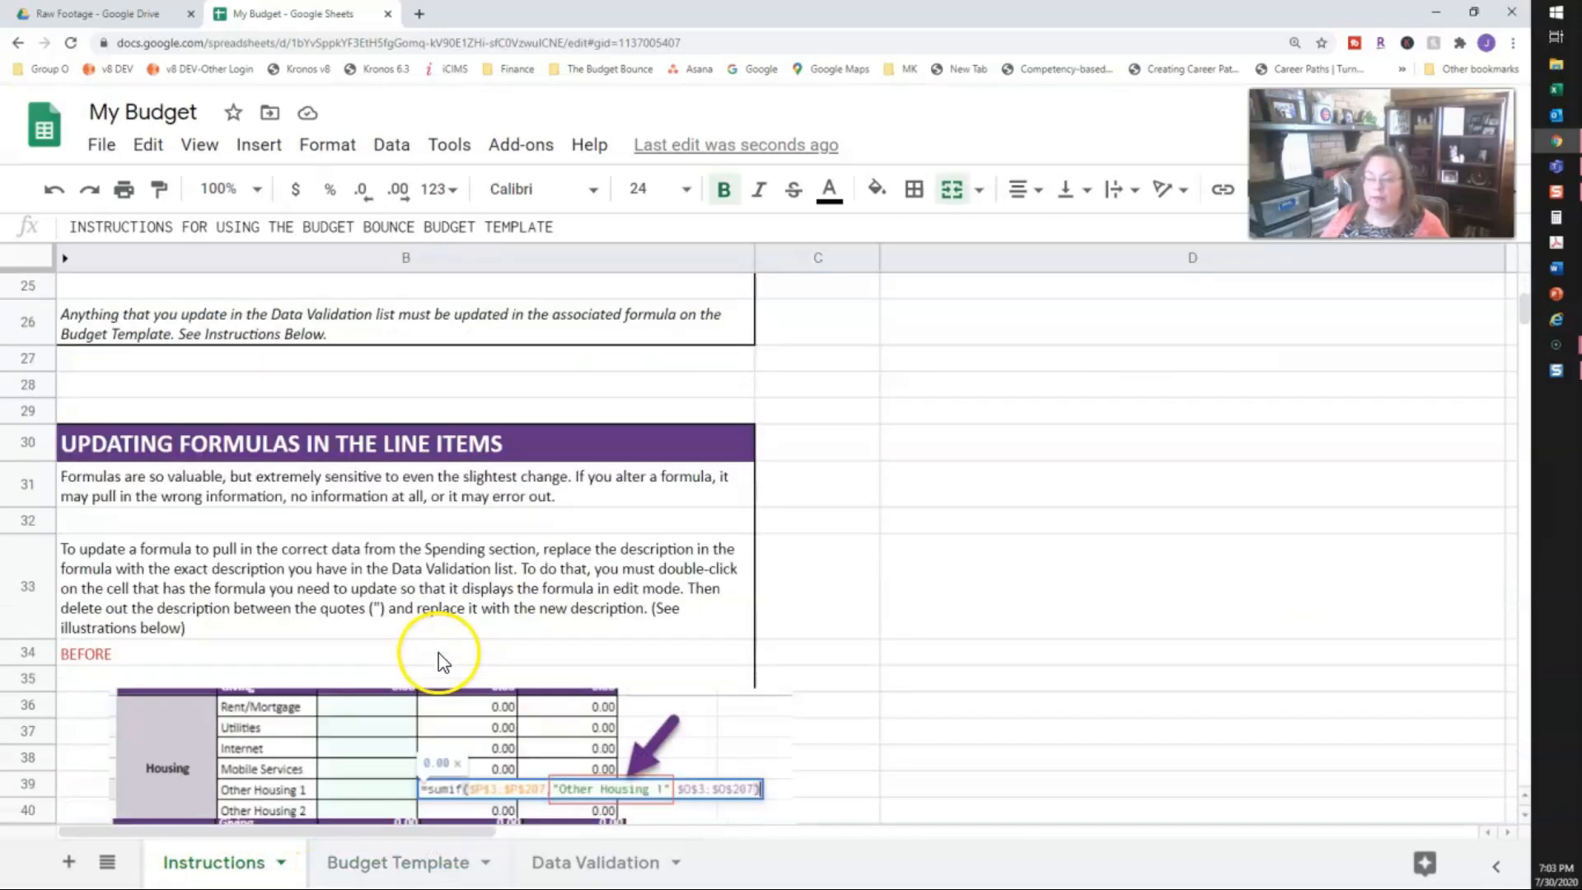